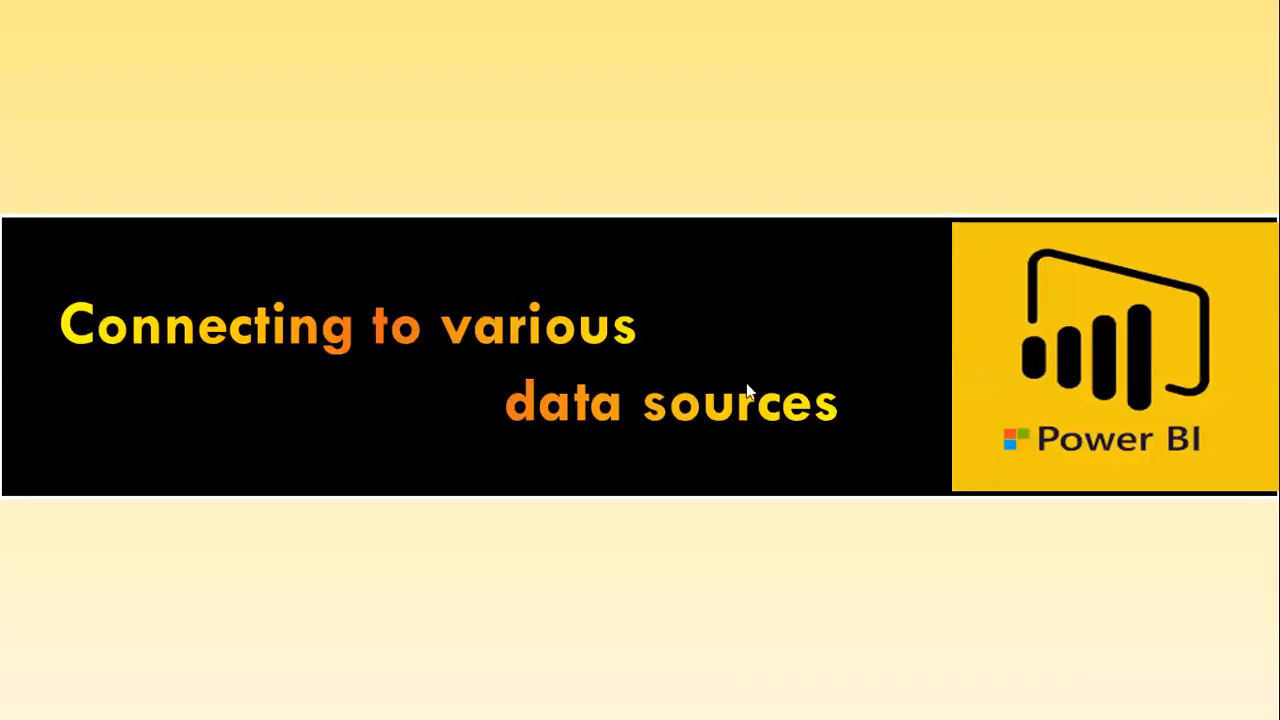
{"action": "key", "text": "alt+Tab"}
{"action": "key", "text": "alt+Tab"}
{"action": "key", "text": "alt+Tab"}
{"action": "key", "text": "alt+Tab"}
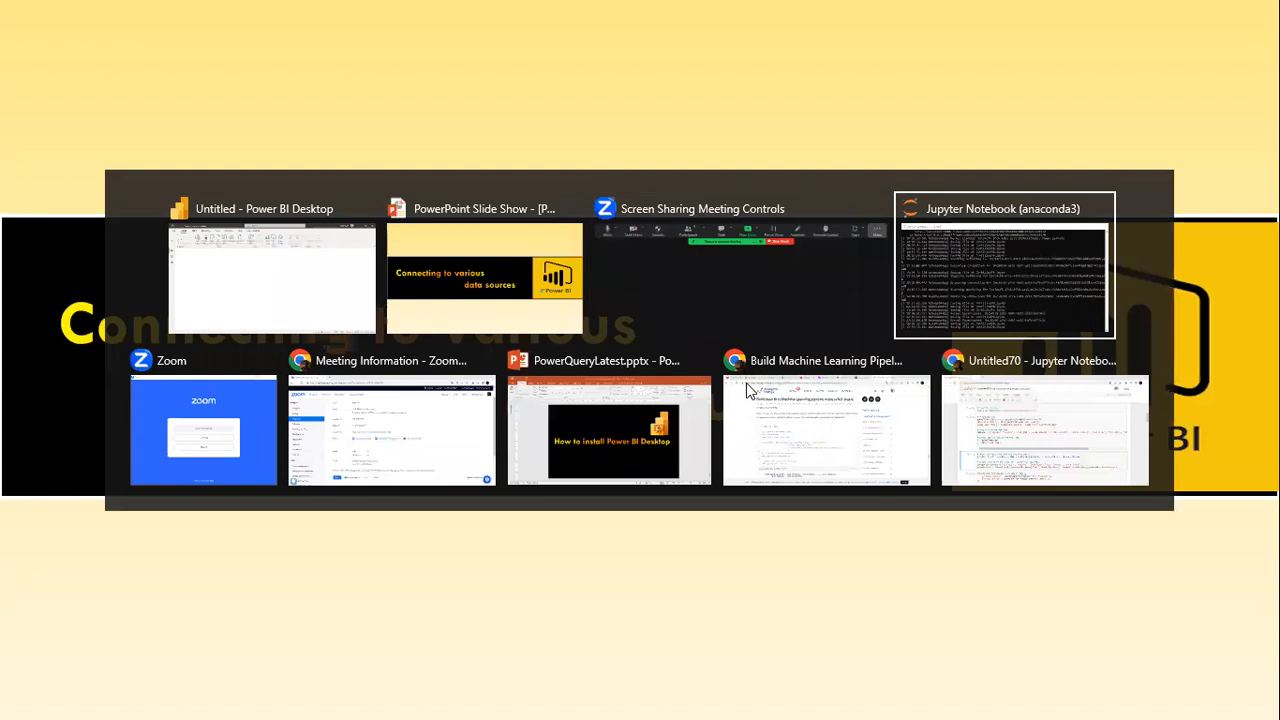
{"action": "key", "text": "super"}
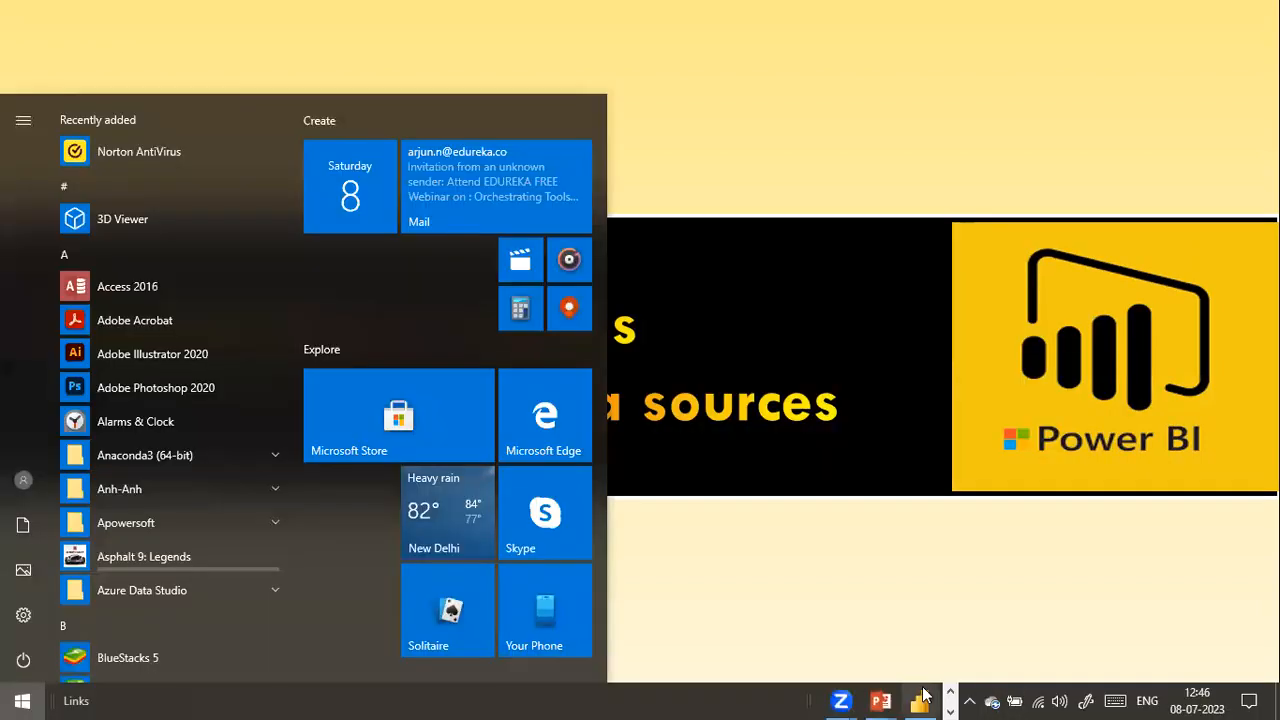
{"action": "left_click", "coordinate": [912, 698]}
{"action": "key", "text": "super"}
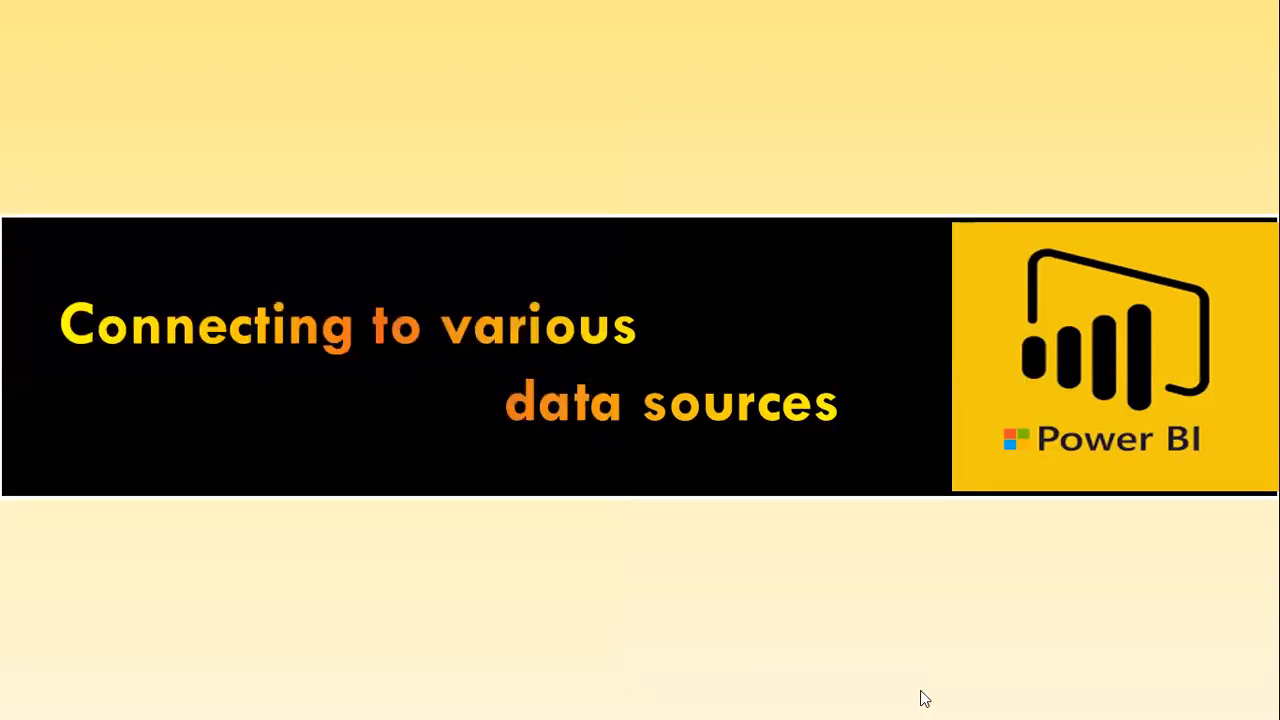
{"action": "key", "text": "super"}
{"action": "left_click", "coordinate": [951, 693]}
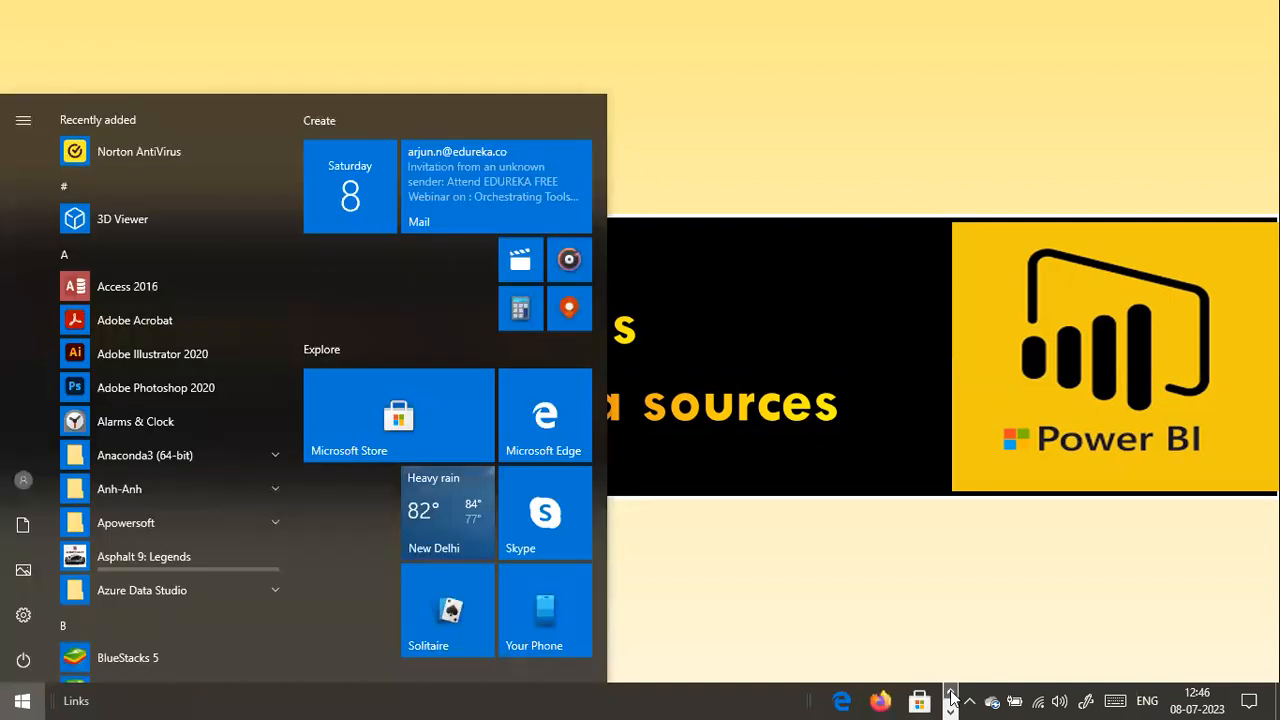
{"action": "left_click", "coordinate": [951, 693]}
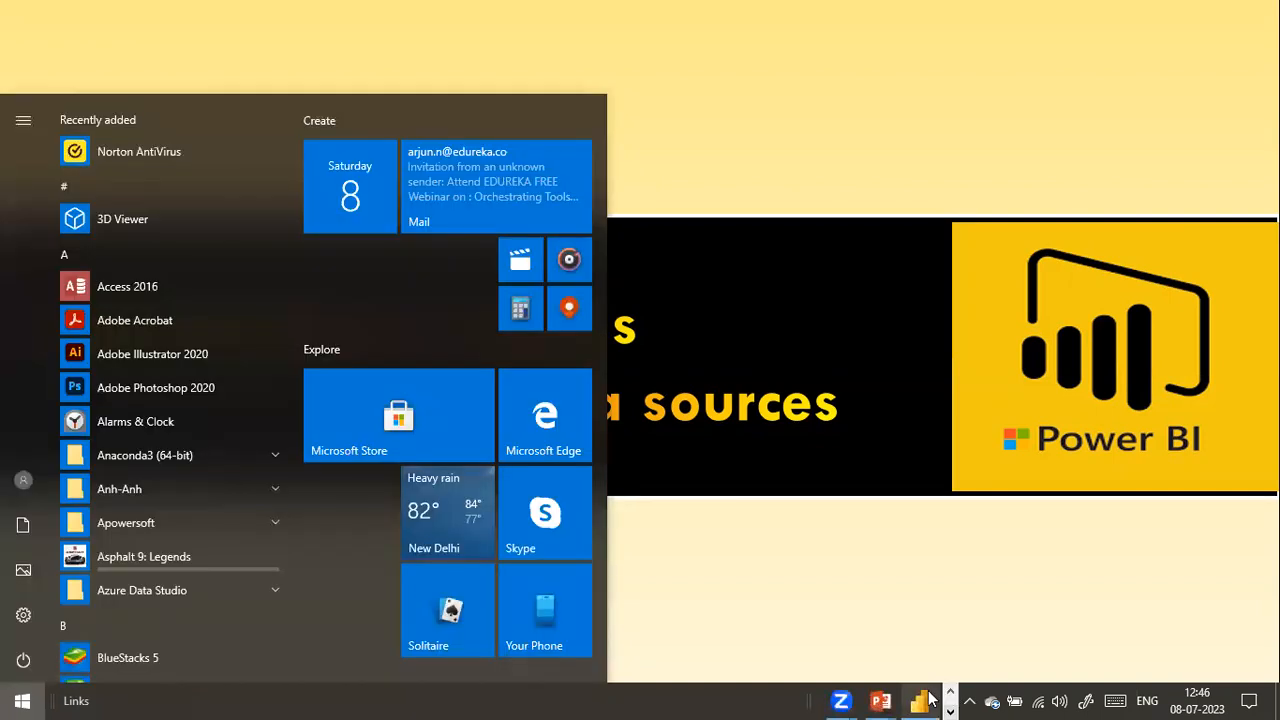
{"action": "left_click", "coordinate": [928, 698]}
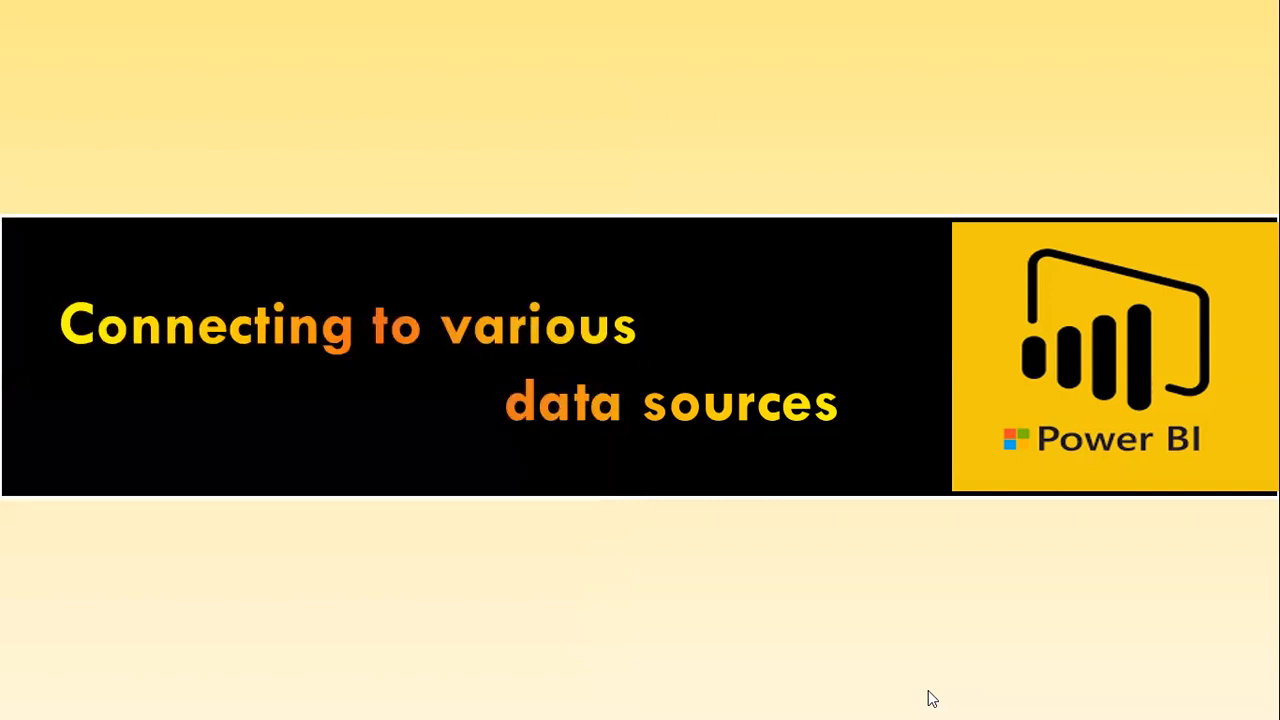
End the slide show, switch to Power BI Desktop and close its start screen to show the blank report.
{"action": "key", "text": "Escape"}
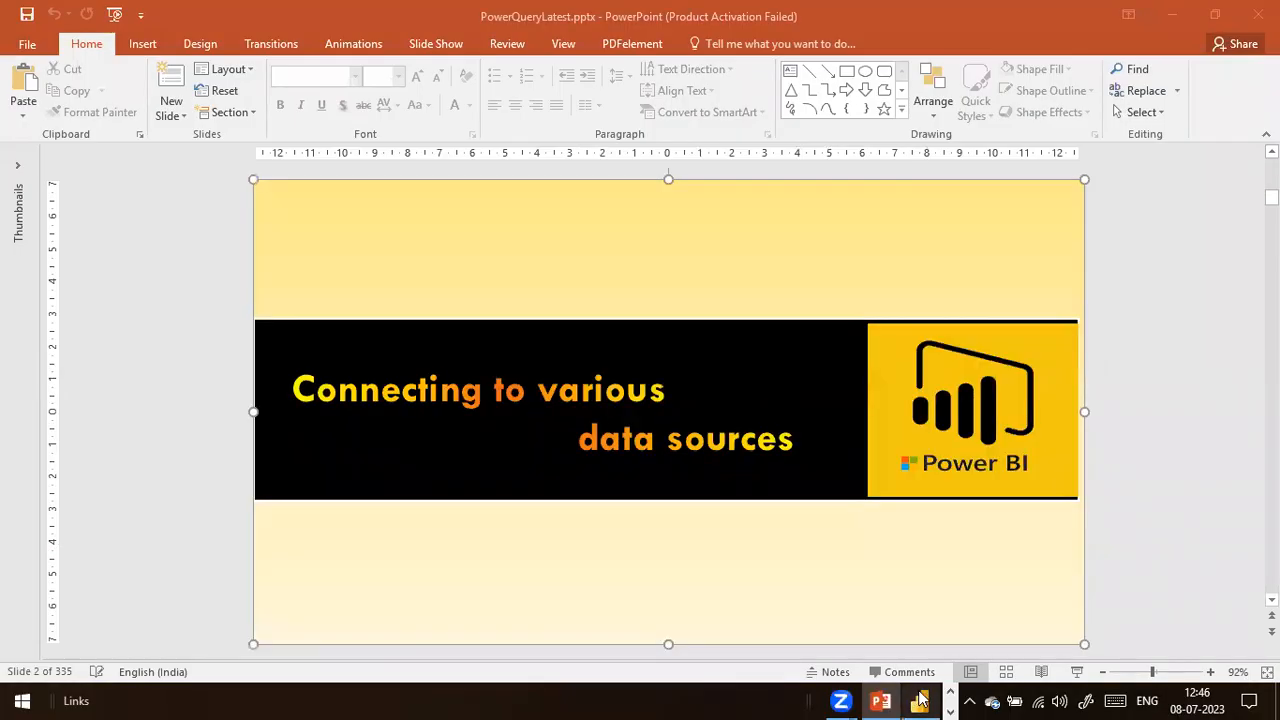
{"action": "left_click", "coordinate": [920, 700]}
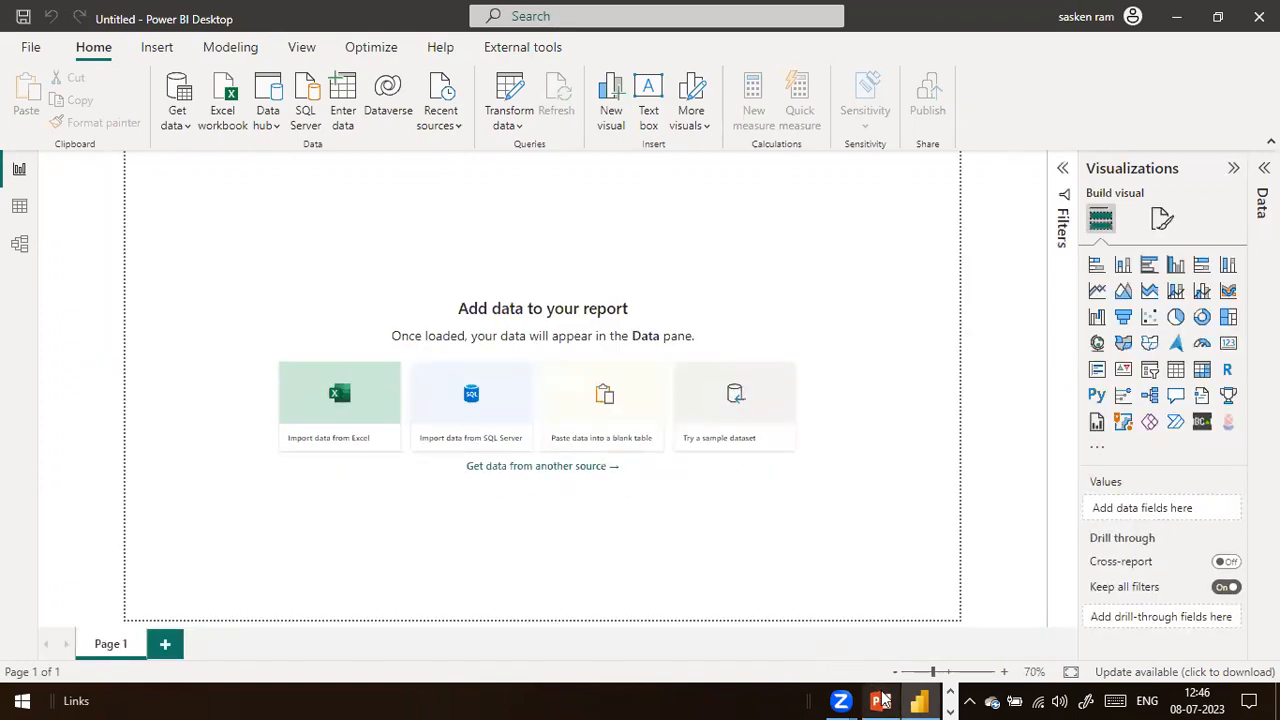
{"action": "mouse_move", "coordinate": [883, 700]}
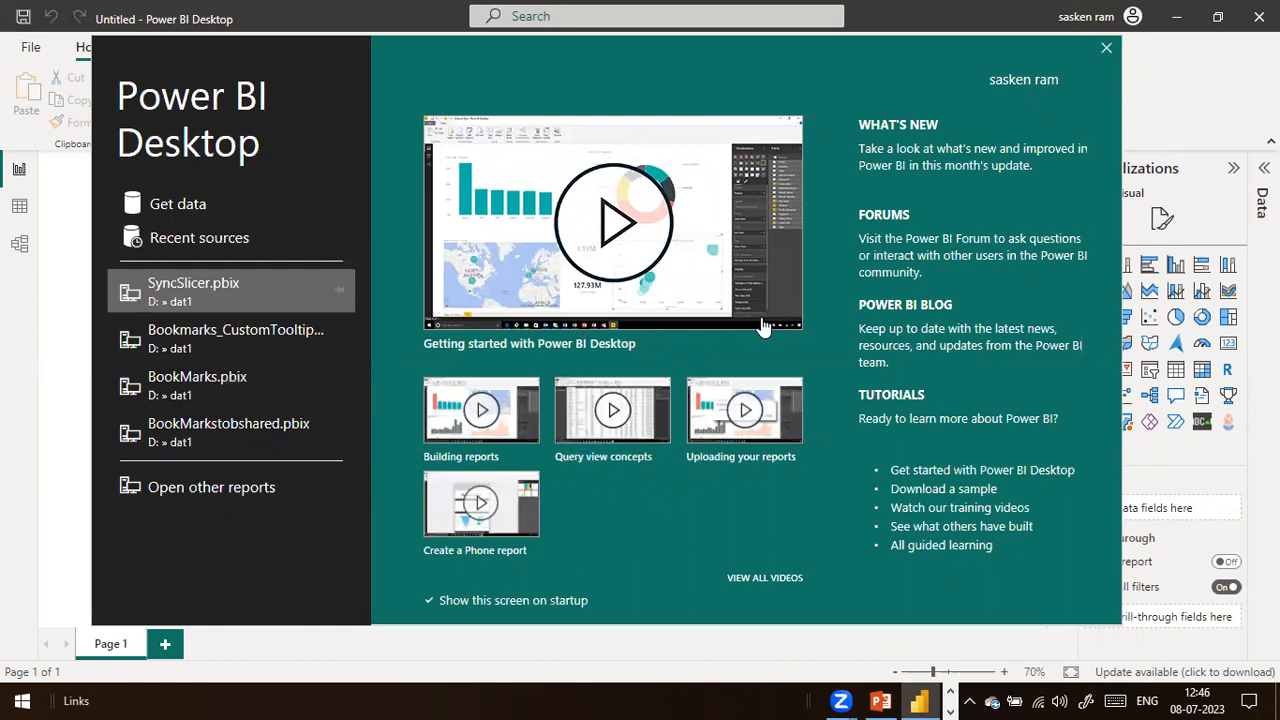
{"action": "left_click", "coordinate": [1106, 49]}
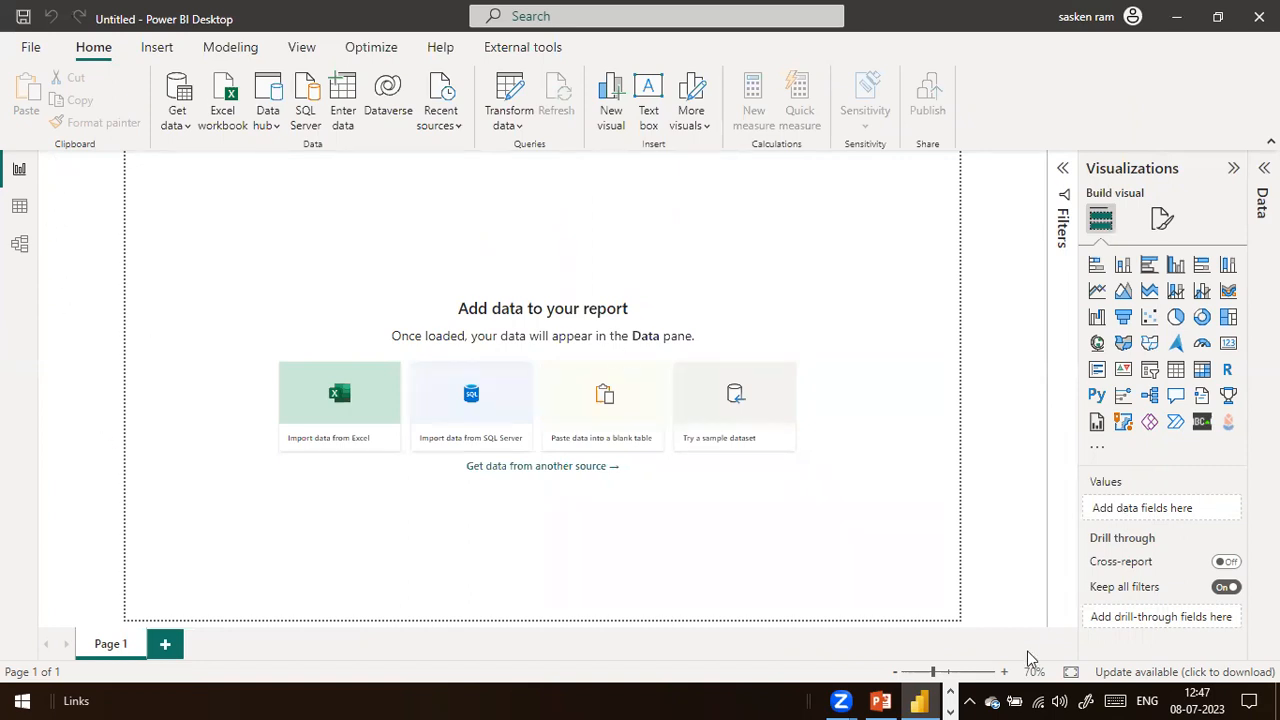
Launch the screen annotation pen tool over the Power BI report, ignoring its available update.
{"action": "key", "text": "super+d"}
{"action": "double_click", "coordinate": [175, 135]}
{"action": "key", "text": "alt+Tab"}
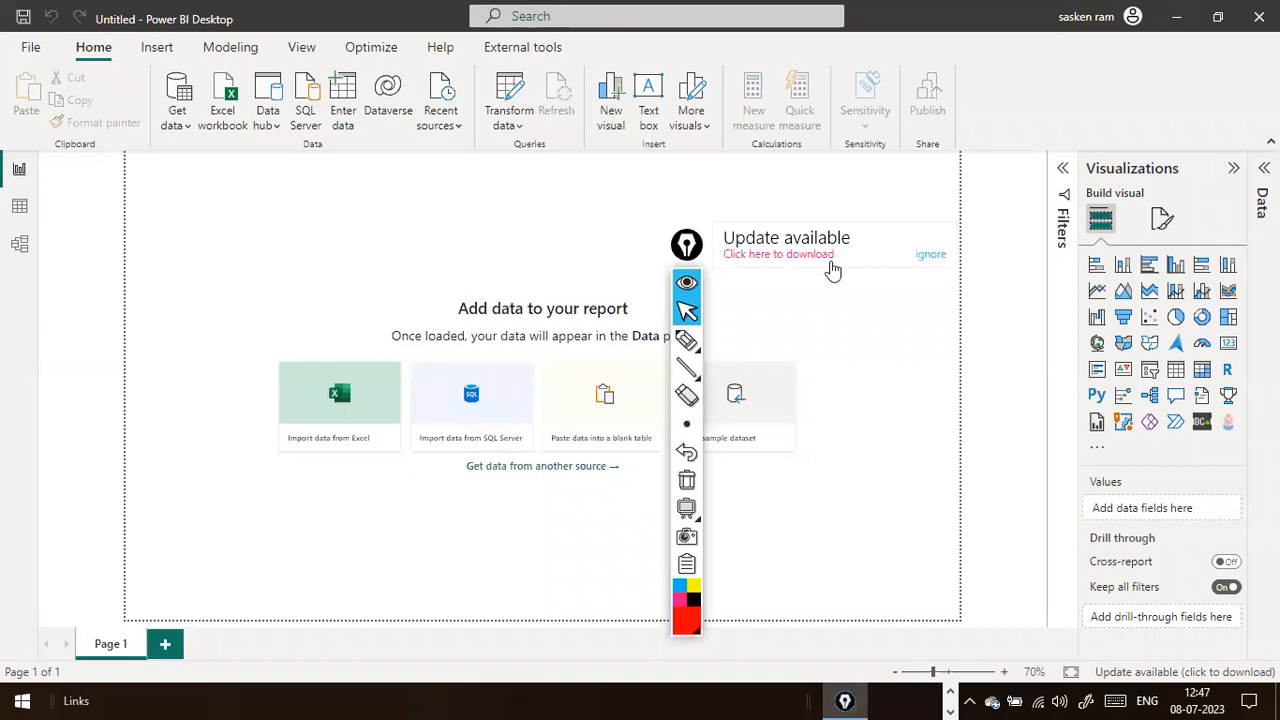
{"action": "left_click", "coordinate": [929, 255]}
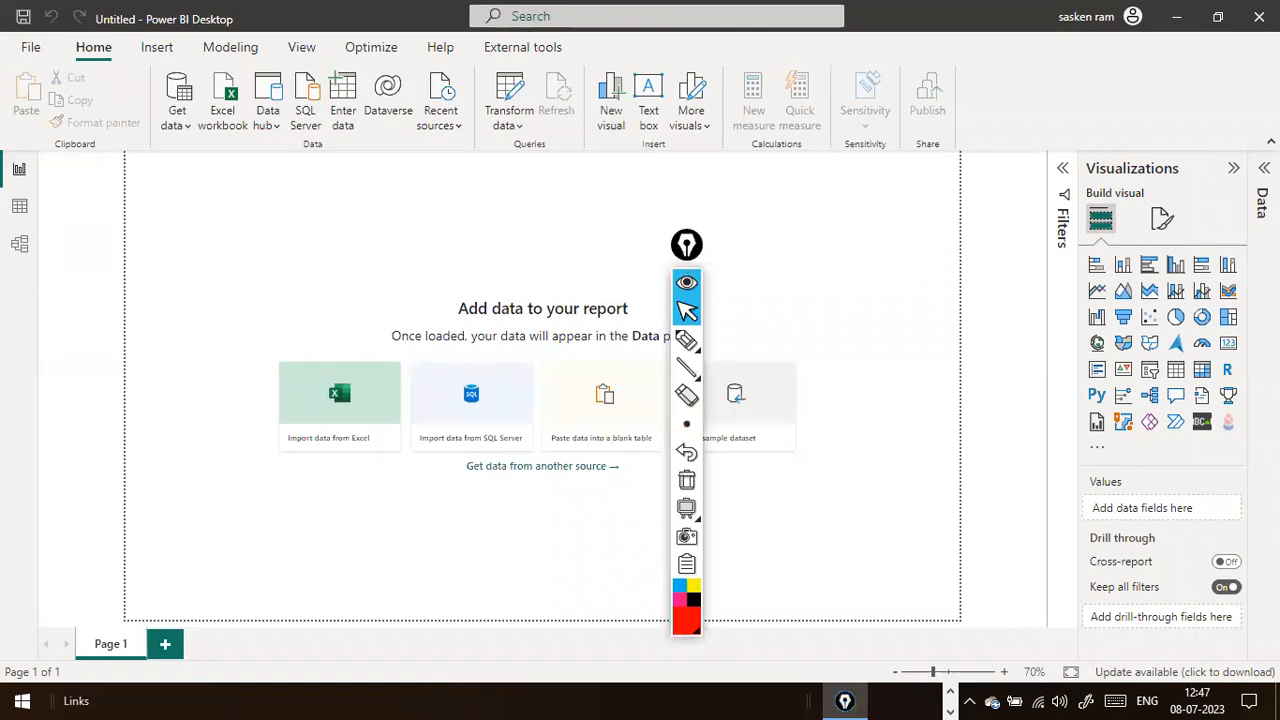
{"action": "left_click", "coordinate": [688, 250]}
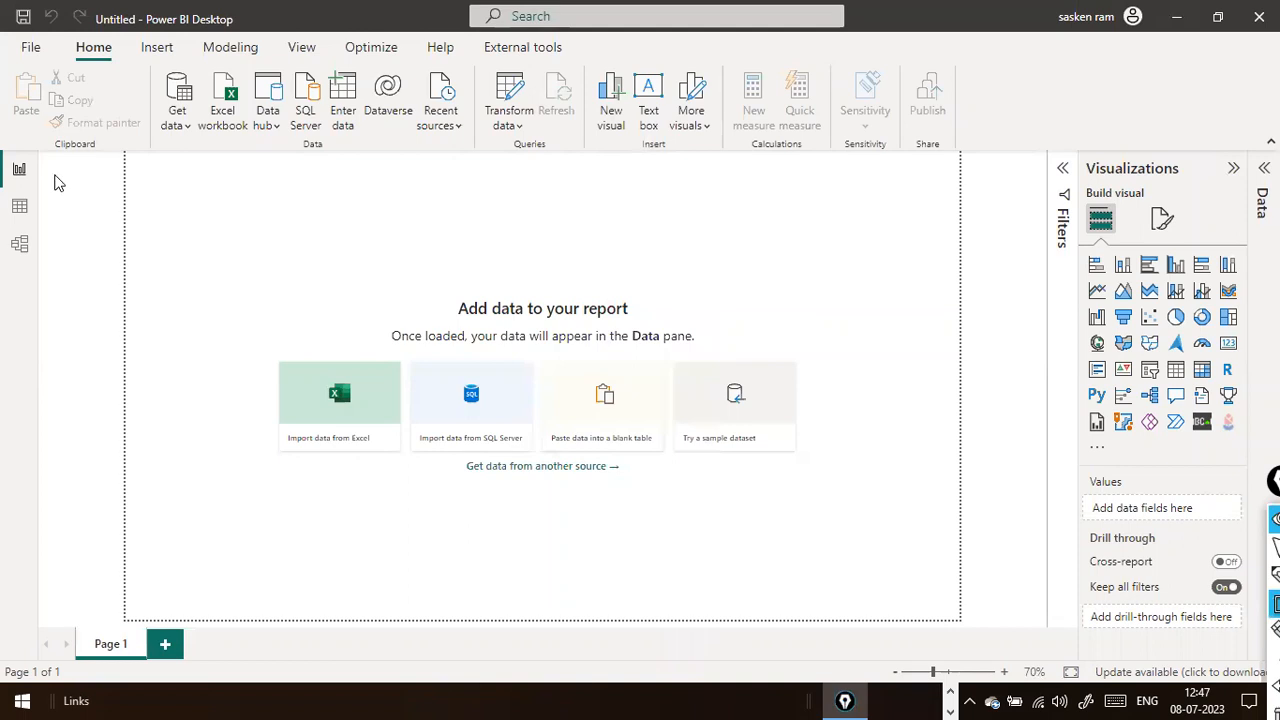
Mark the report canvas with a red rectangle and point a red arrow at the Visualizations heading.
{"action": "mouse_move", "coordinate": [57, 157]}
{"action": "left_mouse_down"}
{"action": "mouse_move", "coordinate": [457, 674]}
{"action": "mouse_move", "coordinate": [777, 717]}
{"action": "left_mouse_up"}
{"action": "left_click_drag", "start_coordinate": [921, 628], "coordinate": [1001, 625]}
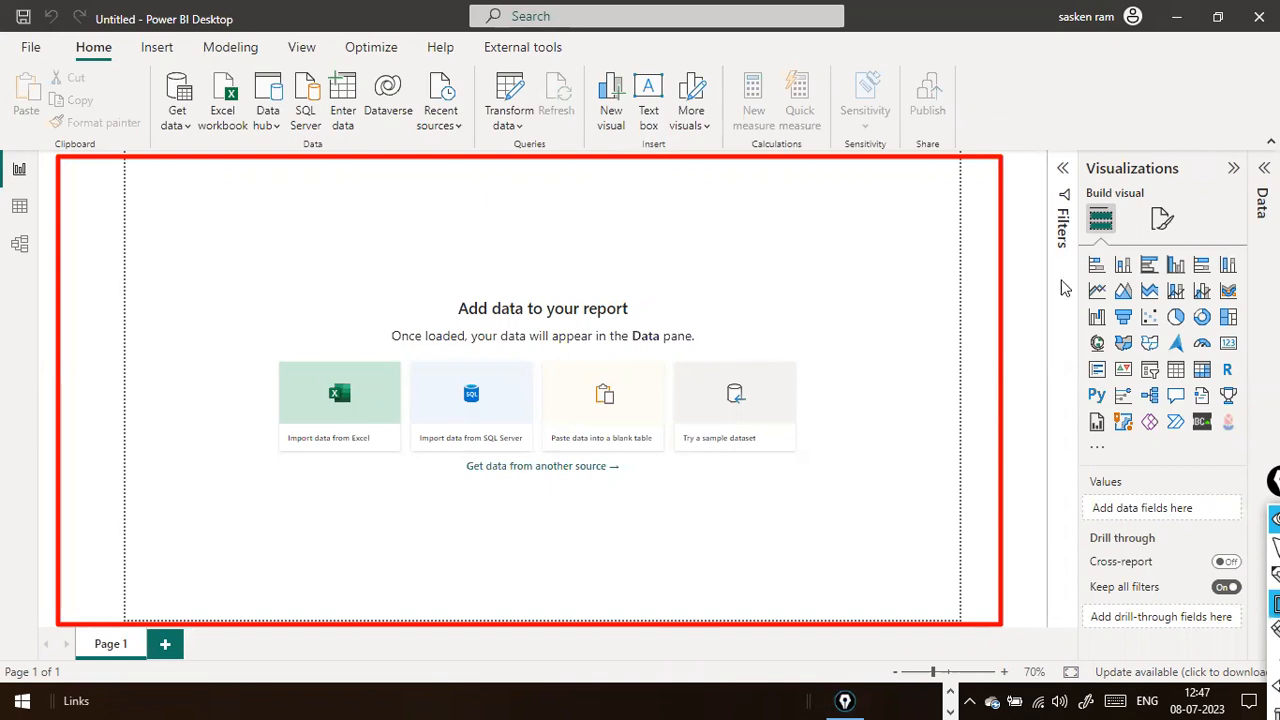
{"action": "key", "text": "ctrl+shift+2"}
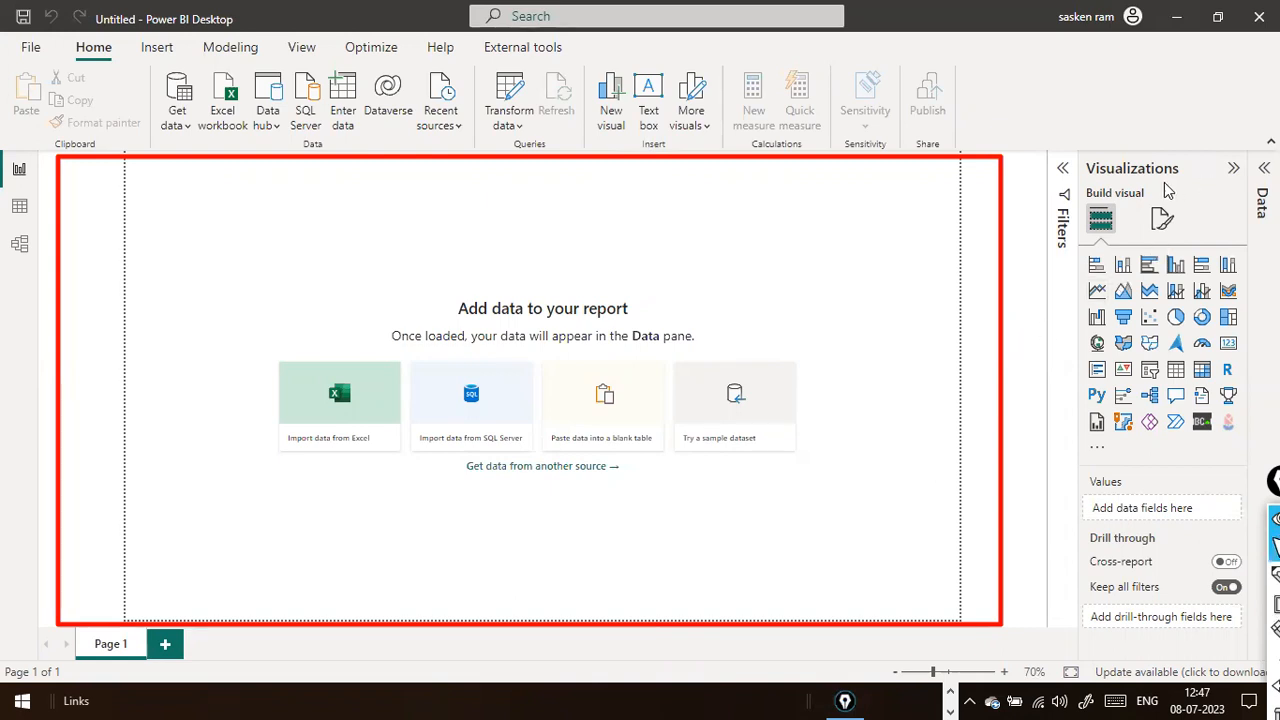
{"action": "key", "text": "ctrl+shift+F10"}
{"action": "left_click_drag", "start_coordinate": [1132, 79], "coordinate": [1125, 149]}
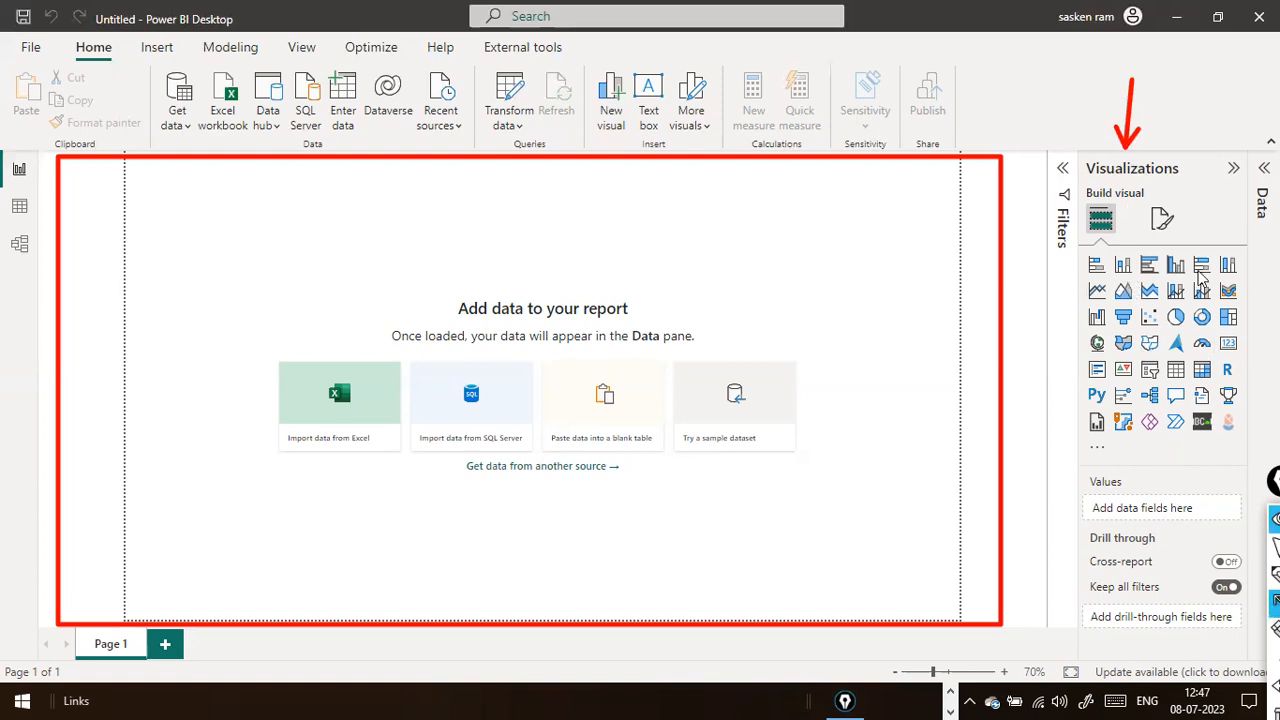
{"action": "key", "text": "ctrl+shift+2"}
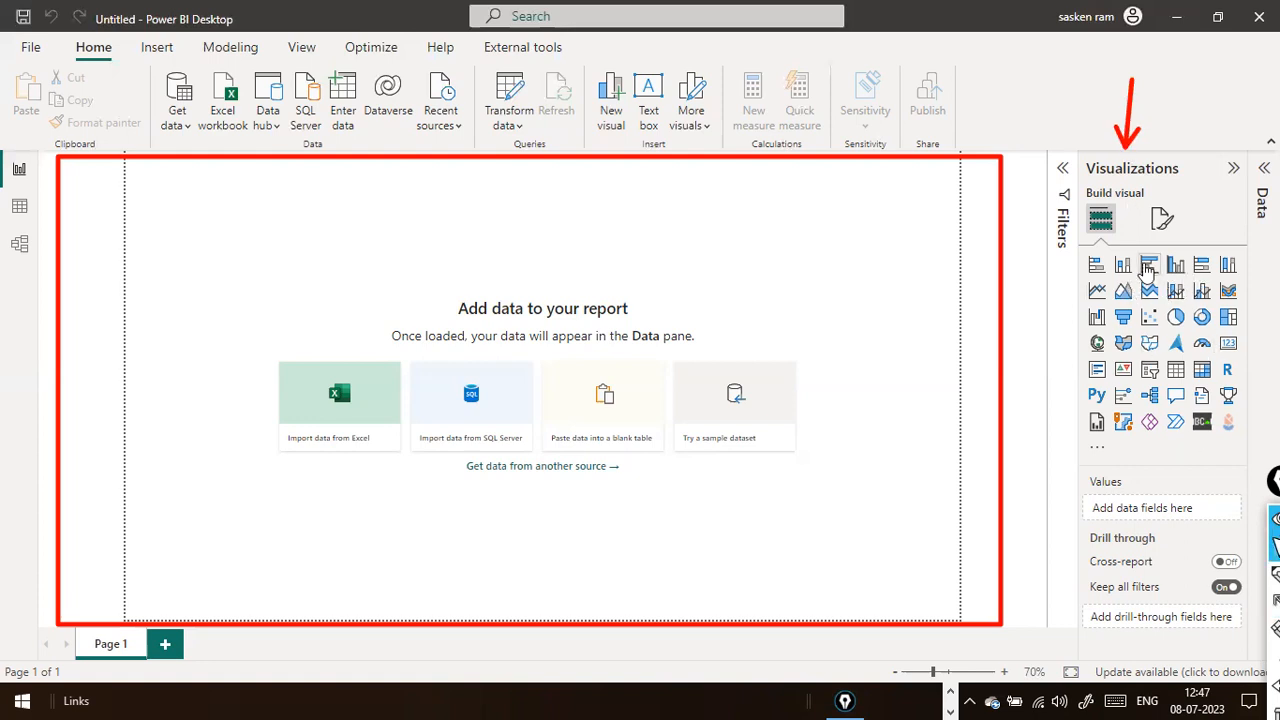
Add an empty clustered bar chart to the report and move it to the lower-left part of the canvas.
{"action": "left_click", "coordinate": [1148, 266]}
{"action": "left_click_drag", "start_coordinate": [304, 246], "coordinate": [302, 466]}
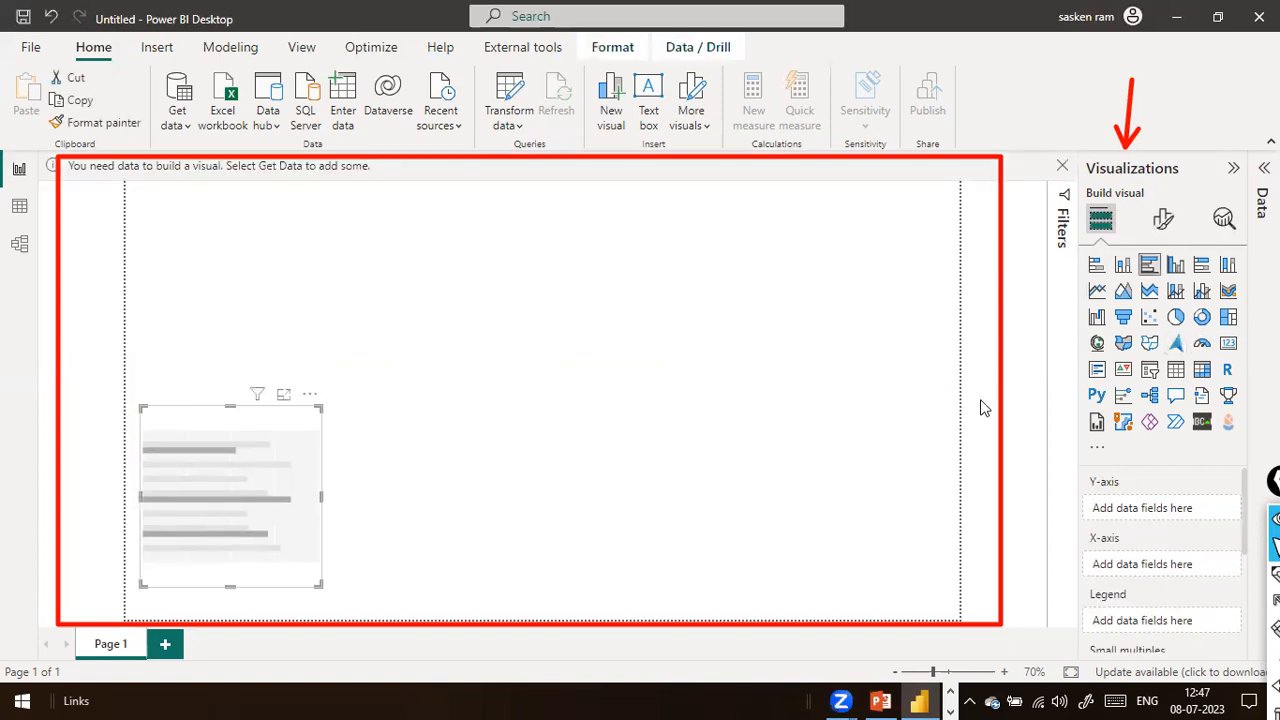
{"action": "left_click", "coordinate": [819, 431]}
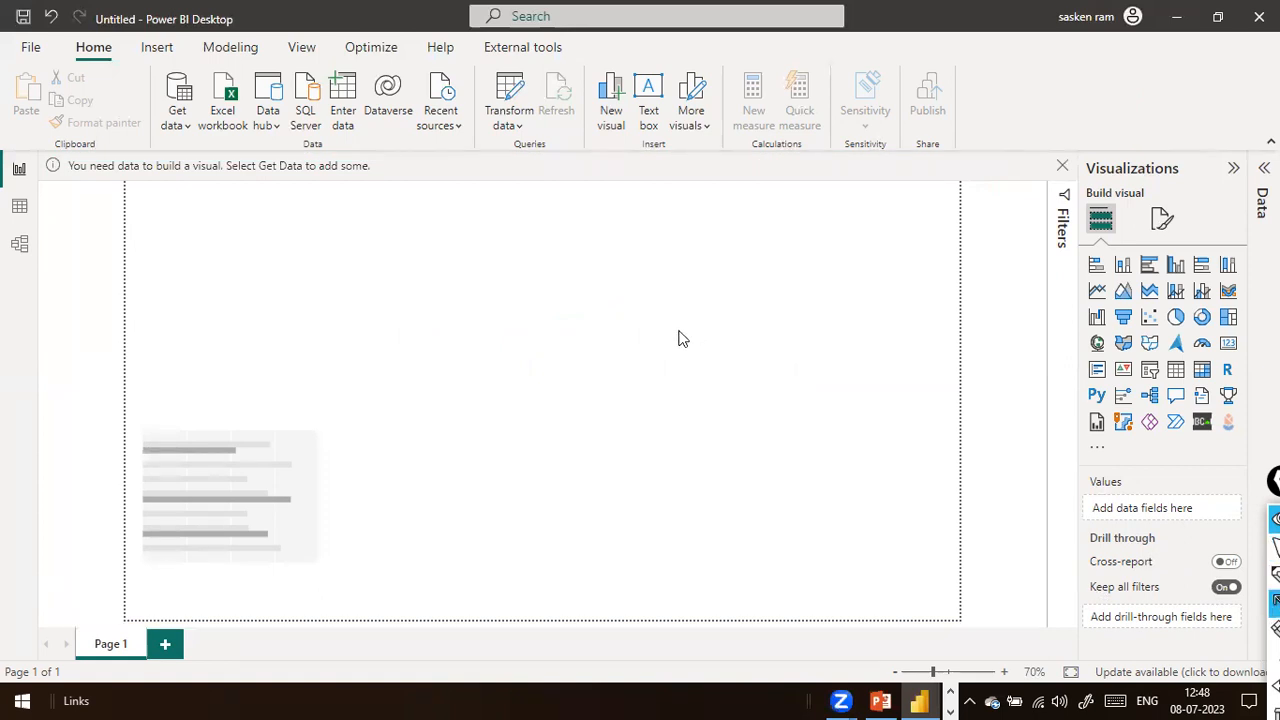
Point red arrows at the Report view and Data view switches, and look at the empty Data view before returning to Report view.
{"action": "left_click_drag", "start_coordinate": [375, 232], "coordinate": [32, 171]}
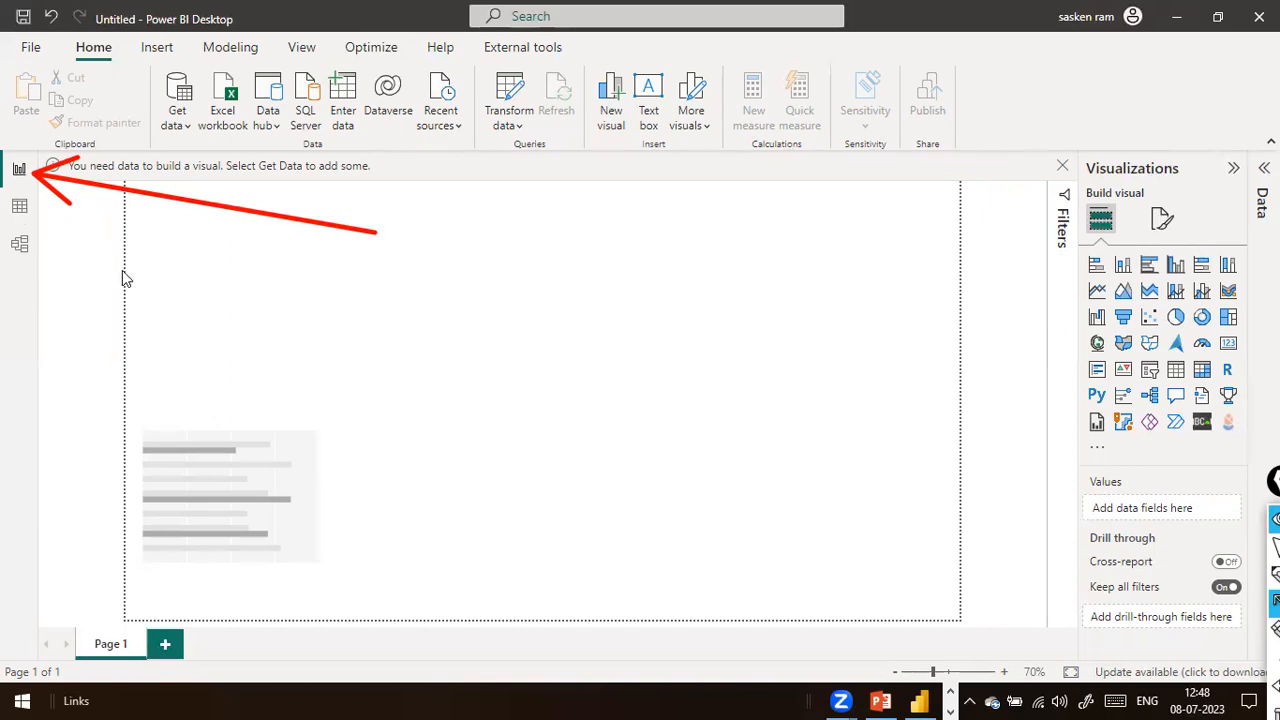
{"action": "left_click_drag", "start_coordinate": [286, 280], "coordinate": [42, 218]}
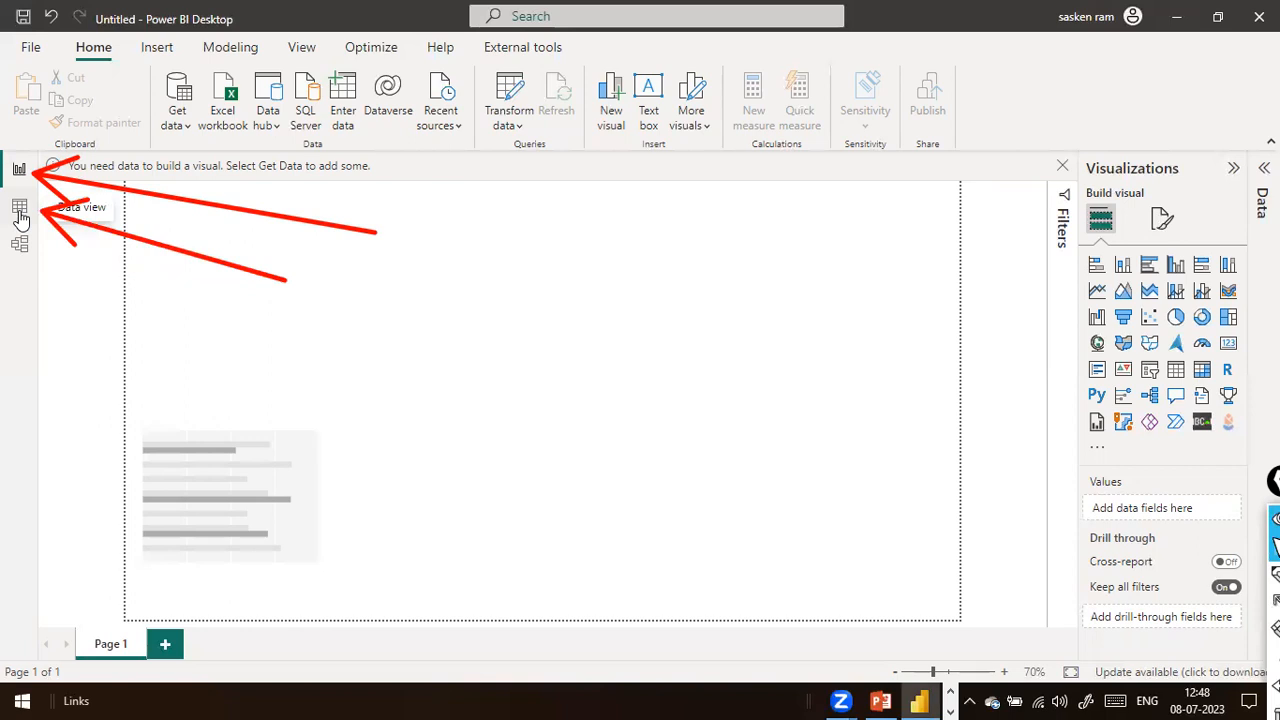
{"action": "left_click", "coordinate": [20, 212]}
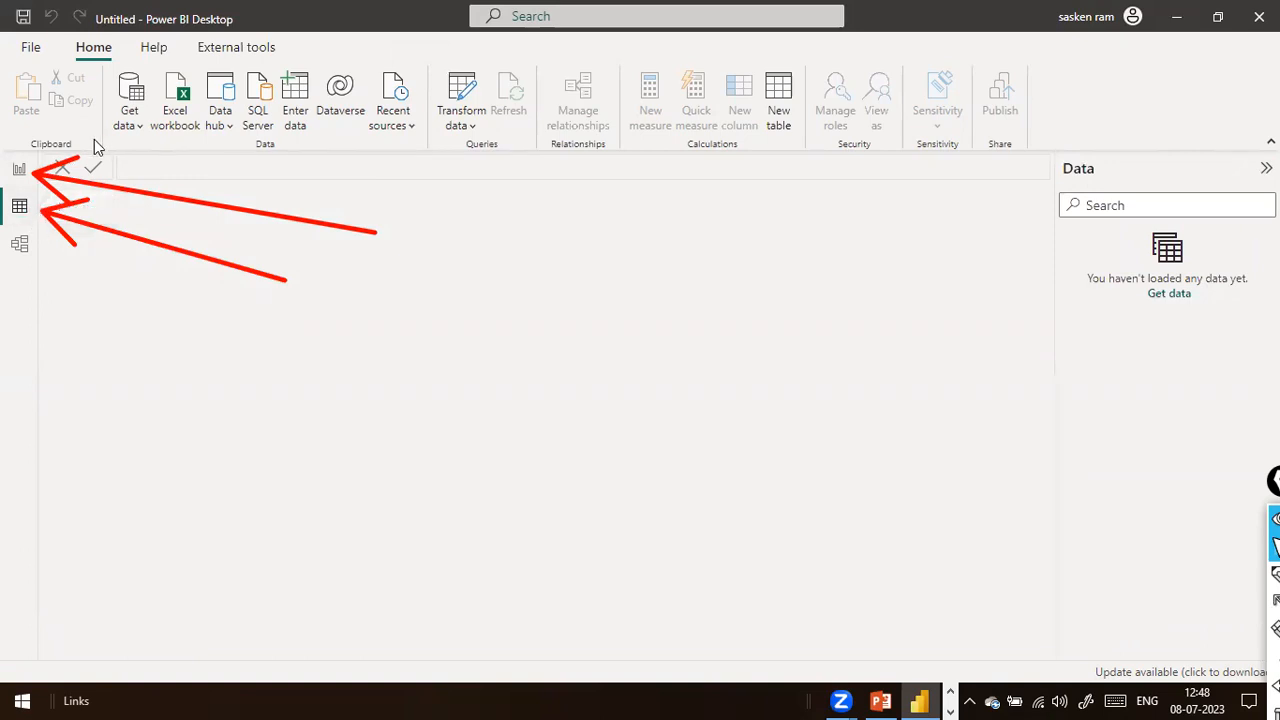
{"action": "left_click", "coordinate": [18, 174]}
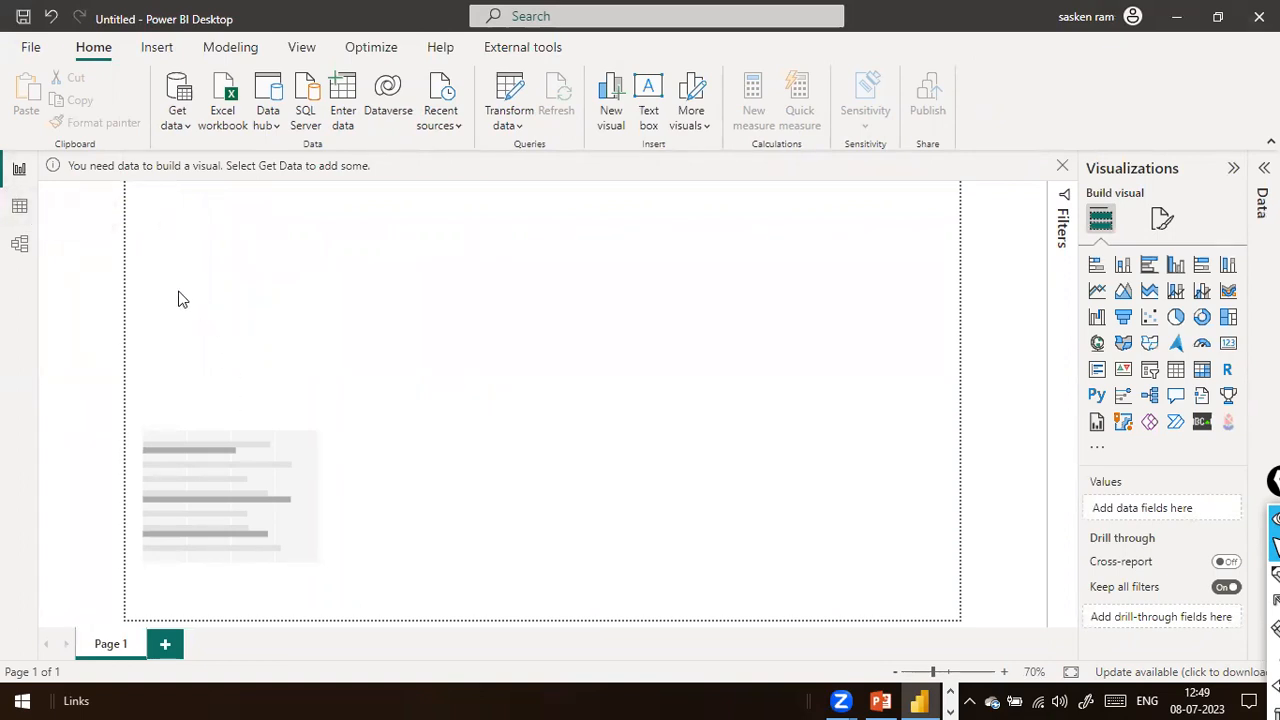
List the common data sources and handwrite an underlined "Sales.txt" on the canvas with an arrow from Text/CSV to it.
{"action": "left_click", "coordinate": [185, 130]}
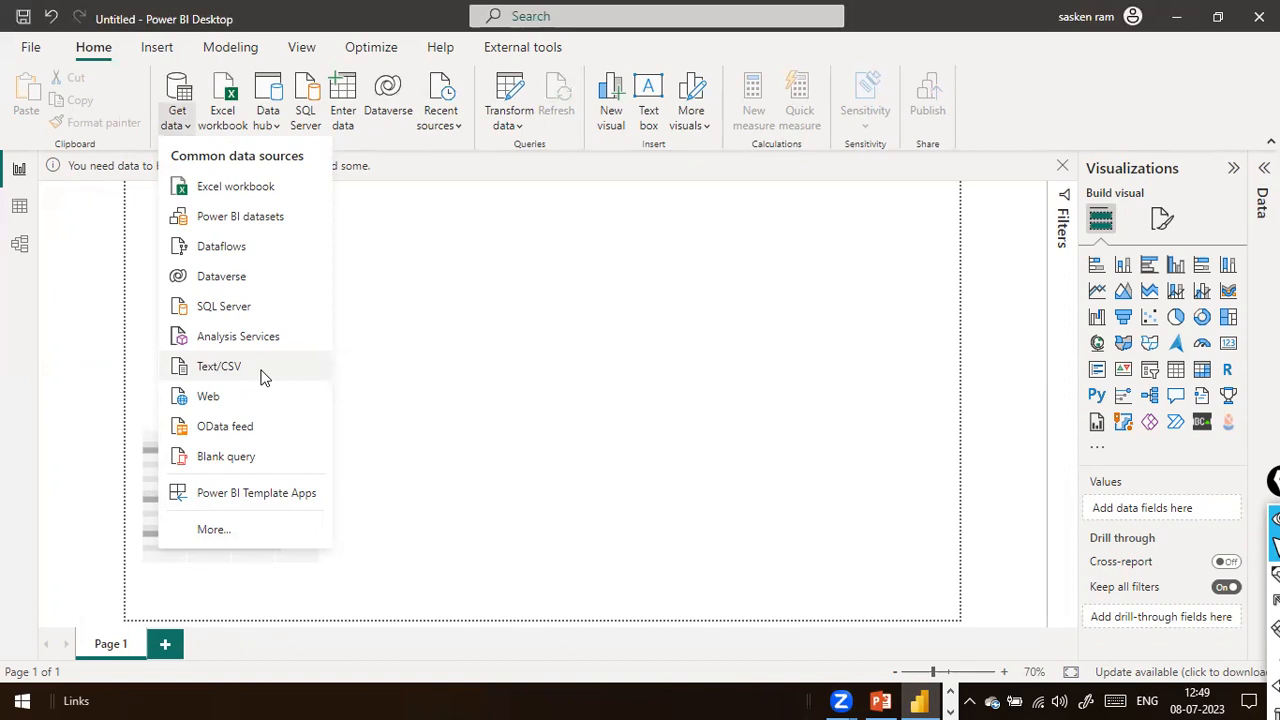
{"action": "mouse_move", "coordinate": [624, 270]}
{"action": "left_mouse_down"}
{"action": "mouse_move", "coordinate": [607, 294]}
{"action": "mouse_move", "coordinate": [706, 282]}
{"action": "mouse_move", "coordinate": [758, 290]}
{"action": "mouse_move", "coordinate": [754, 304]}
{"action": "mouse_move", "coordinate": [766, 276]}
{"action": "left_mouse_up"}
{"action": "left_click_drag", "start_coordinate": [742, 298], "coordinate": [760, 296]}
{"action": "mouse_move", "coordinate": [709, 252]}
{"action": "left_mouse_down"}
{"action": "mouse_move", "coordinate": [702, 299]}
{"action": "mouse_move", "coordinate": [740, 266]}
{"action": "left_mouse_up"}
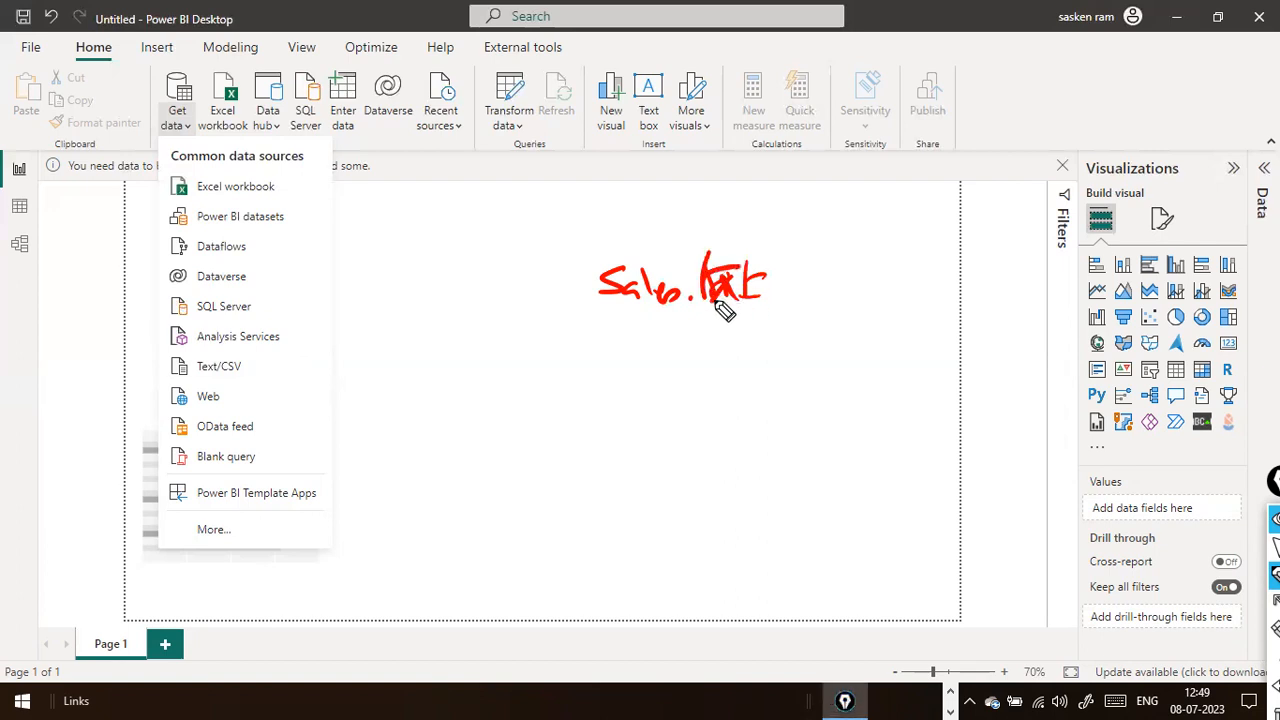
{"action": "left_click_drag", "start_coordinate": [598, 324], "coordinate": [799, 311]}
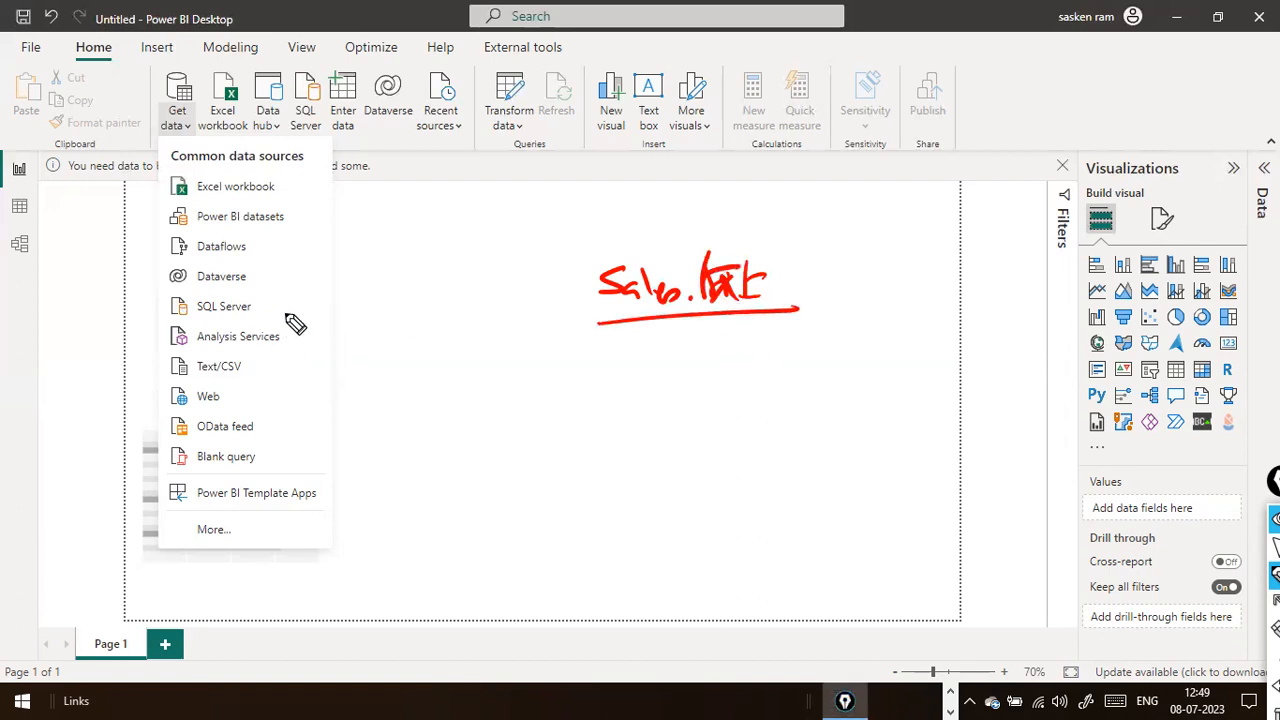
{"action": "mouse_move", "coordinate": [262, 366]}
{"action": "left_mouse_down"}
{"action": "mouse_move", "coordinate": [531, 326]}
{"action": "mouse_move", "coordinate": [538, 336]}
{"action": "left_mouse_up"}
{"action": "left_click_drag", "start_coordinate": [546, 304], "coordinate": [564, 313]}
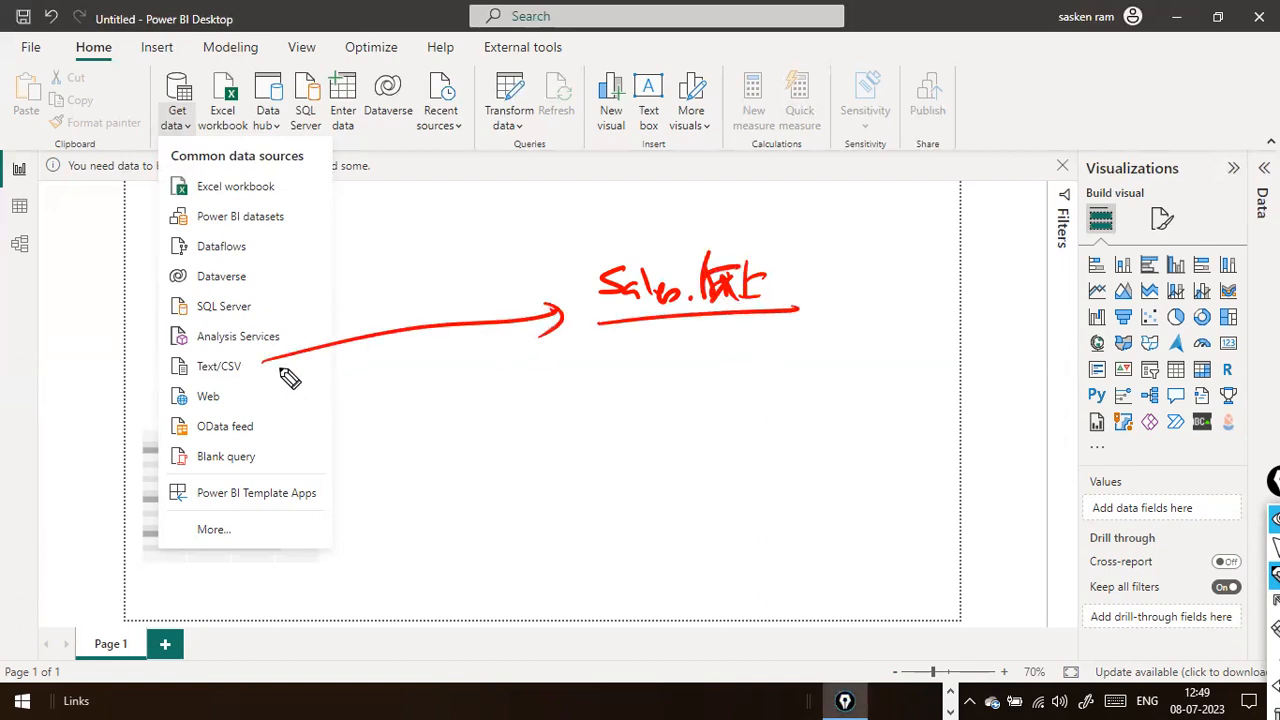
Handwrite "Sales.csv" below the text file name, circle the CSV extension and draw an arrow downward from it.
{"action": "mouse_move", "coordinate": [644, 357]}
{"action": "left_mouse_down"}
{"action": "mouse_move", "coordinate": [629, 383]}
{"action": "mouse_move", "coordinate": [666, 363]}
{"action": "mouse_move", "coordinate": [686, 380]}
{"action": "mouse_move", "coordinate": [742, 381]}
{"action": "mouse_move", "coordinate": [783, 352]}
{"action": "left_mouse_up"}
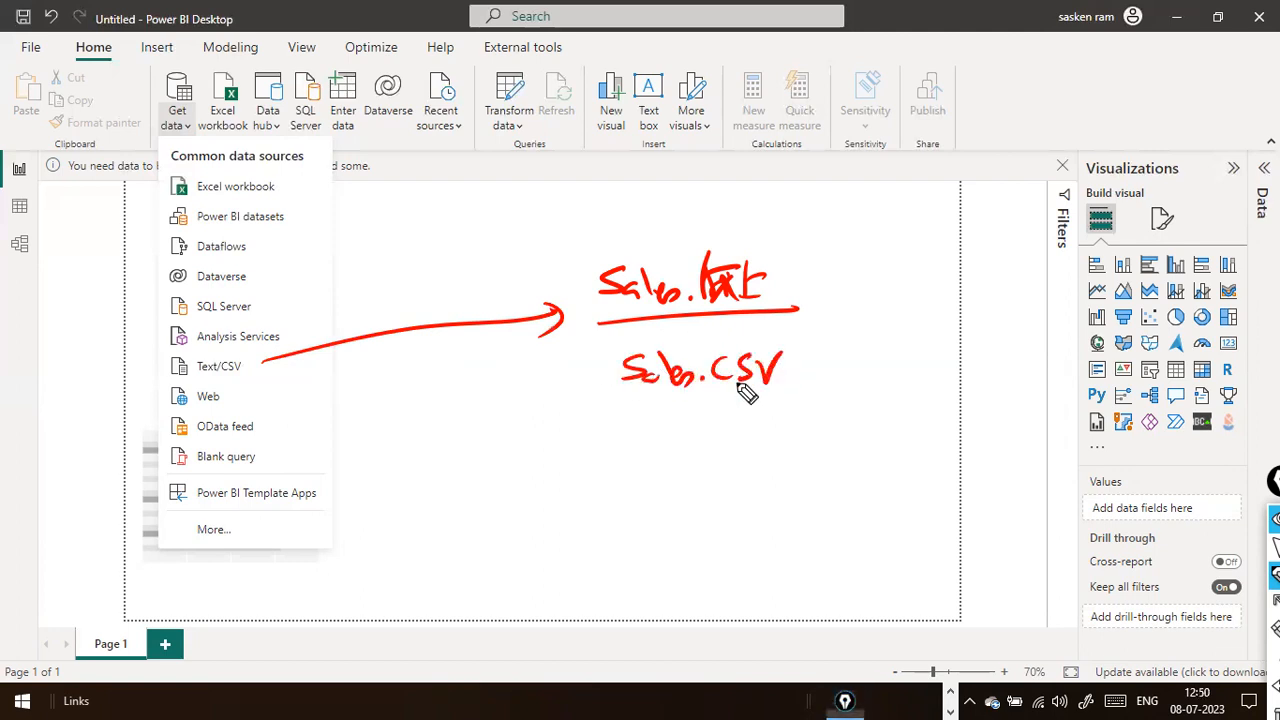
{"action": "mouse_move", "coordinate": [722, 396]}
{"action": "left_mouse_down"}
{"action": "mouse_move", "coordinate": [771, 398]}
{"action": "mouse_move", "coordinate": [786, 351]}
{"action": "mouse_move", "coordinate": [710, 386]}
{"action": "mouse_move", "coordinate": [757, 400]}
{"action": "left_mouse_up"}
{"action": "left_click", "coordinate": [709, 377]}
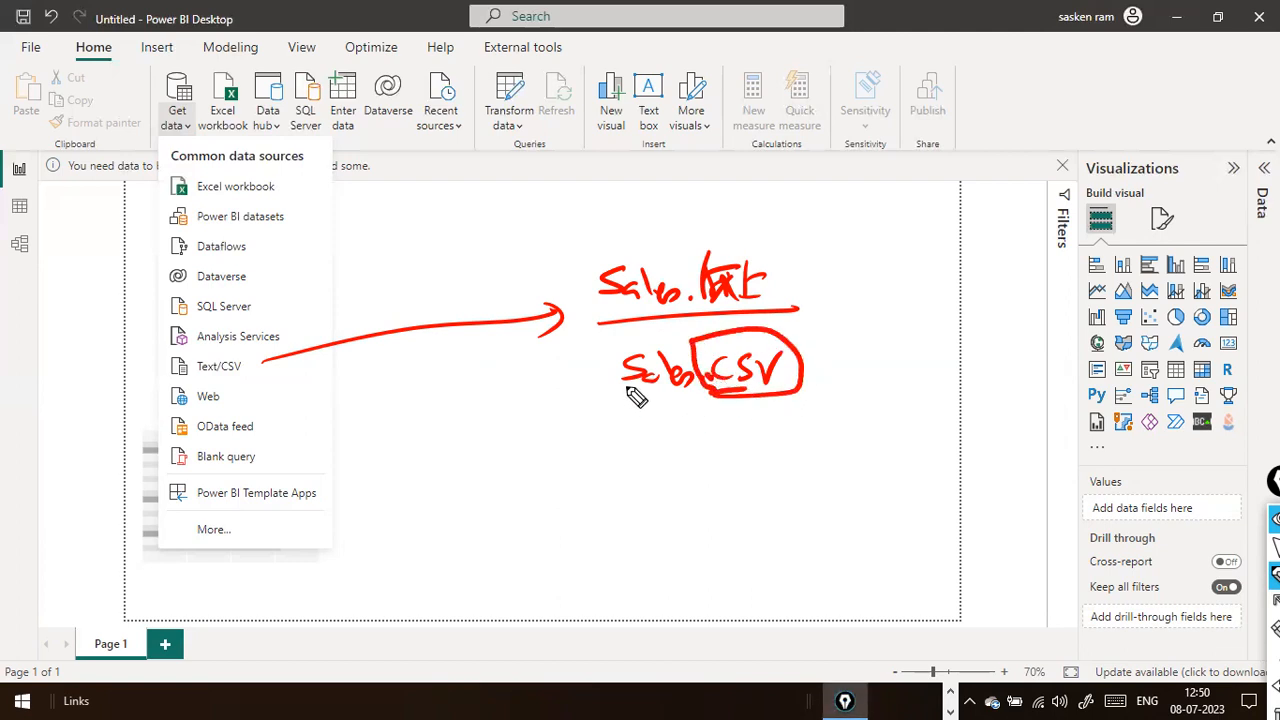
{"action": "left_click_drag", "start_coordinate": [738, 396], "coordinate": [737, 430]}
{"action": "left_click_drag", "start_coordinate": [724, 415], "coordinate": [752, 406]}
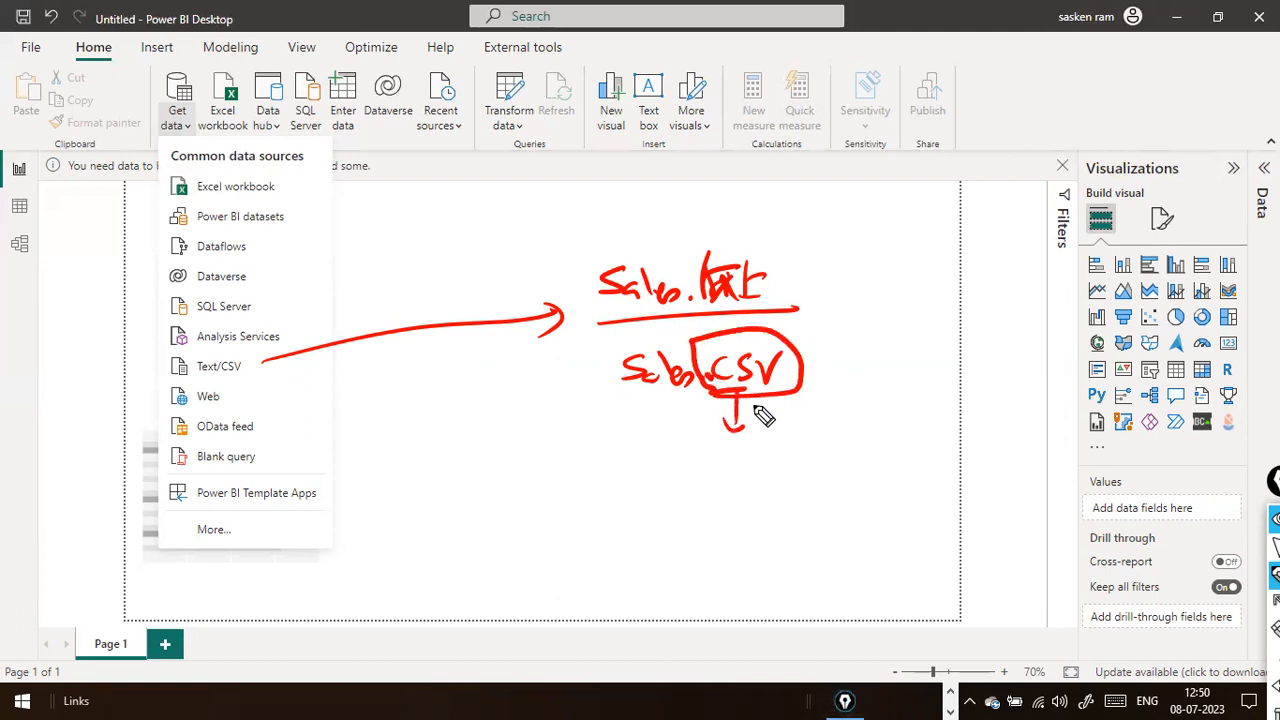
Handwrite "Comma Separated Values" below the CSV arrow and draw another arrow pointing to "Sales.csv".
{"action": "mouse_move", "coordinate": [552, 457]}
{"action": "left_mouse_down"}
{"action": "mouse_move", "coordinate": [556, 476]}
{"action": "mouse_move", "coordinate": [757, 477]}
{"action": "mouse_move", "coordinate": [837, 474]}
{"action": "mouse_move", "coordinate": [844, 455]}
{"action": "left_mouse_up"}
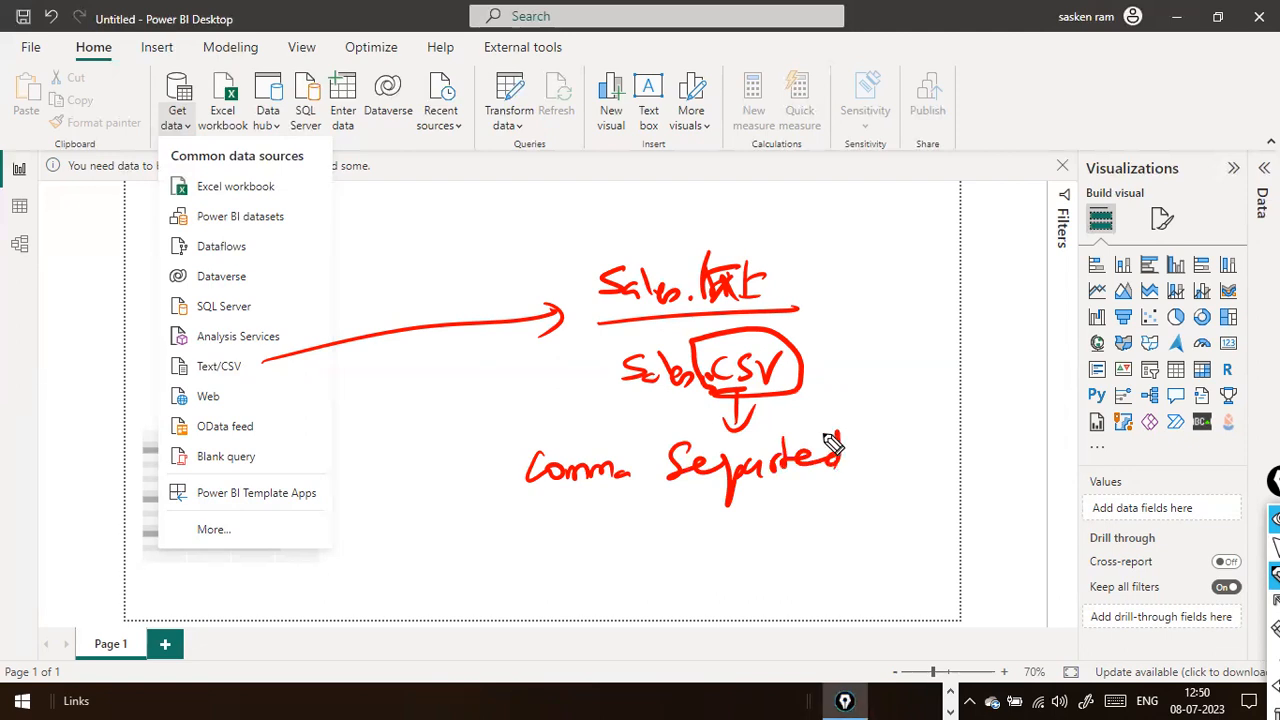
{"action": "mouse_move", "coordinate": [874, 431]}
{"action": "left_mouse_down"}
{"action": "mouse_move", "coordinate": [931, 451]}
{"action": "mouse_move", "coordinate": [978, 442]}
{"action": "left_mouse_up"}
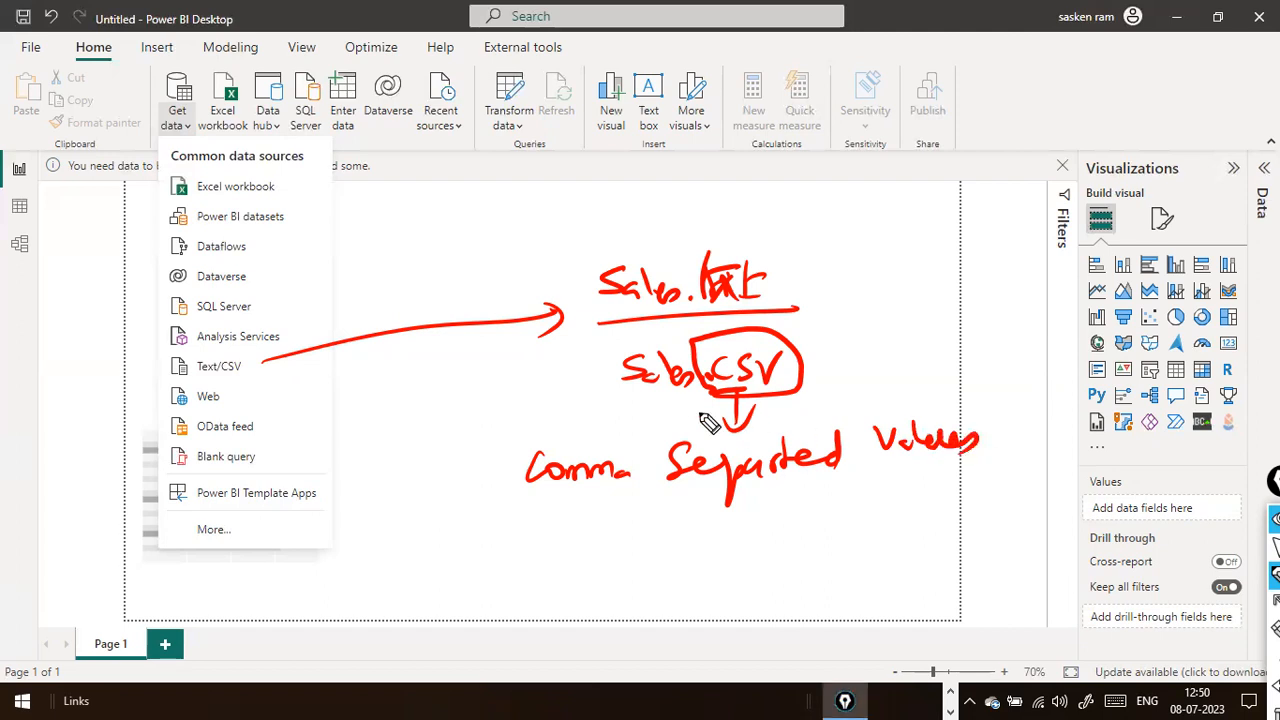
{"action": "left_click_drag", "start_coordinate": [436, 405], "coordinate": [562, 387]}
{"action": "left_click_drag", "start_coordinate": [546, 372], "coordinate": [549, 400]}
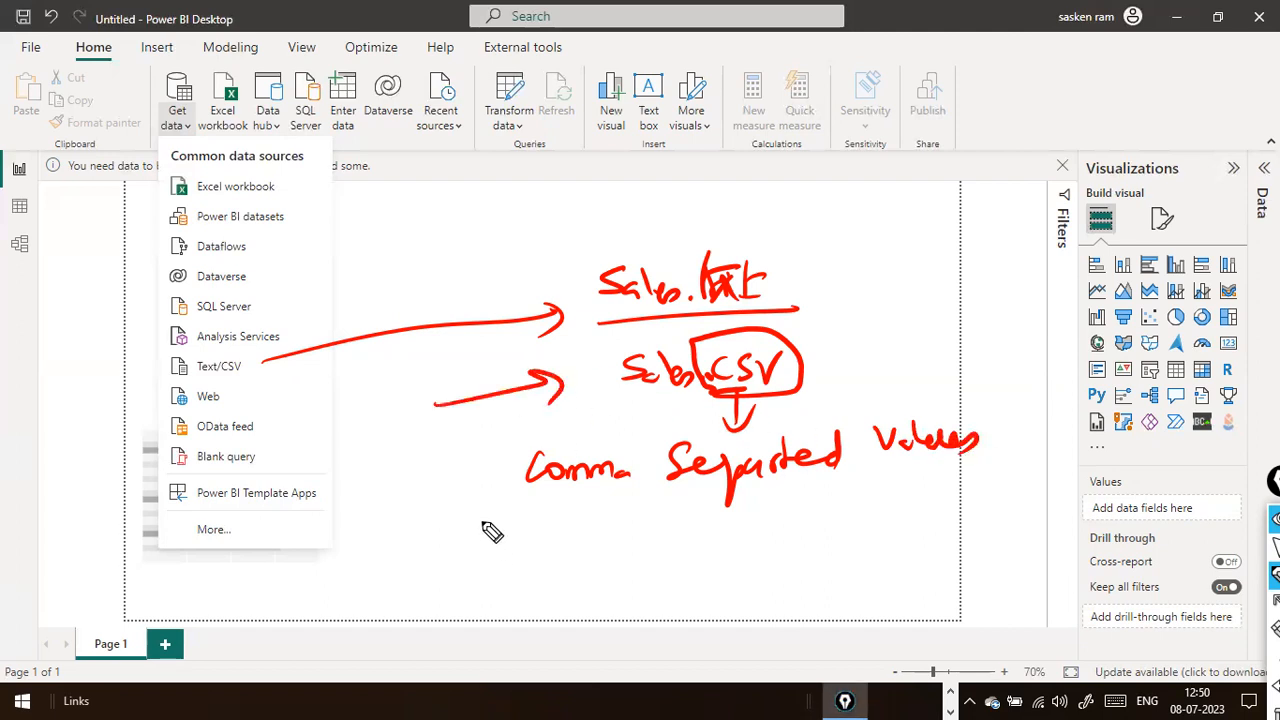
Handwrite the sample column headings "ord_id, ord_date," with separating commas below "Comma Separated Values".
{"action": "mouse_move", "coordinate": [487, 528]}
{"action": "left_mouse_down"}
{"action": "mouse_move", "coordinate": [518, 542]}
{"action": "mouse_move", "coordinate": [529, 527]}
{"action": "mouse_move", "coordinate": [613, 520]}
{"action": "mouse_move", "coordinate": [621, 535]}
{"action": "mouse_move", "coordinate": [690, 532]}
{"action": "left_mouse_up"}
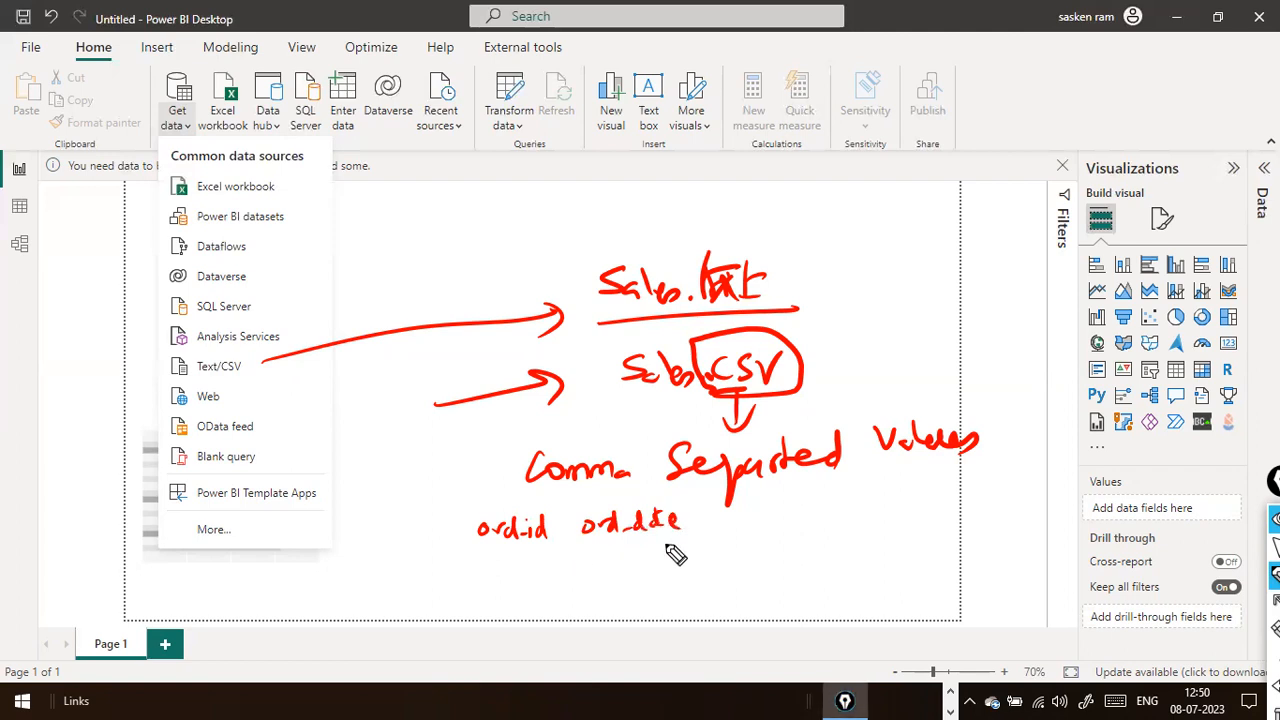
{"action": "left_click_drag", "start_coordinate": [566, 541], "coordinate": [556, 564]}
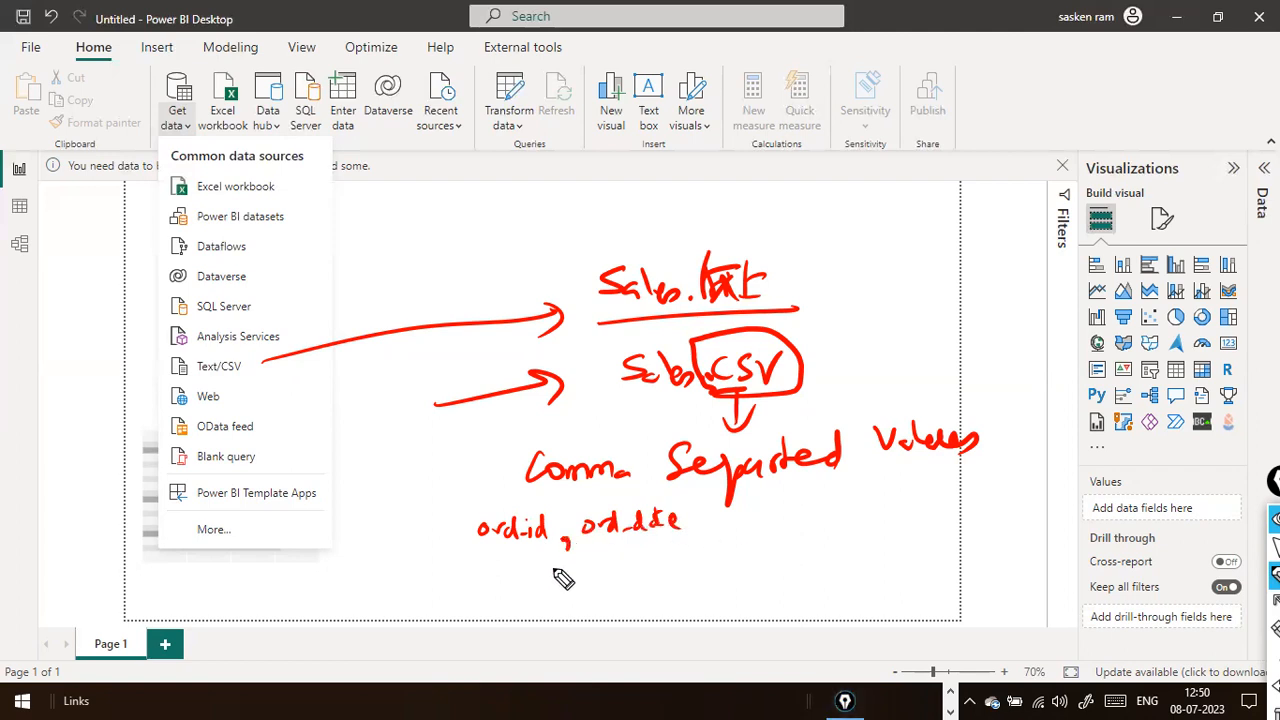
{"action": "left_click_drag", "start_coordinate": [700, 528], "coordinate": [692, 548]}
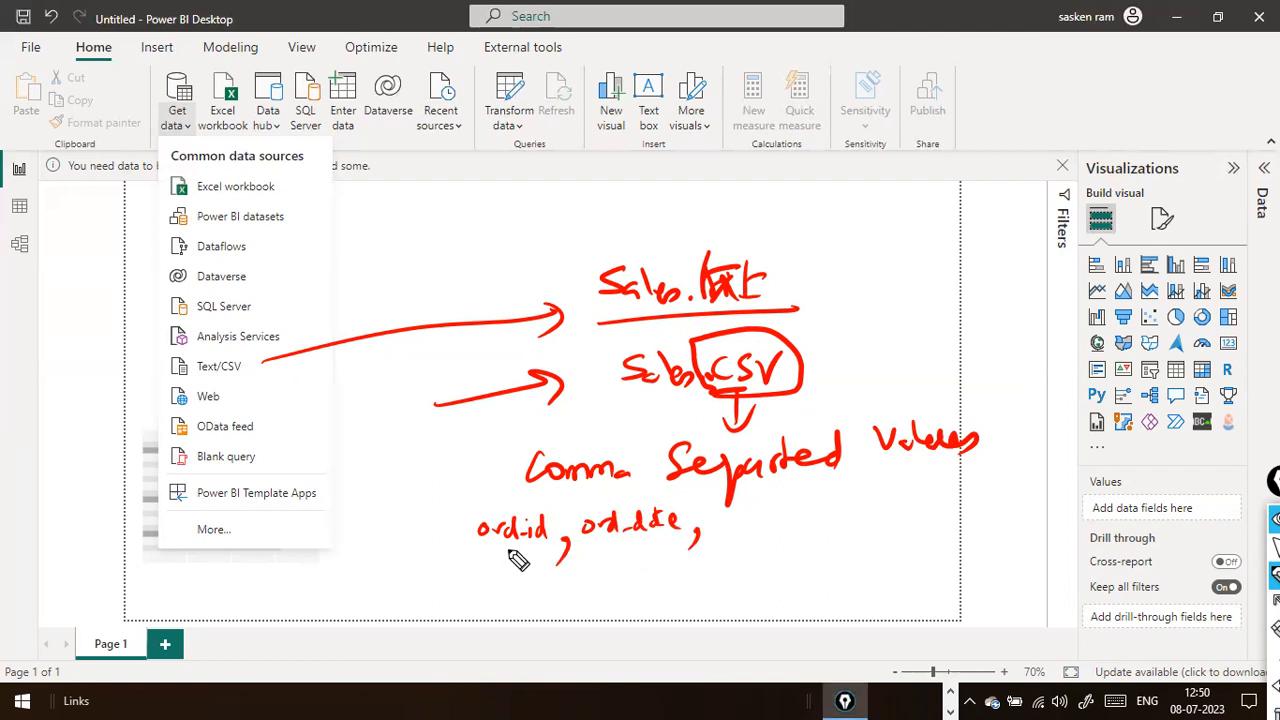
Draw two thick vertical bars above the handwritten notes and a word in angle brackets beneath them as other delimiter examples.
{"action": "left_click_drag", "start_coordinate": [897, 188], "coordinate": [894, 233]}
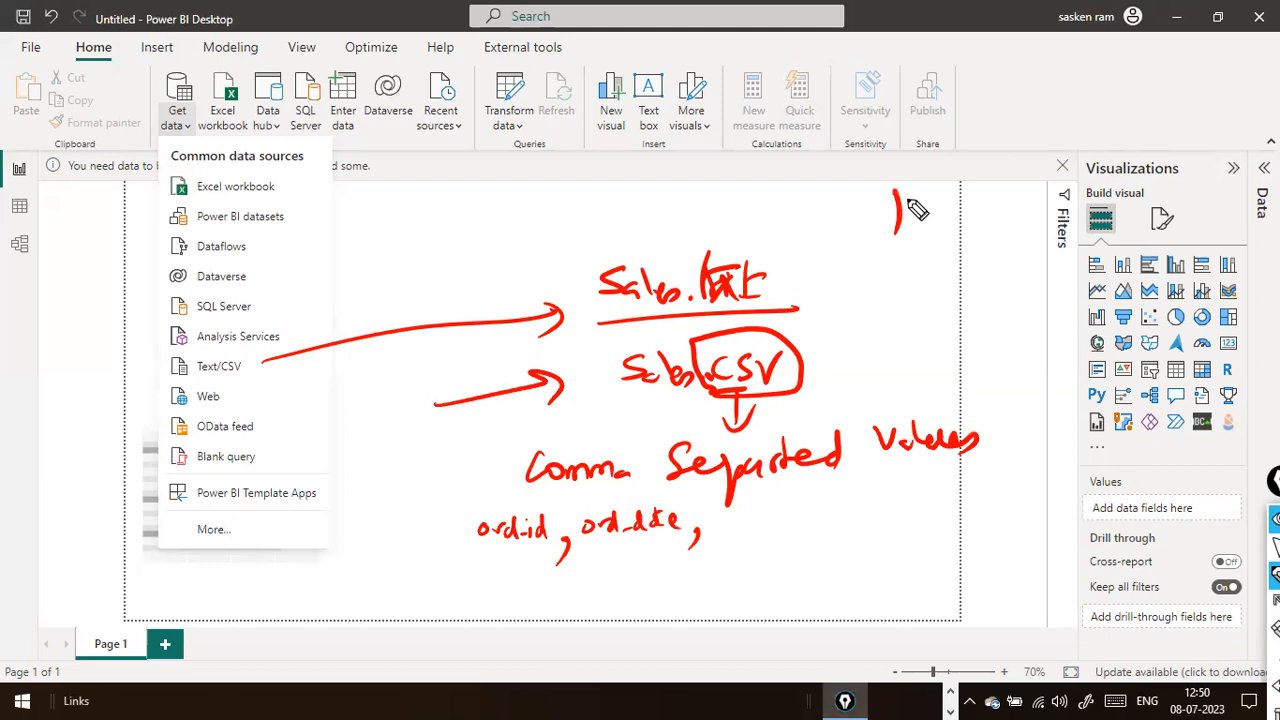
{"action": "left_click_drag", "start_coordinate": [901, 188], "coordinate": [891, 243]}
{"action": "left_click_drag", "start_coordinate": [900, 190], "coordinate": [914, 243]}
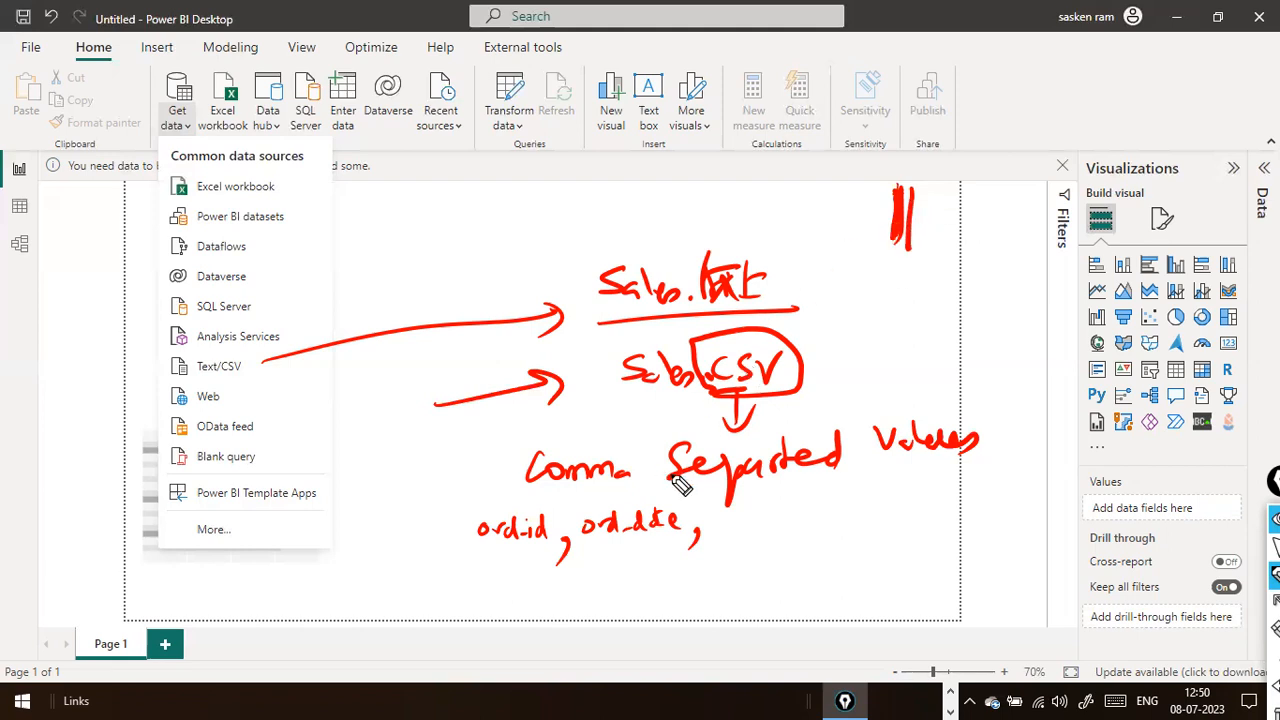
{"action": "mouse_move", "coordinate": [877, 272]}
{"action": "left_mouse_down"}
{"action": "mouse_move", "coordinate": [879, 291]}
{"action": "mouse_move", "coordinate": [915, 285]}
{"action": "left_mouse_up"}
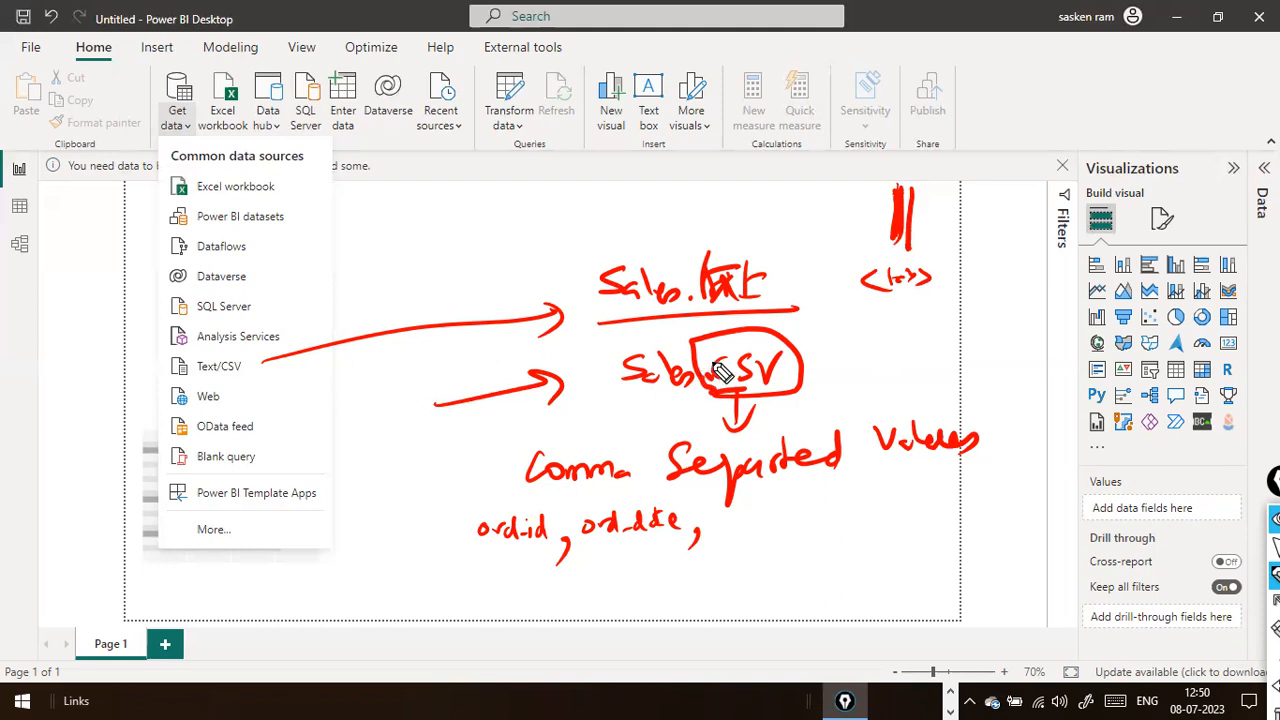
Handwrite "Flat File" beside the file names and draw arrows pointing to the txt and CSV extensions.
{"action": "left_click_drag", "start_coordinate": [768, 285], "coordinate": [805, 270]}
{"action": "mouse_move", "coordinate": [866, 368]}
{"action": "left_mouse_down"}
{"action": "mouse_move", "coordinate": [805, 372]}
{"action": "mouse_move", "coordinate": [810, 386]}
{"action": "left_mouse_up"}
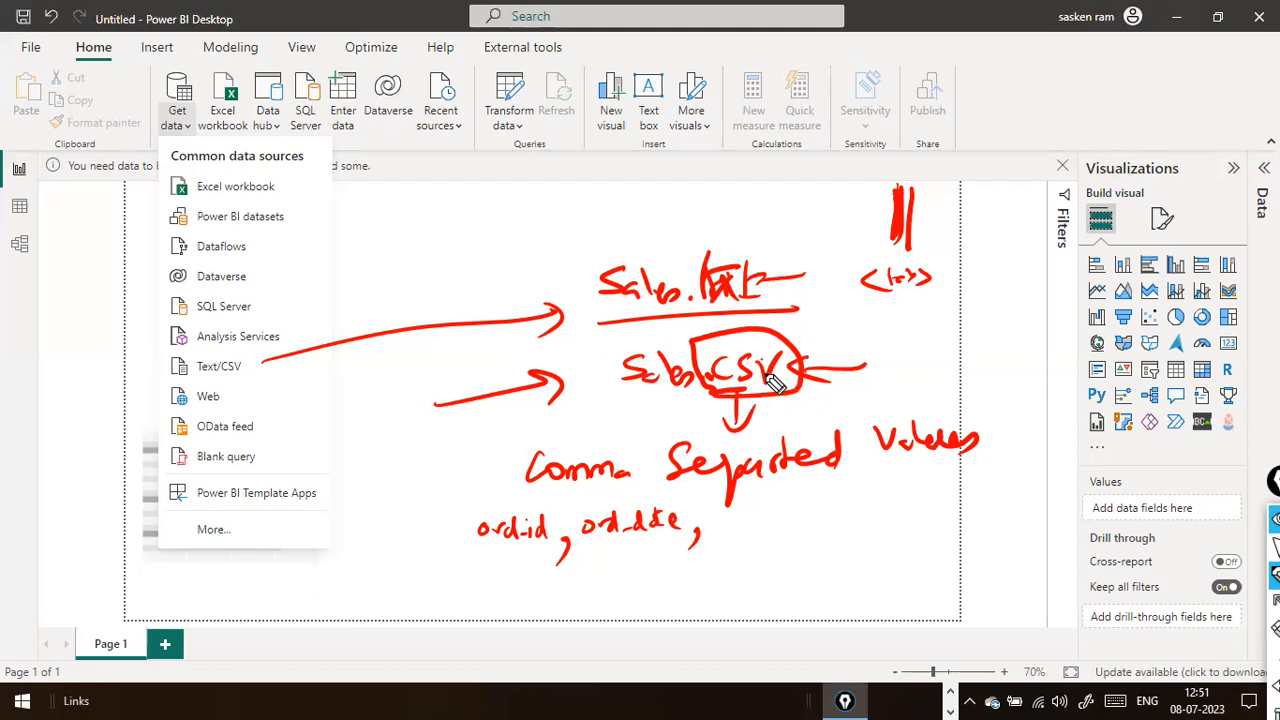
{"action": "mouse_move", "coordinate": [830, 330]}
{"action": "left_mouse_down"}
{"action": "mouse_move", "coordinate": [970, 325]}
{"action": "mouse_move", "coordinate": [992, 338]}
{"action": "left_mouse_up"}
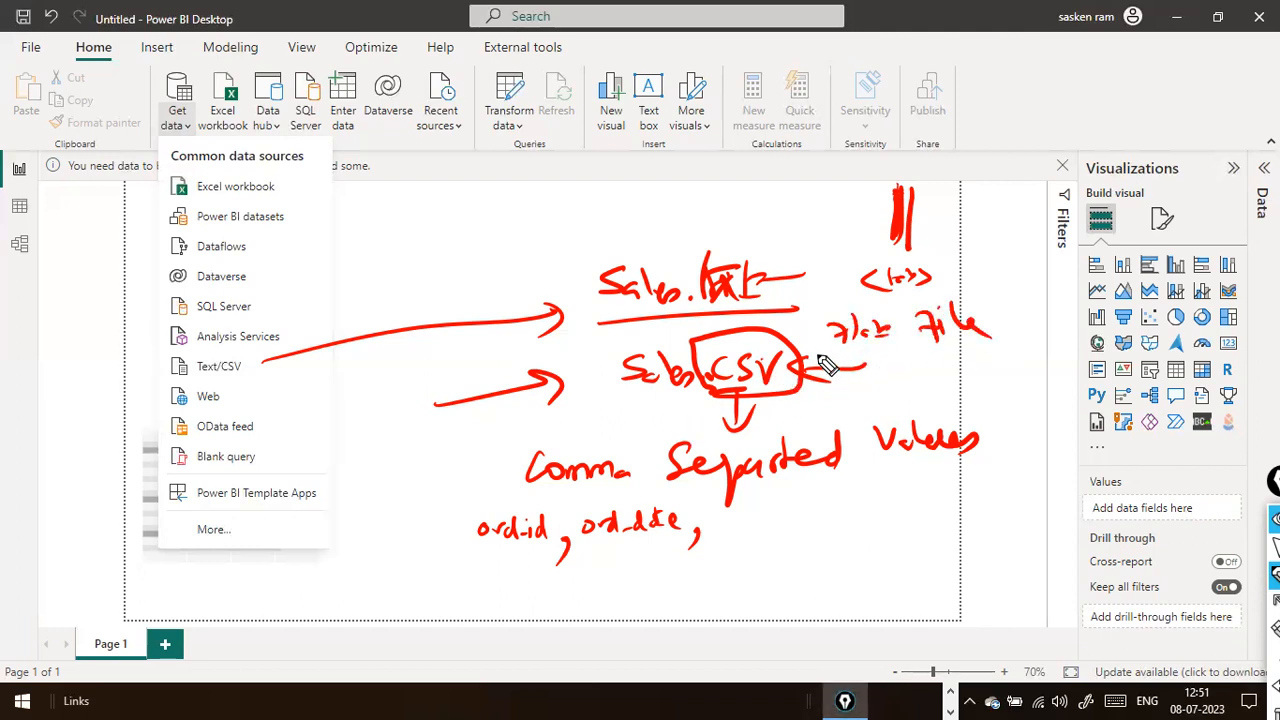
{"action": "left_click_drag", "start_coordinate": [811, 341], "coordinate": [798, 350]}
{"action": "mouse_move", "coordinate": [798, 290]}
{"action": "left_mouse_down"}
{"action": "mouse_move", "coordinate": [828, 322]}
{"action": "mouse_move", "coordinate": [797, 311]}
{"action": "mouse_move", "coordinate": [814, 358]}
{"action": "left_mouse_up"}
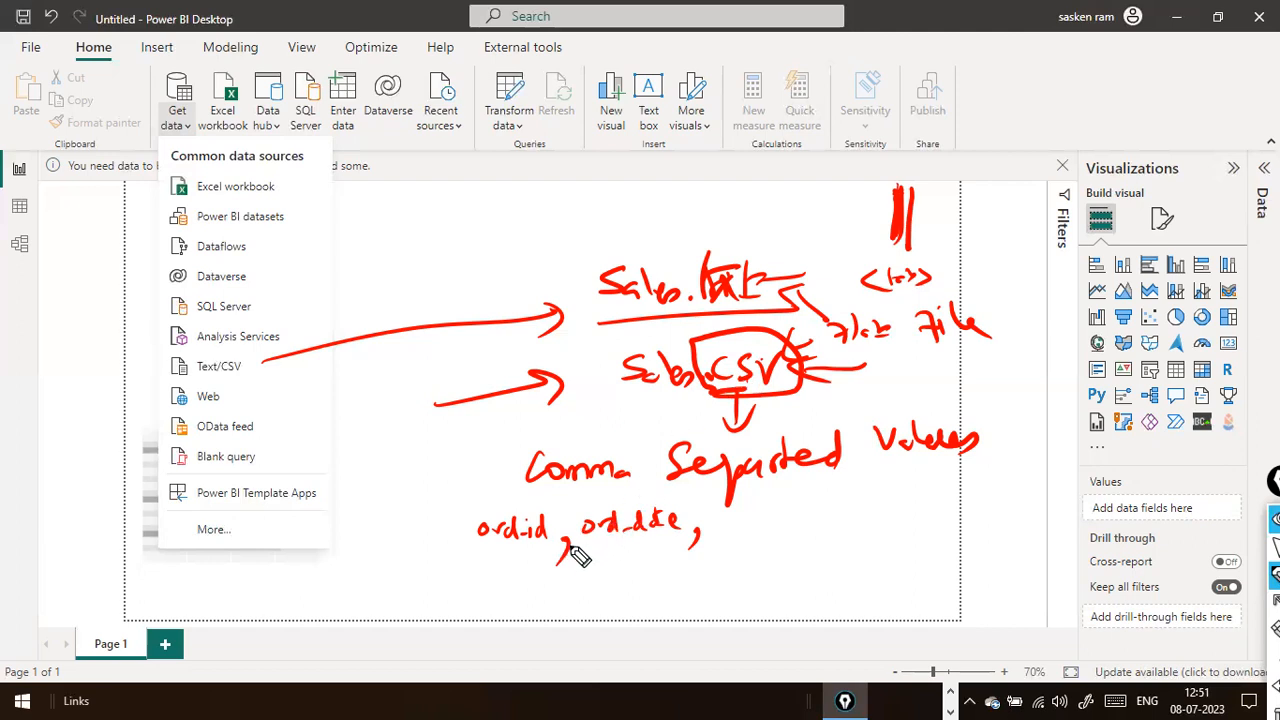
Draw upward arrows to both commas in the heading row and handwrite an underlined "delimiter" below them.
{"action": "mouse_move", "coordinate": [564, 621]}
{"action": "left_mouse_down"}
{"action": "mouse_move", "coordinate": [566, 574]}
{"action": "mouse_move", "coordinate": [578, 591]}
{"action": "left_mouse_up"}
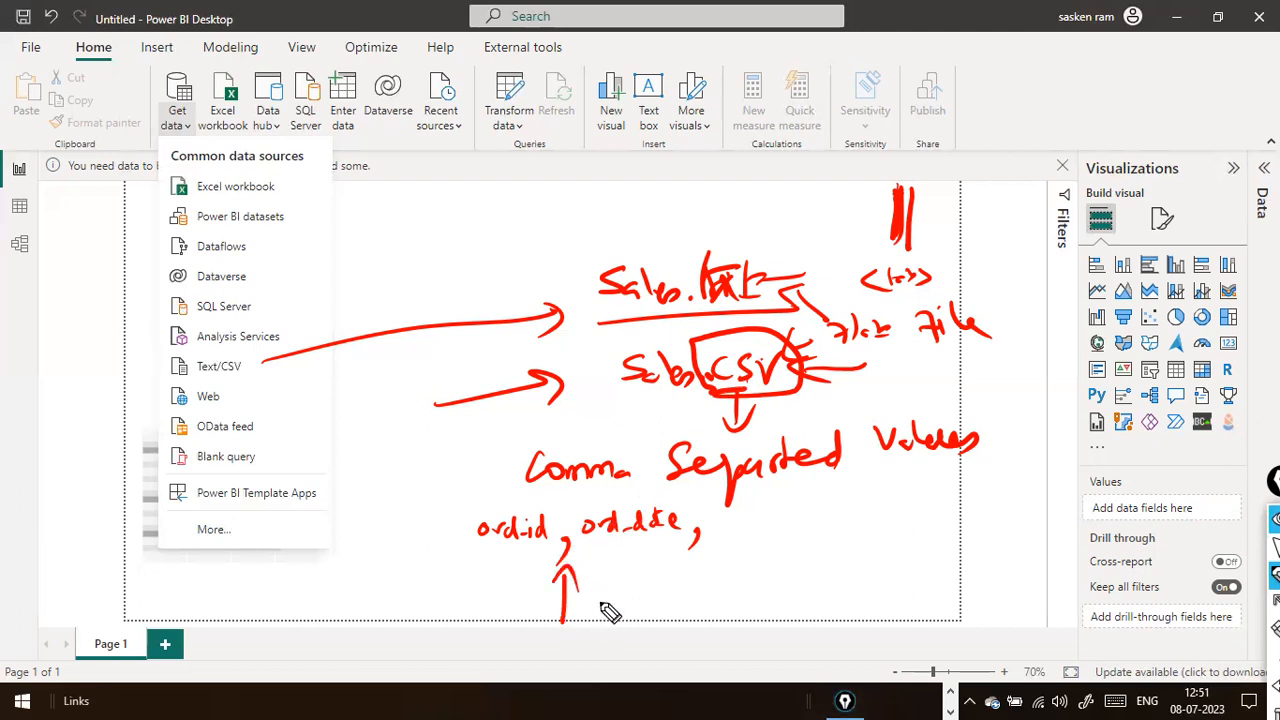
{"action": "left_click_drag", "start_coordinate": [695, 612], "coordinate": [693, 558]}
{"action": "left_click_drag", "start_coordinate": [684, 582], "coordinate": [704, 580]}
{"action": "mouse_move", "coordinate": [546, 660]}
{"action": "left_mouse_down"}
{"action": "mouse_move", "coordinate": [575, 668]}
{"action": "mouse_move", "coordinate": [664, 624]}
{"action": "mouse_move", "coordinate": [563, 659]}
{"action": "mouse_move", "coordinate": [662, 645]}
{"action": "left_mouse_up"}
{"action": "left_click", "coordinate": [571, 626]}
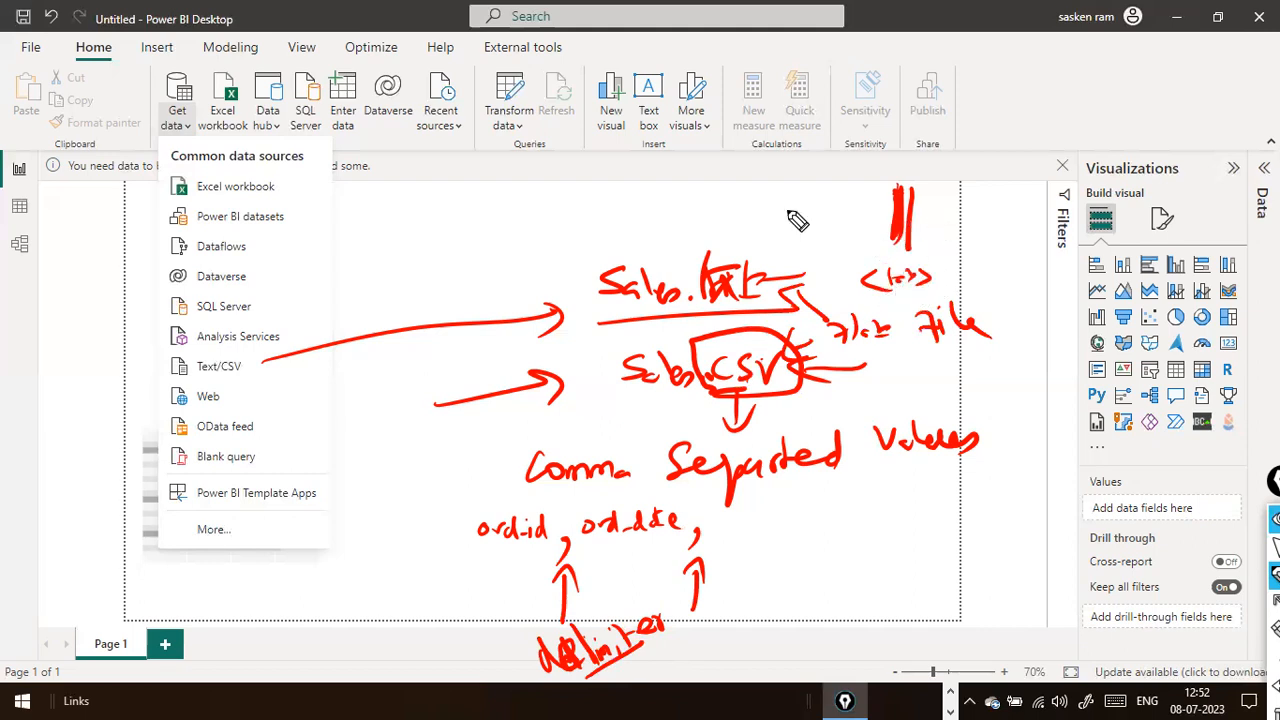
Draw a semicolon above the file names and handwrite a sample order ID and order date under the column headings.
{"action": "left_click_drag", "start_coordinate": [805, 222], "coordinate": [796, 230]}
{"action": "left_click_drag", "start_coordinate": [480, 566], "coordinate": [513, 564]}
{"action": "mouse_move", "coordinate": [530, 549]}
{"action": "left_mouse_down"}
{"action": "mouse_move", "coordinate": [553, 562]}
{"action": "mouse_move", "coordinate": [598, 556]}
{"action": "left_mouse_up"}
{"action": "left_click_drag", "start_coordinate": [609, 546], "coordinate": [621, 557]}
{"action": "mouse_move", "coordinate": [633, 541]}
{"action": "left_mouse_down"}
{"action": "mouse_move", "coordinate": [626, 567]}
{"action": "mouse_move", "coordinate": [655, 569]}
{"action": "left_mouse_up"}
{"action": "left_click_drag", "start_coordinate": [667, 566], "coordinate": [673, 568]}
{"action": "left_click_drag", "start_coordinate": [684, 556], "coordinate": [686, 564]}
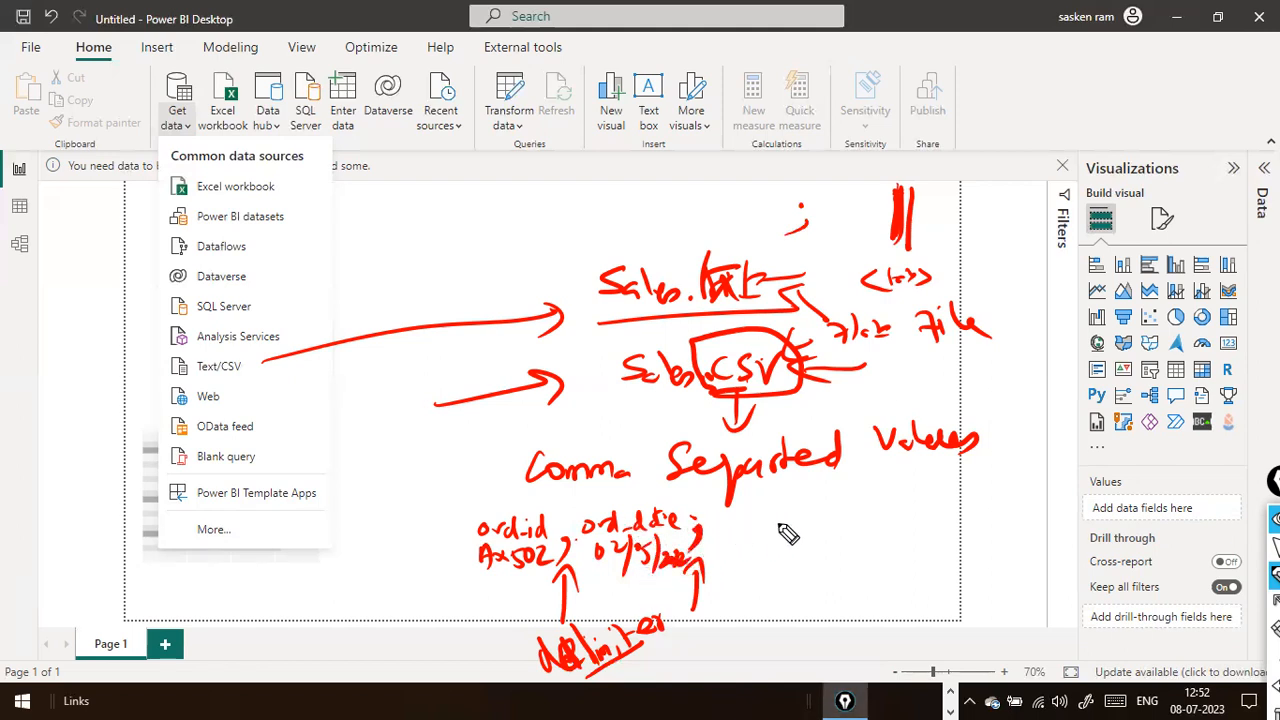
{"action": "left_click_drag", "start_coordinate": [783, 525], "coordinate": [763, 540]}
Clear all handwritten annotations and start importing from a Text/CSV source.
{"action": "key", "text": "ctrl+shift+7"}
{"action": "key", "text": "ctrl+shift+2"}
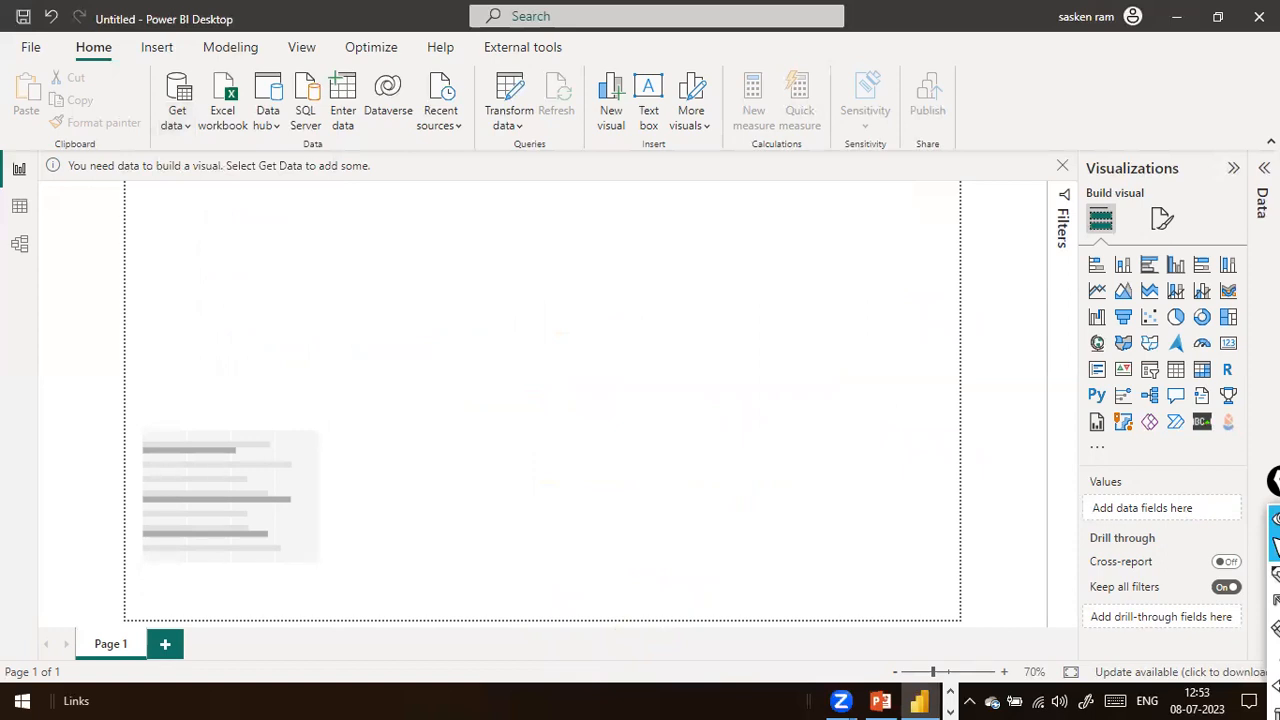
{"action": "left_click", "coordinate": [176, 115]}
{"action": "left_click", "coordinate": [219, 366]}
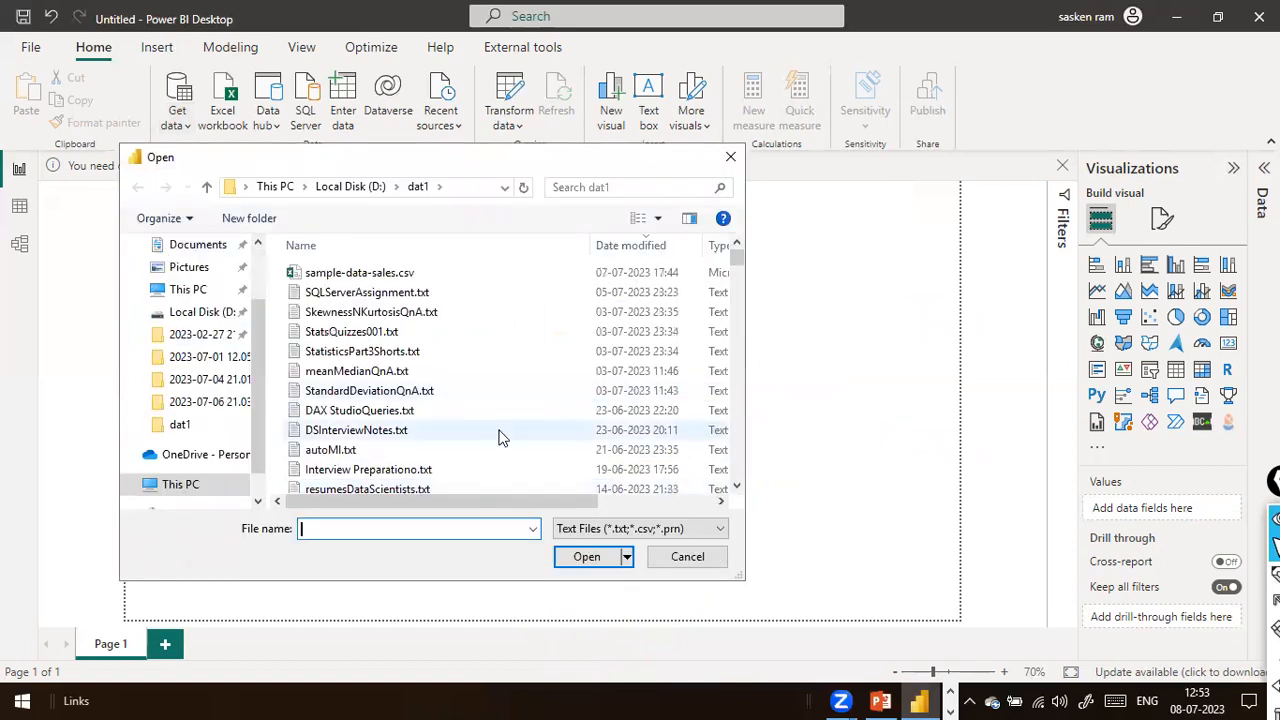
Choose sales_w04.csv in the dat1 folder by adapting the name of sales_w041.csv, and open its preview.
{"action": "left_click", "coordinate": [500, 434]}
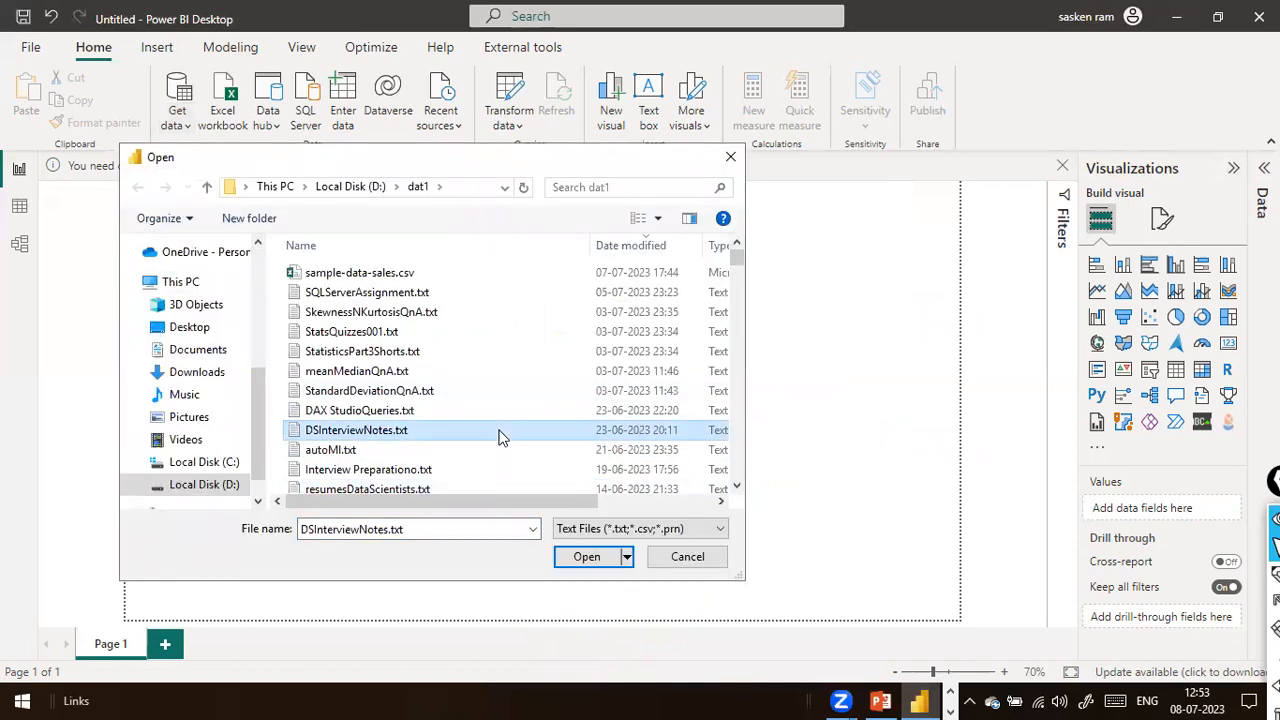
{"action": "key", "text": "s"}
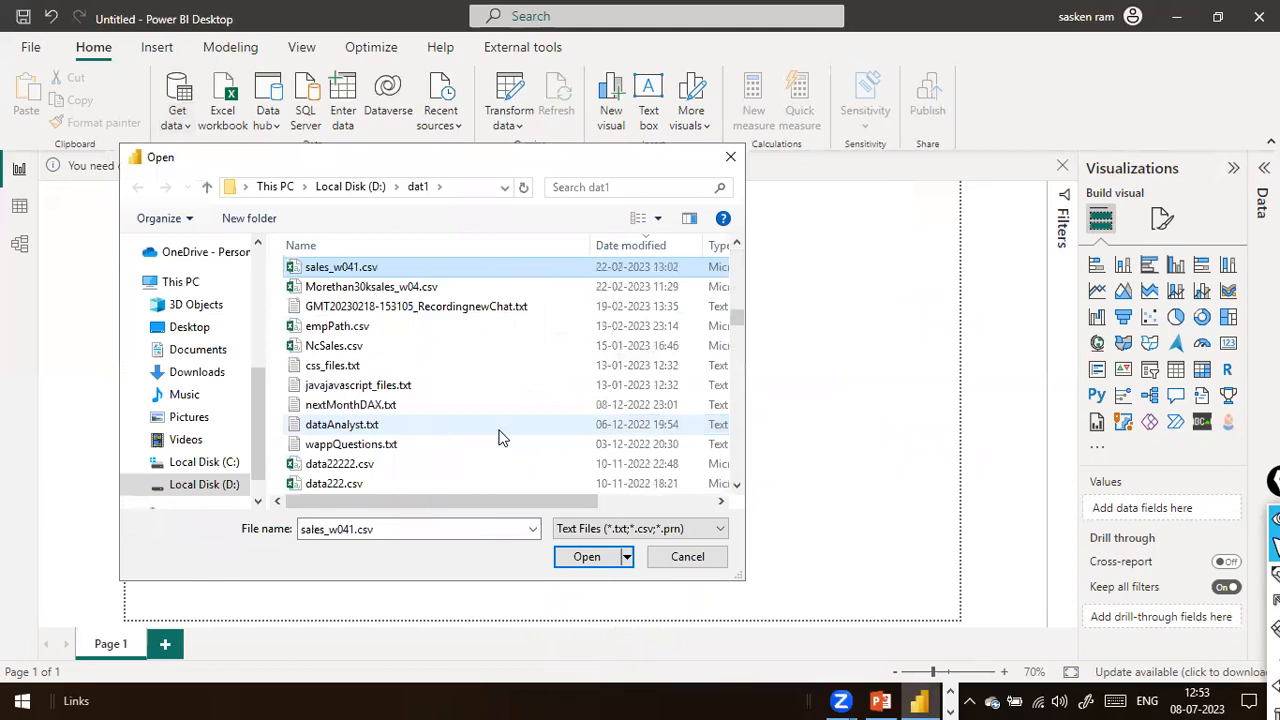
{"action": "left_click", "coordinate": [398, 531]}
{"action": "left_click", "coordinate": [398, 531]}
{"action": "key", "text": "Left"}
{"action": "key", "text": "Left"}
{"action": "key", "text": "Left"}
{"action": "key", "text": "Left"}
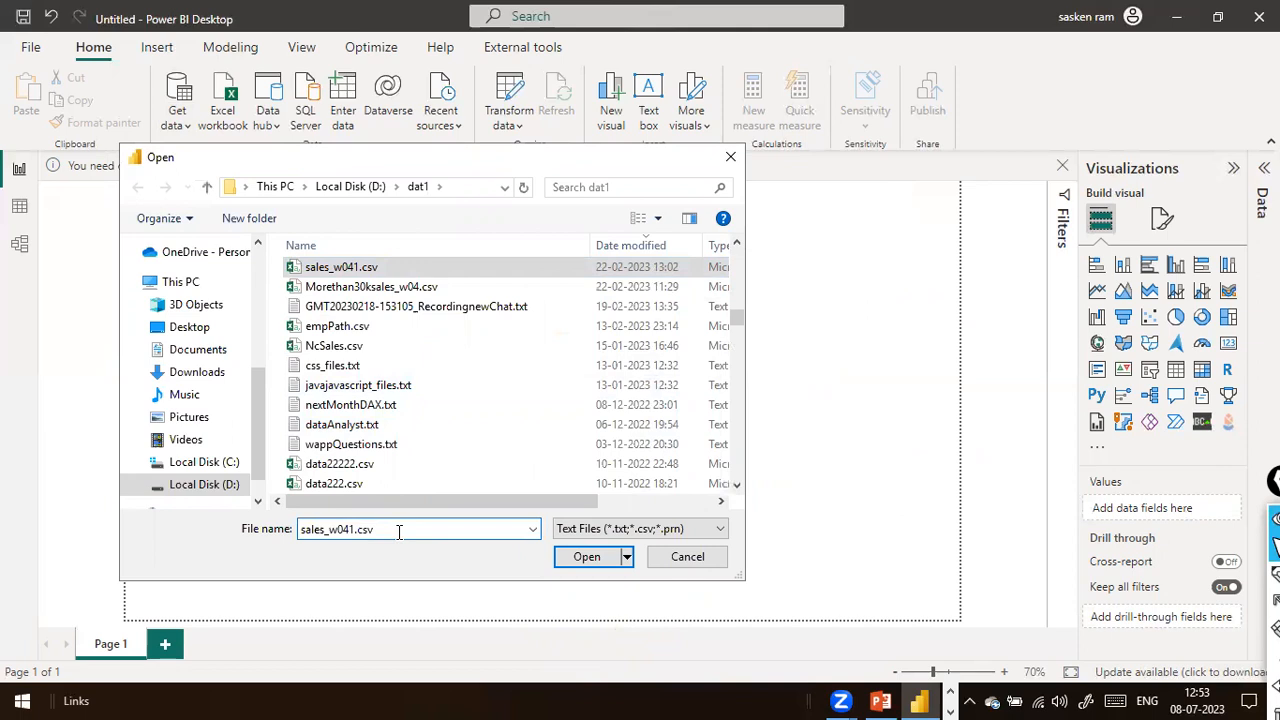
{"action": "key", "text": "BackSpace"}
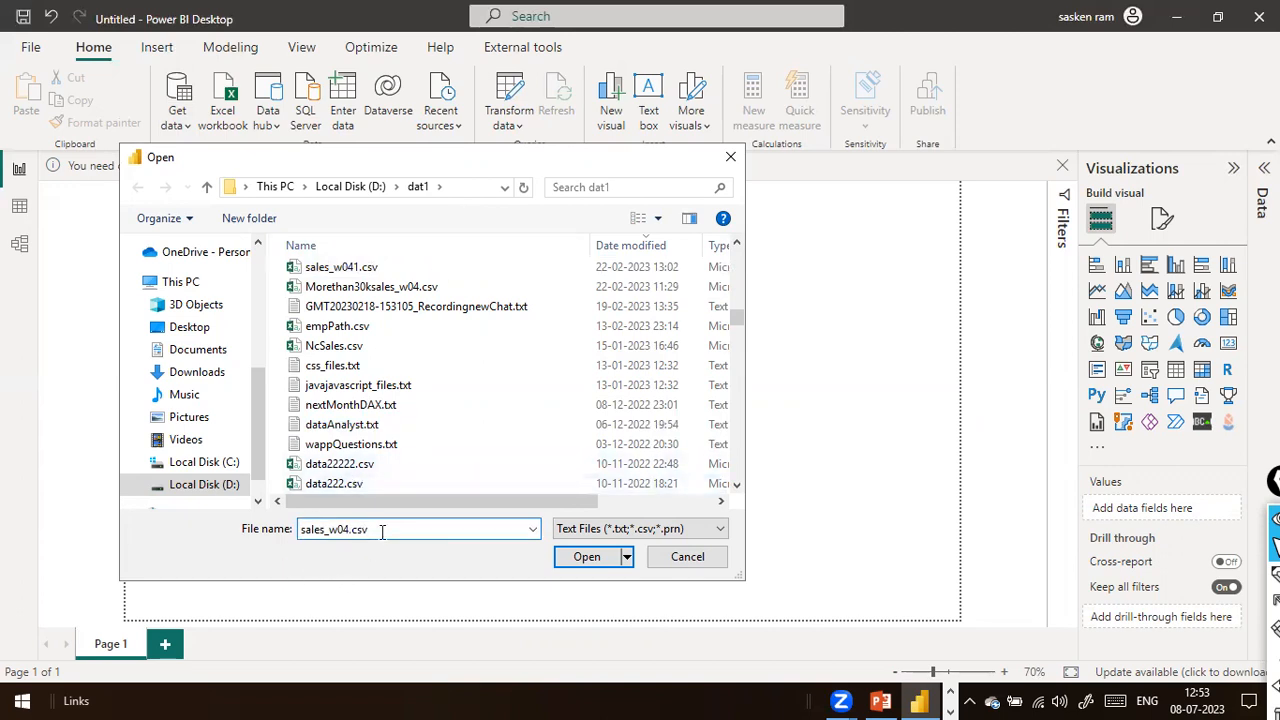
{"action": "scroll", "coordinate": [388, 334], "scroll_direction": "down", "scroll_amount": 2}
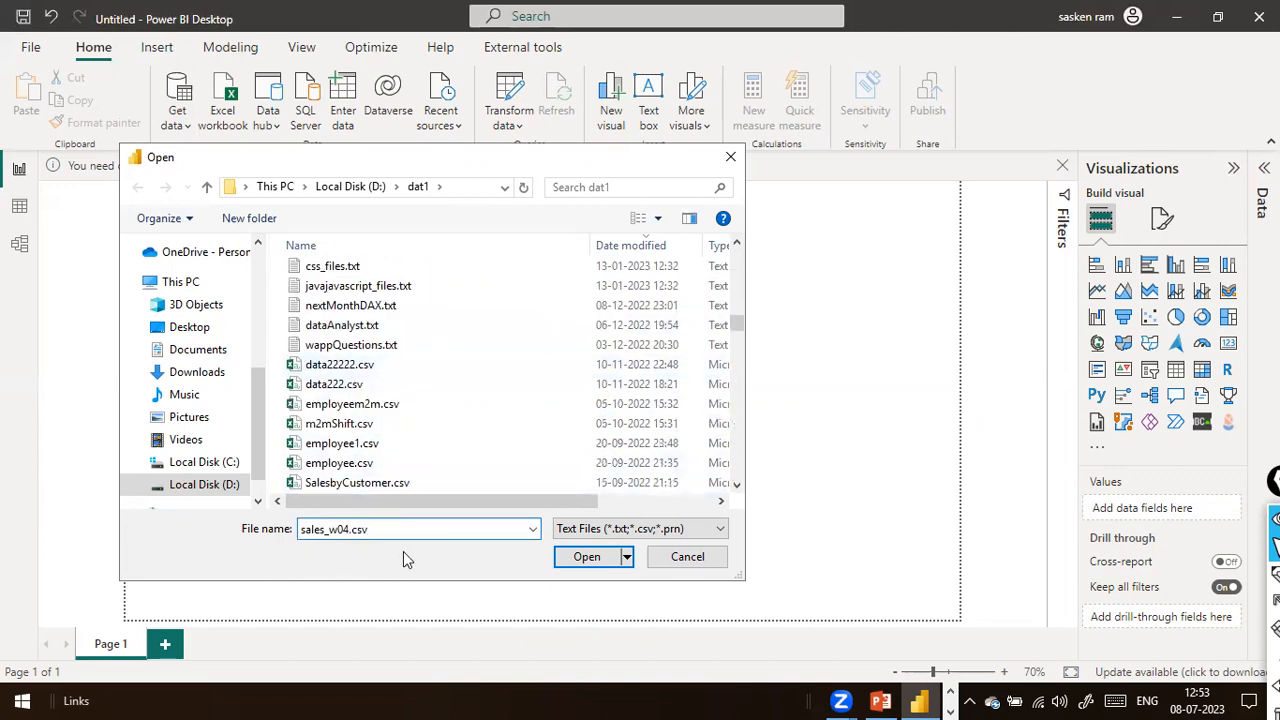
{"action": "left_click", "coordinate": [576, 561]}
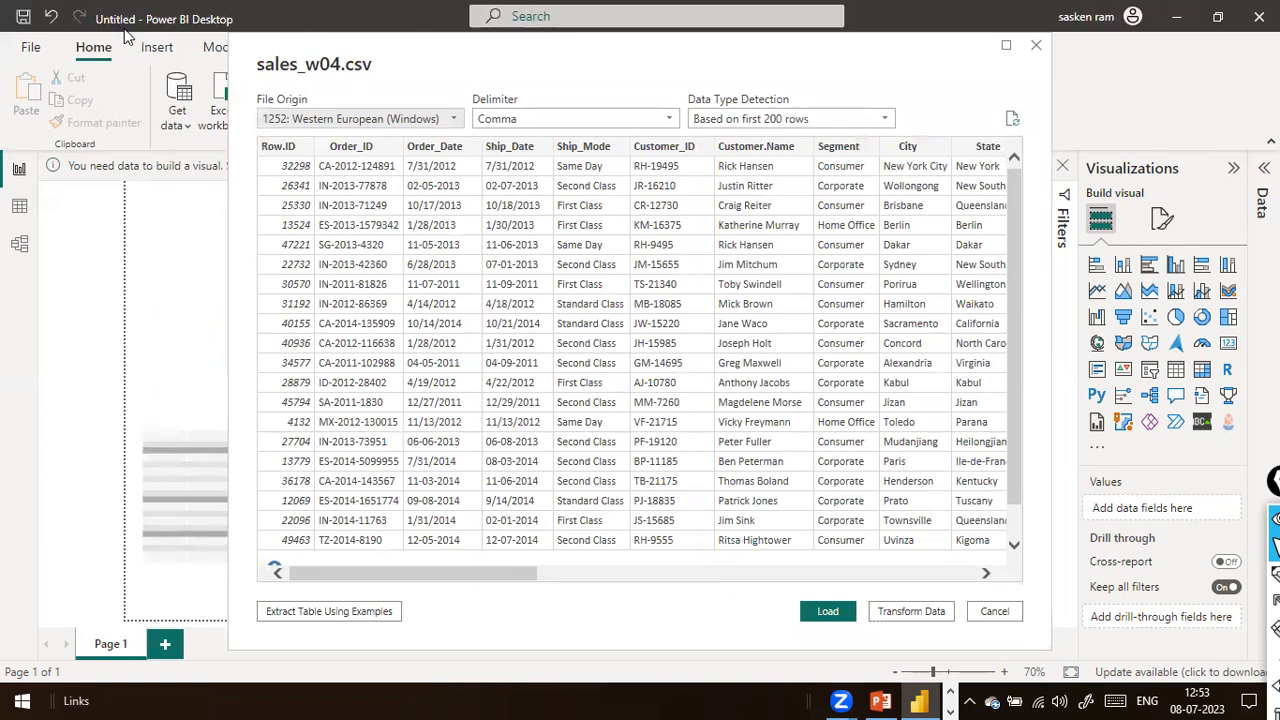
Move the preview window lower and point red arrows at the Delimiter setting, the Data Type Detection setting and the file name.
{"action": "left_click_drag", "start_coordinate": [340, 86], "coordinate": [366, 135]}
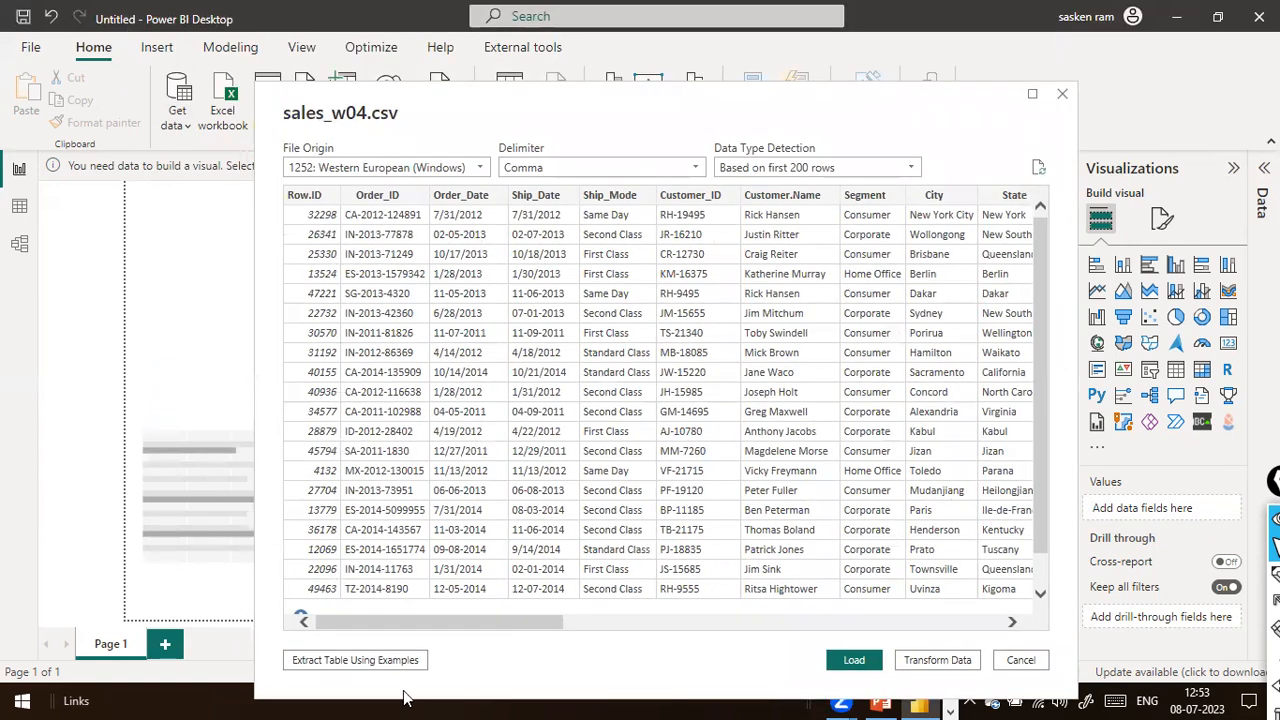
{"action": "left_click_drag", "start_coordinate": [381, 626], "coordinate": [140, 512]}
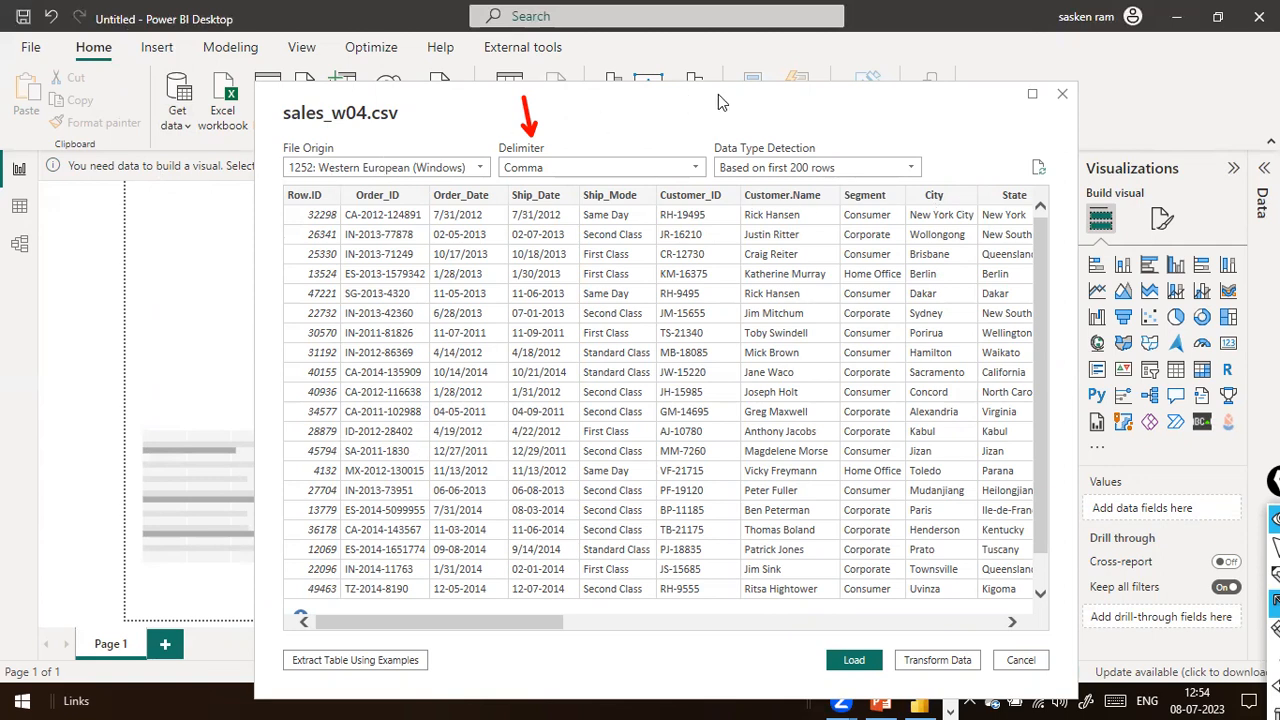
{"action": "left_click_drag", "start_coordinate": [735, 100], "coordinate": [749, 136]}
{"action": "key", "text": "Escape"}
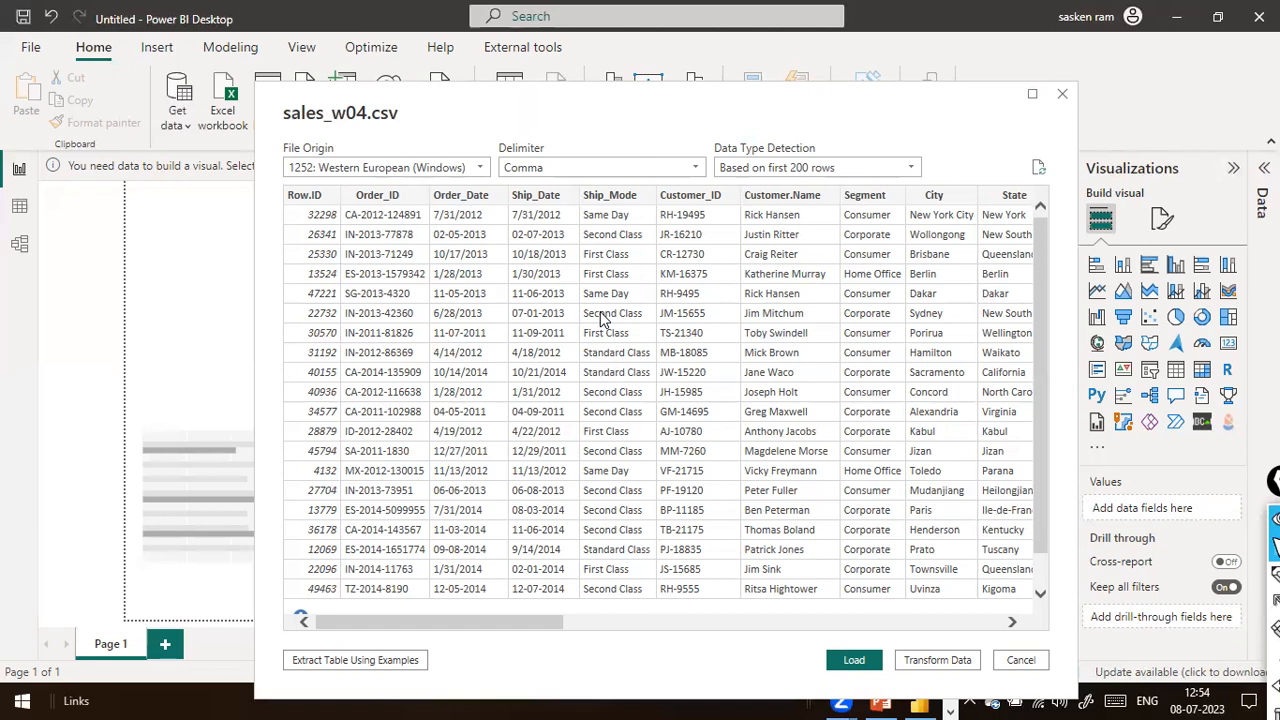
{"action": "left_click_drag", "start_coordinate": [508, 101], "coordinate": [455, 100]}
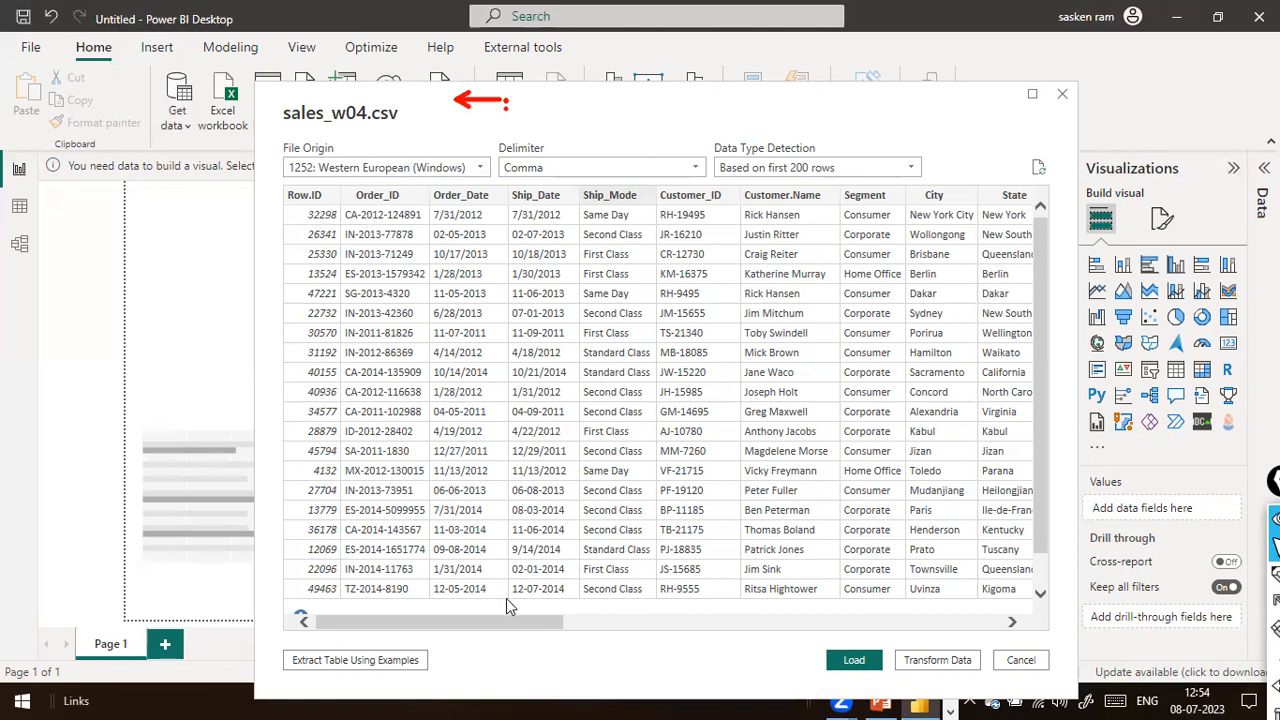
Examine the preview's columns from Product.Name to Return, especially the Sales values, and go back to the first columns.
{"action": "left_click_drag", "start_coordinate": [482, 622], "coordinate": [980, 622]}
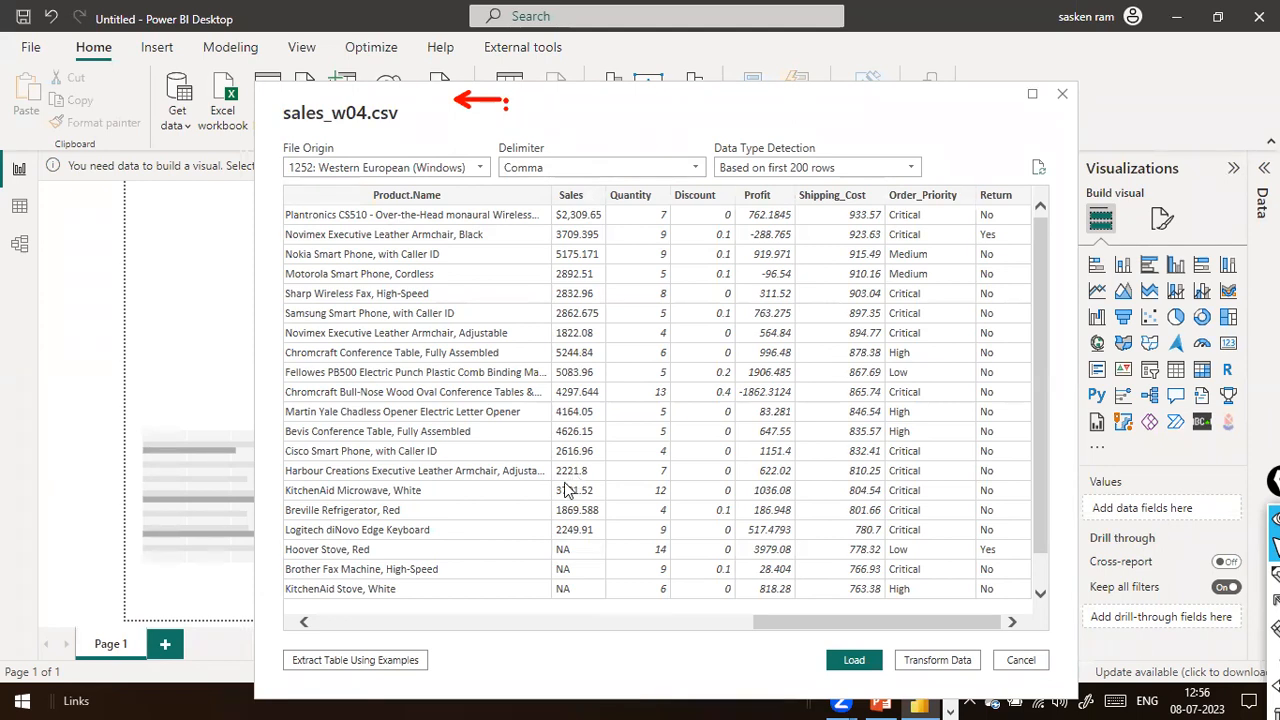
{"action": "scroll", "coordinate": [568, 500], "scroll_direction": "down", "scroll_amount": 1}
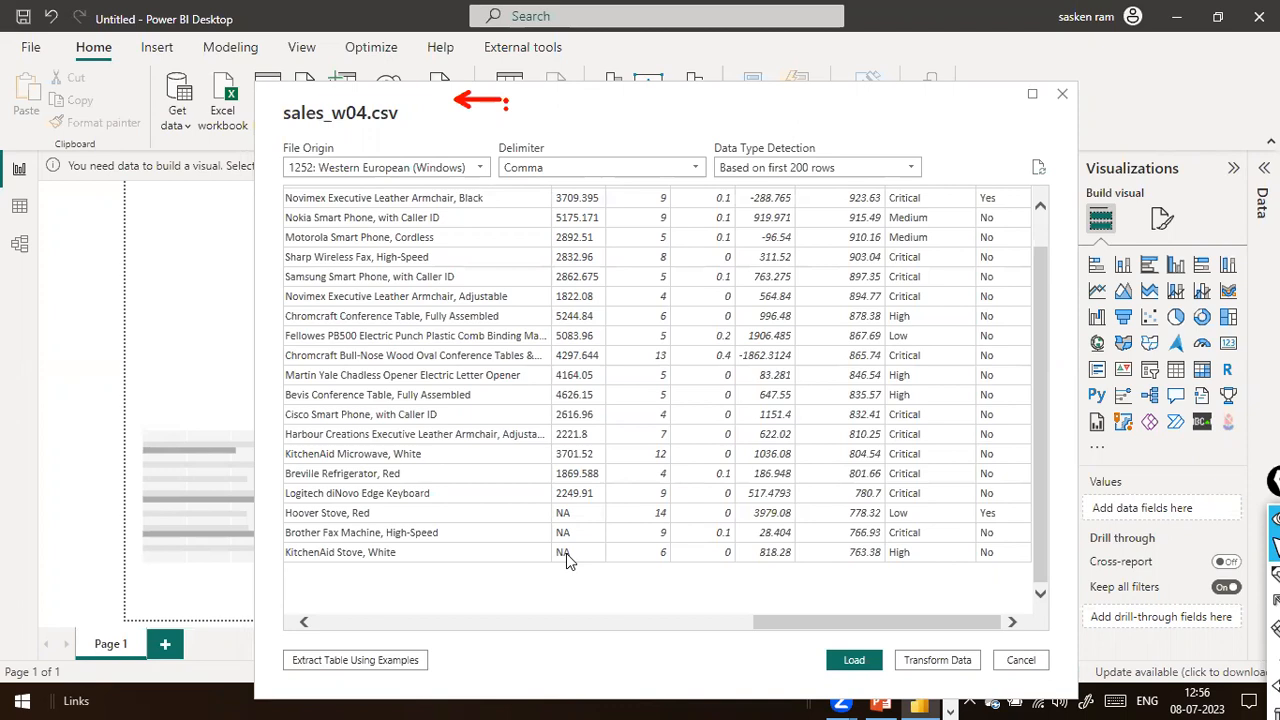
{"action": "scroll", "coordinate": [578, 522], "scroll_direction": "up", "scroll_amount": 1}
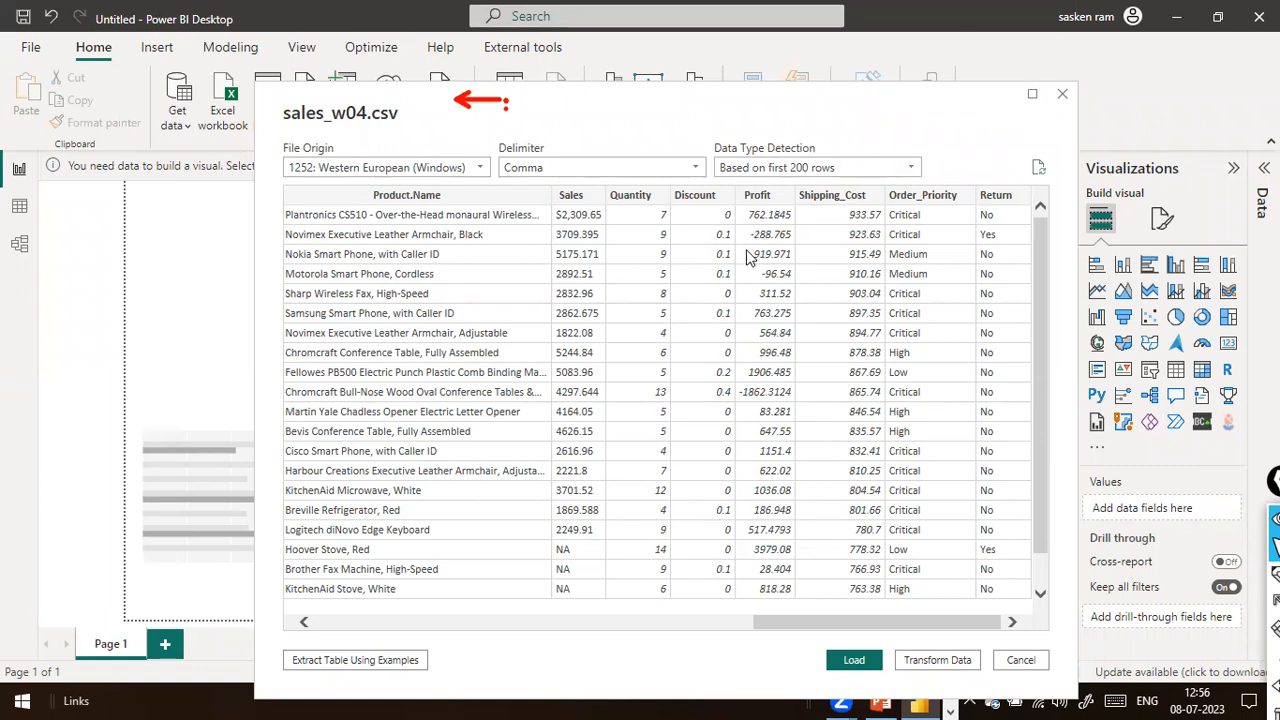
{"action": "scroll", "coordinate": [774, 557], "scroll_direction": "down", "scroll_amount": 1}
{"action": "scroll", "coordinate": [774, 557], "scroll_direction": "up", "scroll_amount": 1}
{"action": "scroll", "coordinate": [774, 558], "scroll_direction": "down", "scroll_amount": 1}
{"action": "scroll", "coordinate": [774, 558], "scroll_direction": "up", "scroll_amount": 1}
{"action": "left_click_drag", "start_coordinate": [778, 617], "coordinate": [279, 612]}
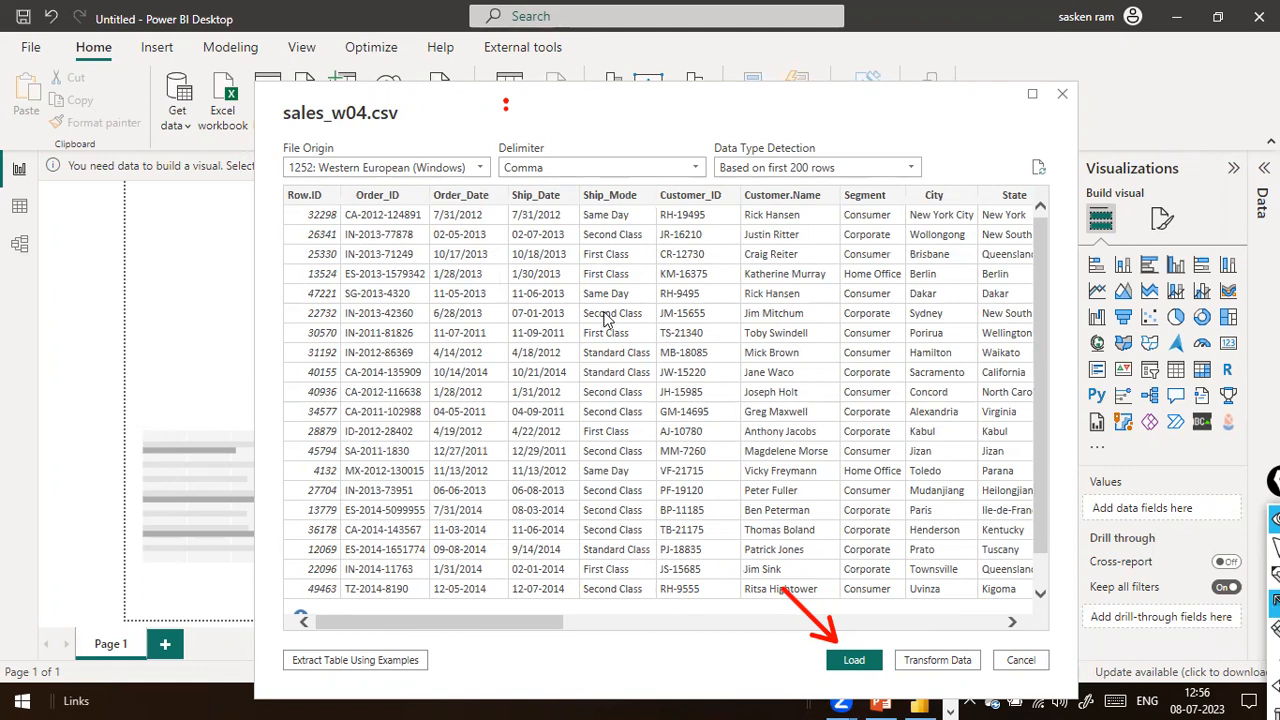
Point a red arrow at the Transform Data option and load the sales_w04.csv data into the report.
{"action": "left_click_drag", "start_coordinate": [919, 612], "coordinate": [920, 641]}
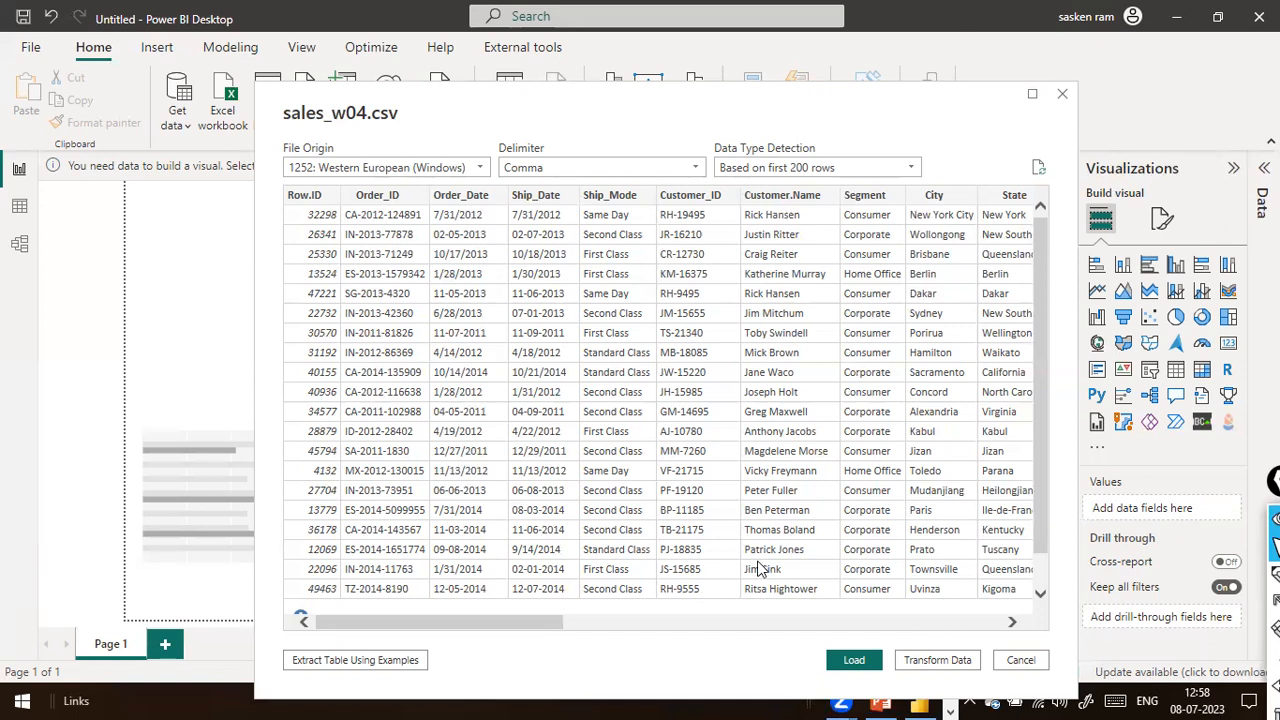
{"action": "left_click", "coordinate": [846, 661]}
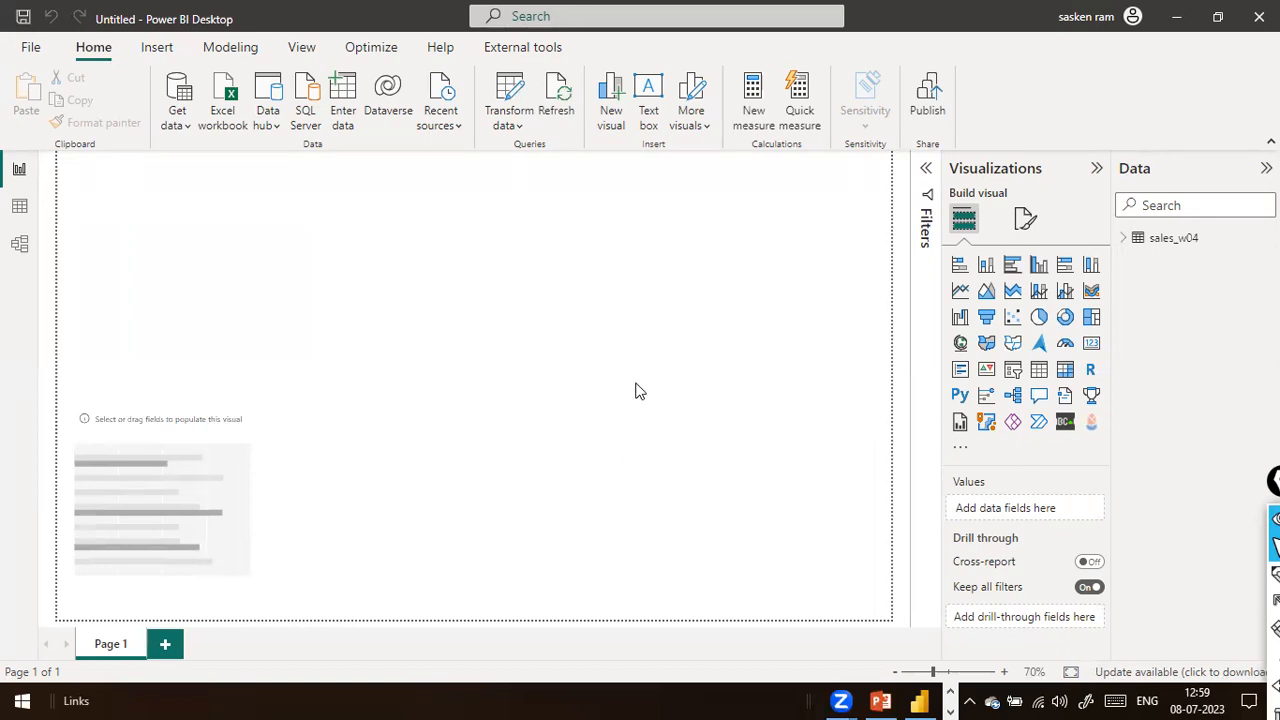
Look at the sales_w04 query in Power Query Editor, shrink and move its window, and close it.
{"action": "left_click", "coordinate": [509, 125]}
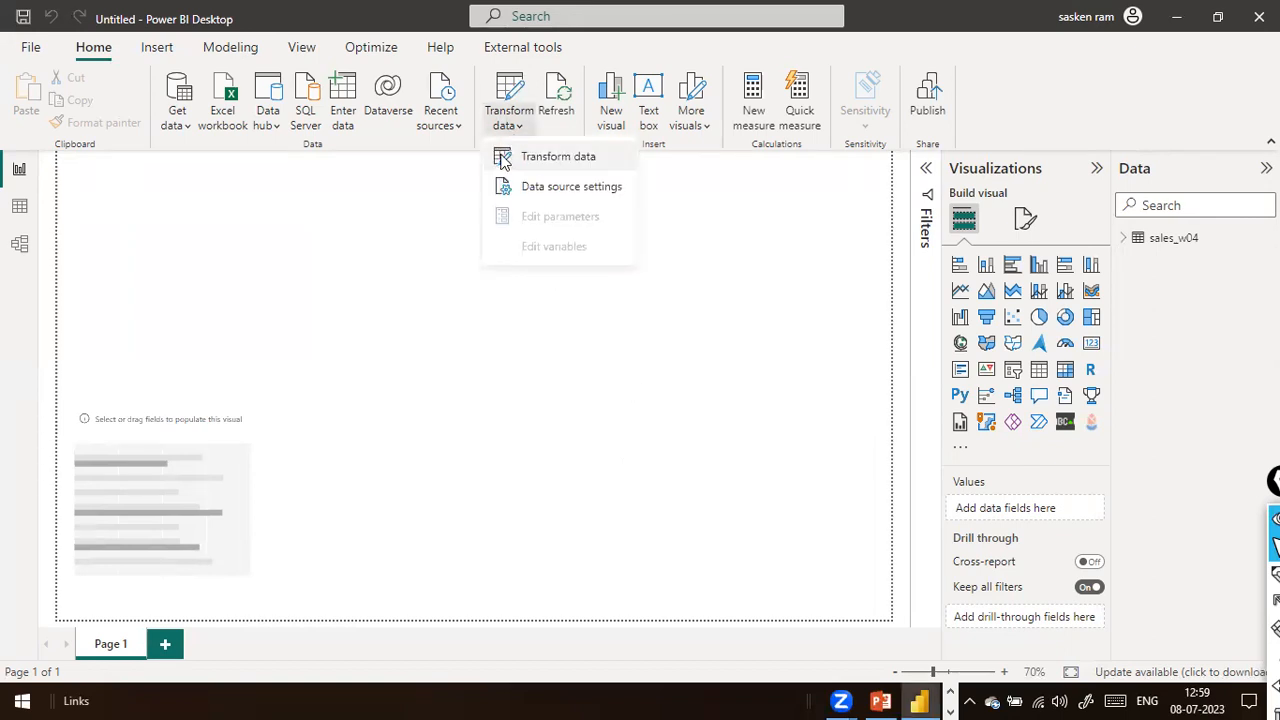
{"action": "left_click", "coordinate": [504, 160]}
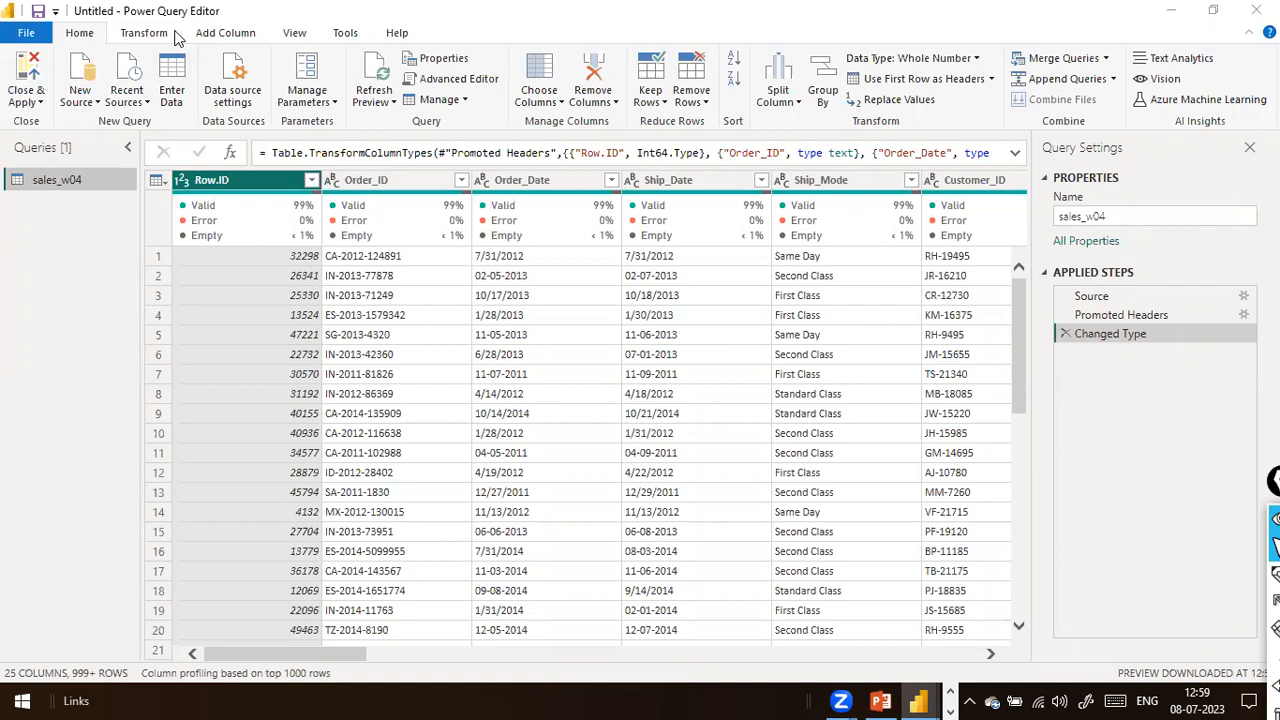
{"action": "double_click", "coordinate": [666, 9]}
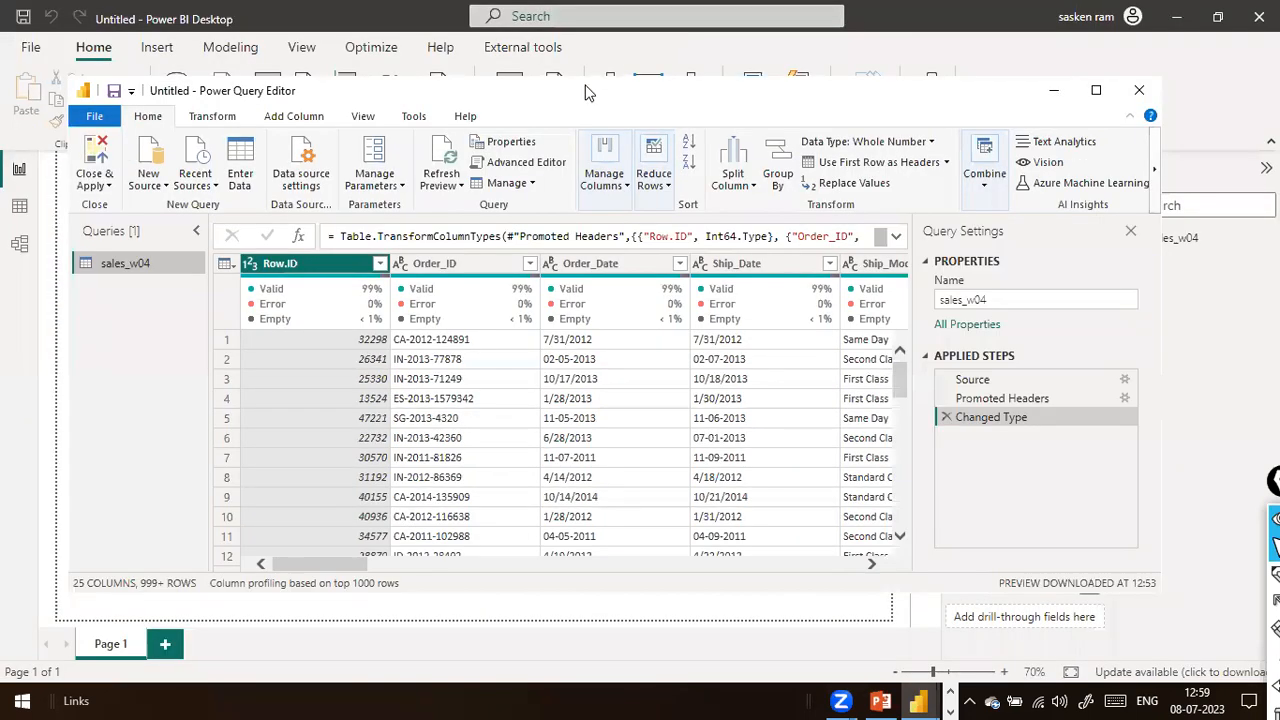
{"action": "left_click_drag", "start_coordinate": [587, 92], "coordinate": [737, 150]}
{"action": "left_click", "coordinate": [1210, 150]}
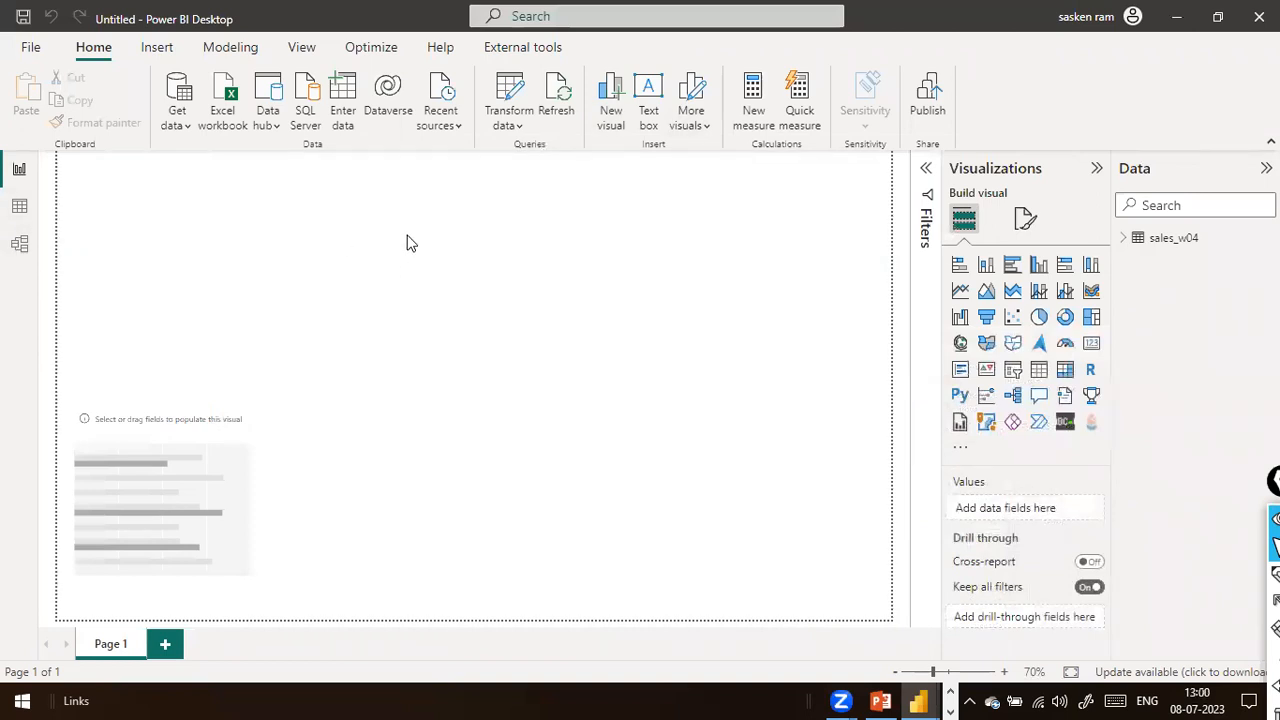
Check the Transform data options, and expand the sales_w04 table to look through its list of fields.
{"action": "left_click", "coordinate": [519, 128]}
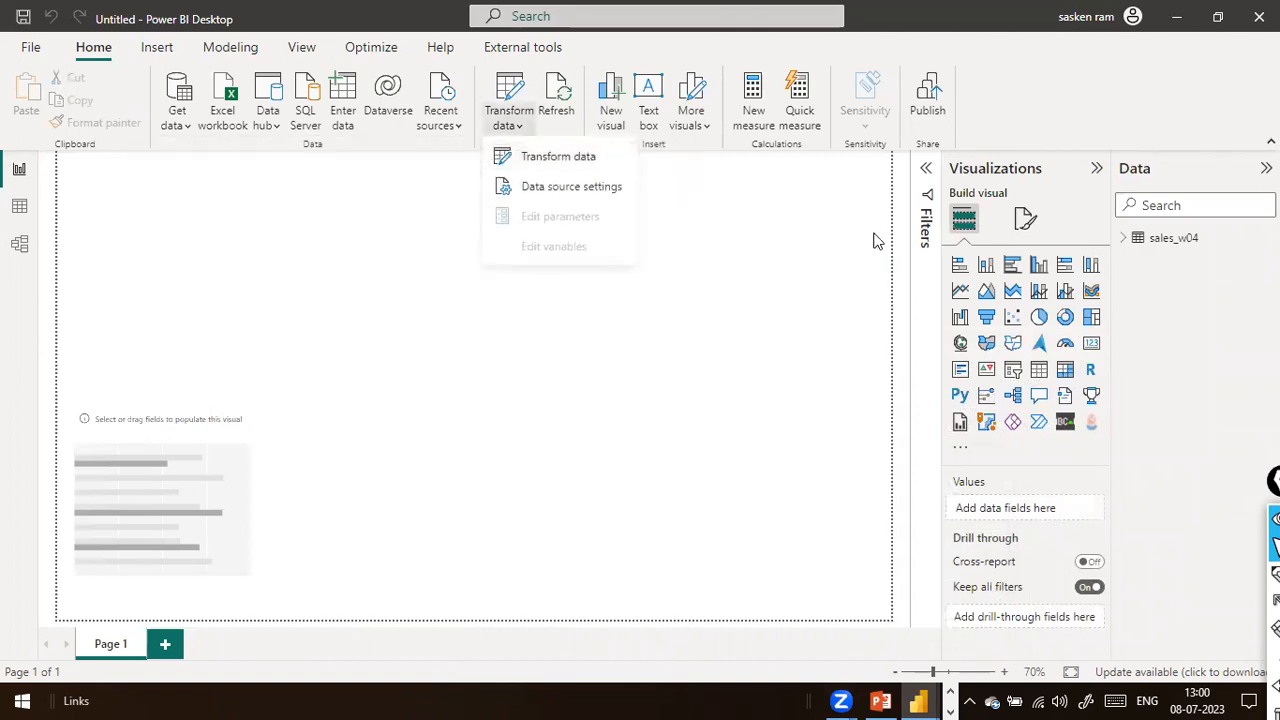
{"action": "left_click", "coordinate": [848, 251]}
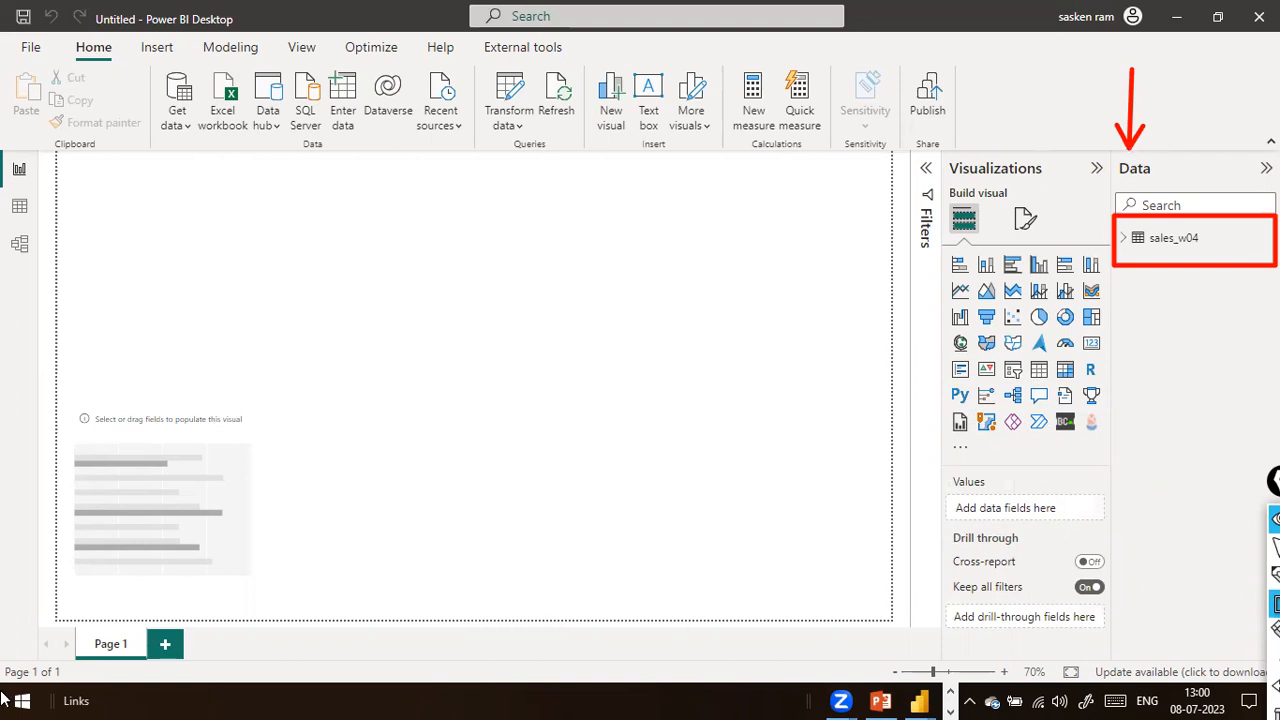
{"action": "left_click", "coordinate": [1125, 244]}
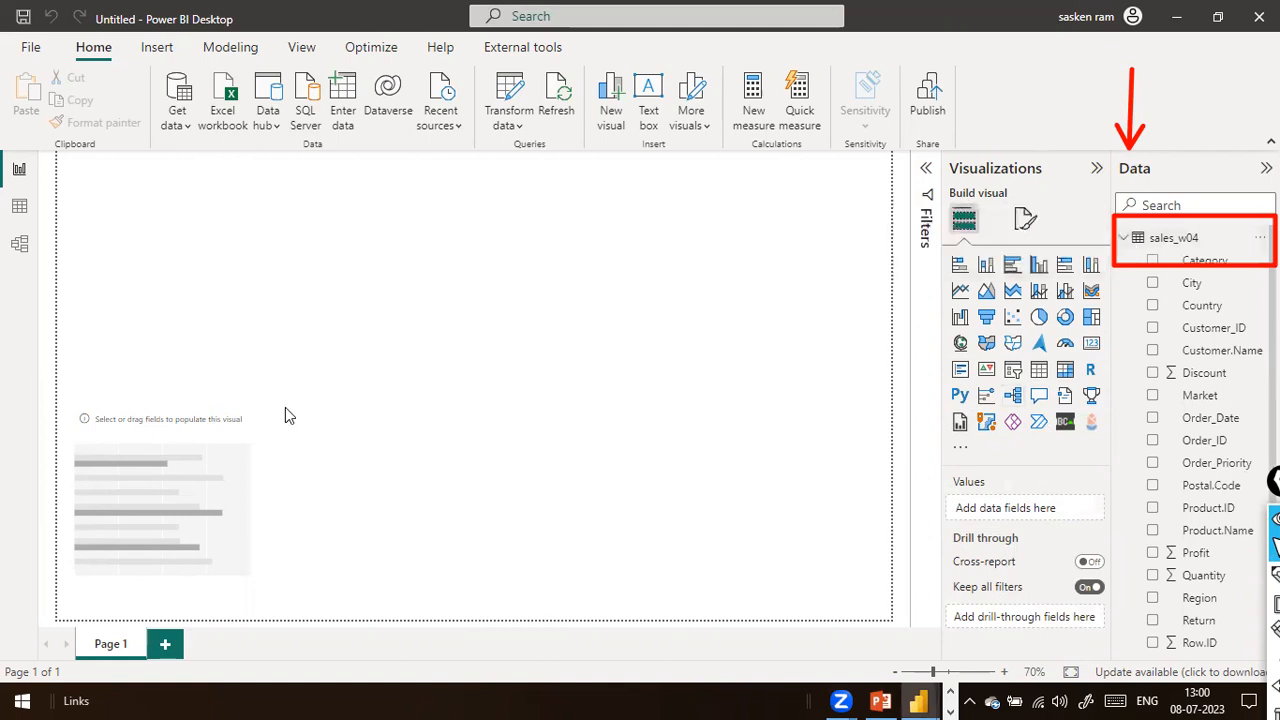
{"action": "scroll", "coordinate": [1131, 366], "scroll_direction": "down", "scroll_amount": 3}
{"action": "scroll", "coordinate": [1174, 277], "scroll_direction": "up", "scroll_amount": 3}
{"action": "scroll", "coordinate": [1212, 535], "scroll_direction": "down", "scroll_amount": 3}
{"action": "scroll", "coordinate": [1211, 528], "scroll_direction": "up", "scroll_amount": 3}
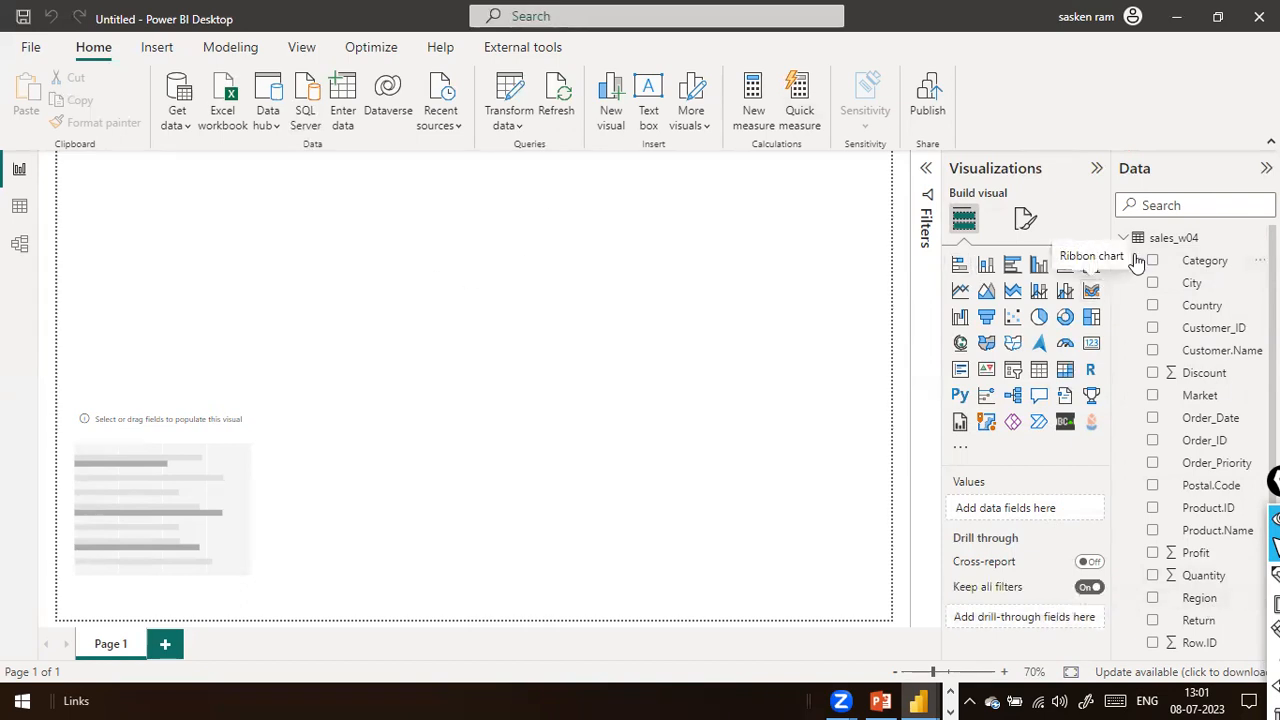
Point red arrows at the first fields of sales_w04 and at the table name.
{"action": "key", "text": "ctrl+shift+4"}
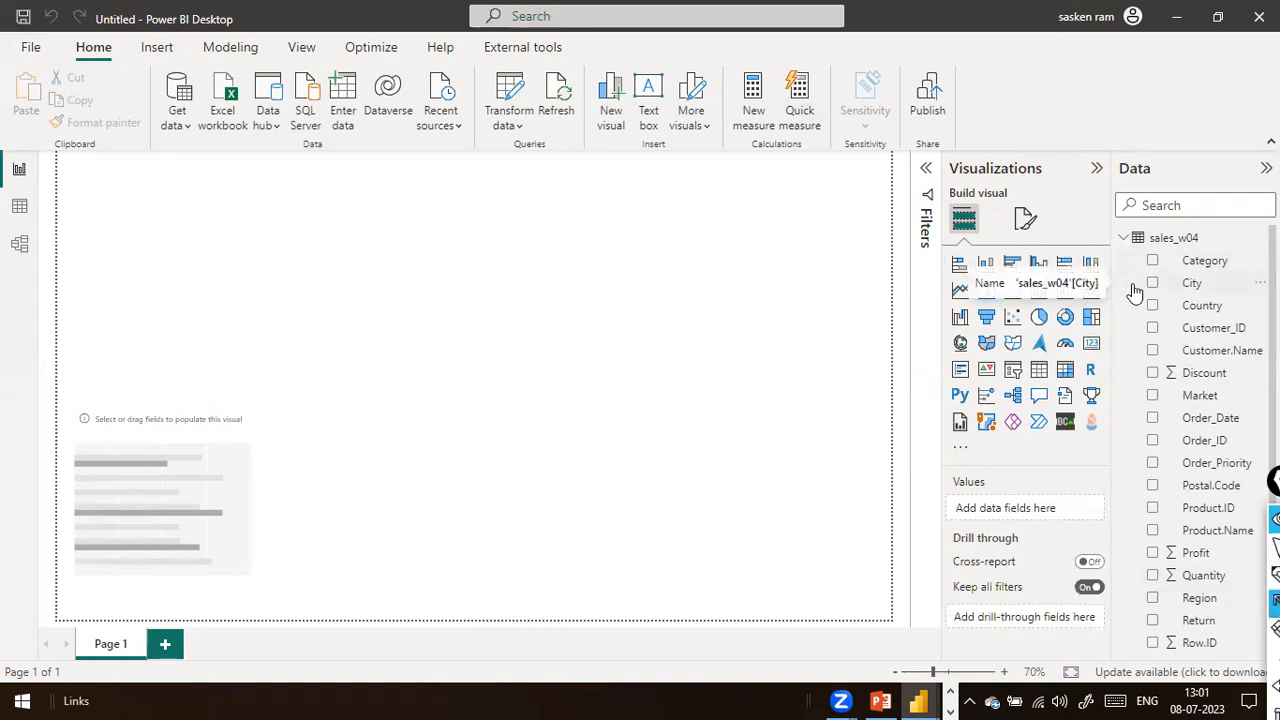
{"action": "left_click_drag", "start_coordinate": [1130, 293], "coordinate": [1137, 255]}
{"action": "left_click_drag", "start_coordinate": [1207, 180], "coordinate": [1190, 228]}
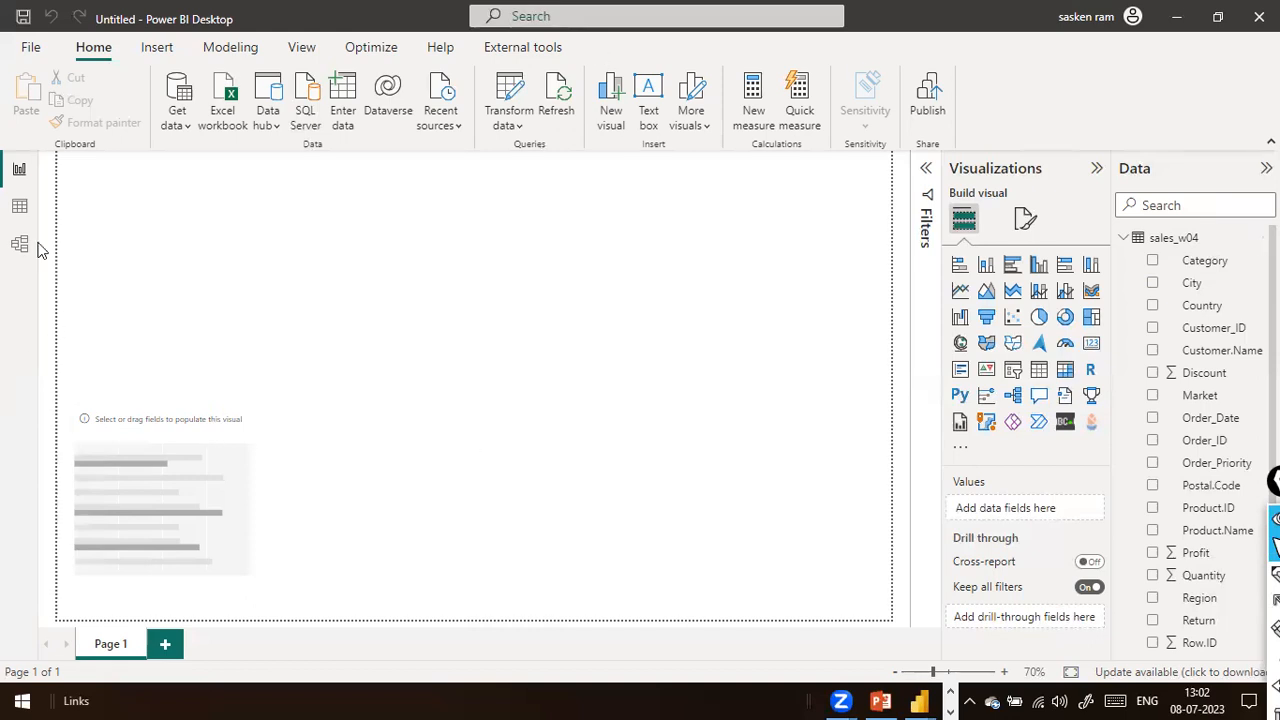
Show the sales_w04 records in Data view, mark the table's row count with a red arrow, and clear the marking.
{"action": "left_click", "coordinate": [21, 209]}
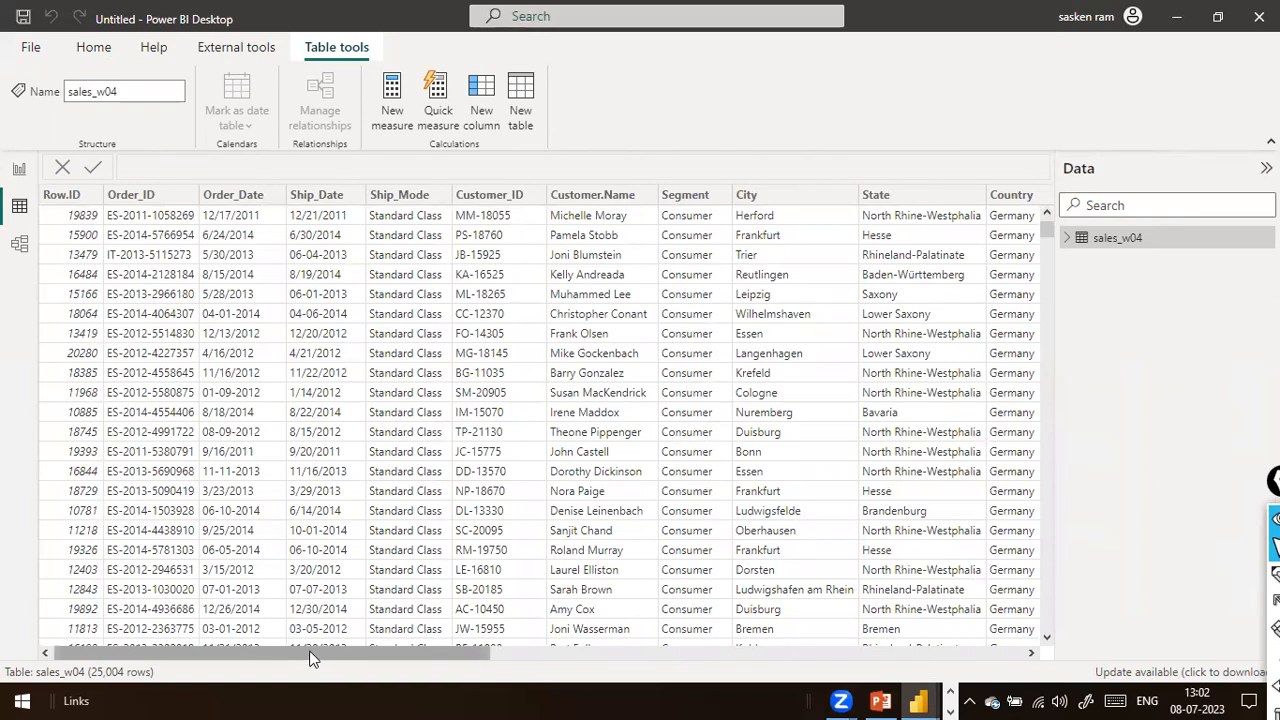
{"action": "left_click_drag", "start_coordinate": [388, 647], "coordinate": [110, 565]}
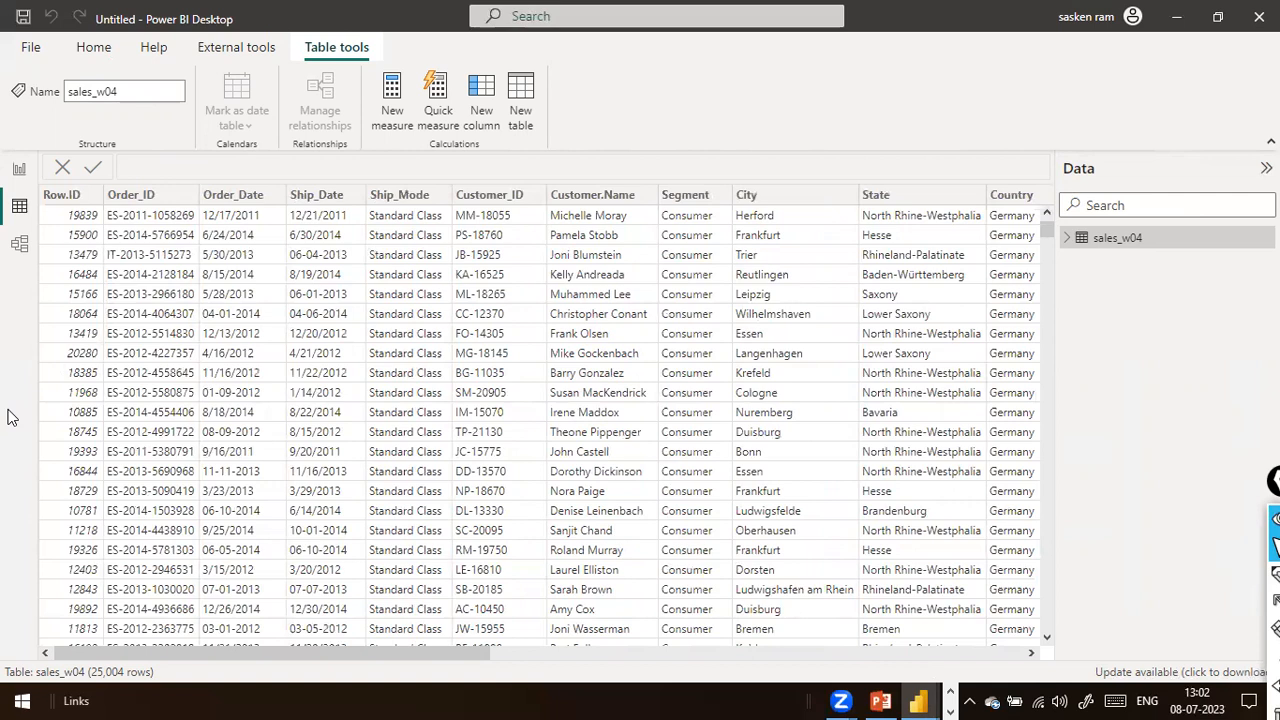
{"action": "mouse_move", "coordinate": [10, 363]}
{"action": "left_mouse_down"}
{"action": "mouse_move", "coordinate": [77, 616]}
{"action": "mouse_move", "coordinate": [110, 670]}
{"action": "mouse_move", "coordinate": [98, 667]}
{"action": "left_mouse_up"}
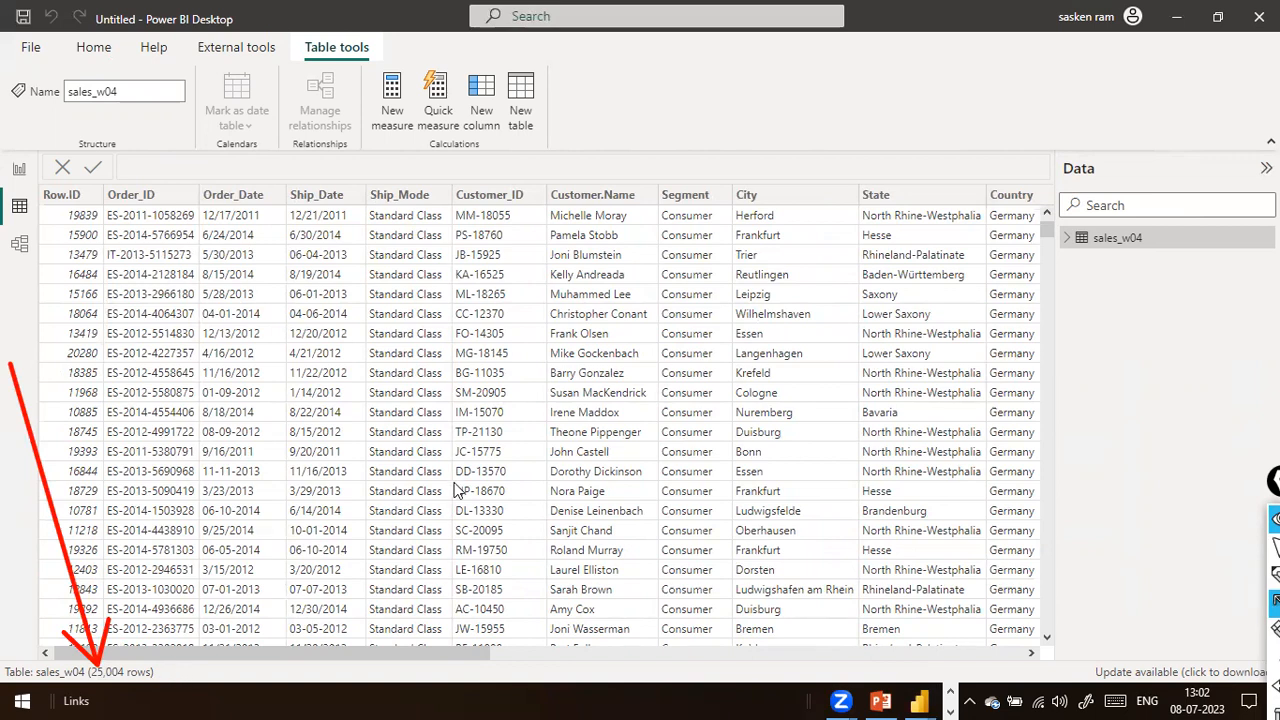
{"action": "key", "text": "ctrl+shift+7"}
{"action": "key", "text": "ctrl+shift+2"}
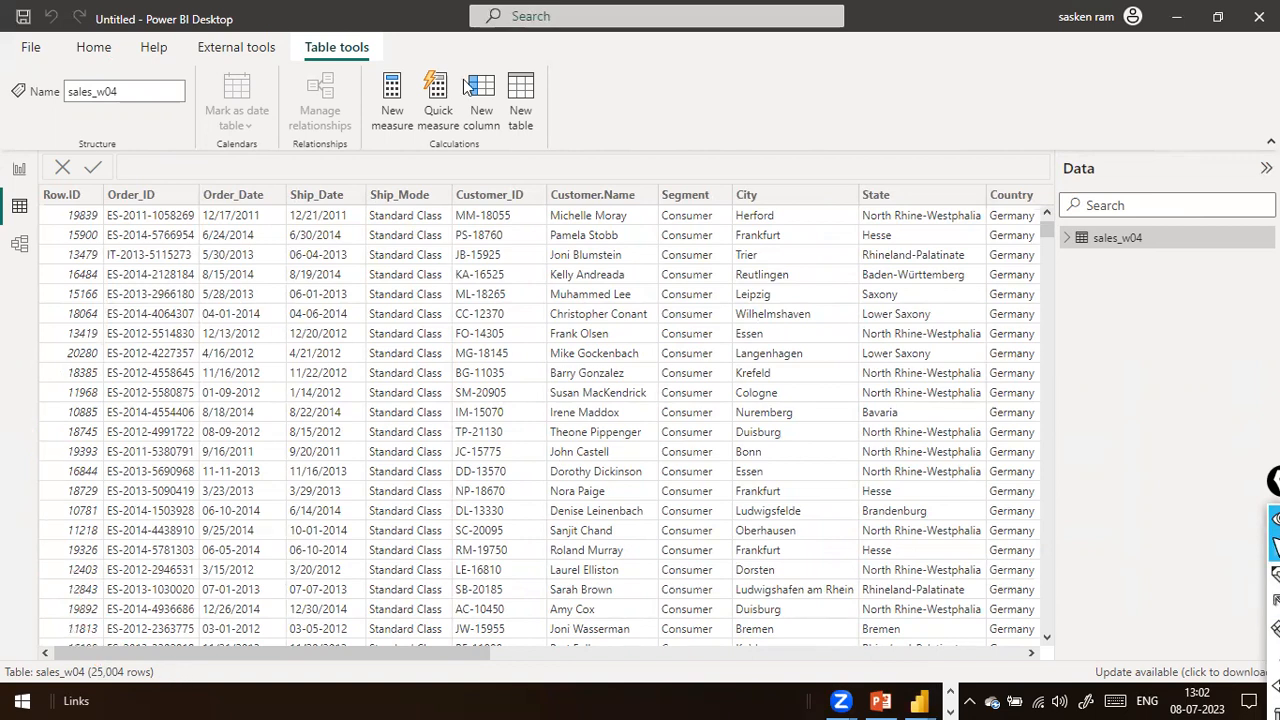
Select the Sales column, mark its data type, format and summarization settings with red arrows, and clear them.
{"action": "left_click_drag", "start_coordinate": [133, 652], "coordinate": [685, 678]}
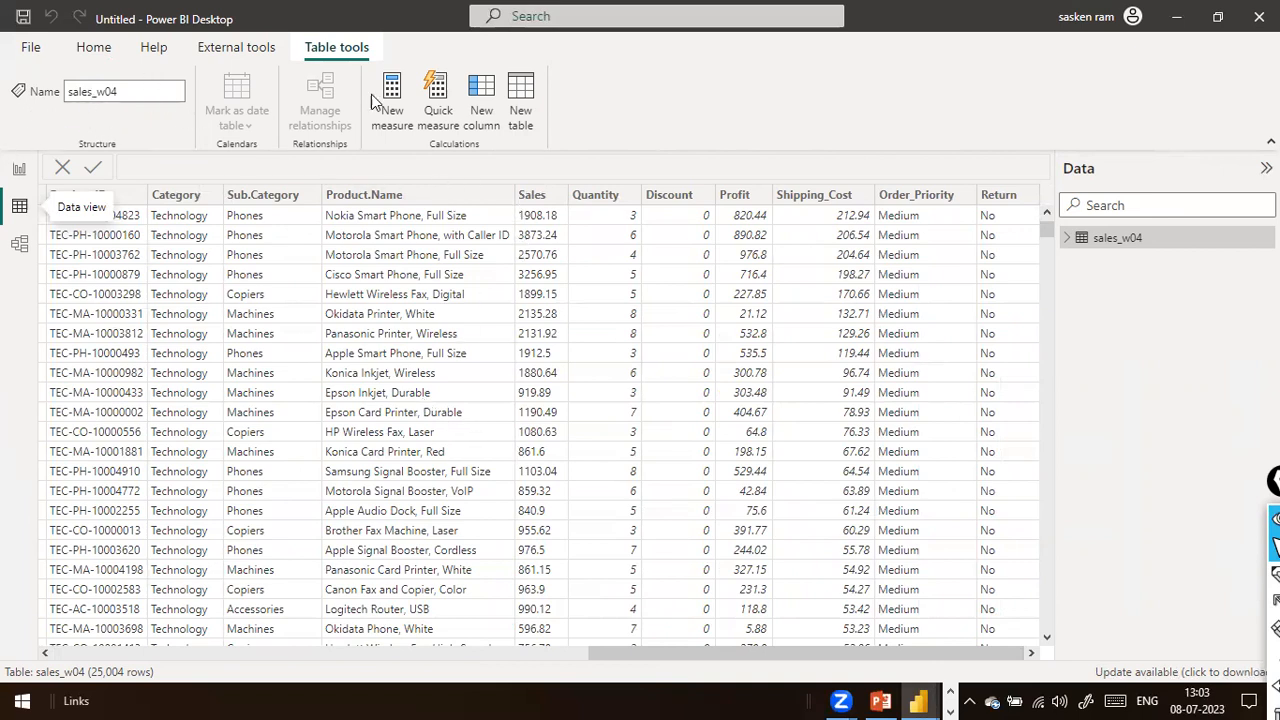
{"action": "left_click", "coordinate": [531, 200]}
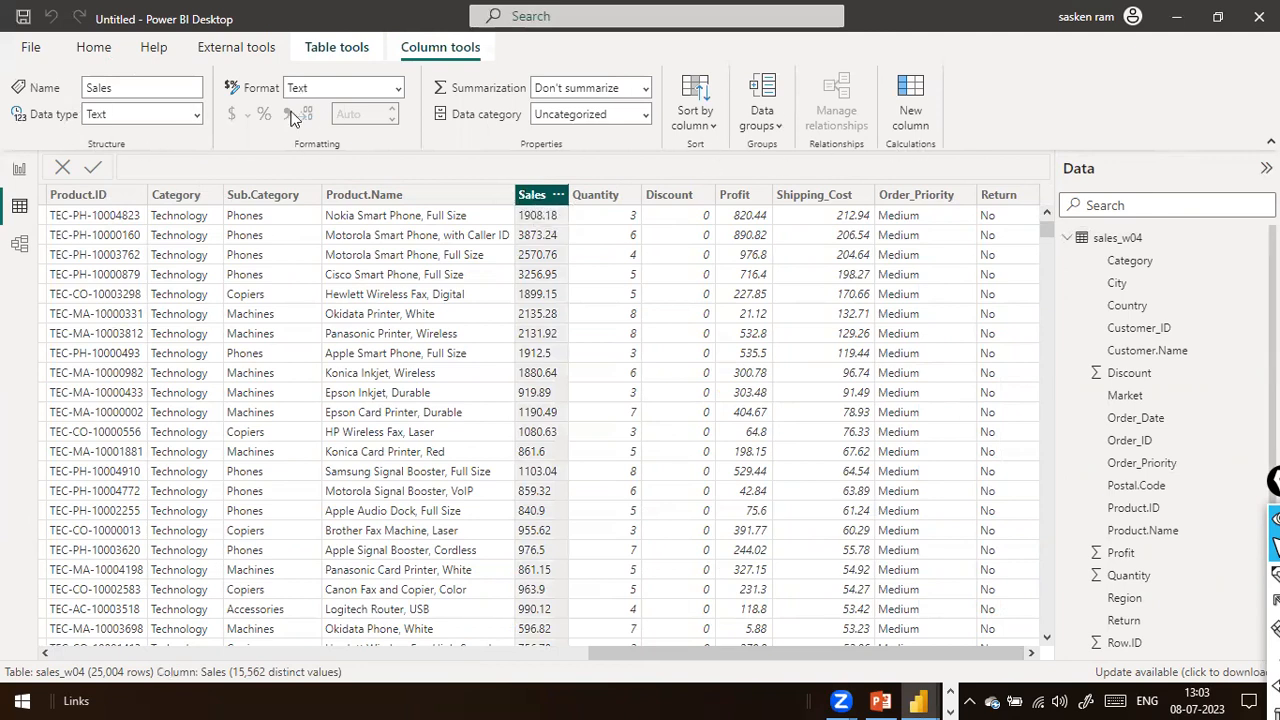
{"action": "left_click_drag", "start_coordinate": [166, 118], "coordinate": [502, 198]}
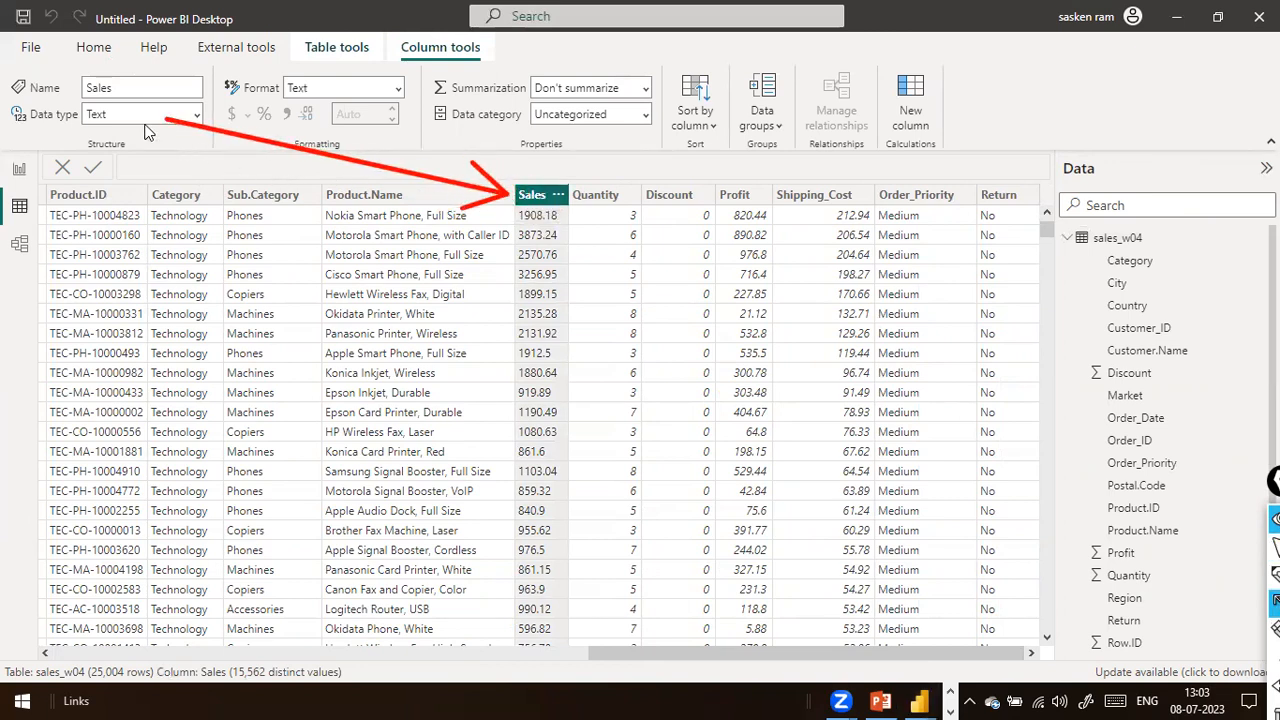
{"action": "mouse_move", "coordinate": [484, 168]}
{"action": "left_mouse_down"}
{"action": "mouse_move", "coordinate": [437, 148]}
{"action": "mouse_move", "coordinate": [387, 91]}
{"action": "left_mouse_up"}
{"action": "left_click_drag", "start_coordinate": [516, 179], "coordinate": [533, 86]}
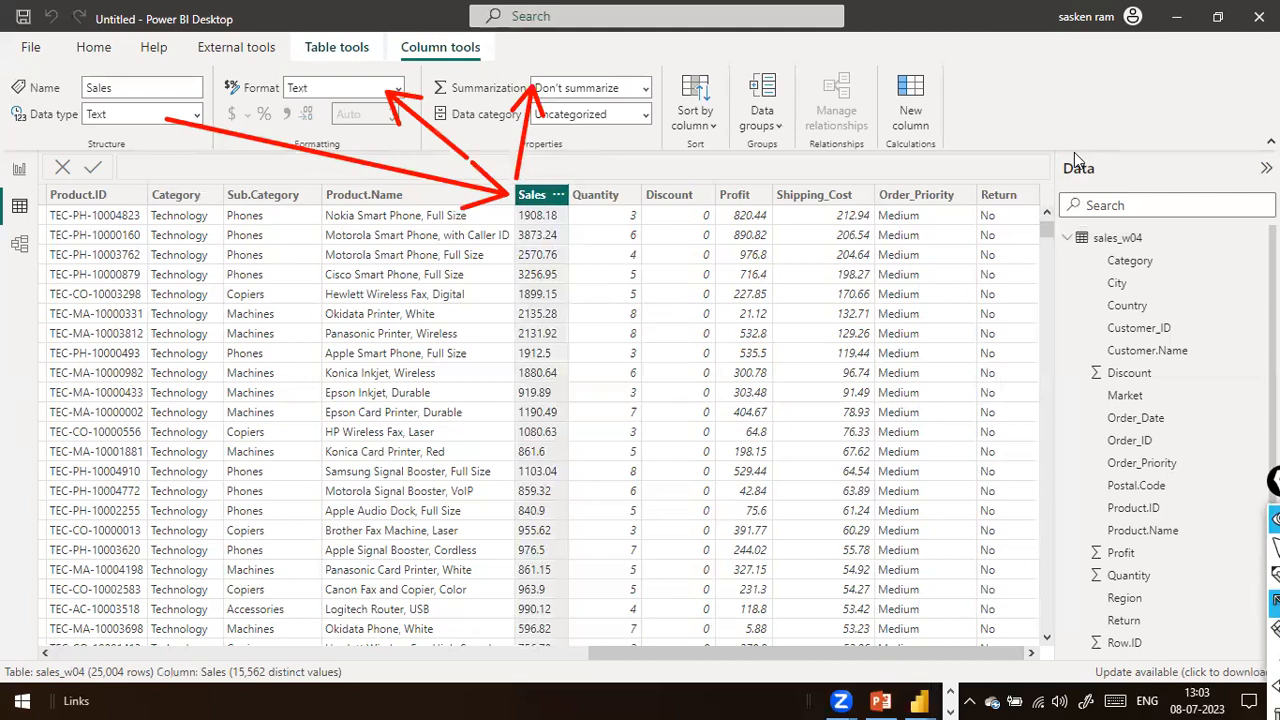
{"action": "key", "text": "ctrl+shift+7"}
{"action": "key", "text": "ctrl+shift+2"}
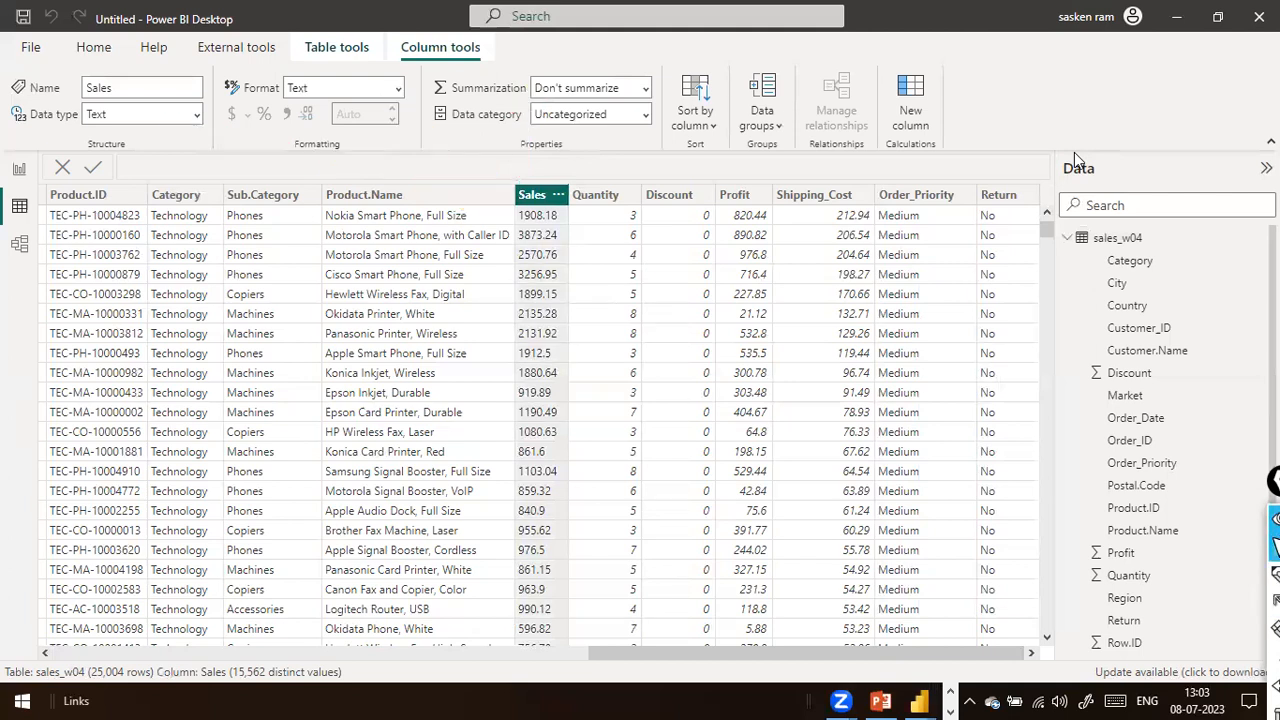
Select the Quantity column, mark its data type and summarization with red arrows, and choose Sum as the summarization.
{"action": "left_click", "coordinate": [598, 200]}
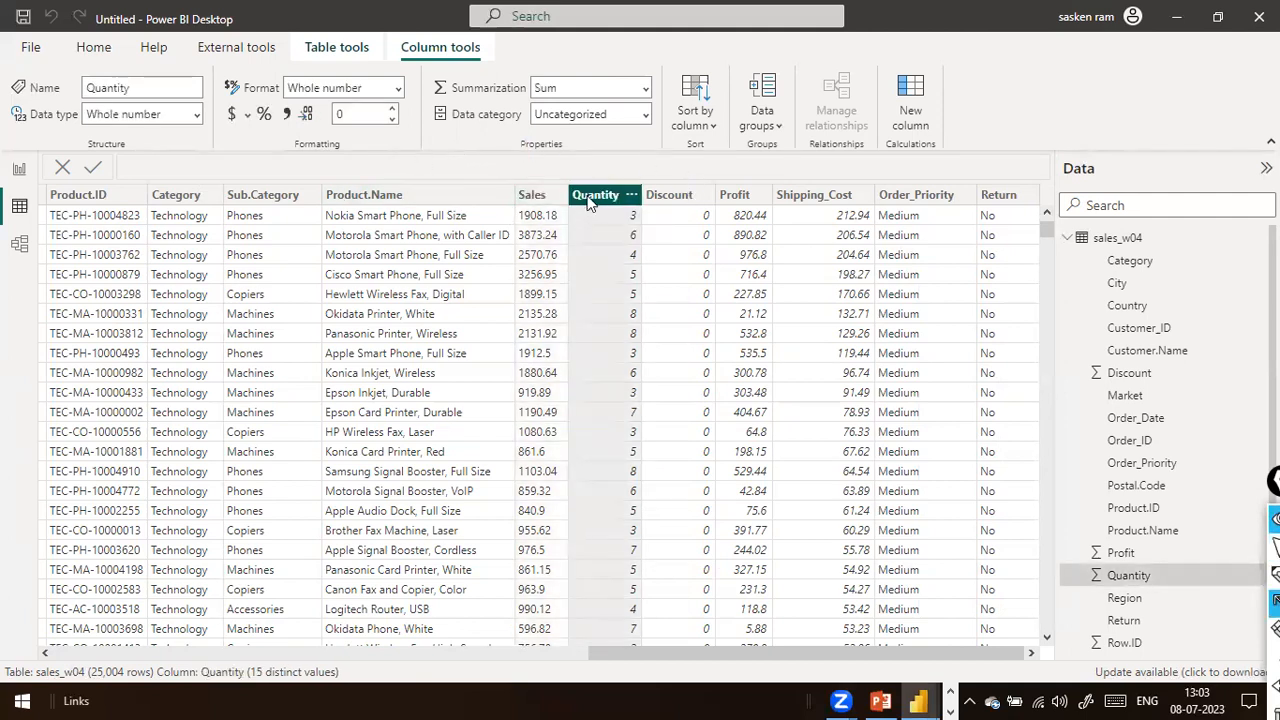
{"action": "left_click_drag", "start_coordinate": [572, 196], "coordinate": [180, 122]}
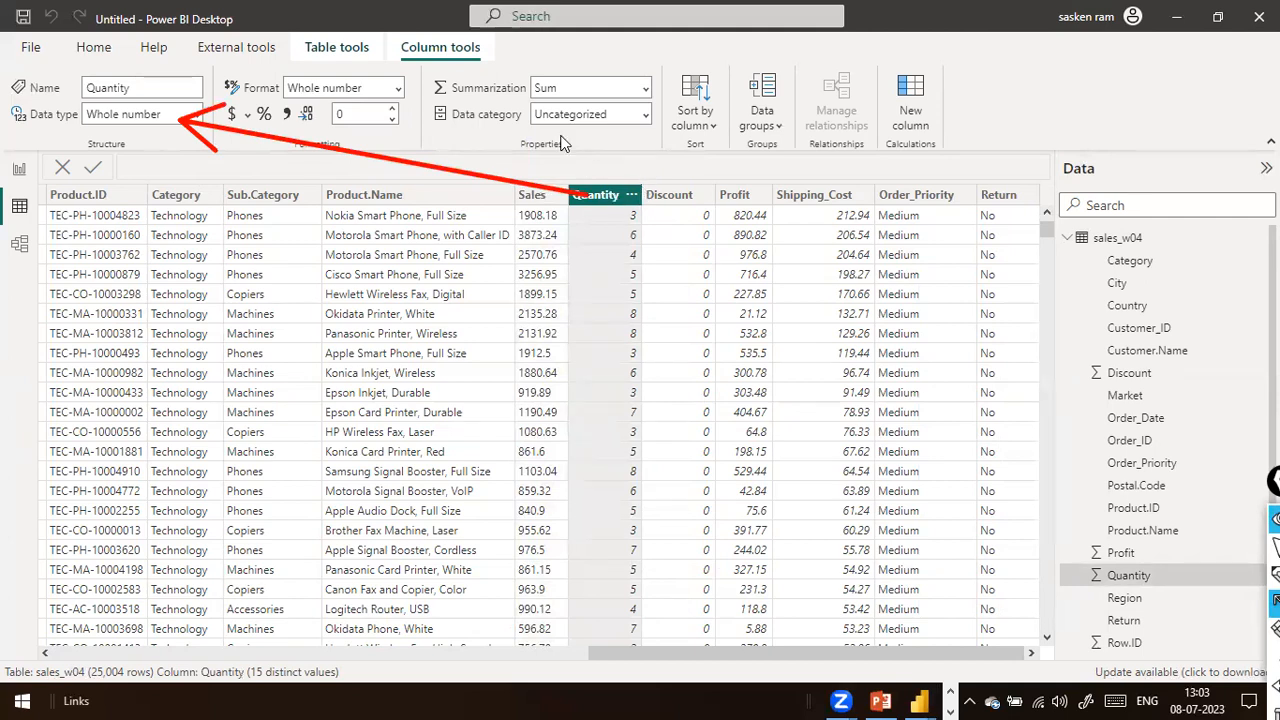
{"action": "left_click_drag", "start_coordinate": [400, 73], "coordinate": [440, 84]}
{"action": "left_click_drag", "start_coordinate": [525, 72], "coordinate": [533, 78]}
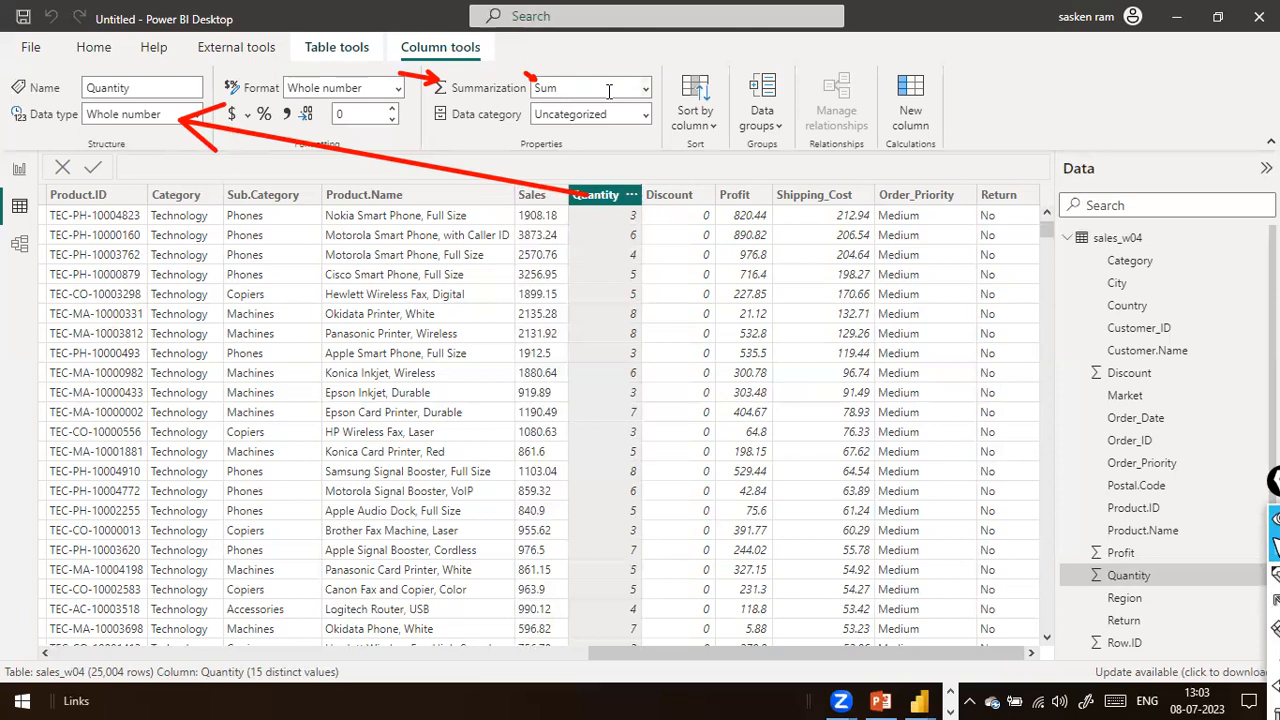
{"action": "left_click", "coordinate": [646, 89]}
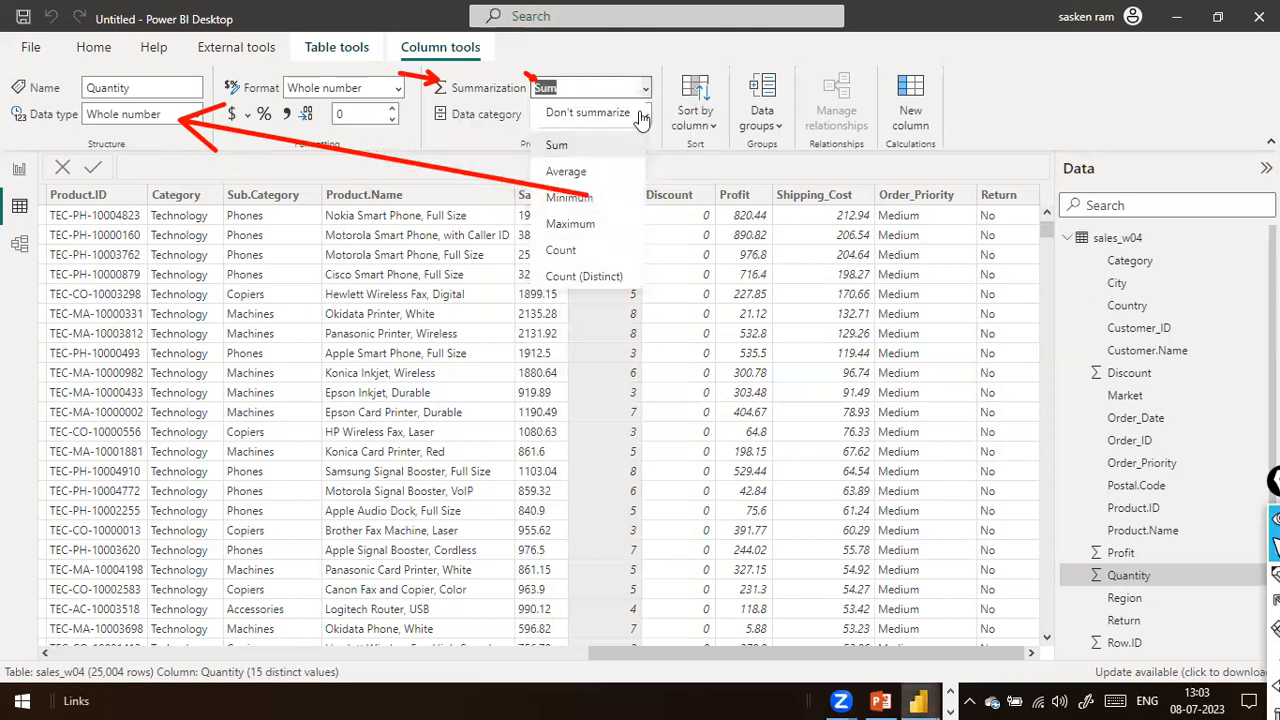
{"action": "left_click", "coordinate": [557, 146]}
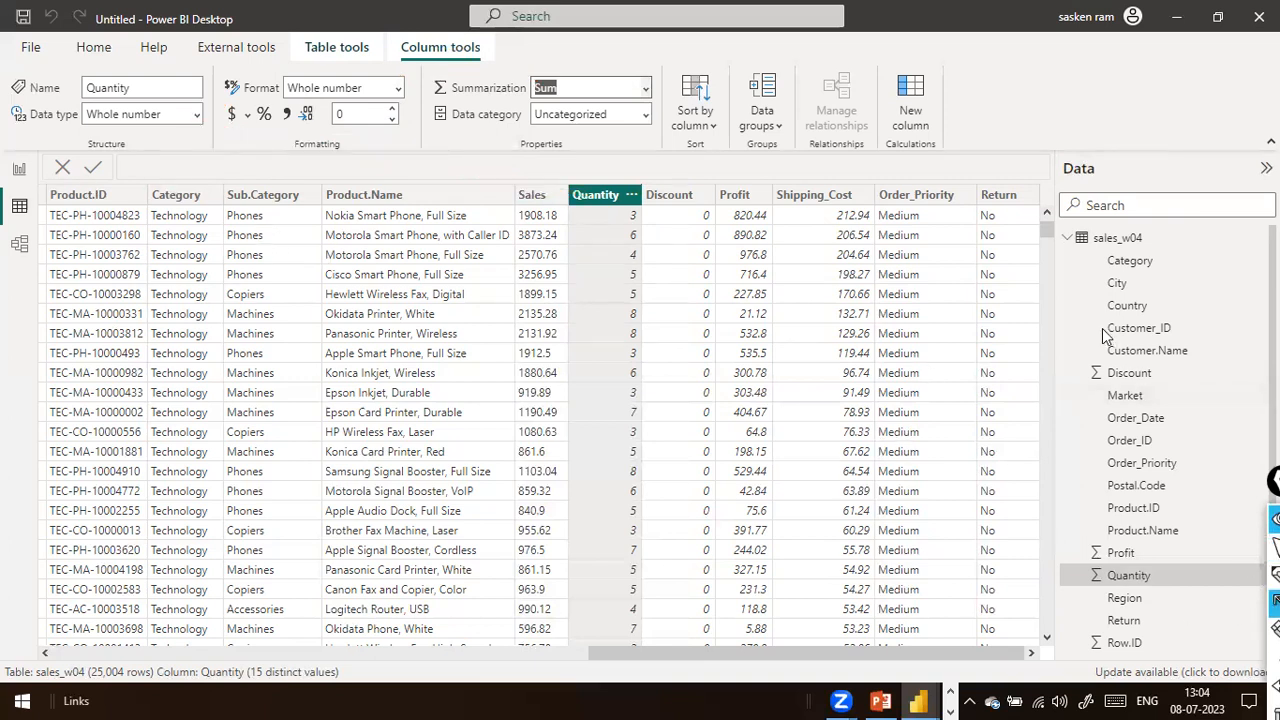
Mark the sigma symbols of Discount, Profit, Quantity and Row.ID with red arrows, and clear the markings.
{"action": "left_click_drag", "start_coordinate": [1064, 316], "coordinate": [1090, 364]}
{"action": "left_click_drag", "start_coordinate": [1038, 514], "coordinate": [1088, 547]}
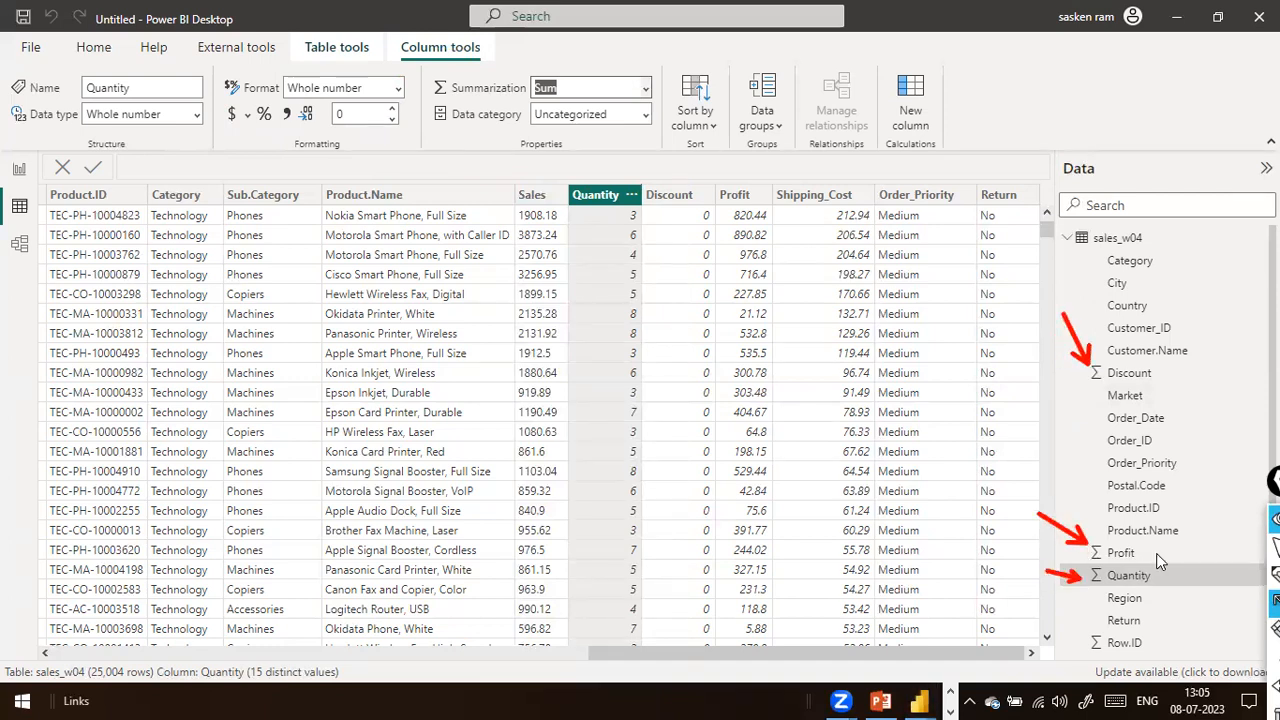
{"action": "left_click_drag", "start_coordinate": [1043, 647], "coordinate": [1086, 636]}
{"action": "key", "text": "ctrl+shift+7"}
{"action": "key", "text": "ctrl+shift+2"}
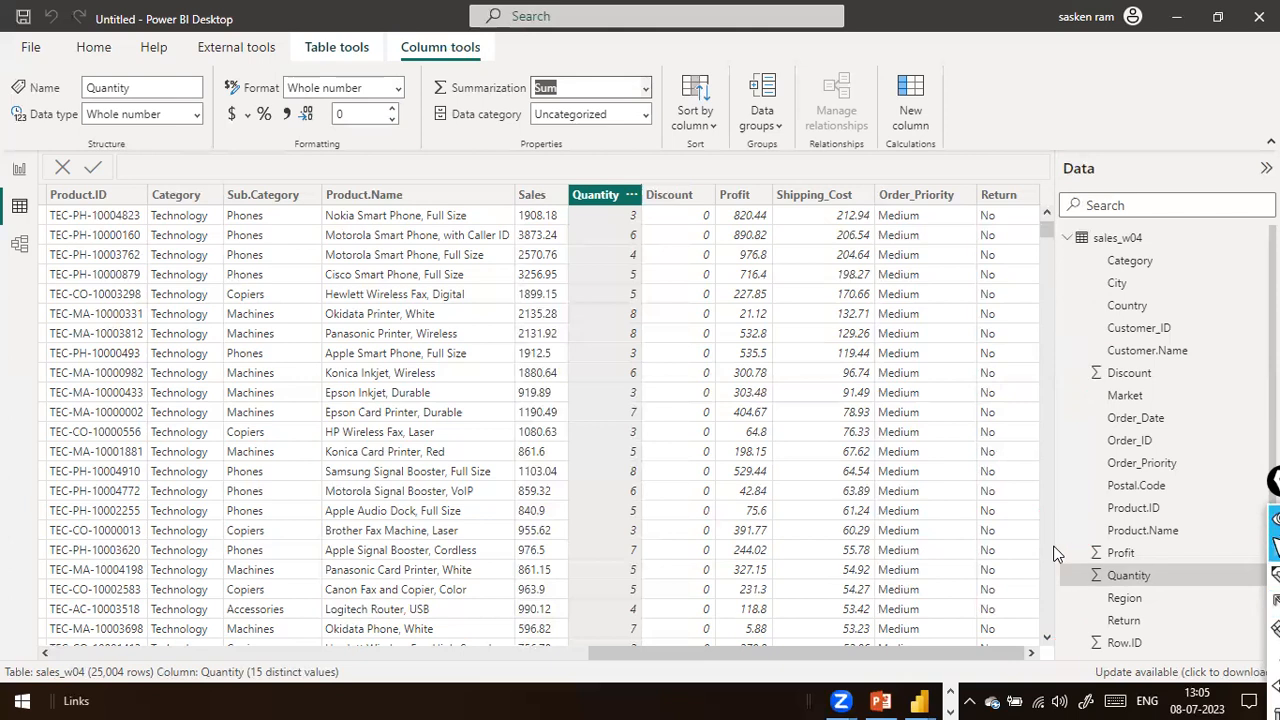
Compare Report view with Data view, return to the report, and point a red arrow at the Visualizations heading.
{"action": "left_click", "coordinate": [20, 172]}
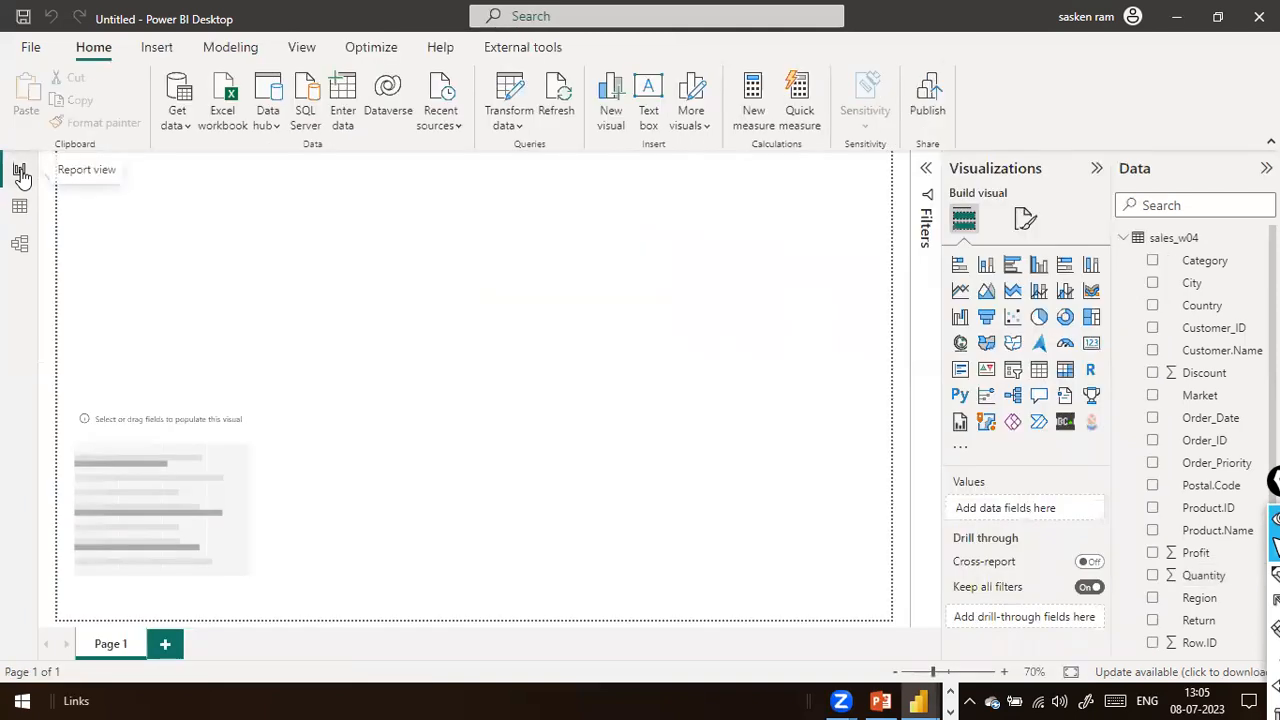
{"action": "left_click", "coordinate": [19, 206]}
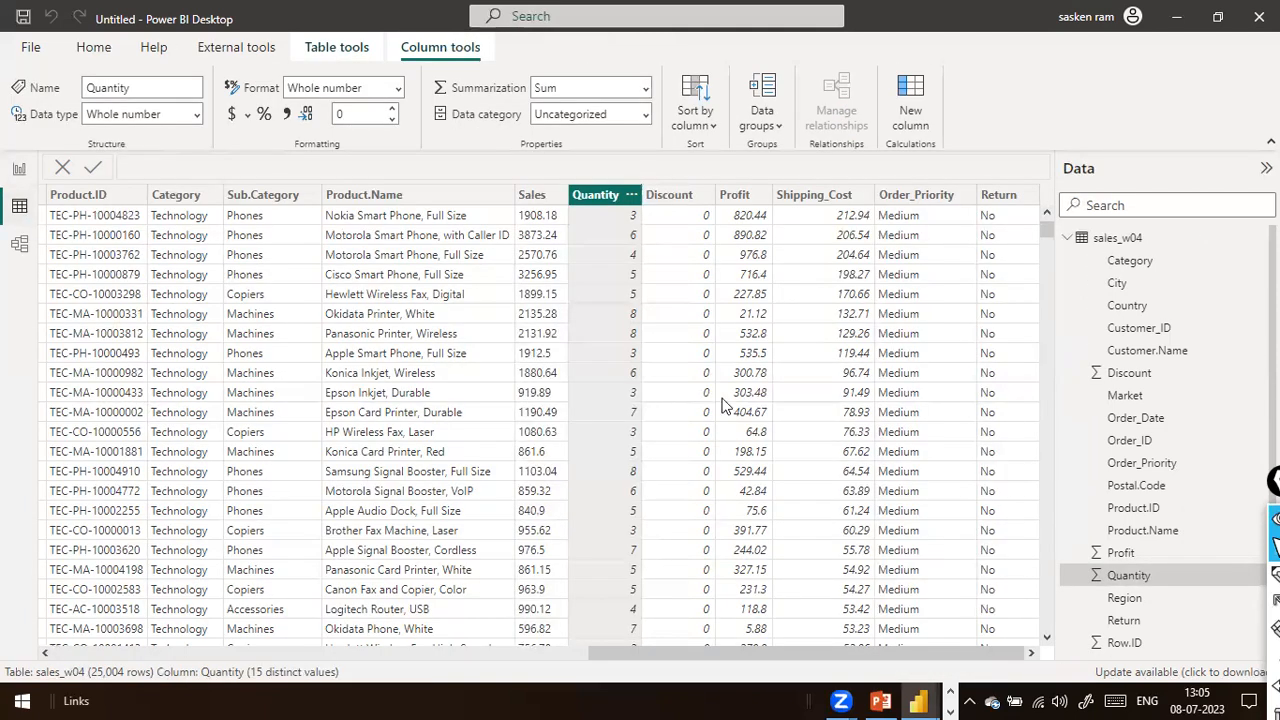
{"action": "left_click", "coordinate": [21, 170]}
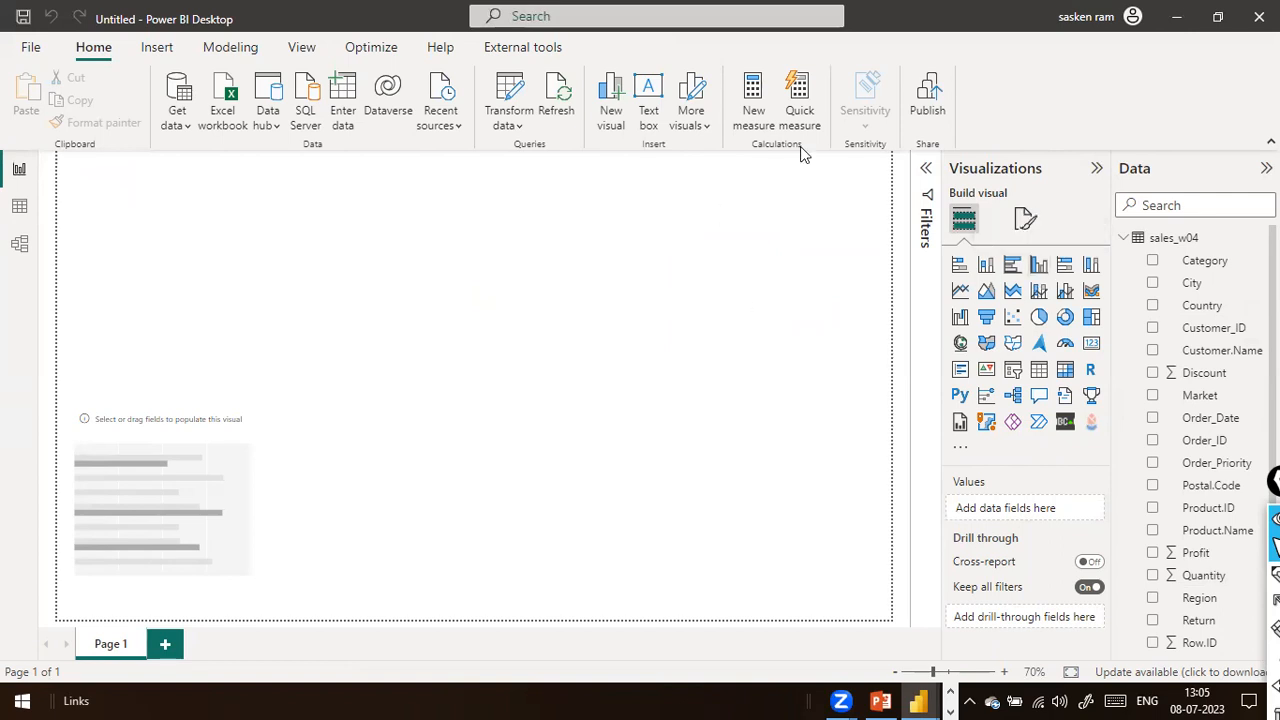
{"action": "left_click_drag", "start_coordinate": [1044, 73], "coordinate": [1030, 140]}
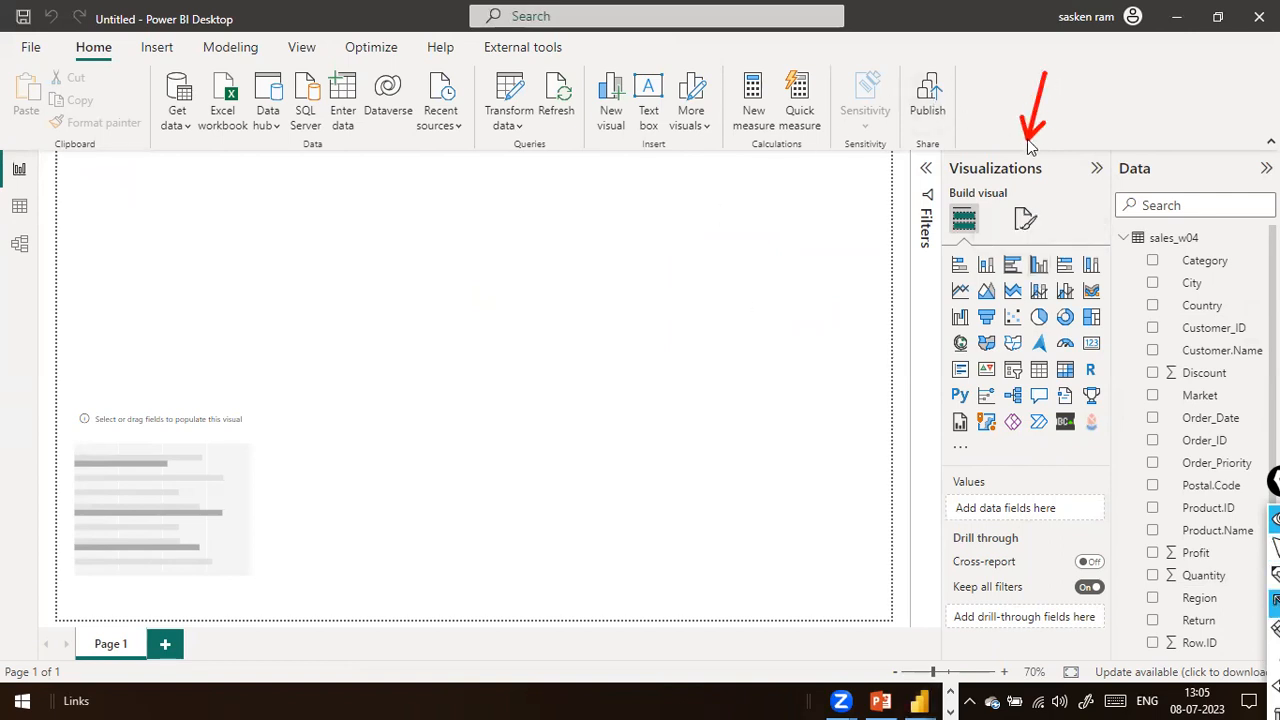
Insert a clustered column chart of Sum of Quantity by Category, placed above and beside the empty visual and widened.
{"action": "left_click", "coordinate": [1040, 266]}
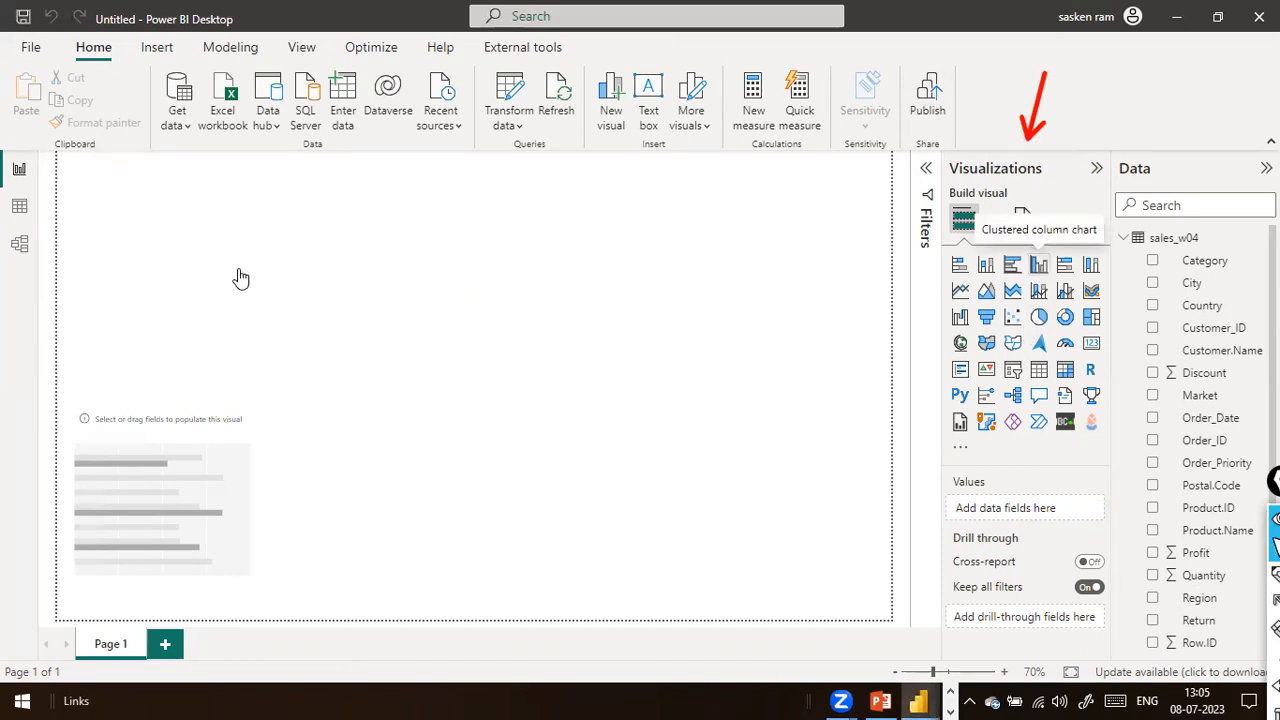
{"action": "left_click_drag", "start_coordinate": [178, 256], "coordinate": [388, 347]}
{"action": "scroll", "coordinate": [1183, 453], "scroll_direction": "down", "scroll_amount": 3}
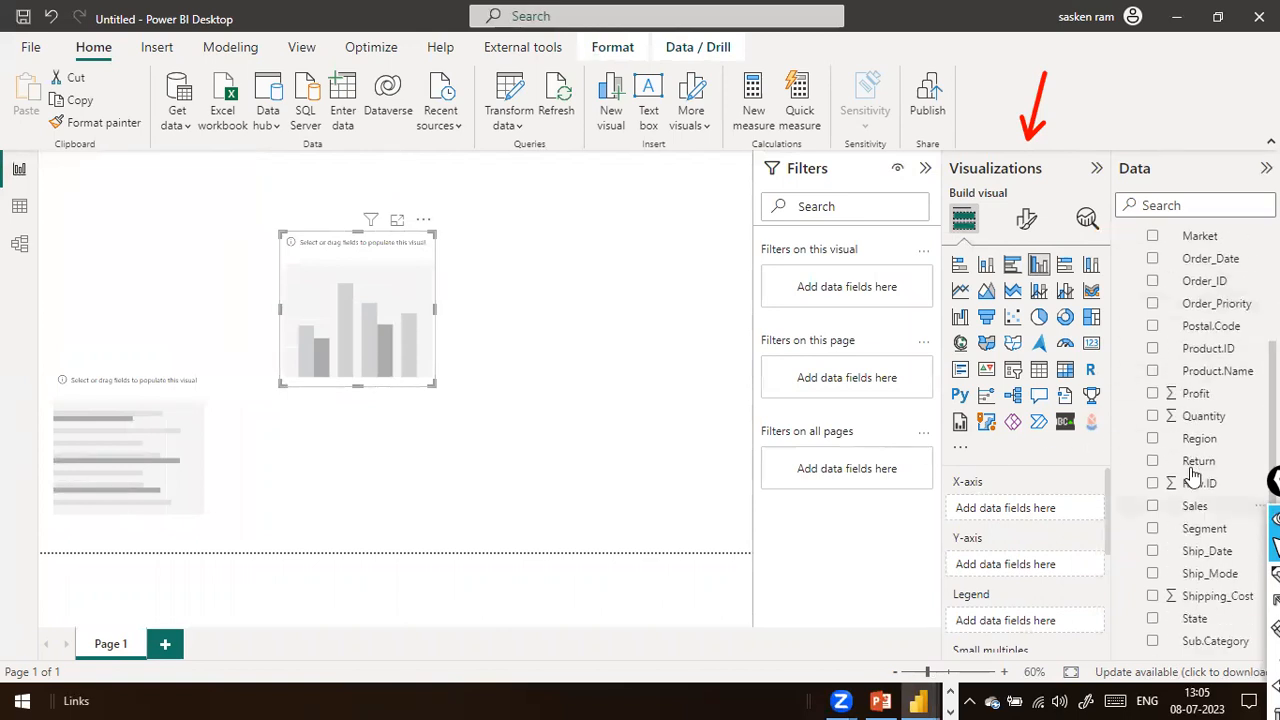
{"action": "left_click_drag", "start_coordinate": [507, 302], "coordinate": [404, 330]}
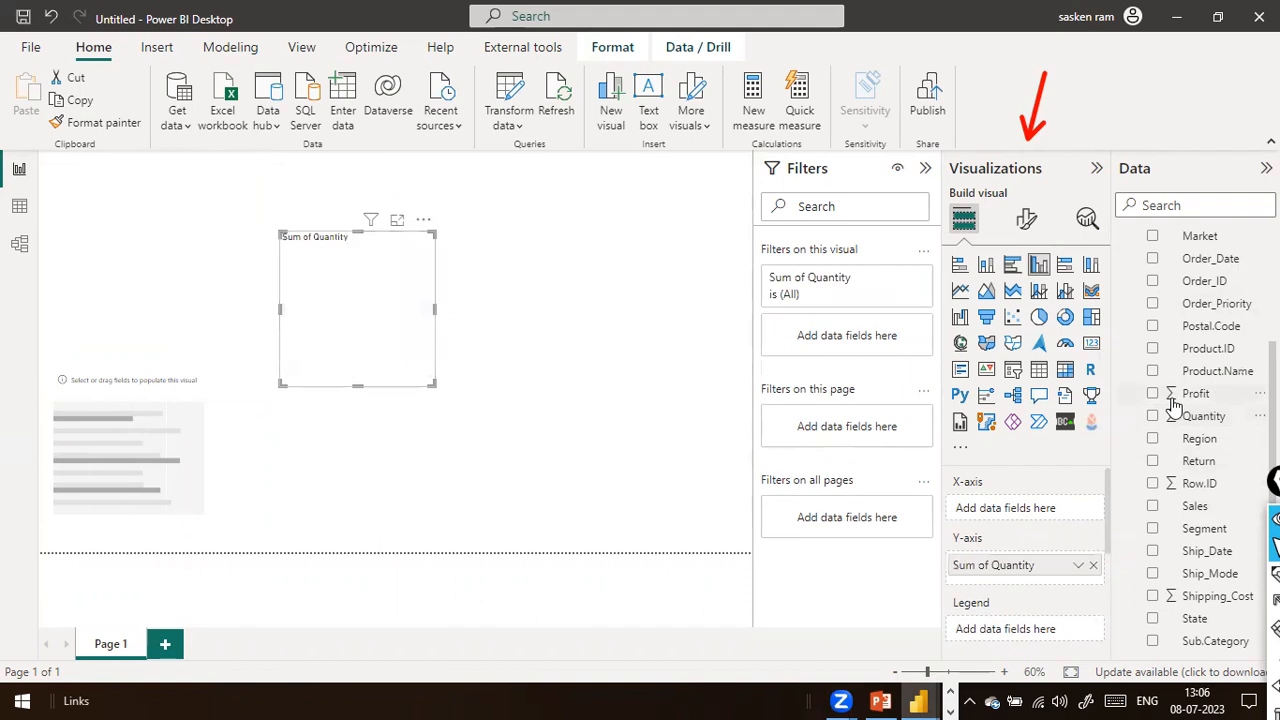
{"action": "scroll", "coordinate": [1248, 345], "scroll_direction": "up", "scroll_amount": 3}
{"action": "left_click_drag", "start_coordinate": [1188, 260], "coordinate": [667, 330]}
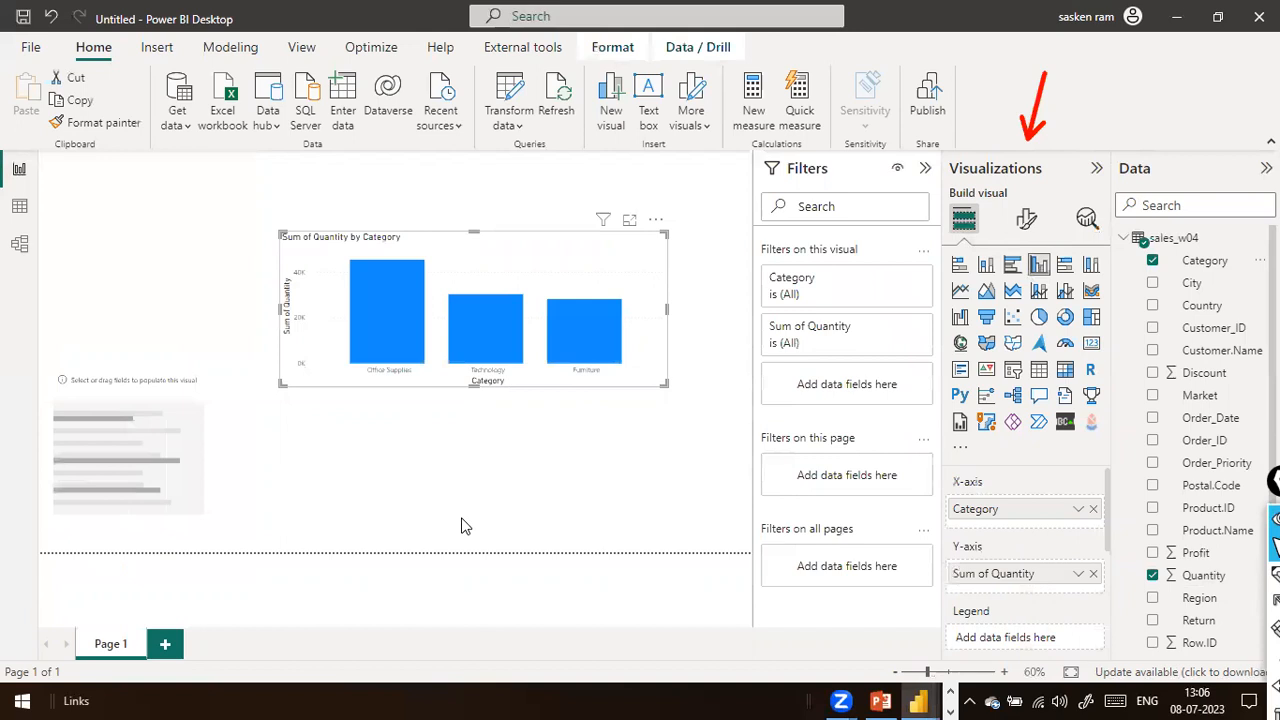
Point red arrows at the chart's Category axis title, its Sum of Quantity axis title and the Office Supplies label.
{"action": "left_click_drag", "start_coordinate": [462, 520], "coordinate": [490, 382]}
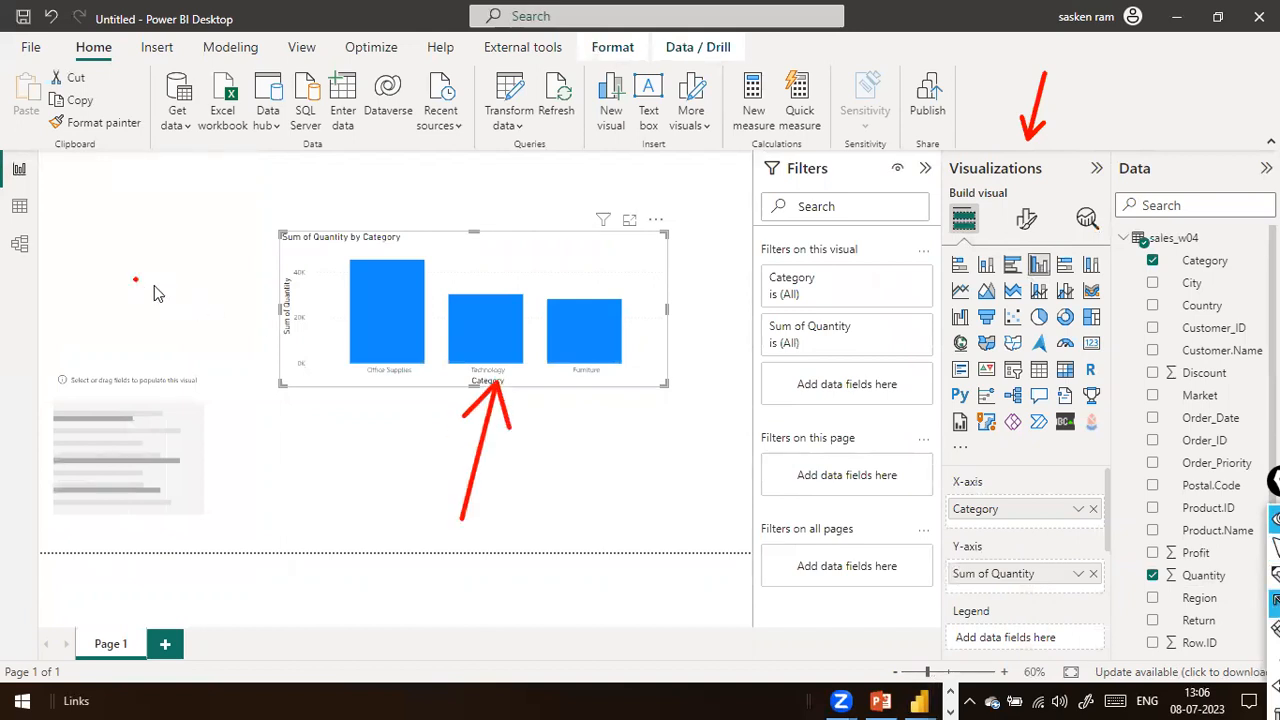
{"action": "left_click_drag", "start_coordinate": [154, 285], "coordinate": [278, 306]}
{"action": "left_click_drag", "start_coordinate": [350, 345], "coordinate": [396, 370]}
{"action": "key", "text": "ctrl+shift+2"}
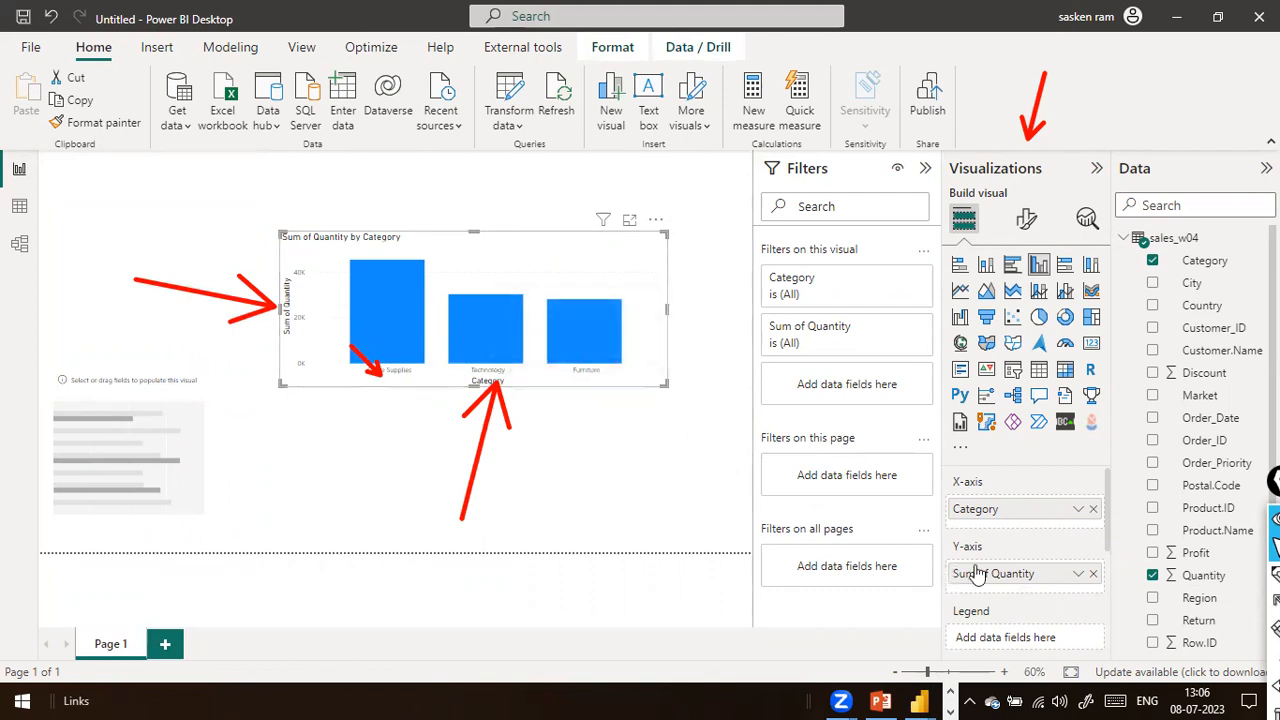
Remove Quantity from the chart's Y-axis, add it back, and draw a red arrow from the chart to its X-axis field.
{"action": "left_click", "coordinate": [1094, 574]}
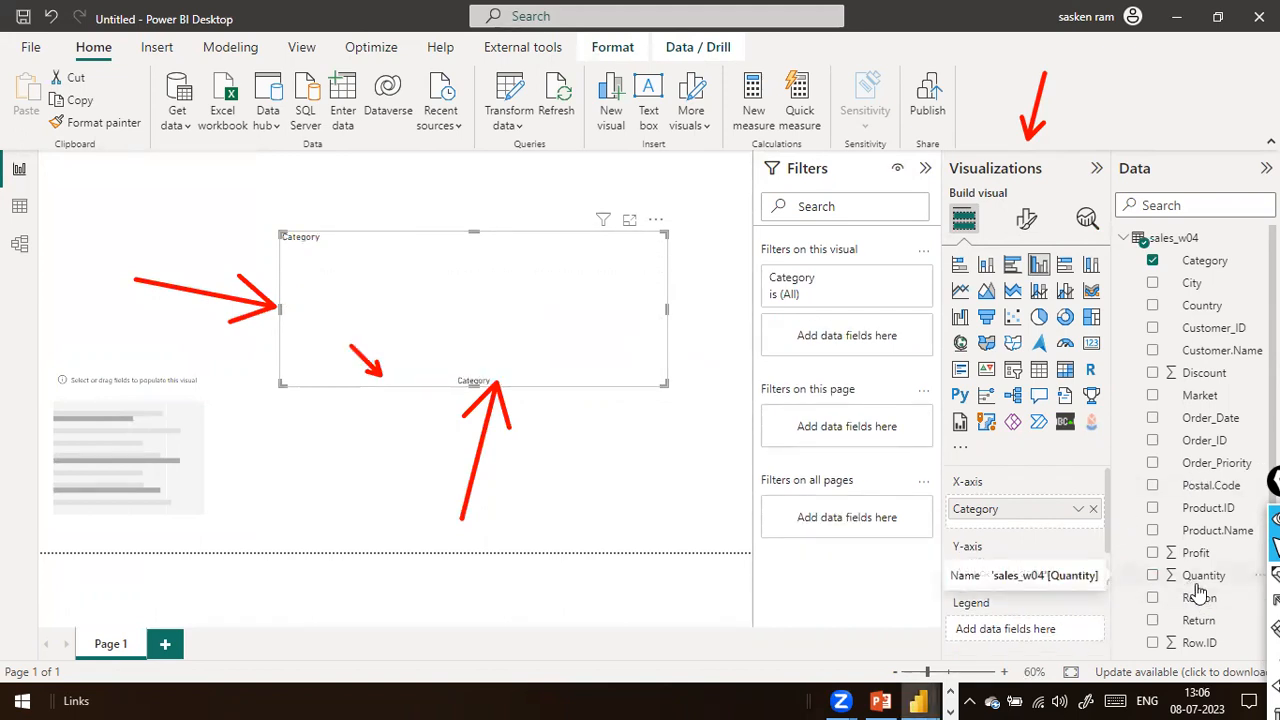
{"action": "left_click_drag", "start_coordinate": [1190, 590], "coordinate": [478, 313]}
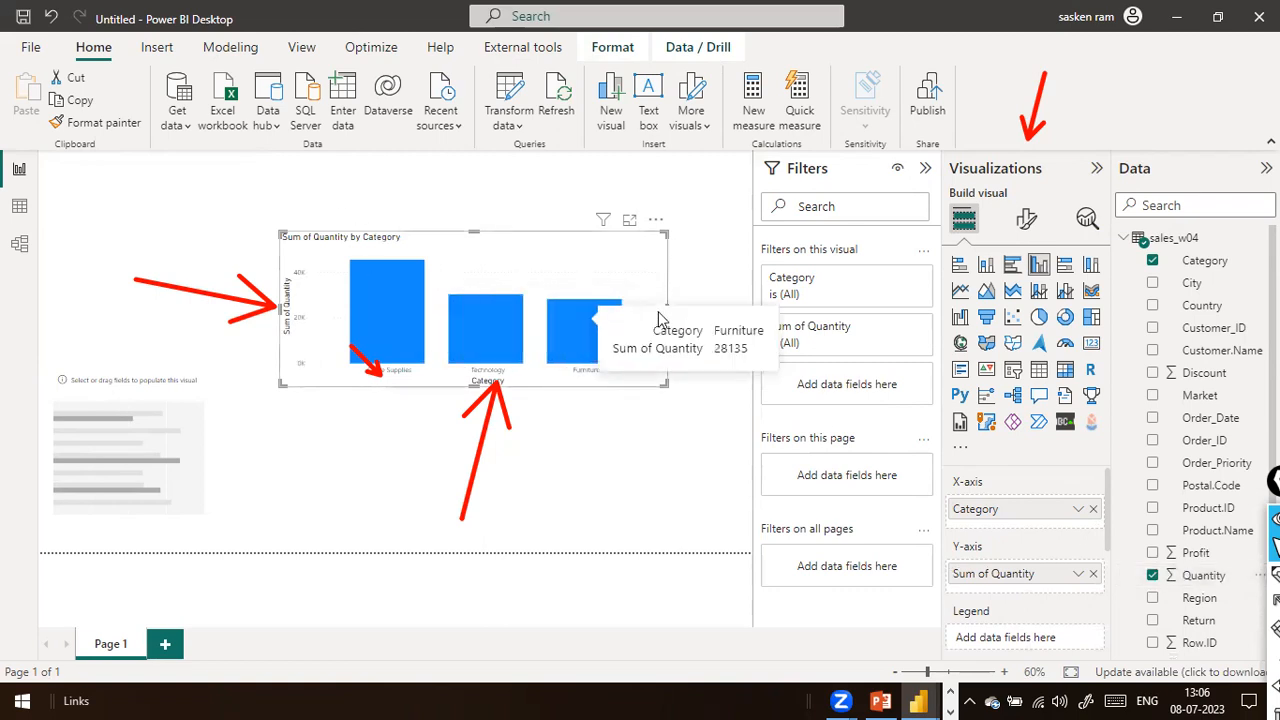
{"action": "mouse_move", "coordinate": [630, 290]}
{"action": "left_mouse_down"}
{"action": "mouse_move", "coordinate": [850, 462]}
{"action": "mouse_move", "coordinate": [950, 505]}
{"action": "left_mouse_up"}
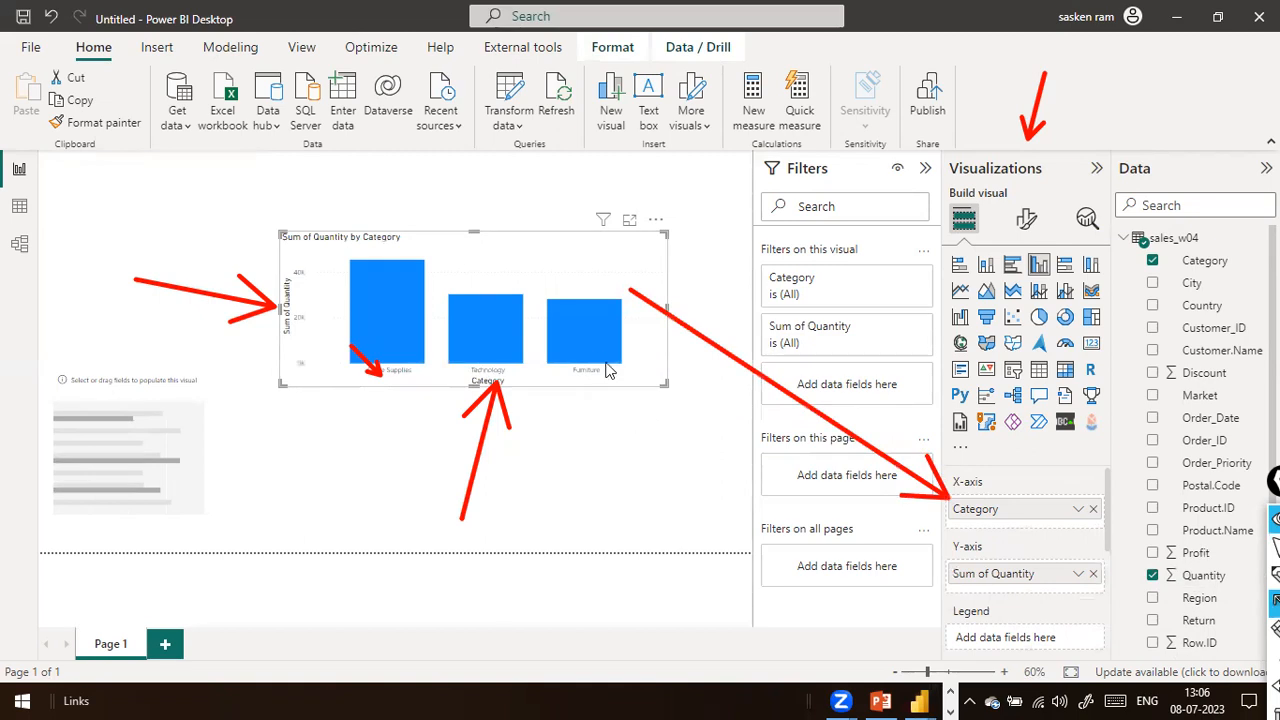
Draw a red arrow from the chart to its Y-axis field, and clear all red arrows from the screen.
{"action": "left_click_drag", "start_coordinate": [644, 366], "coordinate": [680, 410]}
{"action": "left_click_drag", "start_coordinate": [715, 455], "coordinate": [948, 568]}
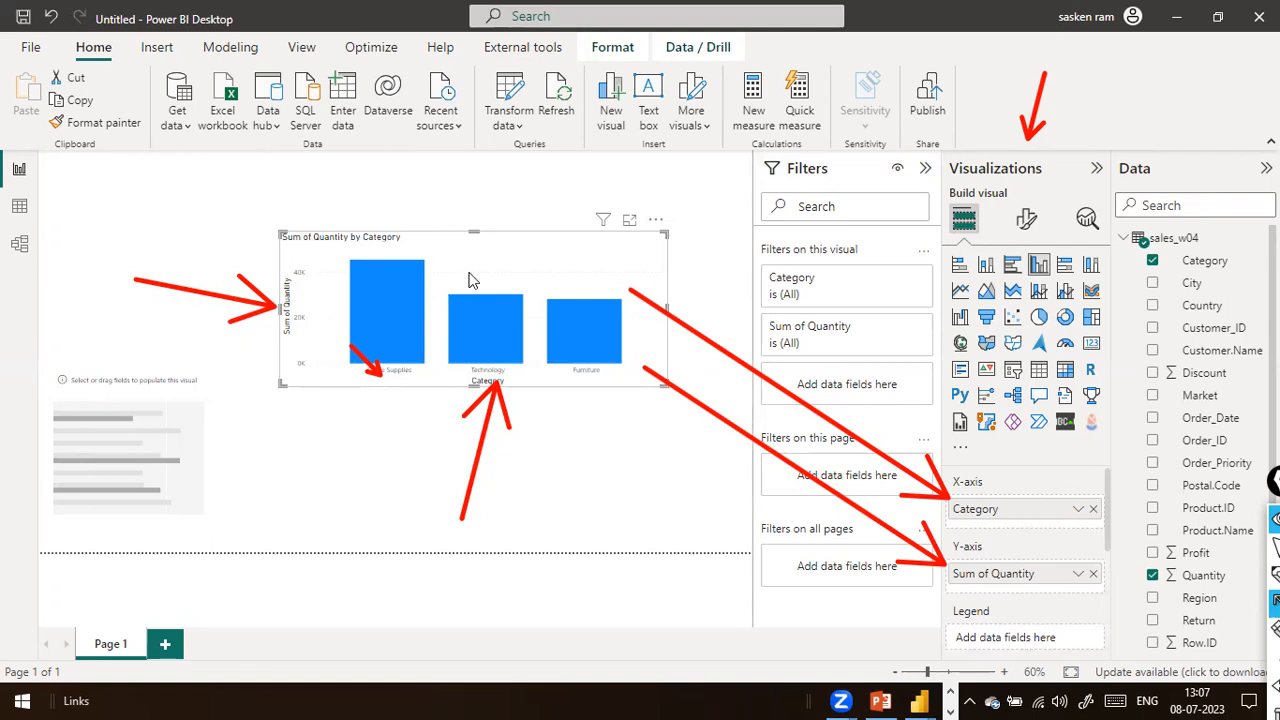
{"action": "mouse_move", "coordinate": [480, 246]}
{"action": "left_mouse_down"}
{"action": "mouse_move", "coordinate": [458, 166]}
{"action": "mouse_move", "coordinate": [474, 214]}
{"action": "left_mouse_up"}
{"action": "key", "text": "Escape"}
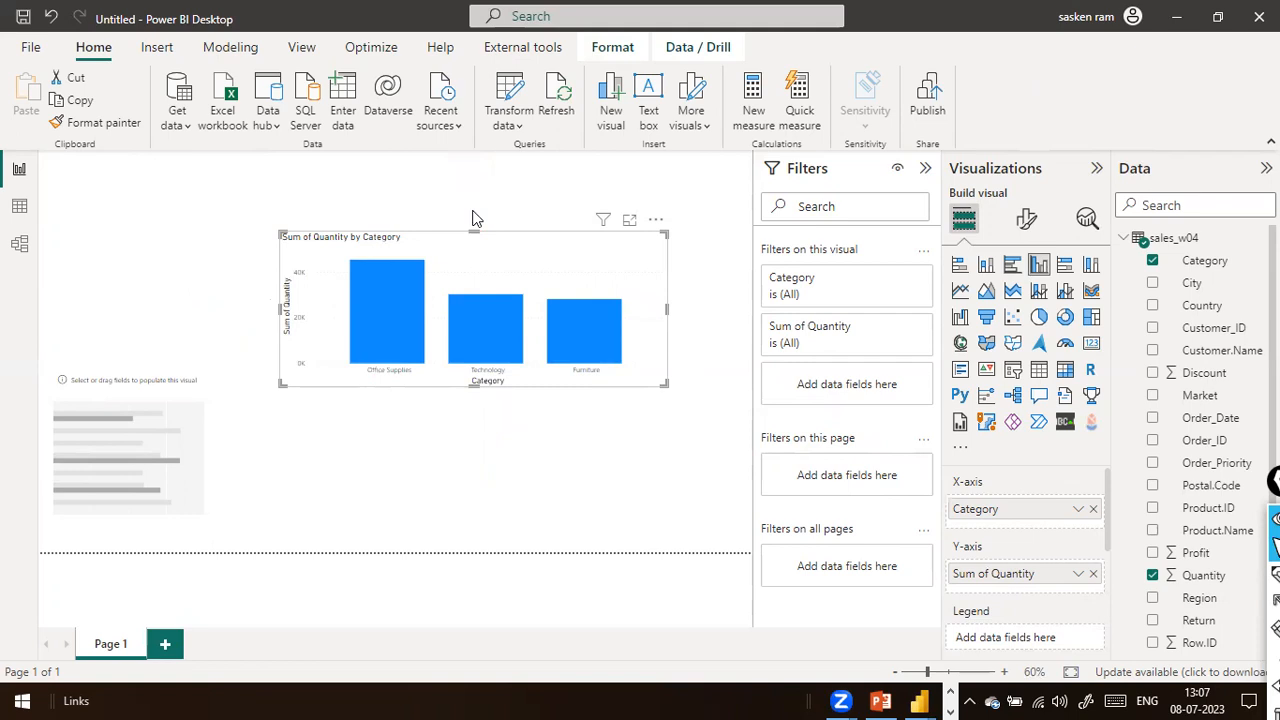
Move the column chart up slightly and place a copy of it directly below, aligned with the original.
{"action": "left_click_drag", "start_coordinate": [489, 260], "coordinate": [476, 223]}
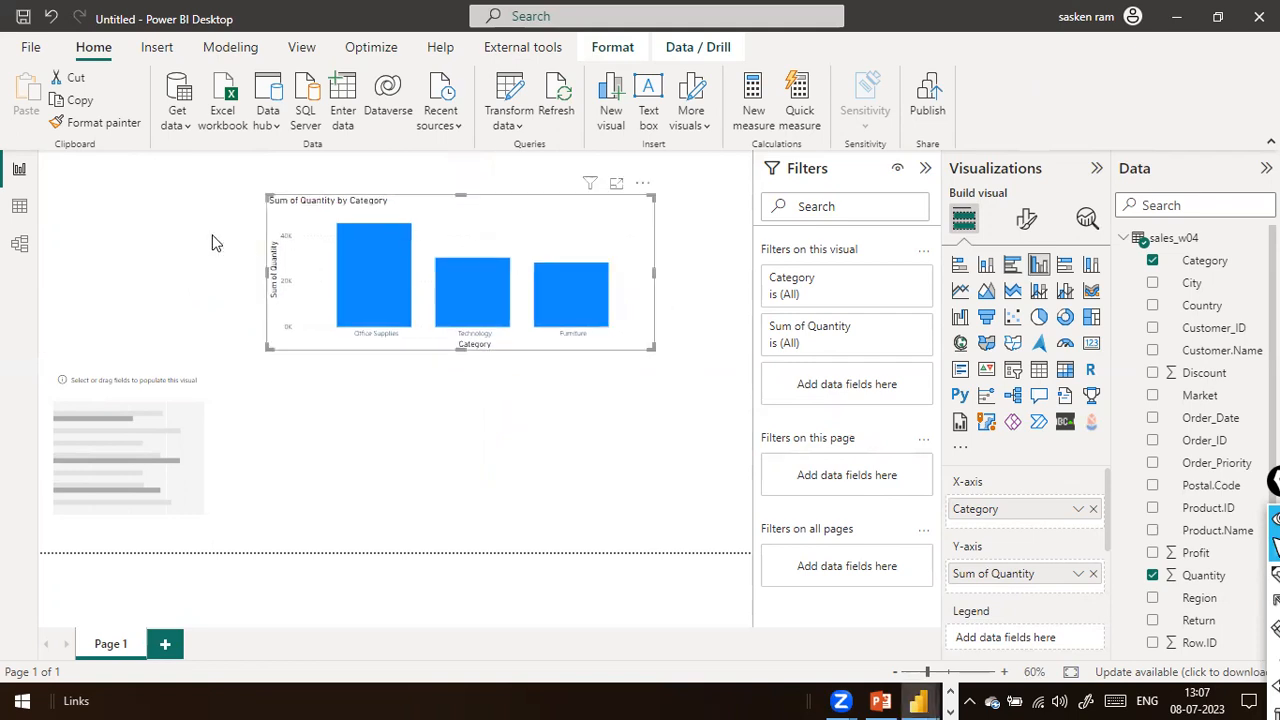
{"action": "mouse_move", "coordinate": [401, 311]}
{"action": "key", "text": "ctrl+c"}
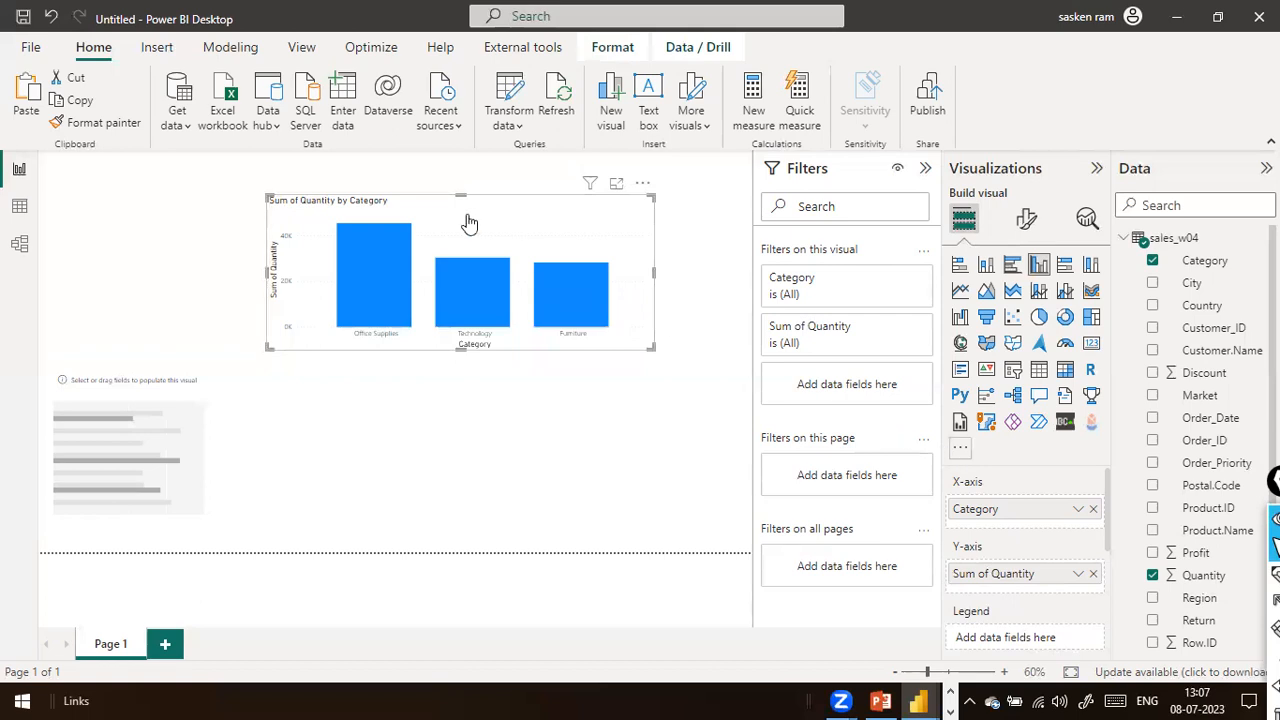
{"action": "key", "text": "ctrl+v"}
{"action": "mouse_move", "coordinate": [476, 437]}
{"action": "left_mouse_down"}
{"action": "mouse_move", "coordinate": [443, 423]}
{"action": "mouse_move", "coordinate": [457, 420]}
{"action": "left_mouse_up"}
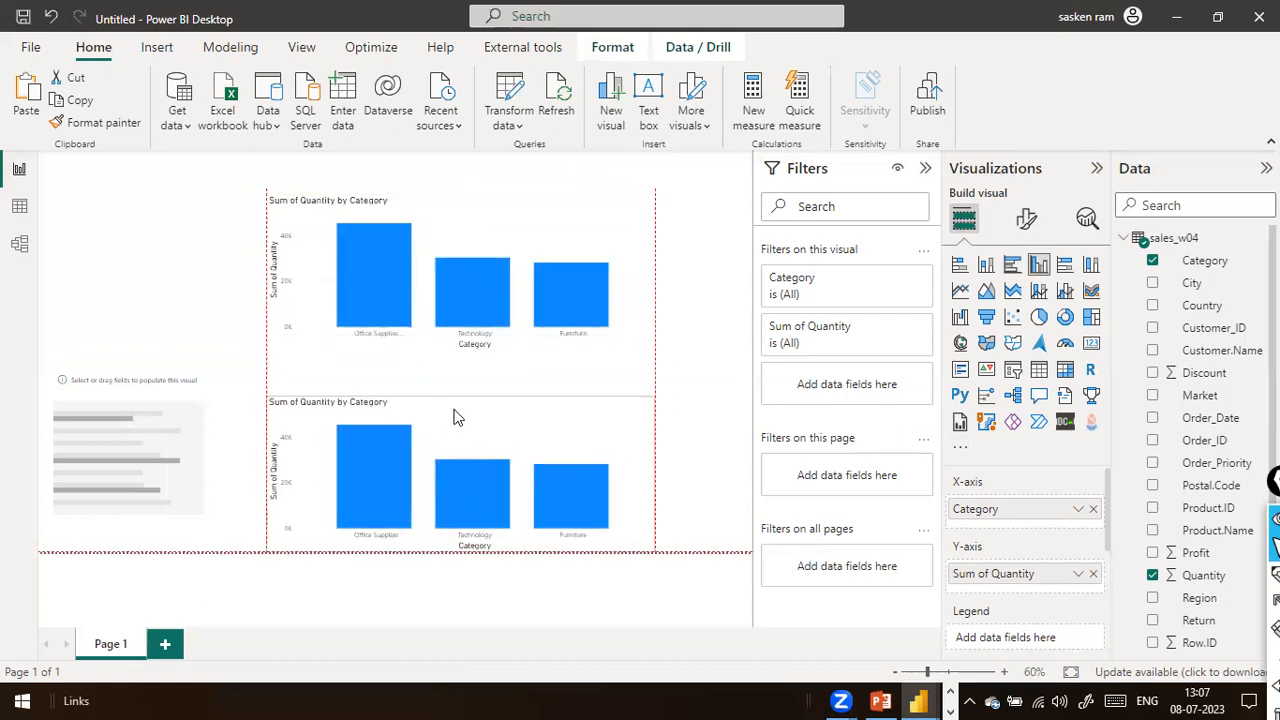
Convert the lower chart copy to a table and draw a red arrow from it to its Columns fields.
{"action": "left_click", "coordinate": [1038, 370]}
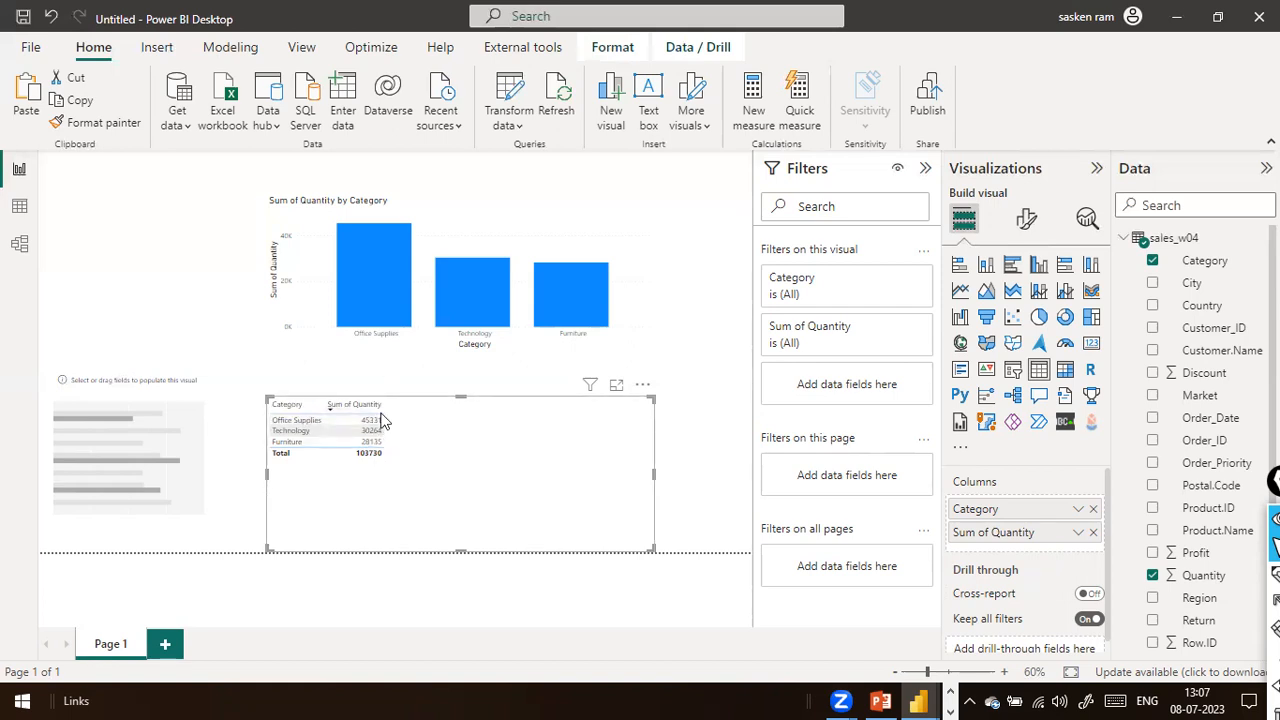
{"action": "left_click_drag", "start_coordinate": [1035, 533], "coordinate": [705, 496]}
{"action": "left_click", "coordinate": [678, 386]}
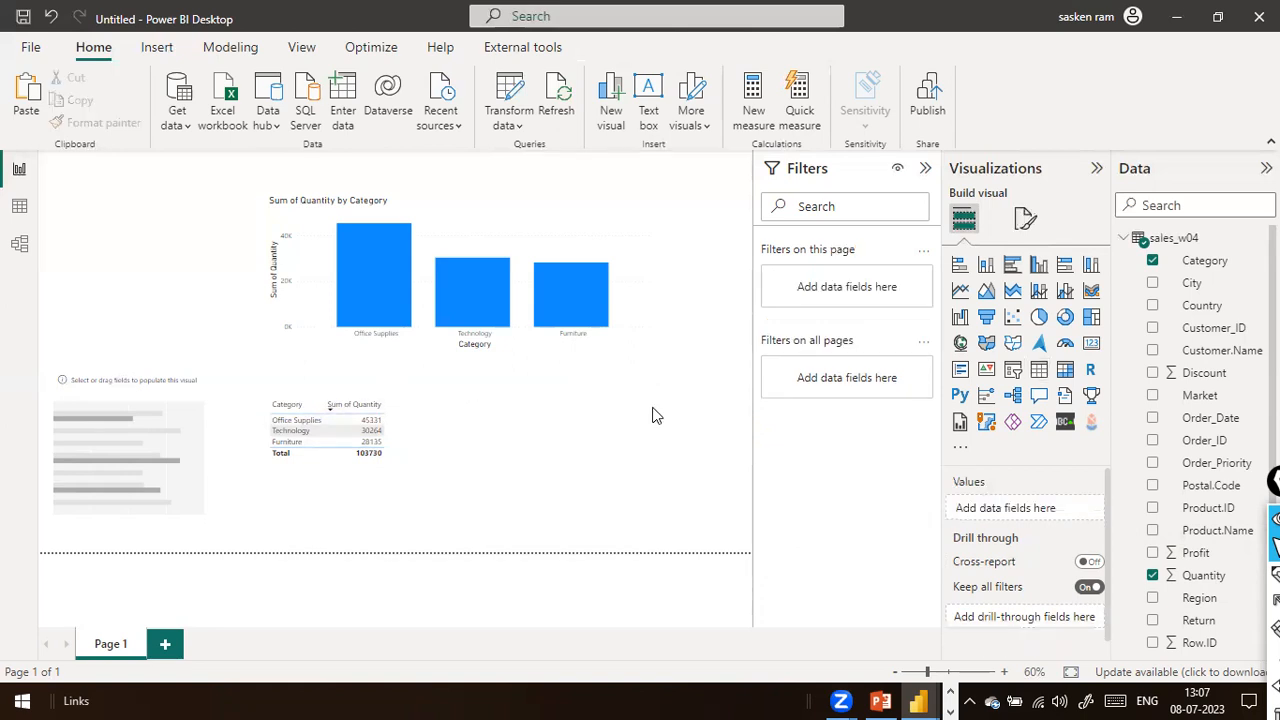
{"action": "left_click", "coordinate": [549, 463]}
{"action": "mouse_move", "coordinate": [549, 463]}
{"action": "left_mouse_down"}
{"action": "mouse_move", "coordinate": [705, 475]}
{"action": "mouse_move", "coordinate": [890, 520]}
{"action": "mouse_move", "coordinate": [945, 520]}
{"action": "mouse_move", "coordinate": [945, 487]}
{"action": "left_mouse_up"}
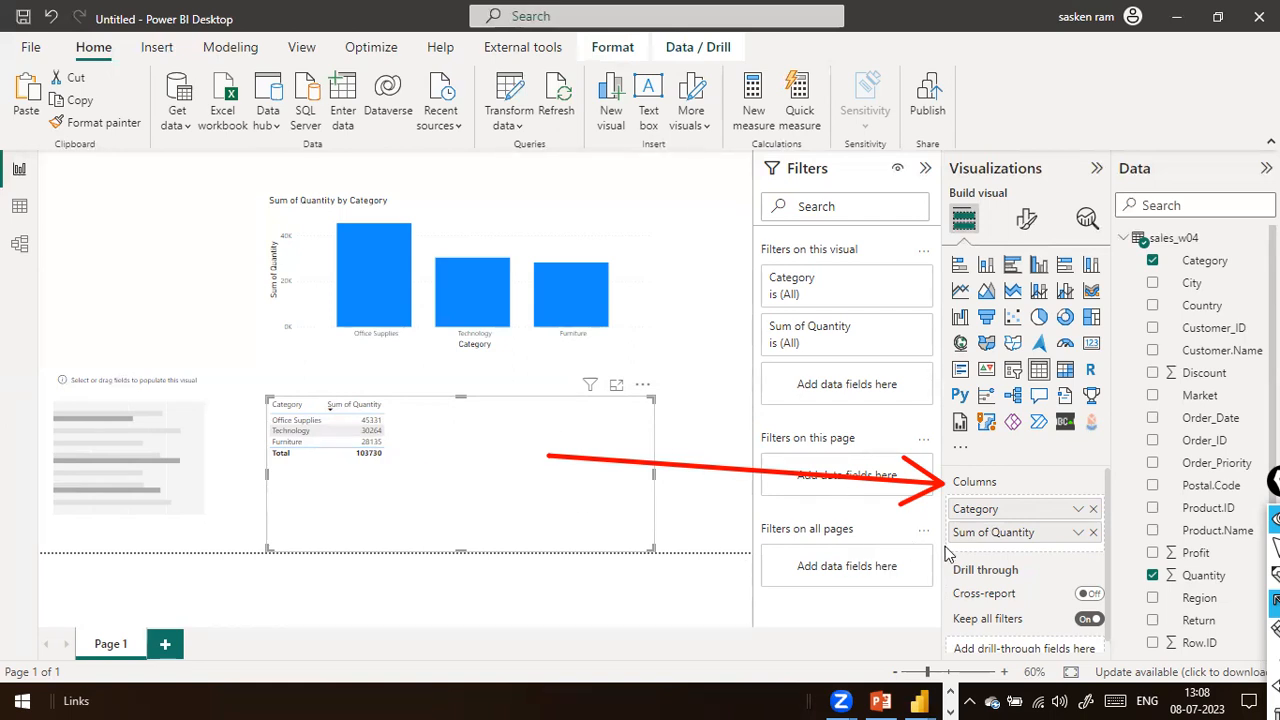
Set the table's Quantity column to Don't summarize and point a red arrow at its Quantity field.
{"action": "left_click", "coordinate": [1079, 533]}
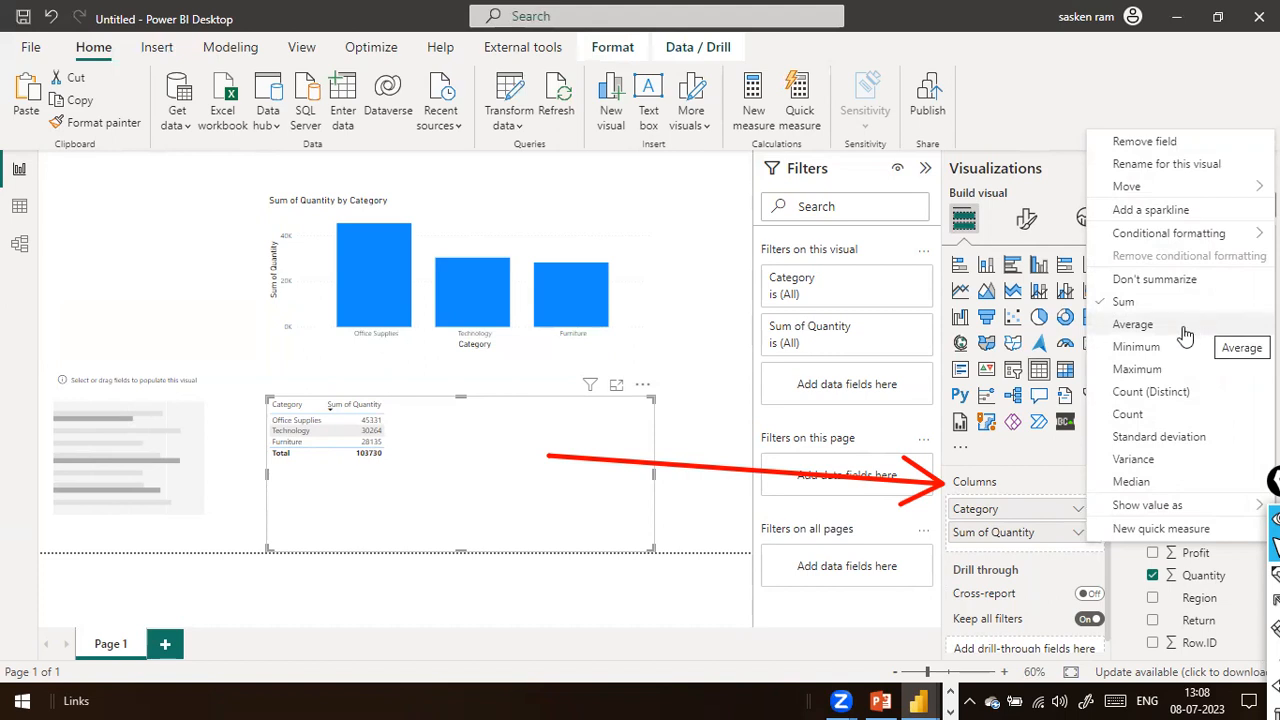
{"action": "left_click", "coordinate": [1158, 284]}
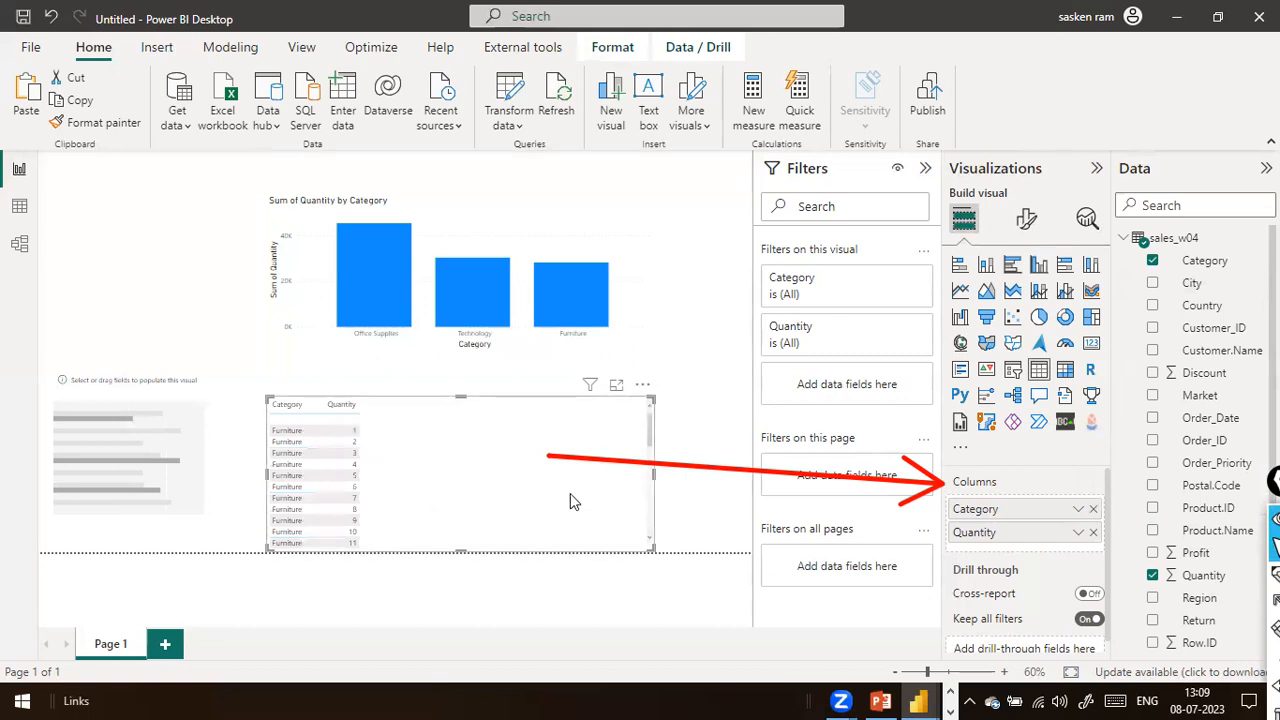
{"action": "mouse_move", "coordinate": [700, 476]}
{"action": "left_mouse_down"}
{"action": "mouse_move", "coordinate": [938, 545]}
{"action": "mouse_move", "coordinate": [946, 534]}
{"action": "left_mouse_up"}
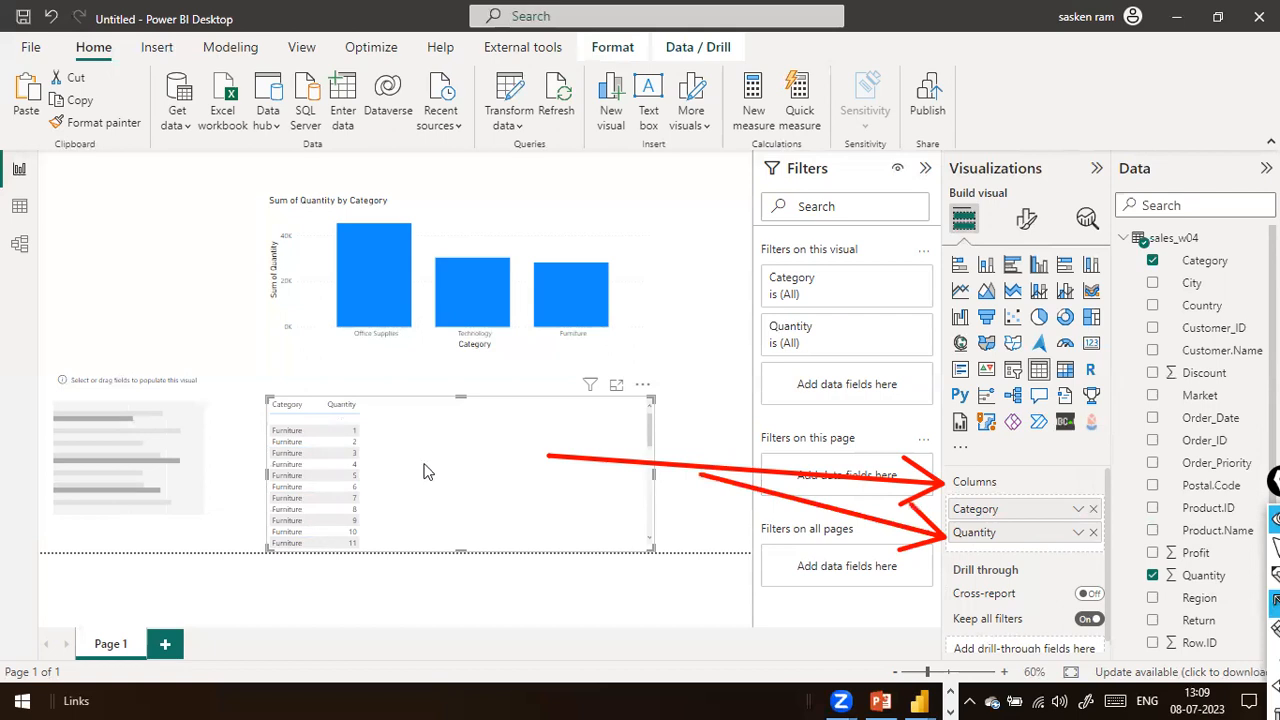
Clear the red arrows and examine the table's unsummarized Quantity rows for every category.
{"action": "left_click_drag", "start_coordinate": [645, 425], "coordinate": [660, 476]}
{"action": "key", "text": "ctrl+shift+7"}
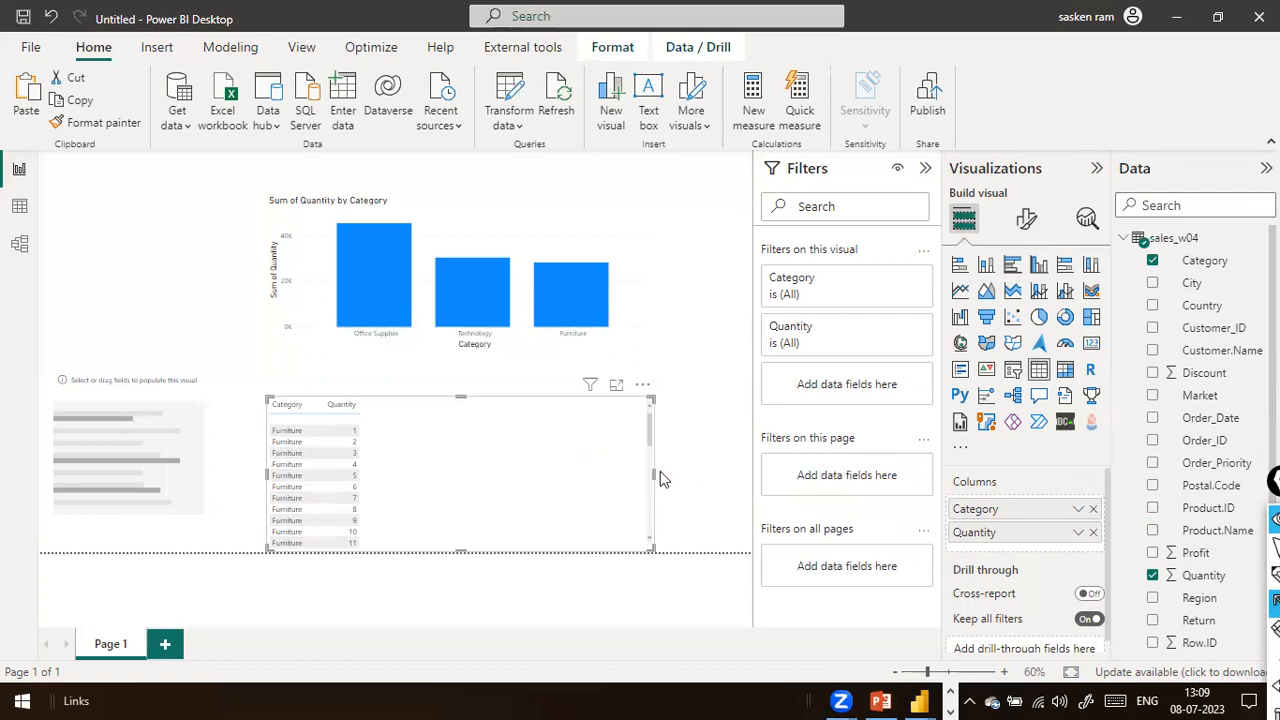
{"action": "key", "text": "ctrl+shift+2"}
{"action": "scroll", "coordinate": [504, 518], "scroll_direction": "down", "scroll_amount": 4}
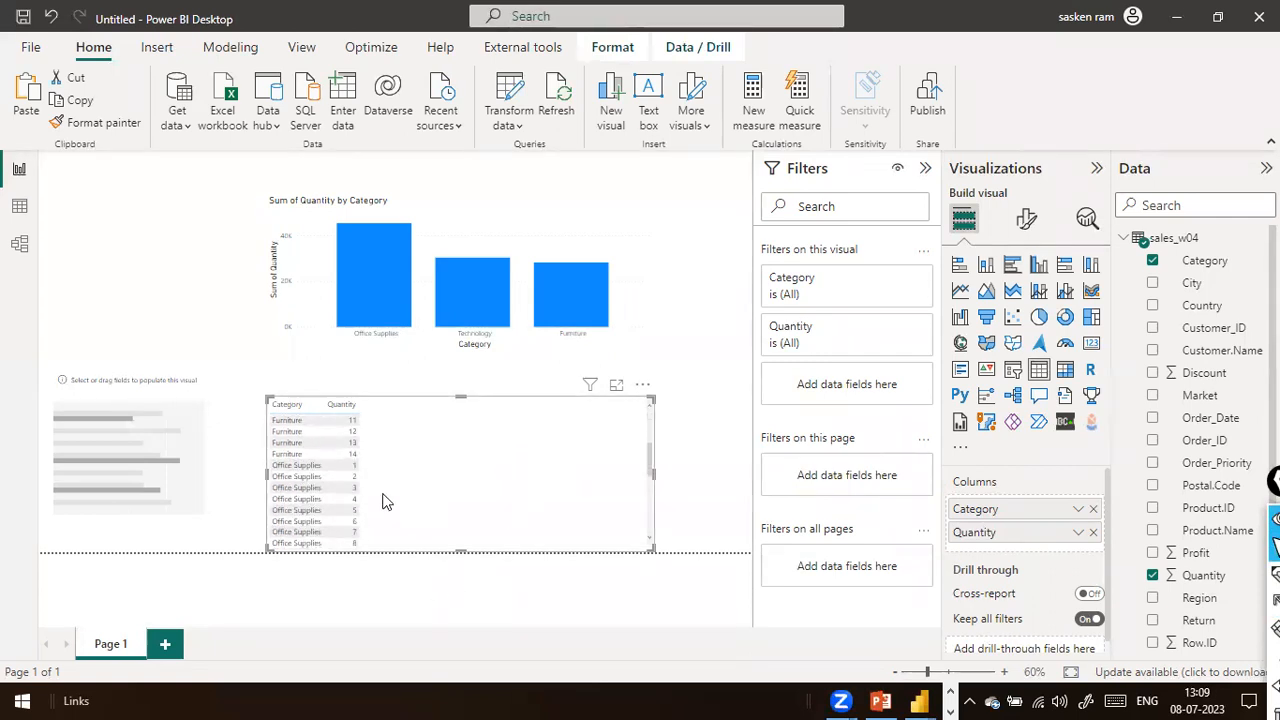
{"action": "scroll", "coordinate": [364, 520], "scroll_direction": "down", "scroll_amount": 4}
{"action": "scroll", "coordinate": [364, 520], "scroll_direction": "down", "scroll_amount": 4}
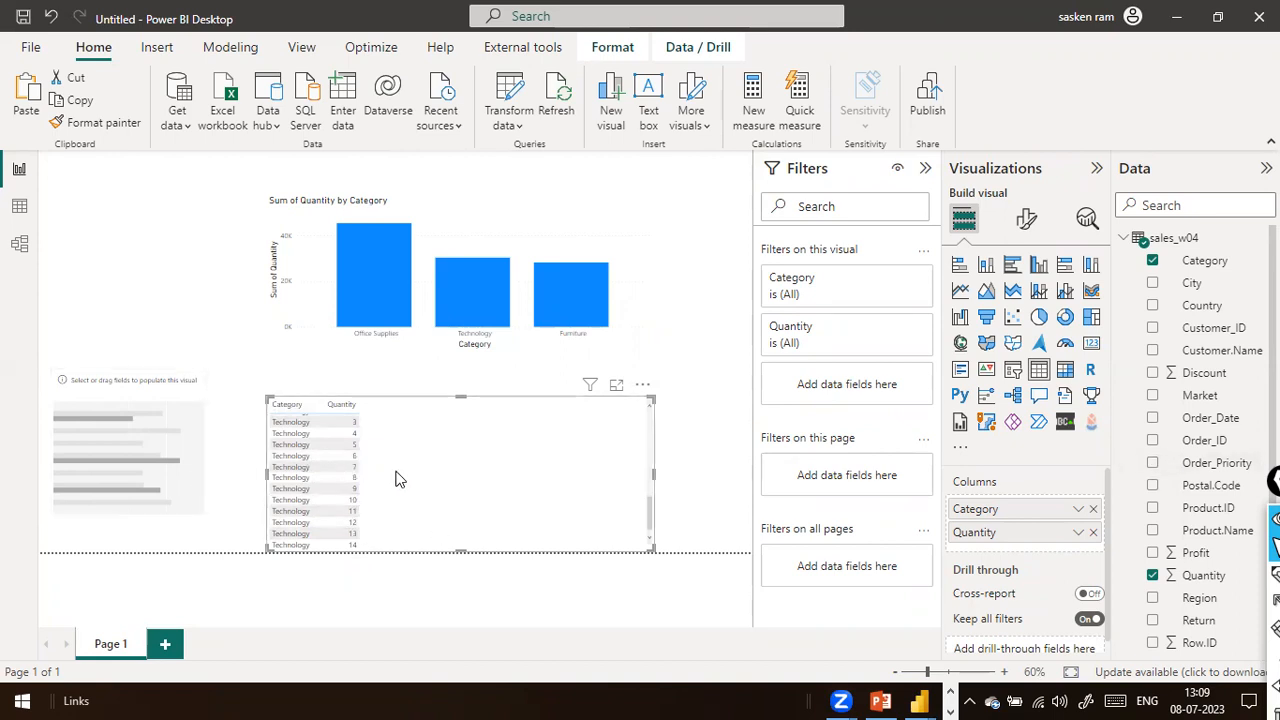
{"action": "scroll", "coordinate": [395, 479], "scroll_direction": "up", "scroll_amount": 10}
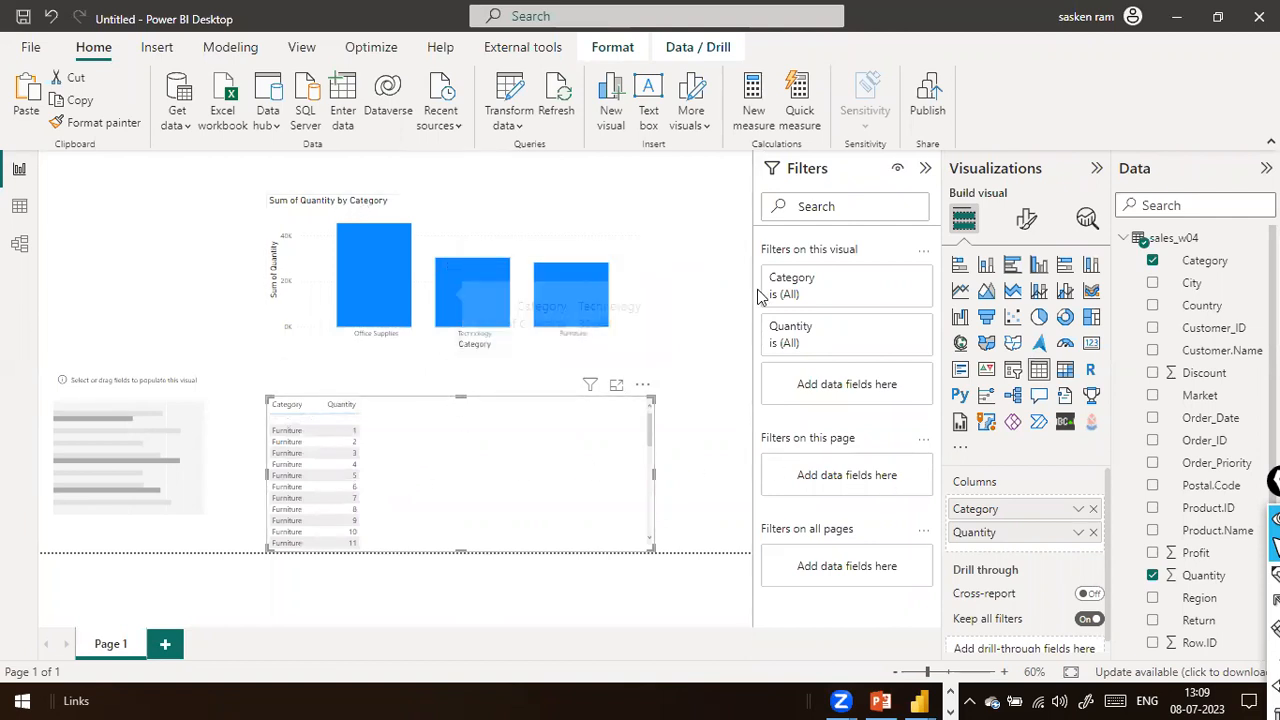
Inspect the Quantity field's column properties, including its data type and default summarization.
{"action": "mouse_move", "coordinate": [503, 268]}
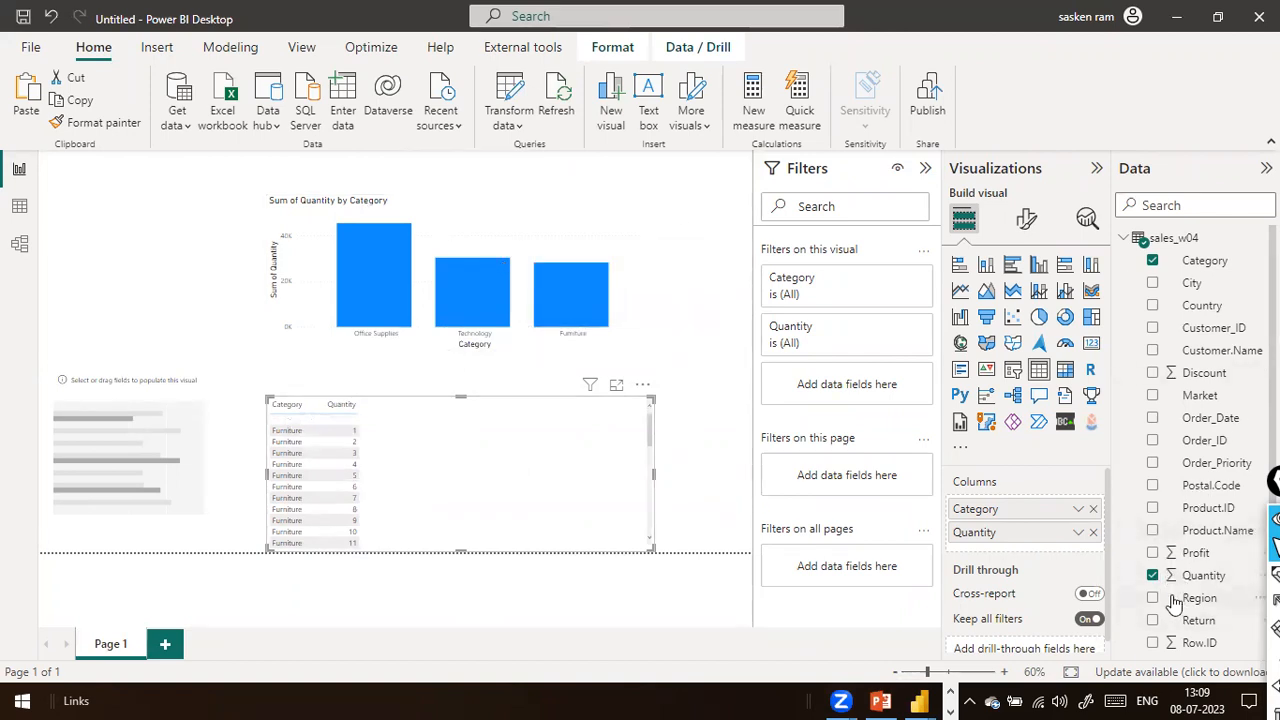
{"action": "scroll", "coordinate": [1180, 534], "scroll_direction": "down", "scroll_amount": 3}
{"action": "scroll", "coordinate": [1180, 534], "scroll_direction": "up", "scroll_amount": 3}
{"action": "left_click", "coordinate": [1205, 577]}
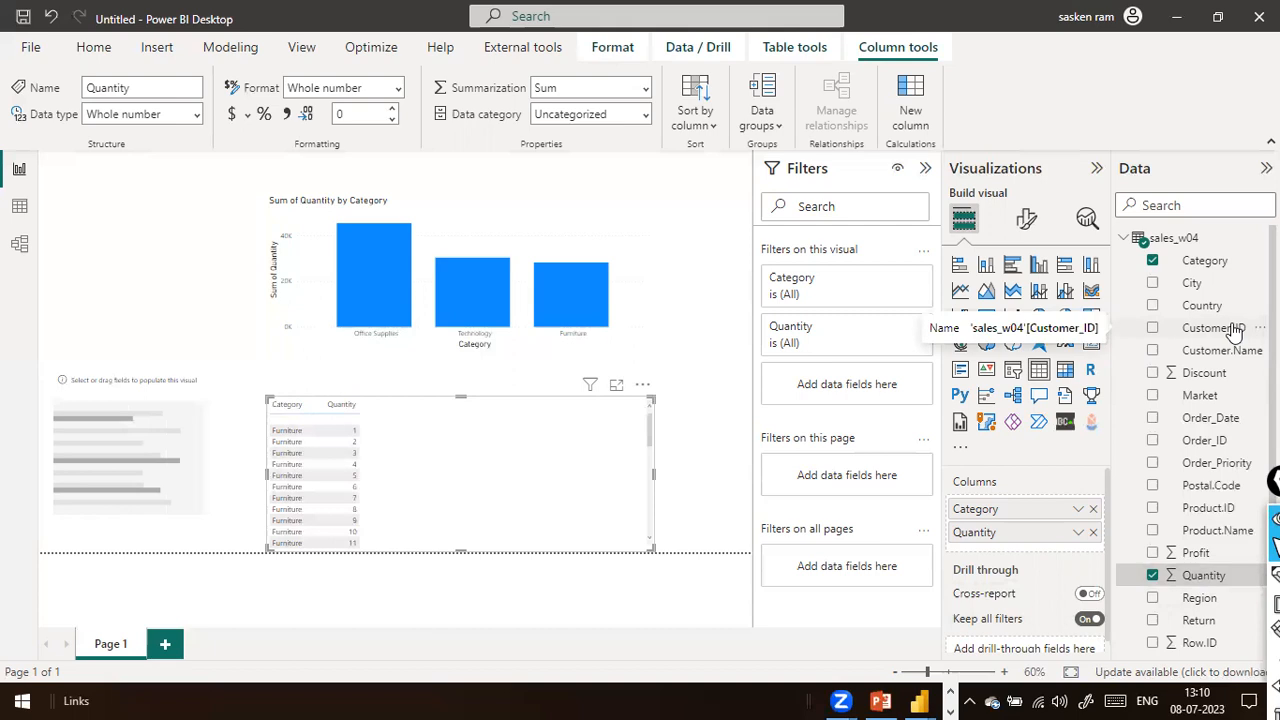
Delete the empty bar chart visual beside the table.
{"action": "left_click", "coordinate": [105, 362]}
{"action": "left_click", "coordinate": [133, 392]}
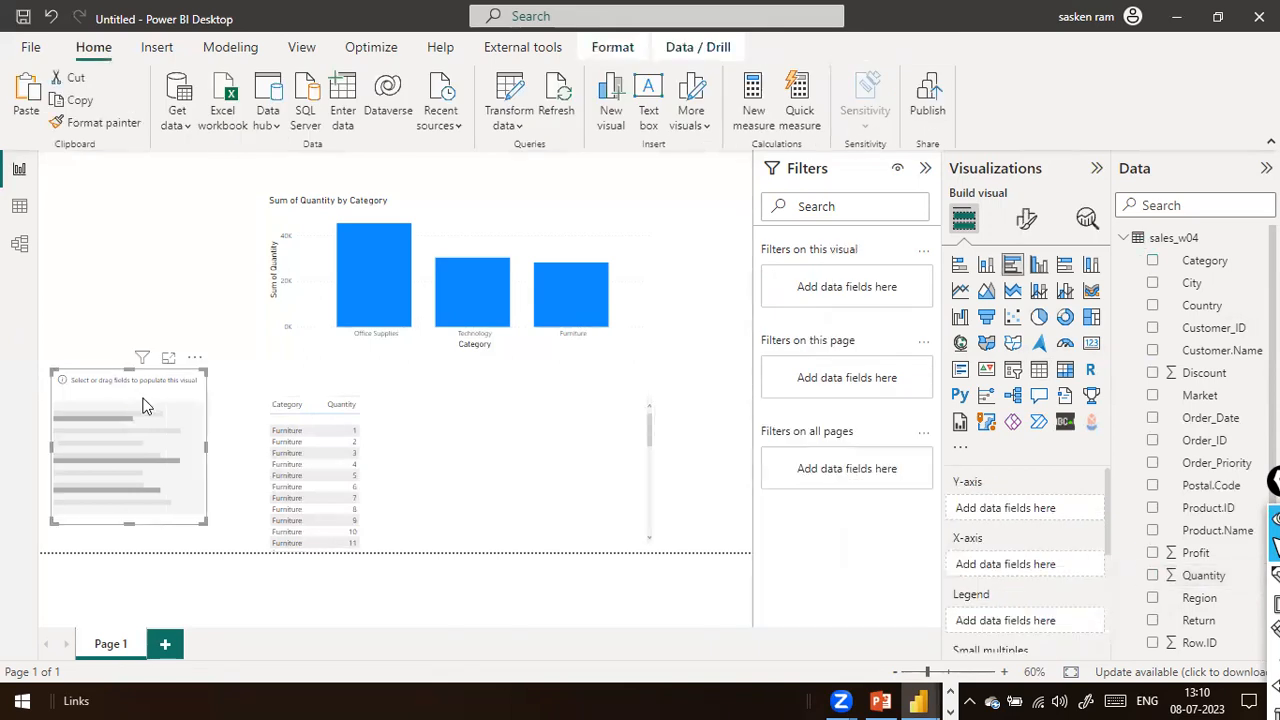
{"action": "key", "text": "Delete"}
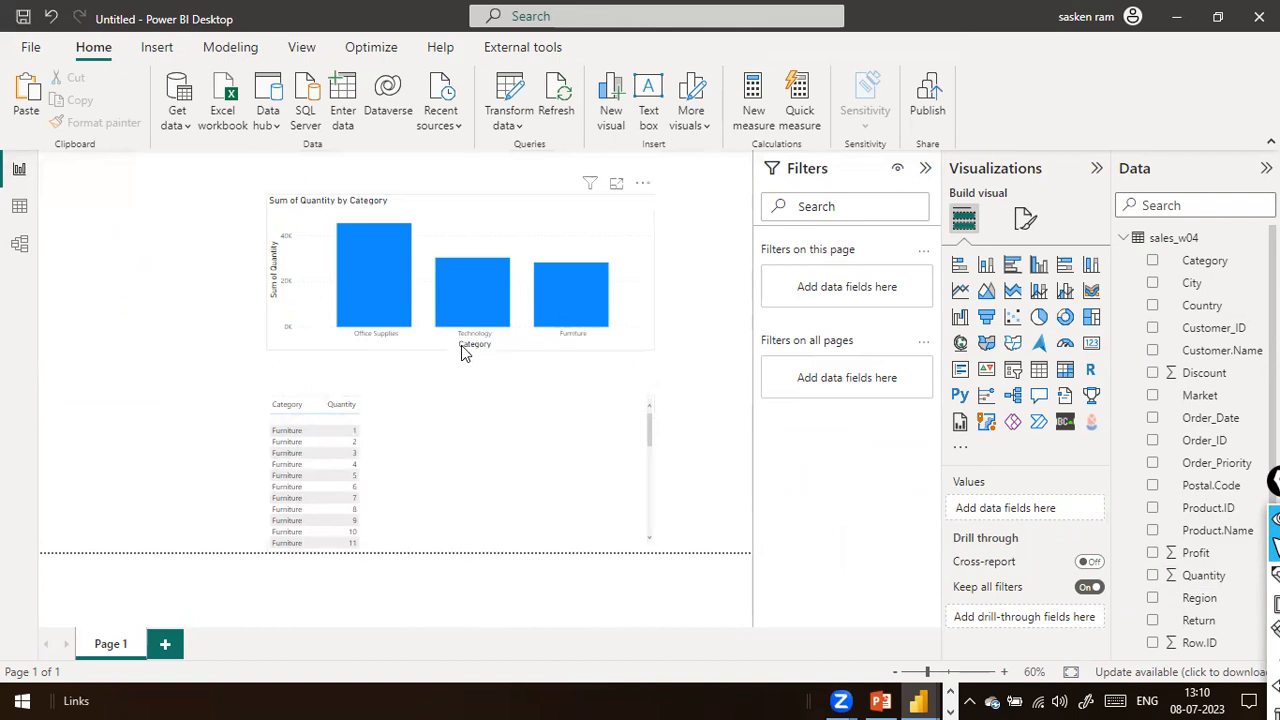
Convert the table to a clustered column chart, widened, with Quantity moved from Legend to Y-axis.
{"action": "left_click", "coordinate": [455, 455]}
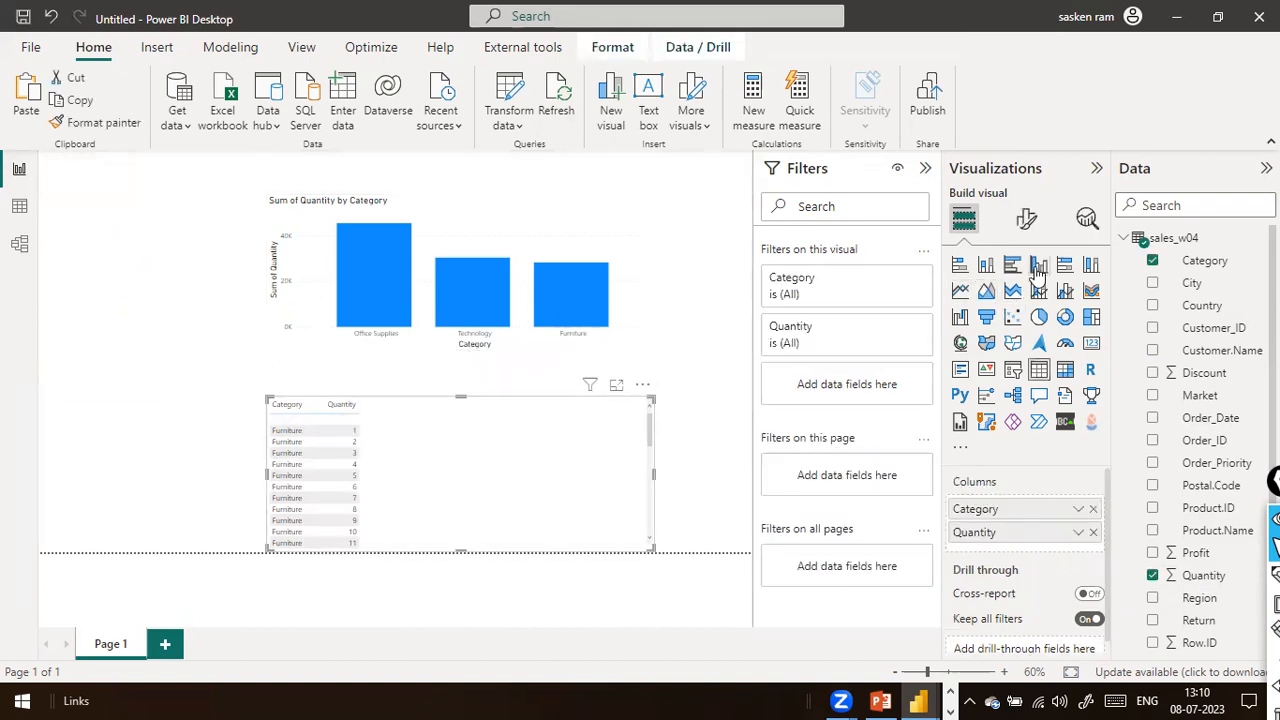
{"action": "left_click", "coordinate": [1039, 264]}
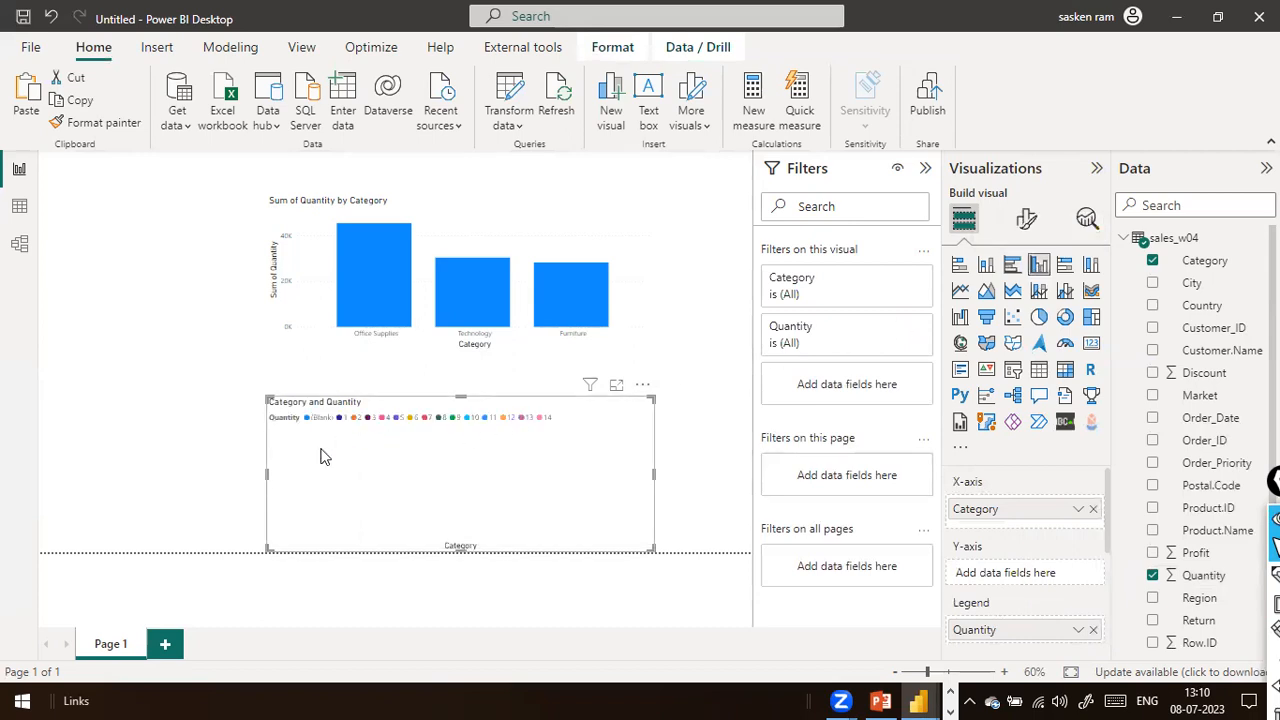
{"action": "left_click_drag", "start_coordinate": [270, 476], "coordinate": [79, 424]}
{"action": "left_click_drag", "start_coordinate": [617, 482], "coordinate": [629, 459]}
{"action": "left_click_drag", "start_coordinate": [1033, 638], "coordinate": [1022, 580]}
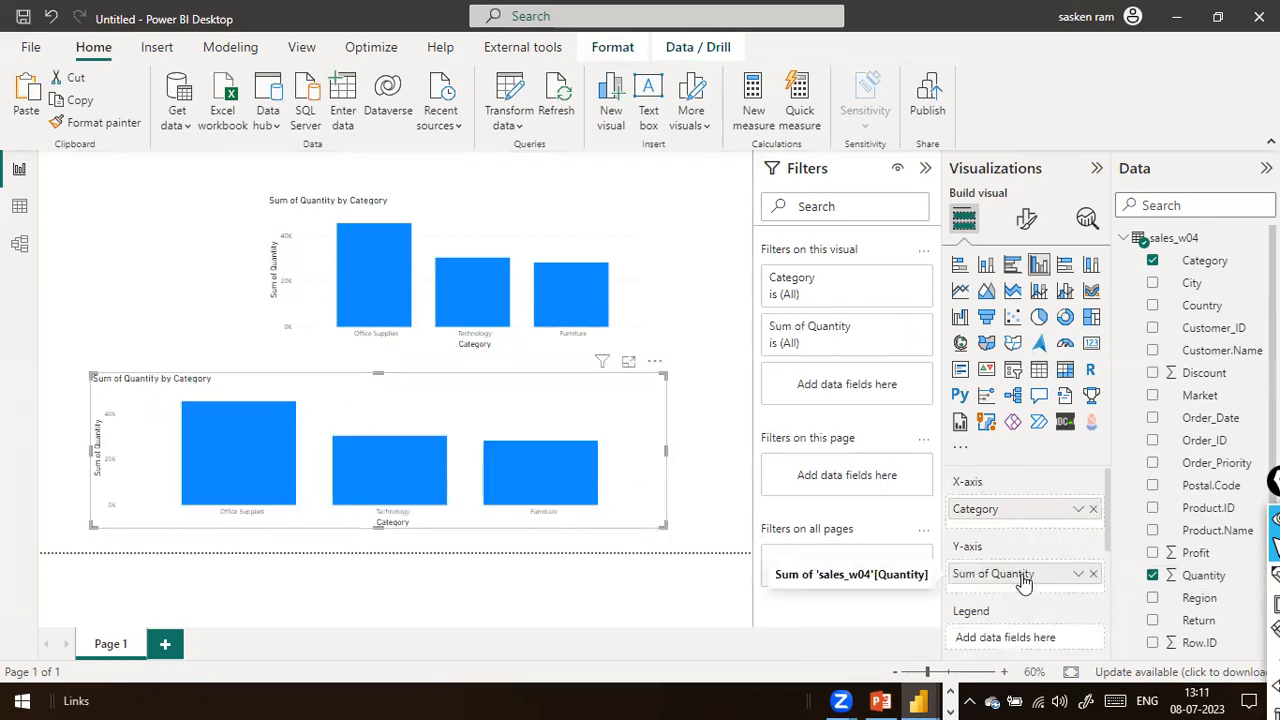
Examine the aggregation options for Sum of Quantity on the Y-axis of both column charts.
{"action": "left_click", "coordinate": [1079, 573]}
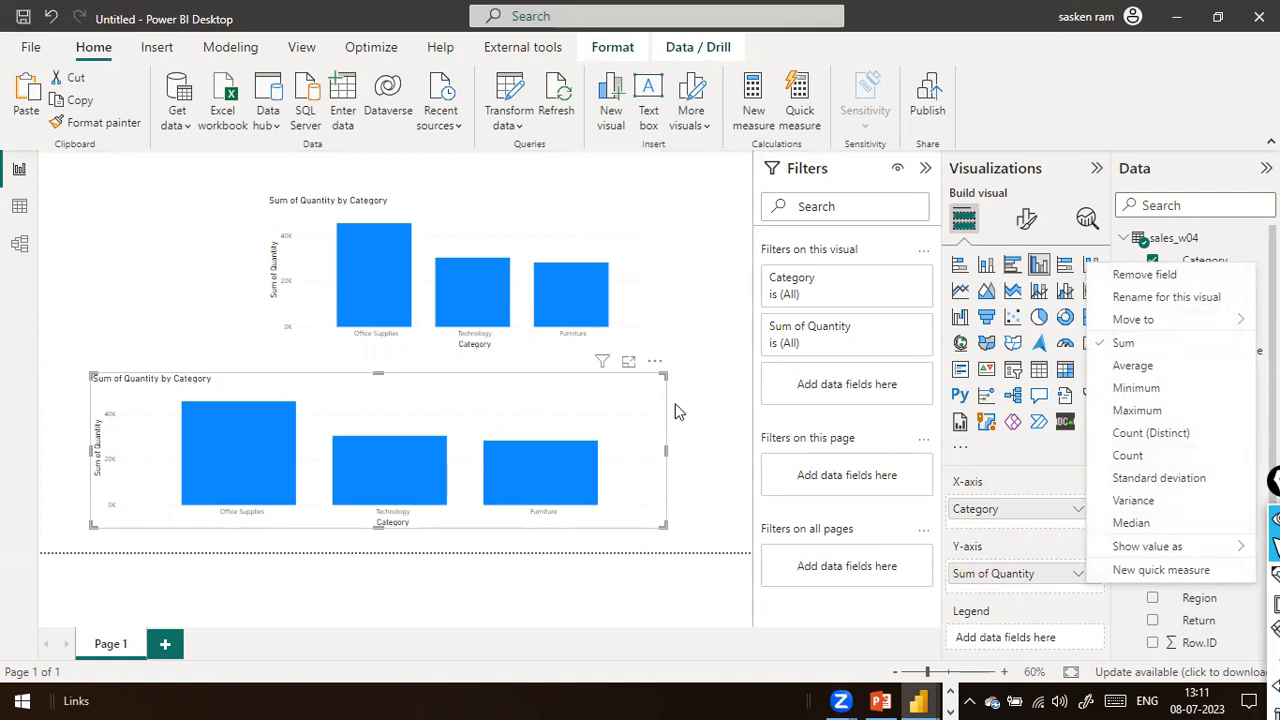
{"action": "left_click", "coordinate": [507, 240]}
{"action": "left_click", "coordinate": [538, 409]}
{"action": "left_click", "coordinate": [572, 258]}
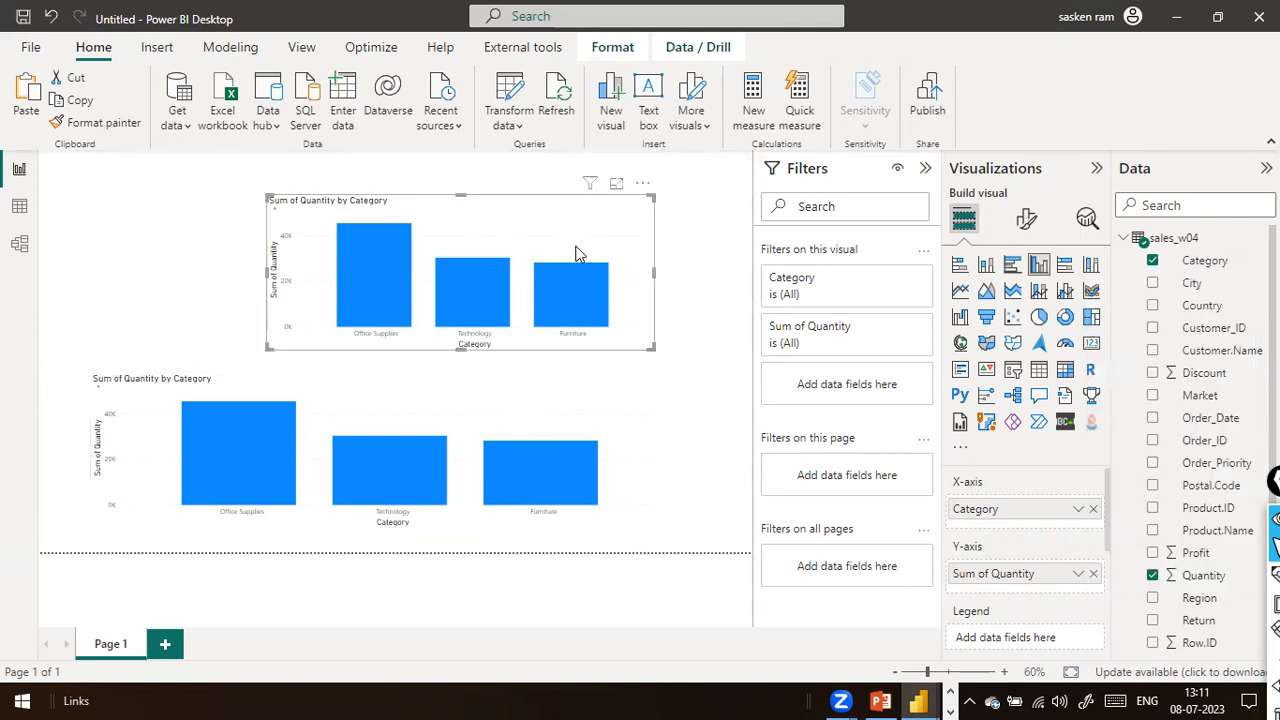
{"action": "left_click", "coordinate": [1078, 573]}
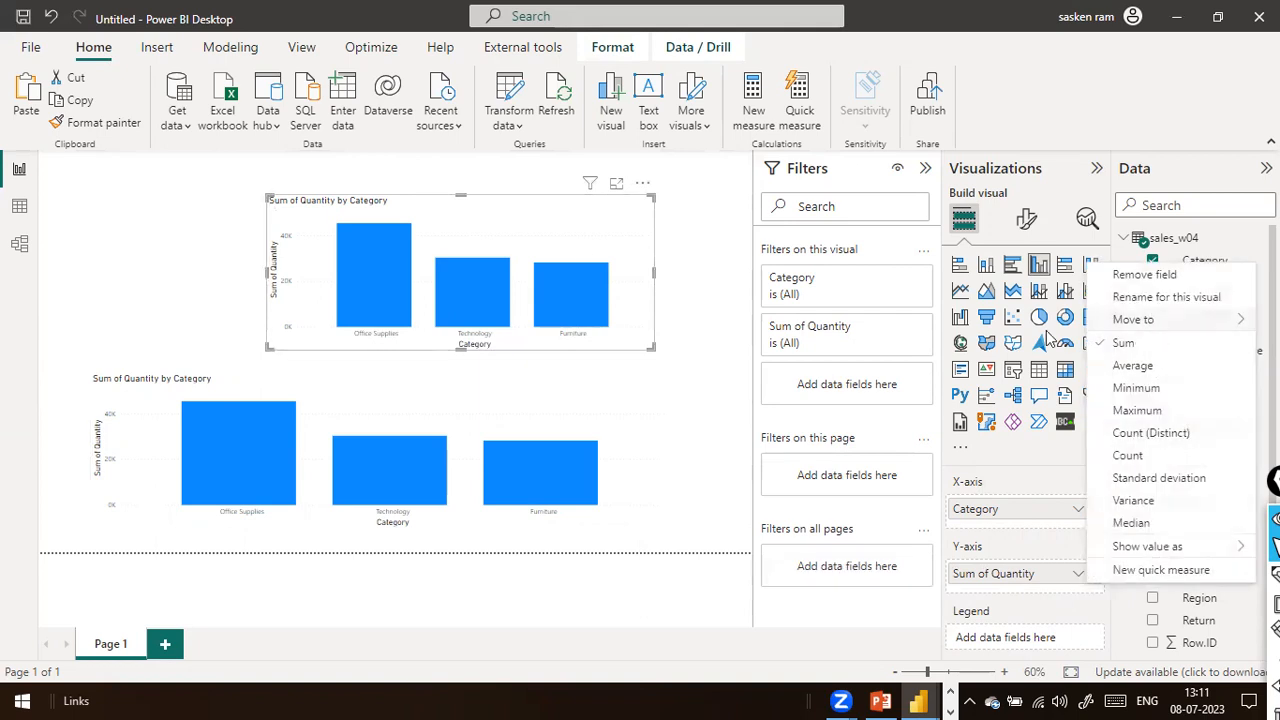
{"action": "left_click", "coordinate": [686, 281]}
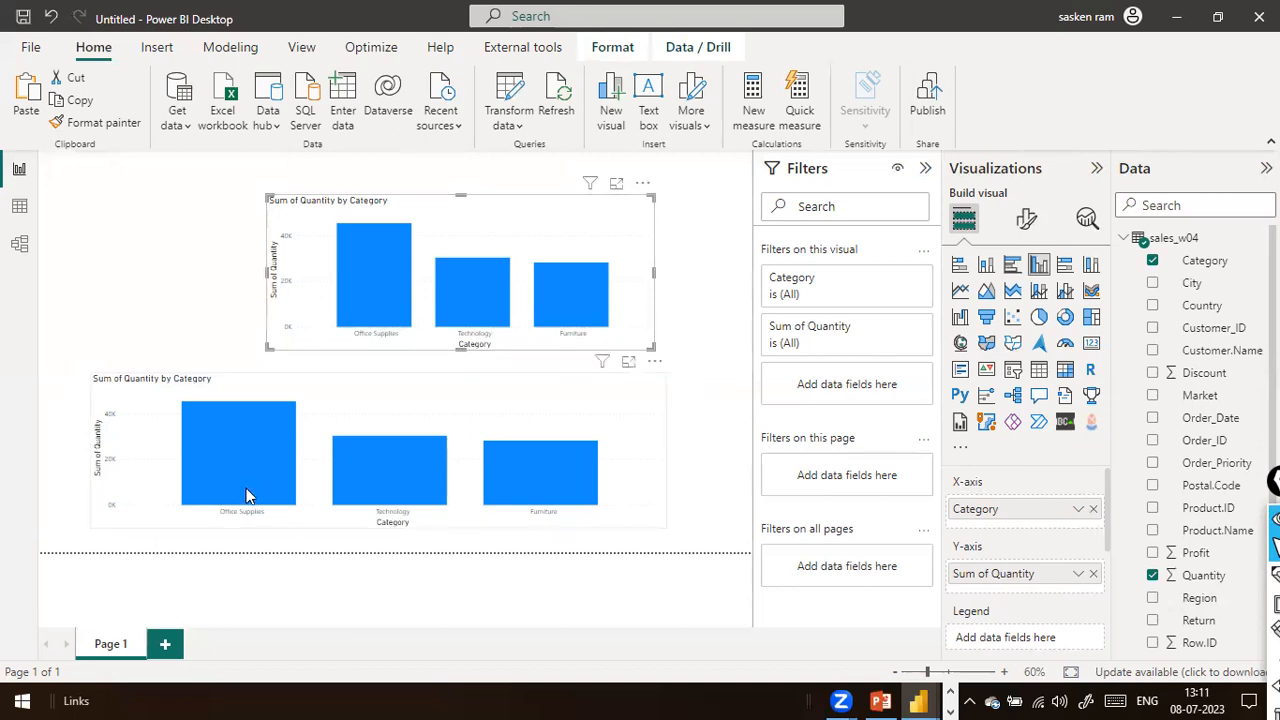
Reposition the lower column chart and convert it to a table with Quantity set to Don't summarize.
{"action": "left_click_drag", "start_coordinate": [637, 468], "coordinate": [673, 460]}
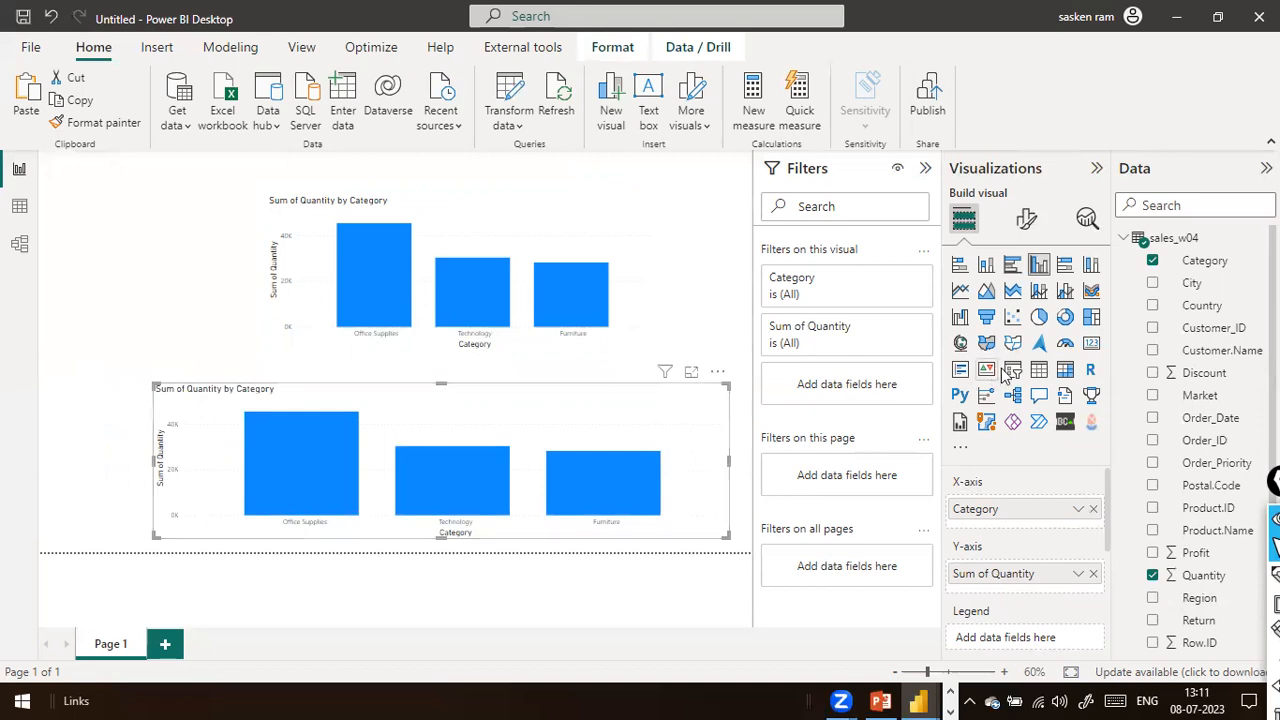
{"action": "left_click", "coordinate": [1039, 369]}
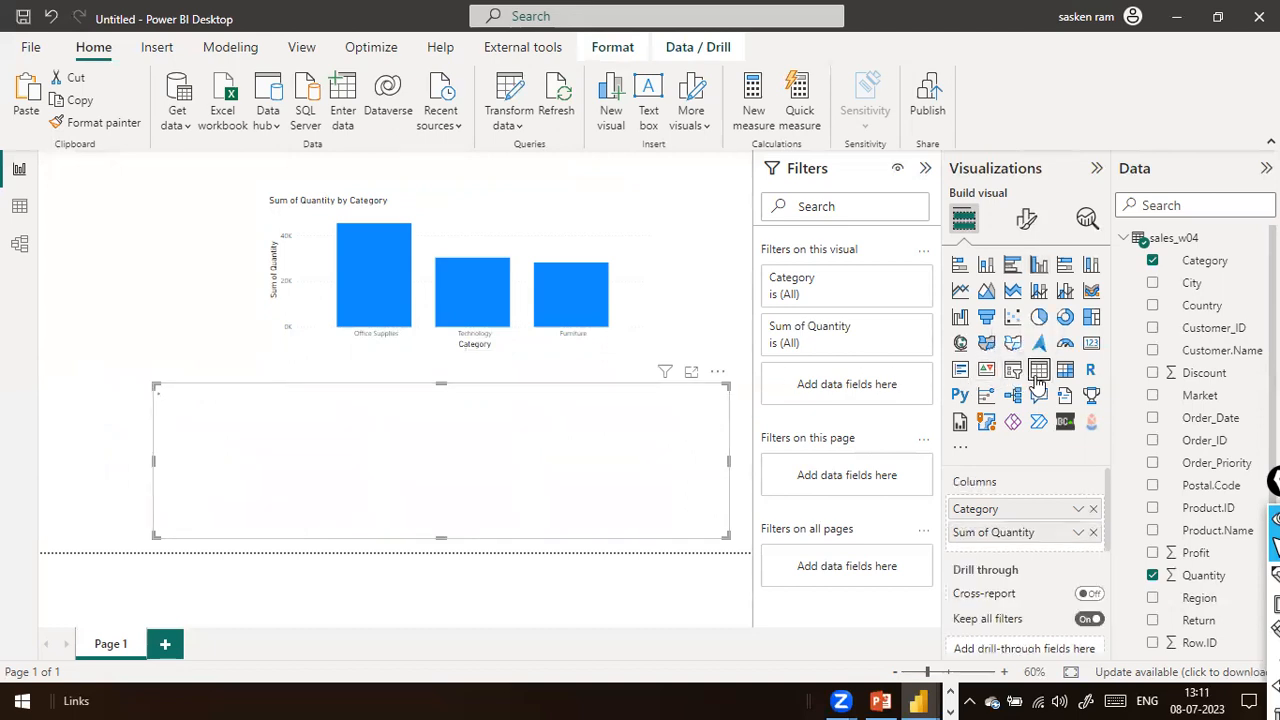
{"action": "left_click", "coordinate": [1078, 532]}
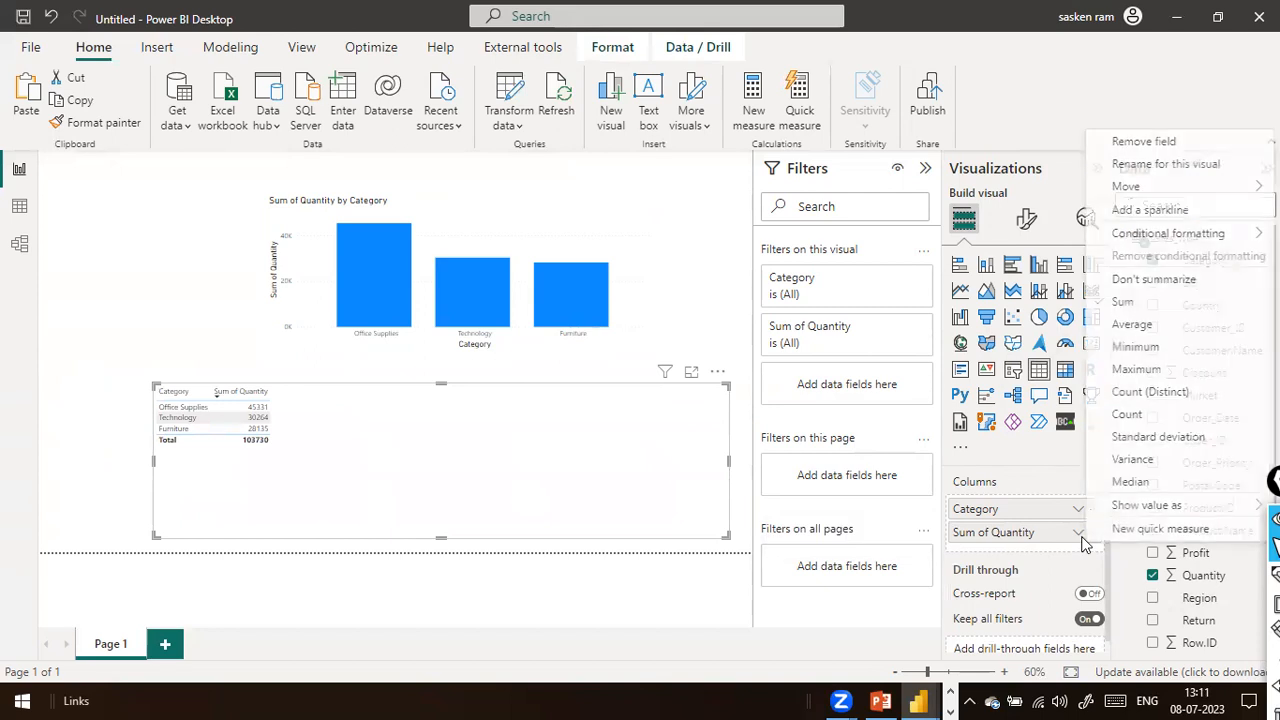
{"action": "left_click", "coordinate": [1150, 280]}
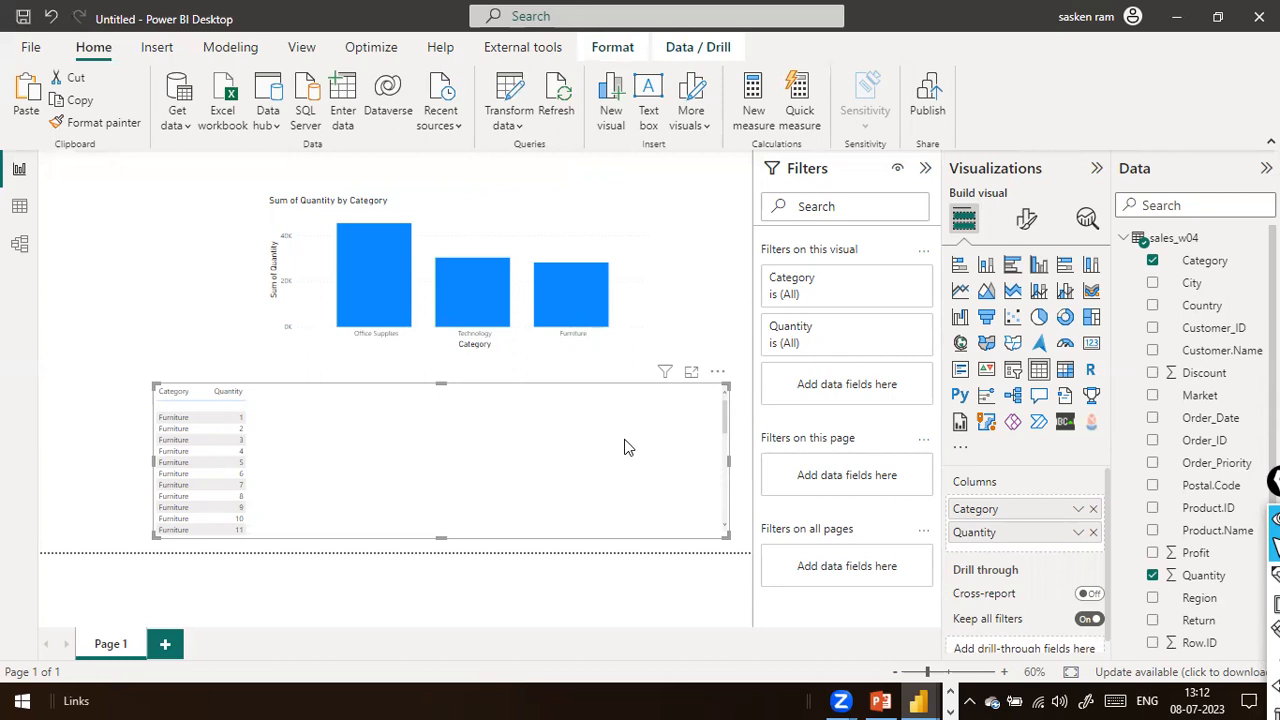
Select the Category column in Data view and point a red arrow at its distinct-value count.
{"action": "left_click", "coordinate": [525, 212]}
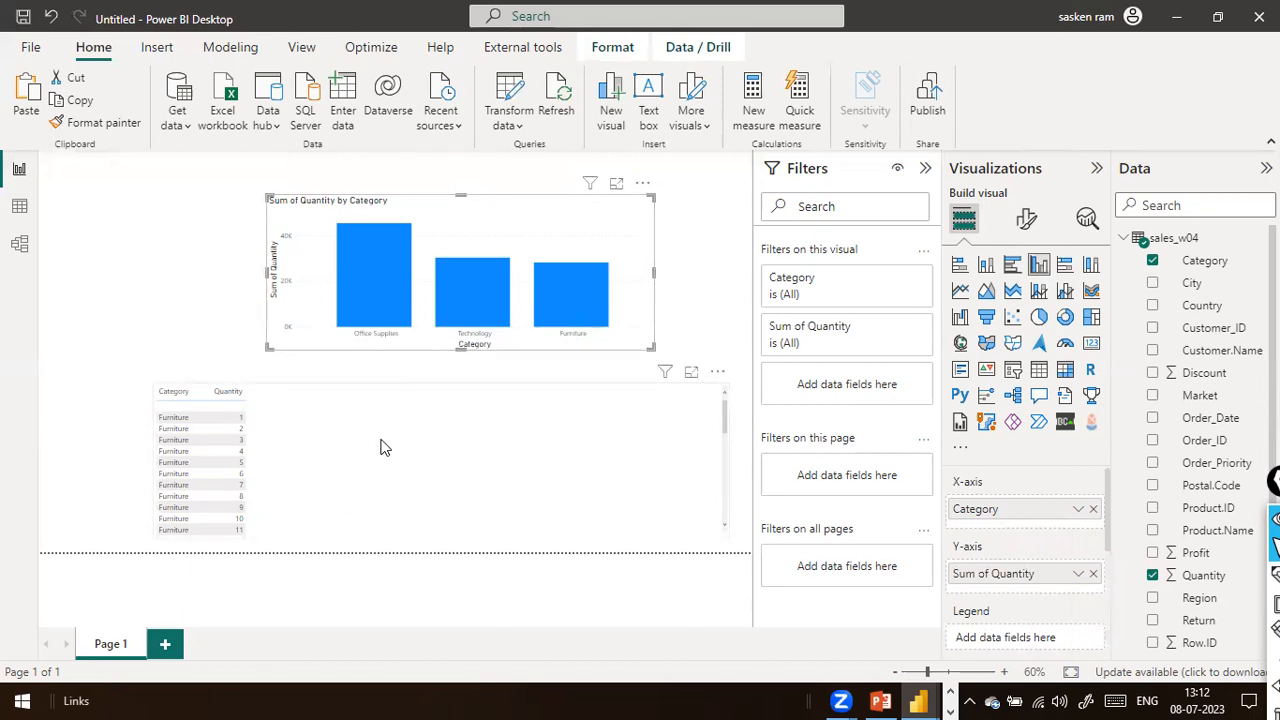
{"action": "left_click", "coordinate": [60, 207]}
{"action": "left_click", "coordinate": [19, 205]}
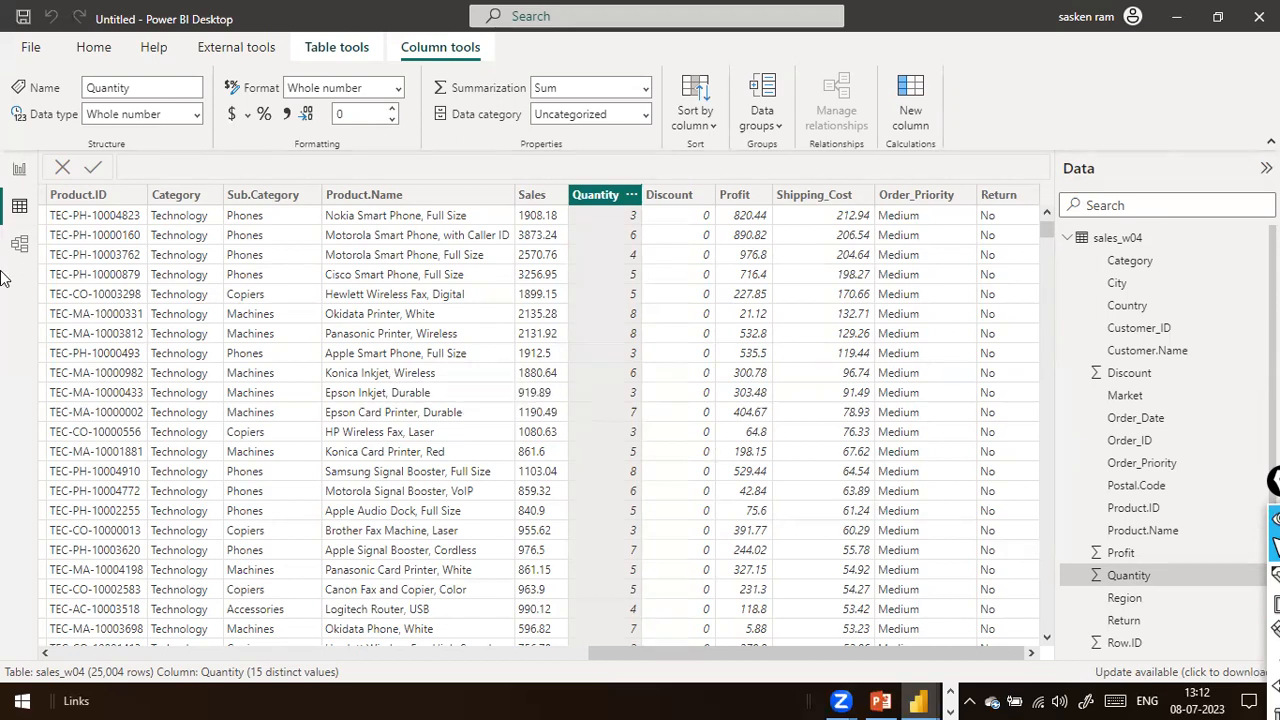
{"action": "left_click", "coordinate": [178, 198]}
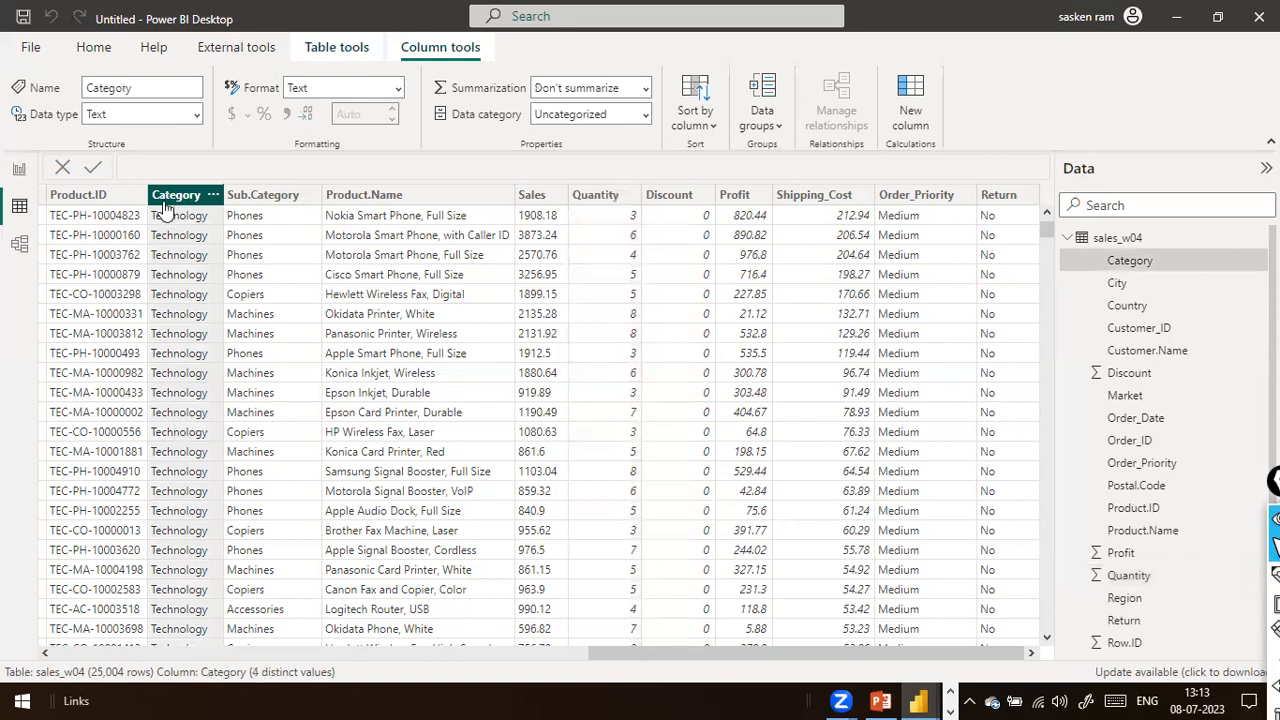
{"action": "mouse_move", "coordinate": [237, 550]}
{"action": "left_mouse_down"}
{"action": "mouse_move", "coordinate": [277, 548]}
{"action": "mouse_move", "coordinate": [285, 650]}
{"action": "left_mouse_up"}
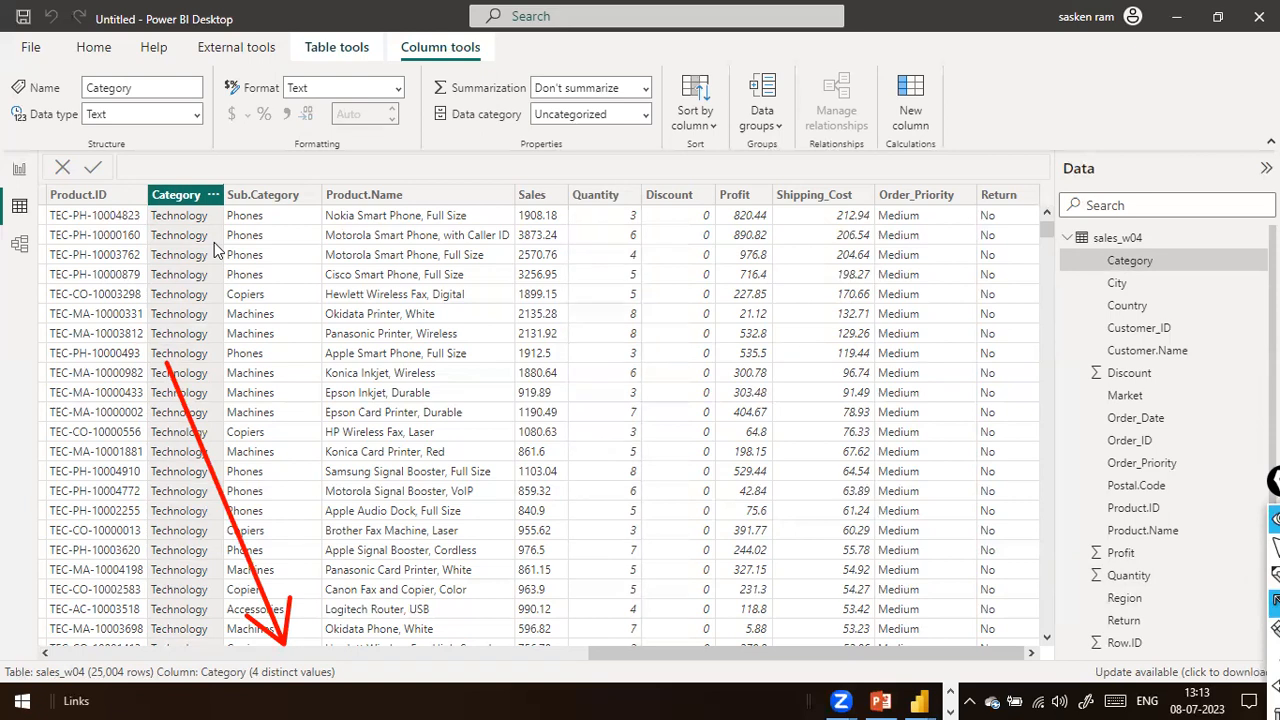
Filter the Category column to only its blank value and inspect the remaining rows across all columns.
{"action": "key", "text": "ctrl+shift+2"}
{"action": "left_click", "coordinate": [215, 200]}
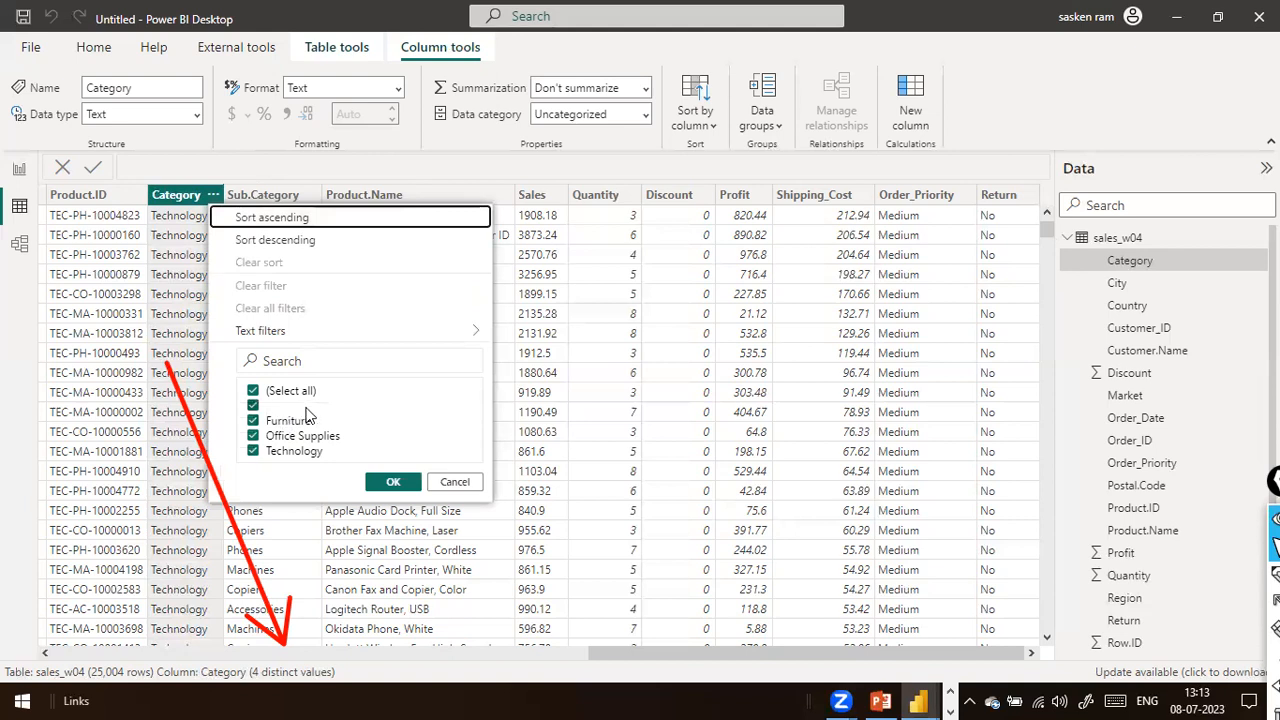
{"action": "left_click", "coordinate": [254, 406]}
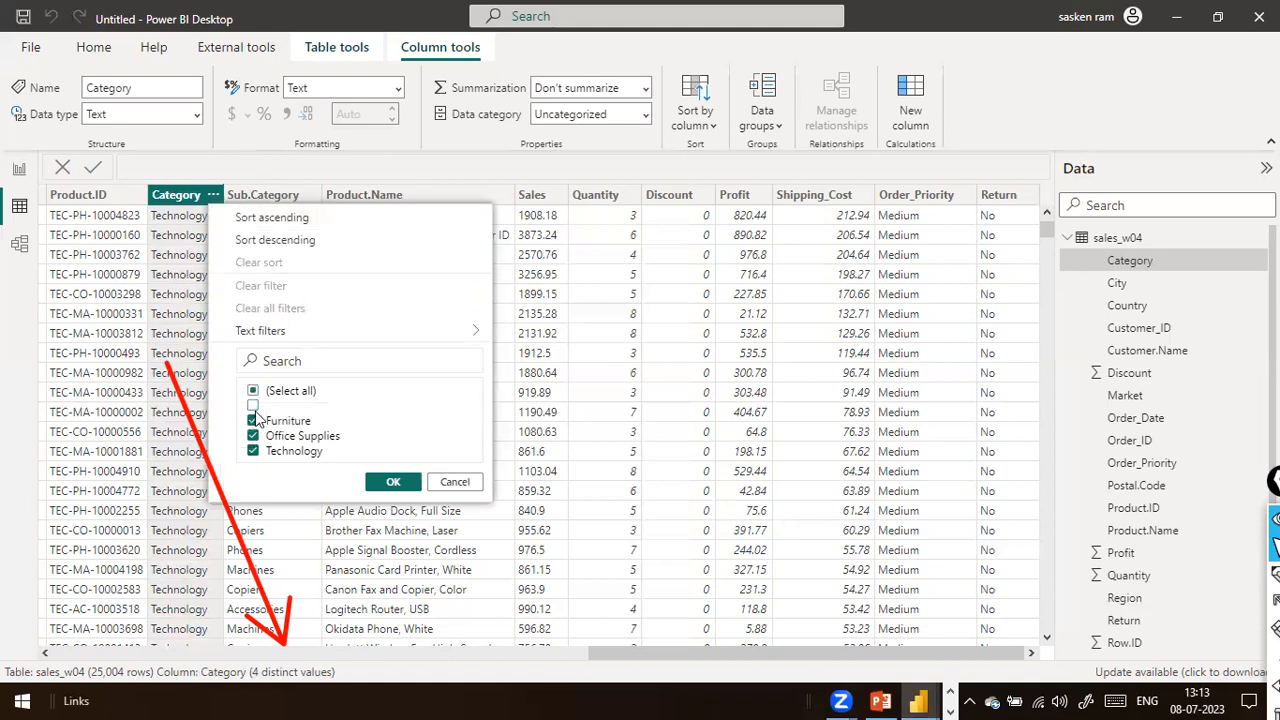
{"action": "left_click", "coordinate": [254, 395]}
{"action": "left_click", "coordinate": [254, 406]}
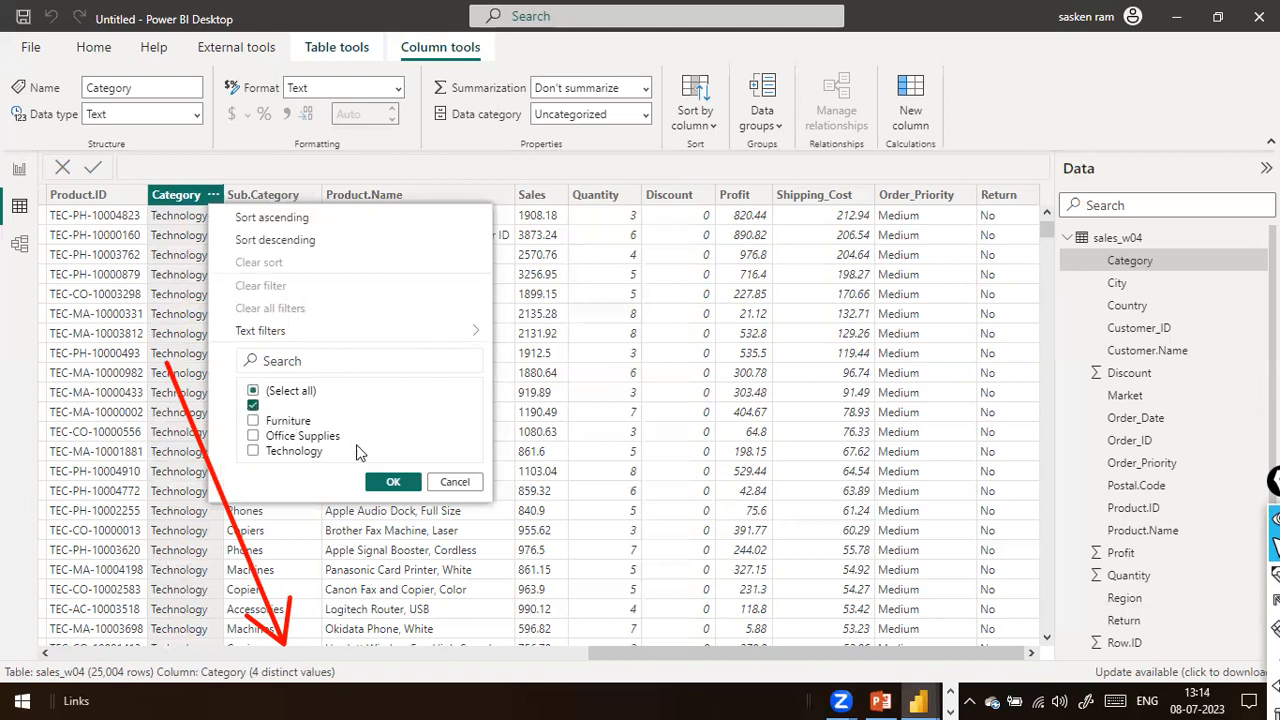
{"action": "left_click", "coordinate": [384, 485]}
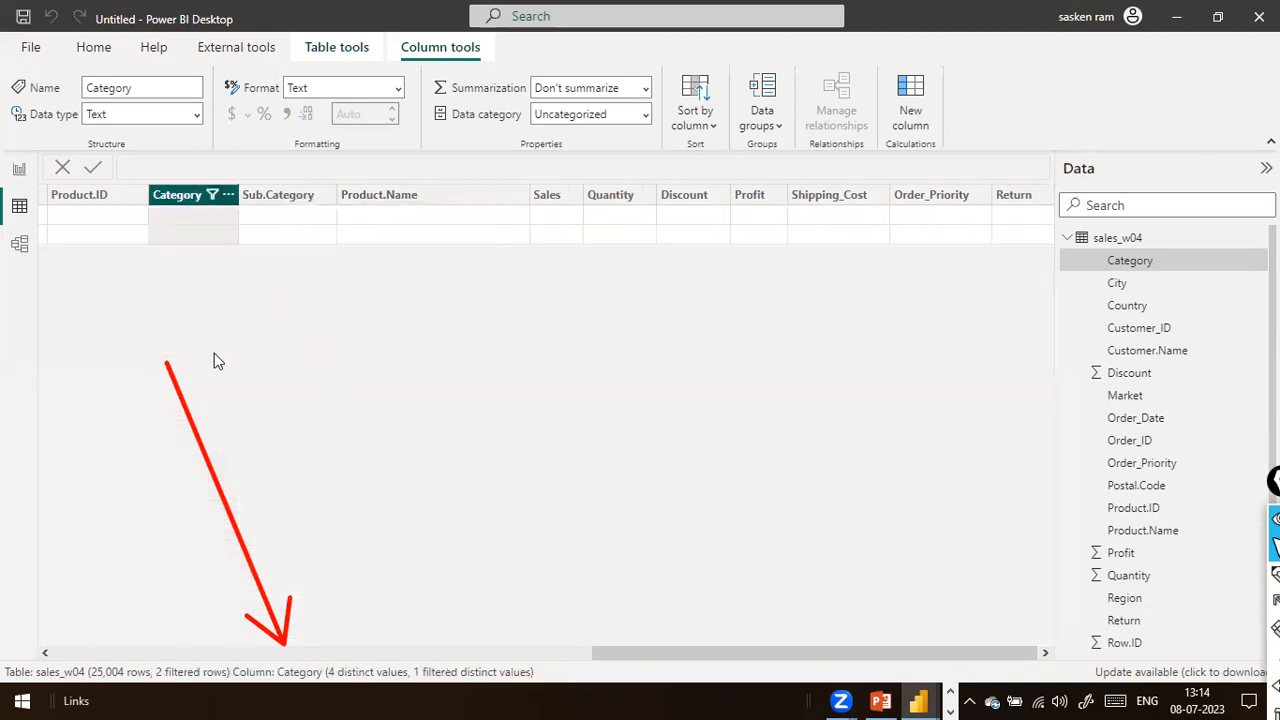
{"action": "left_click_drag", "start_coordinate": [620, 652], "coordinate": [3, 540]}
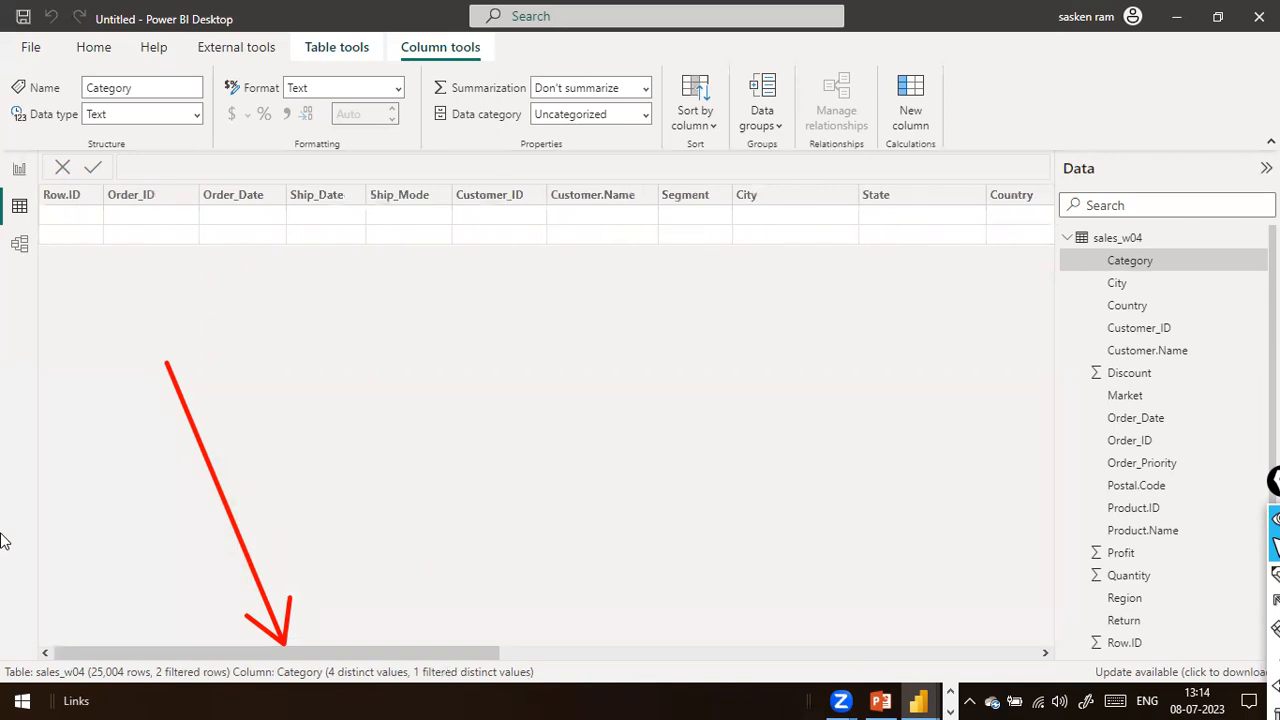
{"action": "left_click_drag", "start_coordinate": [94, 653], "coordinate": [223, 654]}
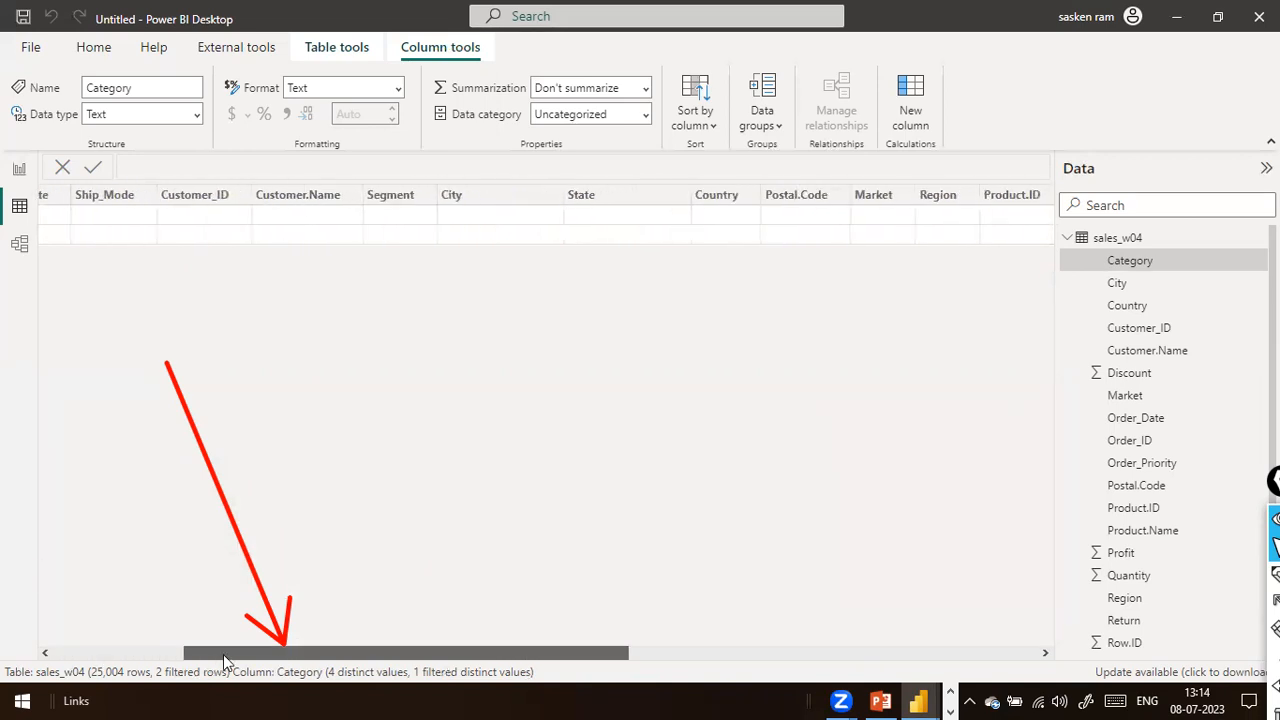
{"action": "left_click_drag", "start_coordinate": [223, 654], "coordinate": [452, 663]}
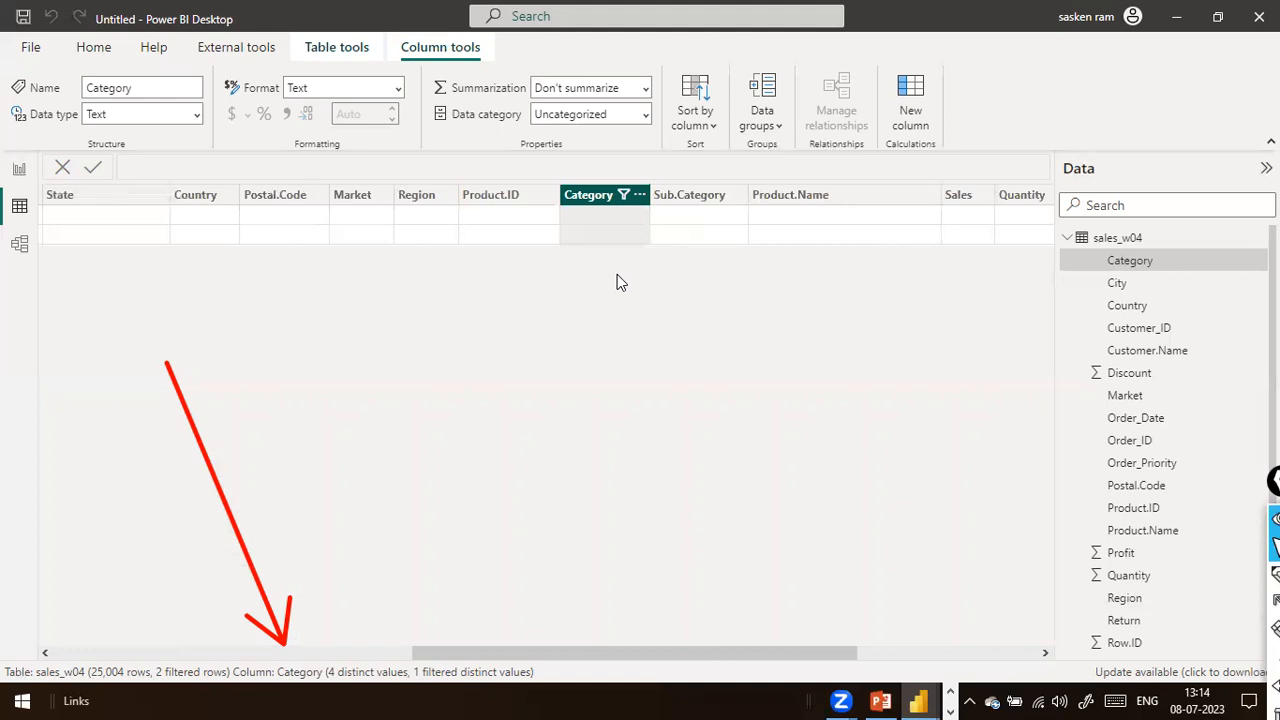
Reselect all values in the Category filter to restore the full table.
{"action": "left_click", "coordinate": [639, 197]}
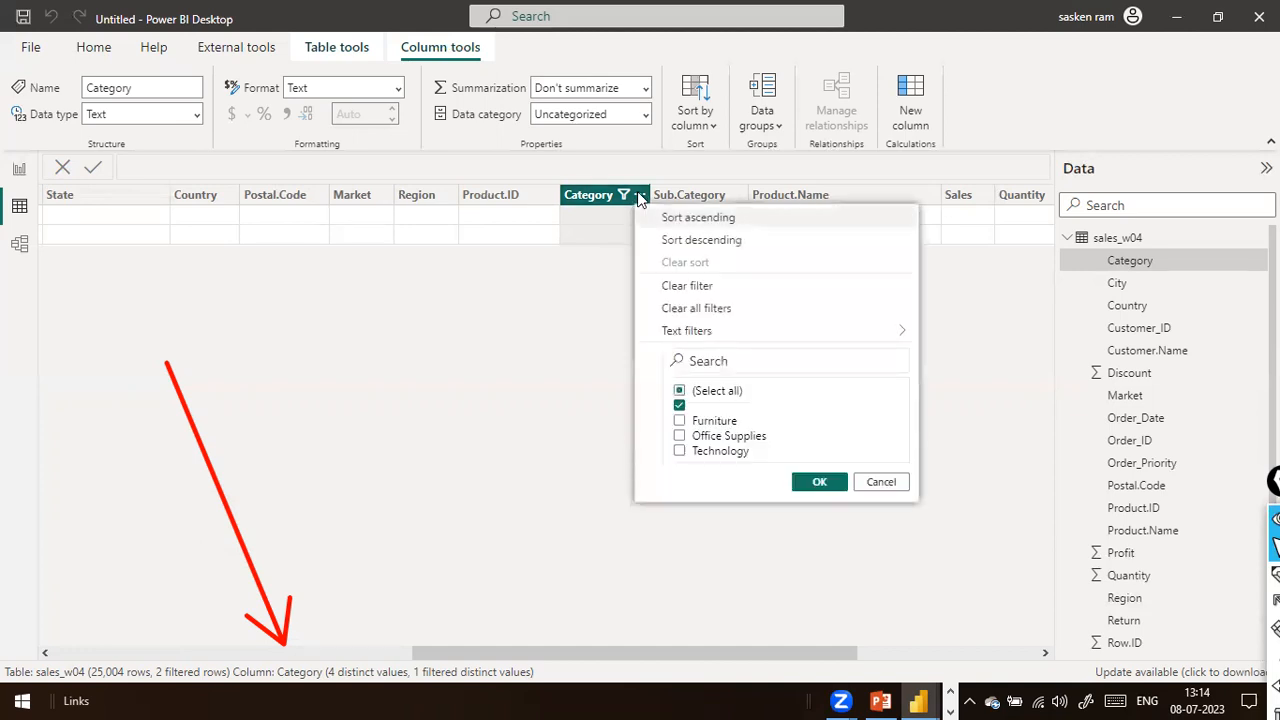
{"action": "left_click", "coordinate": [680, 406]}
{"action": "left_click", "coordinate": [681, 393]}
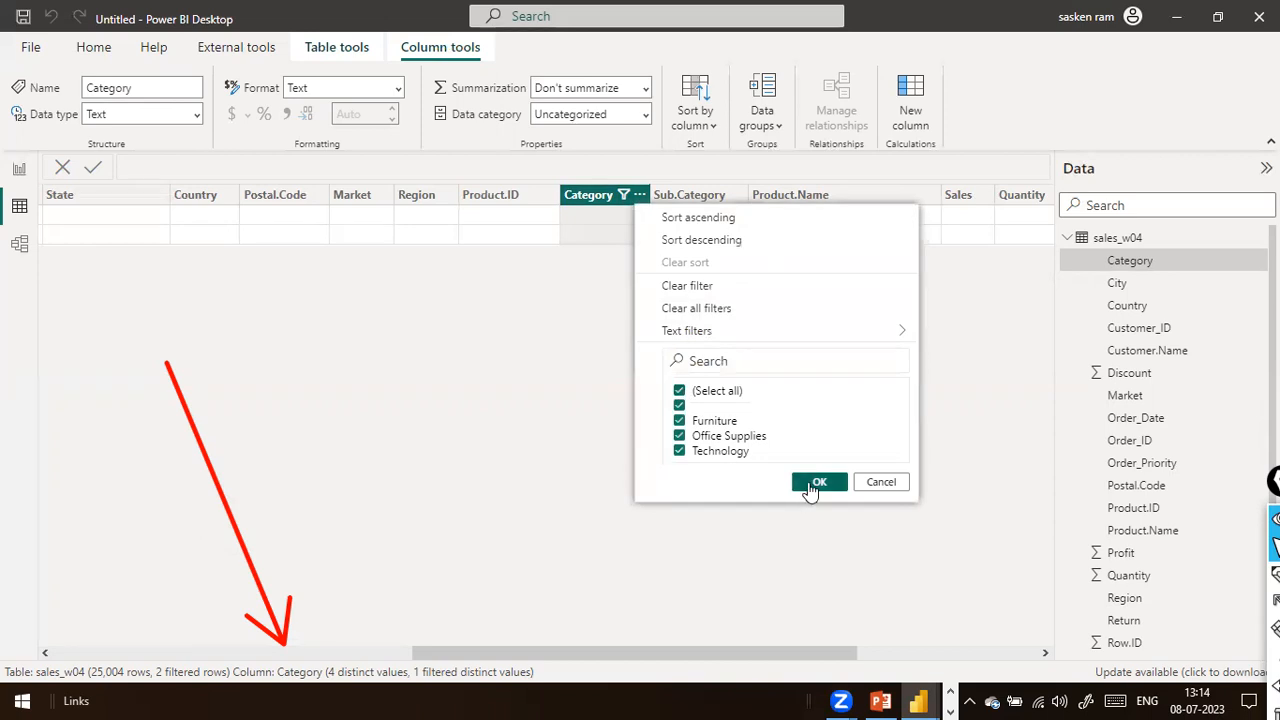
{"action": "left_click", "coordinate": [816, 483]}
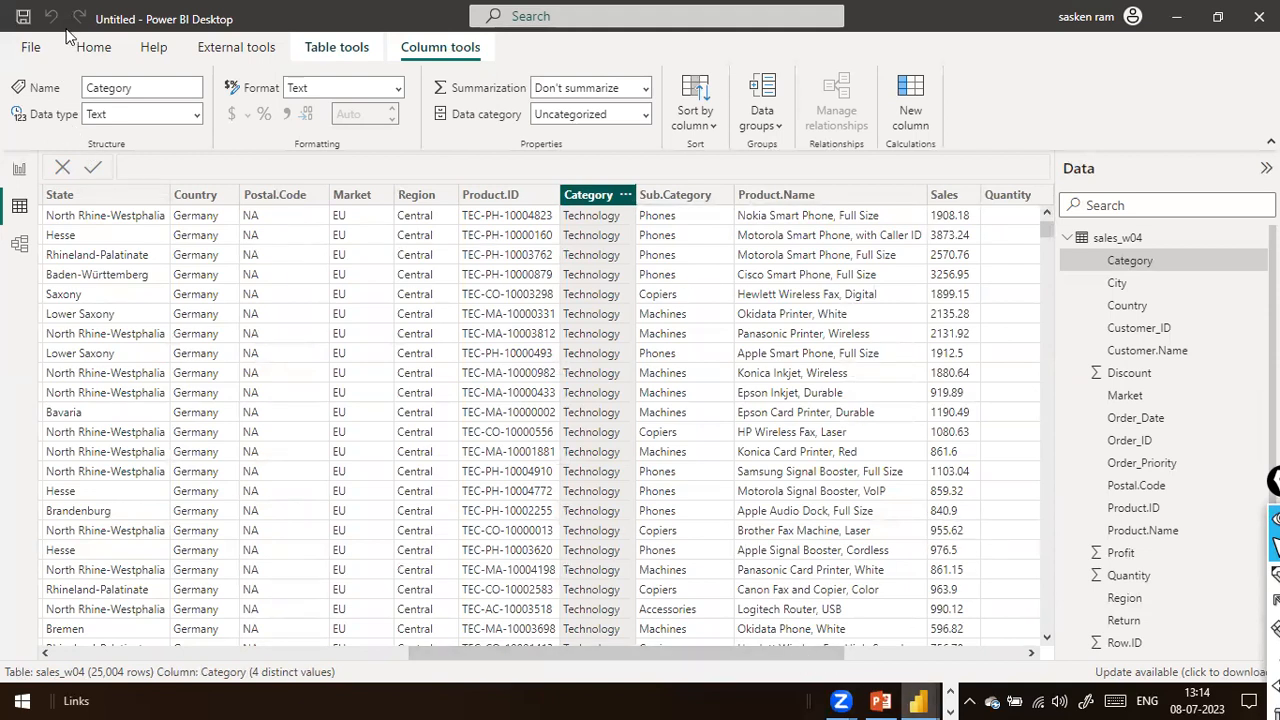
Open the Power Query Editor for the sales_w04 data with Transform data.
{"action": "left_click", "coordinate": [93, 47]}
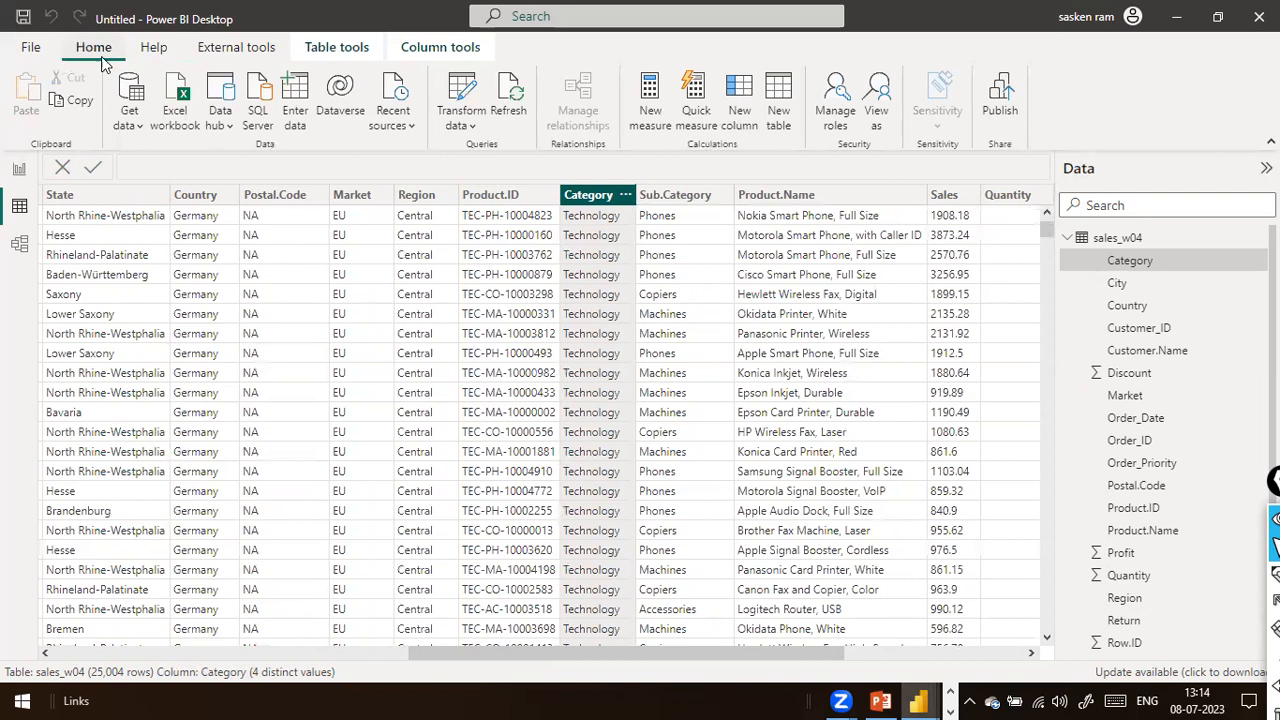
{"action": "left_click", "coordinate": [476, 130]}
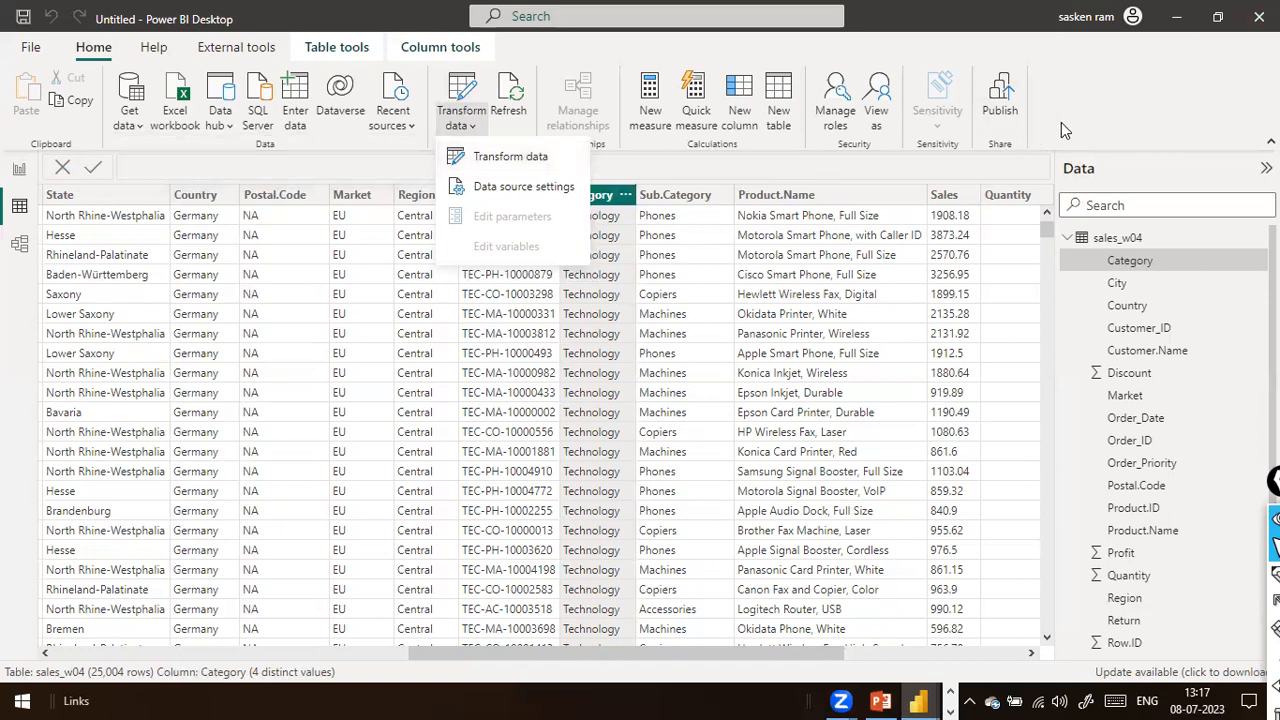
{"action": "left_click", "coordinate": [510, 157]}
Rename the Product.Name column to "Product Name" directly in the Data view, replacing the dot with spaces.
{"action": "scroll", "coordinate": [883, 655], "scroll_direction": "right", "scroll_amount": 5}
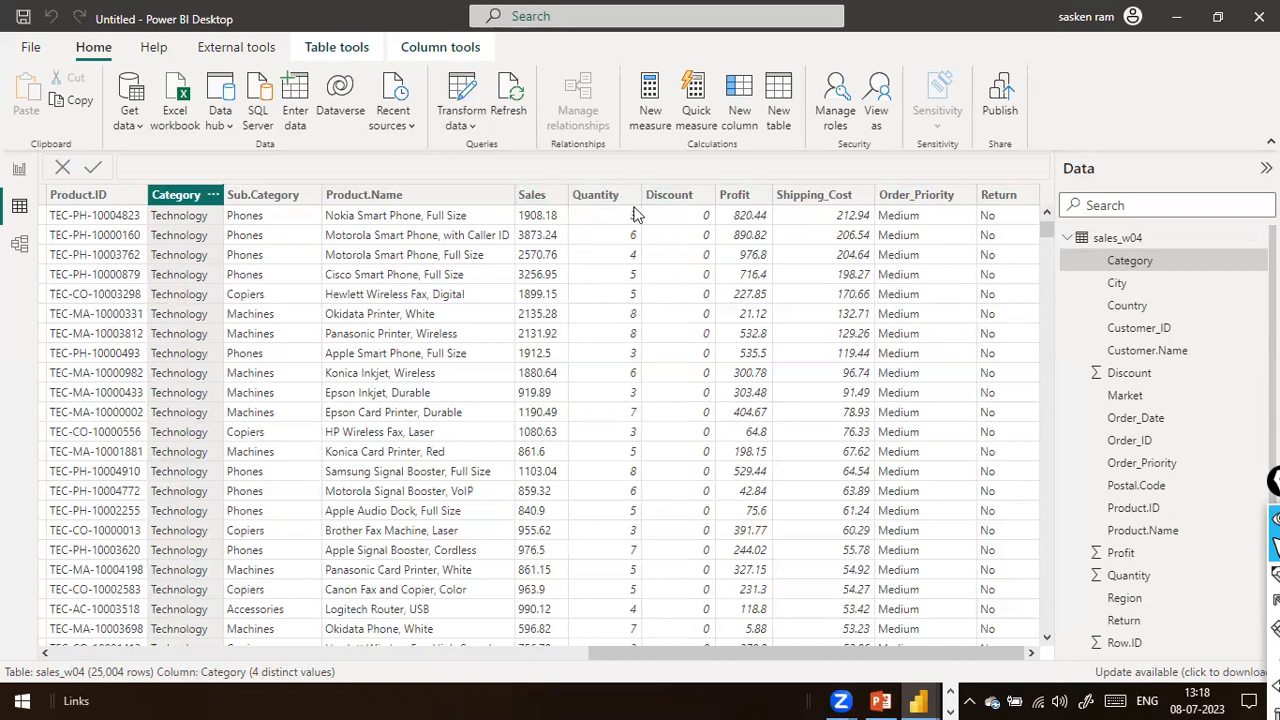
{"action": "left_click", "coordinate": [531, 195]}
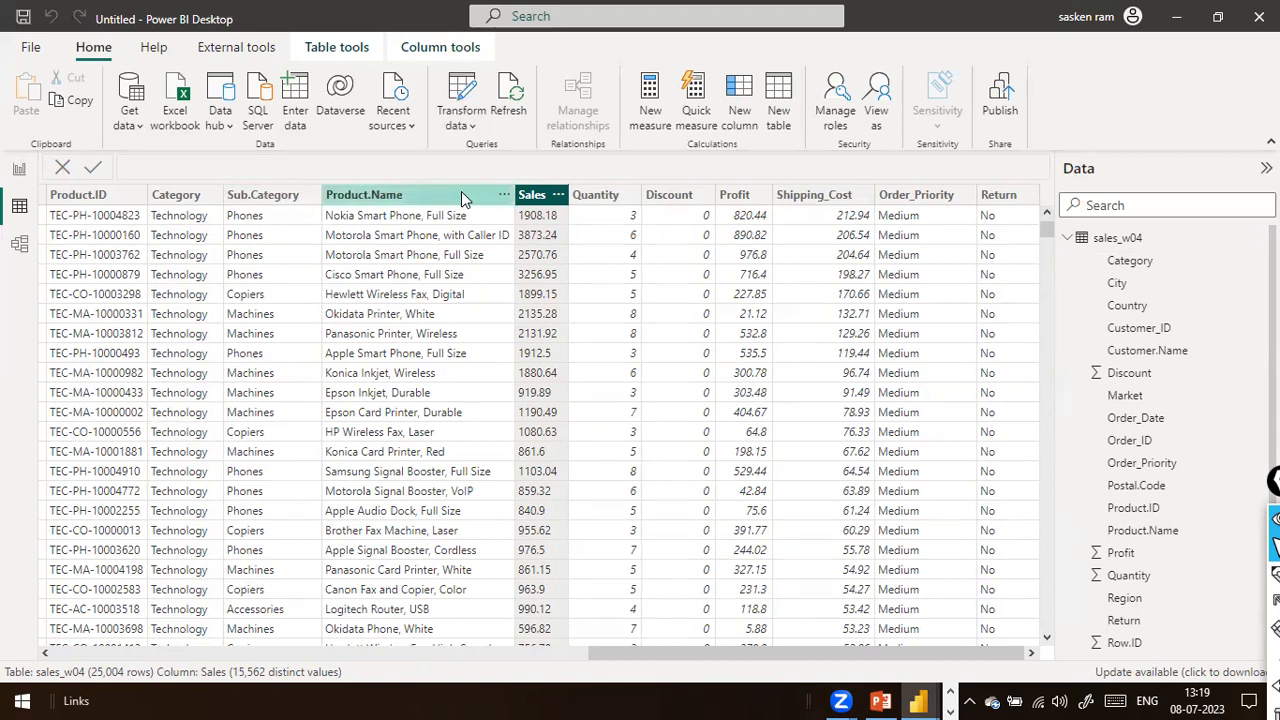
{"action": "left_click", "coordinate": [422, 195]}
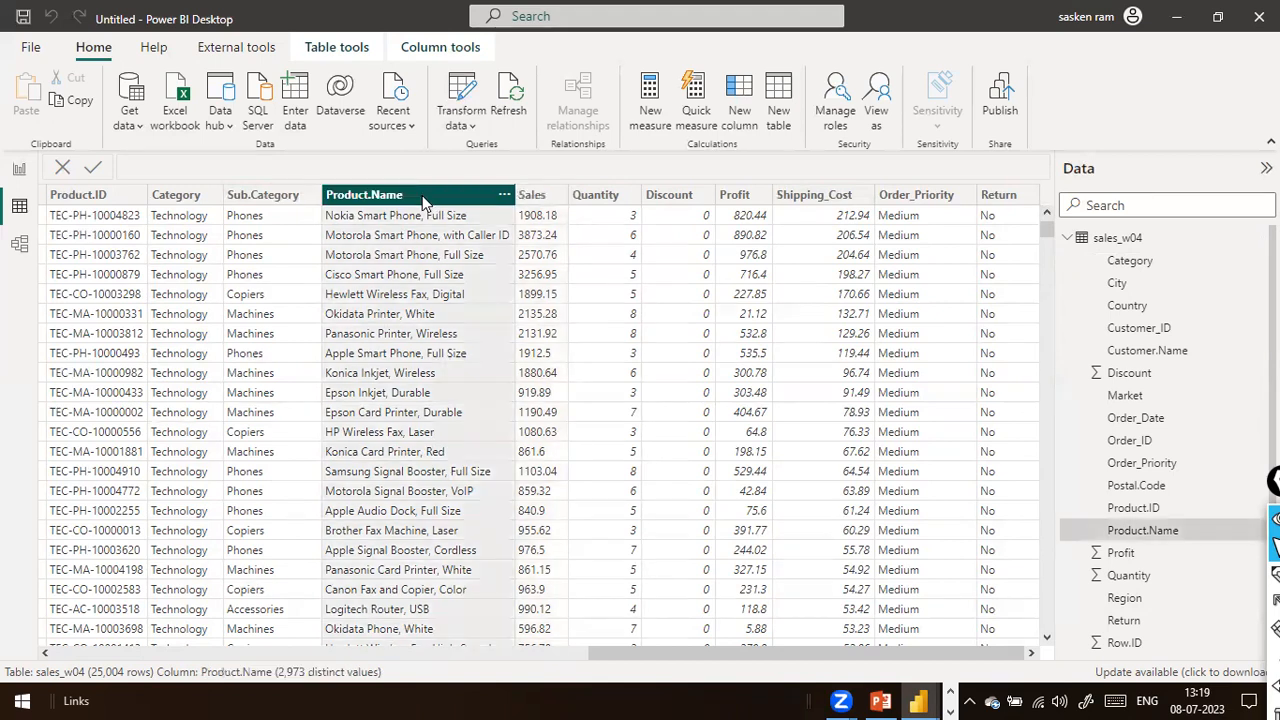
{"action": "double_click", "coordinate": [404, 195]}
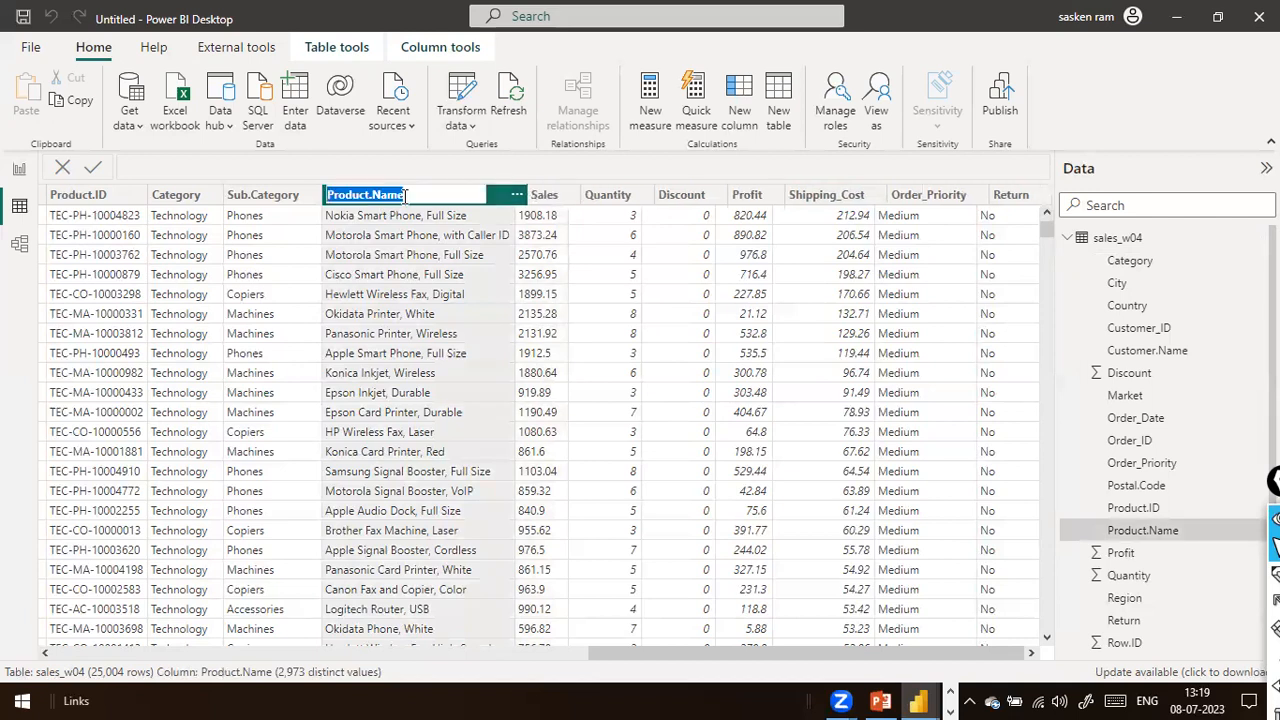
{"action": "left_click", "coordinate": [478, 197]}
{"action": "key", "text": "Left"}
{"action": "key", "text": "Left"}
{"action": "key", "text": "Left"}
{"action": "key", "text": "Delete"}
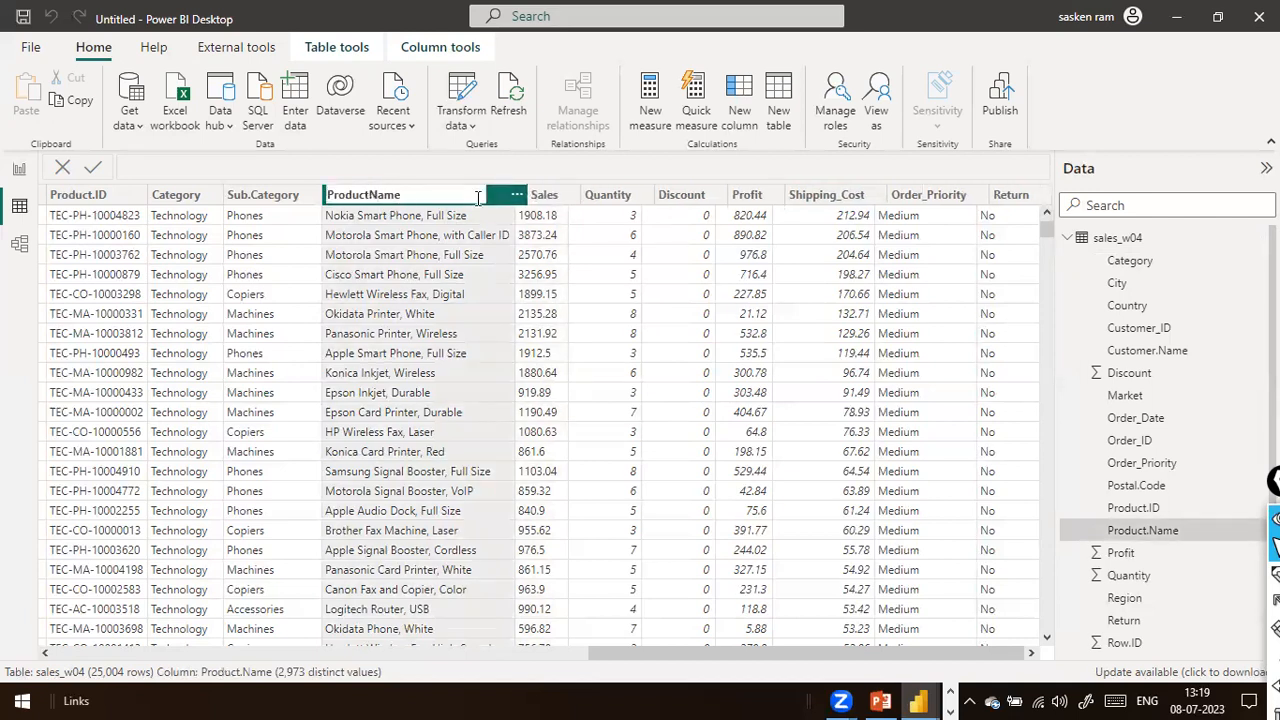
{"action": "key", "text": "Escape"}
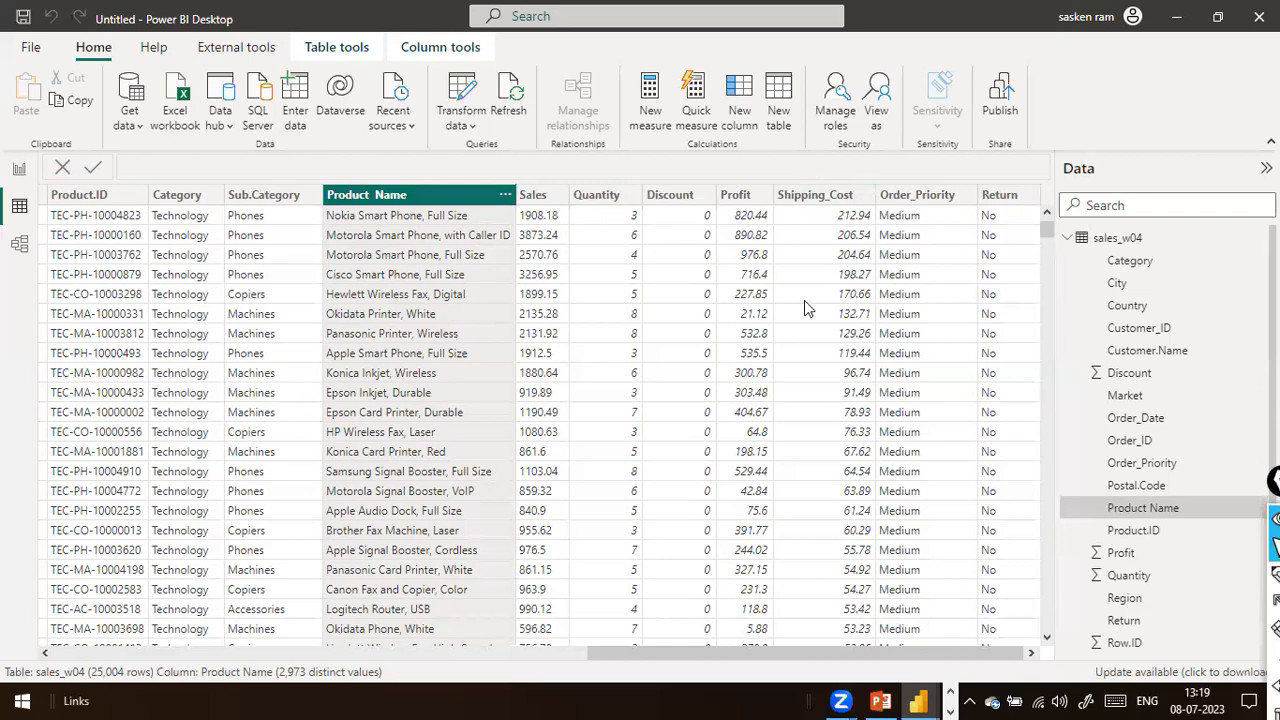
Switch to the Power Query Editor window and close it, choosing not to apply the changes now.
{"action": "scroll", "coordinate": [802, 240], "scroll_direction": "down", "scroll_amount": 4}
{"action": "scroll", "coordinate": [800, 237], "scroll_direction": "up", "scroll_amount": 4}
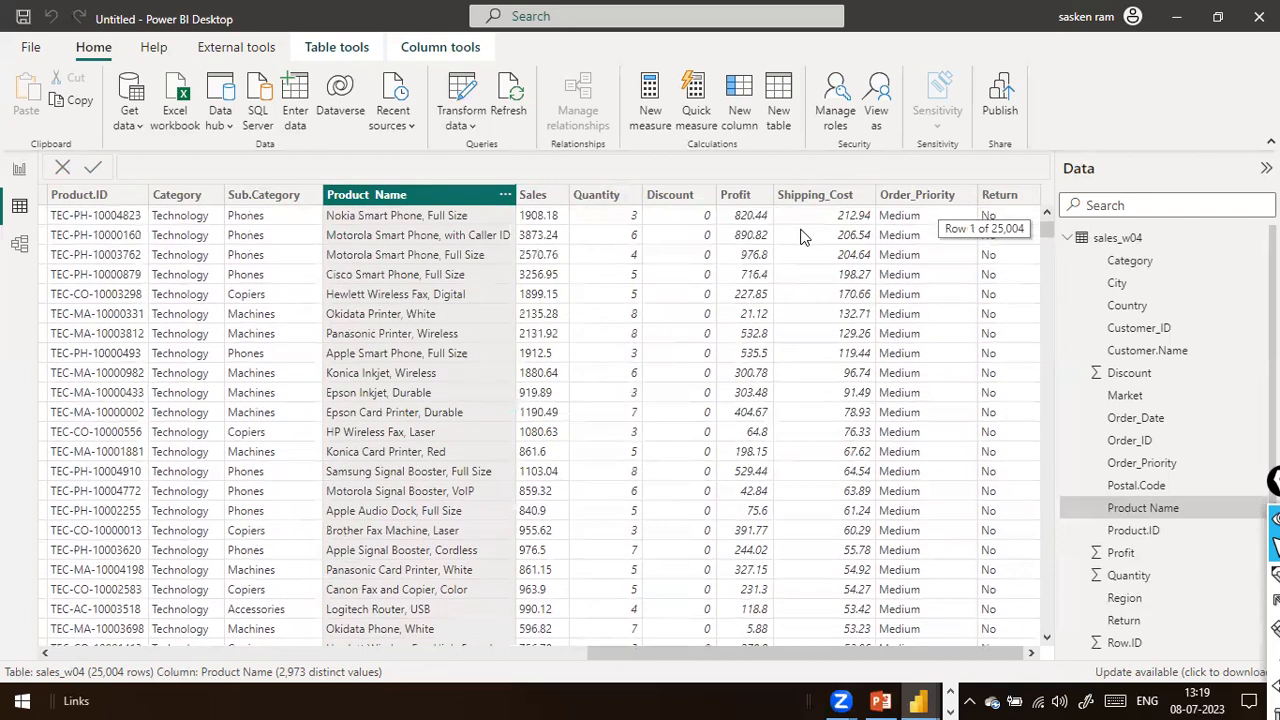
{"action": "left_click", "coordinate": [468, 124]}
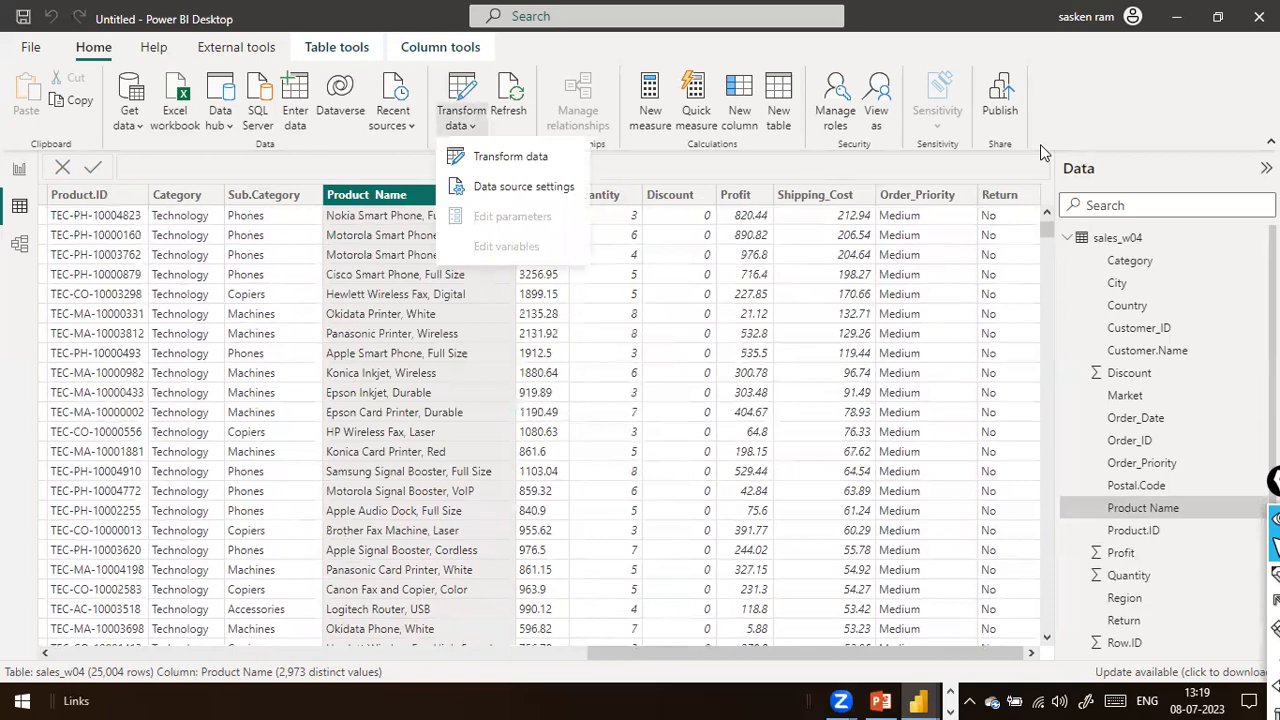
{"action": "mouse_move", "coordinate": [918, 700]}
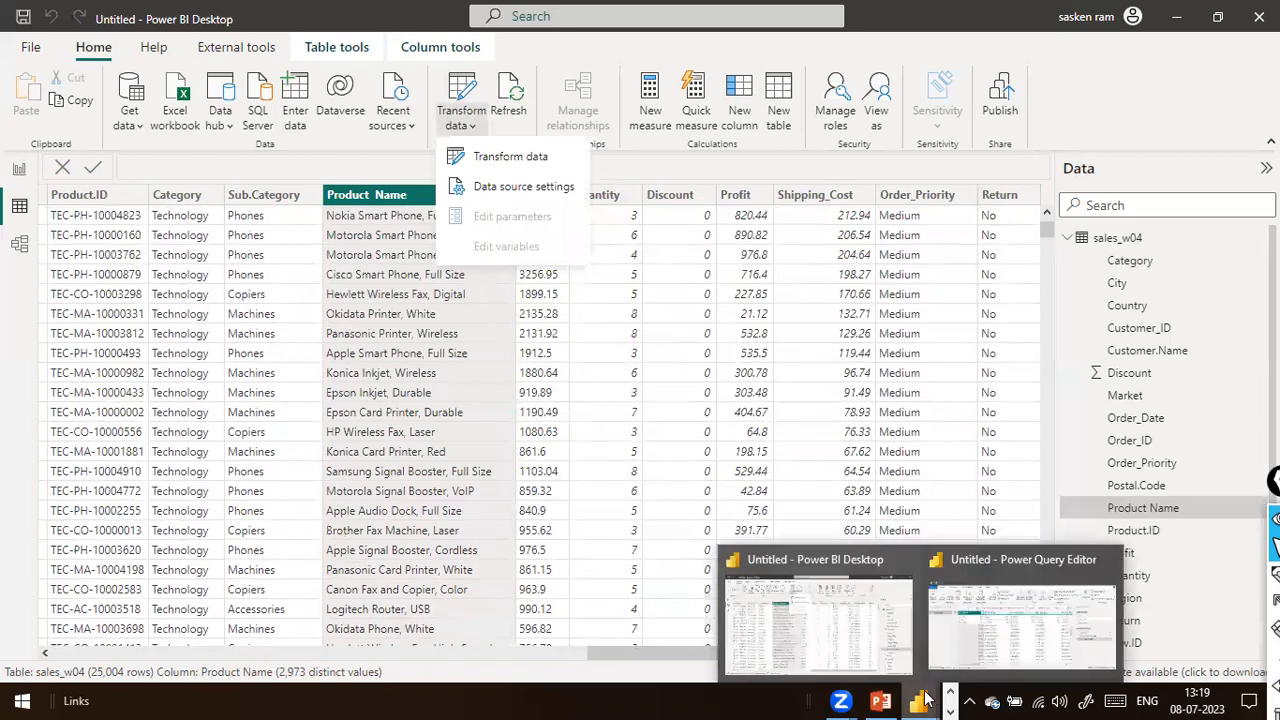
{"action": "left_click", "coordinate": [965, 643]}
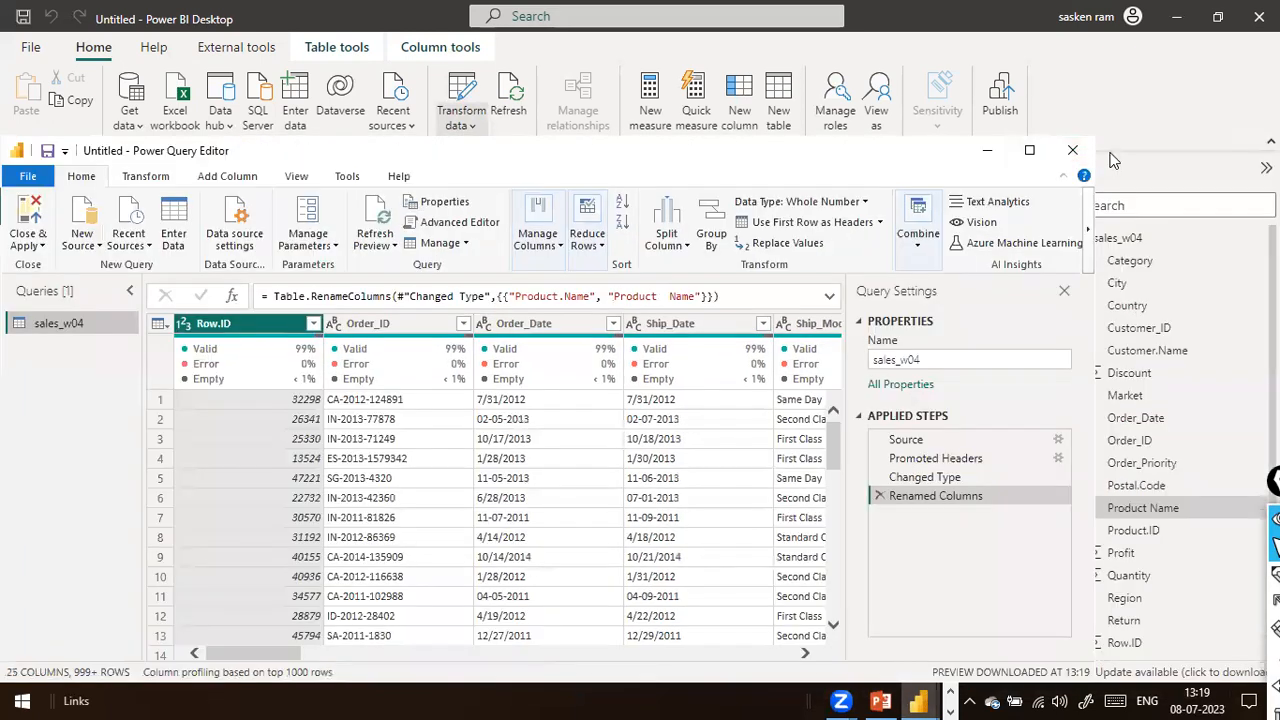
{"action": "left_click", "coordinate": [1072, 150]}
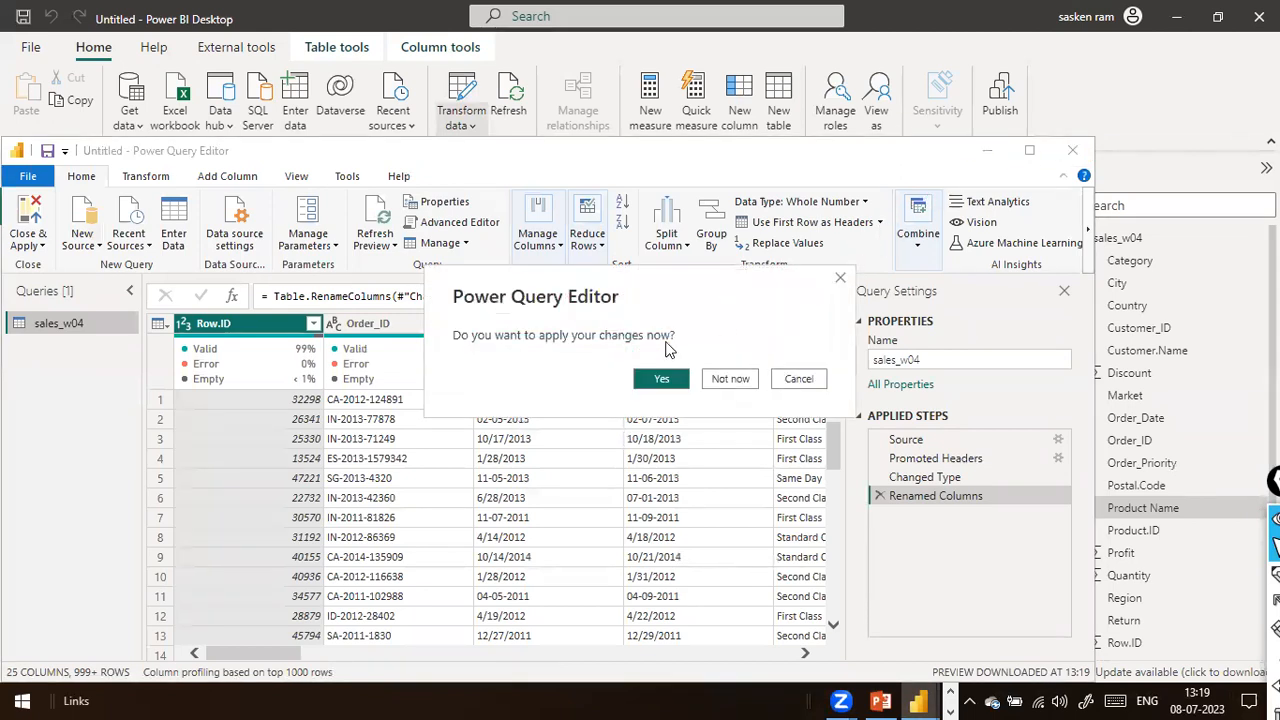
{"action": "left_click", "coordinate": [716, 380]}
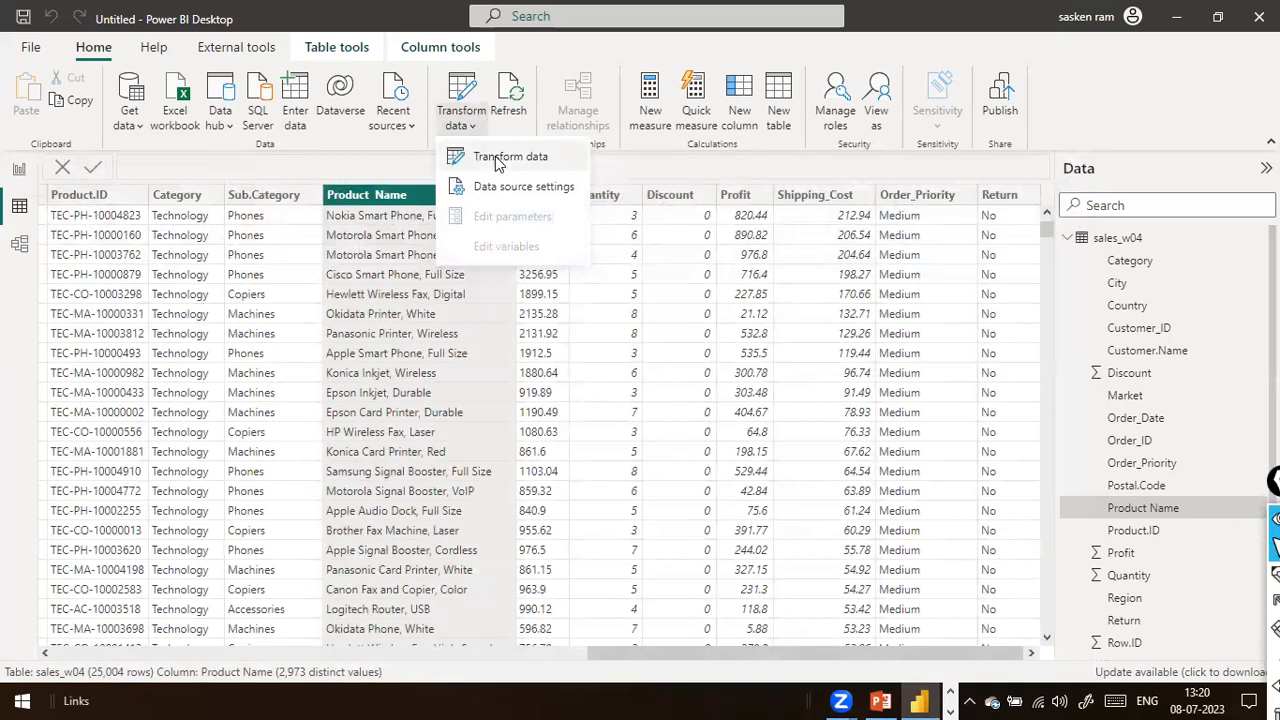
Reopen the Power Query Editor with Transform data, show its Home commands and maximize the window.
{"action": "left_click", "coordinate": [499, 160]}
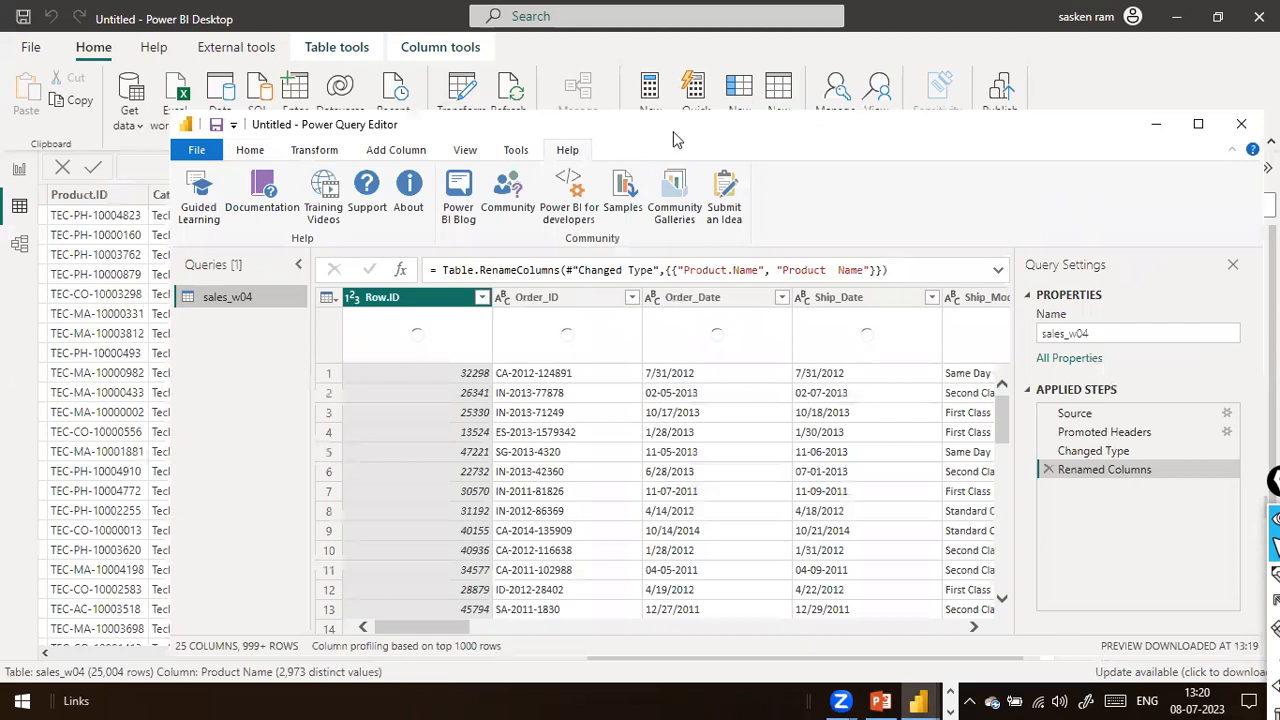
{"action": "left_click_drag", "start_coordinate": [673, 135], "coordinate": [637, 138]}
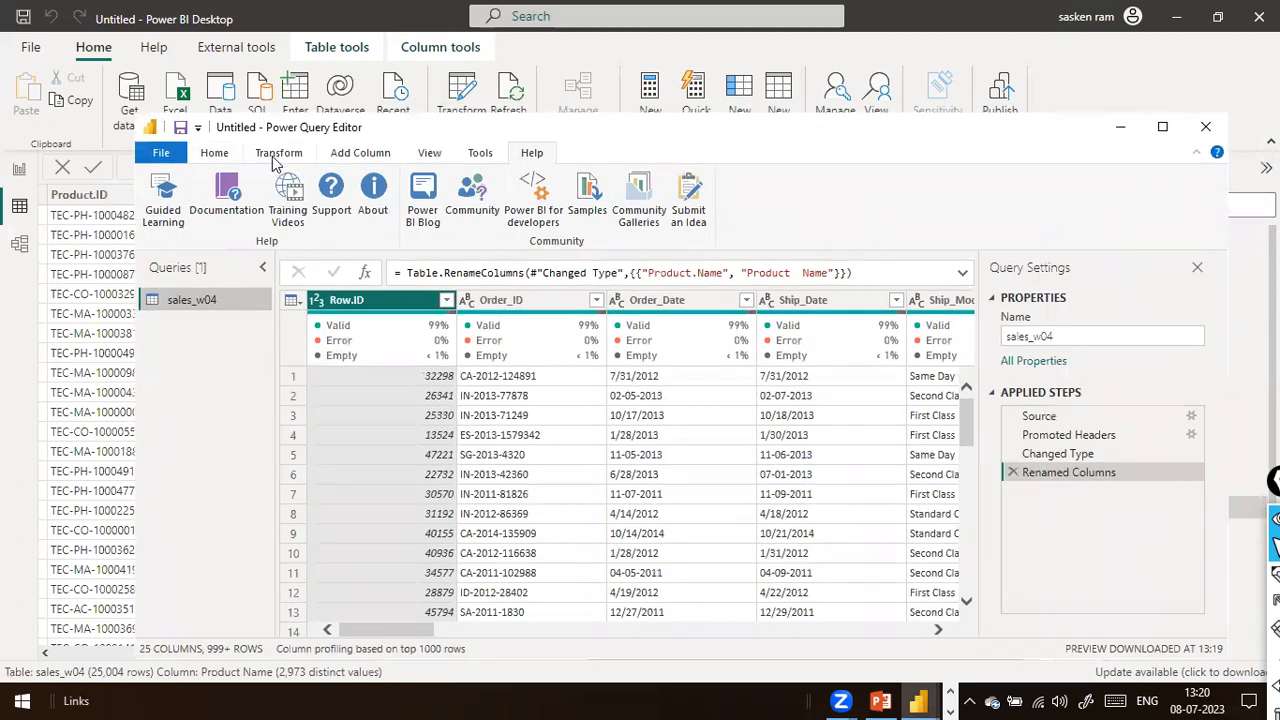
{"action": "left_click", "coordinate": [214, 152]}
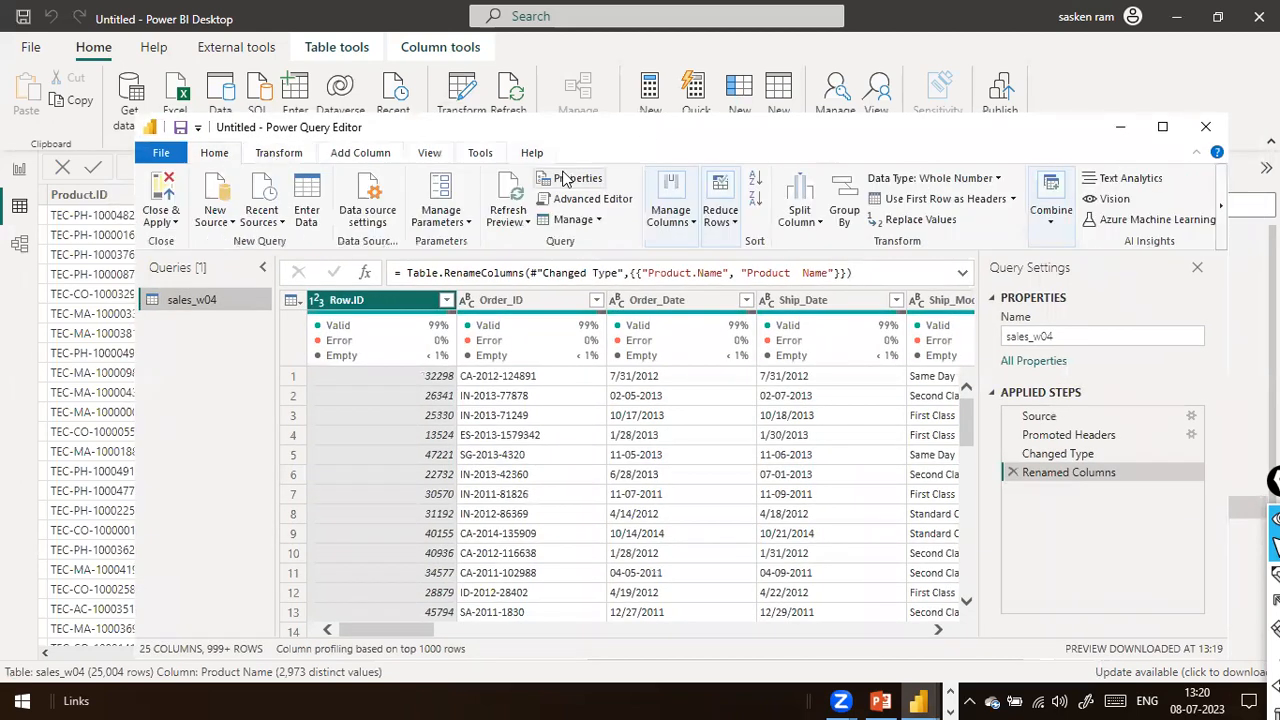
{"action": "left_click_drag", "start_coordinate": [704, 141], "coordinate": [640, 124]}
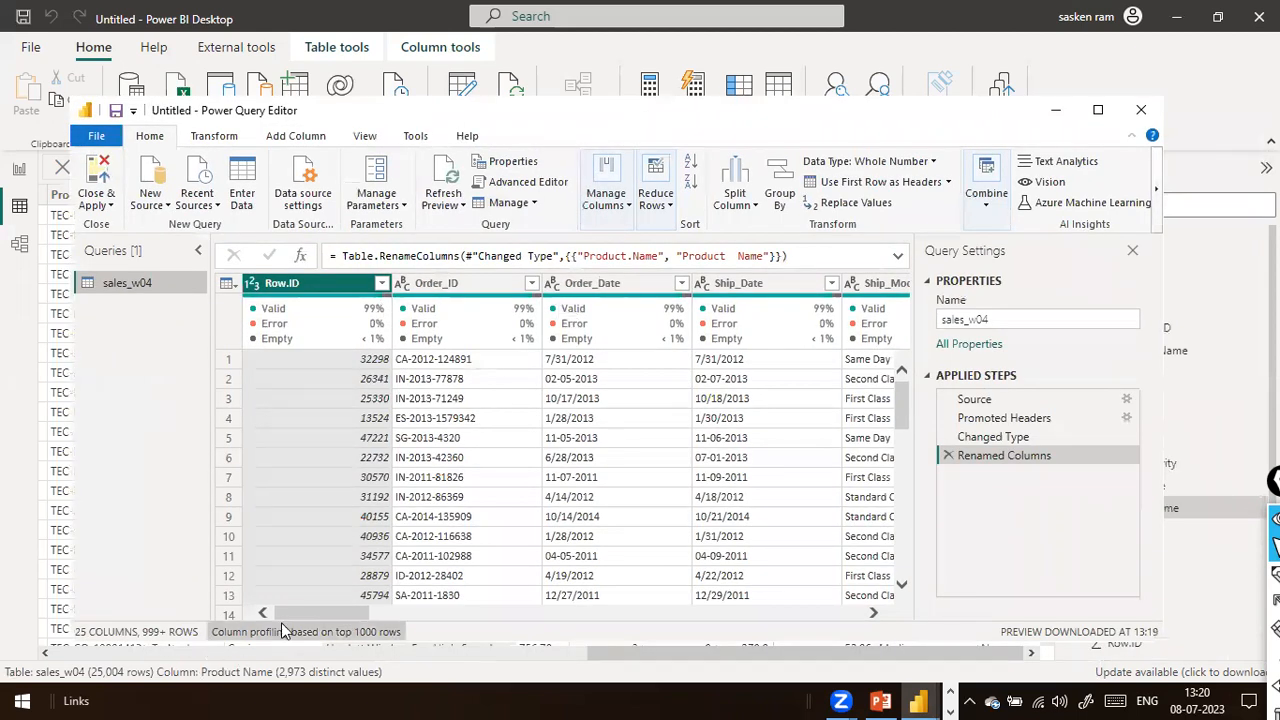
{"action": "left_click_drag", "start_coordinate": [290, 613], "coordinate": [755, 590]}
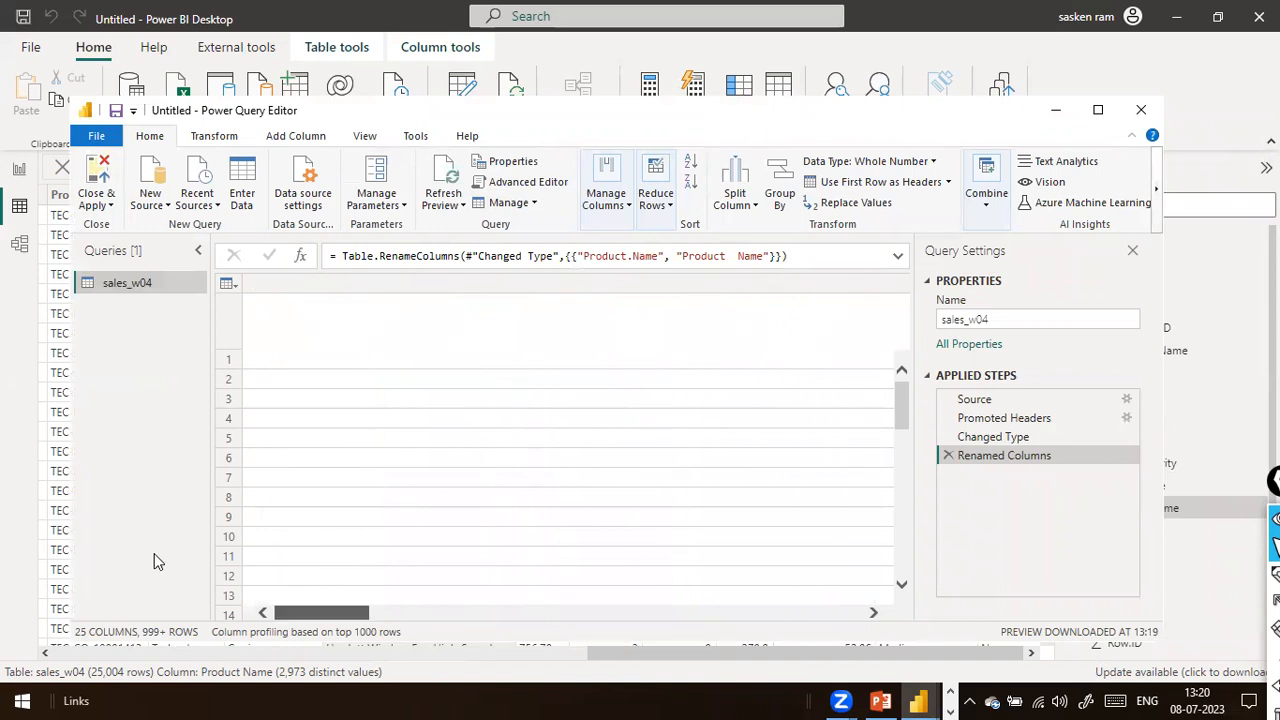
{"action": "left_click", "coordinate": [1097, 109]}
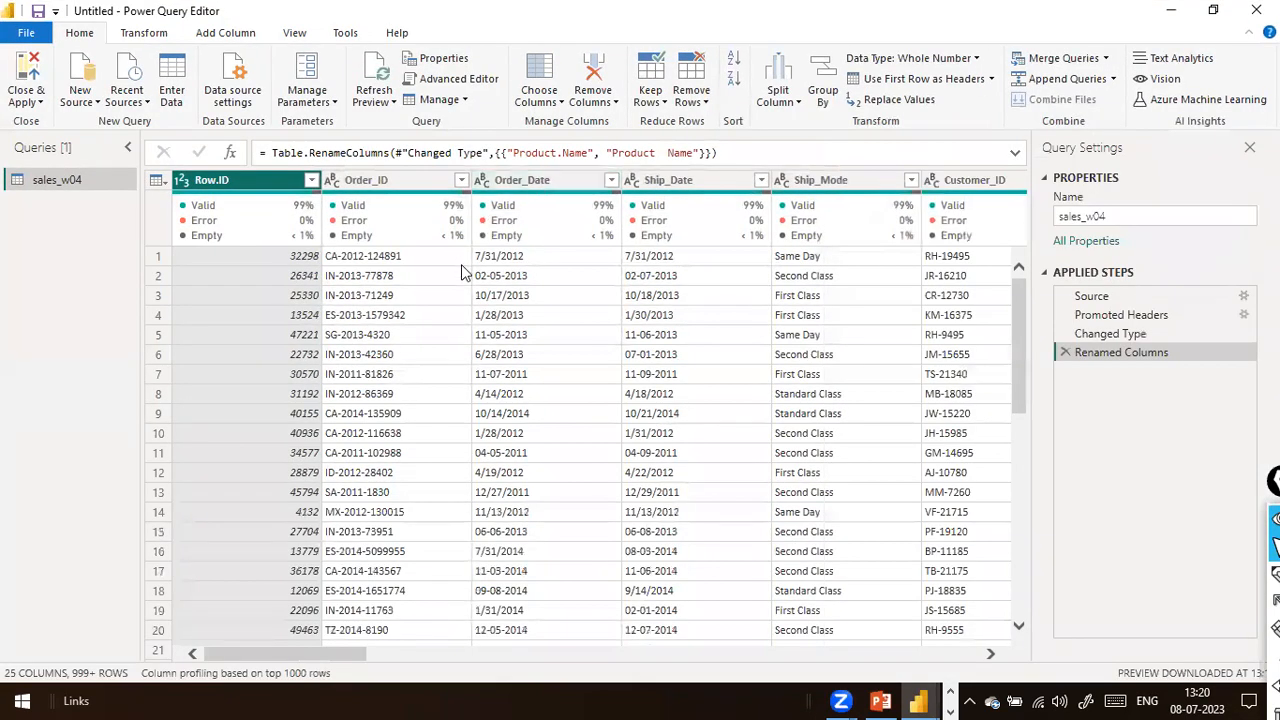
Draw red arrows at the data type icons of Order_Date, Row.ID and Profit, and at the Profit column name.
{"action": "left_click_drag", "start_coordinate": [466, 226], "coordinate": [488, 197]}
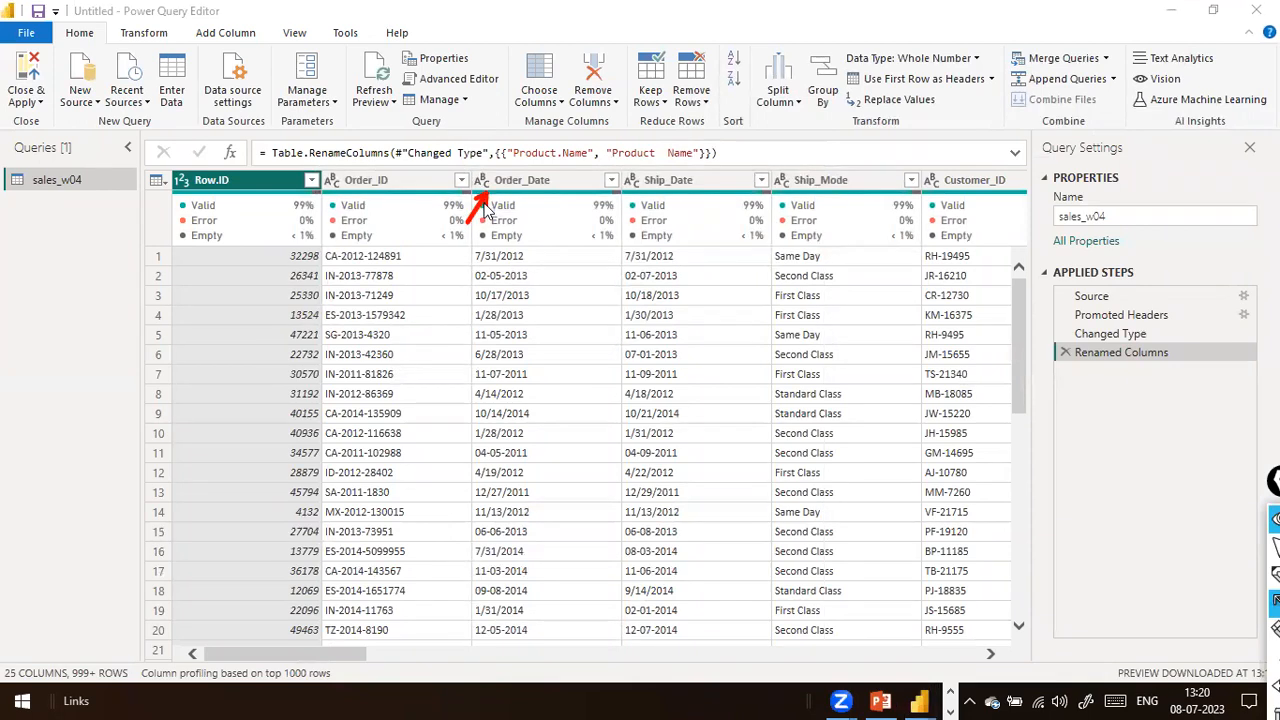
{"action": "left_click_drag", "start_coordinate": [175, 222], "coordinate": [184, 184]}
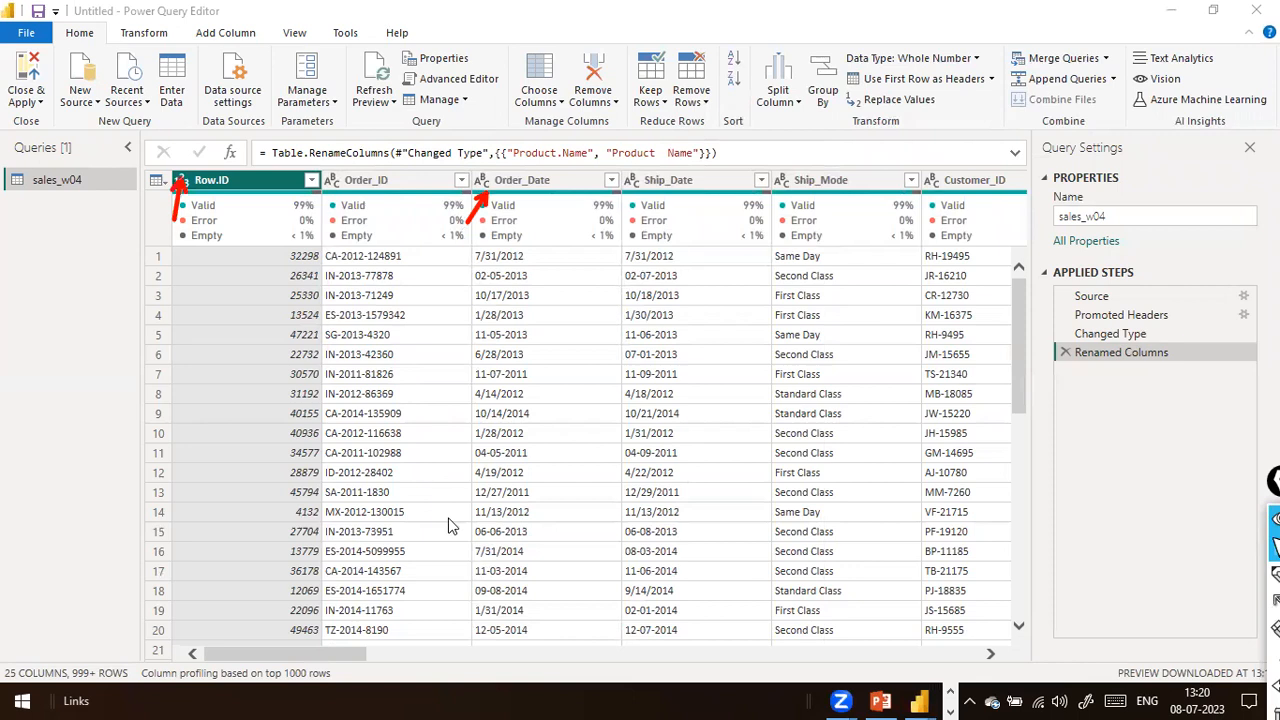
{"action": "left_click_drag", "start_coordinate": [315, 658], "coordinate": [940, 660]}
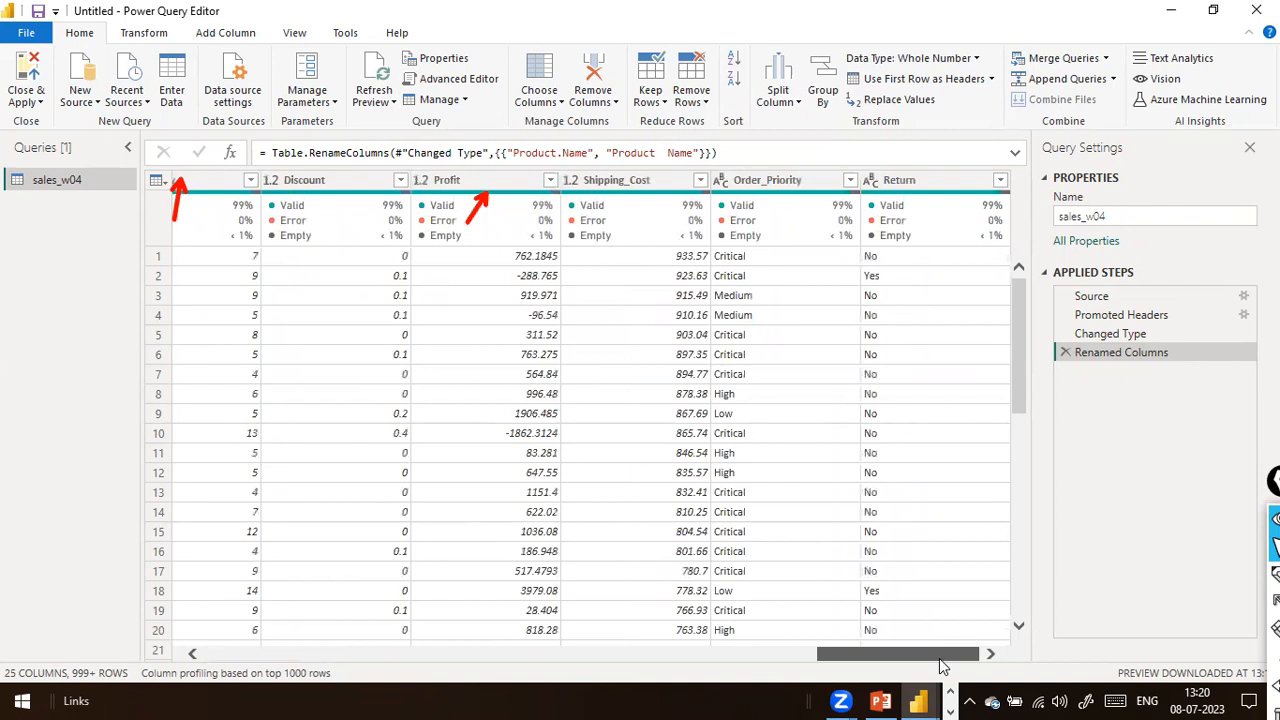
{"action": "left_click_drag", "start_coordinate": [423, 269], "coordinate": [419, 191]}
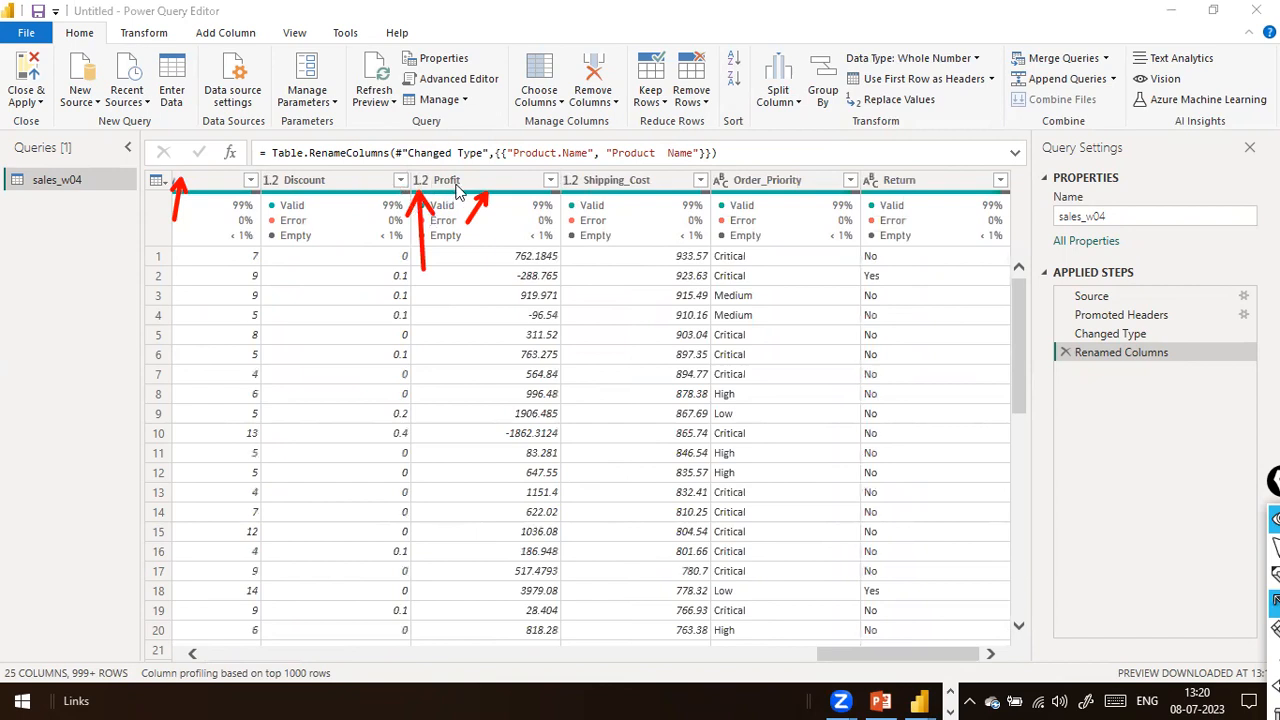
{"action": "left_click_drag", "start_coordinate": [449, 140], "coordinate": [452, 170]}
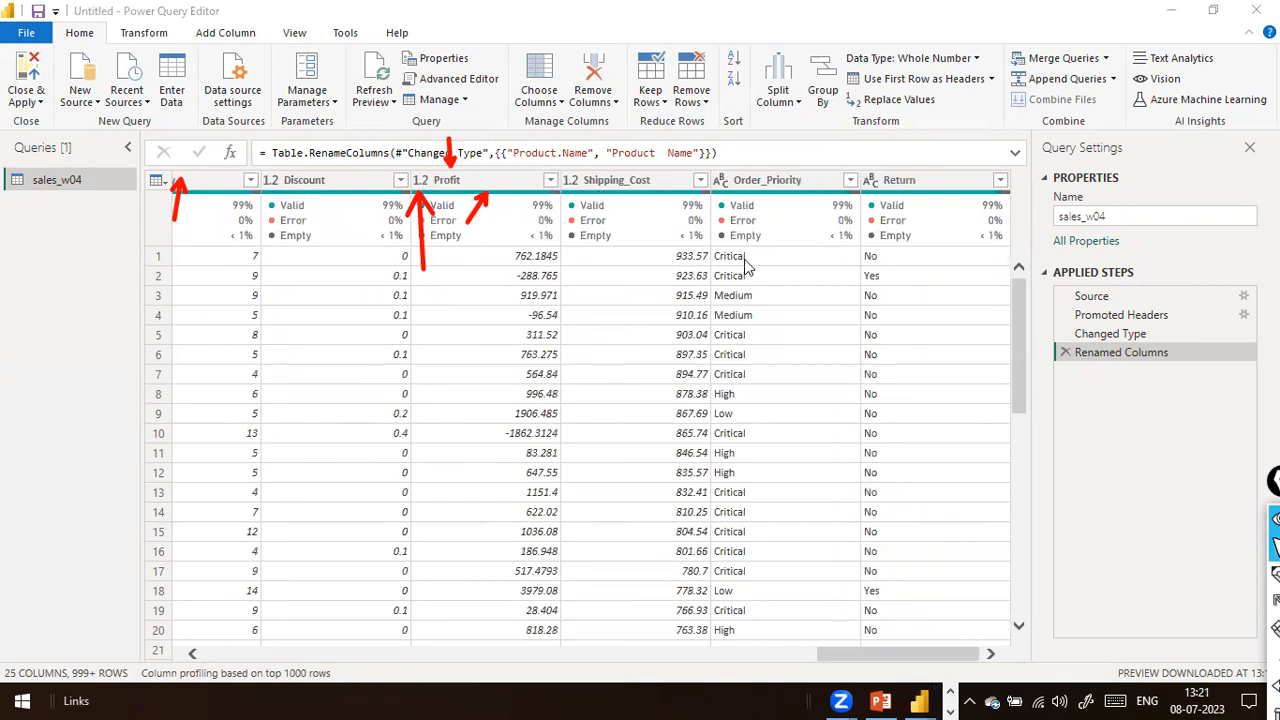
Draw a red arrow at the Order_Priority data type icon, and clear all drawn arrows after reviewing the first columns' type icons.
{"action": "left_click_drag", "start_coordinate": [718, 228], "coordinate": [721, 193]}
{"action": "mouse_move", "coordinate": [720, 205]}
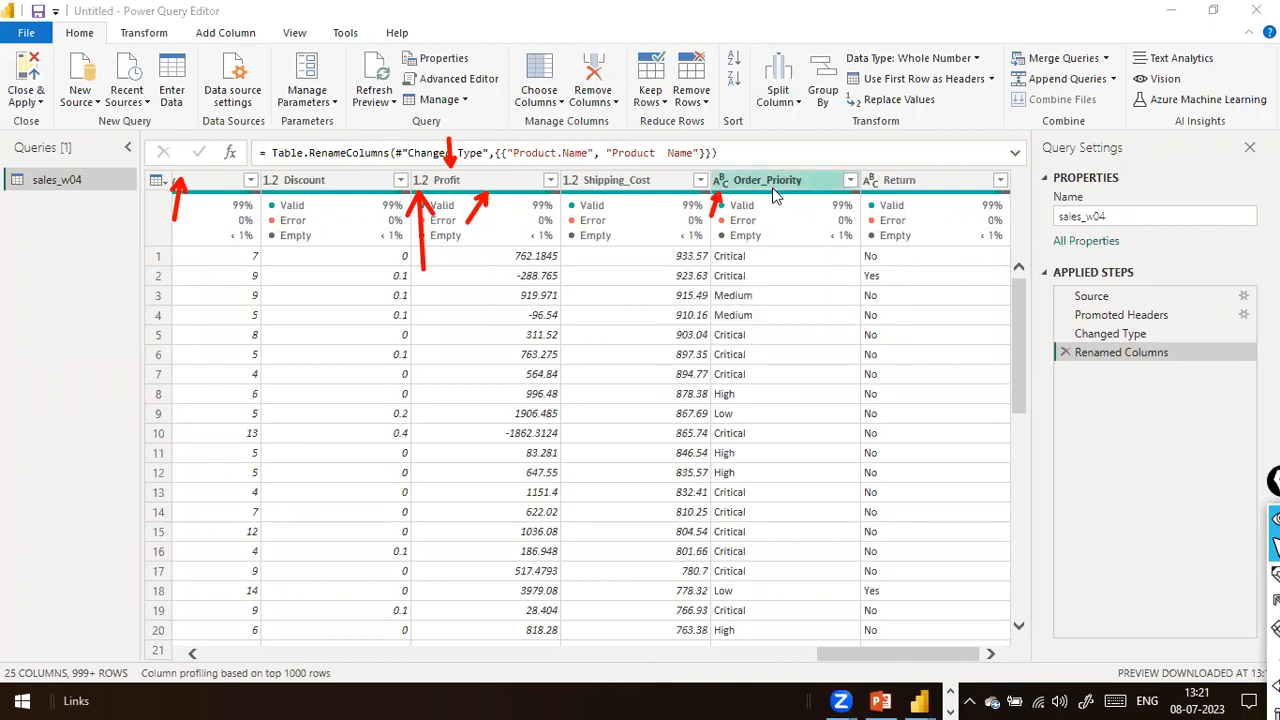
{"action": "left_click_drag", "start_coordinate": [871, 660], "coordinate": [206, 587]}
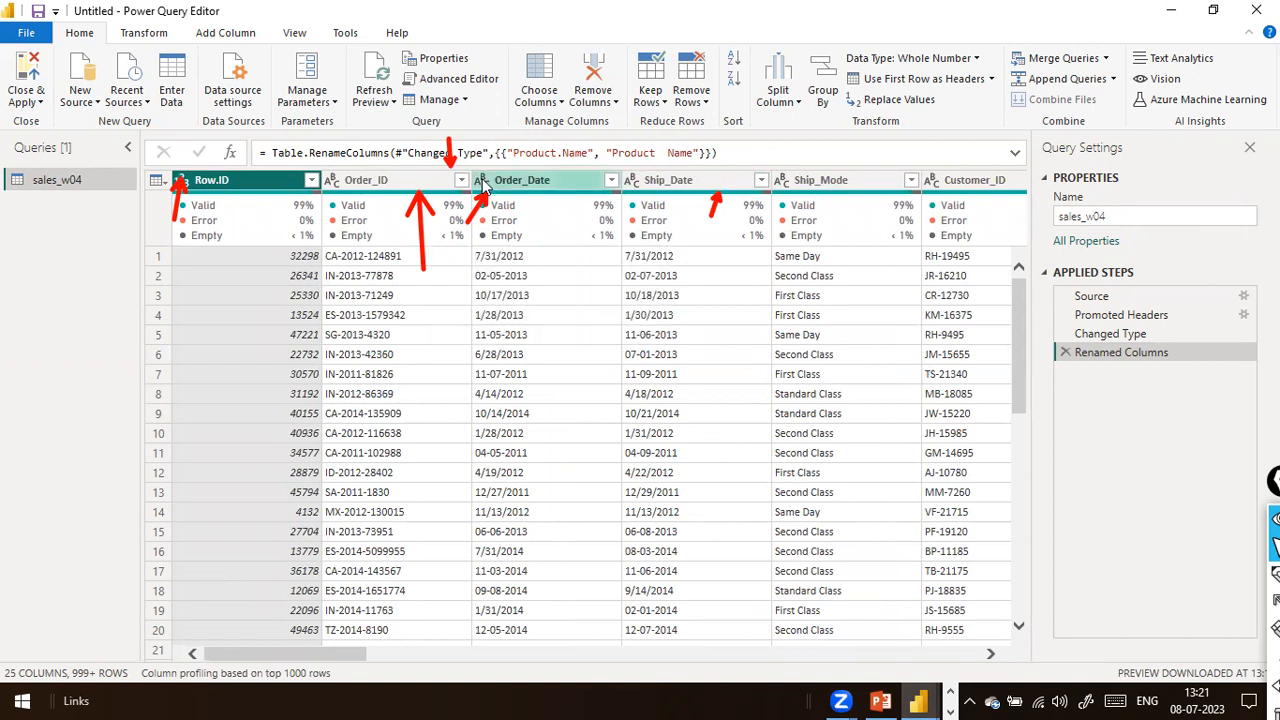
{"action": "mouse_move", "coordinate": [636, 200]}
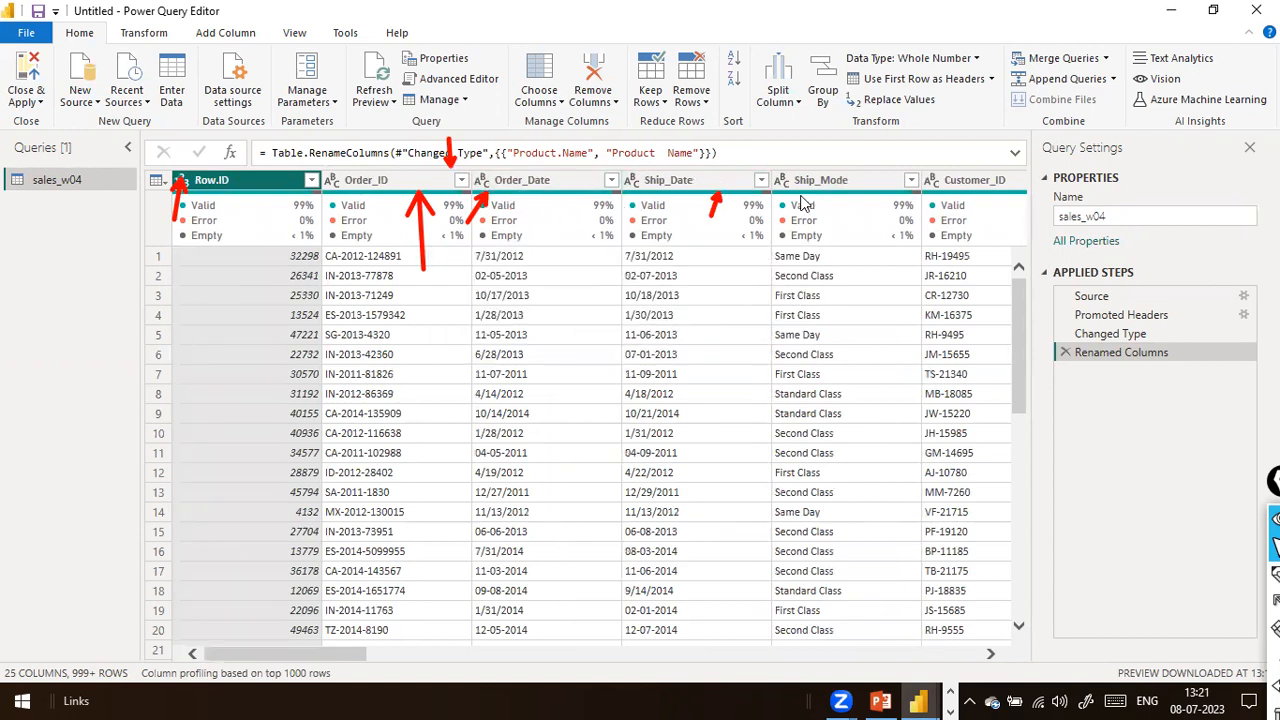
{"action": "mouse_move", "coordinate": [932, 200]}
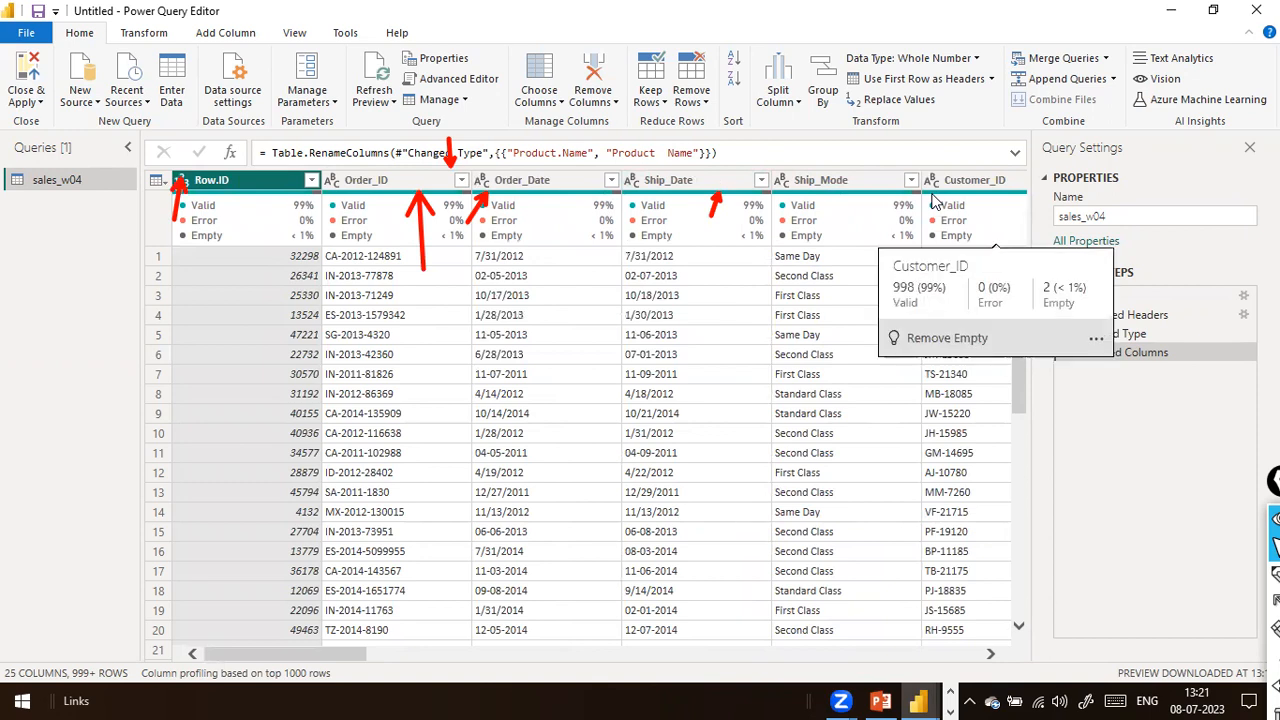
{"action": "key", "text": "ctrl+shift+7"}
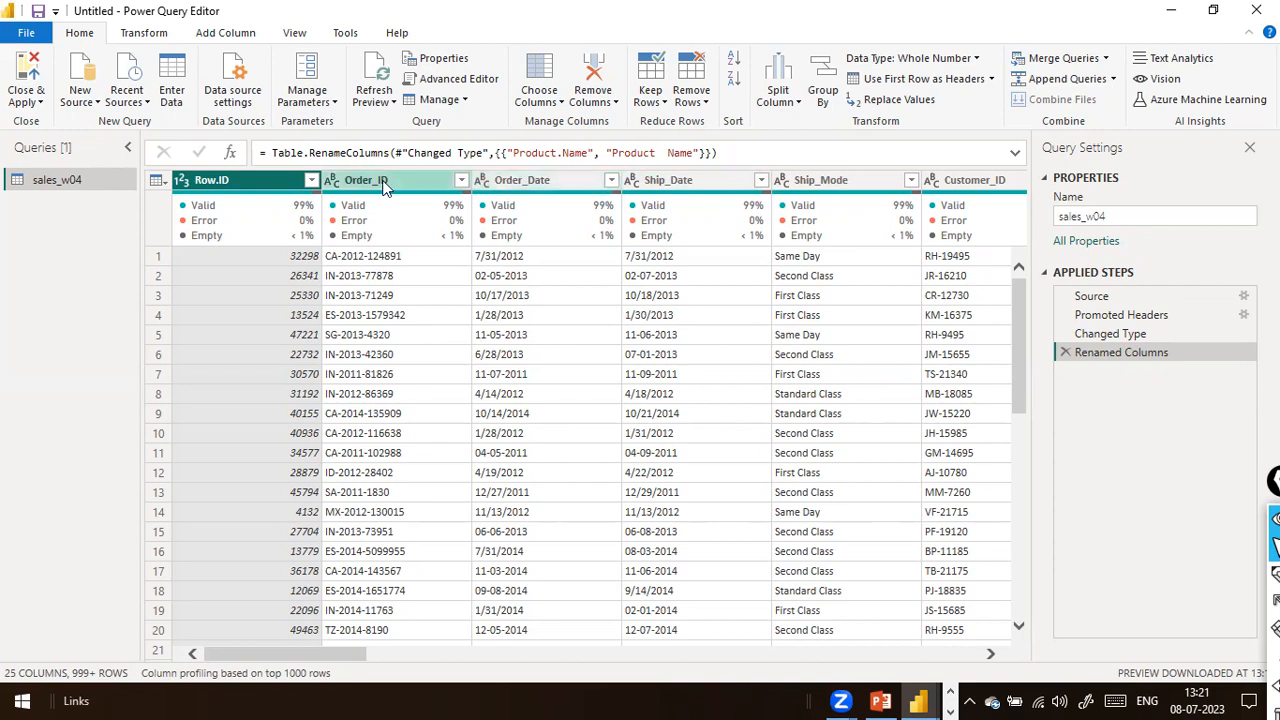
Look through the data type options for Order_Date and inspect the first value in the Sales column.
{"action": "left_click", "coordinate": [481, 183]}
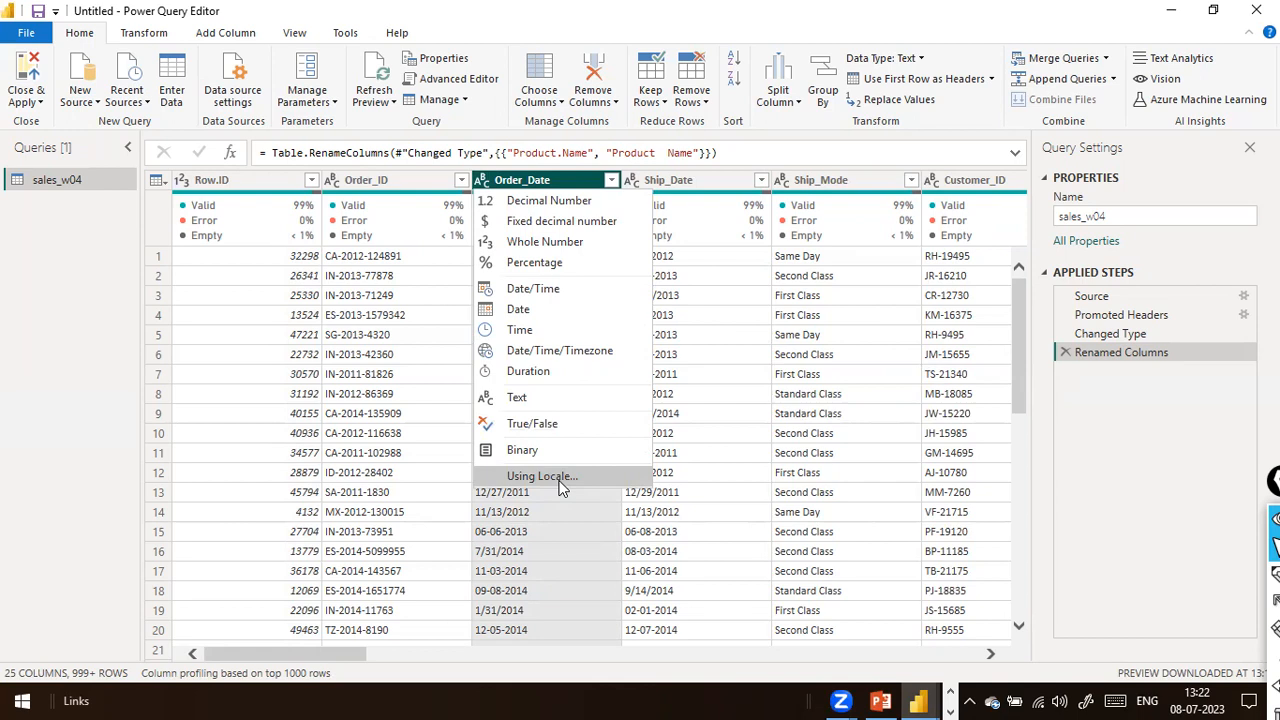
{"action": "left_click", "coordinate": [770, 137]}
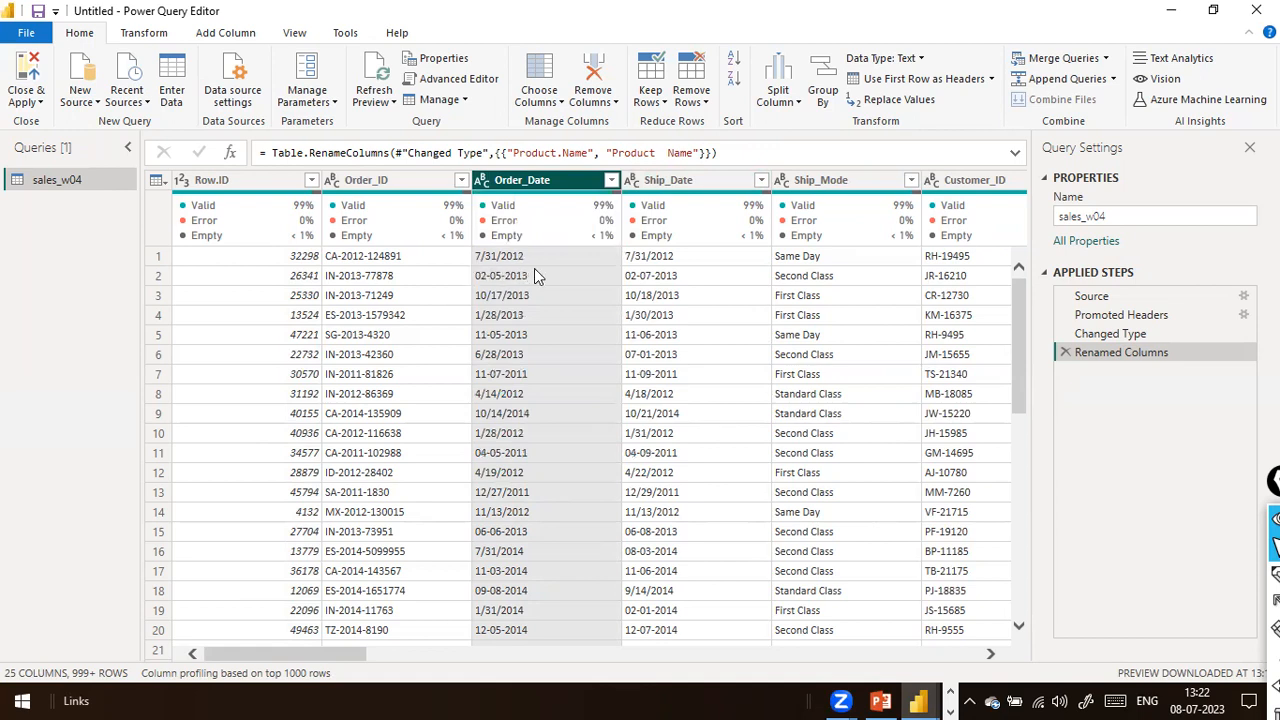
{"action": "left_click_drag", "start_coordinate": [257, 656], "coordinate": [755, 648]}
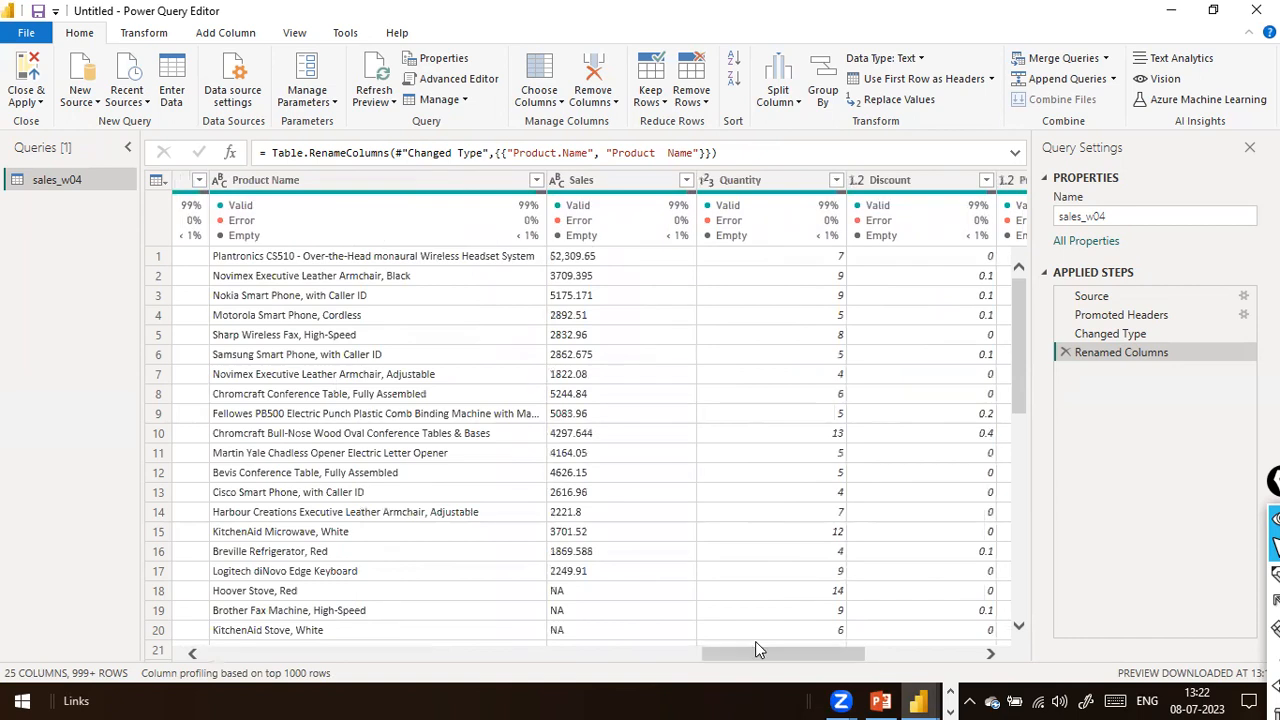
{"action": "left_click", "coordinate": [598, 261]}
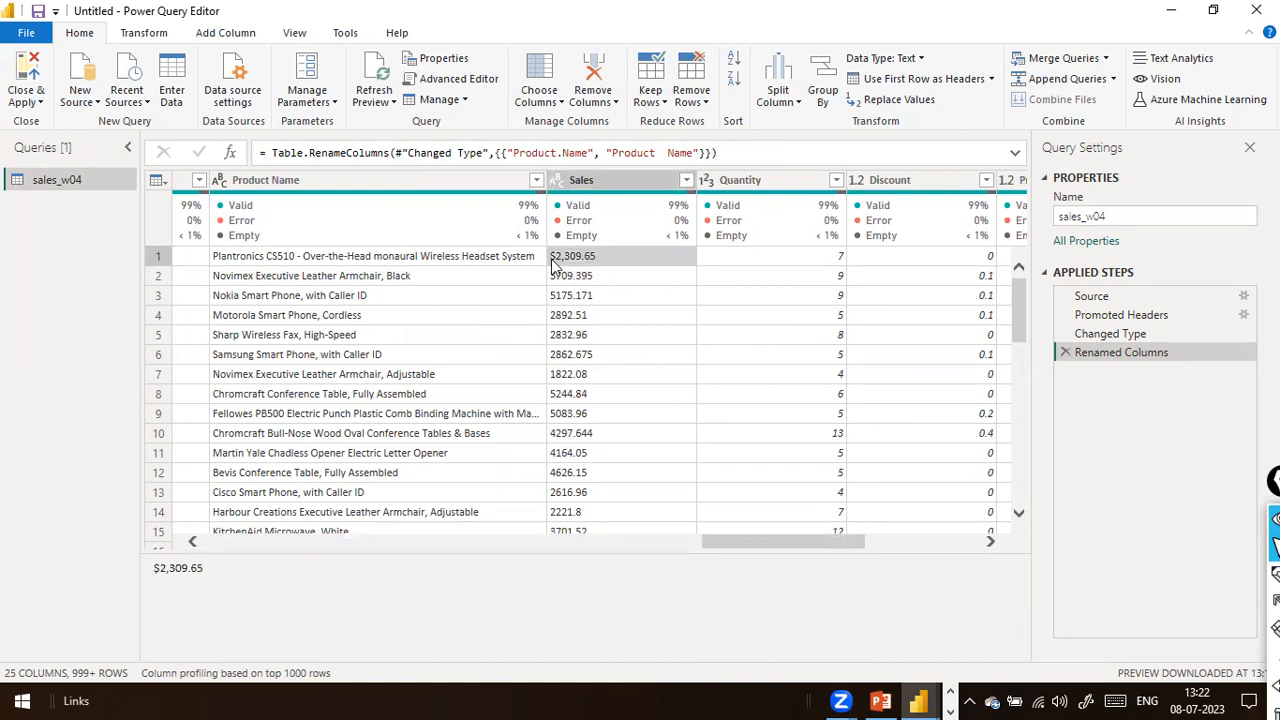
Remove the dollar sign from the Sales column with Replace Values, finding "$" and leaving the replacement empty.
{"action": "left_click", "coordinate": [606, 186]}
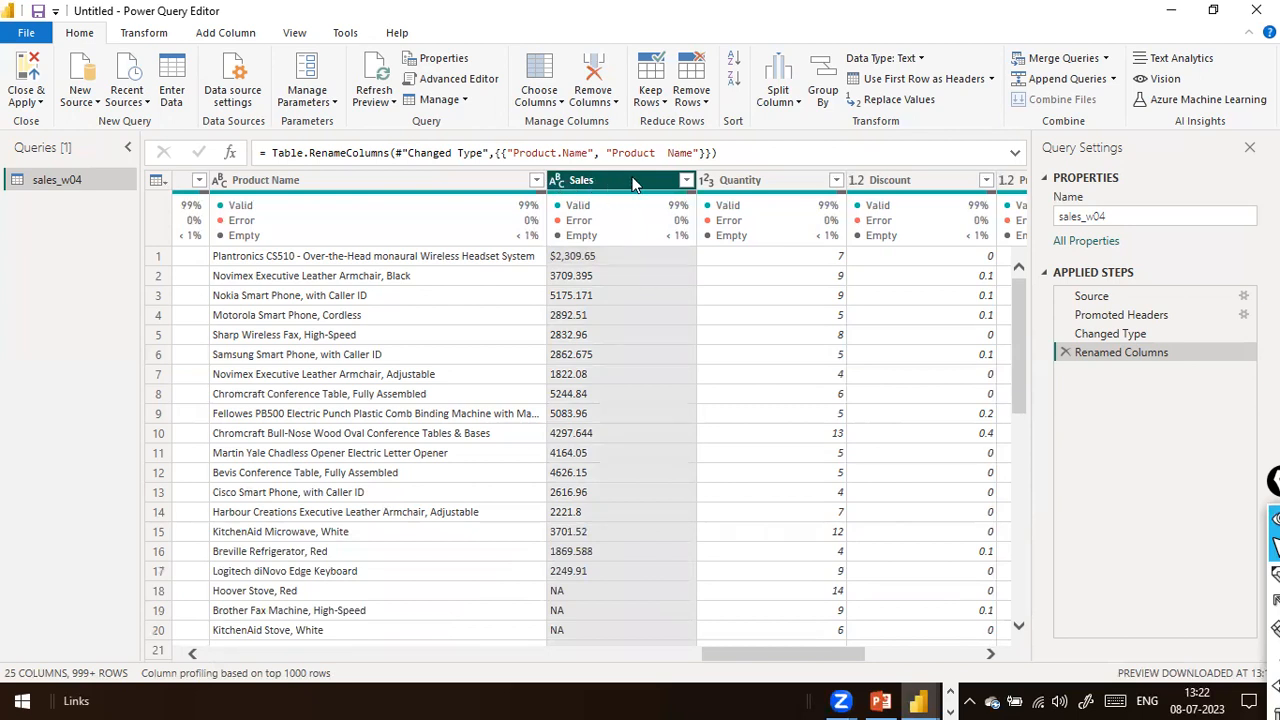
{"action": "right_click", "coordinate": [632, 185]}
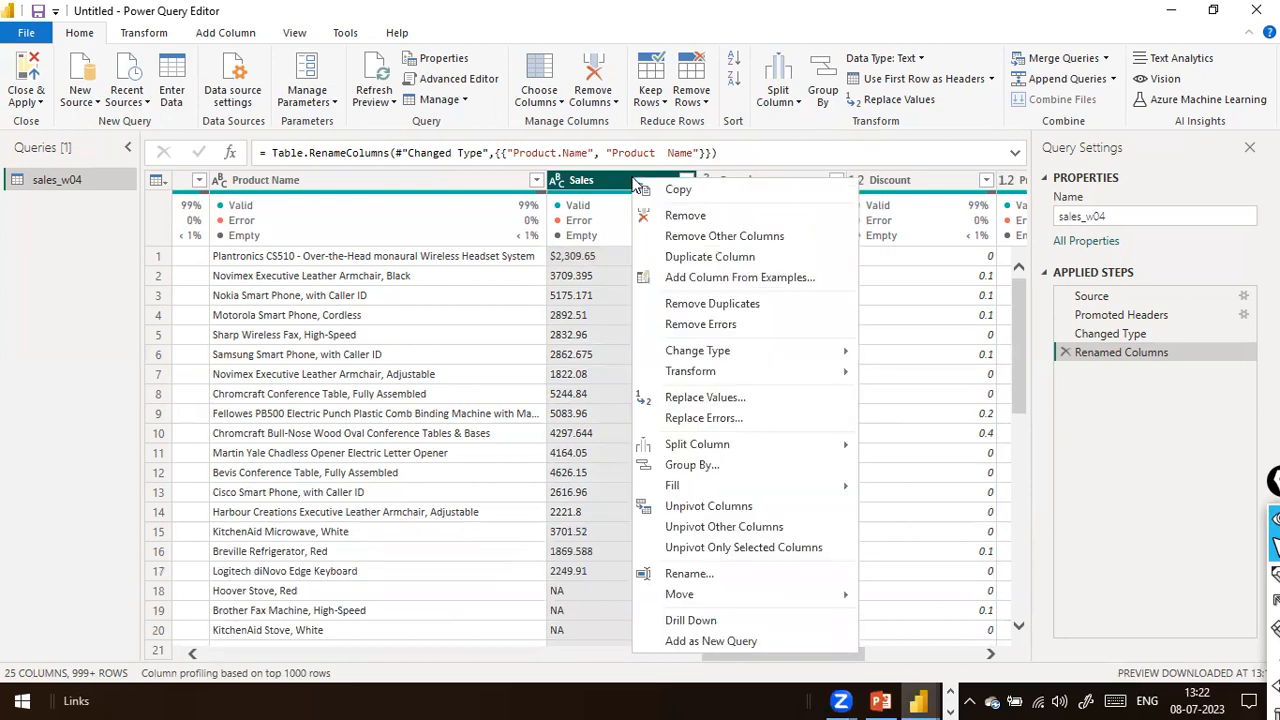
{"action": "mouse_move", "coordinate": [733, 377]}
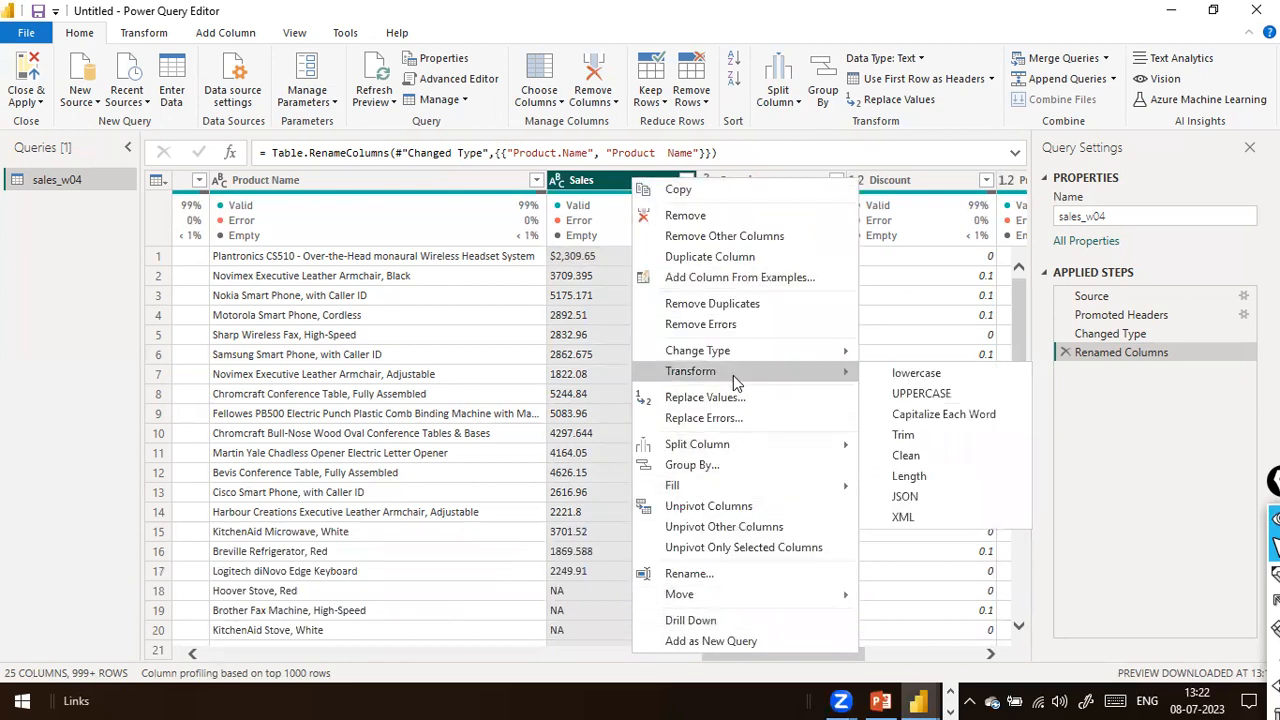
{"action": "mouse_move", "coordinate": [747, 489]}
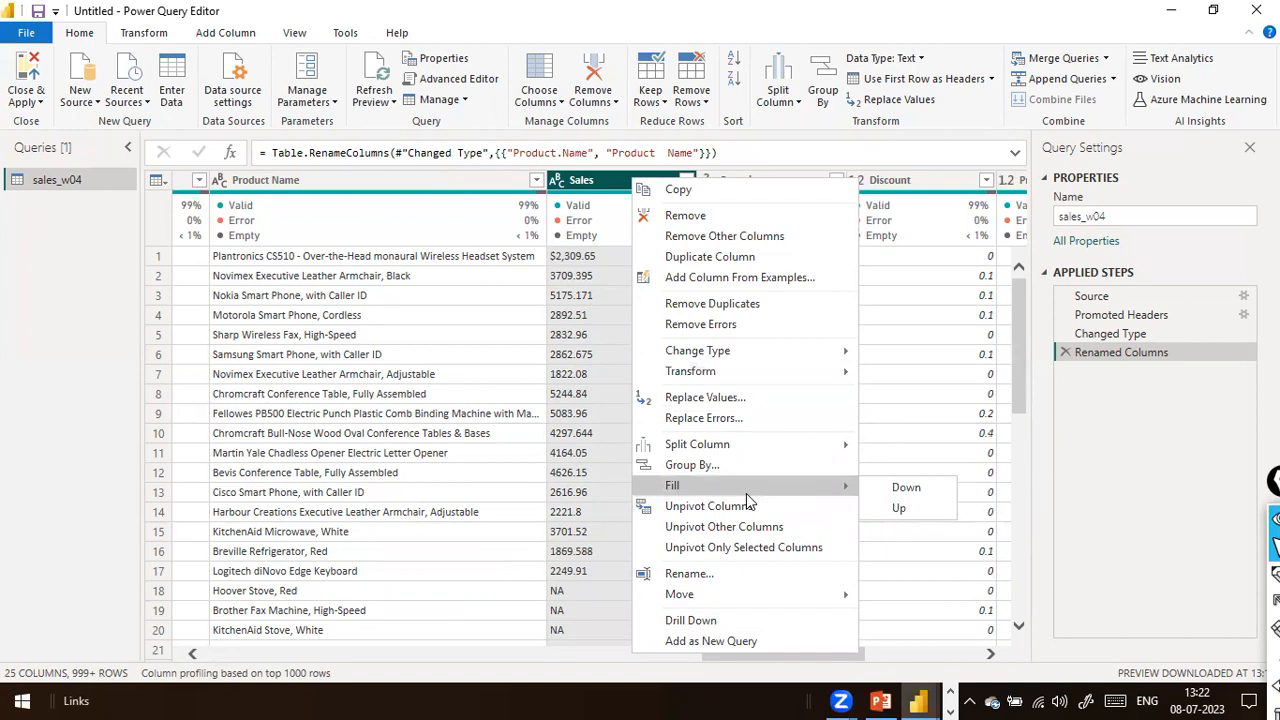
{"action": "left_click", "coordinate": [748, 394]}
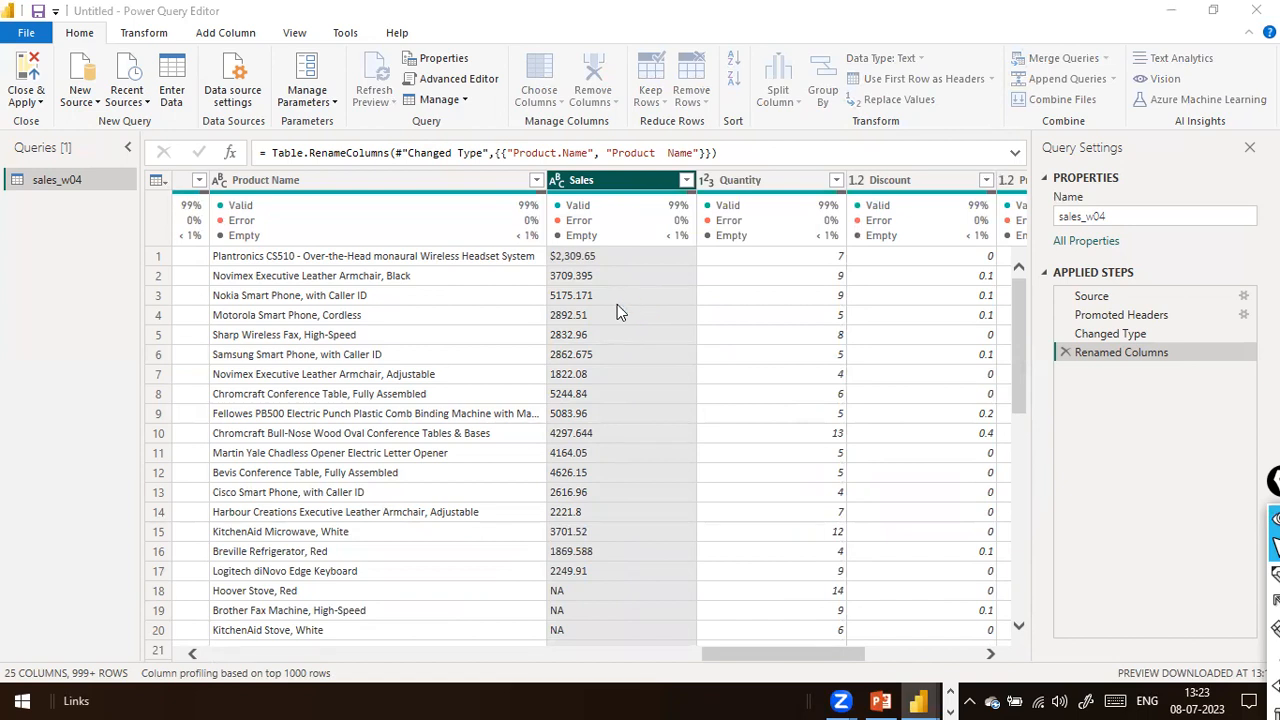
{"action": "type", "text": "$"}
{"action": "left_click", "coordinate": [498, 357]}
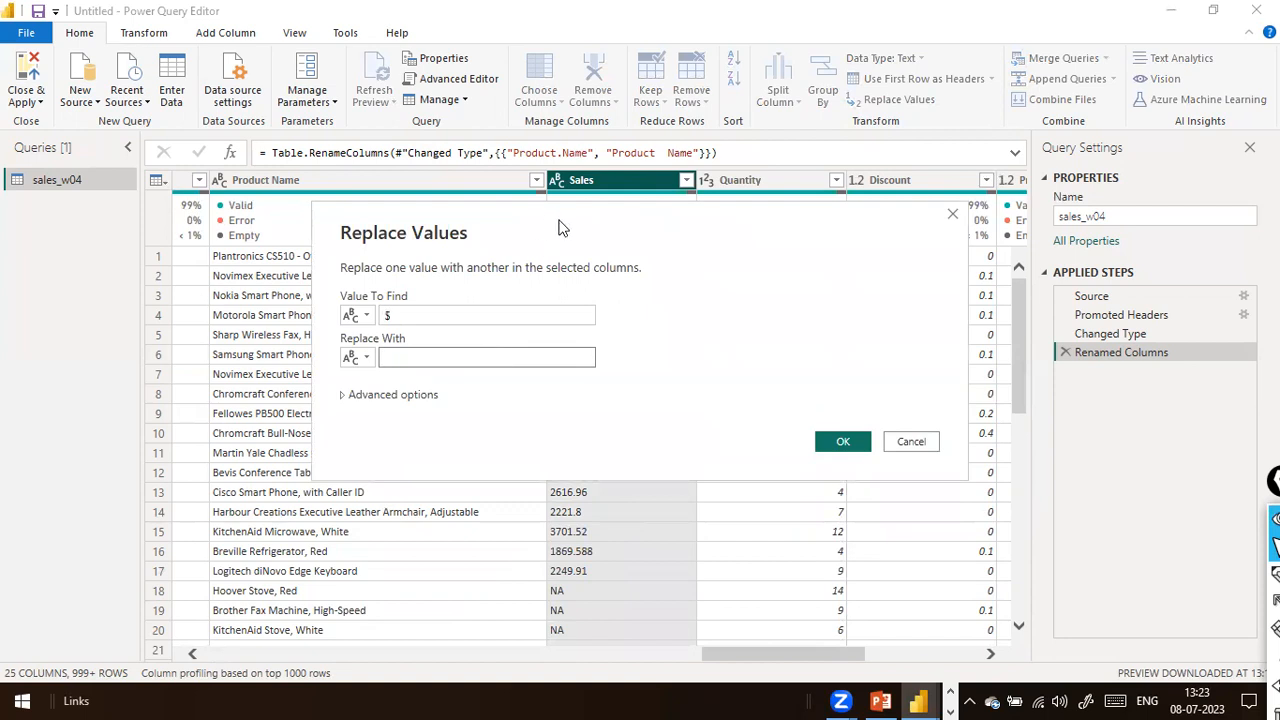
{"action": "left_click_drag", "start_coordinate": [559, 220], "coordinate": [1005, 216]}
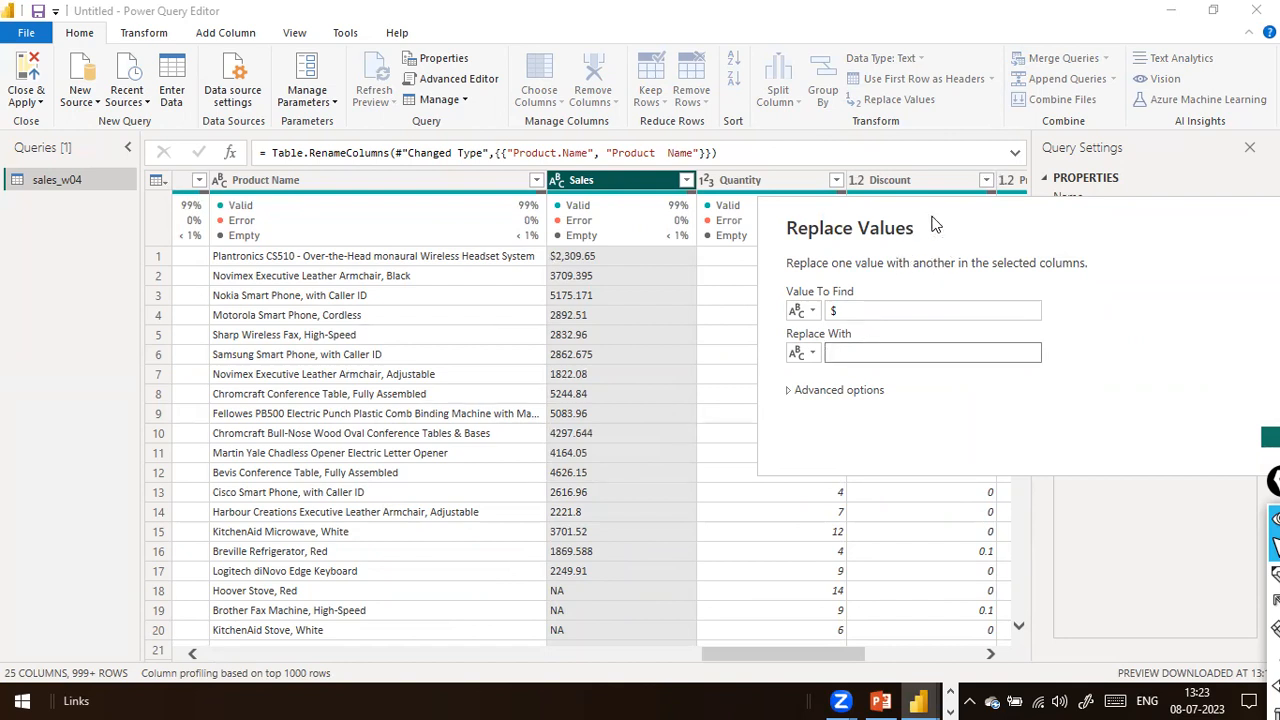
{"action": "left_click", "coordinate": [276, 356]}
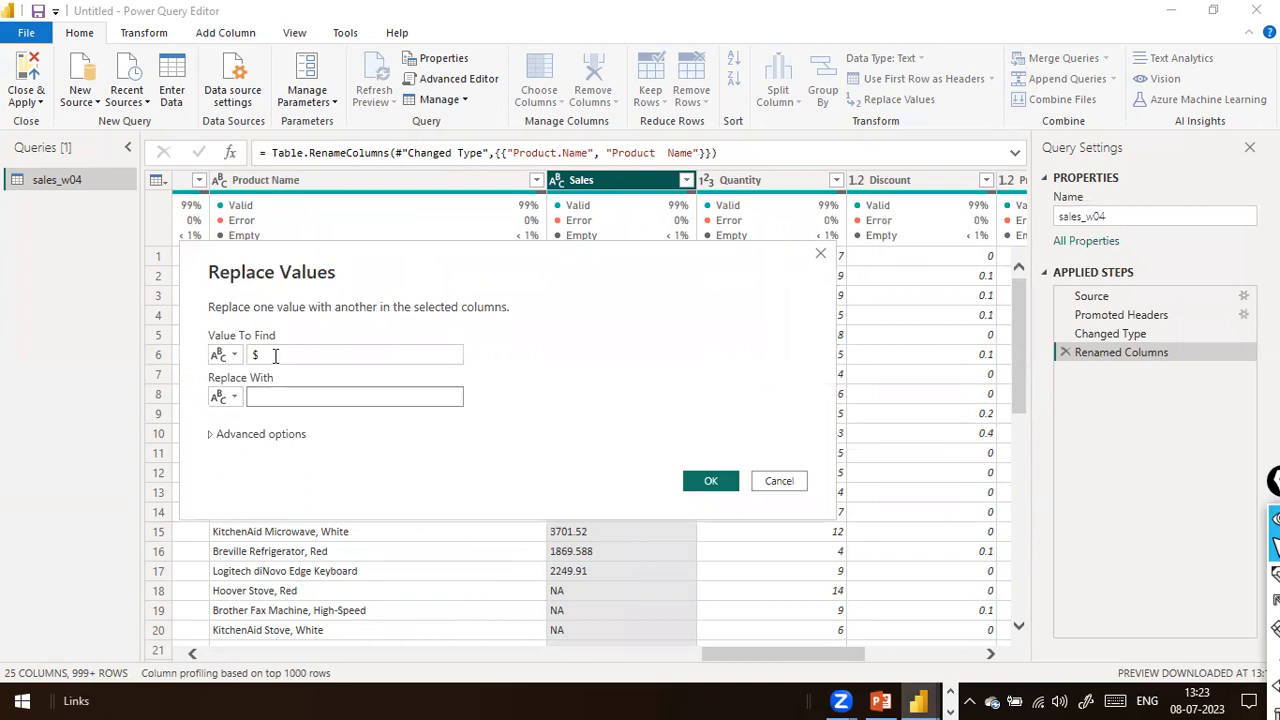
{"action": "left_click", "coordinate": [712, 481]}
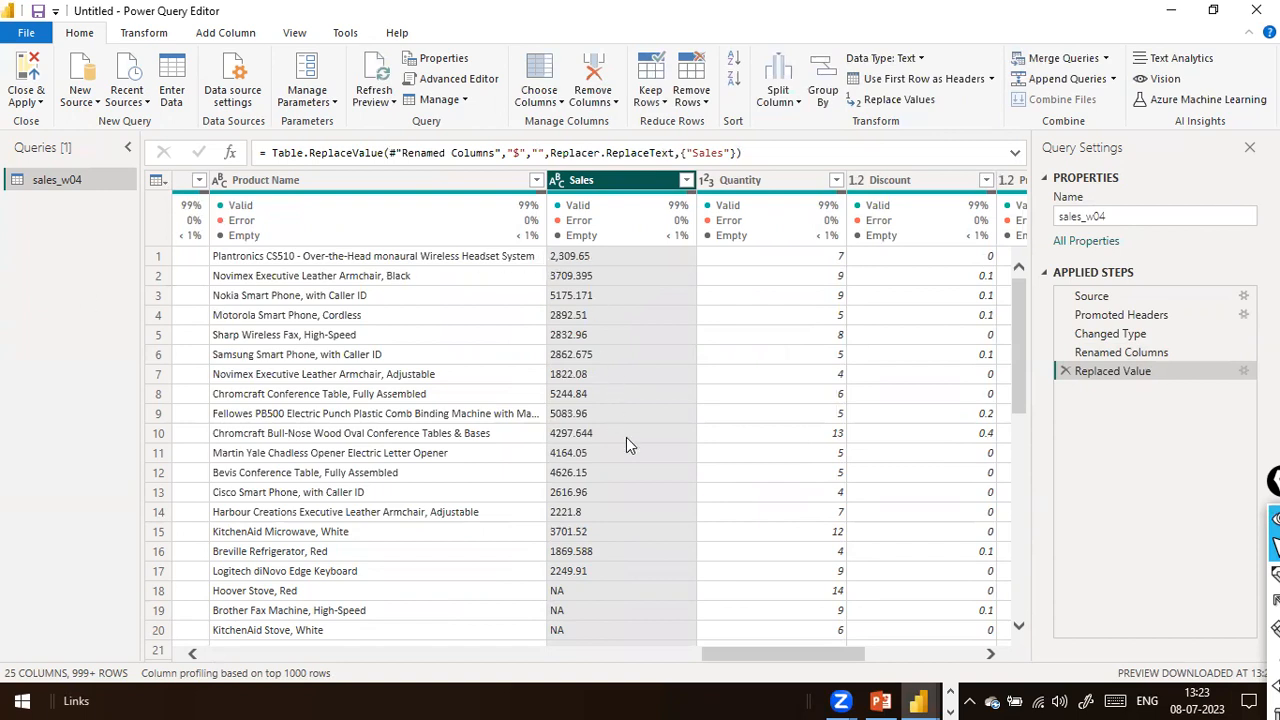
Examine the rows of the Sales column for entries that are not numbers.
{"action": "scroll", "coordinate": [626, 444], "scroll_direction": "down", "scroll_amount": 4}
{"action": "scroll", "coordinate": [618, 486], "scroll_direction": "up", "scroll_amount": 4}
{"action": "scroll", "coordinate": [616, 486], "scroll_direction": "down", "scroll_amount": 3}
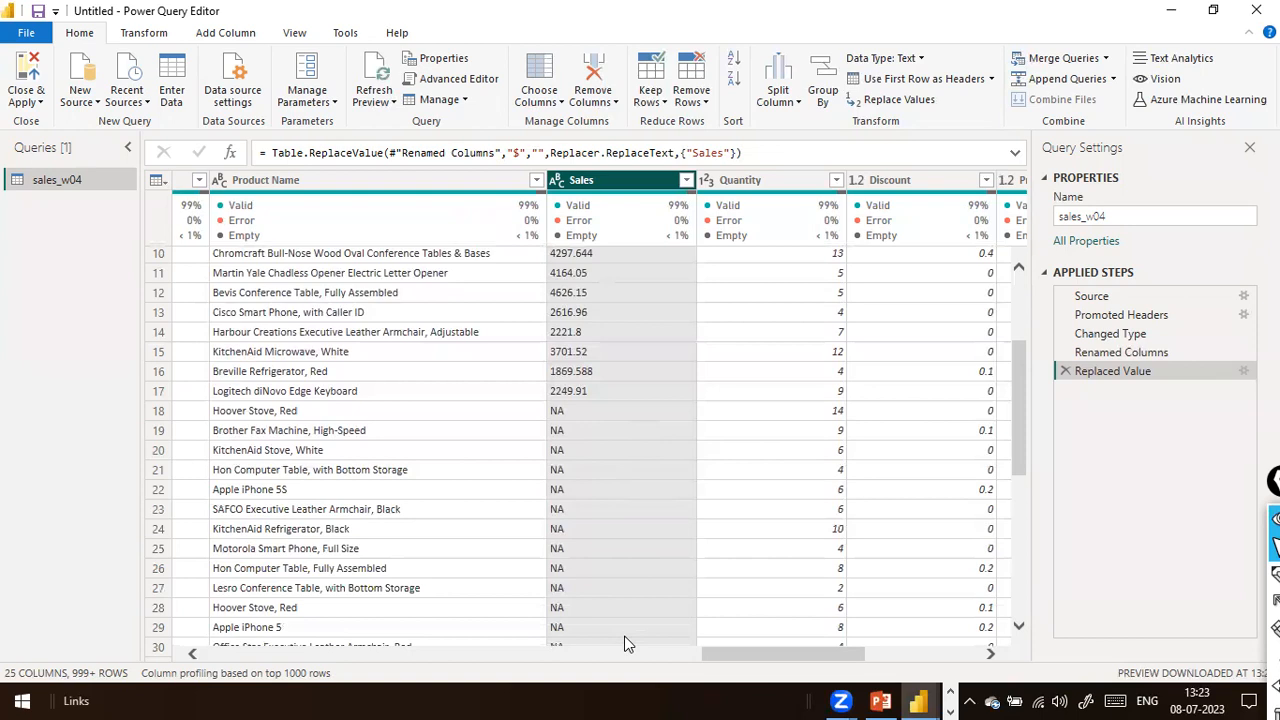
{"action": "scroll", "coordinate": [626, 644], "scroll_direction": "up", "scroll_amount": 3}
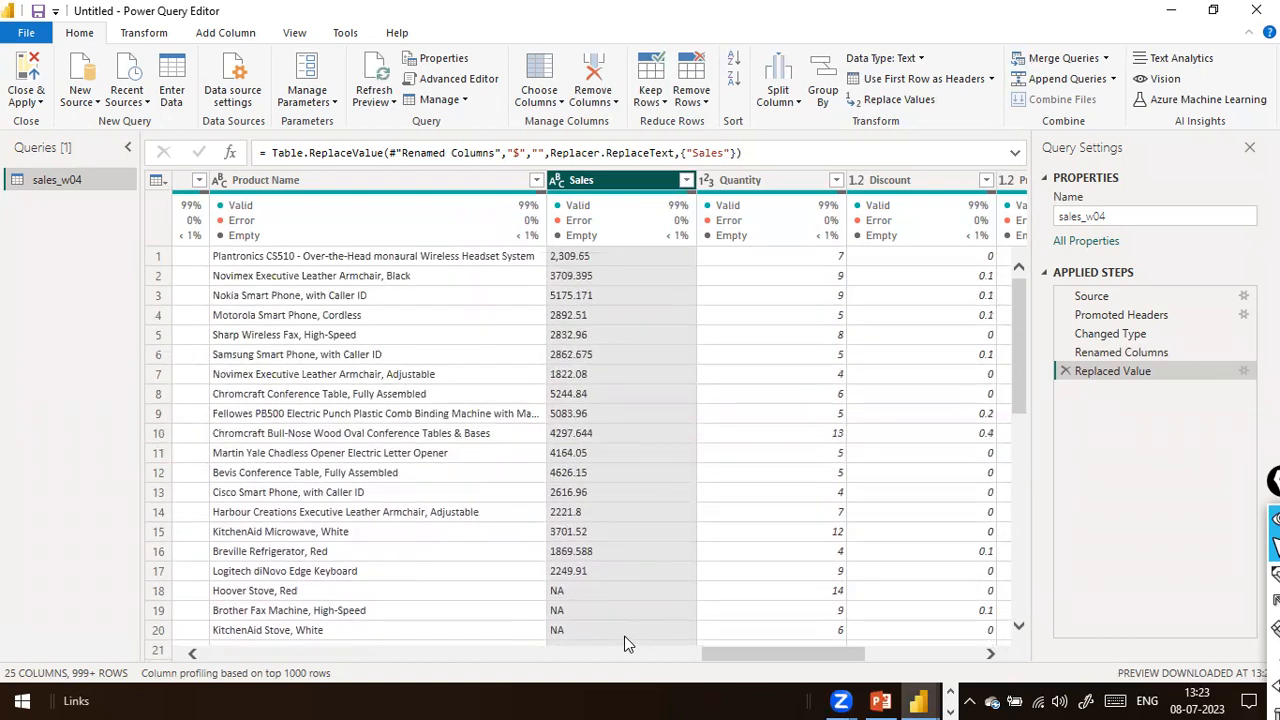
{"action": "scroll", "coordinate": [626, 644], "scroll_direction": "down", "scroll_amount": 4}
{"action": "scroll", "coordinate": [626, 644], "scroll_direction": "down", "scroll_amount": 6}
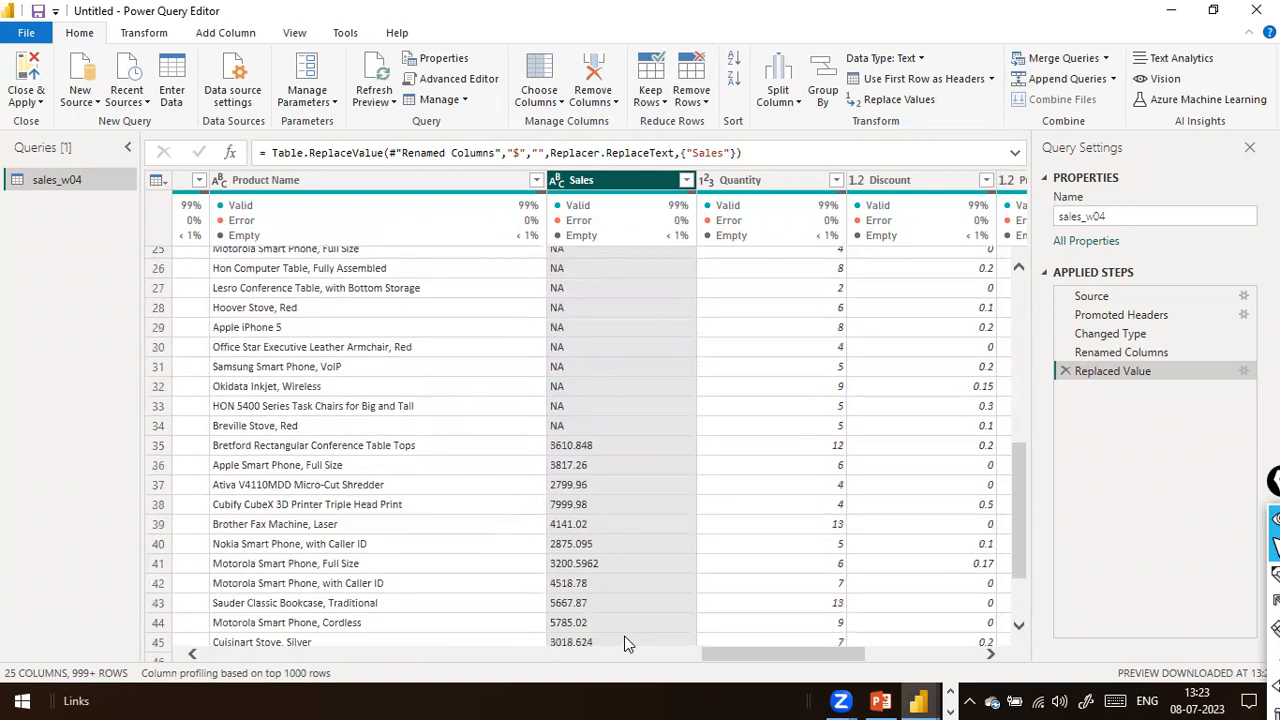
{"action": "scroll", "coordinate": [626, 644], "scroll_direction": "up", "scroll_amount": 9}
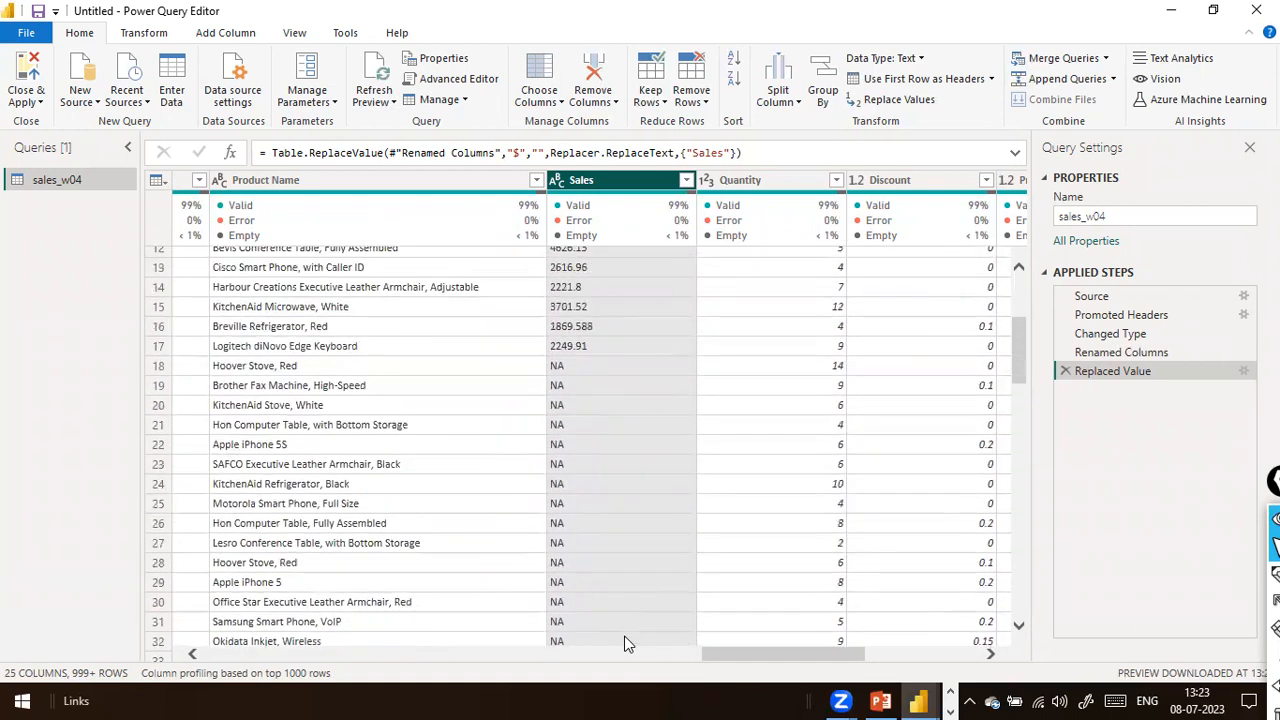
{"action": "scroll", "coordinate": [626, 644], "scroll_direction": "down", "scroll_amount": 9}
{"action": "scroll", "coordinate": [626, 644], "scroll_direction": "up", "scroll_amount": 4}
{"action": "scroll", "coordinate": [626, 644], "scroll_direction": "up", "scroll_amount": 3}
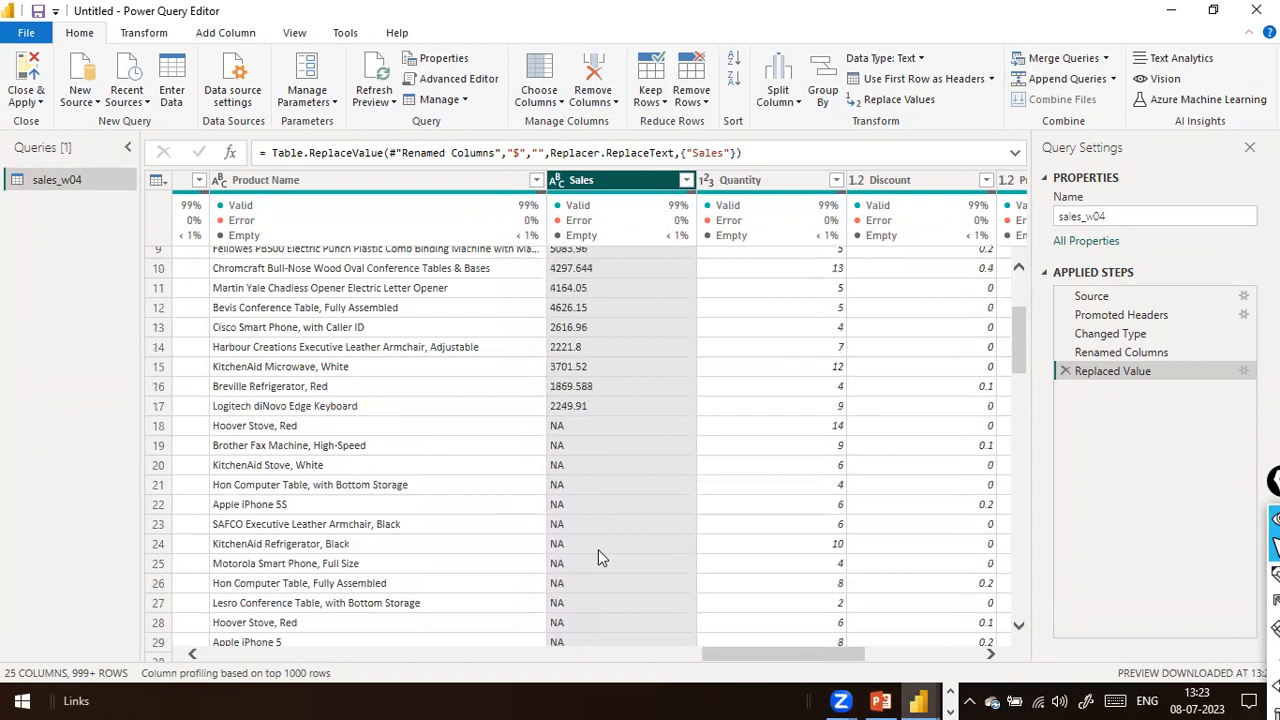
{"action": "scroll", "coordinate": [596, 472], "scroll_direction": "down", "scroll_amount": 3}
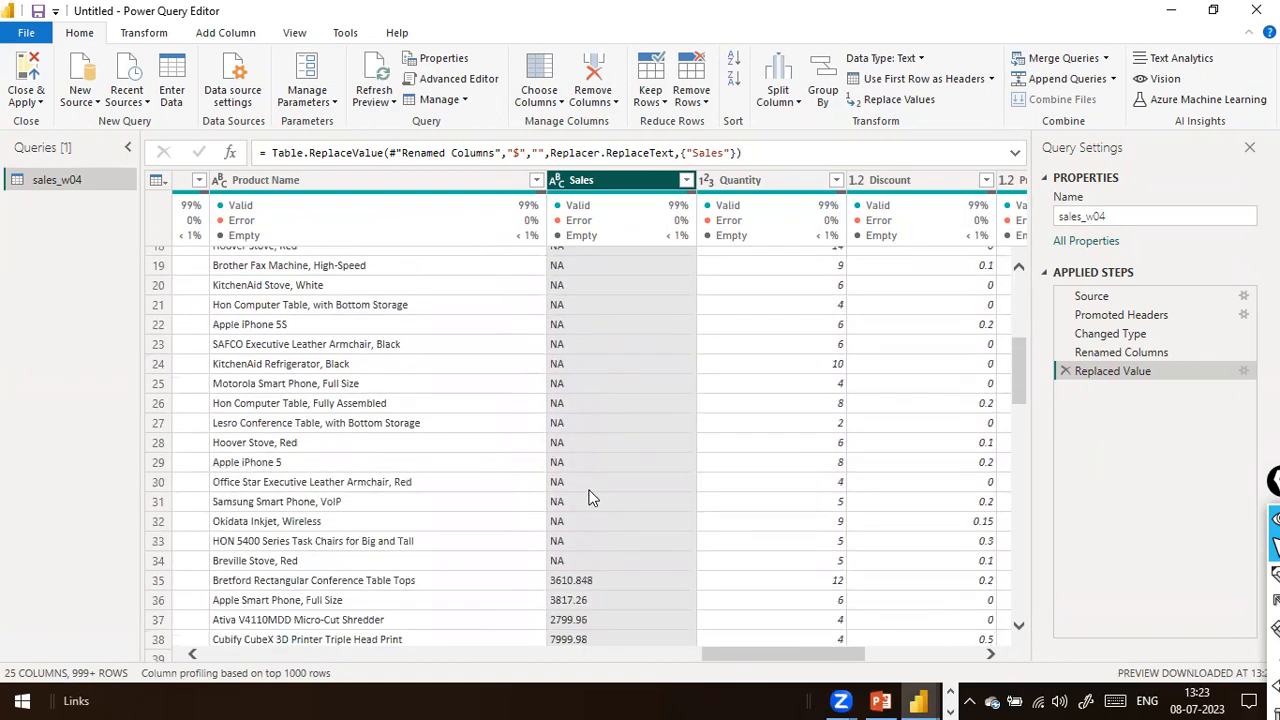
{"action": "scroll", "coordinate": [590, 498], "scroll_direction": "up", "scroll_amount": 1}
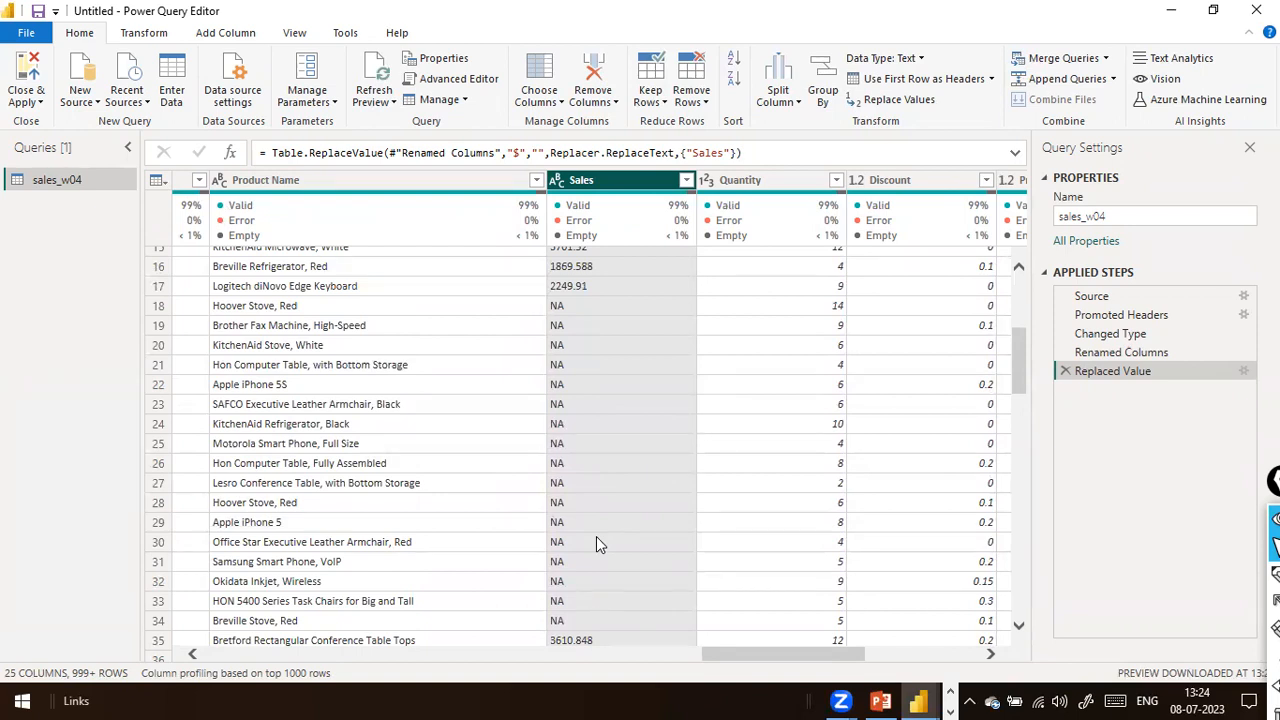
Replace the value NA with 0 throughout the Sales column.
{"action": "right_click", "coordinate": [631, 182]}
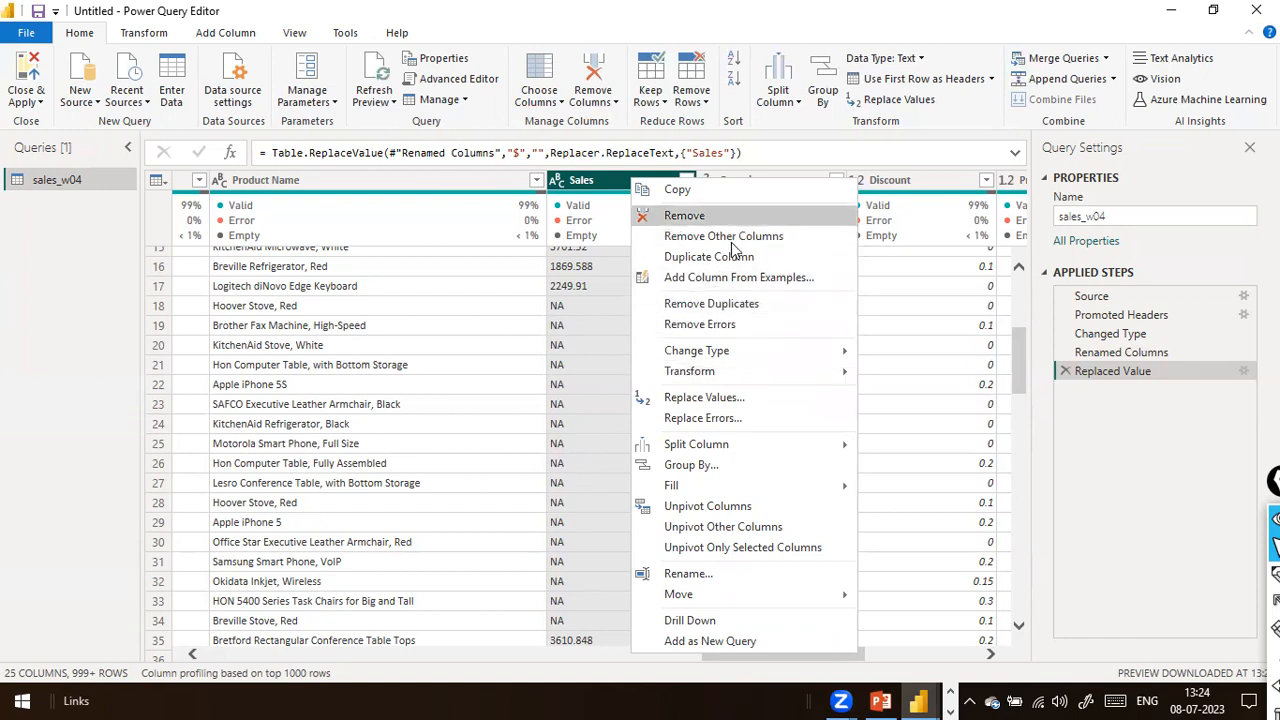
{"action": "left_click", "coordinate": [733, 405]}
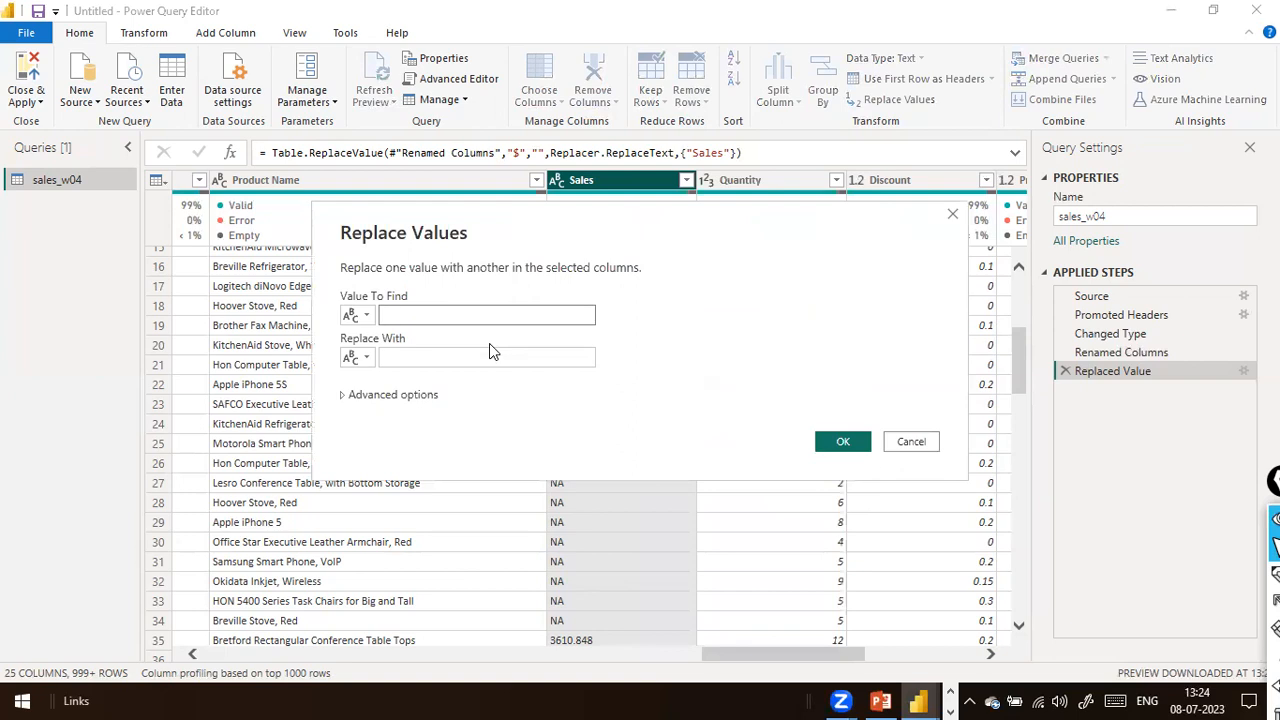
{"action": "type", "text": "NAN"}
{"action": "key", "text": "BackSpace"}
{"action": "key", "text": "BackSpace"}
{"action": "type", "text": "A"}
{"action": "key", "text": "Tab"}
{"action": "key", "text": "Tab"}
{"action": "type", "text": "0"}
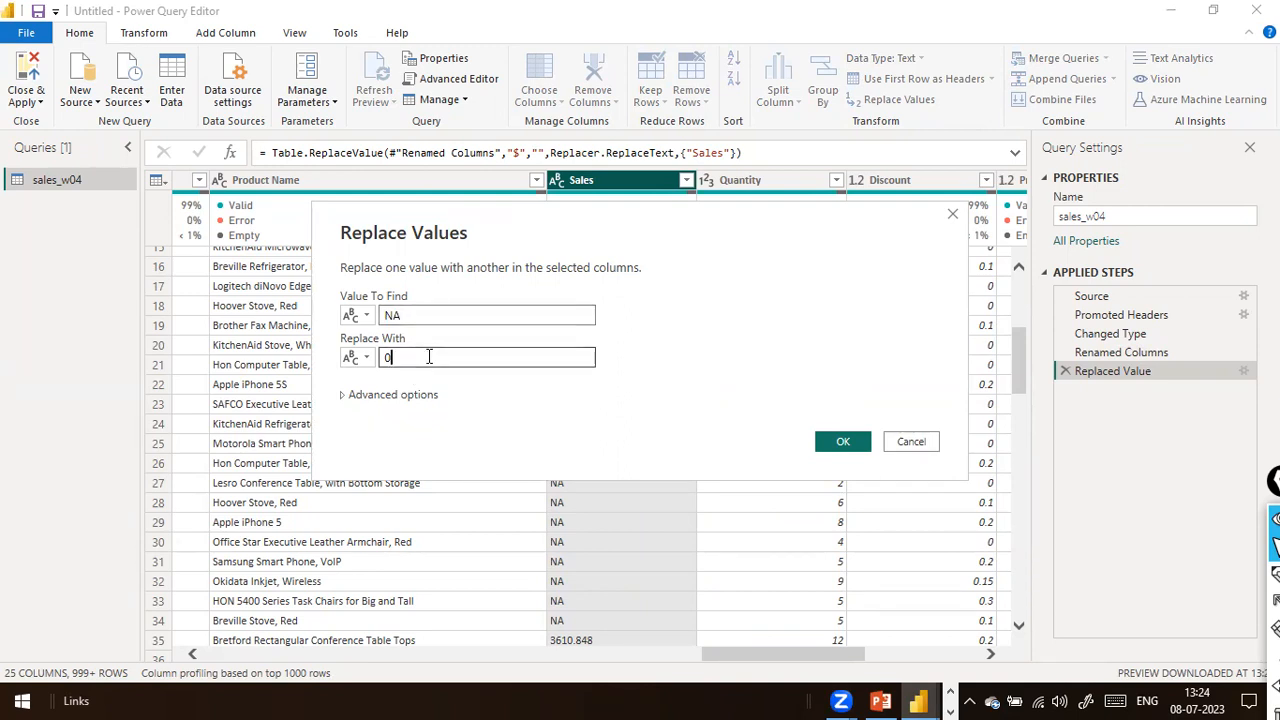
{"action": "left_click", "coordinate": [427, 316]}
{"action": "left_click", "coordinate": [409, 360]}
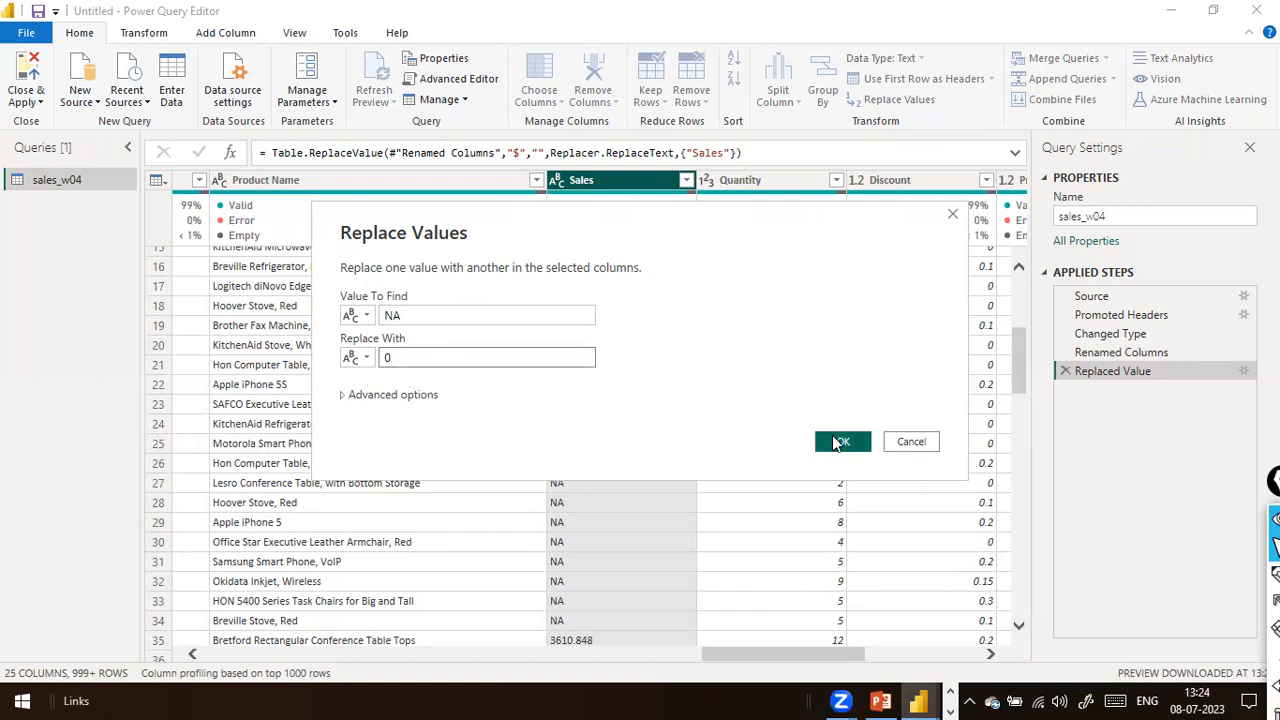
{"action": "left_click", "coordinate": [838, 443]}
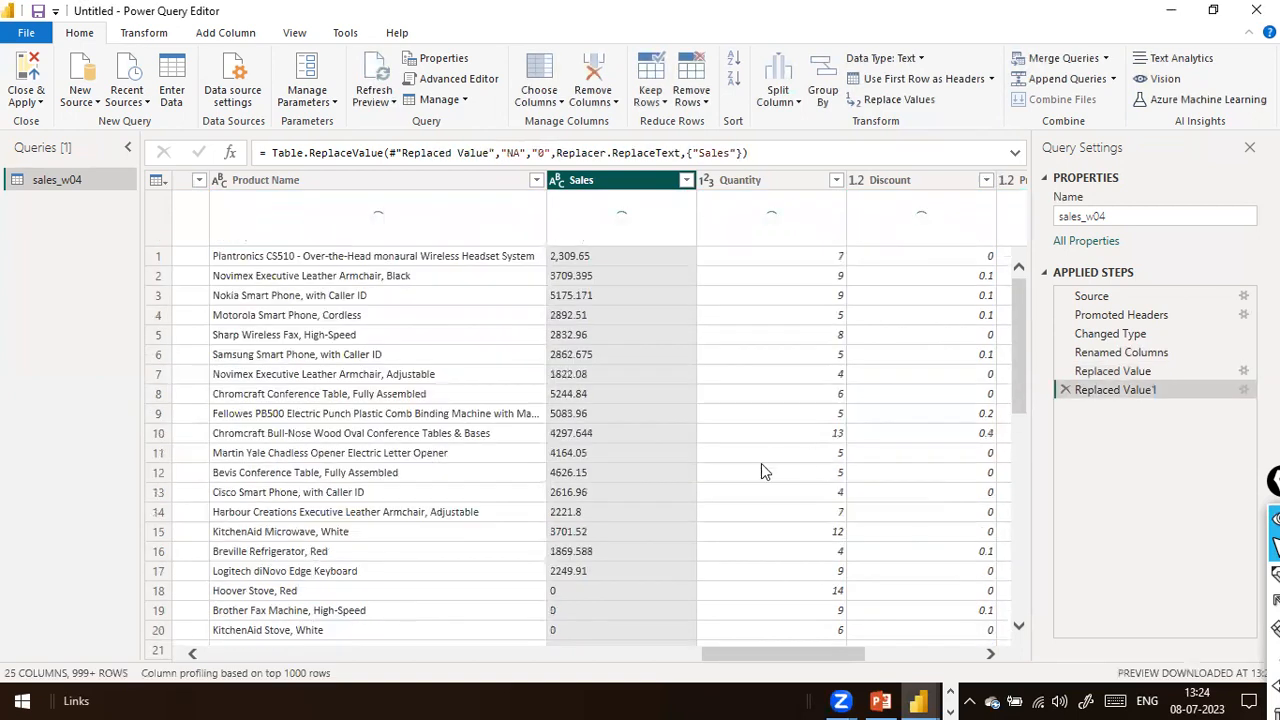
Check the rows of the Sales column for remaining NA entries.
{"action": "scroll", "coordinate": [600, 537], "scroll_direction": "down", "scroll_amount": 9}
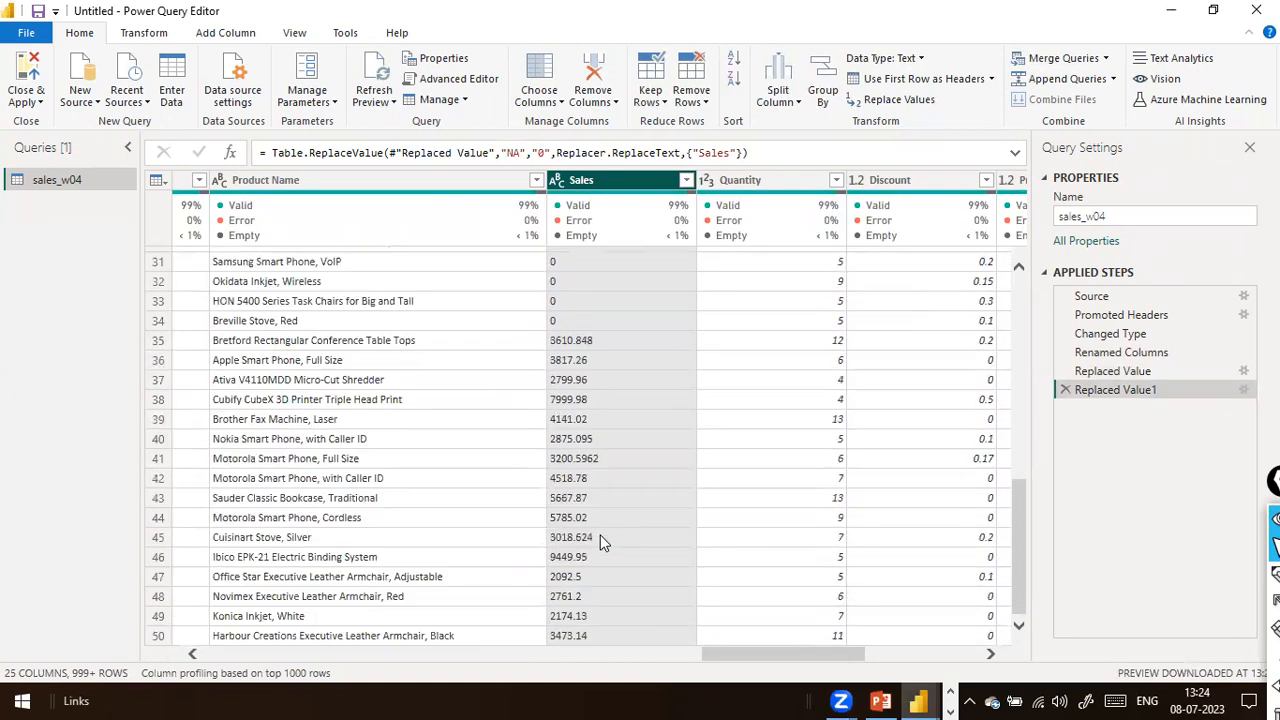
{"action": "scroll", "coordinate": [600, 540], "scroll_direction": "down", "scroll_amount": 2}
{"action": "scroll", "coordinate": [600, 540], "scroll_direction": "up", "scroll_amount": 13}
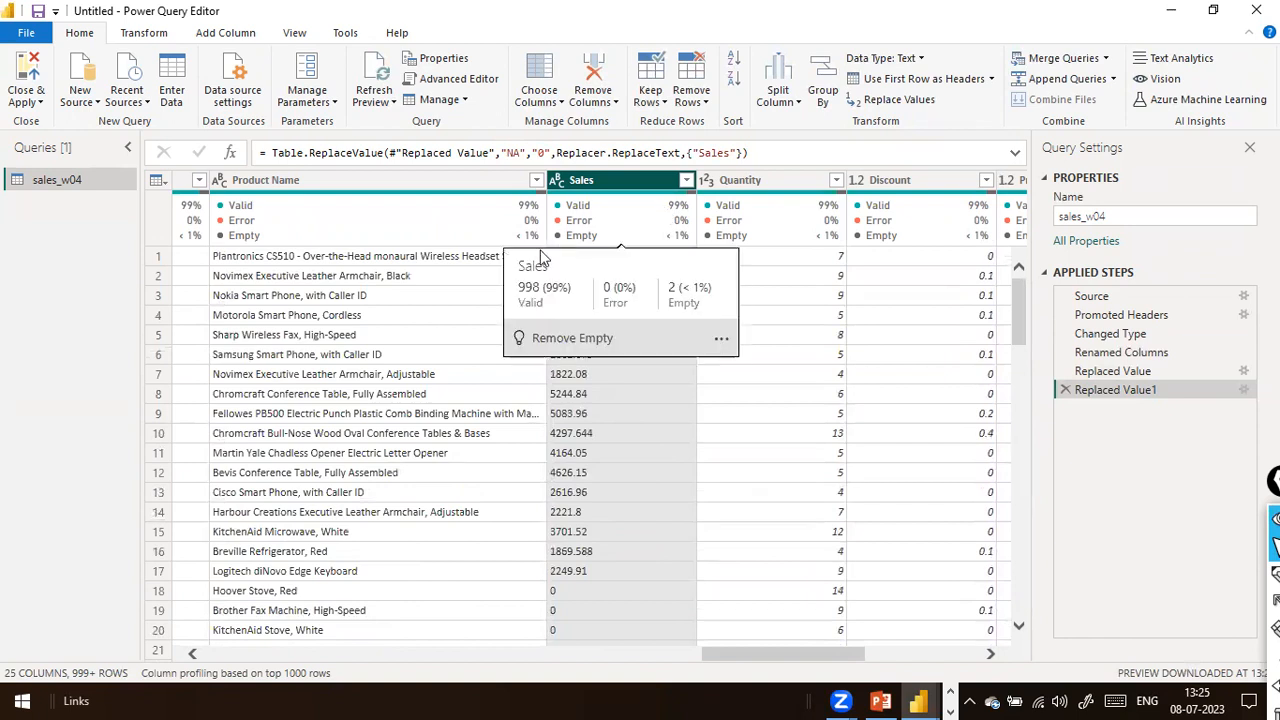
Look through the distinct values in the Sales column filter and apply the filter with all values selected.
{"action": "left_click", "coordinate": [686, 181]}
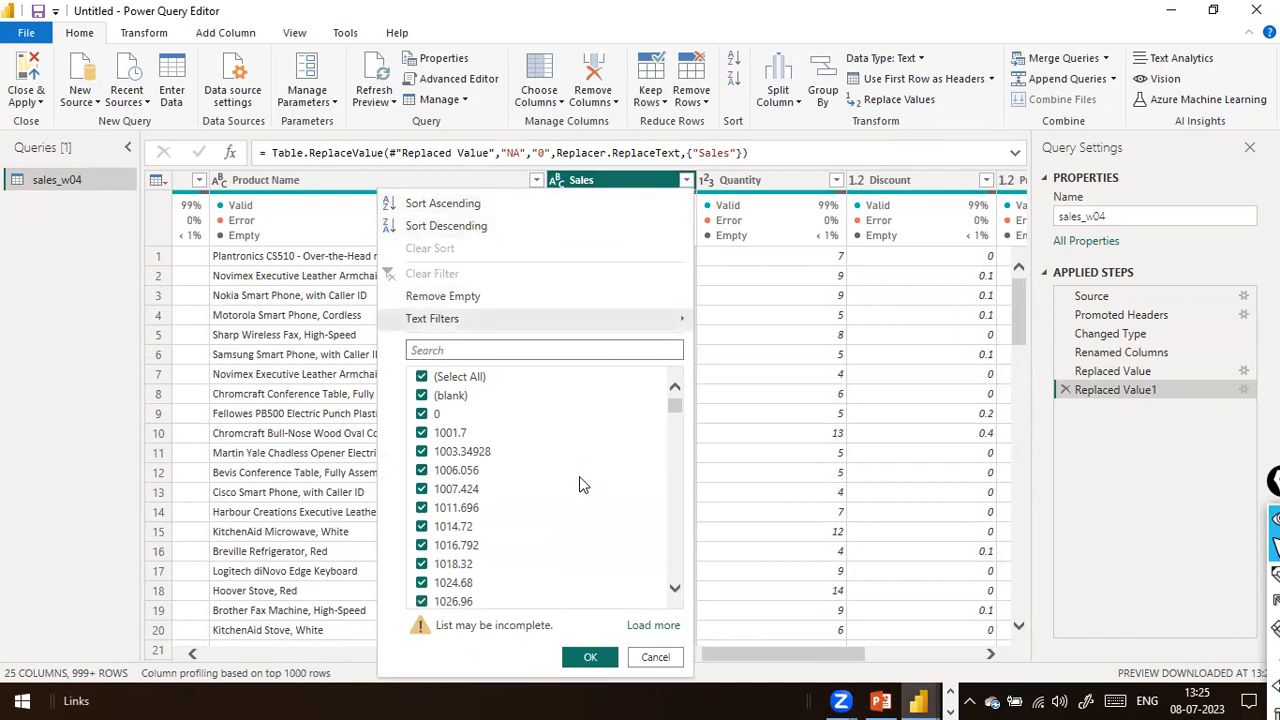
{"action": "scroll", "coordinate": [579, 476], "scroll_direction": "down", "scroll_amount": 5}
{"action": "scroll", "coordinate": [579, 476], "scroll_direction": "down", "scroll_amount": 1}
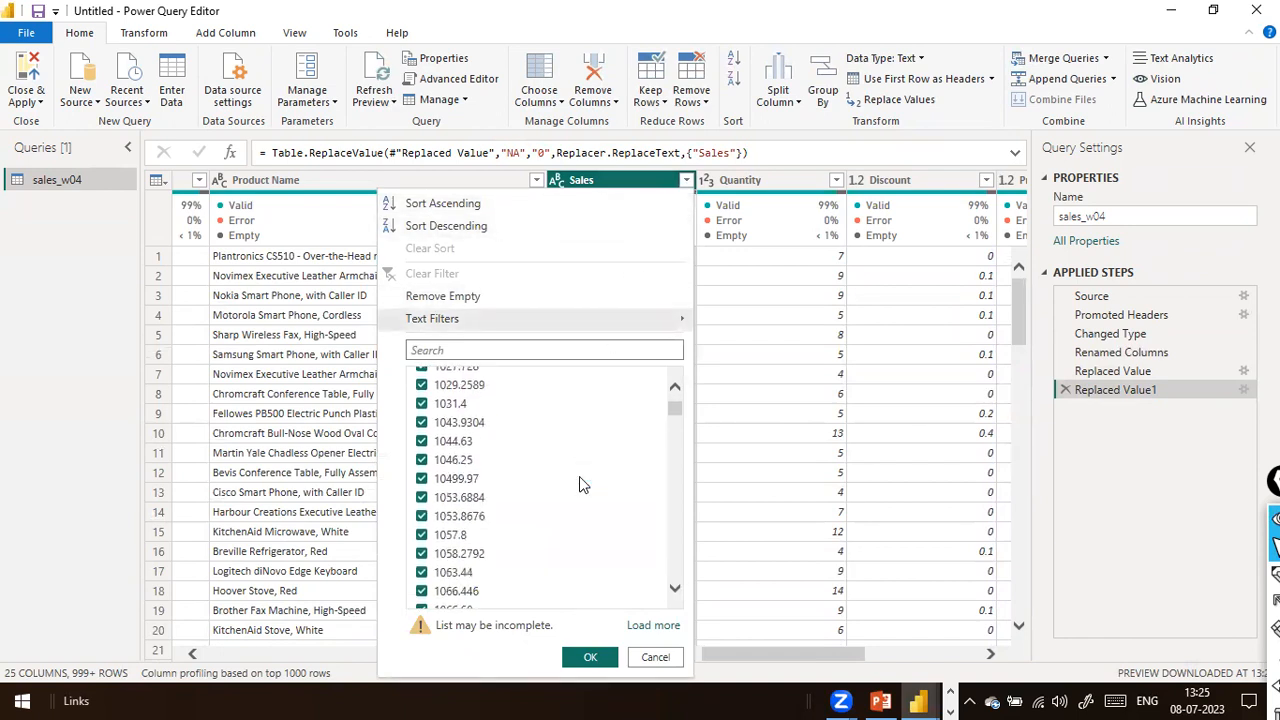
{"action": "scroll", "coordinate": [579, 476], "scroll_direction": "down", "scroll_amount": 4}
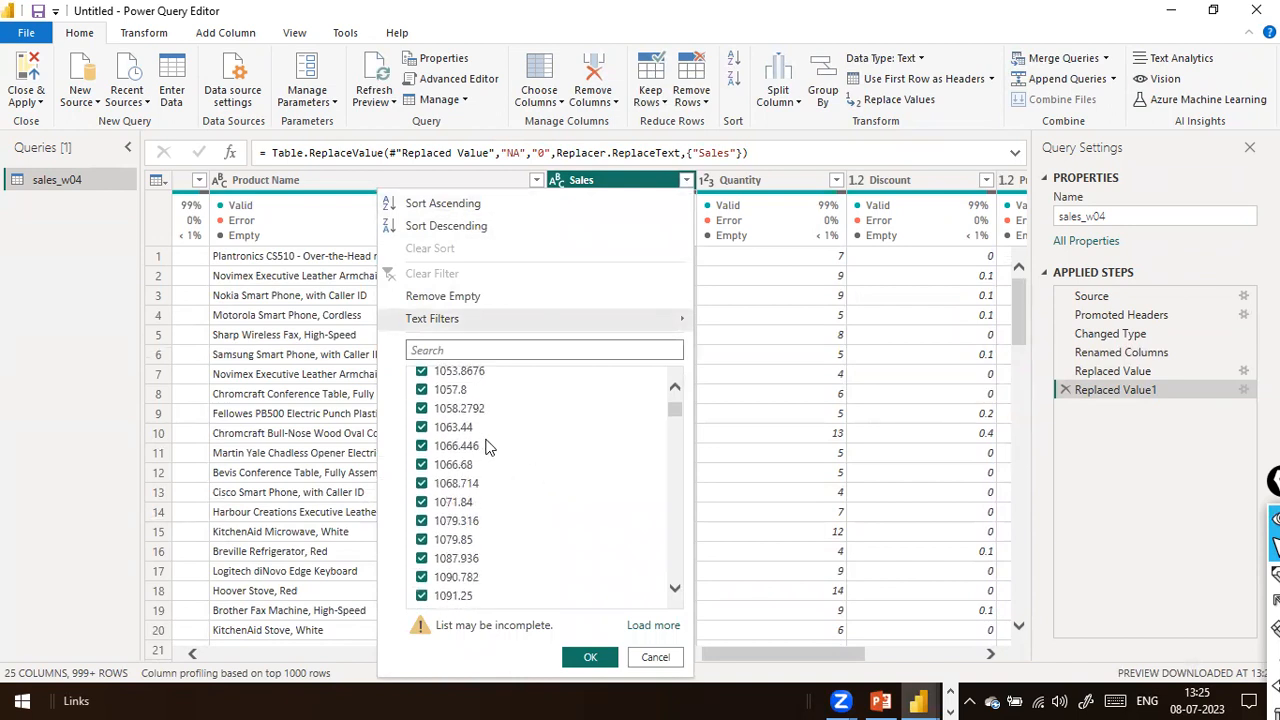
{"action": "scroll", "coordinate": [504, 491], "scroll_direction": "down", "scroll_amount": 5}
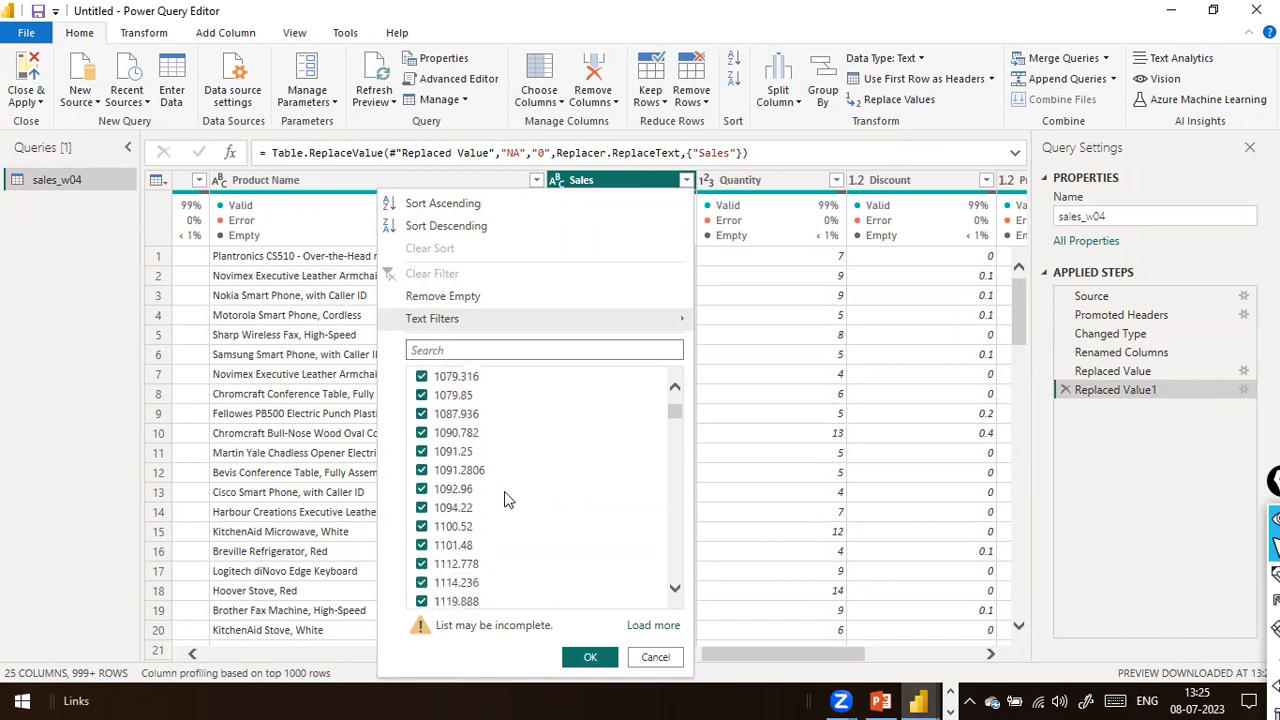
{"action": "scroll", "coordinate": [506, 529], "scroll_direction": "up", "scroll_amount": 10}
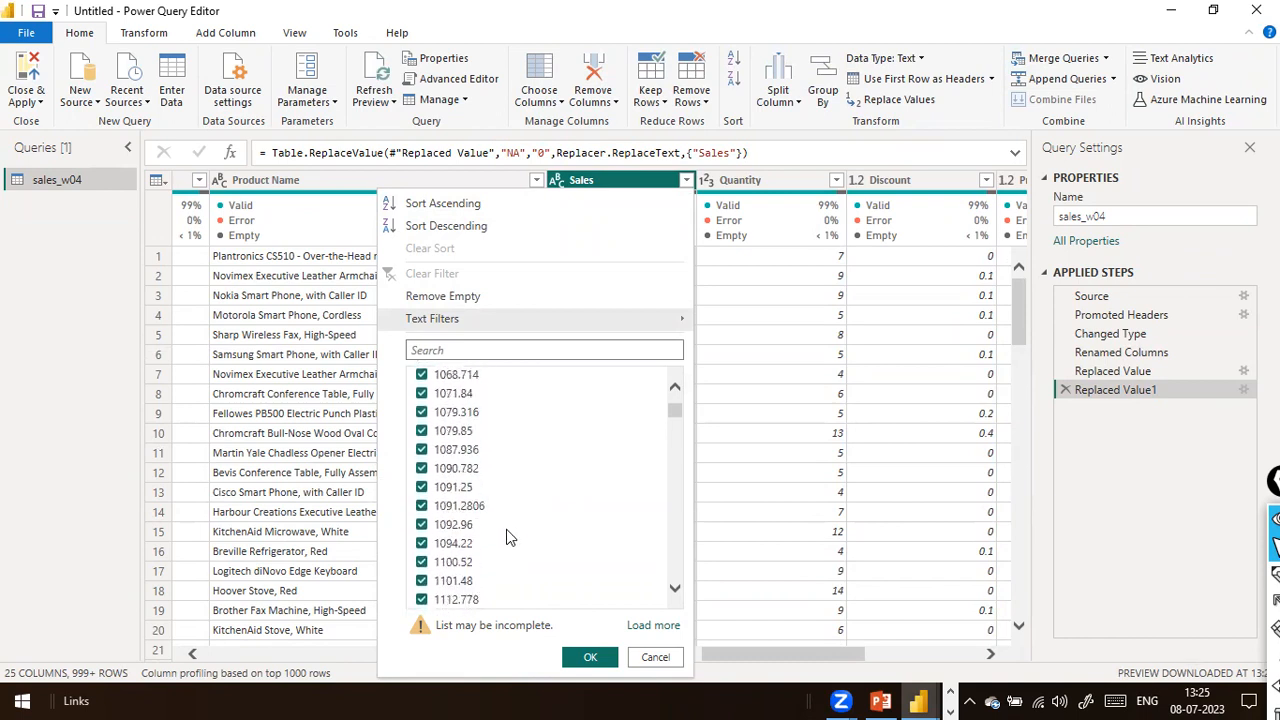
{"action": "scroll", "coordinate": [506, 529], "scroll_direction": "up", "scroll_amount": 2}
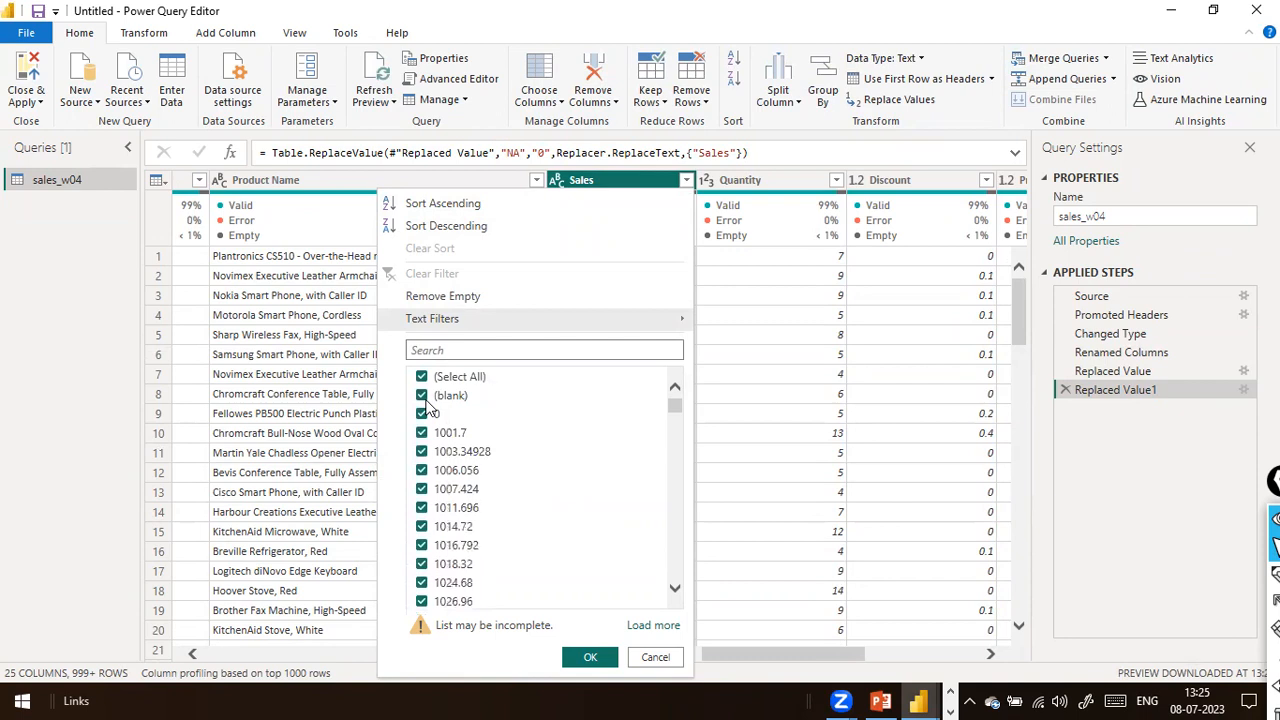
{"action": "left_click", "coordinate": [584, 660]}
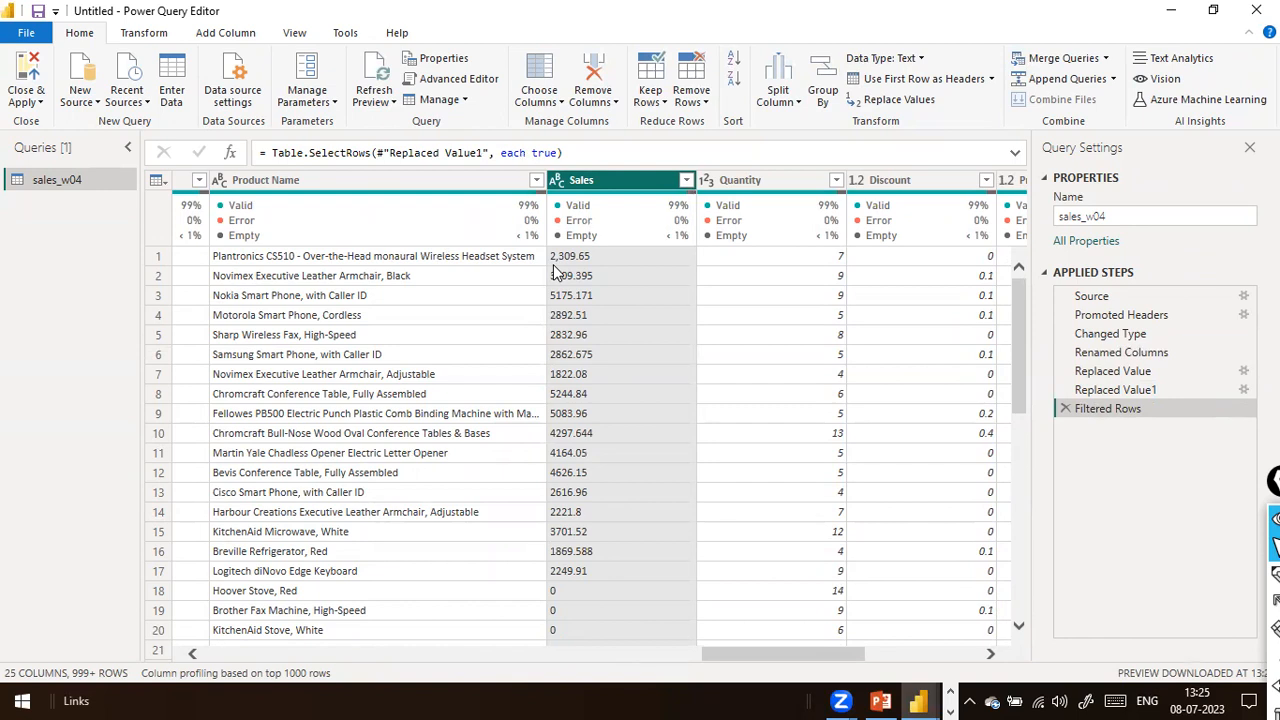
Change the data type of the Sales column to Decimal Number and check its rows.
{"action": "left_click", "coordinate": [557, 182]}
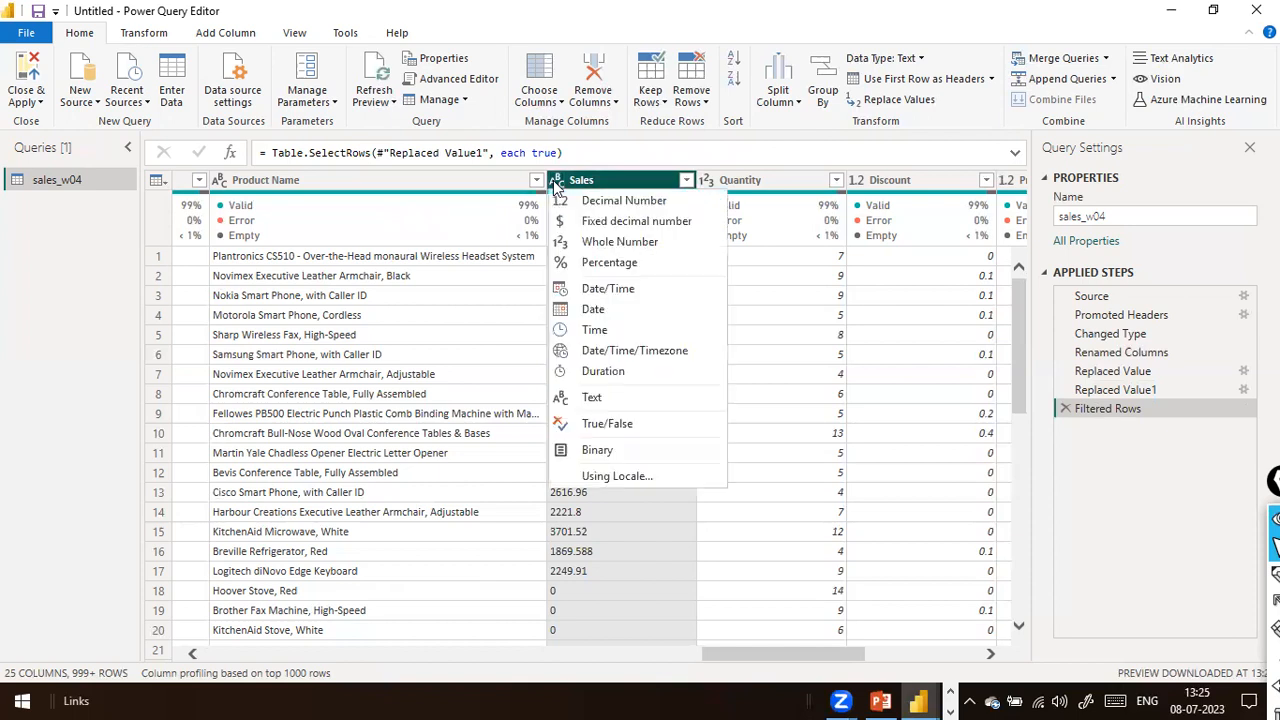
{"action": "left_click", "coordinate": [620, 201]}
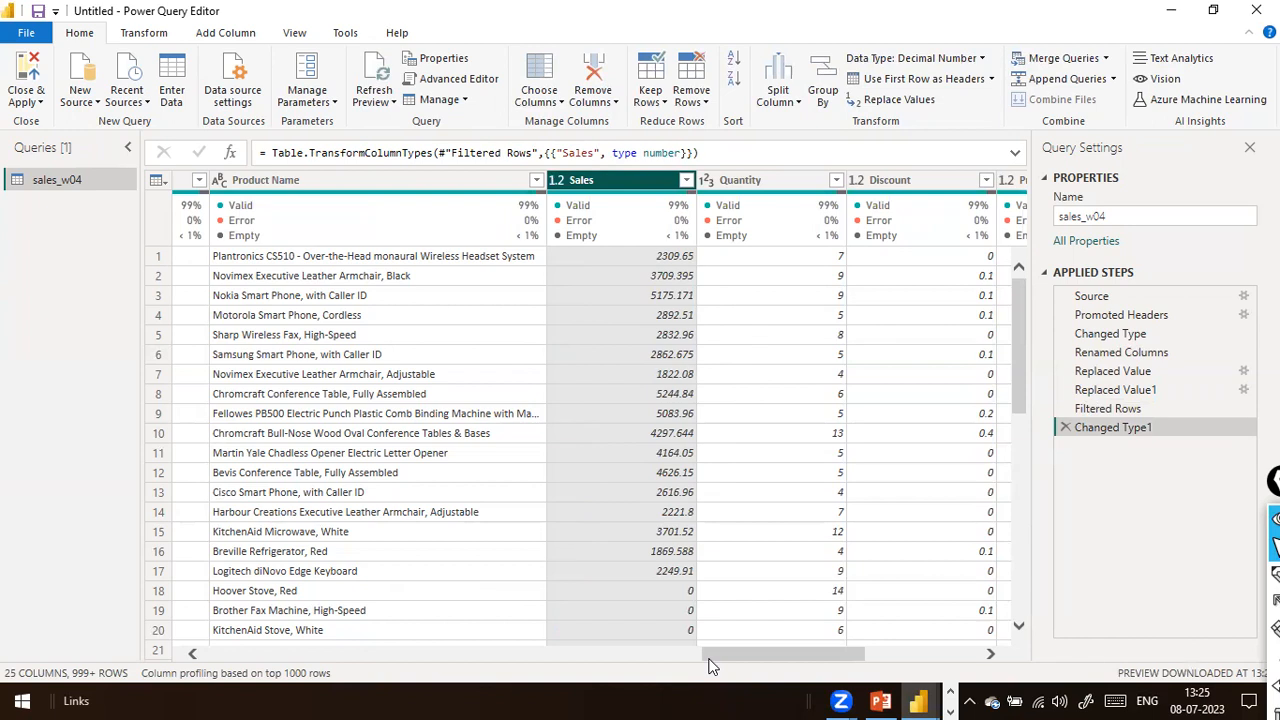
{"action": "scroll", "coordinate": [705, 508], "scroll_direction": "down", "scroll_amount": 4}
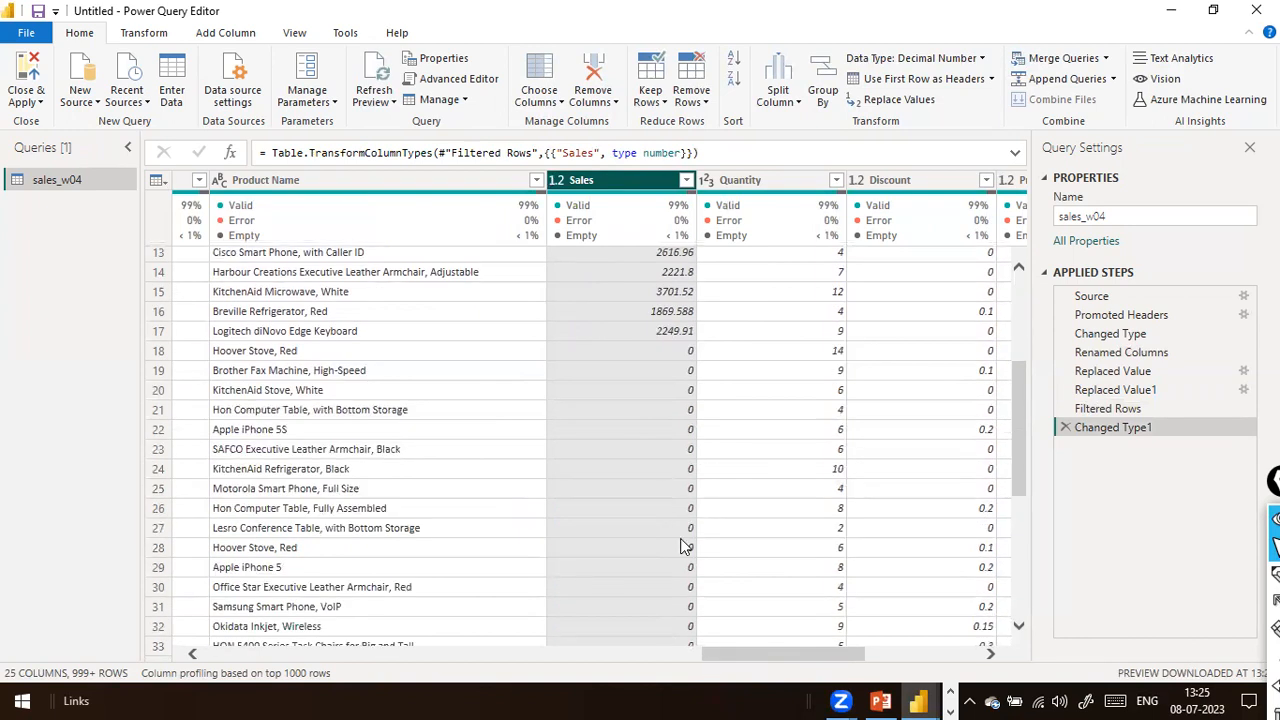
{"action": "scroll", "coordinate": [684, 545], "scroll_direction": "up", "scroll_amount": 4}
{"action": "mouse_move", "coordinate": [555, 198]}
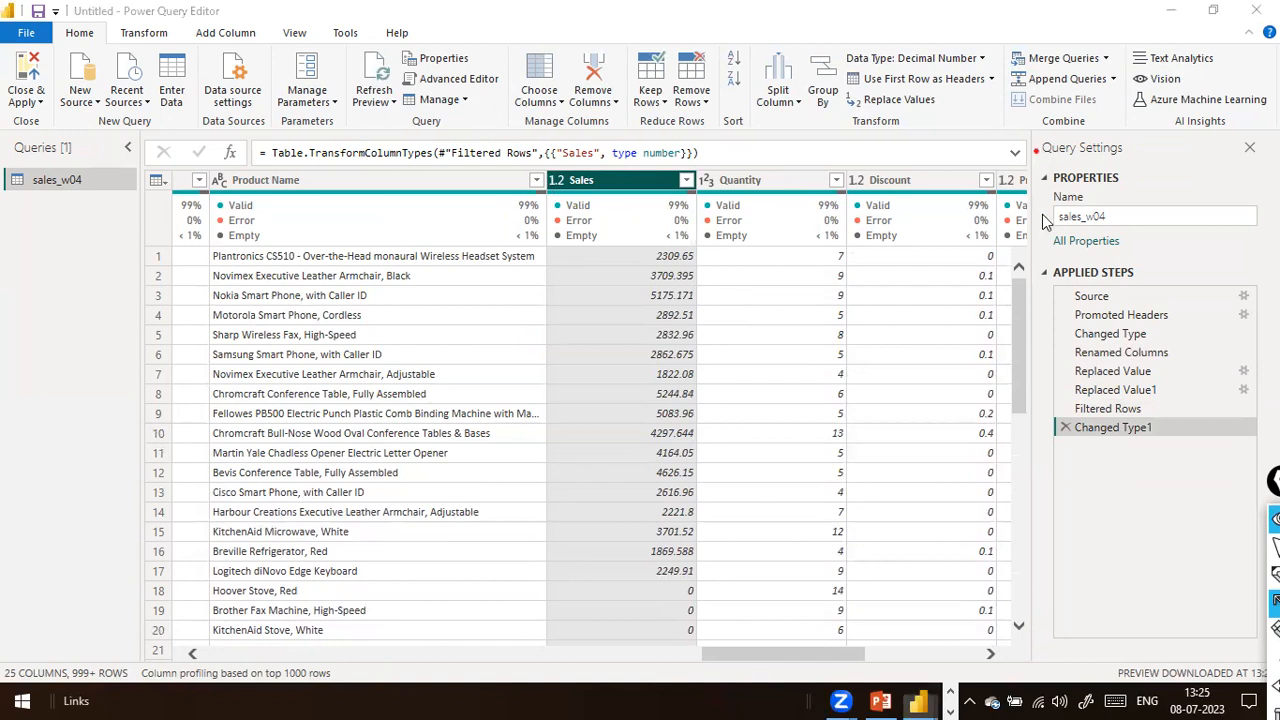
Draw red arrows pointing at the Applied Steps heading and the most recent steps in the list.
{"action": "left_click_drag", "start_coordinate": [1038, 152], "coordinate": [1065, 258]}
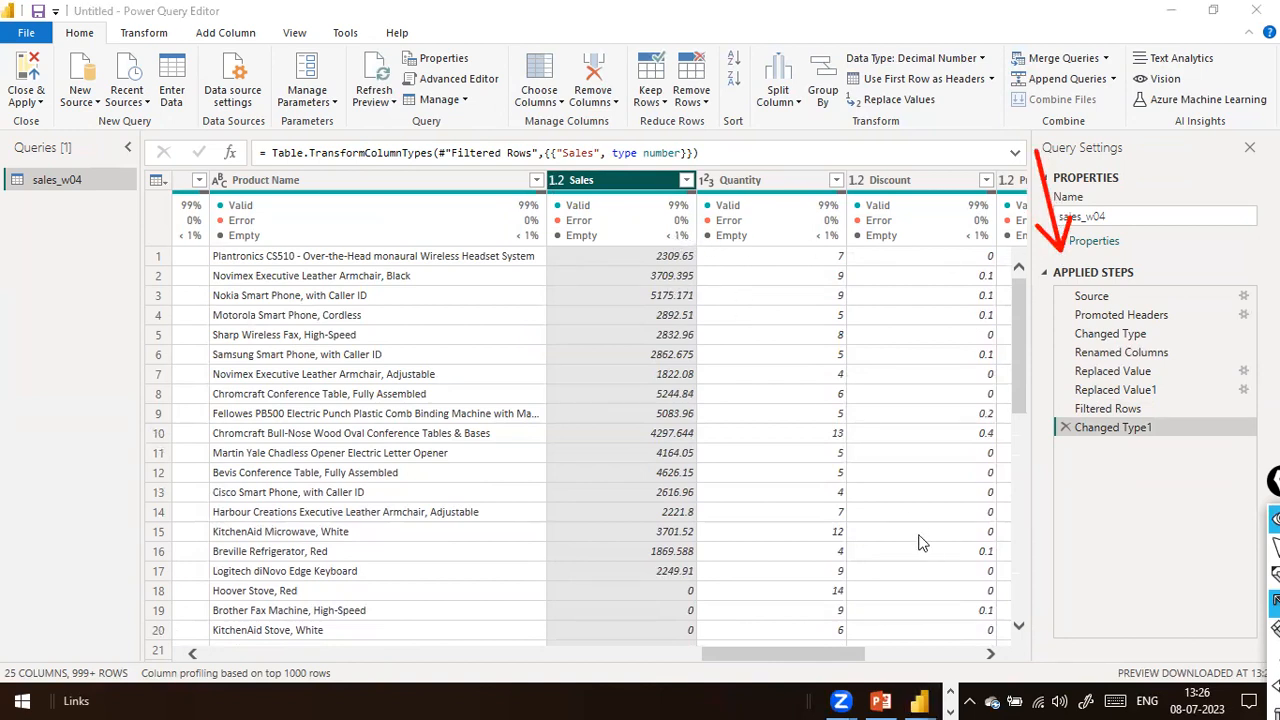
{"action": "left_click_drag", "start_coordinate": [1037, 558], "coordinate": [1063, 442]}
{"action": "left_click_drag", "start_coordinate": [1006, 391], "coordinate": [1057, 404]}
{"action": "left_click_drag", "start_coordinate": [1021, 354], "coordinate": [1060, 385]}
{"action": "left_click_drag", "start_coordinate": [1022, 317], "coordinate": [1076, 388]}
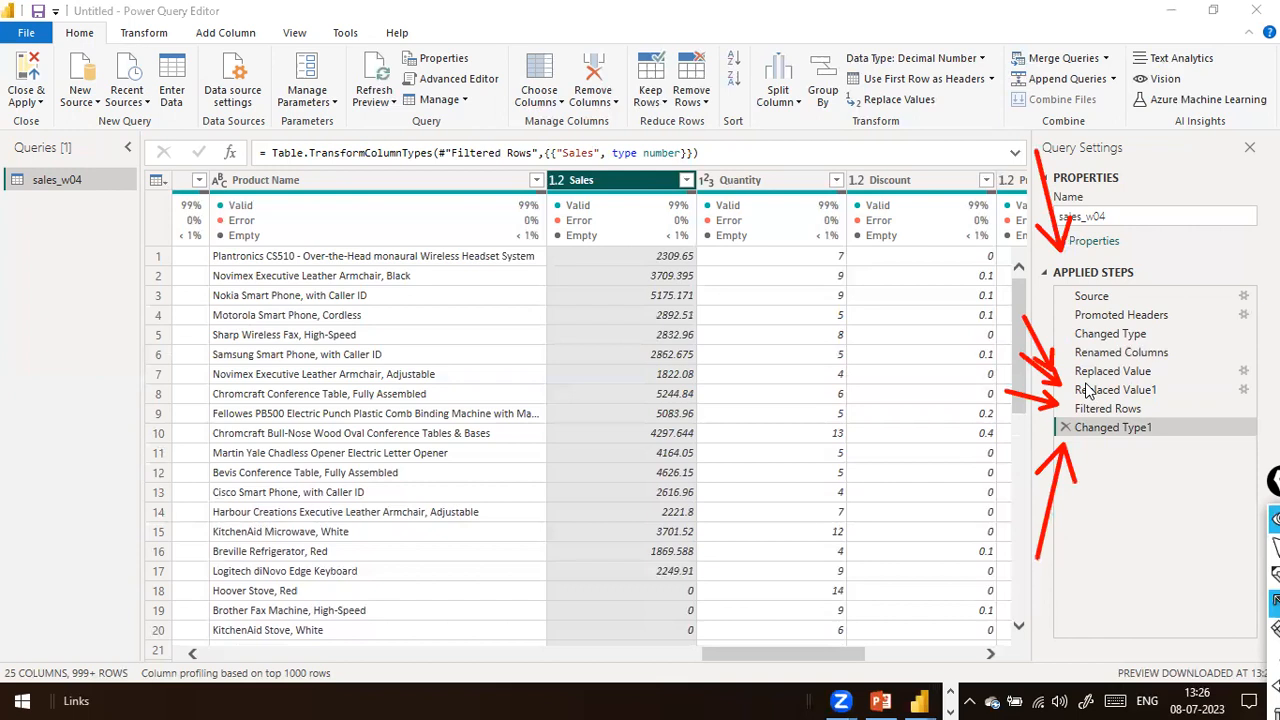
Select the Replaced Value step and inspect its Table.ReplaceValue formula for the "$" replacement in Sales.
{"action": "left_click", "coordinate": [1120, 372]}
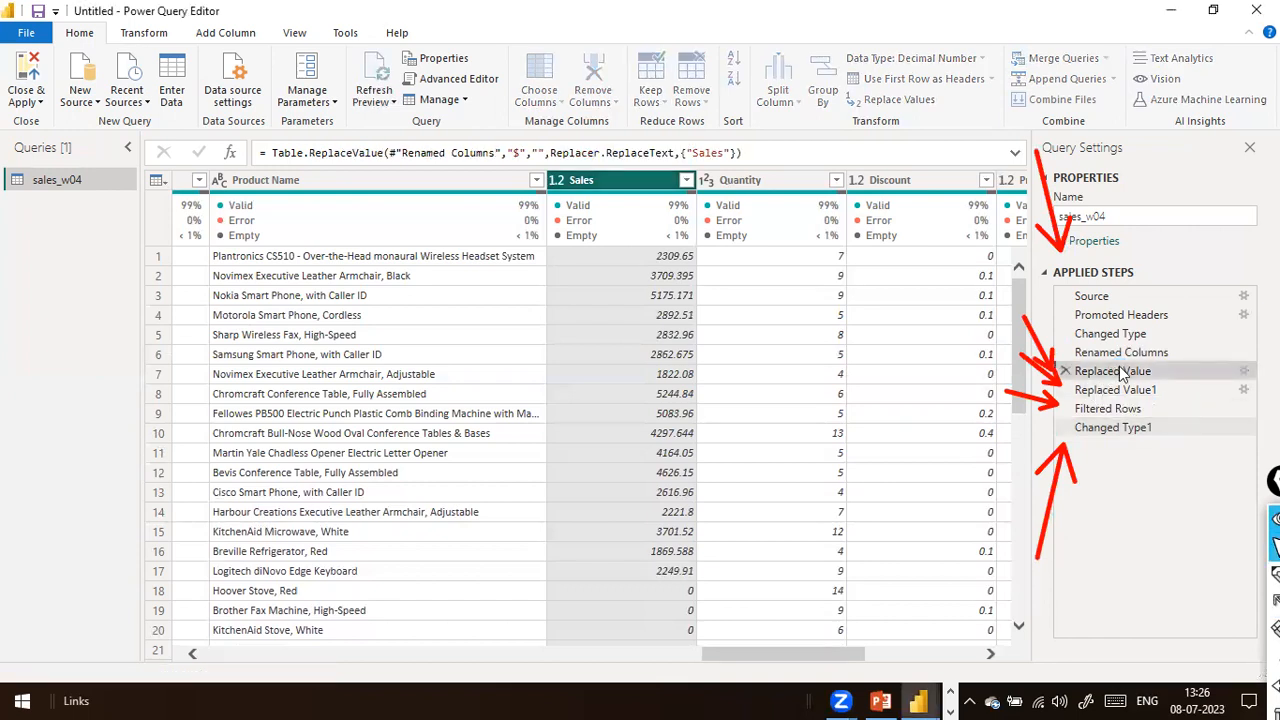
{"action": "left_click", "coordinate": [507, 154]}
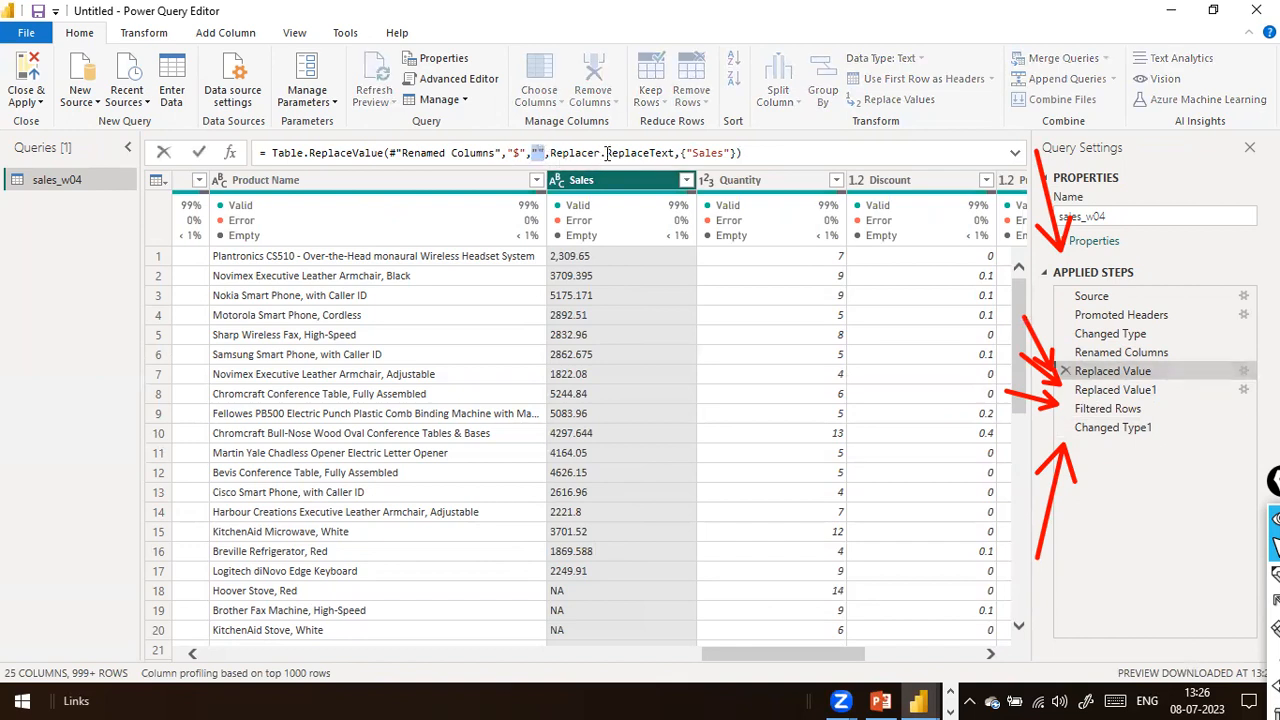
{"action": "left_click", "coordinate": [752, 150]}
{"action": "left_click", "coordinate": [508, 152]}
{"action": "key", "text": "Return"}
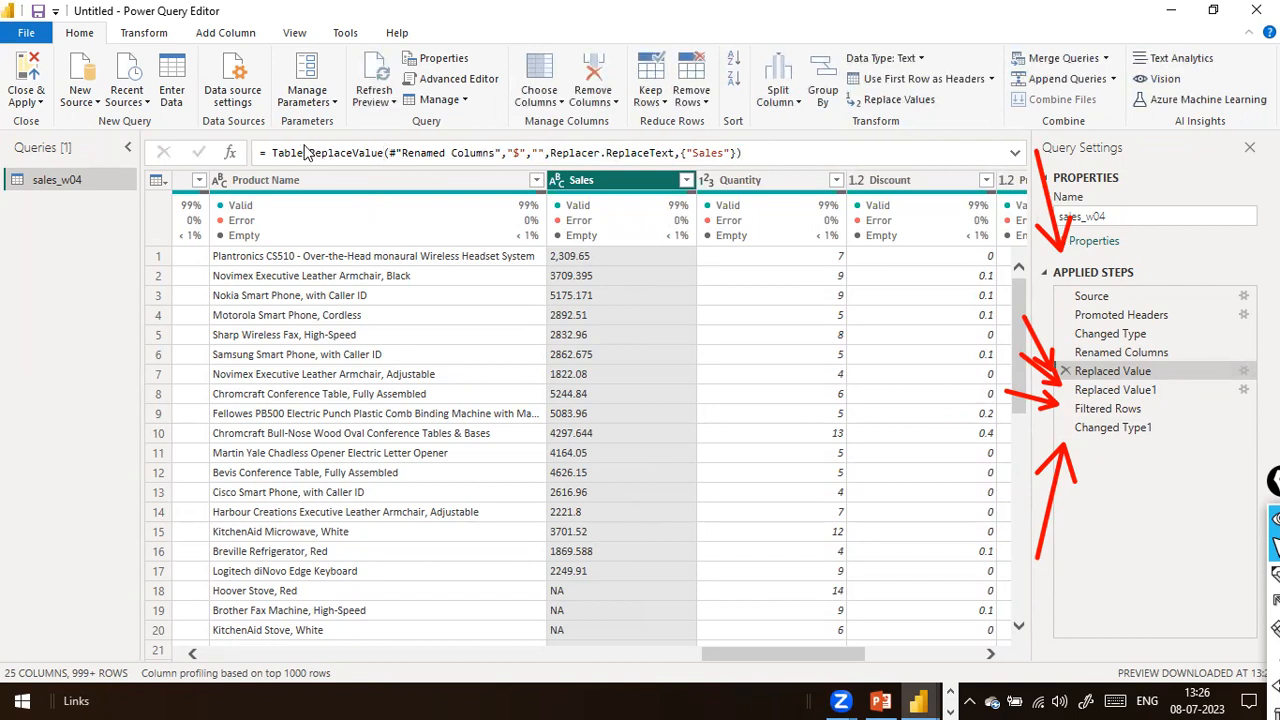
{"action": "left_click", "coordinate": [780, 152]}
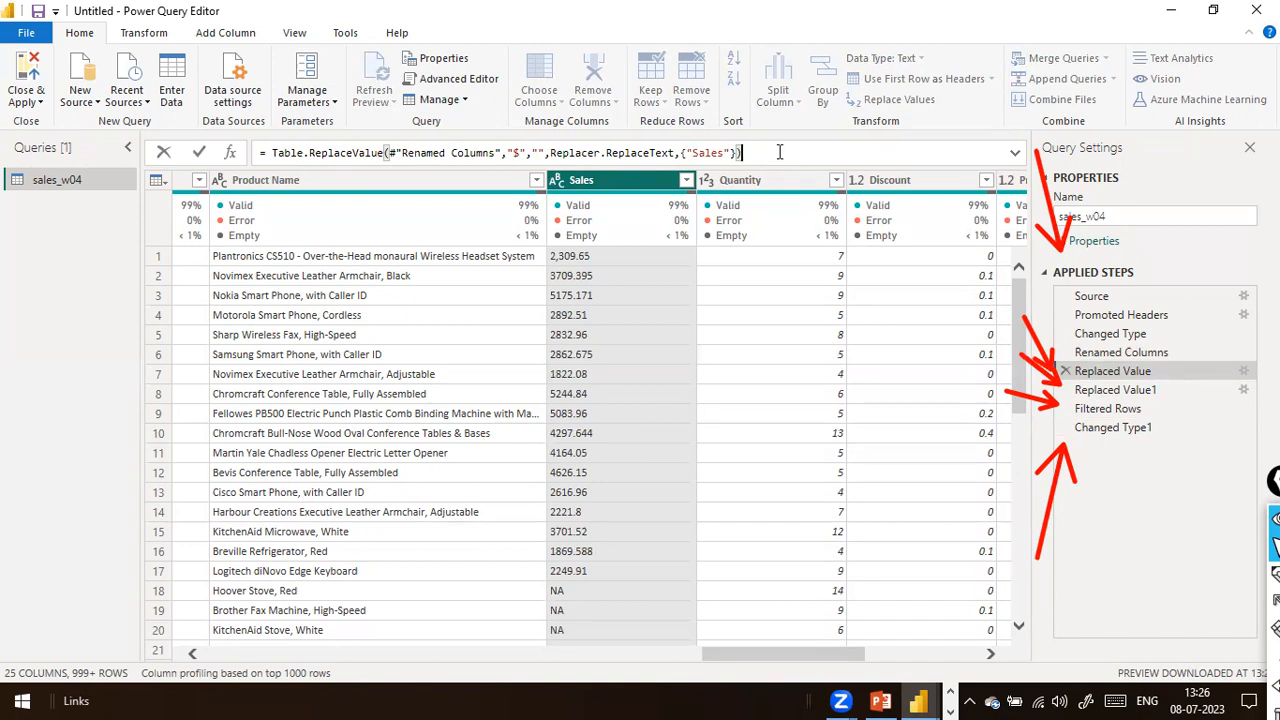
{"action": "left_click_drag", "start_coordinate": [779, 152], "coordinate": [3, 155]}
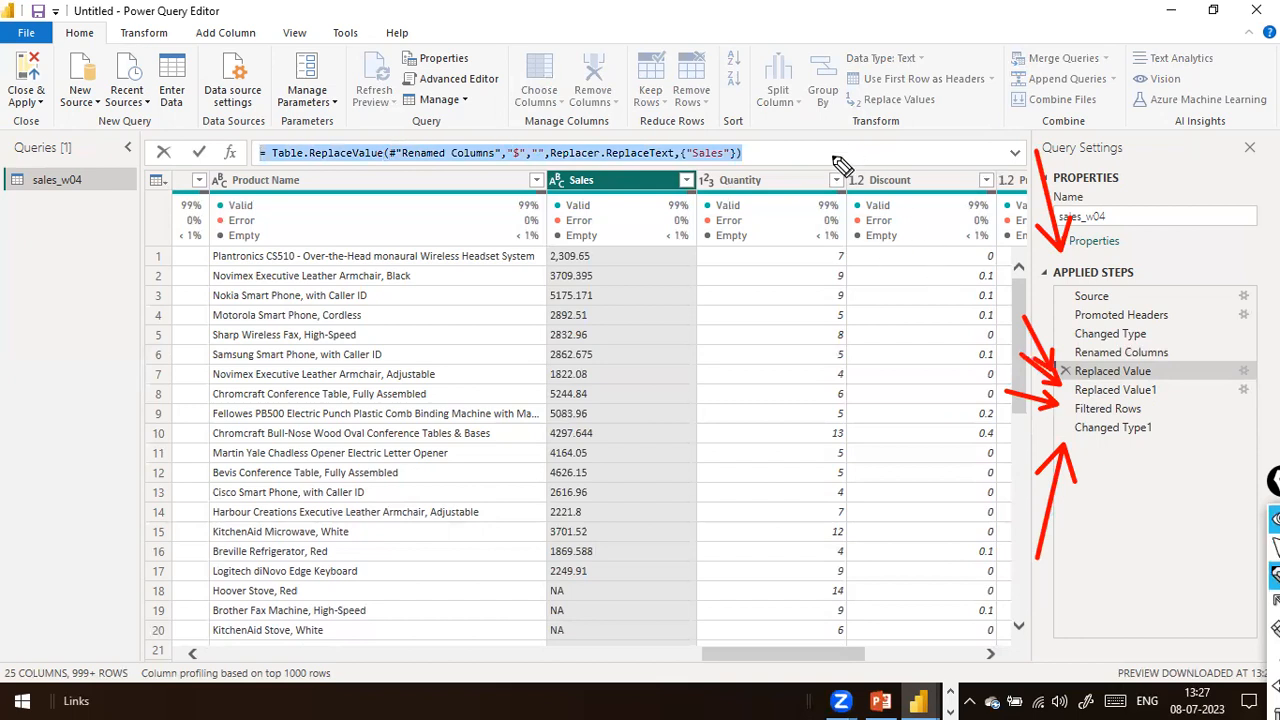
Annotate the formula as M language with arrows at ReplaceValue, the "$" and empty arguments and Sales, and clear the annotations.
{"action": "mouse_move", "coordinate": [828, 150]}
{"action": "left_mouse_down"}
{"action": "mouse_move", "coordinate": [849, 159]}
{"action": "mouse_move", "coordinate": [815, 168]}
{"action": "mouse_move", "coordinate": [975, 145]}
{"action": "mouse_move", "coordinate": [1005, 165]}
{"action": "mouse_move", "coordinate": [828, 190]}
{"action": "mouse_move", "coordinate": [737, 157]}
{"action": "left_mouse_up"}
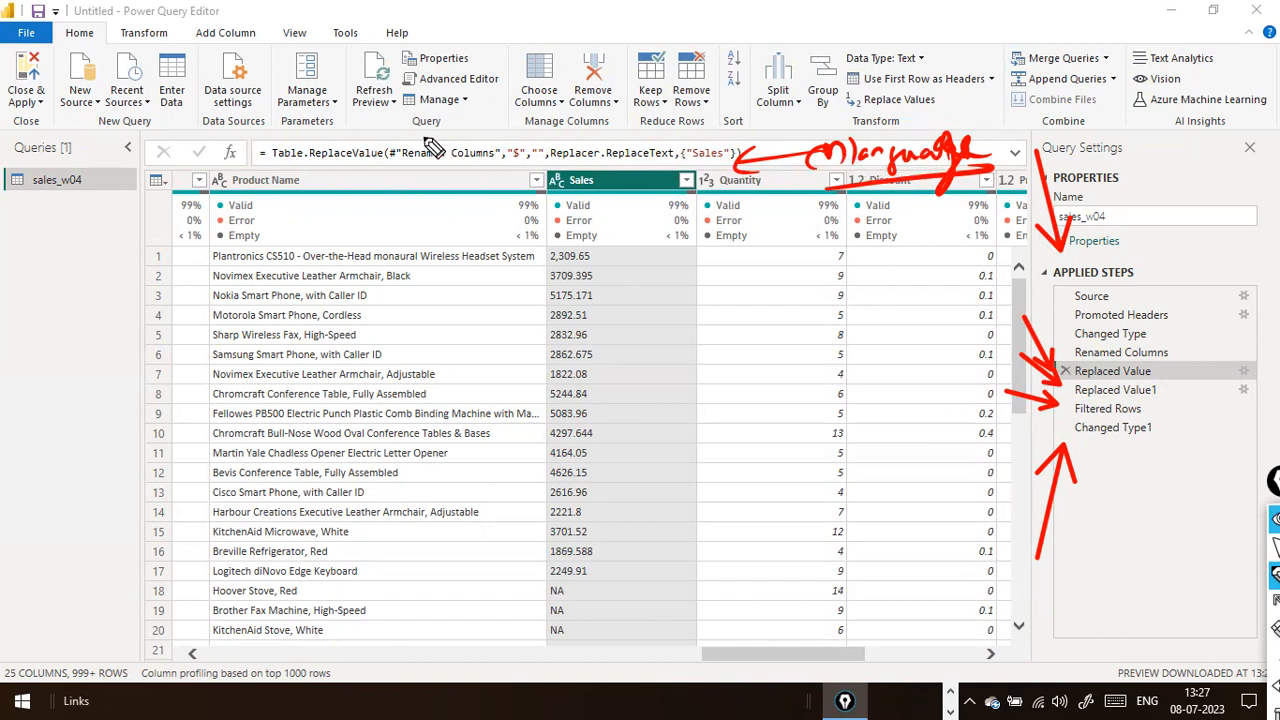
{"action": "mouse_move", "coordinate": [303, 200]}
{"action": "left_mouse_down"}
{"action": "mouse_move", "coordinate": [326, 166]}
{"action": "mouse_move", "coordinate": [329, 177]}
{"action": "left_mouse_up"}
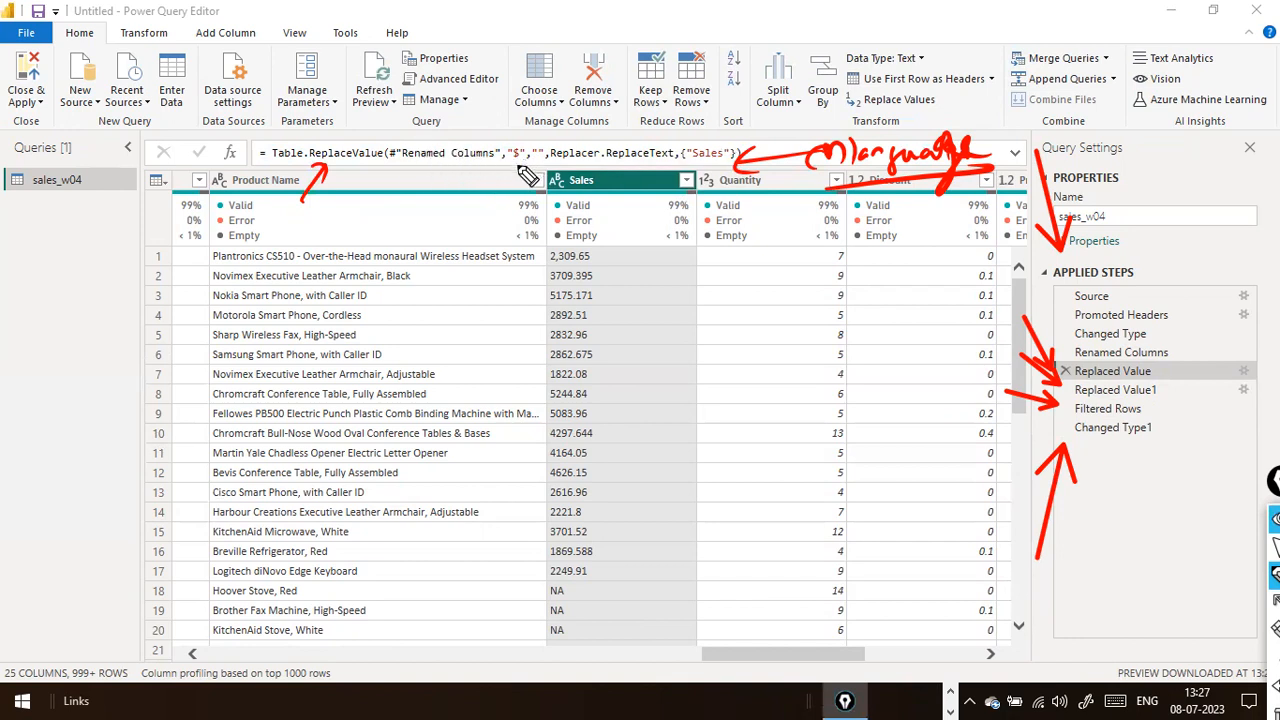
{"action": "left_click_drag", "start_coordinate": [505, 177], "coordinate": [522, 163]}
{"action": "left_click_drag", "start_coordinate": [531, 176], "coordinate": [541, 158]}
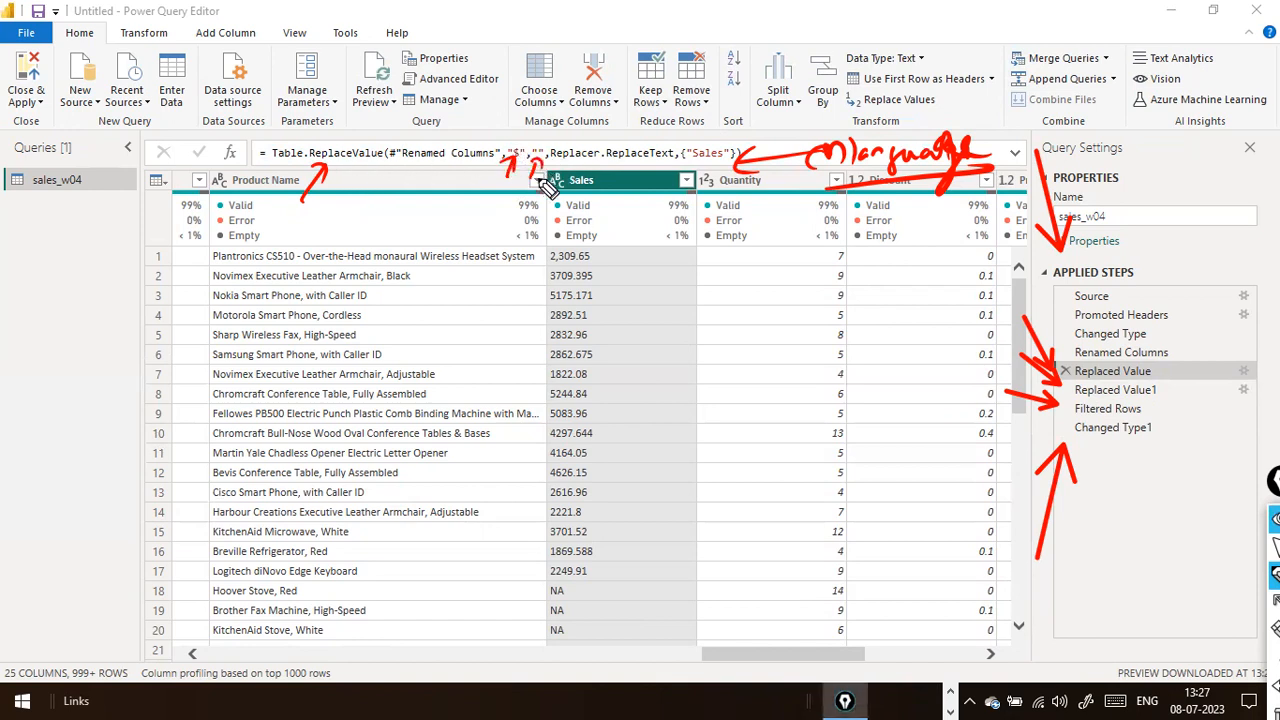
{"action": "left_click_drag", "start_coordinate": [682, 189], "coordinate": [705, 170]}
{"action": "key", "text": "Escape"}
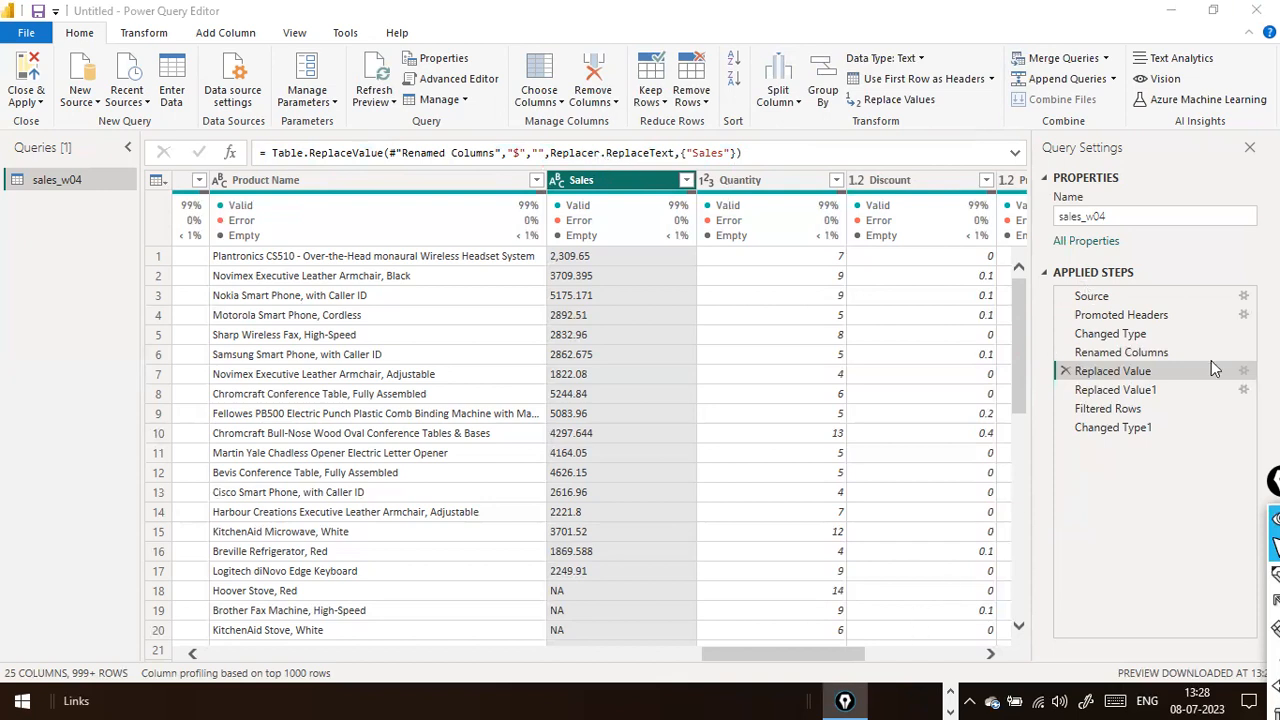
Mark Applied Steps with a red arrow and review the formulas of Replaced Value1, Filtered Rows and Changed Type1.
{"action": "key", "text": "ctrl+shift+3"}
{"action": "mouse_move", "coordinate": [1035, 219]}
{"action": "left_mouse_down"}
{"action": "mouse_move", "coordinate": [1032, 264]}
{"action": "mouse_move", "coordinate": [1057, 282]}
{"action": "left_mouse_up"}
{"action": "key", "text": "ctrl+shift+2"}
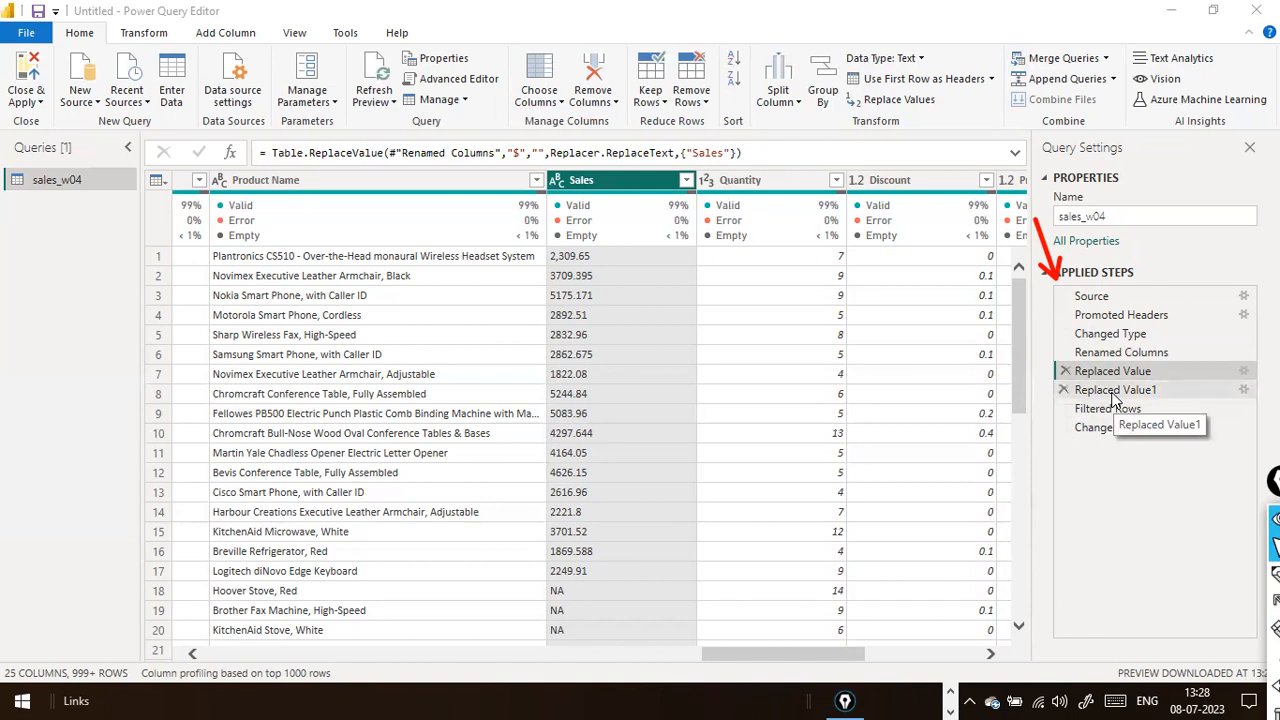
{"action": "left_click", "coordinate": [1113, 390]}
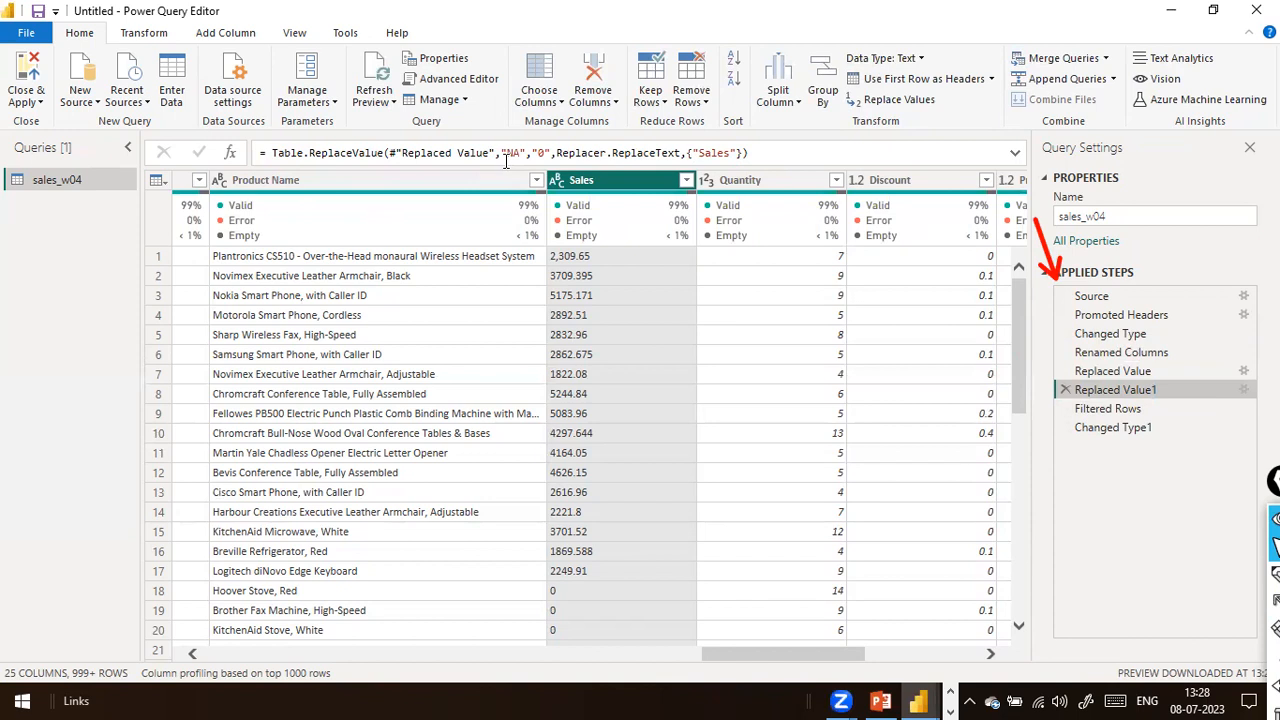
{"action": "left_click_drag", "start_coordinate": [506, 159], "coordinate": [526, 172]}
{"action": "key", "text": "Escape"}
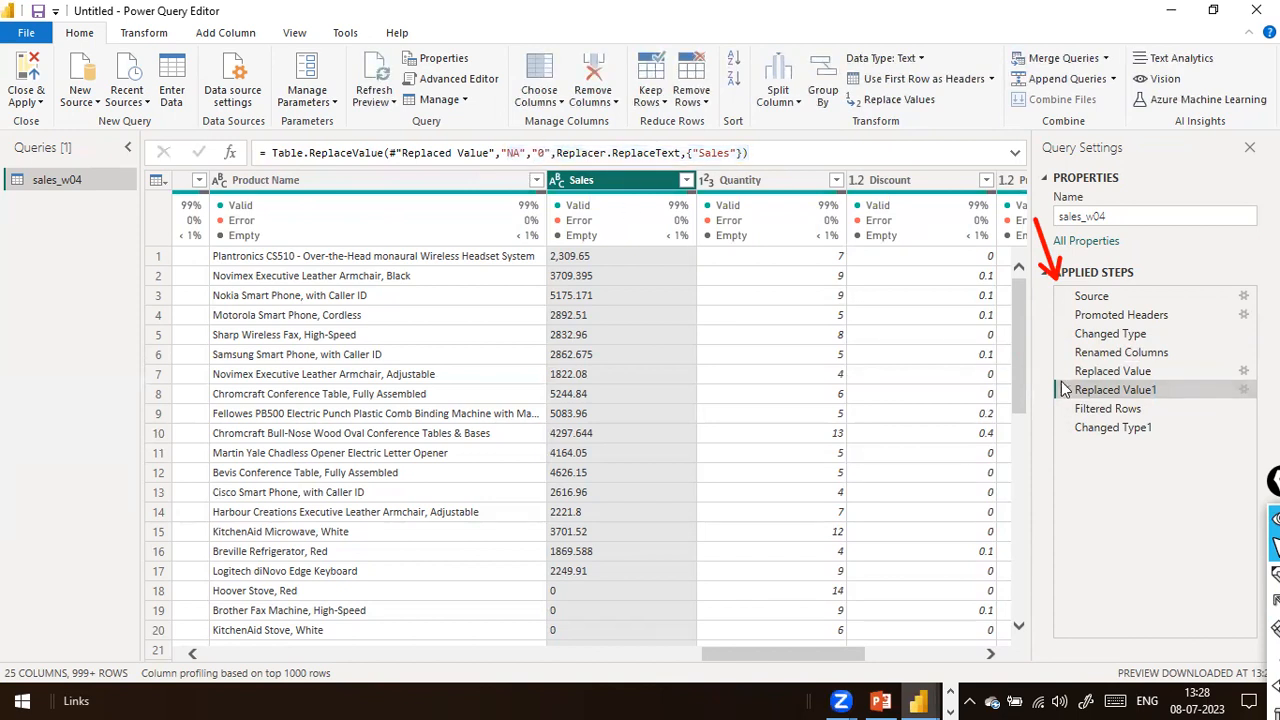
{"action": "left_click", "coordinate": [1106, 418]}
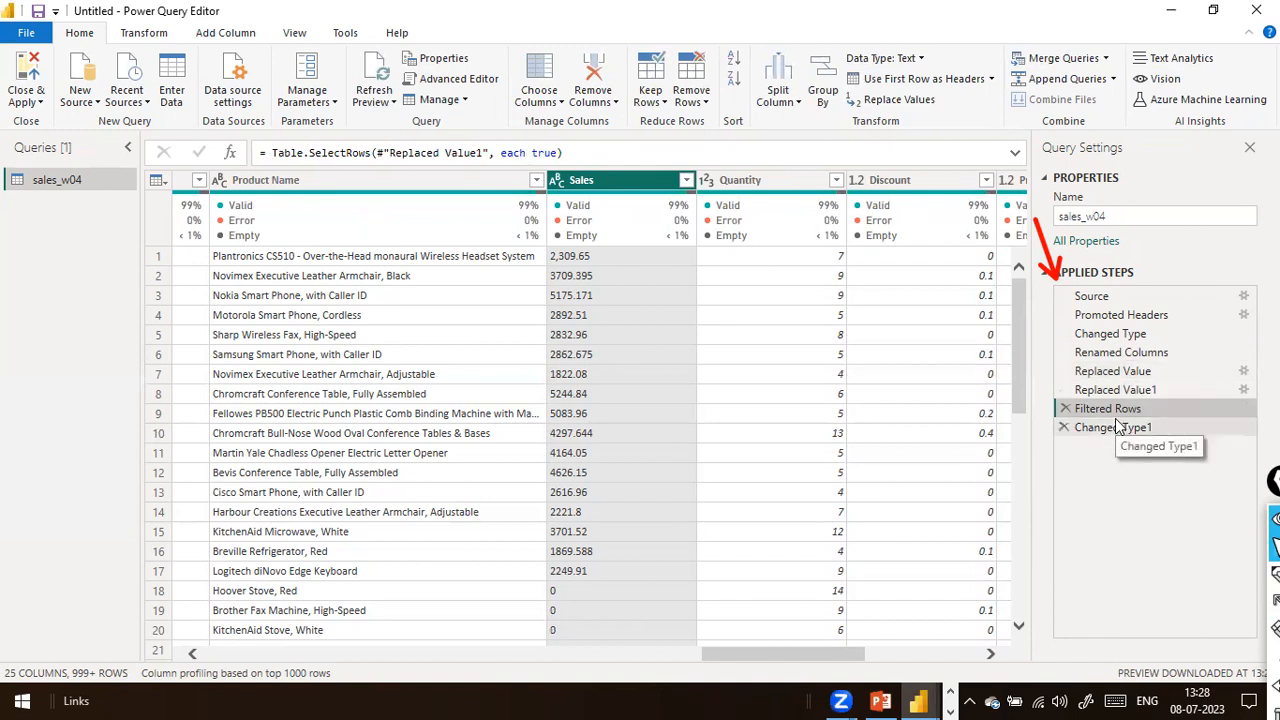
{"action": "left_click", "coordinate": [1113, 429]}
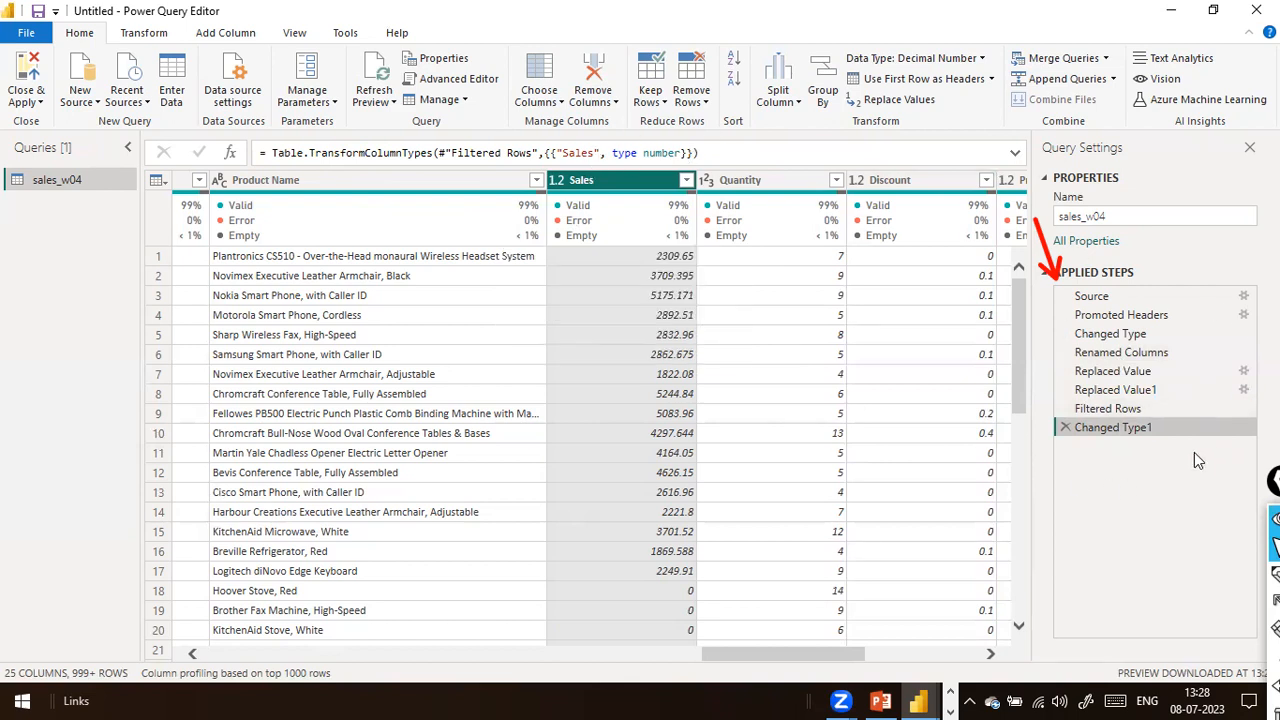
View the query's original source data, and delete the Changed Type1 step from the applied steps of sales_w04.
{"action": "left_click", "coordinate": [1151, 296]}
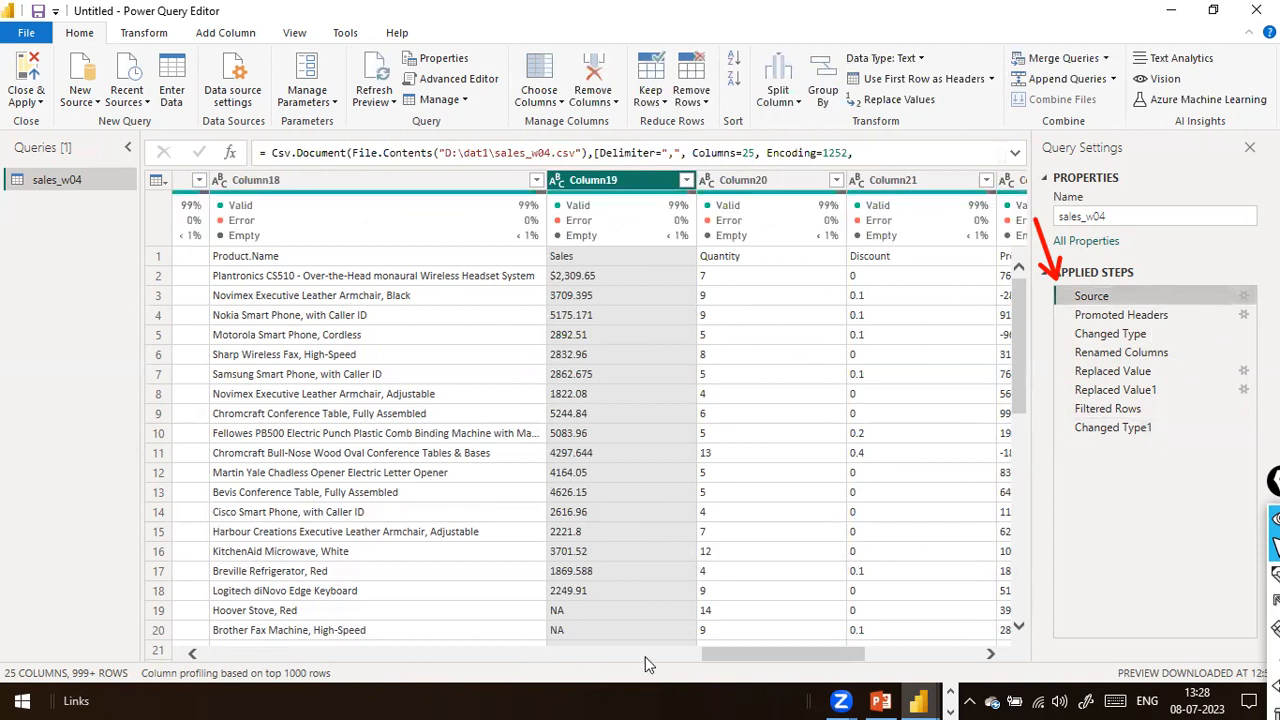
{"action": "left_click_drag", "start_coordinate": [738, 660], "coordinate": [544, 660]}
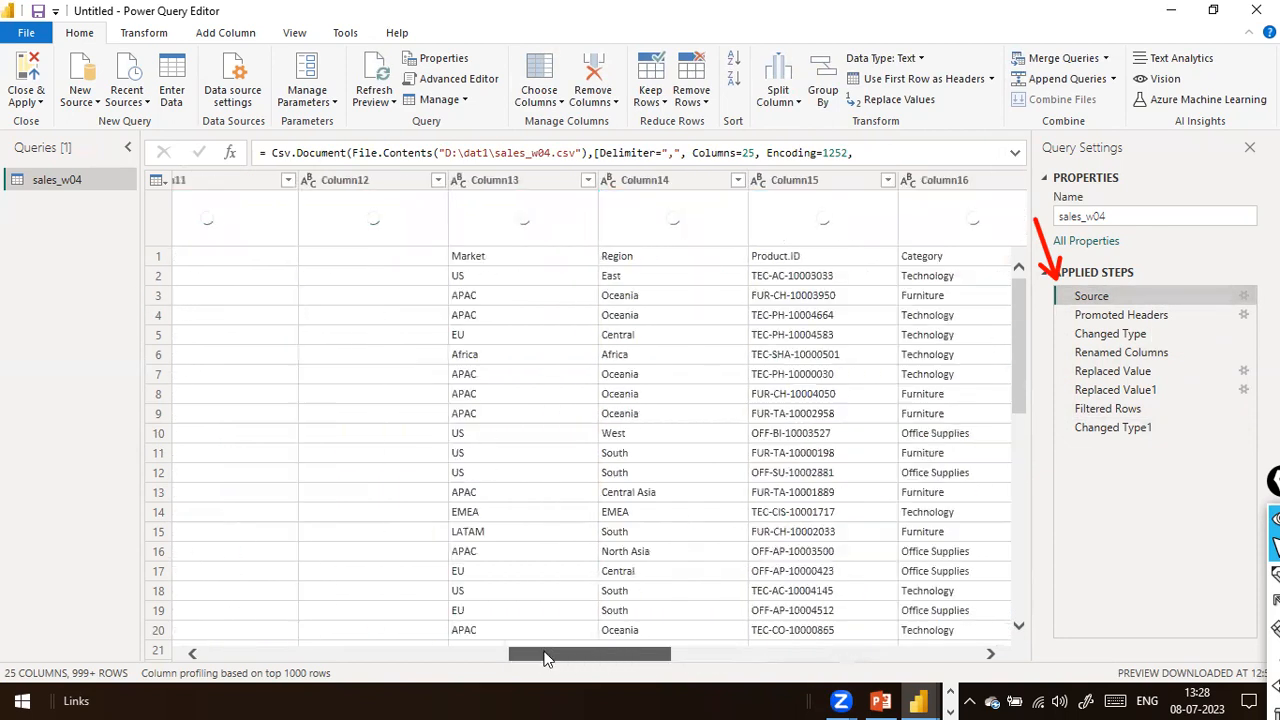
{"action": "left_click", "coordinate": [1062, 428]}
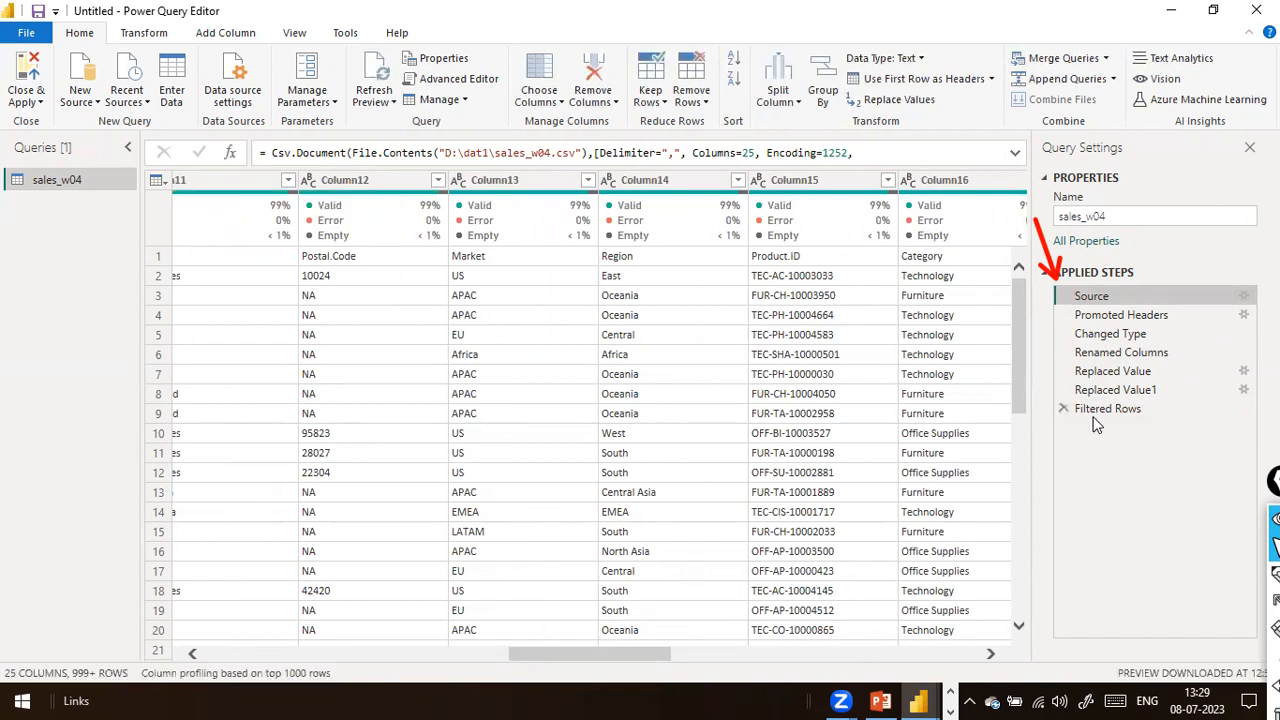
Change the Sales column's data type to Decimal Number after the Filtered Rows step.
{"action": "left_click", "coordinate": [1100, 410]}
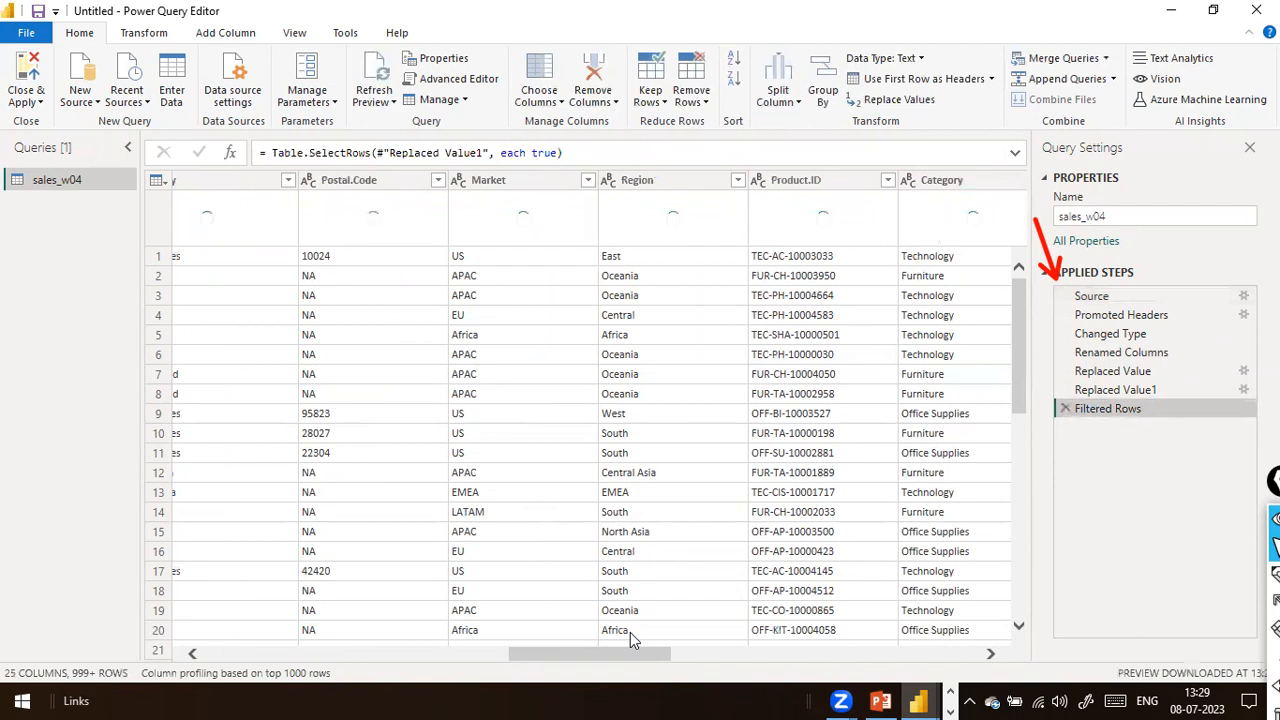
{"action": "left_click_drag", "start_coordinate": [617, 649], "coordinate": [1017, 609]}
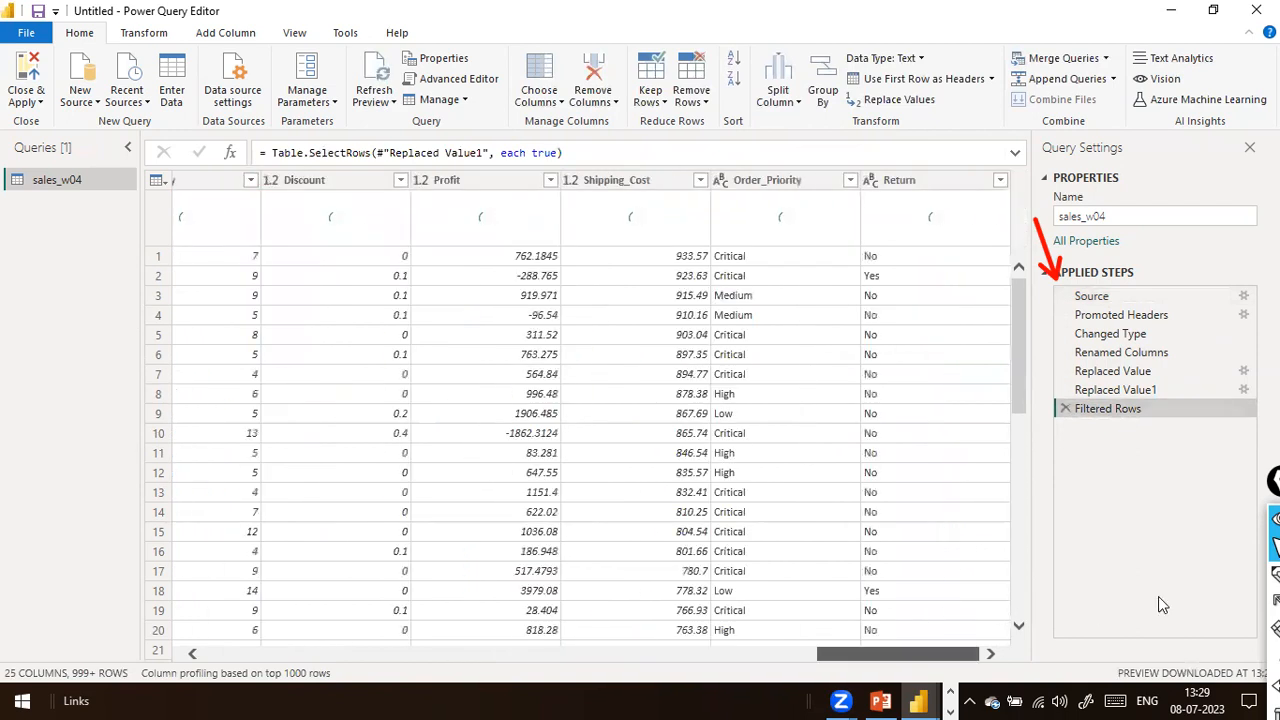
{"action": "left_click", "coordinate": [763, 653]}
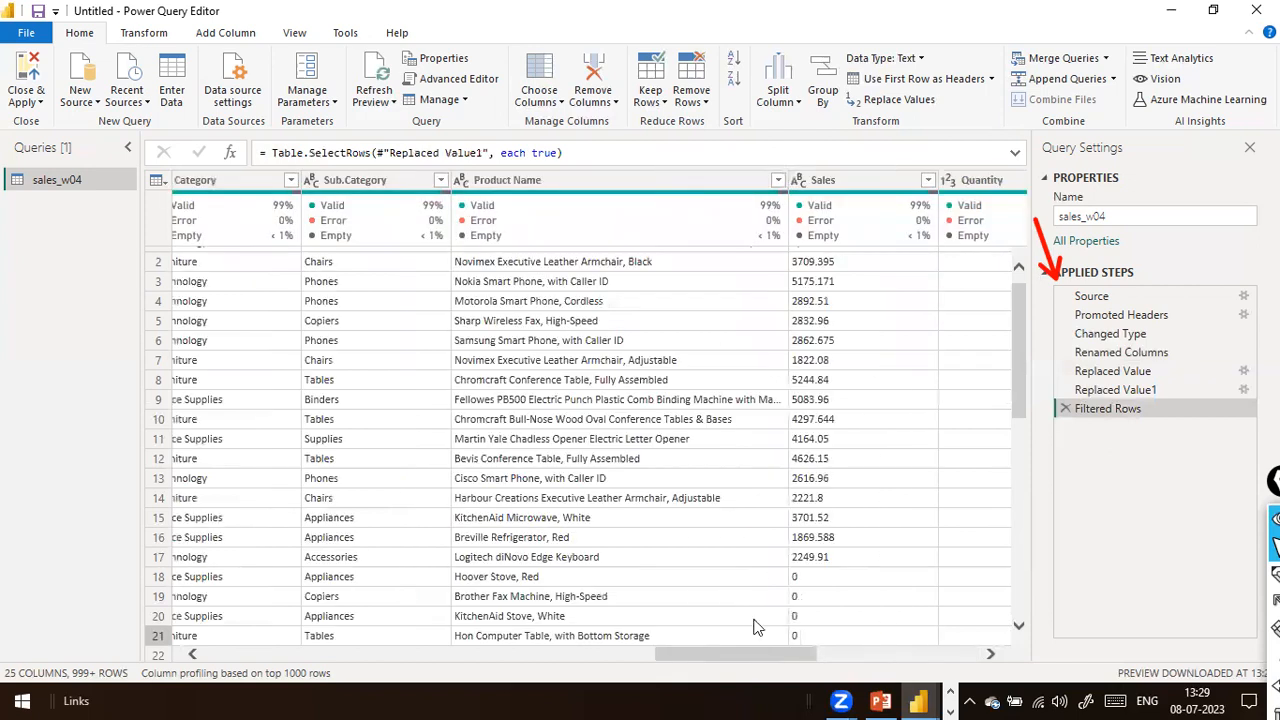
{"action": "left_click", "coordinate": [798, 180]}
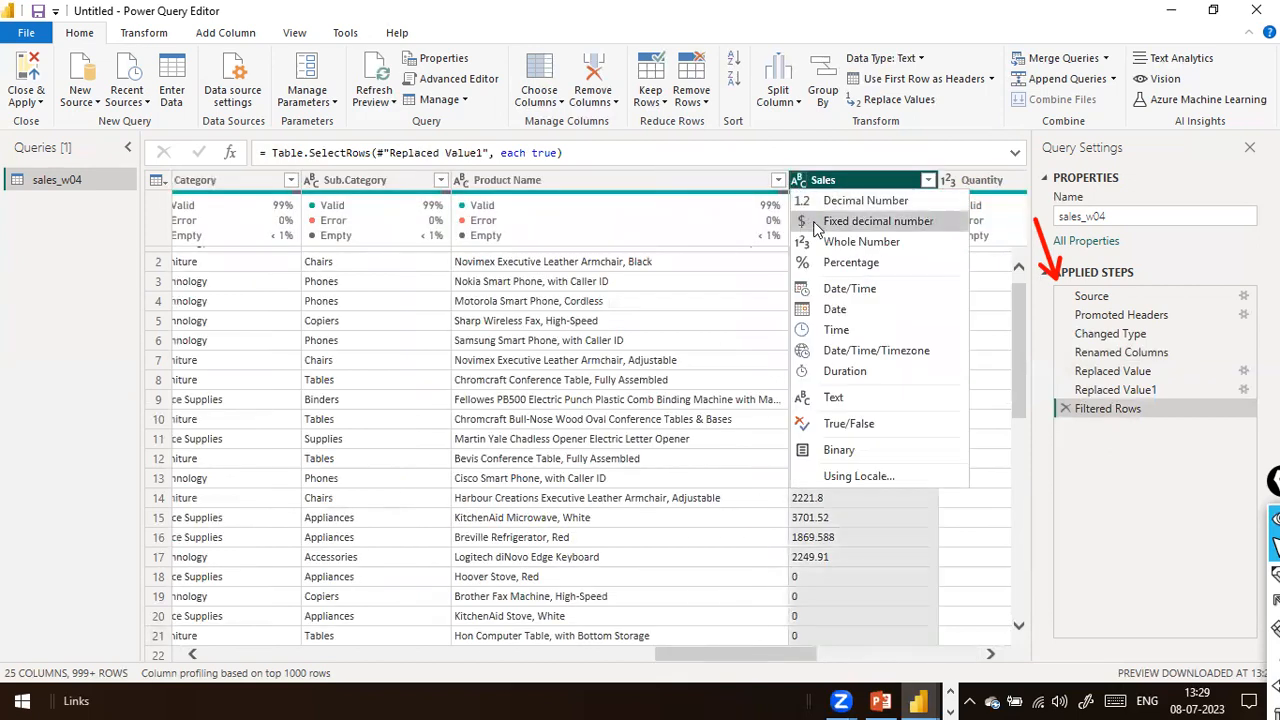
{"action": "left_click", "coordinate": [830, 203]}
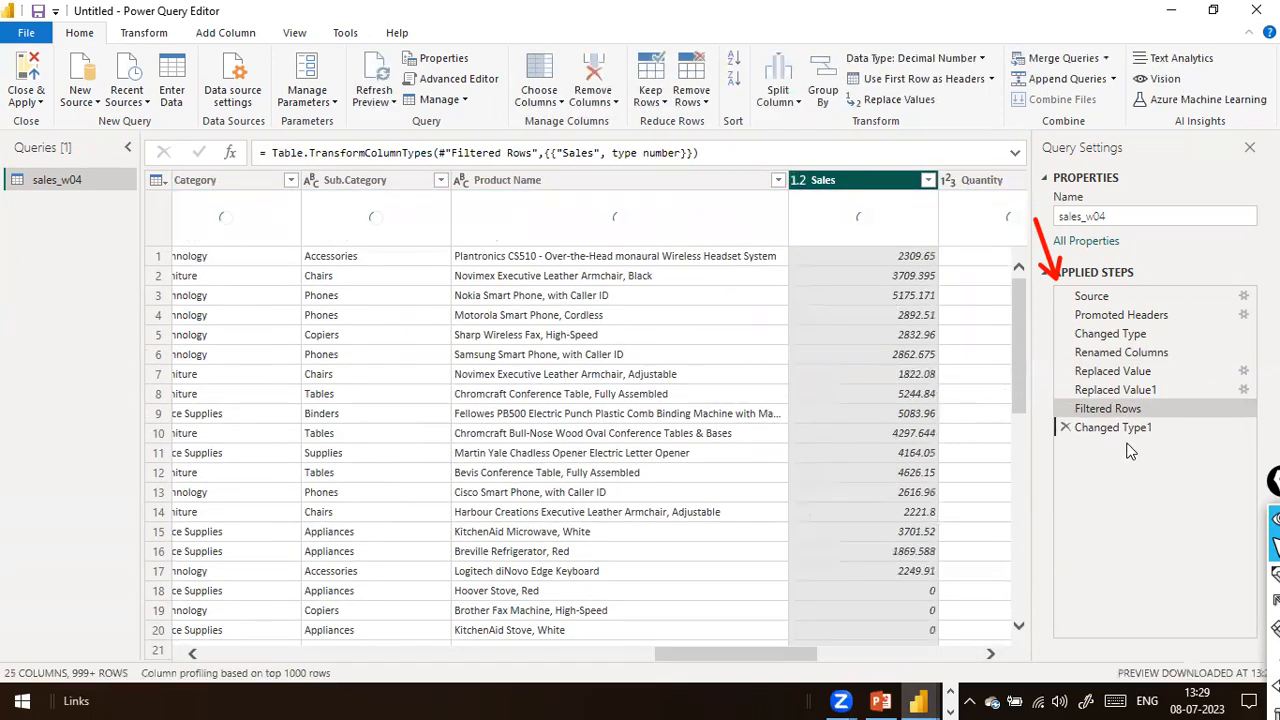
Review the commands available for the Row.ID column without applying any of them.
{"action": "left_click_drag", "start_coordinate": [713, 657], "coordinate": [57, 625]}
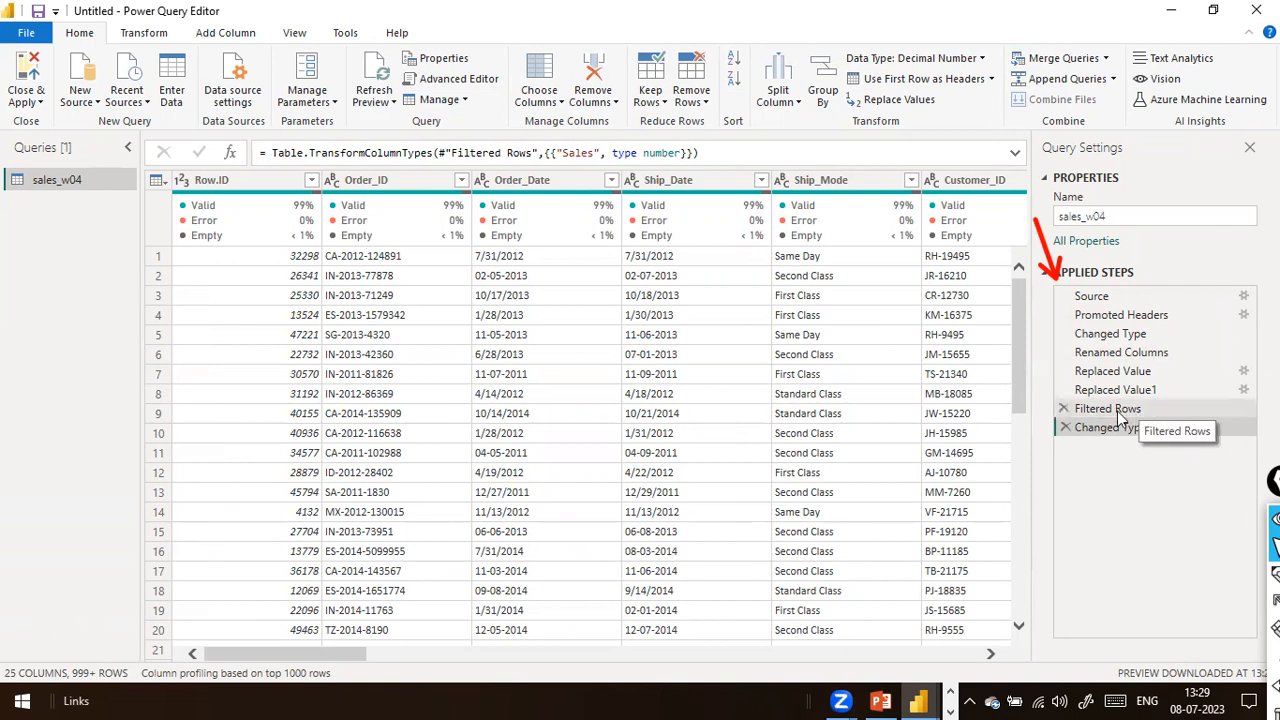
{"action": "left_click", "coordinate": [248, 184]}
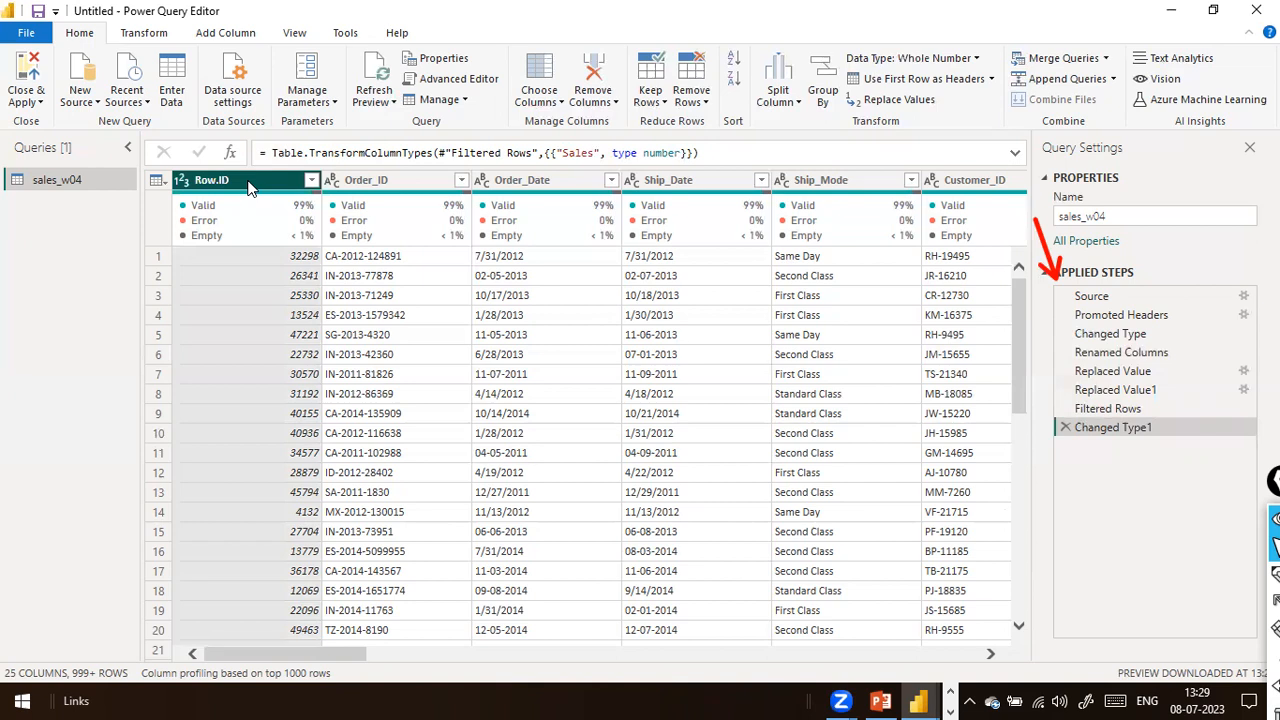
{"action": "right_click", "coordinate": [249, 188]}
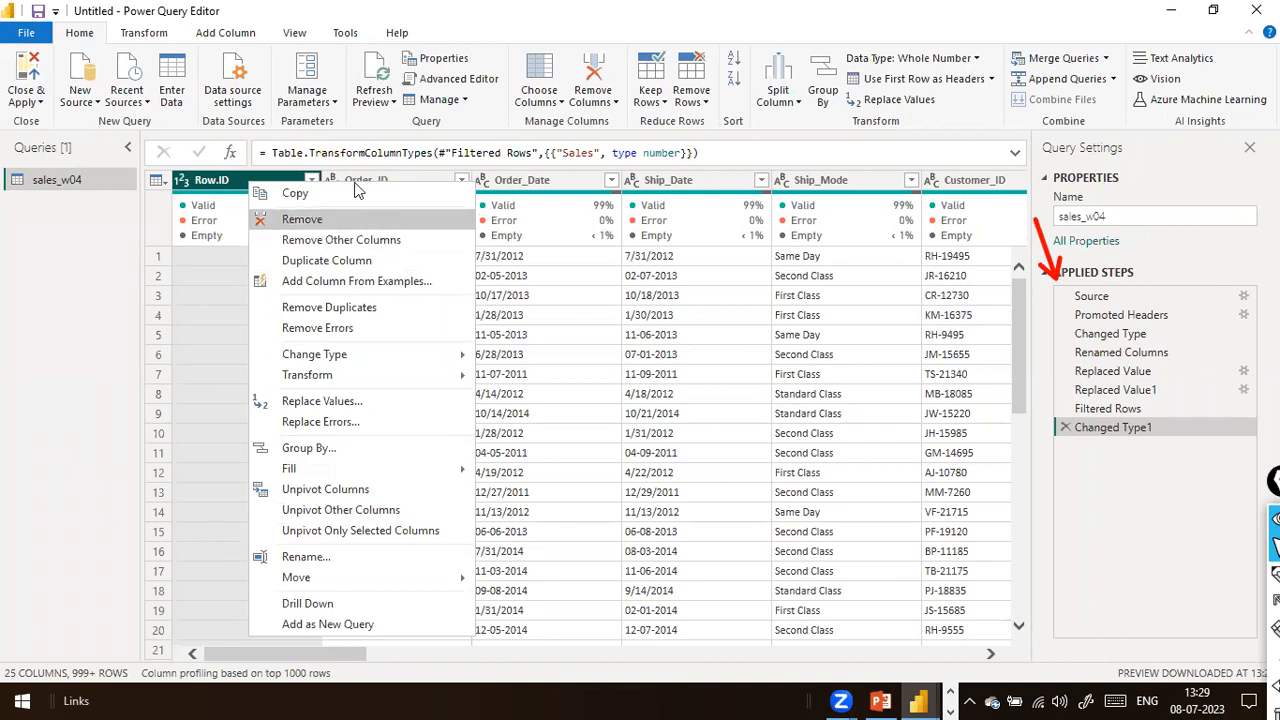
{"action": "left_click", "coordinate": [97, 336]}
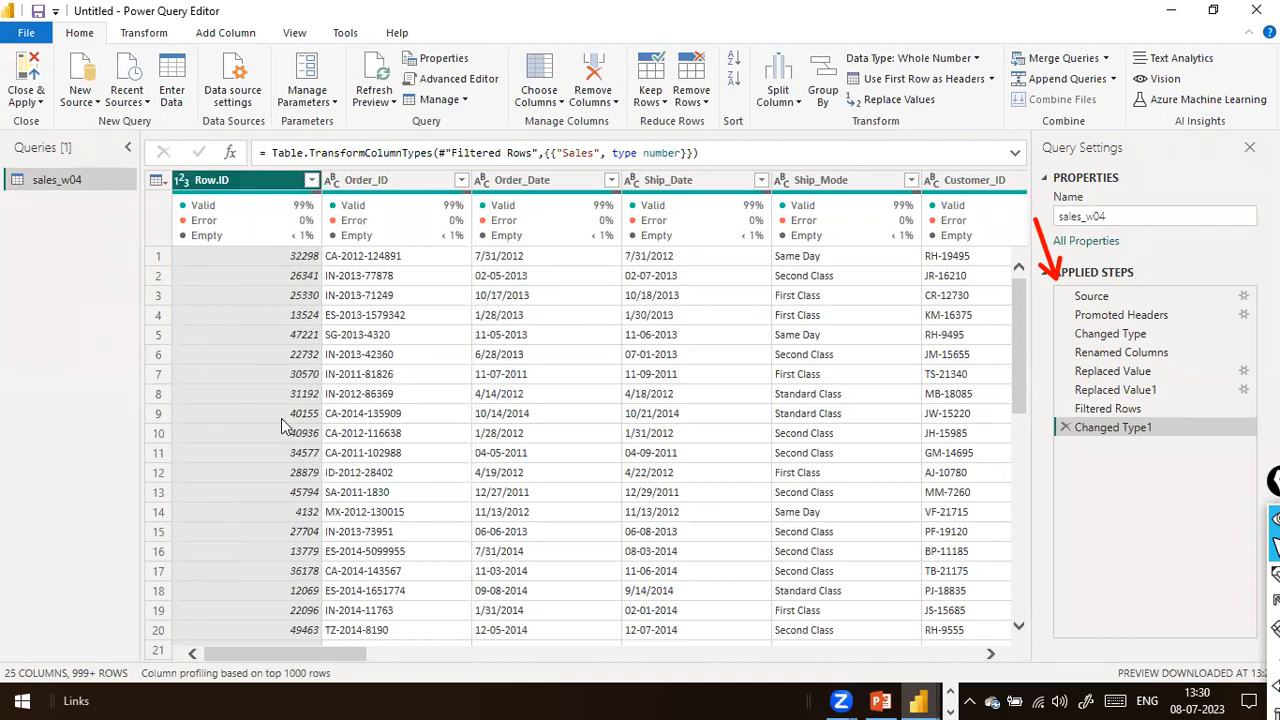
Select Order_ID, Order_Date and Ship_Mode together with Row.ID and review the options for removing the selected or the other columns.
{"action": "left_click", "coordinate": [369, 184], "text": "ctrl"}
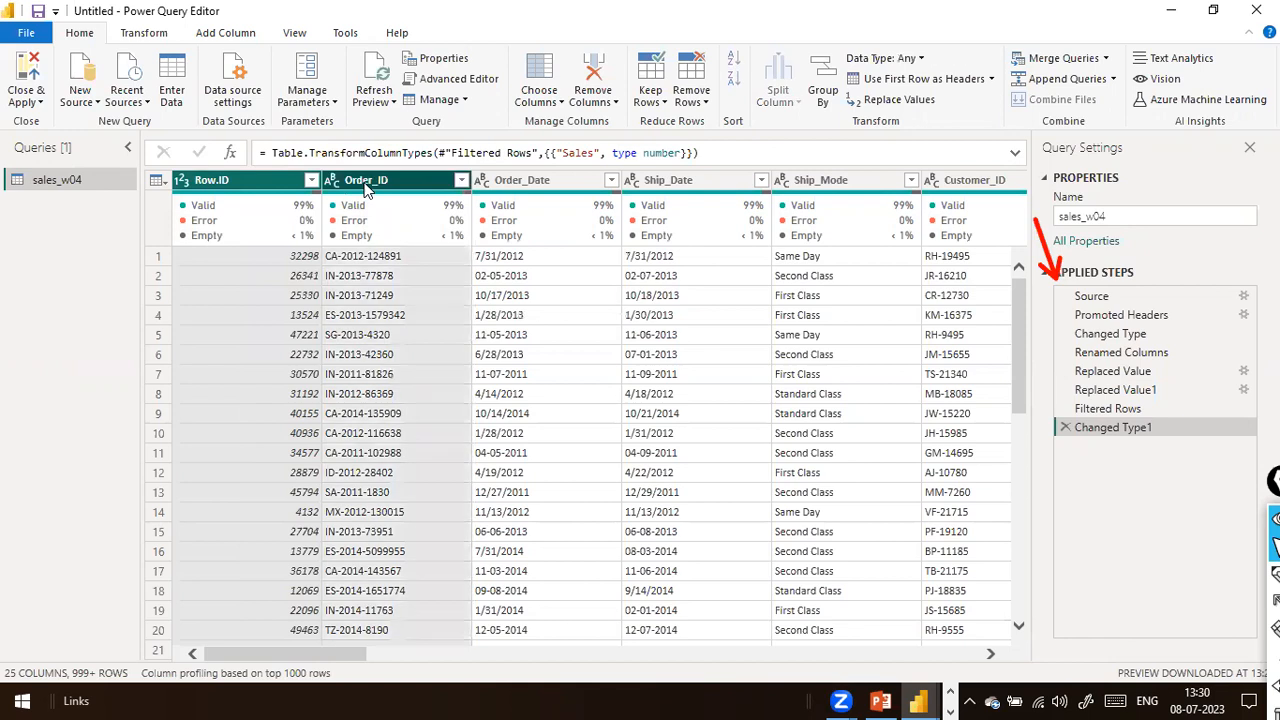
{"action": "left_click", "coordinate": [523, 184], "text": "ctrl"}
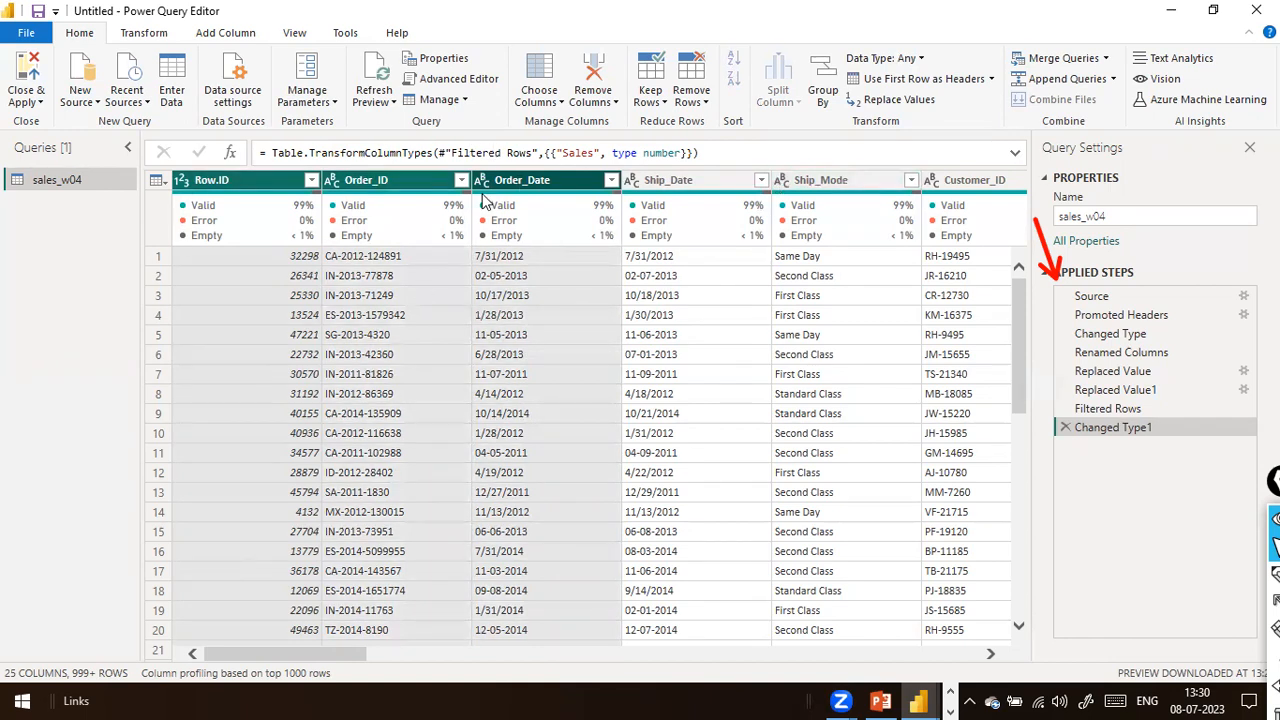
{"action": "right_click", "coordinate": [557, 188]}
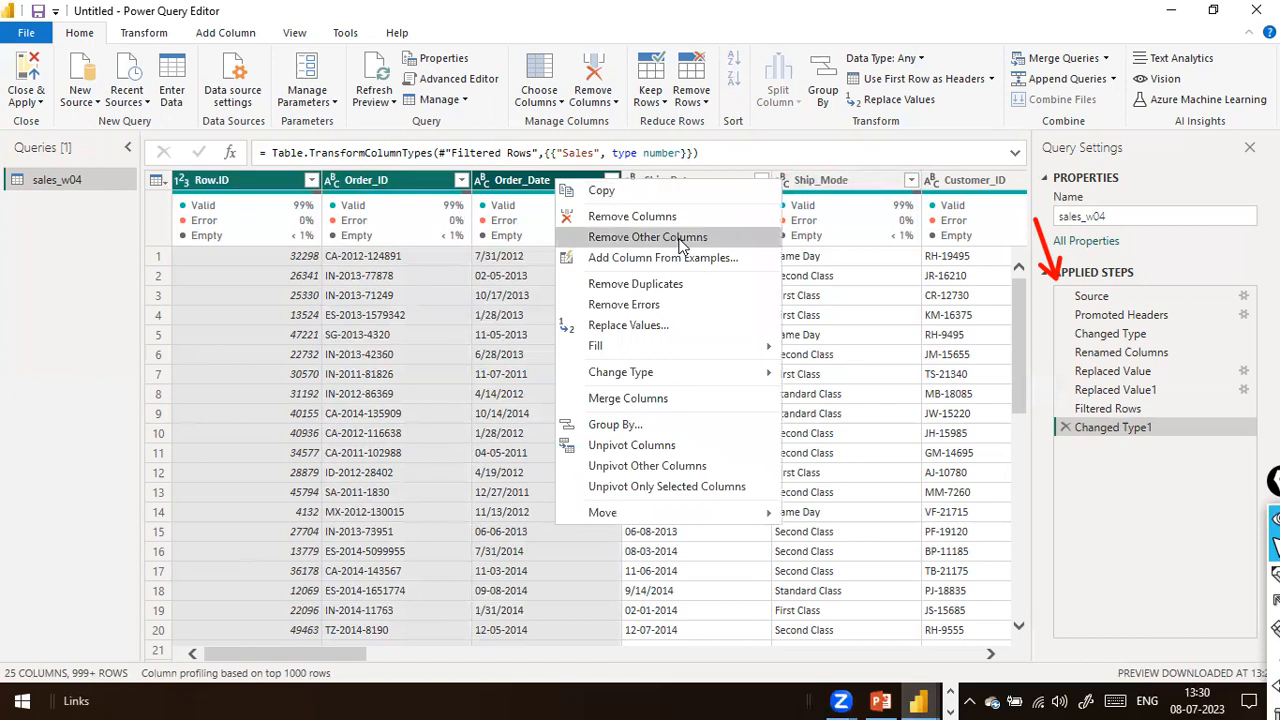
{"action": "left_click", "coordinate": [866, 195]}
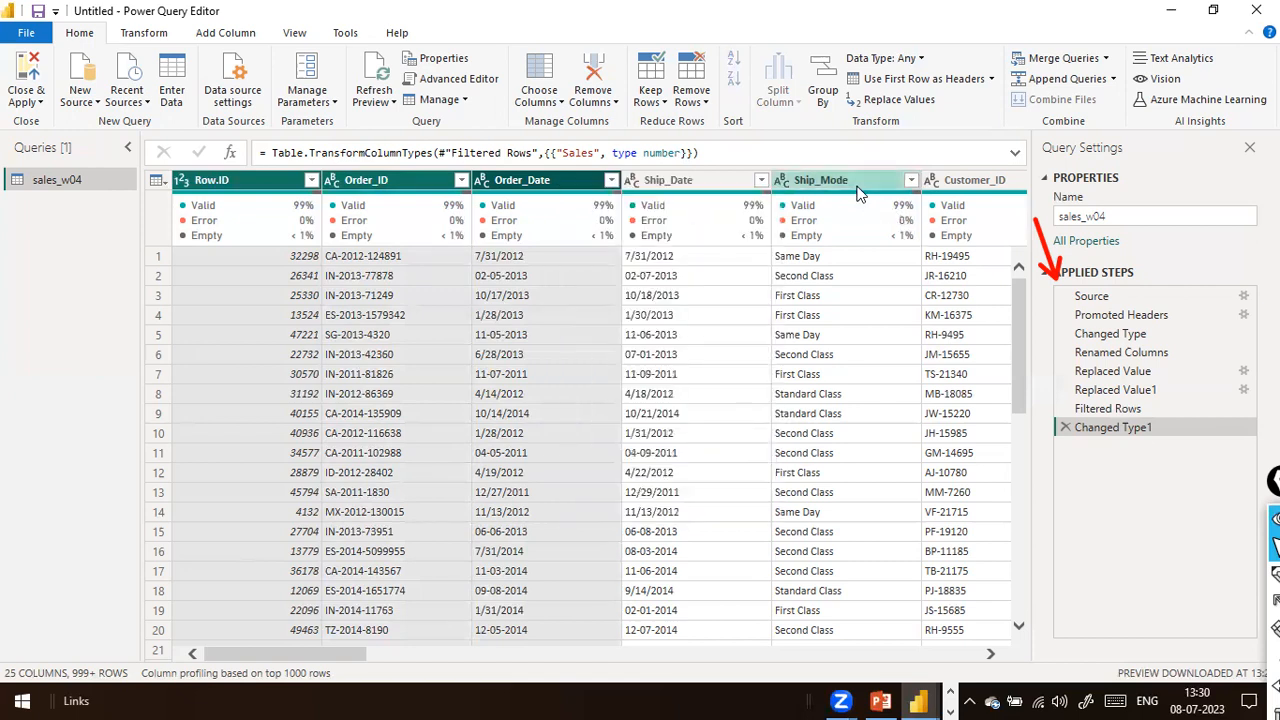
{"action": "left_click", "coordinate": [857, 193]}
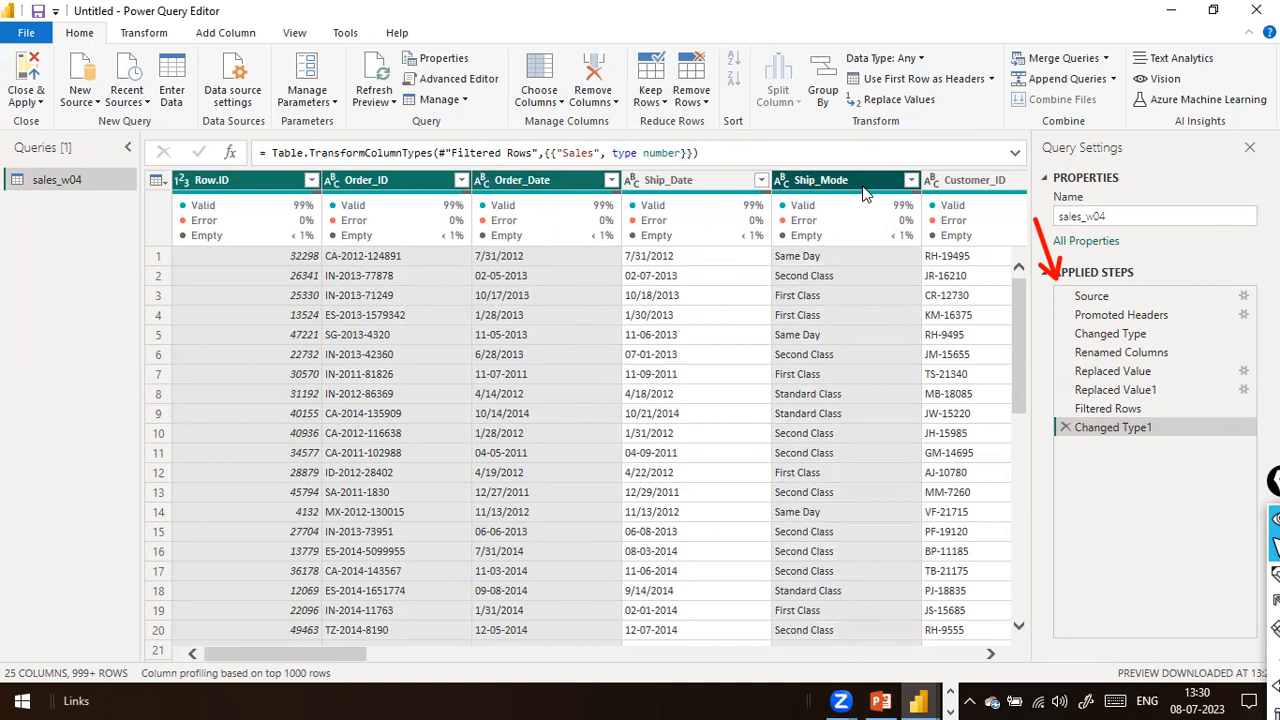
{"action": "left_click", "coordinate": [576, 188], "text": "ctrl"}
{"action": "right_click", "coordinate": [568, 187]}
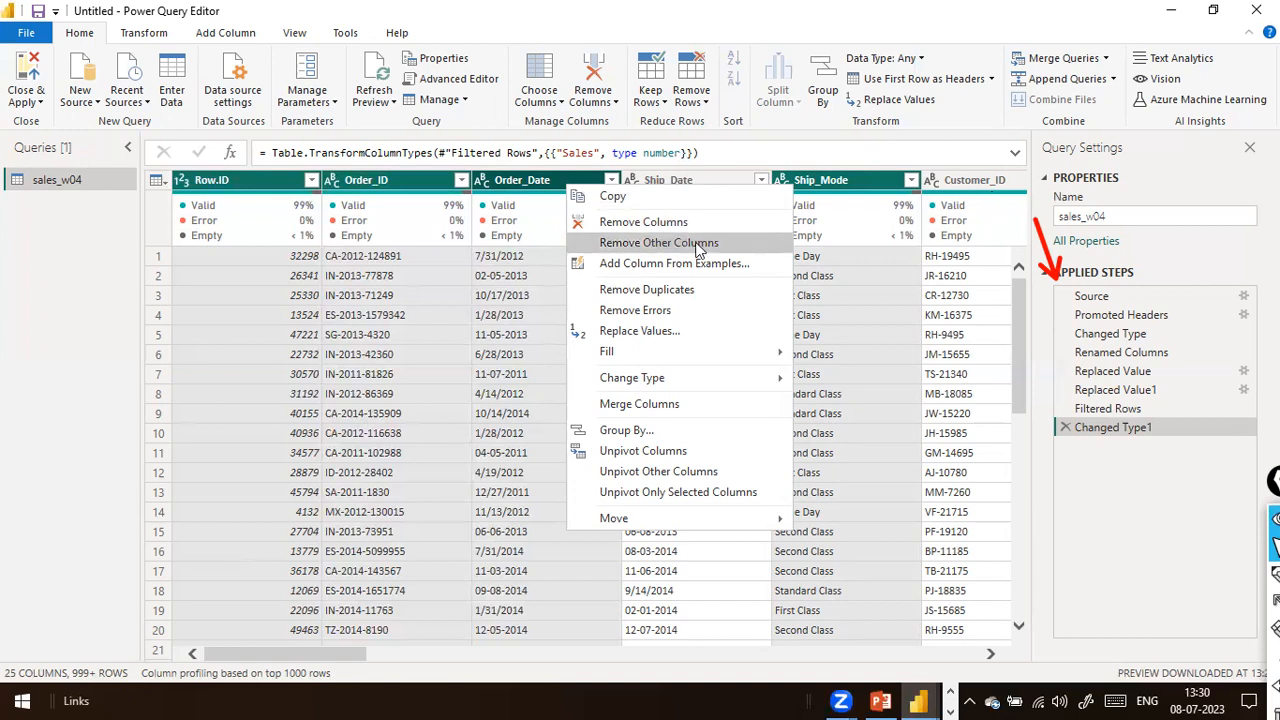
{"action": "left_click", "coordinate": [163, 311]}
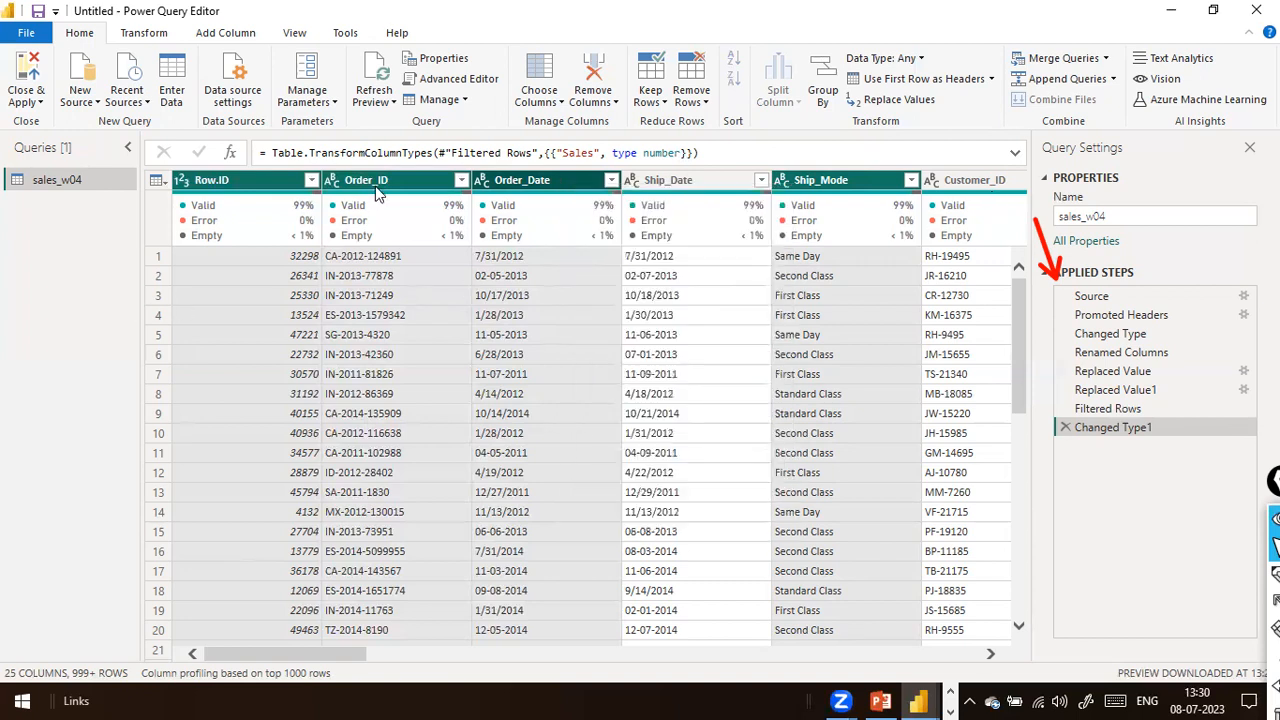
Remove only the Row.ID column from the sales_w04 table.
{"action": "left_click", "coordinate": [240, 176]}
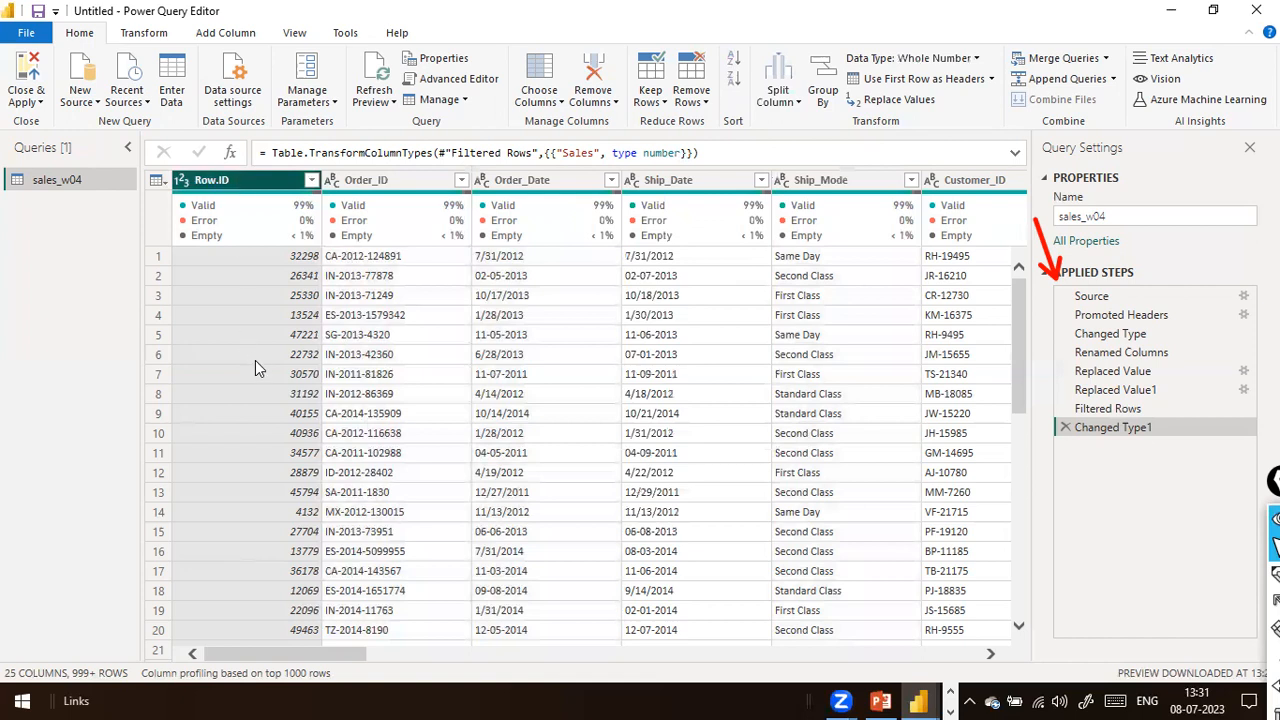
{"action": "right_click", "coordinate": [248, 185]}
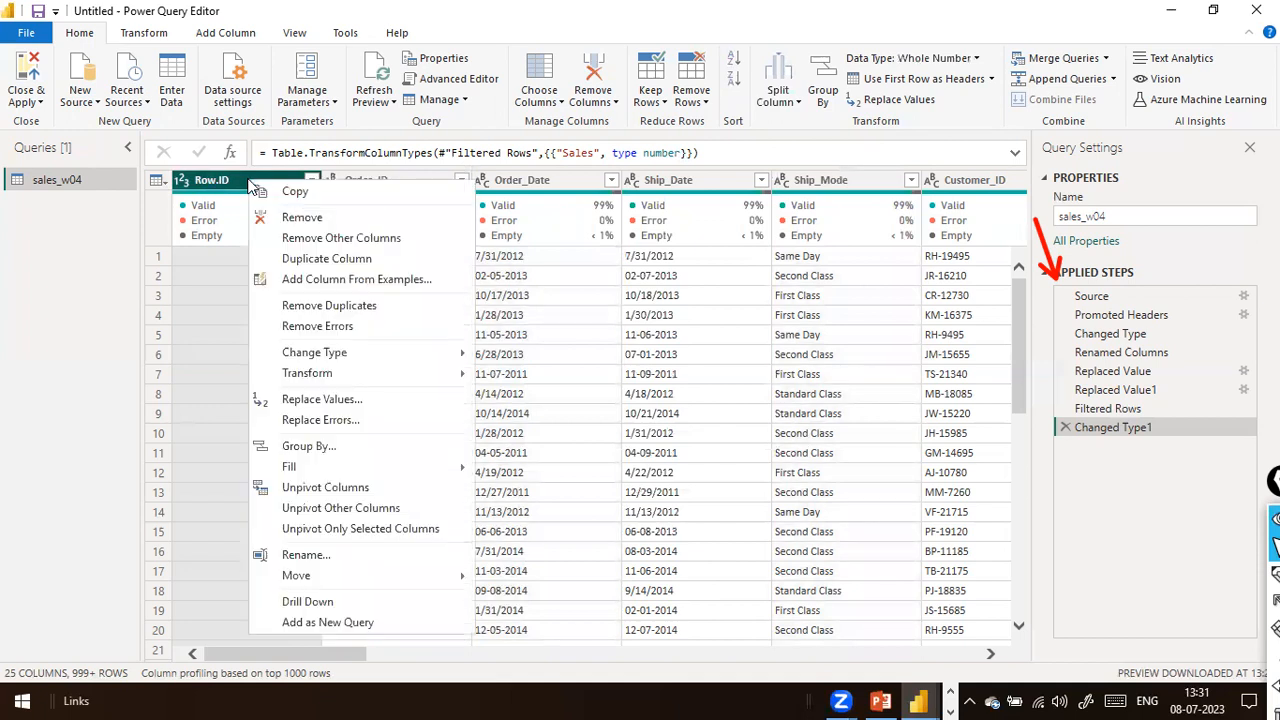
{"action": "left_click", "coordinate": [305, 220]}
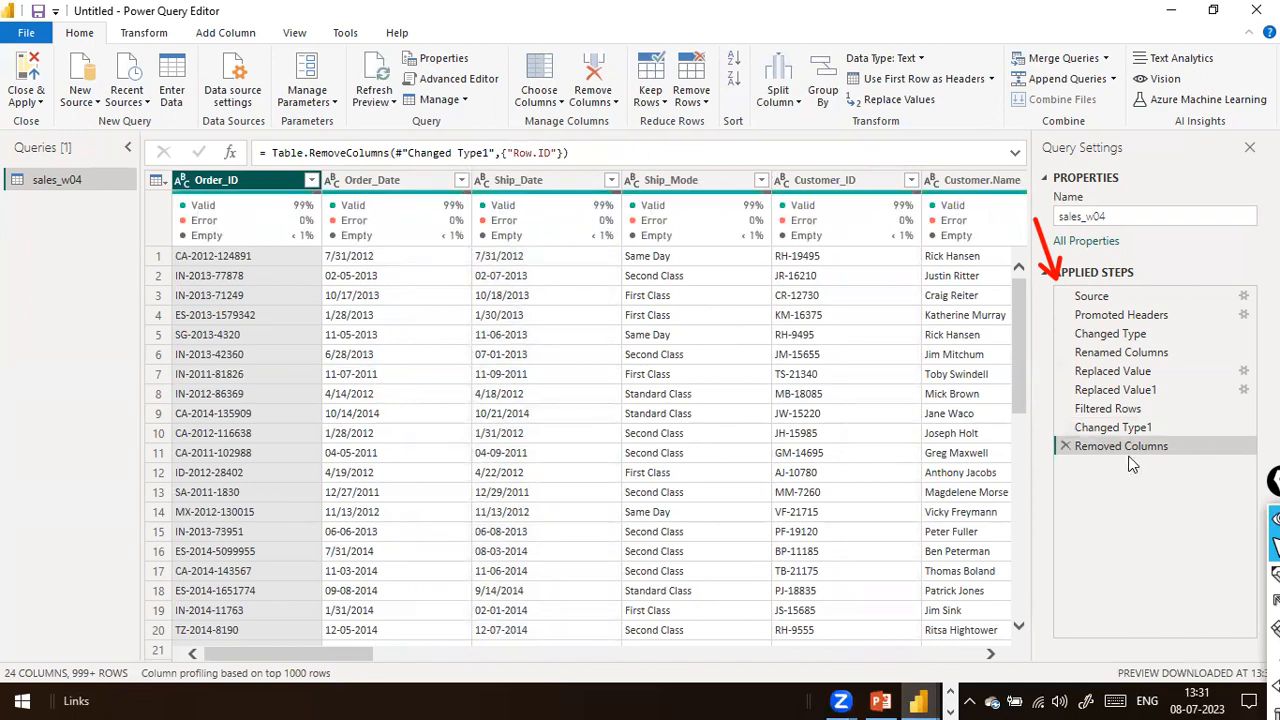
Examine the Removed Columns formula and compare the table at the Changed Type1, Filtered Rows, Replaced Value1 and Removed Columns steps.
{"action": "left_click", "coordinate": [338, 157]}
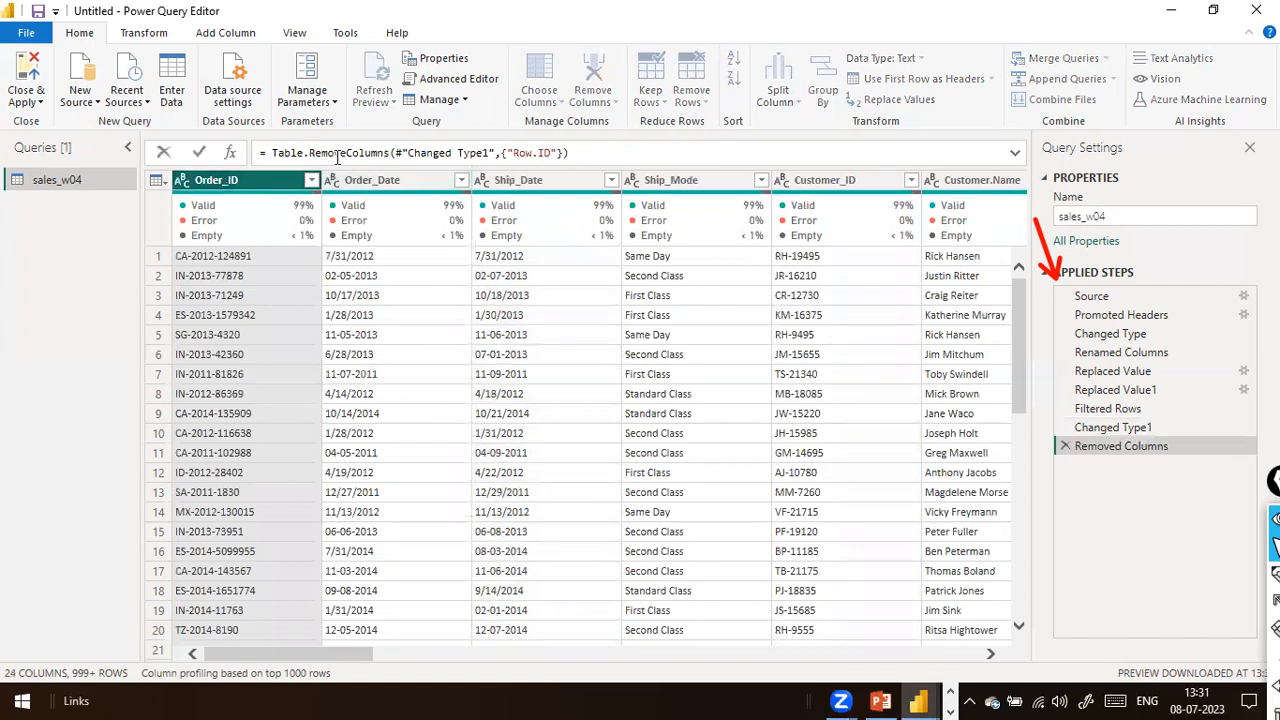
{"action": "left_click_drag", "start_coordinate": [309, 154], "coordinate": [382, 157]}
{"action": "left_click", "coordinate": [569, 156]}
{"action": "left_click", "coordinate": [1092, 435]}
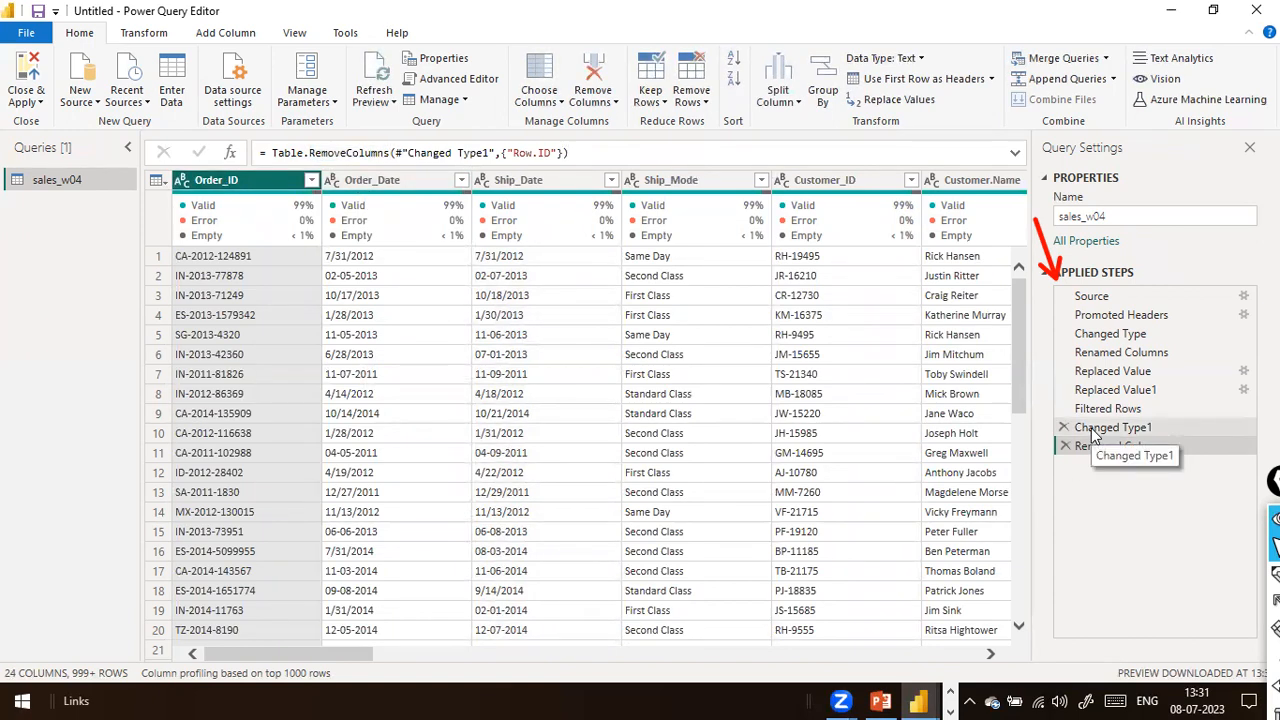
{"action": "left_click", "coordinate": [1102, 429]}
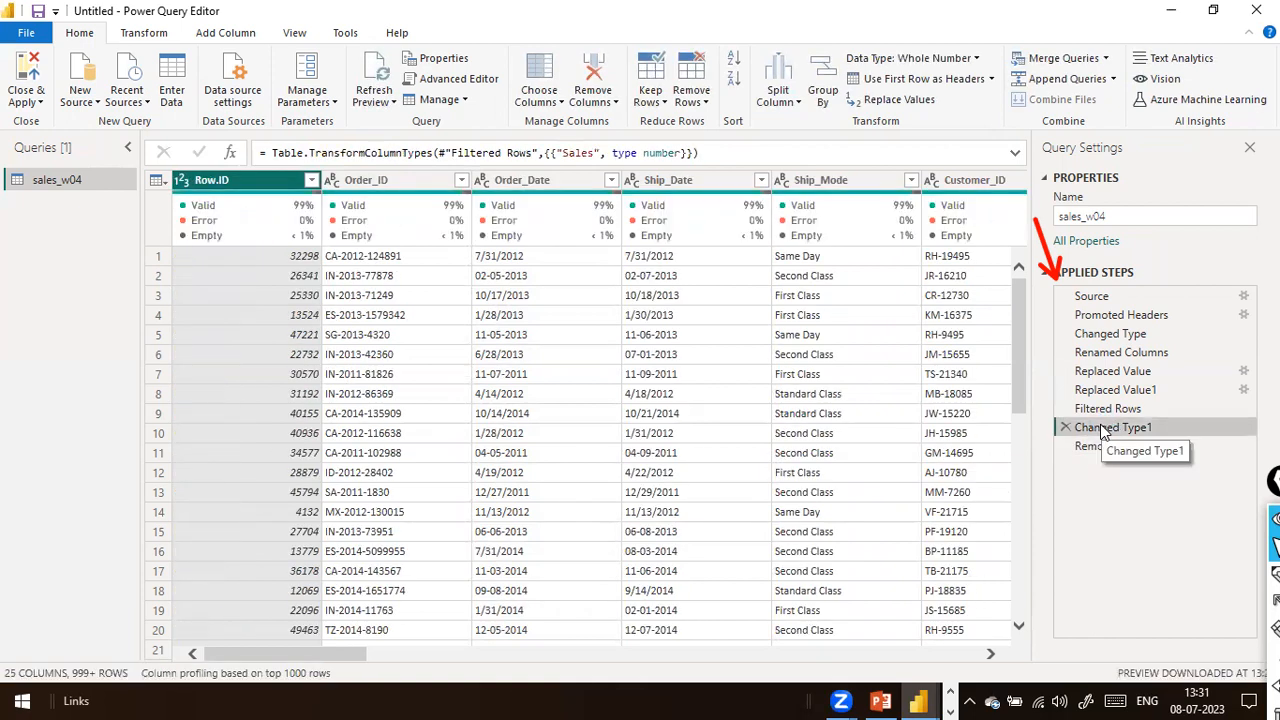
{"action": "left_click", "coordinate": [1106, 414]}
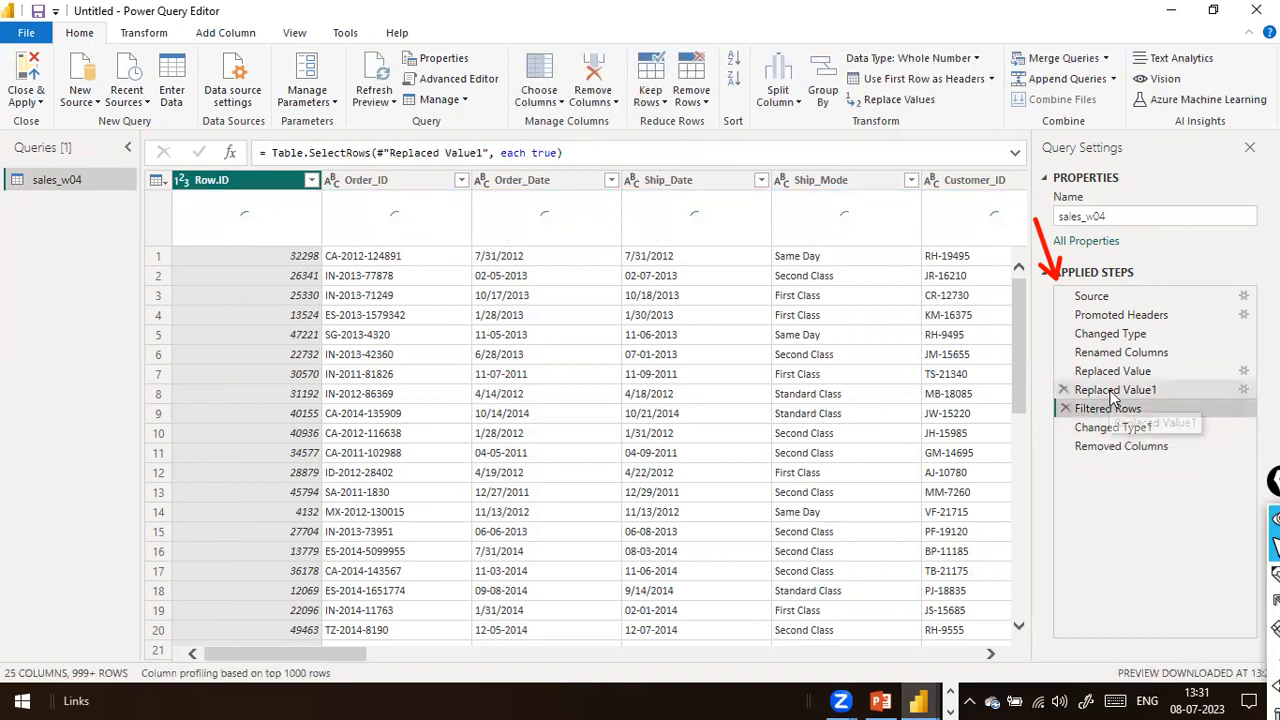
{"action": "left_click", "coordinate": [1113, 391]}
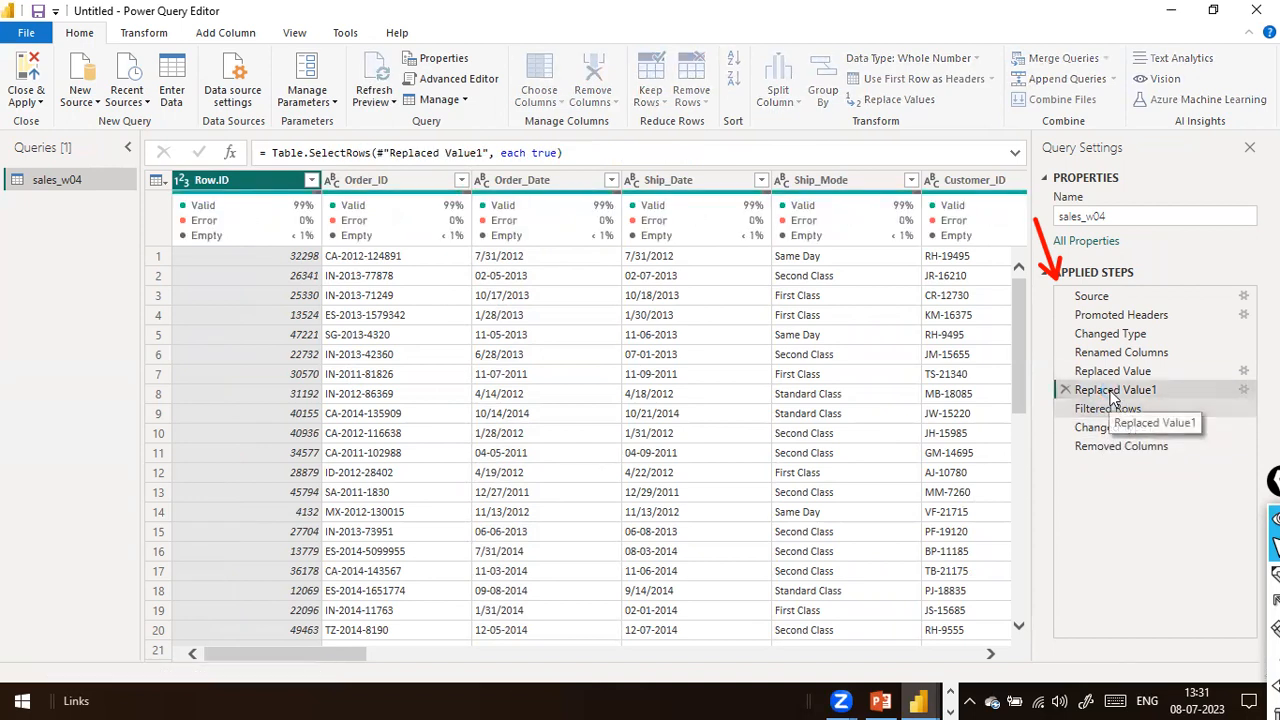
{"action": "left_click", "coordinate": [1095, 447]}
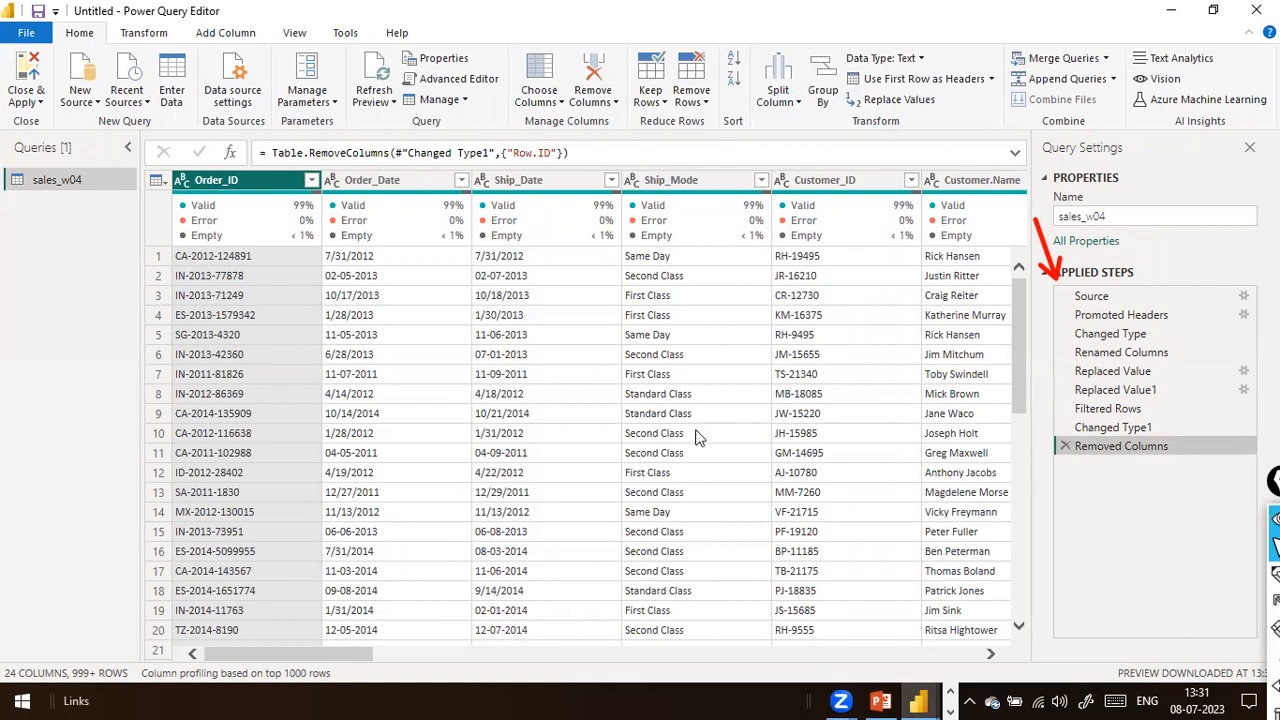
Delete the Removed Columns step to restore the Row.ID column.
{"action": "mouse_move", "coordinate": [459, 216]}
{"action": "left_click_drag", "start_coordinate": [1061, 521], "coordinate": [1068, 472]}
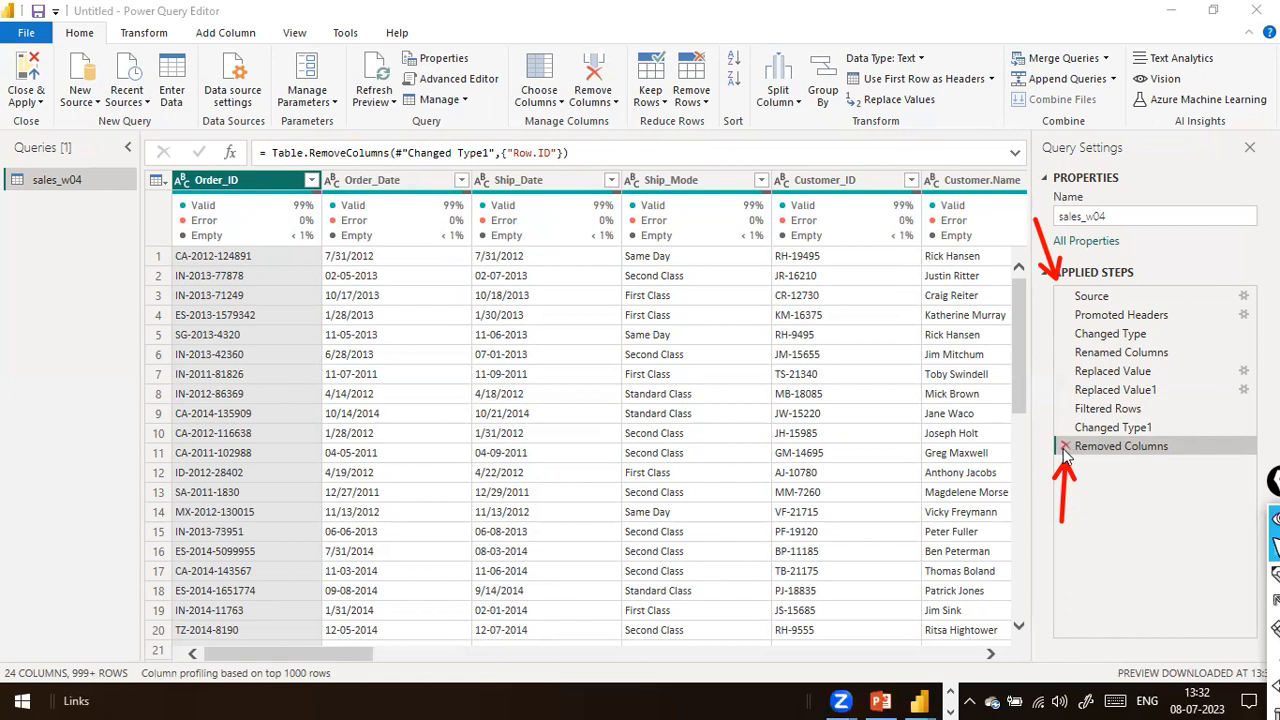
{"action": "left_click", "coordinate": [1065, 447]}
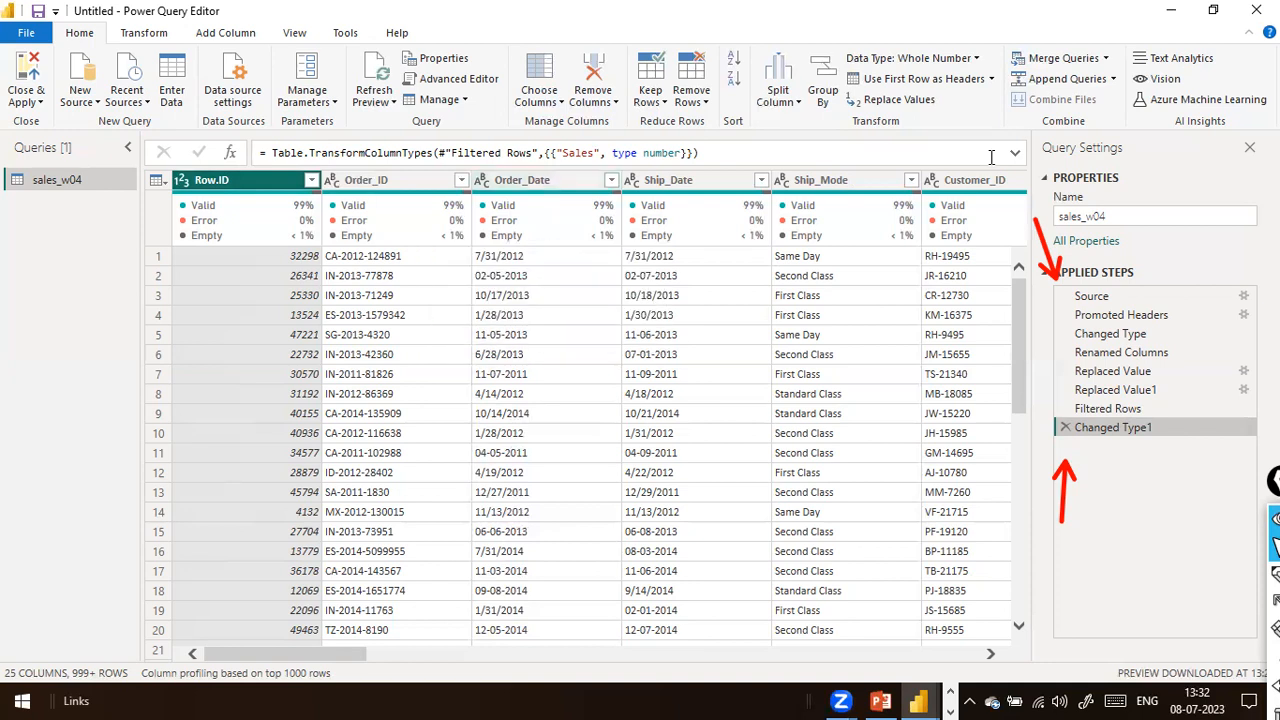
Review the Source, Promoted Headers and Changed Type steps, and expand the full Changed Type formula to read each column's type.
{"action": "left_click", "coordinate": [1123, 298]}
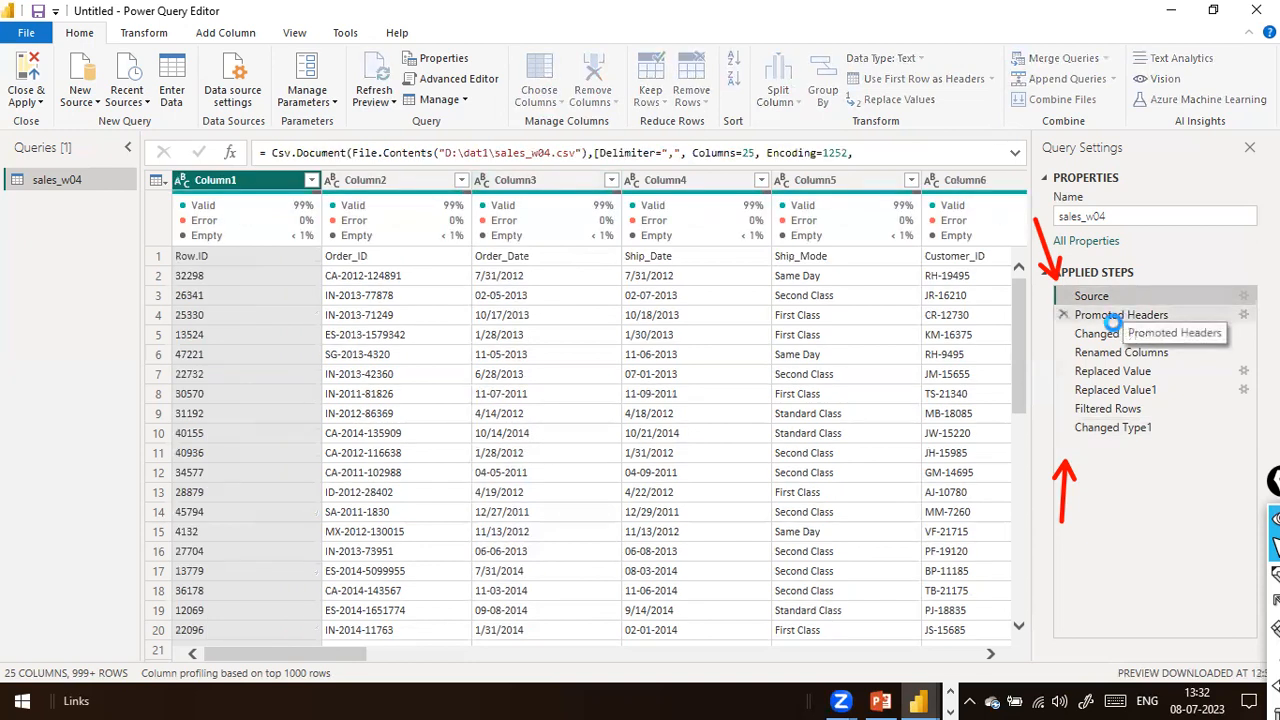
{"action": "left_click", "coordinate": [1117, 317]}
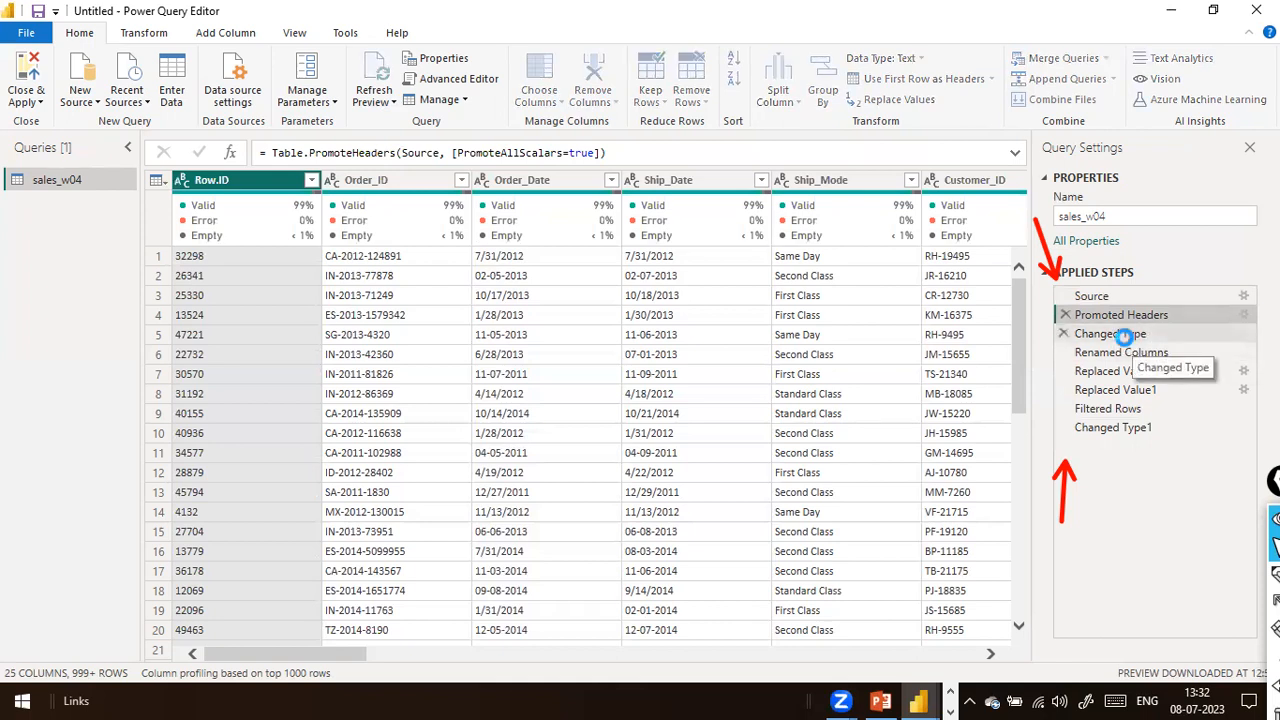
{"action": "left_click", "coordinate": [1128, 338]}
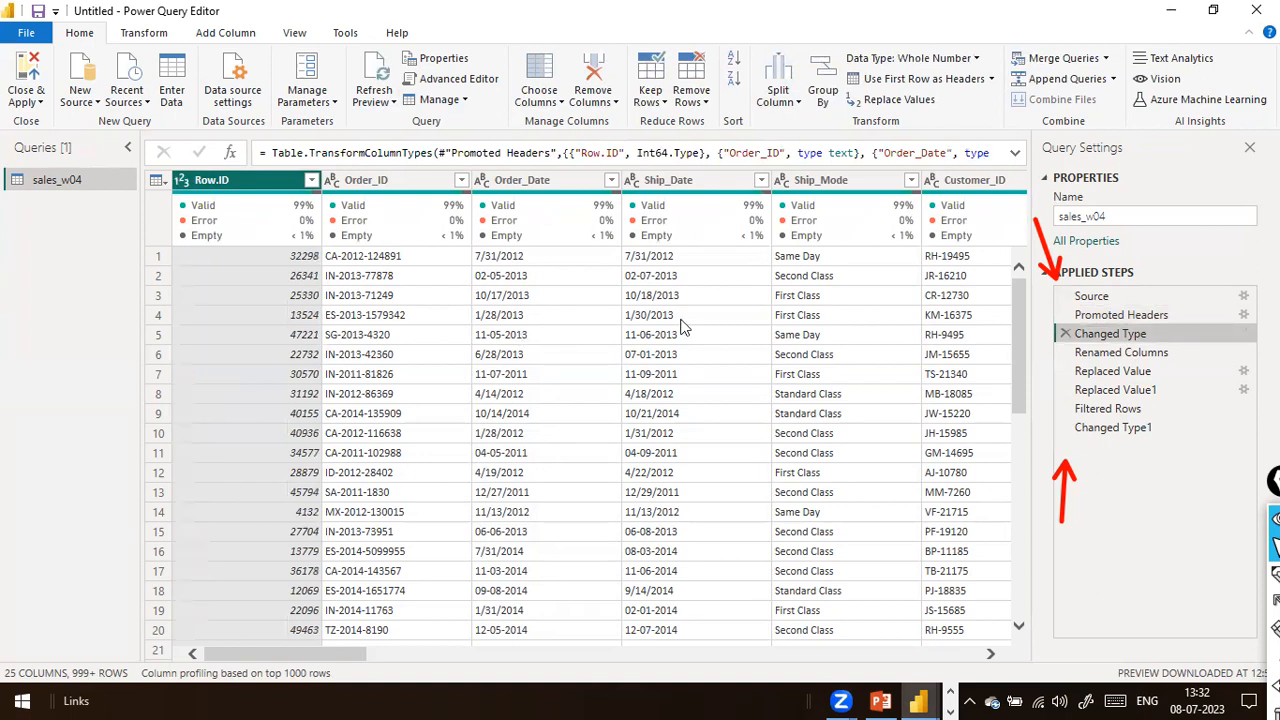
{"action": "left_click_drag", "start_coordinate": [255, 653], "coordinate": [817, 604]}
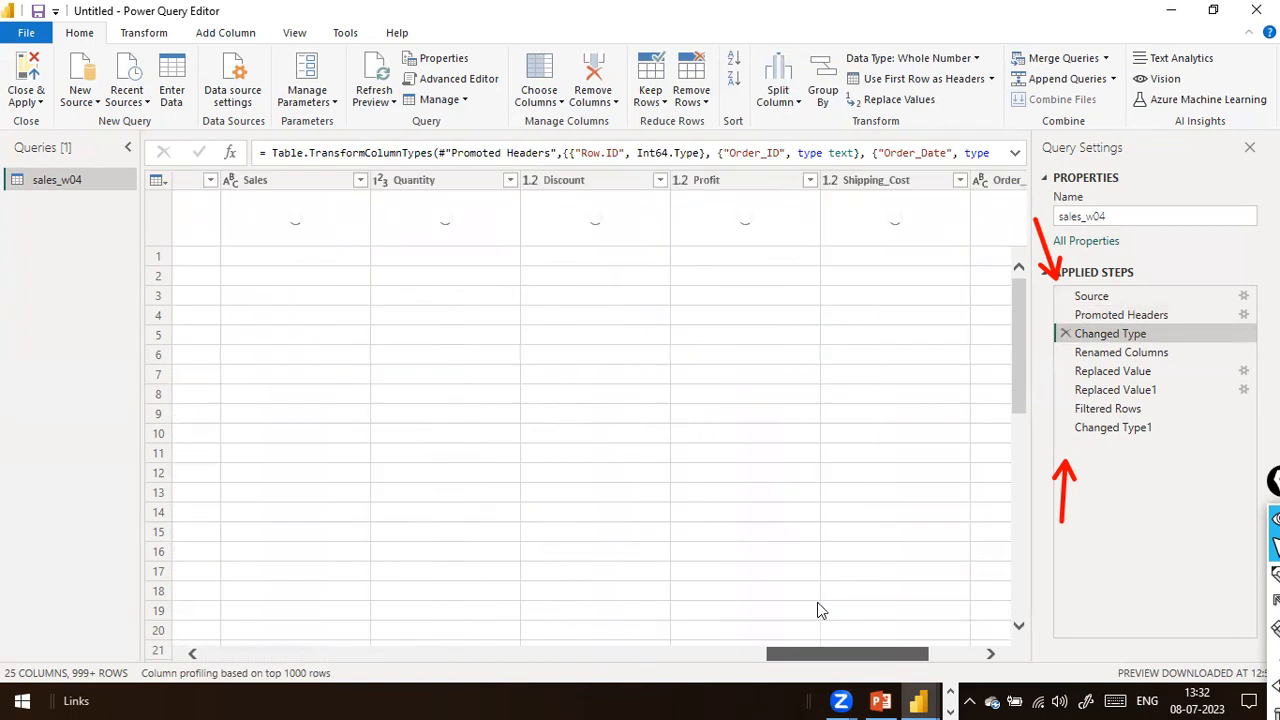
{"action": "left_click", "coordinate": [1013, 155]}
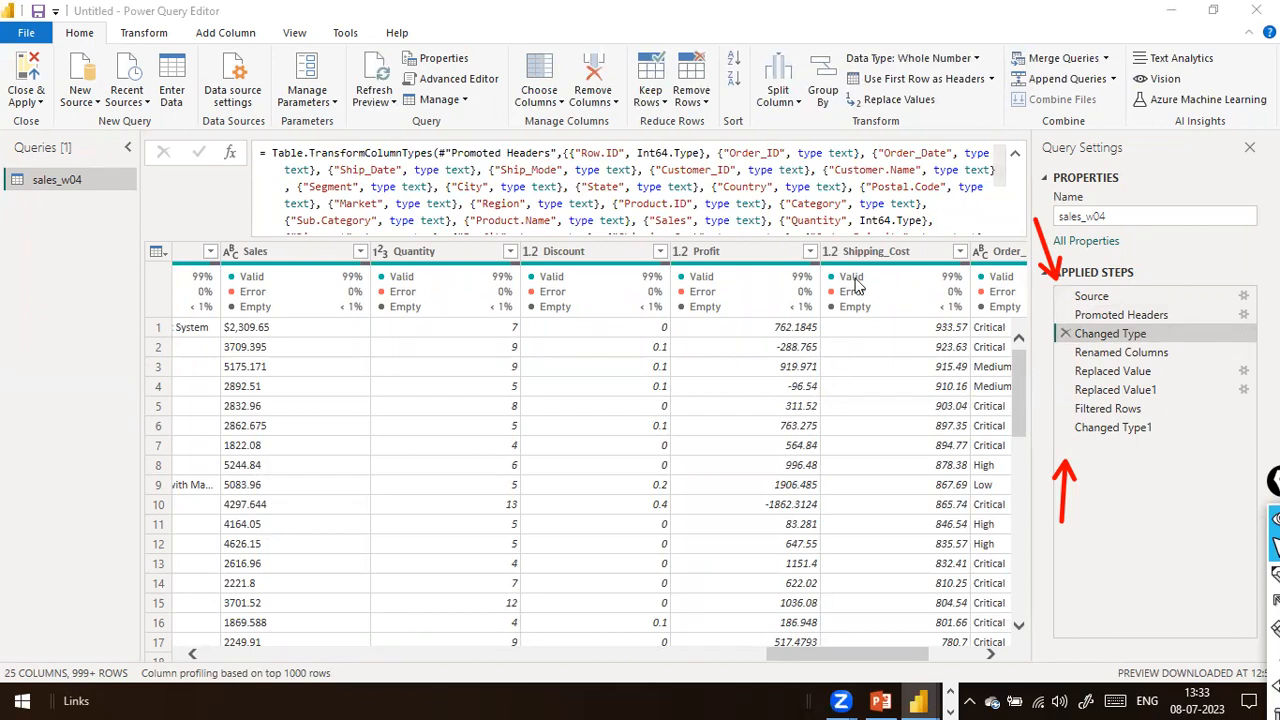
Compare the Sales column's type in the Changed Type and Changed Type1 formulas, and view the remaining columns through Return.
{"action": "scroll", "coordinate": [890, 175], "scroll_direction": "down", "scroll_amount": 3}
{"action": "scroll", "coordinate": [886, 189], "scroll_direction": "up", "scroll_amount": 1}
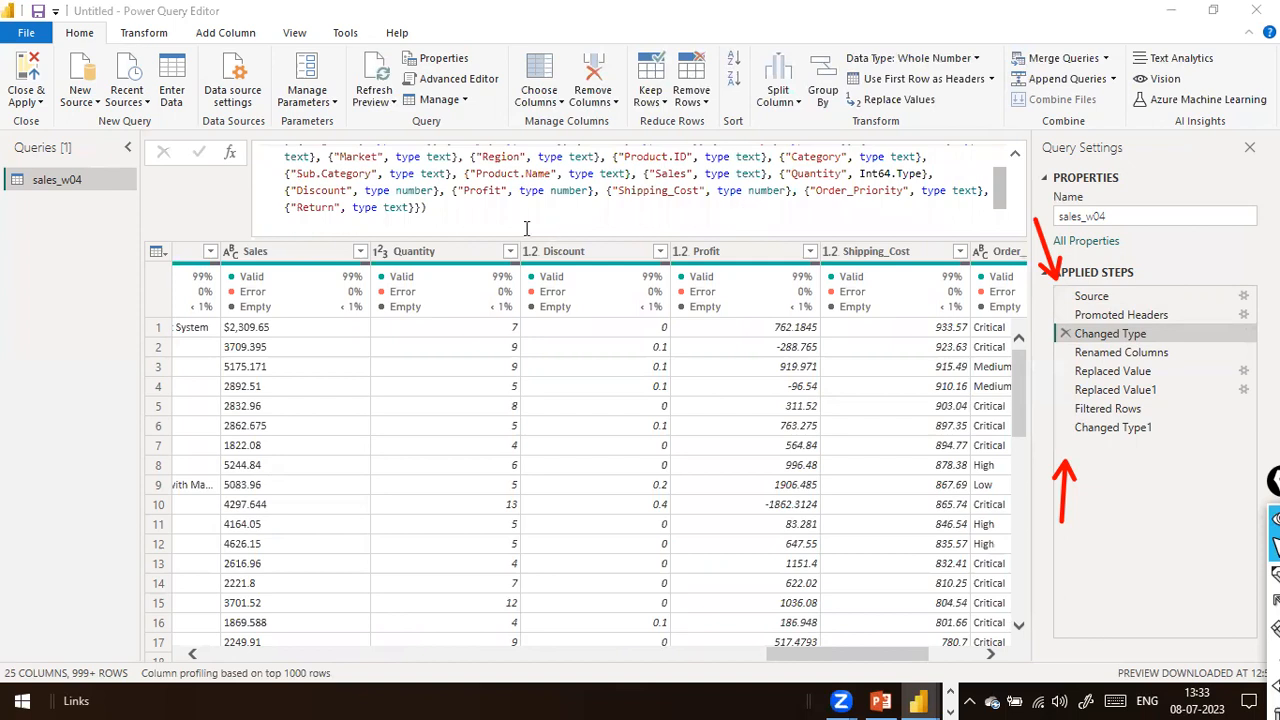
{"action": "double_click", "coordinate": [740, 175]}
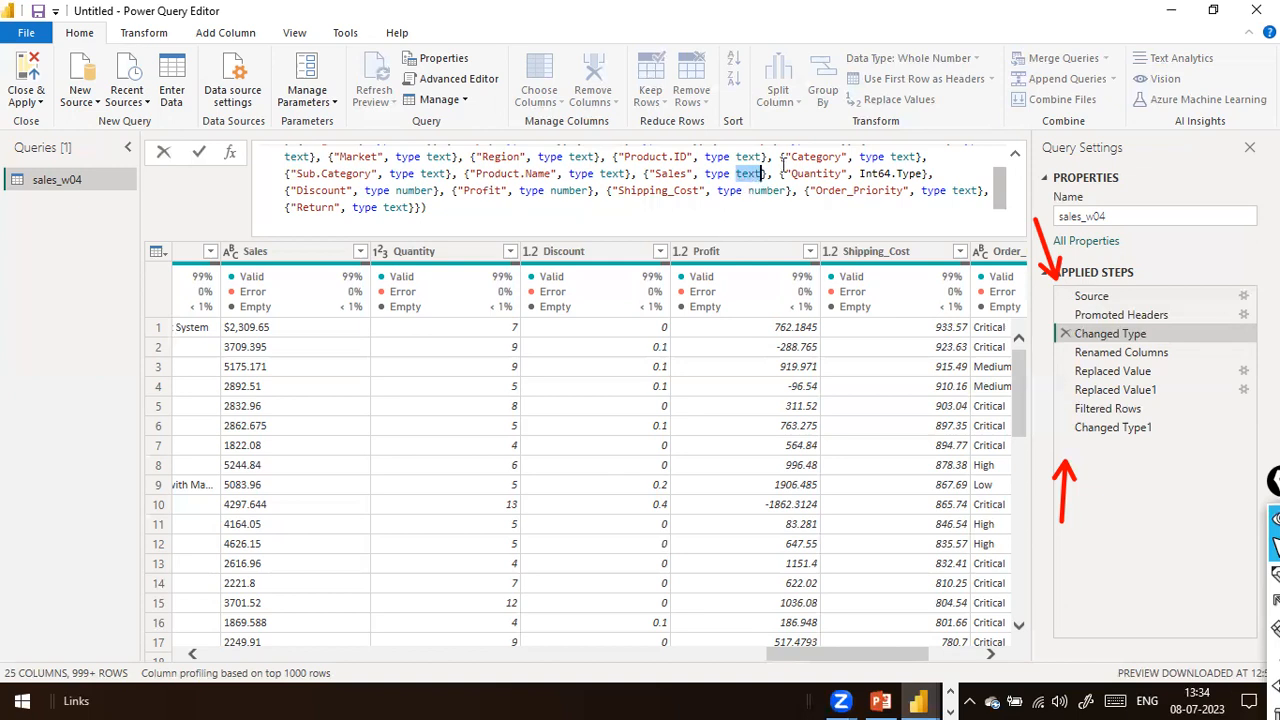
{"action": "left_click", "coordinate": [1104, 378]}
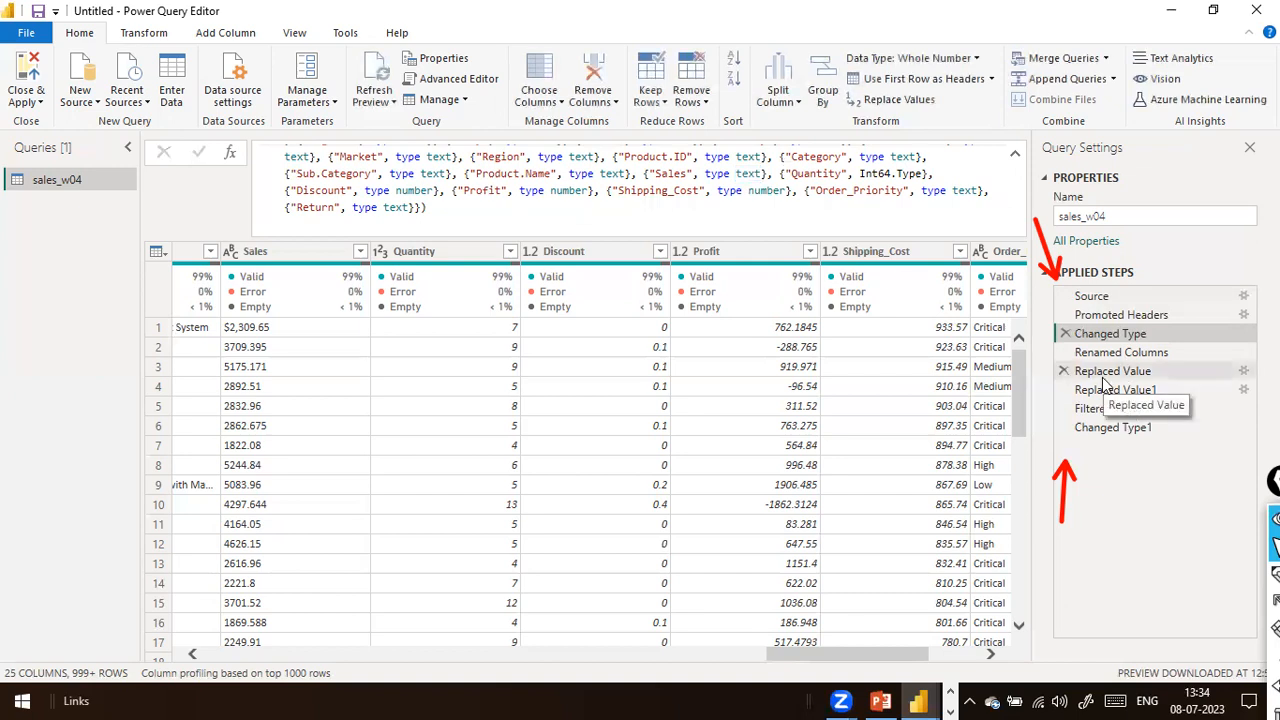
{"action": "left_click", "coordinate": [1126, 432]}
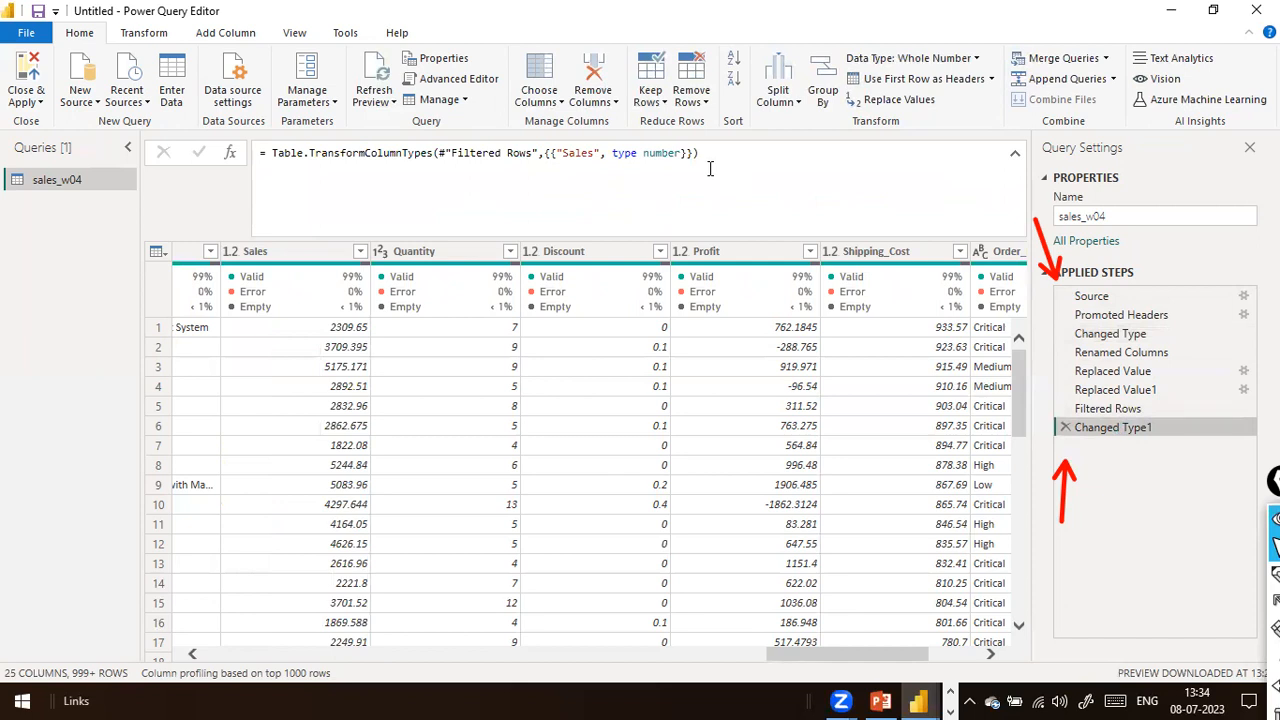
{"action": "left_click", "coordinate": [1134, 334]}
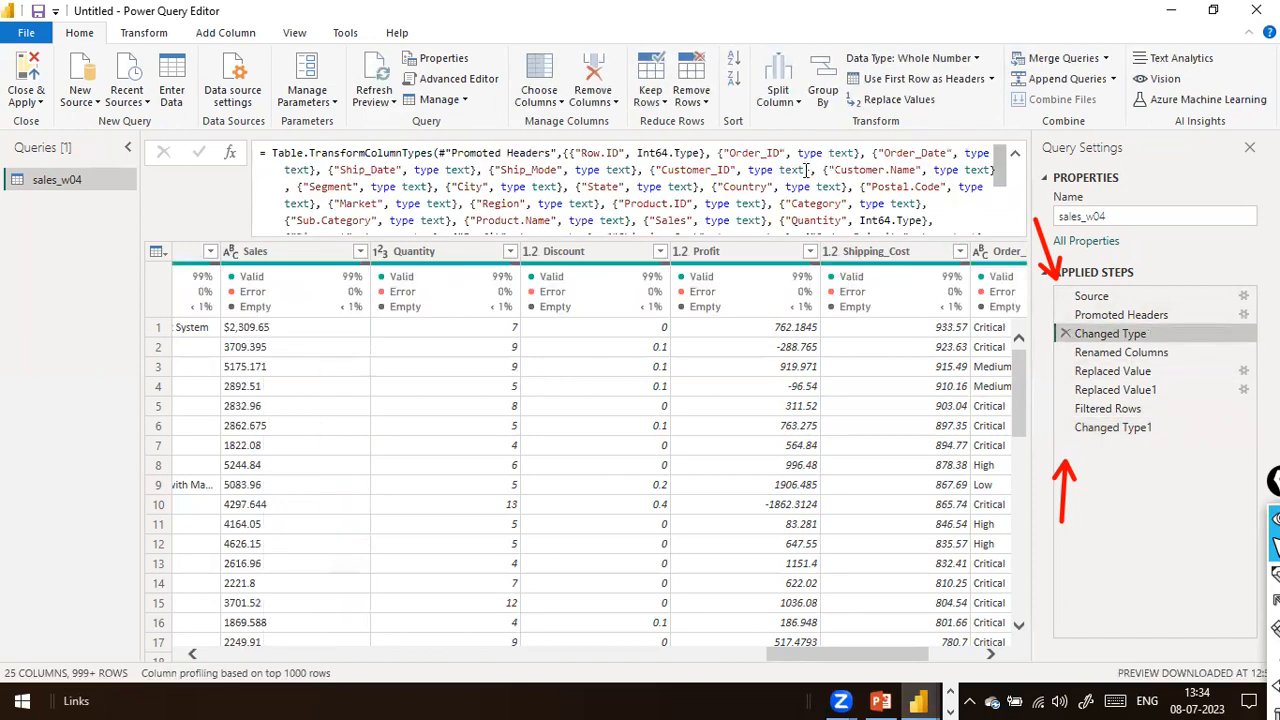
{"action": "scroll", "coordinate": [762, 185], "scroll_direction": "down", "scroll_amount": 2}
{"action": "scroll", "coordinate": [760, 183], "scroll_direction": "up", "scroll_amount": 1}
{"action": "double_click", "coordinate": [750, 174]}
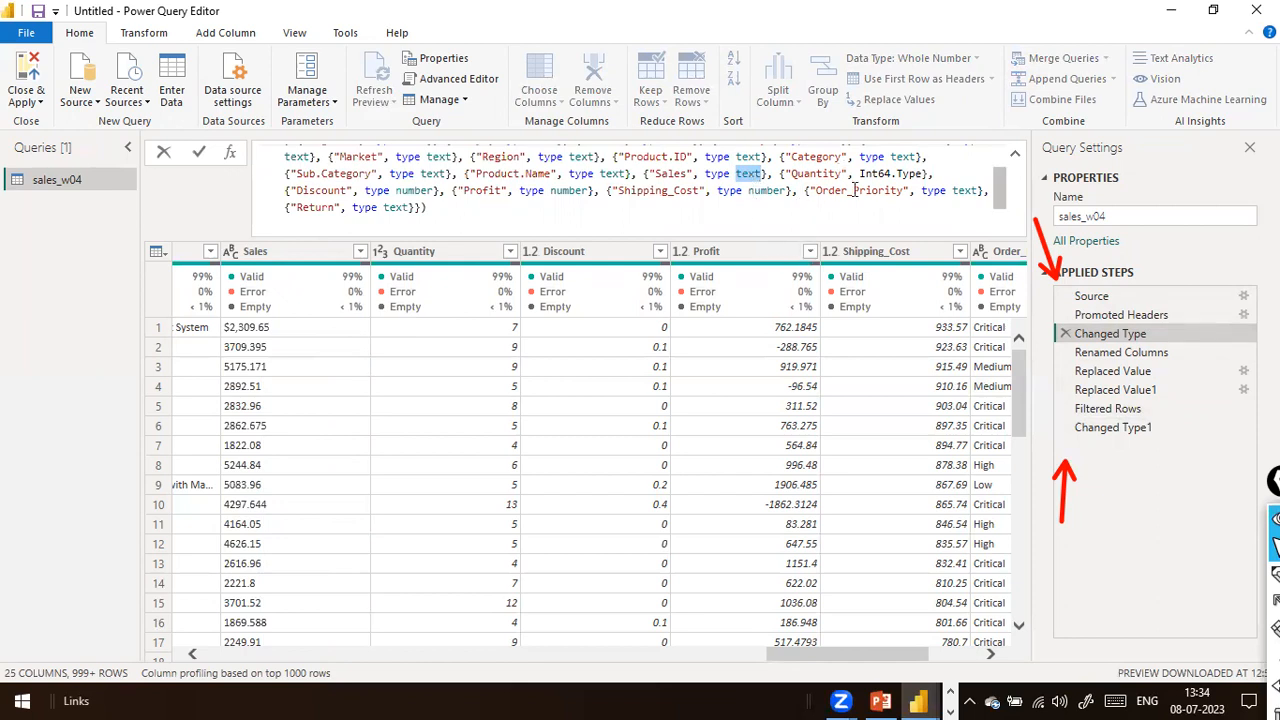
{"action": "left_click", "coordinate": [1113, 434]}
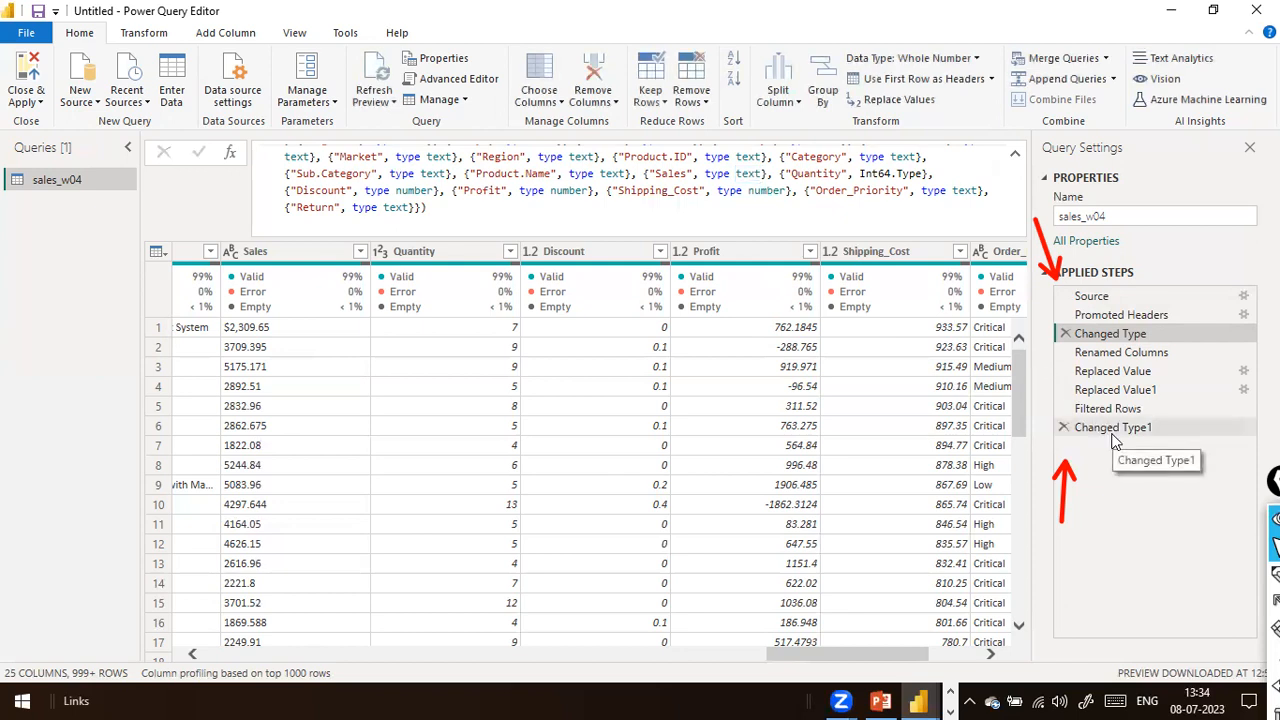
{"action": "left_click", "coordinate": [1112, 432]}
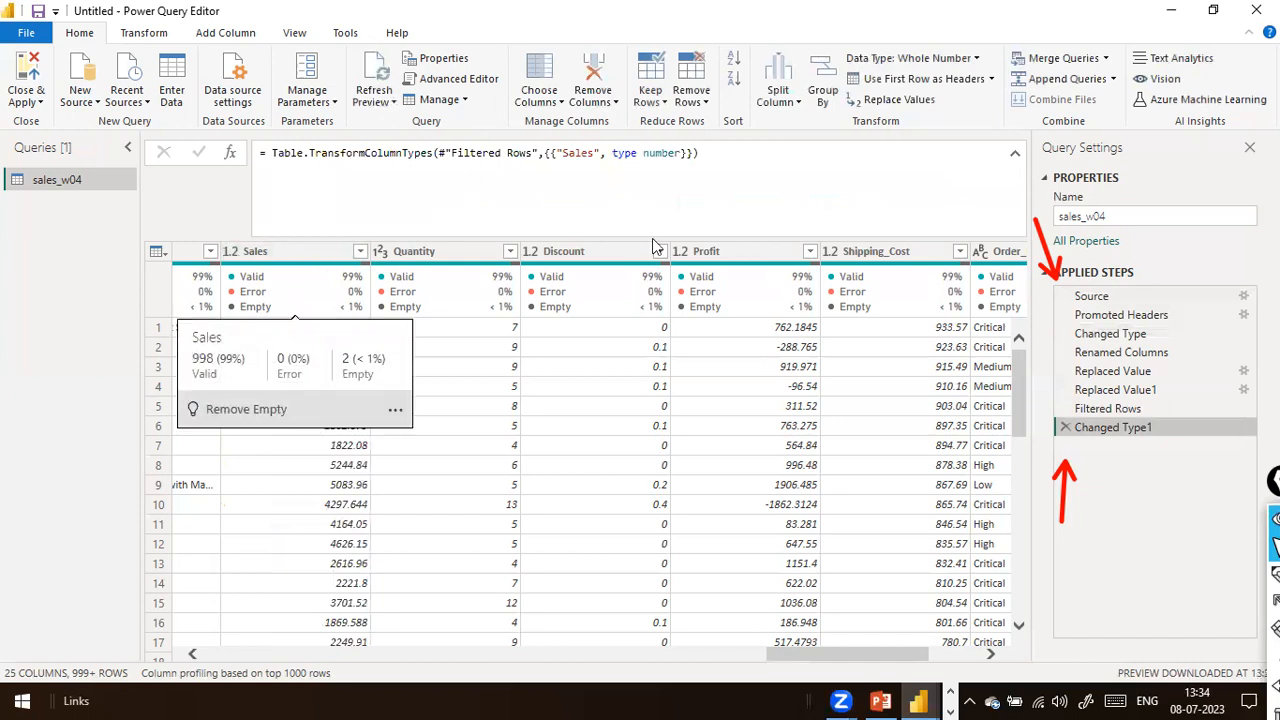
{"action": "mouse_move", "coordinate": [663, 300]}
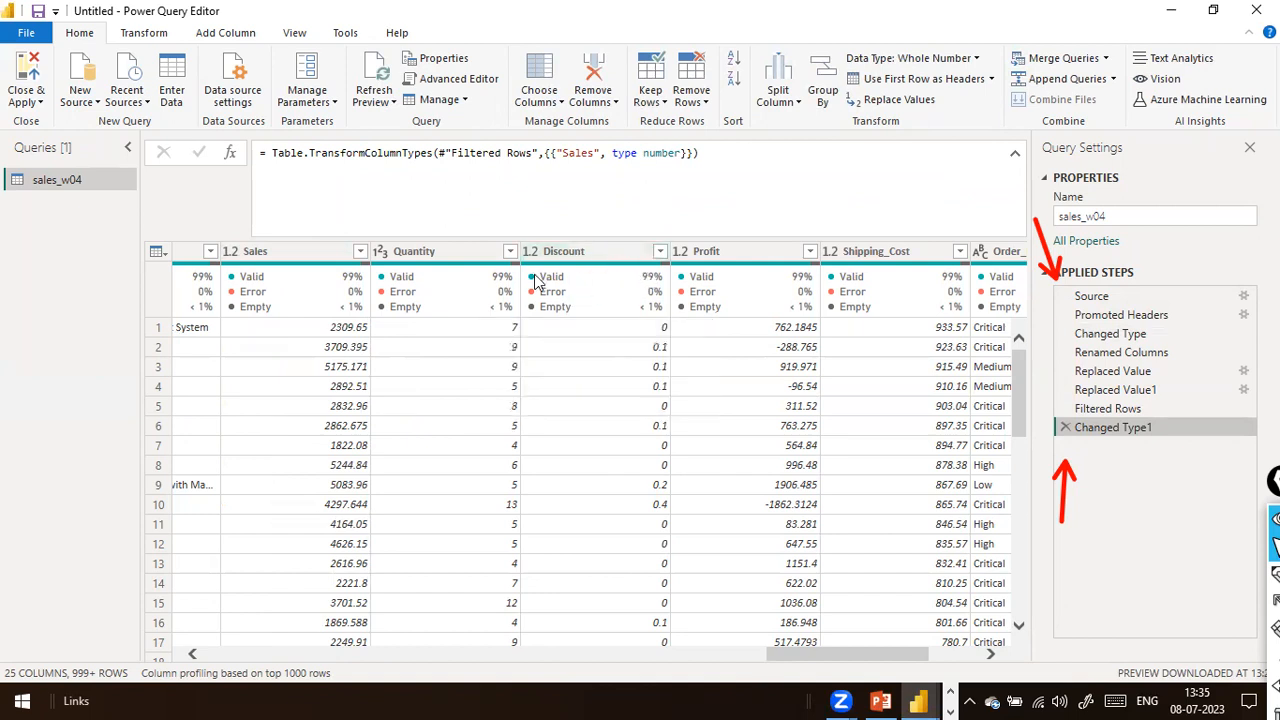
{"action": "mouse_move", "coordinate": [596, 281]}
{"action": "left_click_drag", "start_coordinate": [622, 643], "coordinate": [900, 652]}
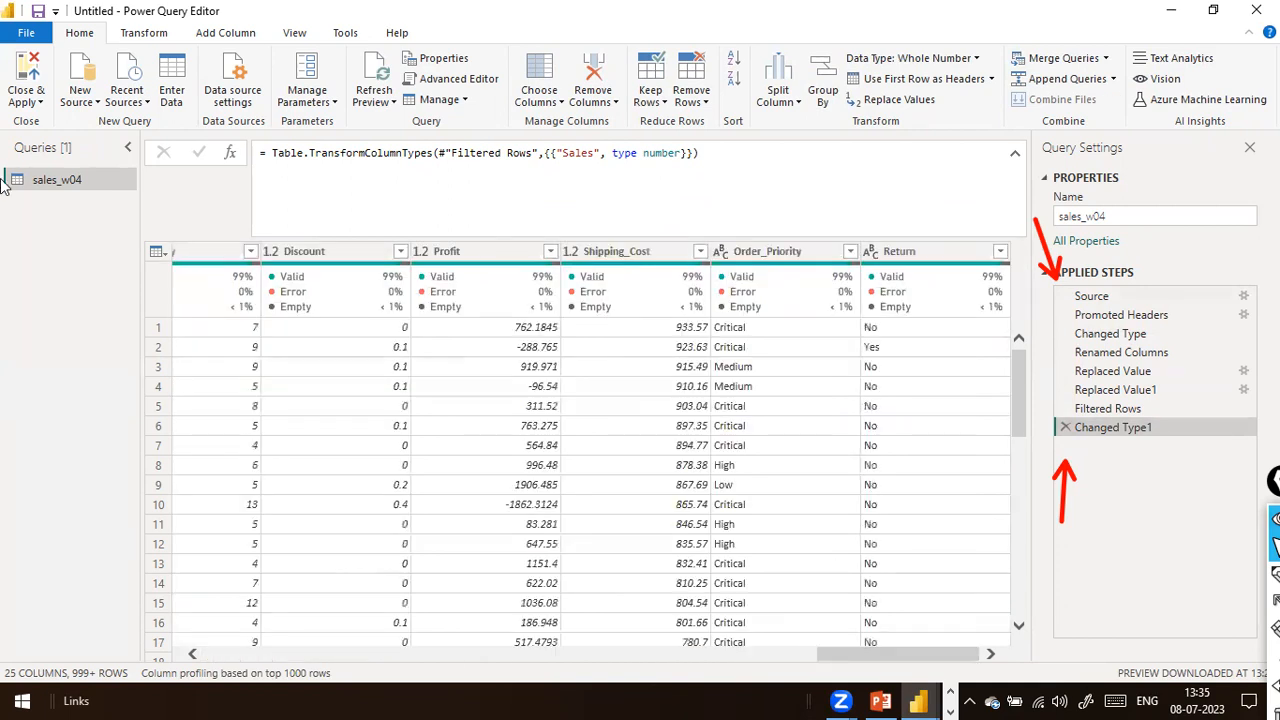
Close and apply the query edits to load the cleaned sales_w04 table into the data model.
{"action": "left_click", "coordinate": [26, 34]}
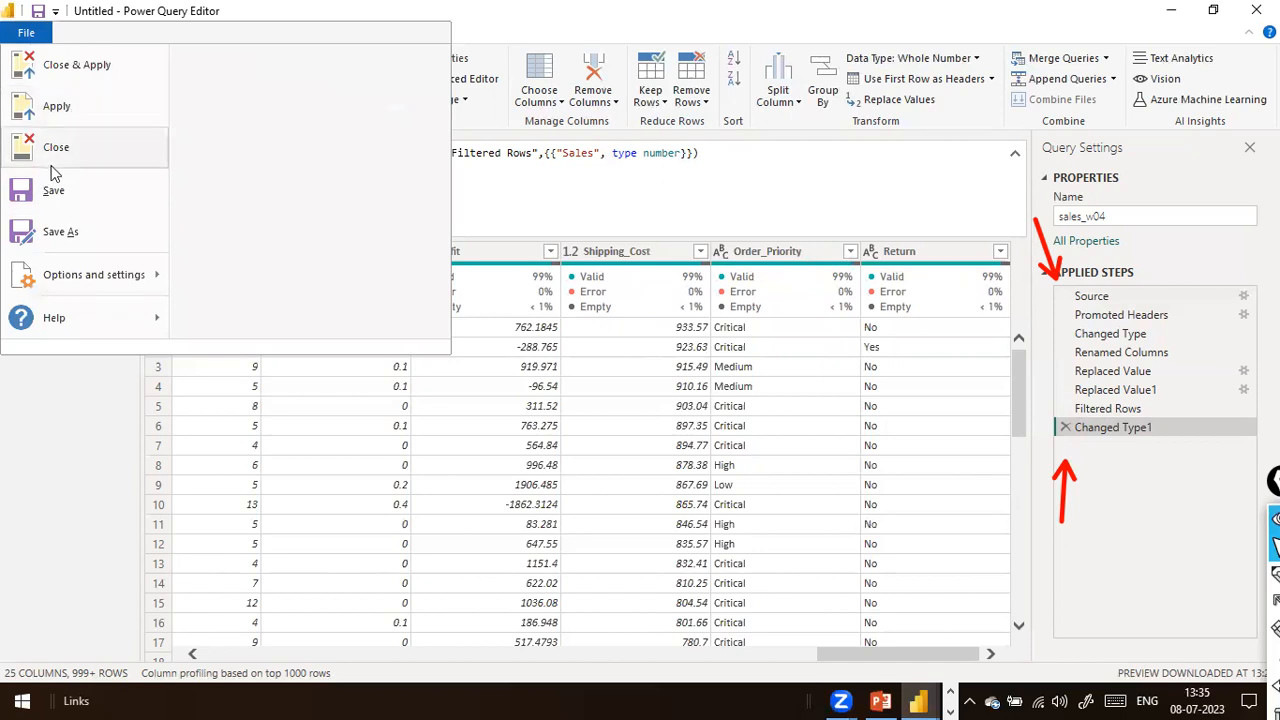
{"action": "left_click", "coordinate": [53, 536]}
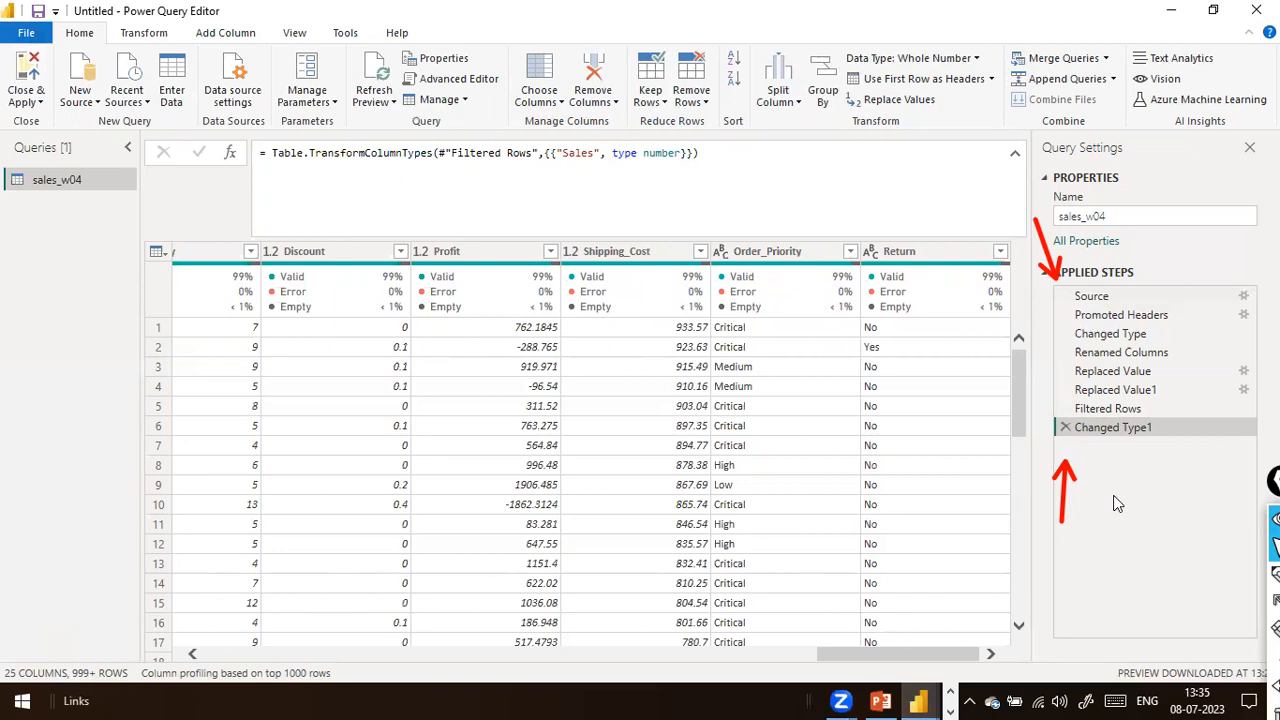
{"action": "left_click", "coordinate": [27, 34]}
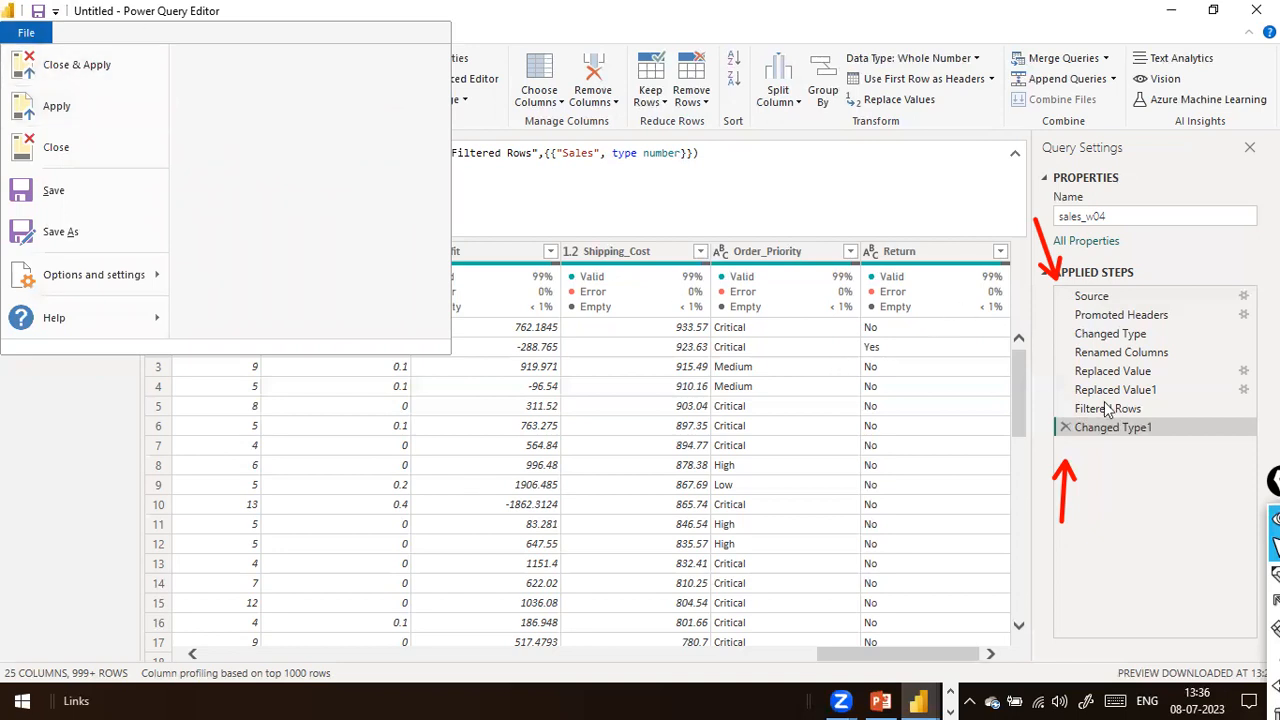
{"action": "left_click", "coordinate": [80, 64]}
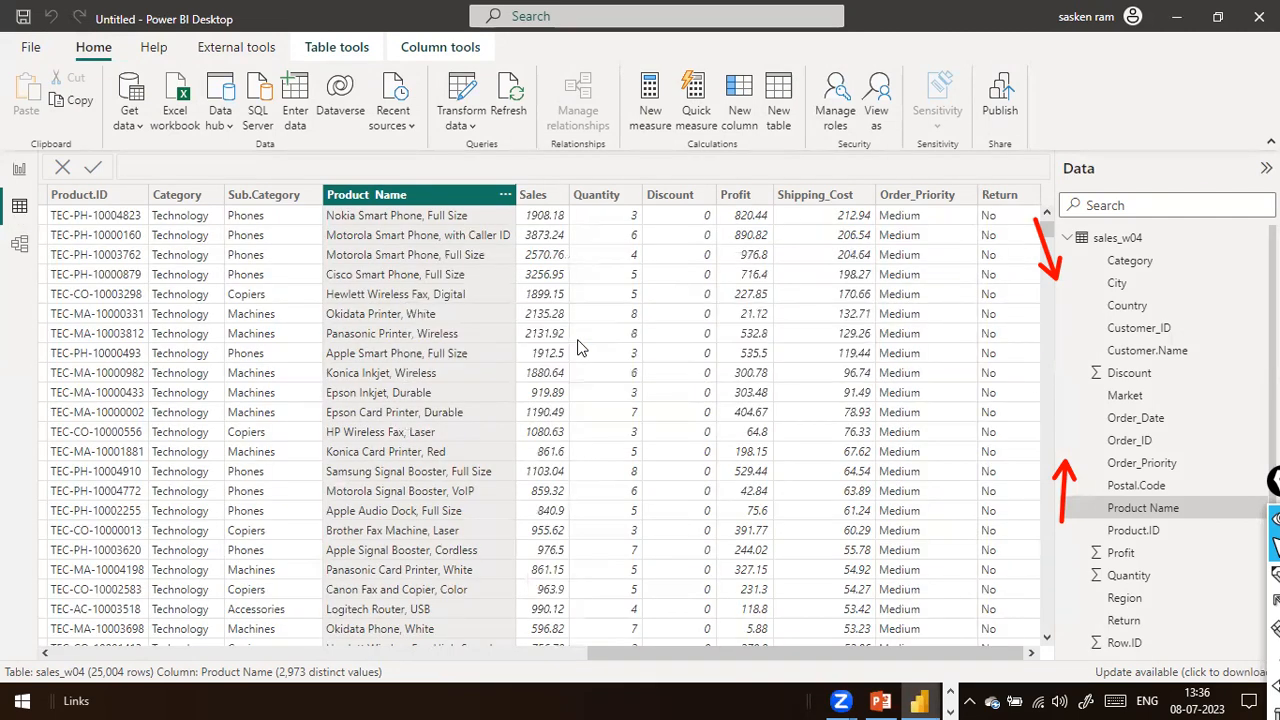
{"action": "left_click_drag", "start_coordinate": [280, 165], "coordinate": [42, 213]}
{"action": "mouse_move", "coordinate": [290, 385]}
{"action": "left_mouse_down"}
{"action": "mouse_move", "coordinate": [172, 350]}
{"action": "mouse_move", "coordinate": [34, 255]}
{"action": "left_mouse_up"}
{"action": "key", "text": "ctrl+shift+7"}
{"action": "key", "text": "ctrl+shift+2"}
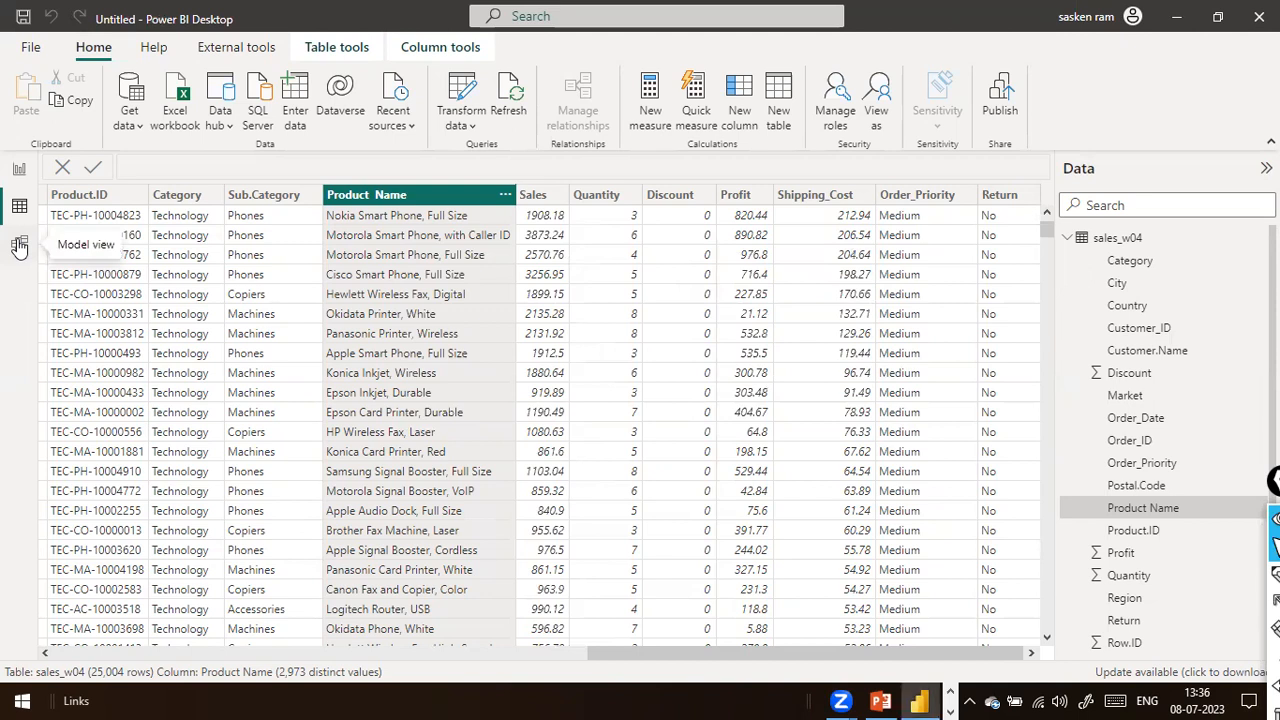
Open Model view and examine the properties of the Category and Country fields in sales_w04, including Country's data type and format.
{"action": "left_click", "coordinate": [19, 245]}
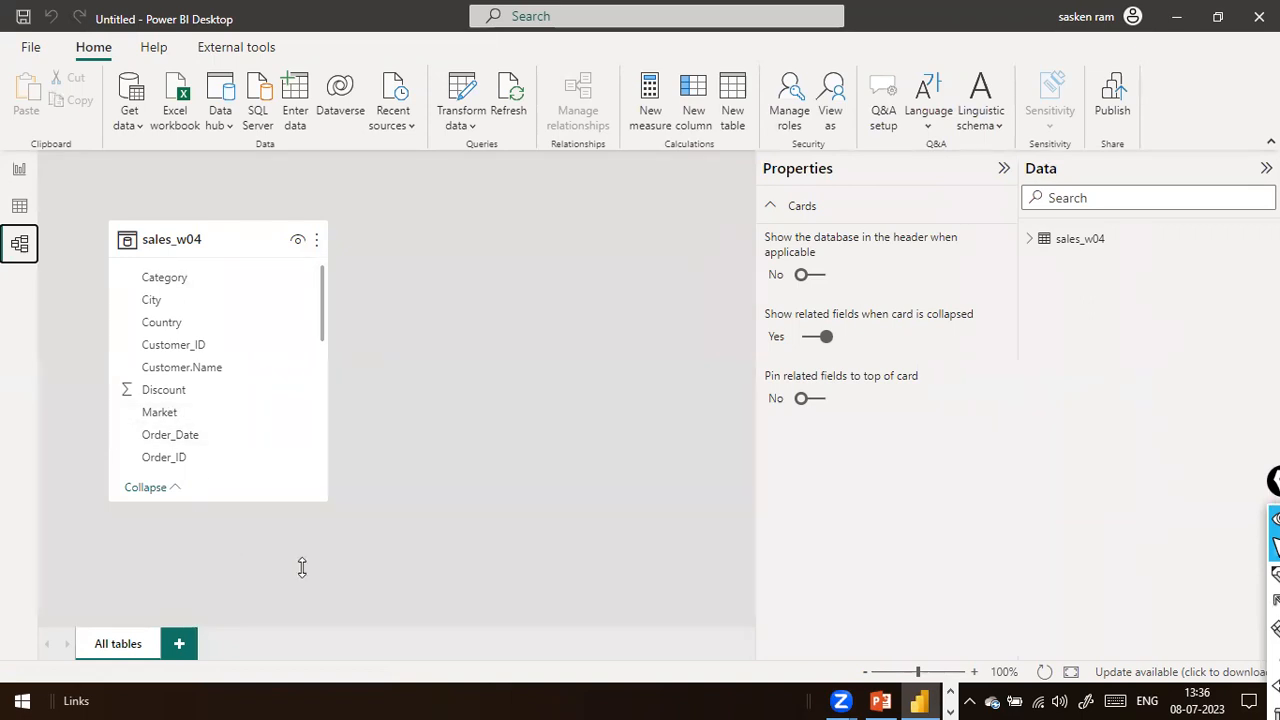
{"action": "left_click", "coordinate": [204, 284]}
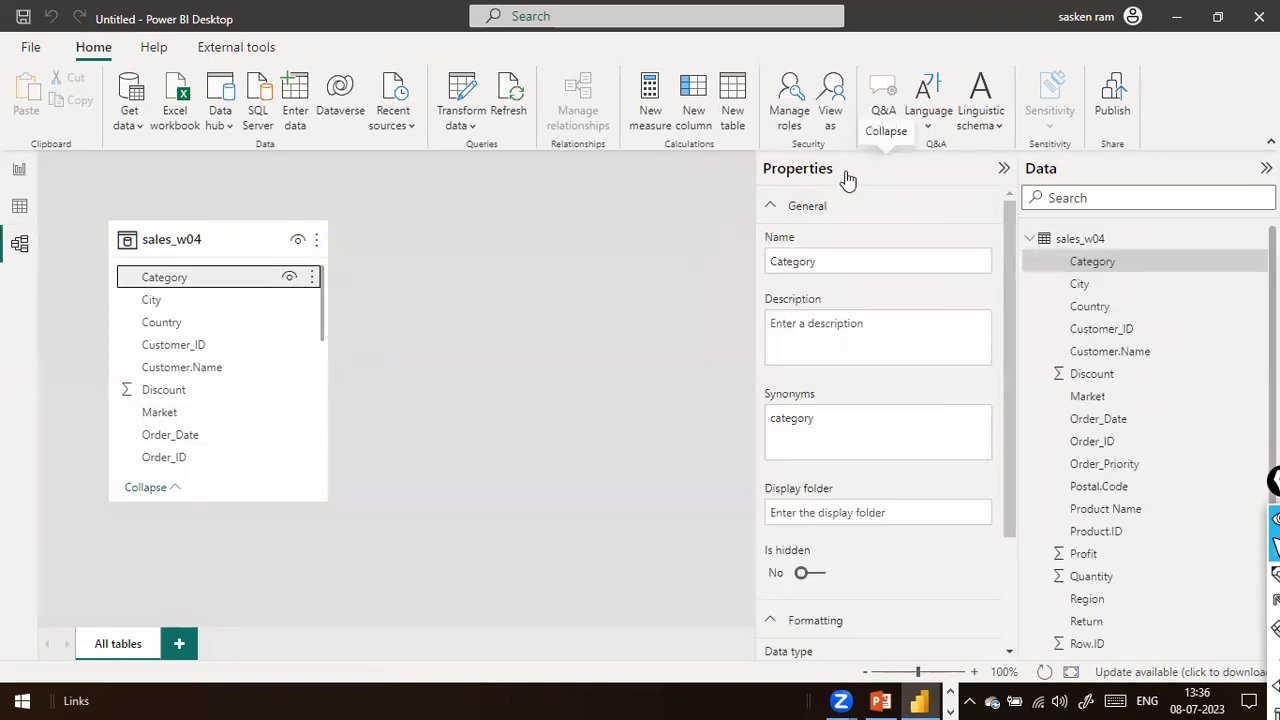
{"action": "left_click", "coordinate": [1004, 169]}
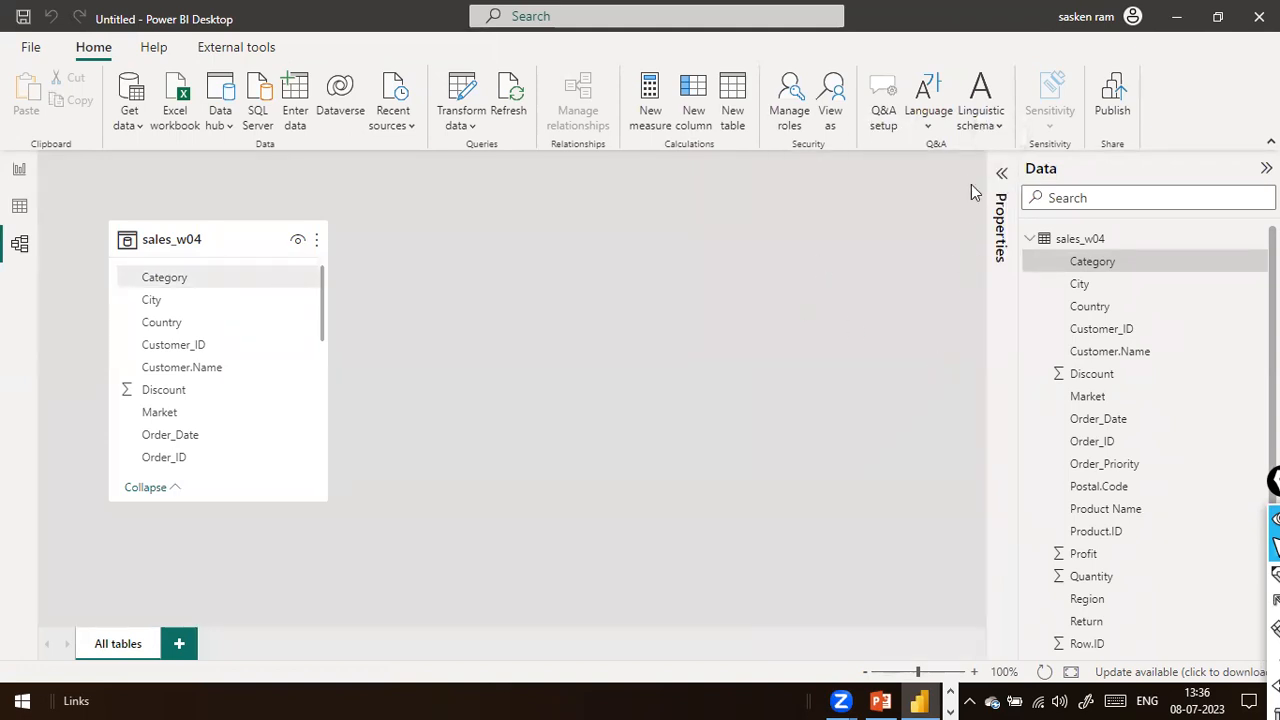
{"action": "left_click", "coordinate": [185, 320]}
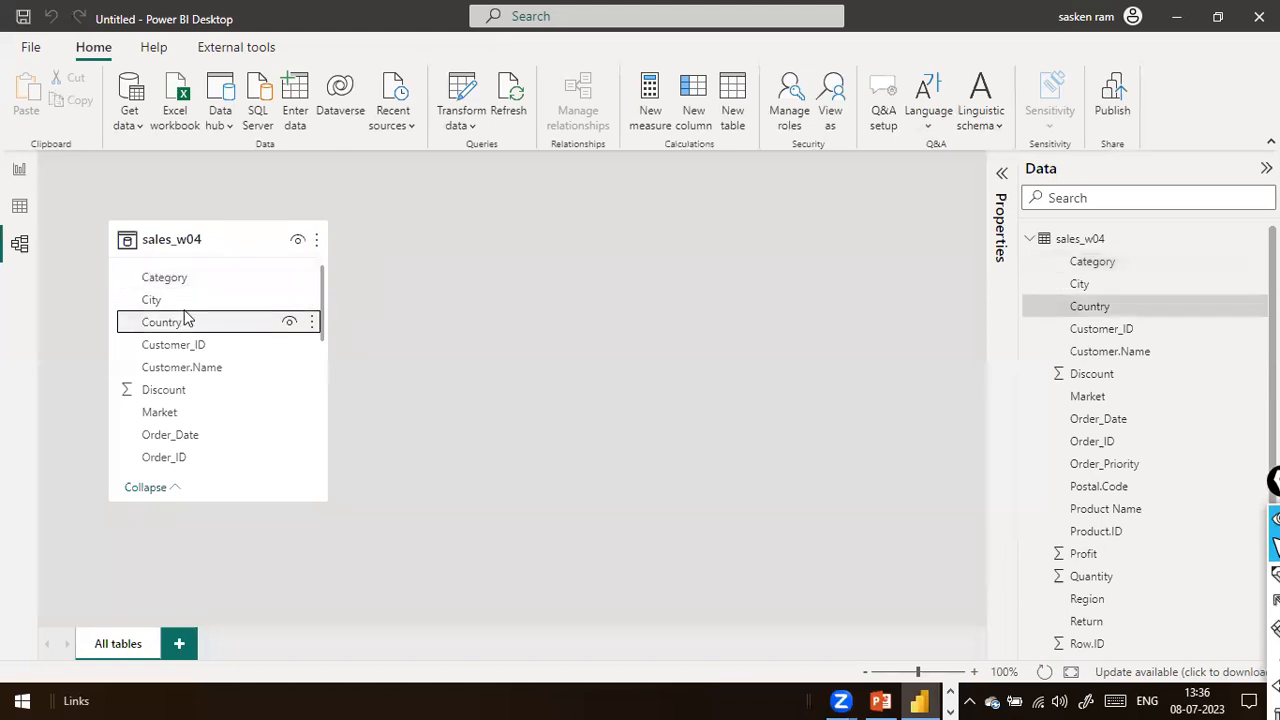
{"action": "left_click", "coordinate": [1001, 176]}
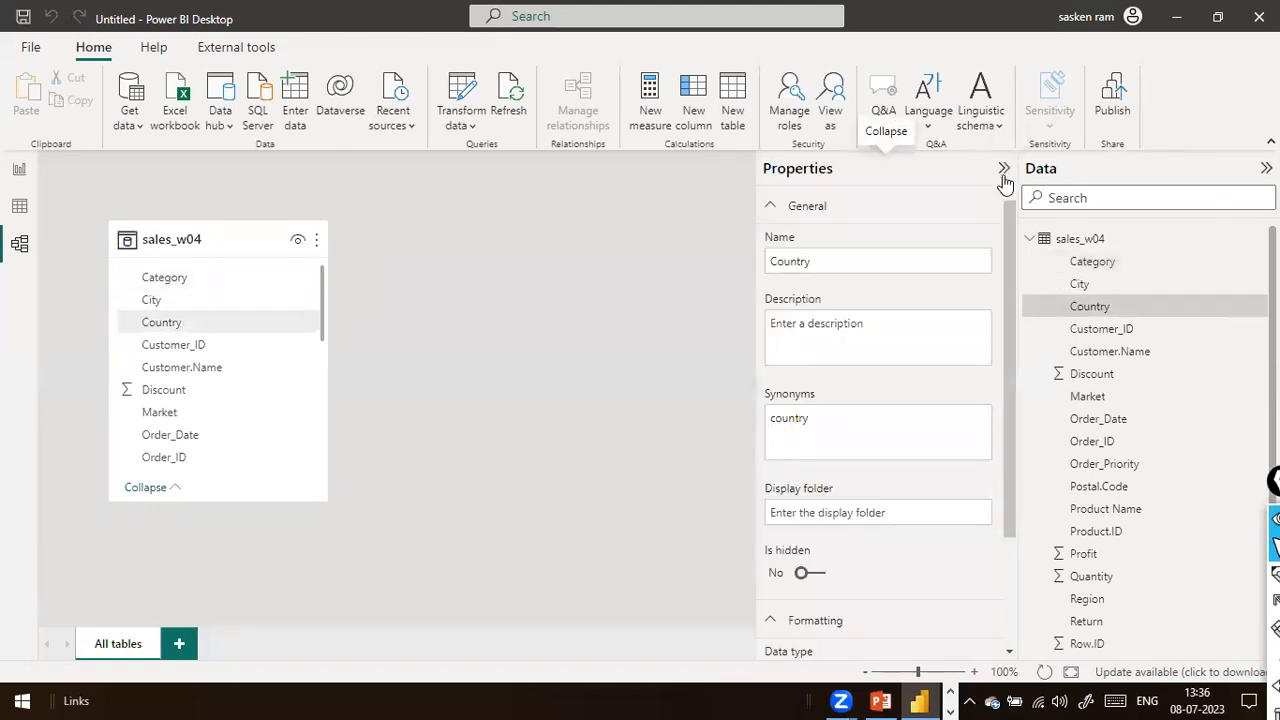
{"action": "left_click", "coordinate": [1003, 172]}
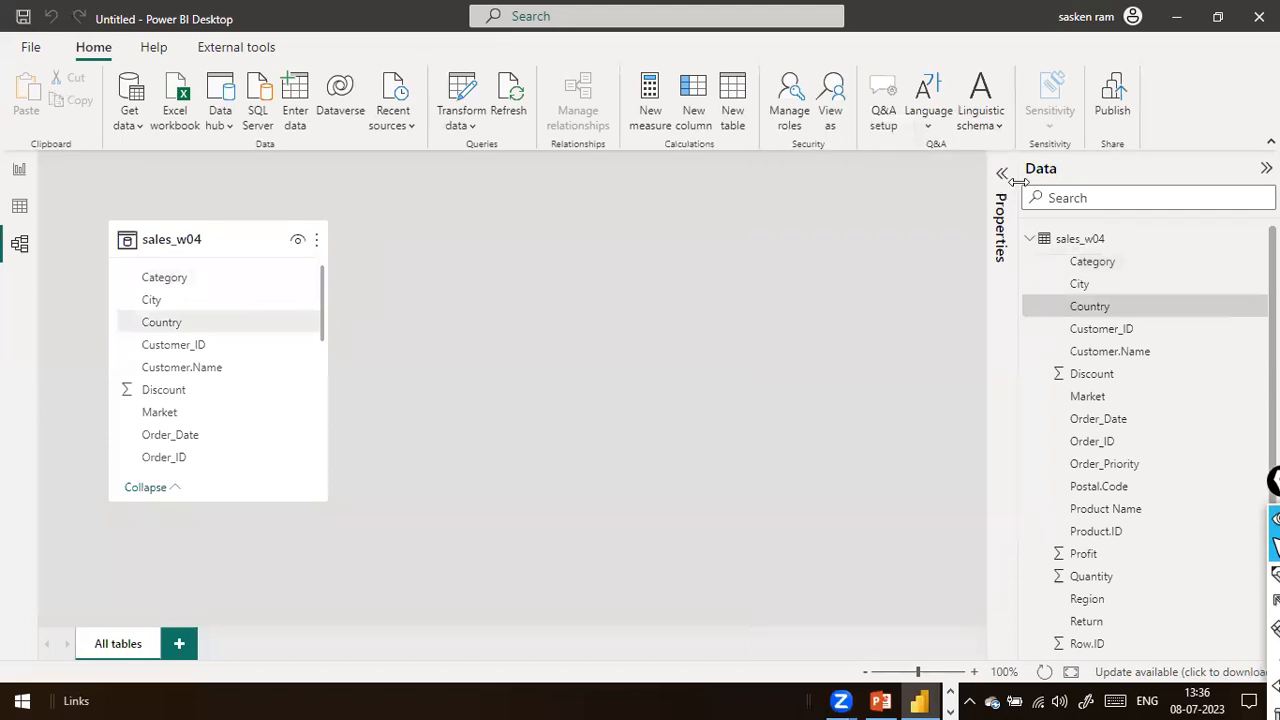
{"action": "left_click", "coordinate": [1003, 176]}
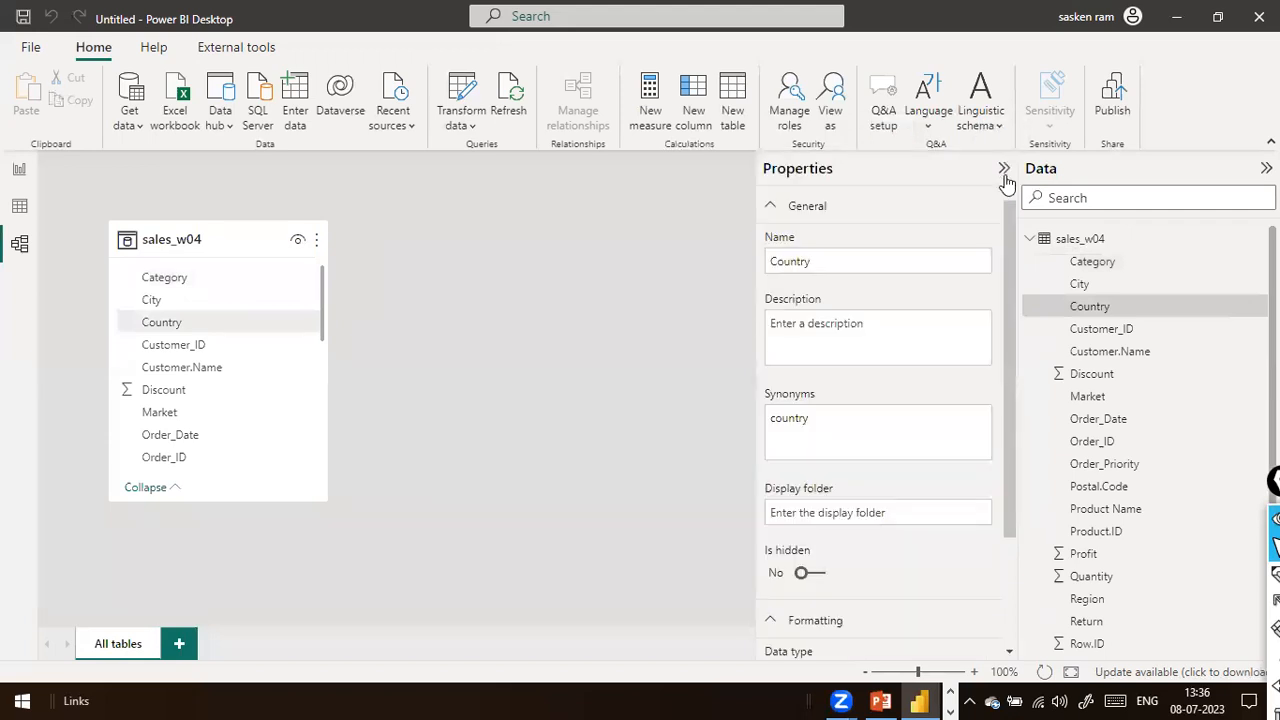
{"action": "left_click", "coordinate": [1004, 176]}
{"action": "left_click", "coordinate": [1003, 176]}
{"action": "scroll", "coordinate": [851, 352], "scroll_direction": "down", "scroll_amount": 3}
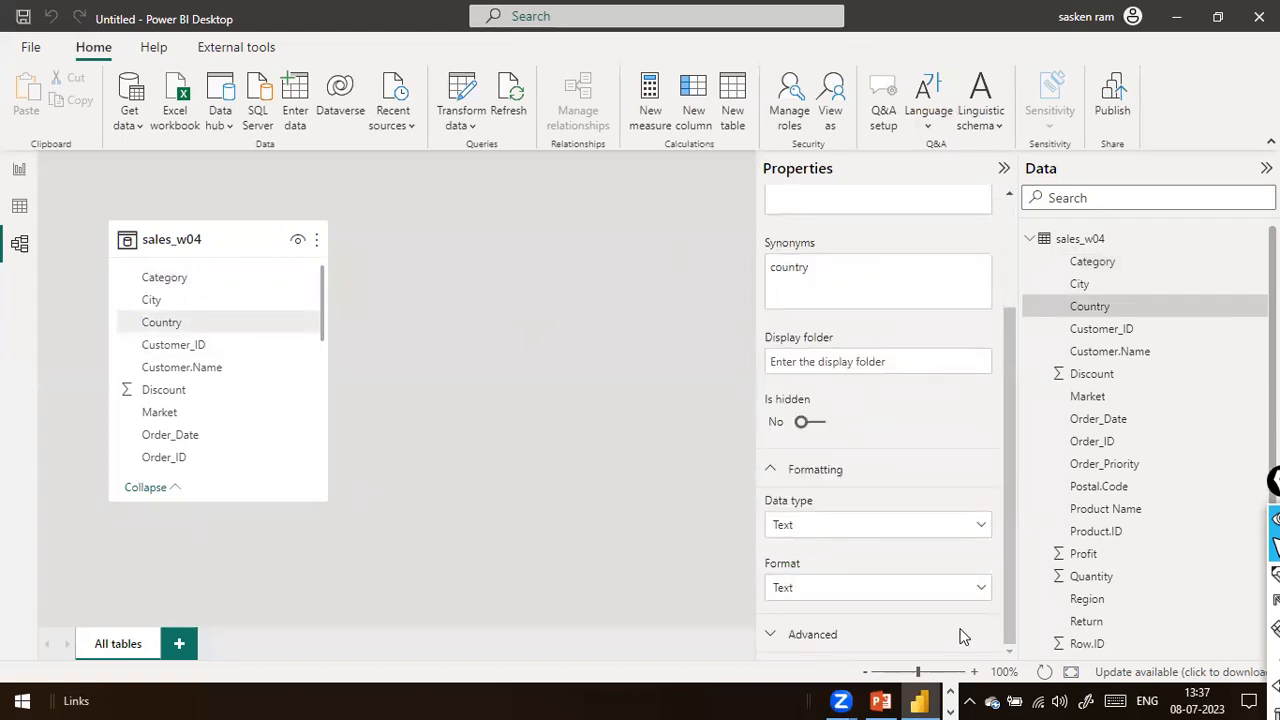
Inspect the Discount field's formatting properties and the format options available for it, leaving the format as it is.
{"action": "left_click", "coordinate": [206, 401]}
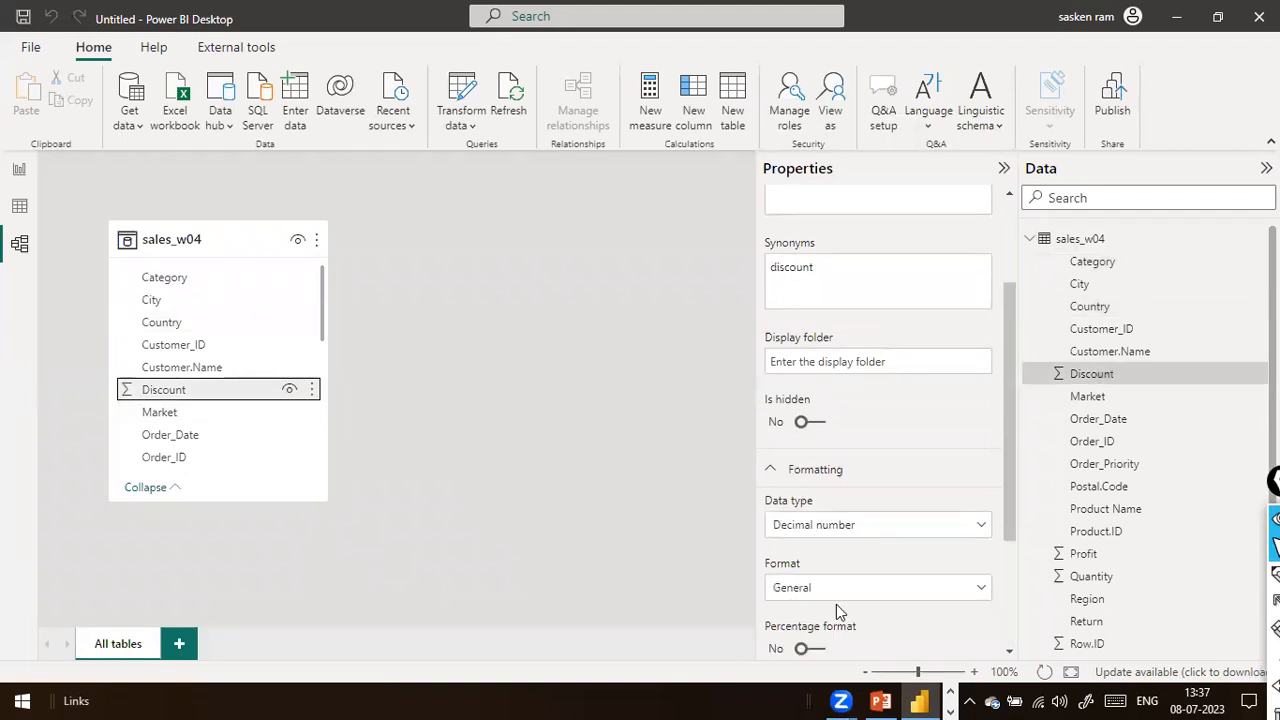
{"action": "left_click", "coordinate": [980, 590]}
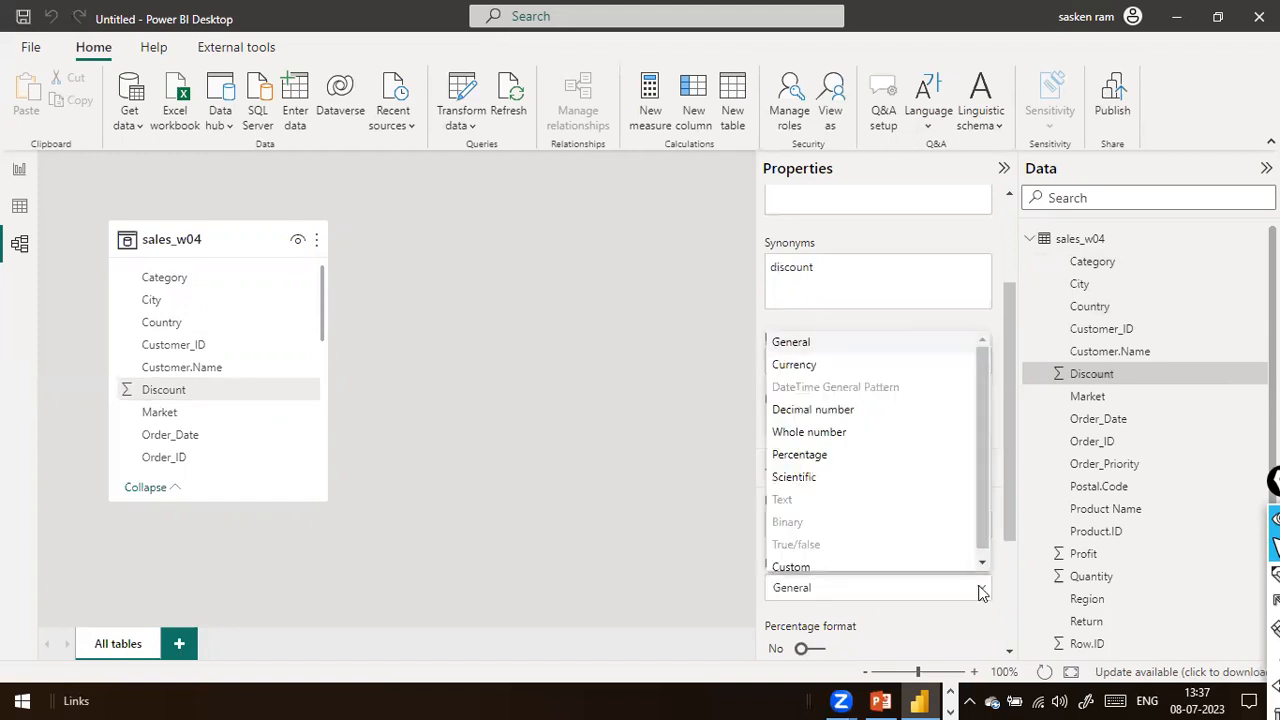
{"action": "left_click", "coordinate": [980, 590]}
{"action": "left_click", "coordinate": [634, 460]}
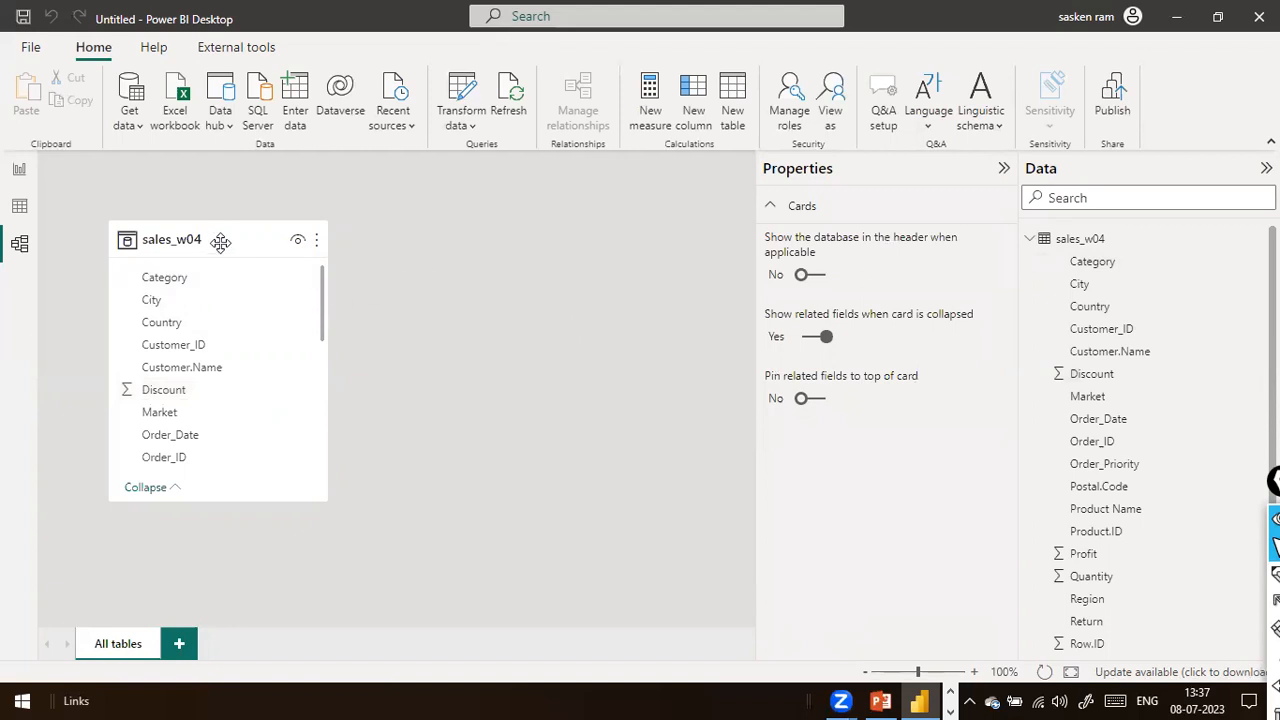
Examine the Sales field's data type and formatting properties in the sales_w04 model card.
{"action": "scroll", "coordinate": [206, 403], "scroll_direction": "down", "scroll_amount": 3}
{"action": "scroll", "coordinate": [208, 405], "scroll_direction": "down", "scroll_amount": 1}
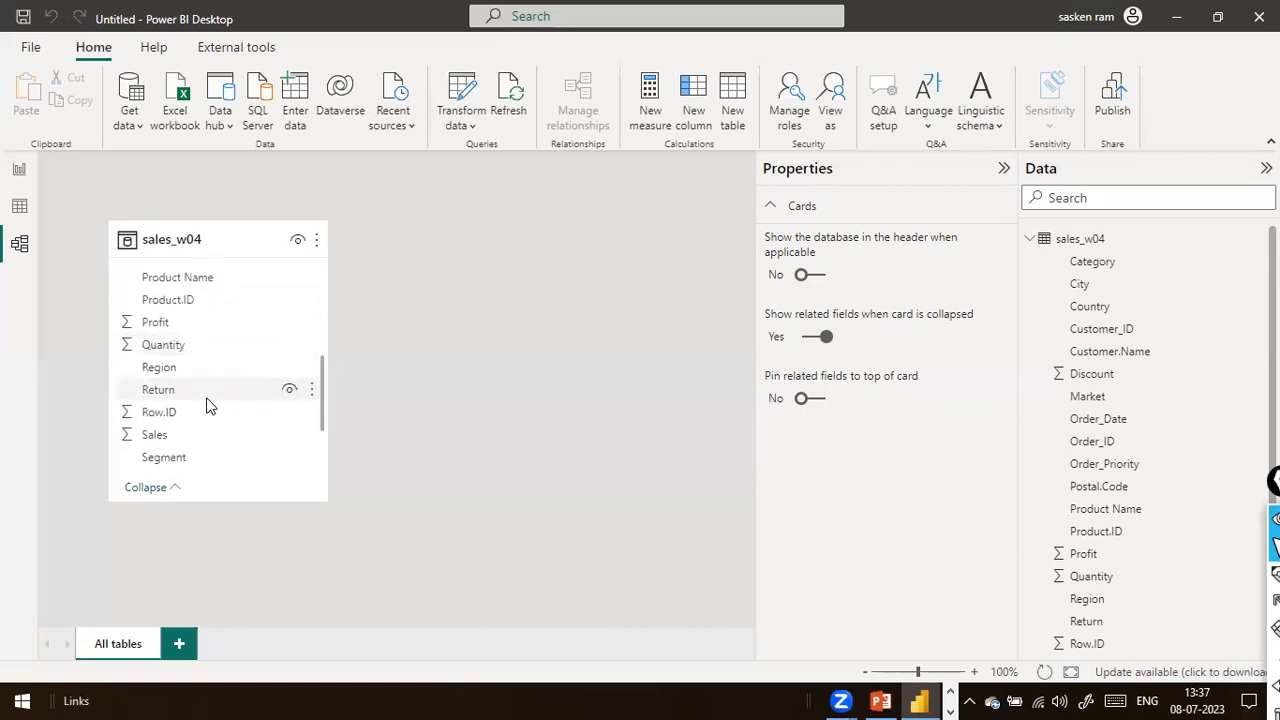
{"action": "left_click", "coordinate": [161, 440]}
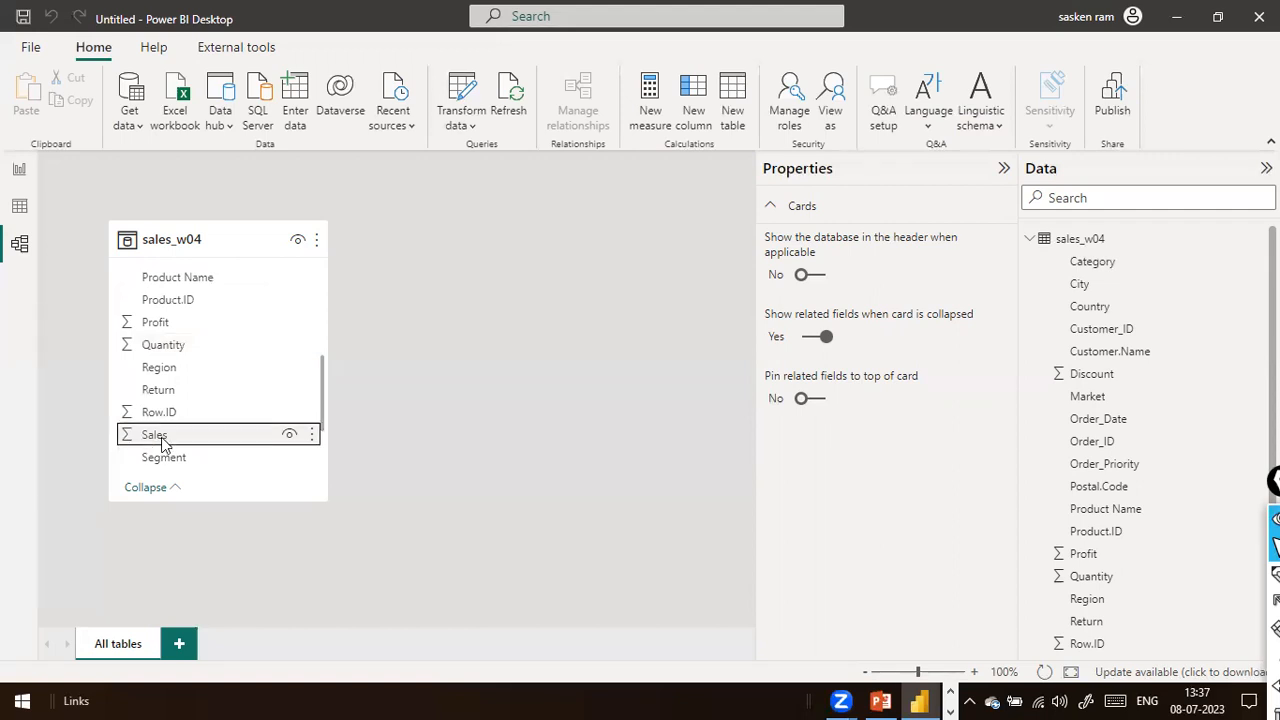
{"action": "scroll", "coordinate": [973, 468], "scroll_direction": "down", "scroll_amount": 4}
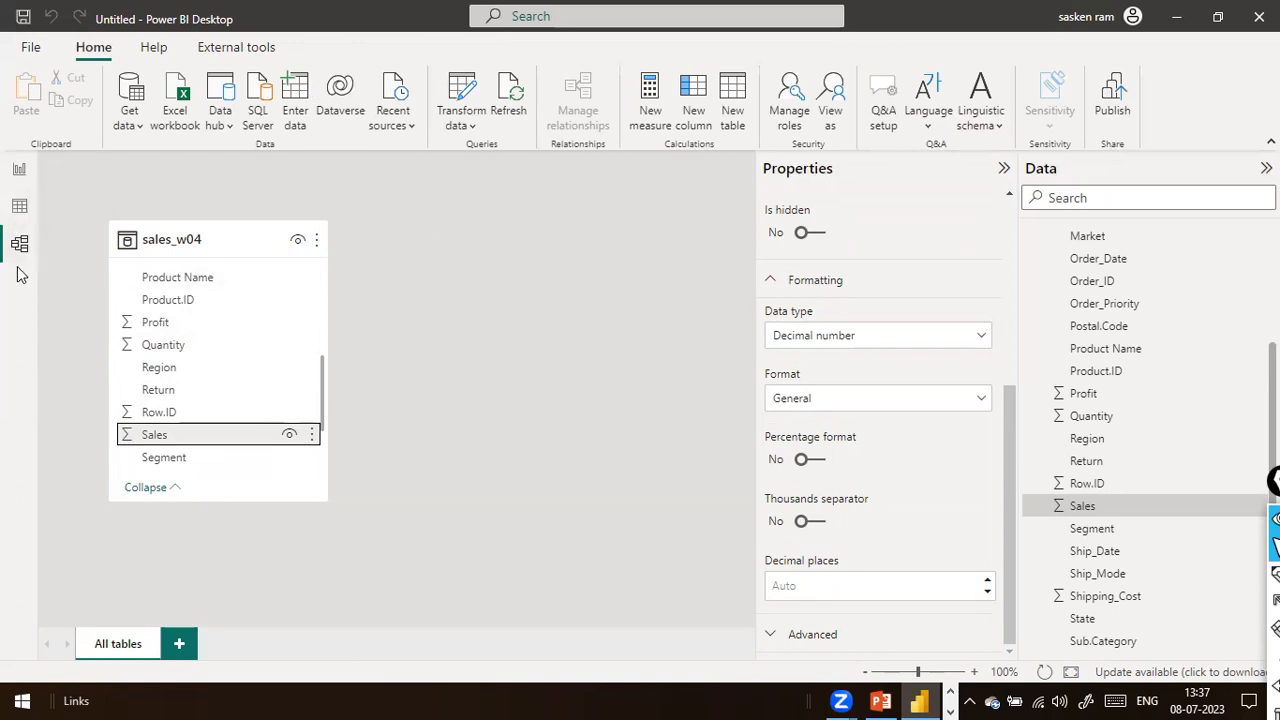
From Report view, connect to the DimCustomer.xls Excel workbook and select Sheet1 for import.
{"action": "left_click", "coordinate": [19, 206]}
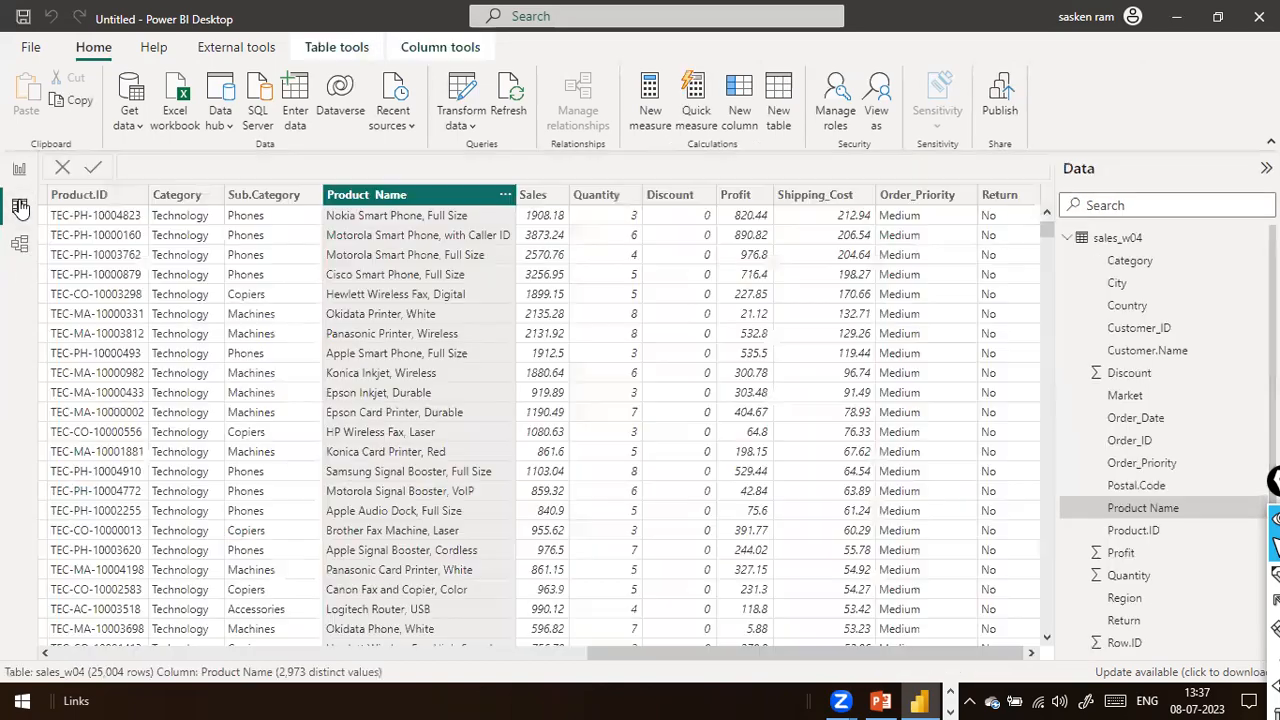
{"action": "left_click", "coordinate": [21, 174]}
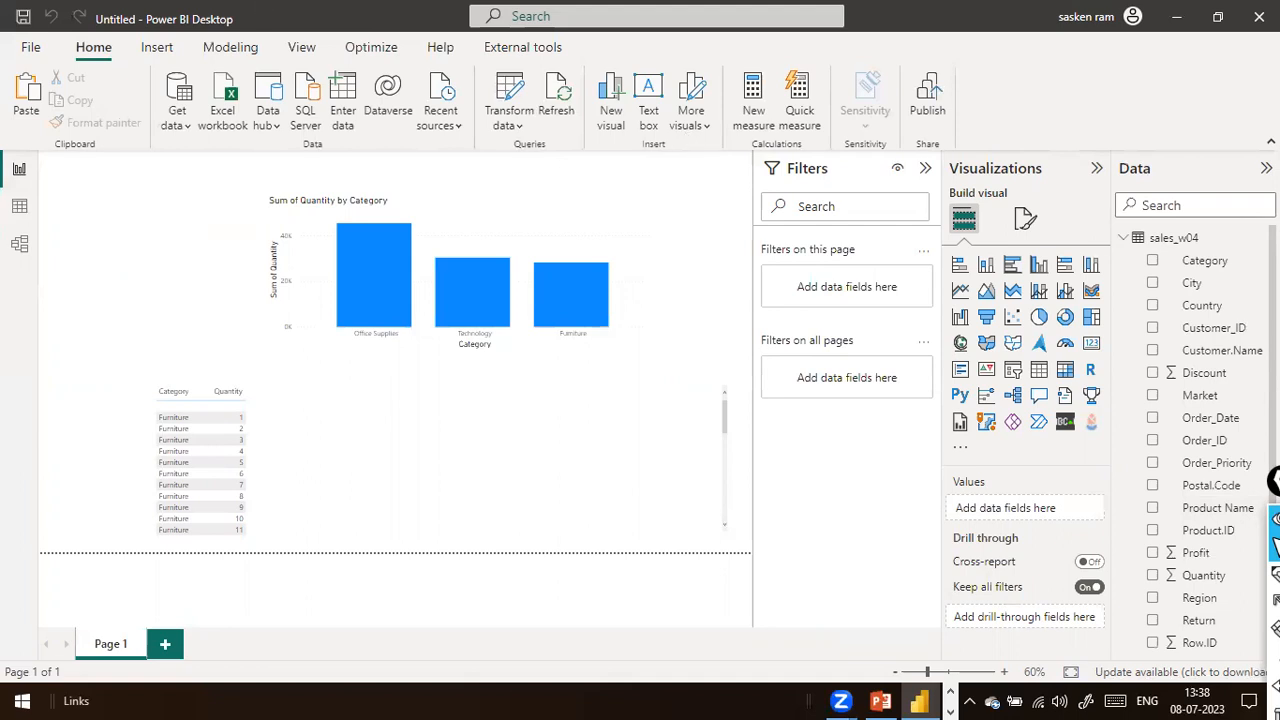
{"action": "left_click", "coordinate": [175, 138]}
{"action": "left_click", "coordinate": [197, 193]}
{"action": "double_click", "coordinate": [350, 314]}
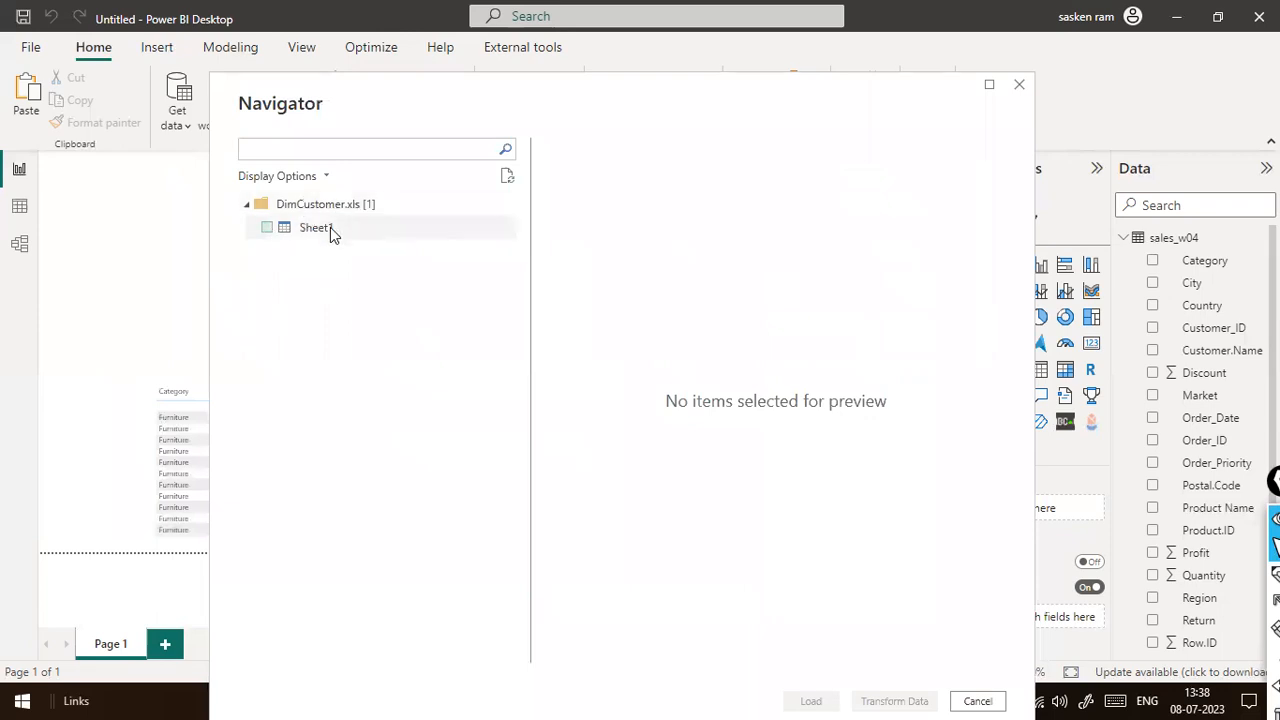
{"action": "left_click", "coordinate": [267, 230]}
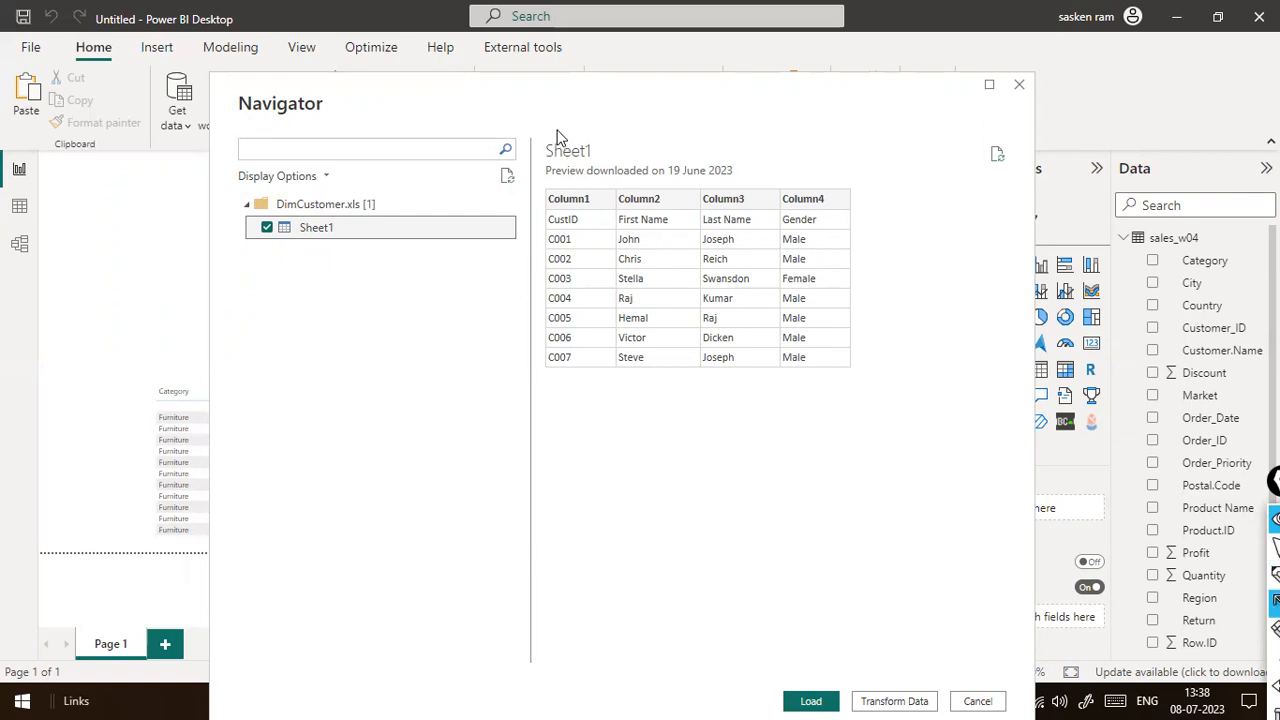
{"action": "left_click_drag", "start_coordinate": [557, 130], "coordinate": [572, 192]}
{"action": "mouse_move", "coordinate": [523, 227]}
{"action": "left_mouse_down"}
{"action": "mouse_move", "coordinate": [548, 230]}
{"action": "mouse_move", "coordinate": [591, 205]}
{"action": "mouse_move", "coordinate": [781, 205]}
{"action": "left_mouse_up"}
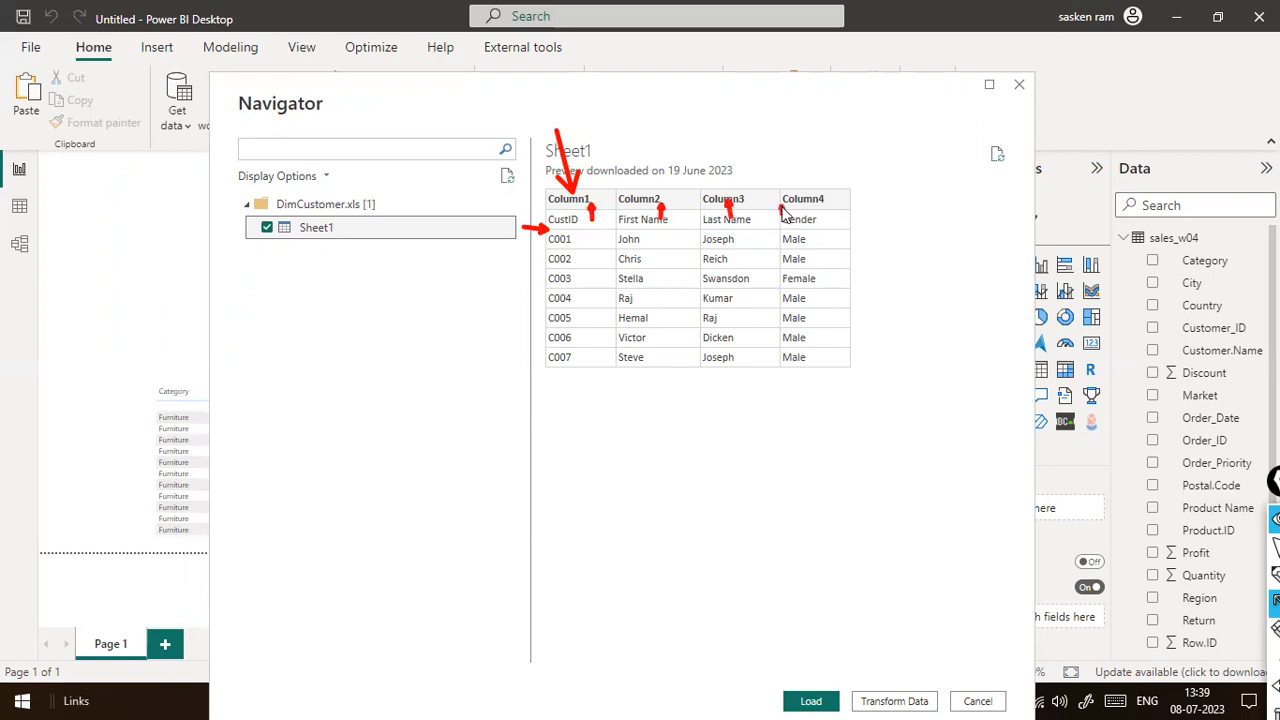
{"action": "left_click_drag", "start_coordinate": [947, 177], "coordinate": [863, 196]}
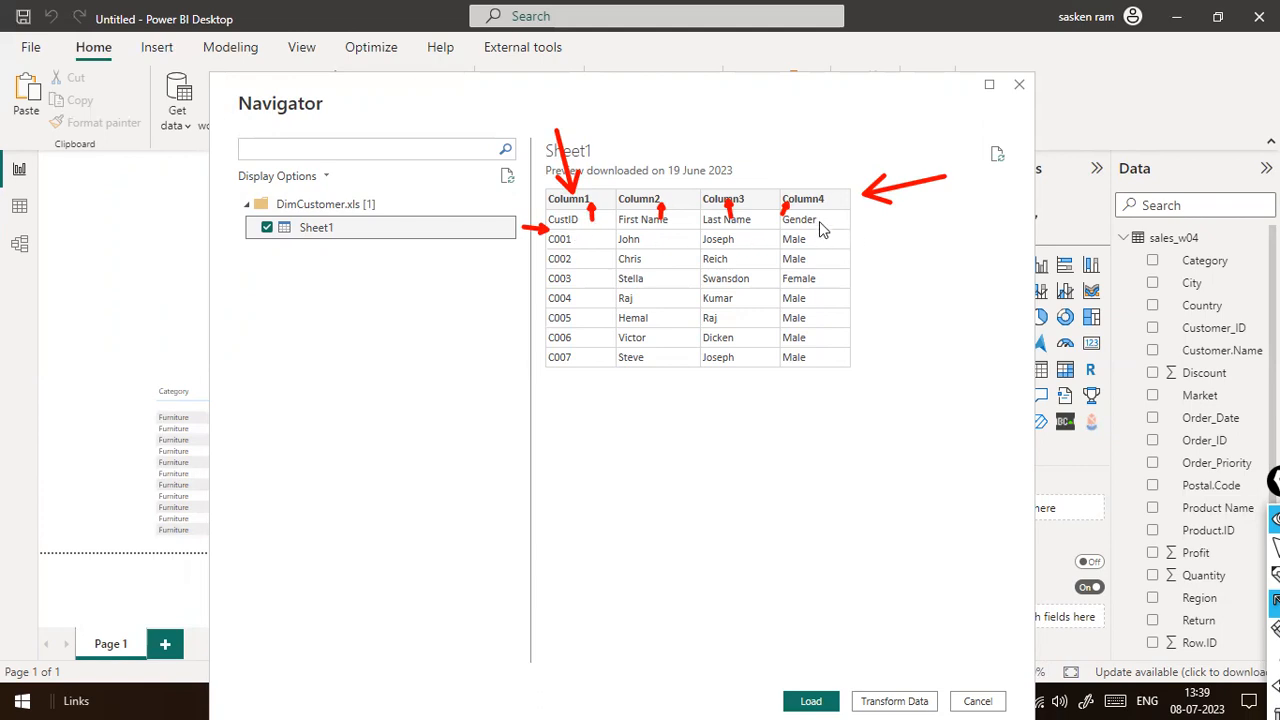
{"action": "left_click_drag", "start_coordinate": [819, 222], "coordinate": [826, 195]}
{"action": "key", "text": "Escape"}
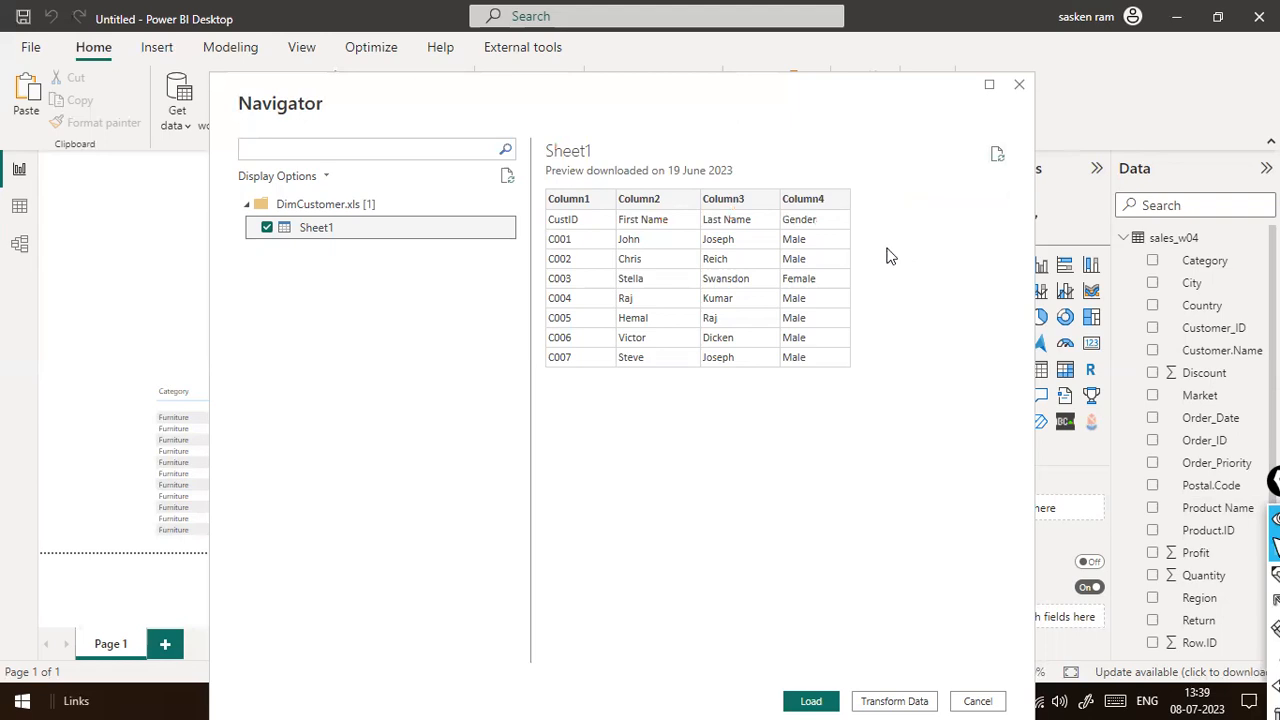
{"action": "left_click_drag", "start_coordinate": [641, 218], "coordinate": [641, 192]}
{"action": "left_click_drag", "start_coordinate": [714, 224], "coordinate": [720, 189]}
{"action": "left_click_drag", "start_coordinate": [801, 234], "coordinate": [804, 202]}
Open Sheet1 in Power Query Editor to transform its data and refresh the outdated preview.
{"action": "left_click", "coordinate": [893, 700]}
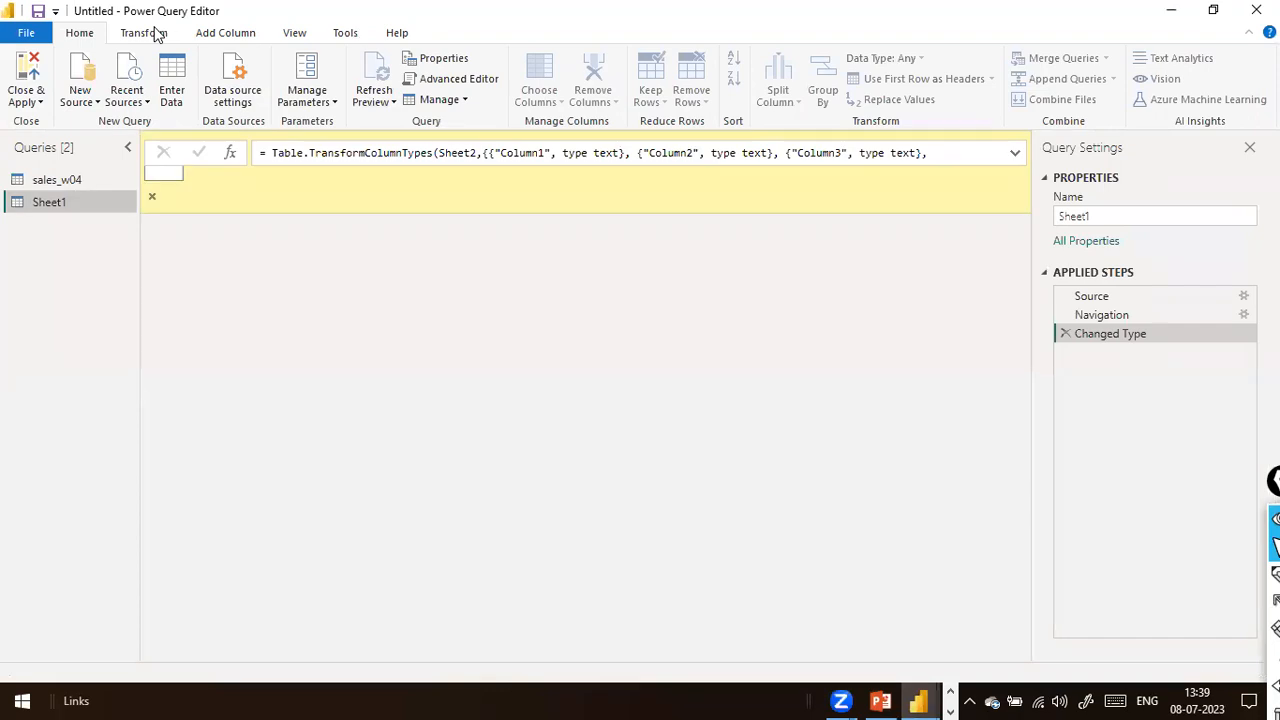
{"action": "left_click", "coordinate": [155, 34]}
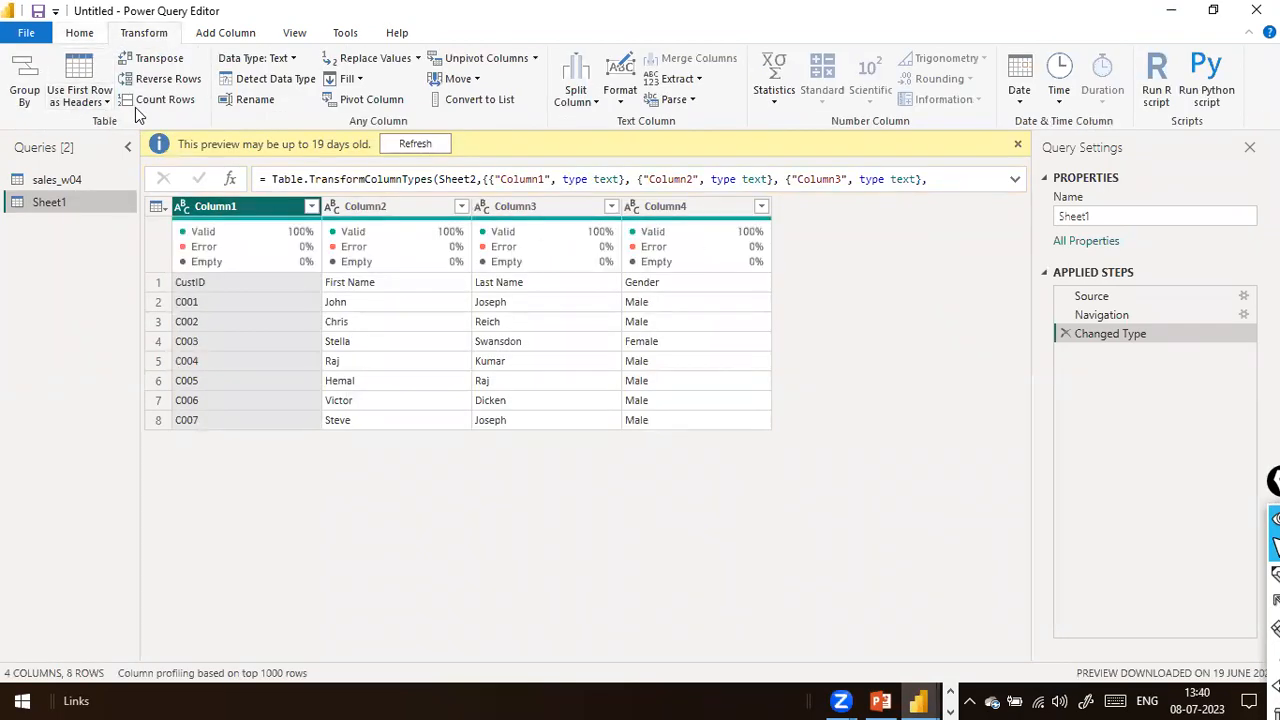
{"action": "left_click", "coordinate": [413, 143]}
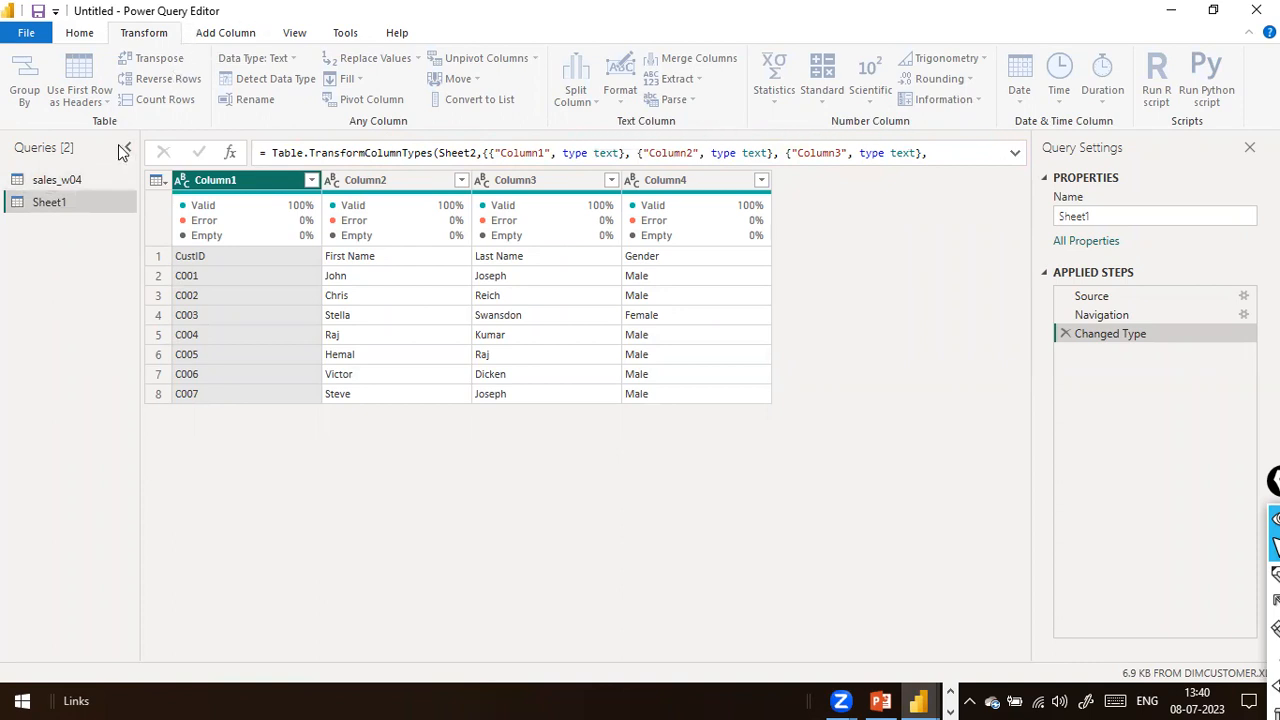
{"action": "left_click_drag", "start_coordinate": [132, 126], "coordinate": [186, 22]}
{"action": "left_click_drag", "start_coordinate": [104, 136], "coordinate": [72, 182]}
{"action": "left_click_drag", "start_coordinate": [74, 262], "coordinate": [55, 230]}
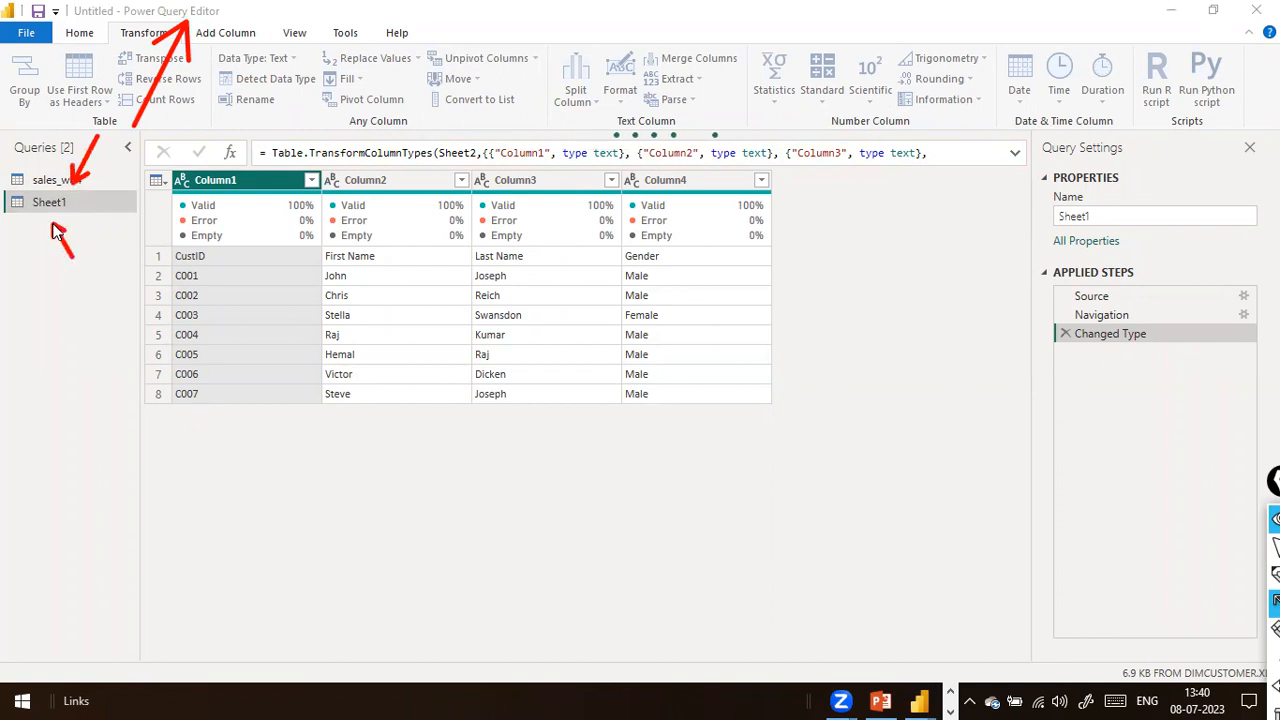
{"action": "key", "text": "Escape"}
{"action": "key", "text": "ctrl+shift+4"}
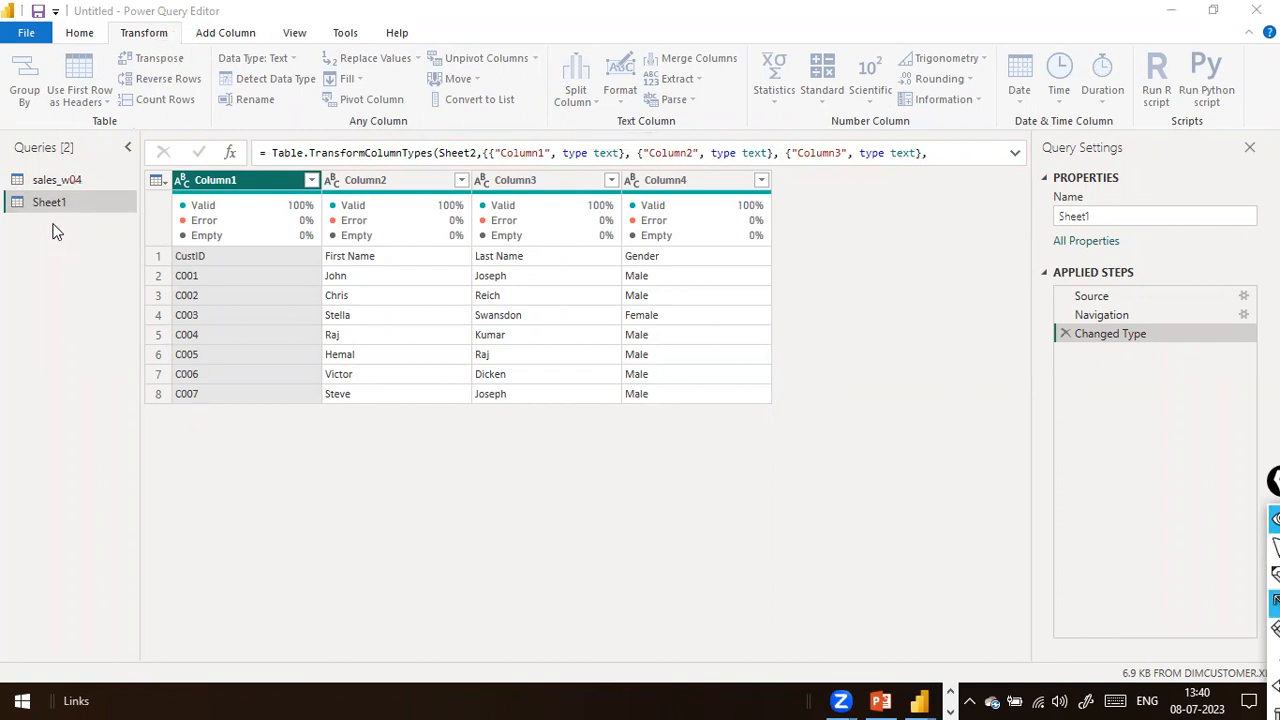
{"action": "key", "text": "ctrl+shift+2"}
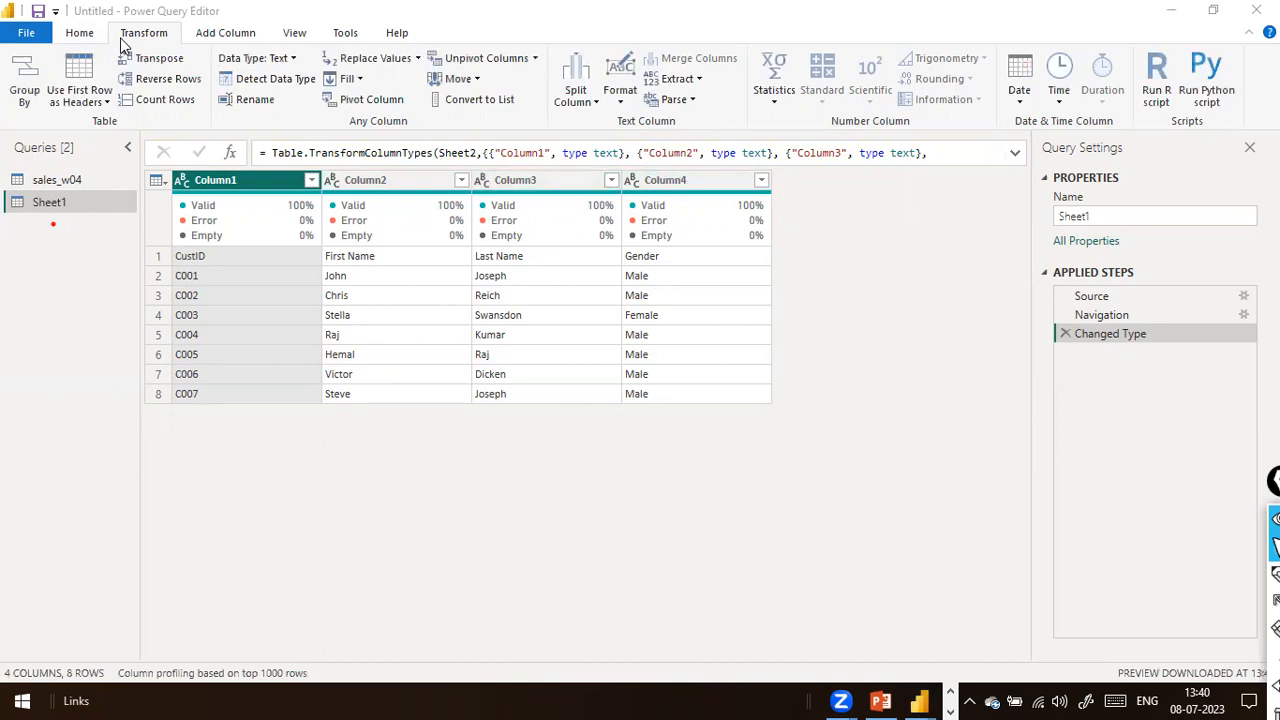
Promote the first row of Sheet1 to column headers and rename the query DimCustomer.
{"action": "left_click", "coordinate": [106, 103]}
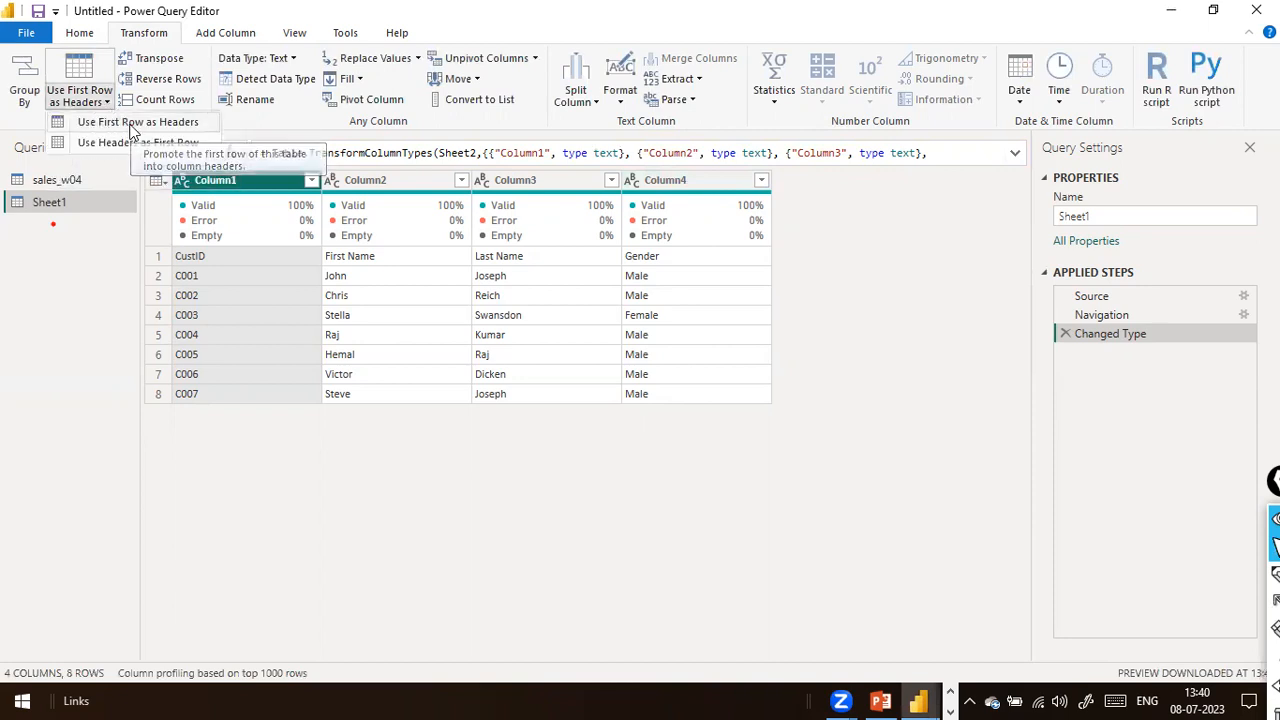
{"action": "left_click", "coordinate": [130, 123]}
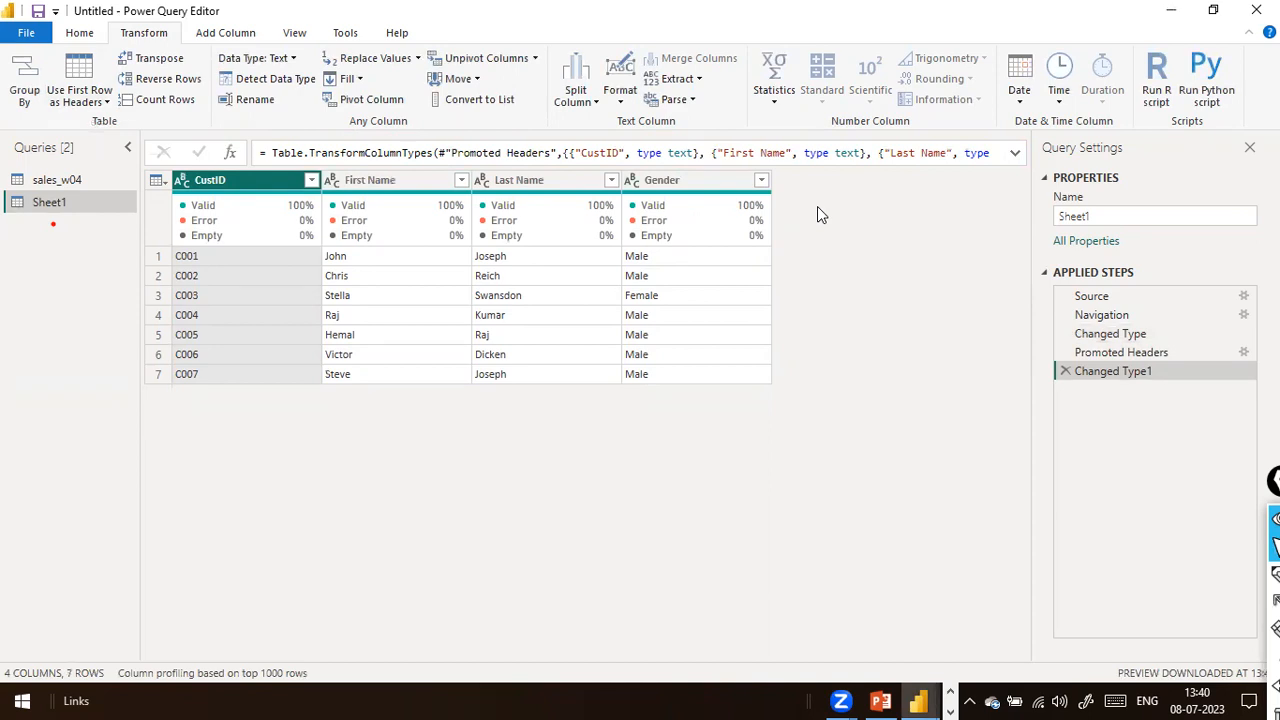
{"action": "double_click", "coordinate": [55, 208]}
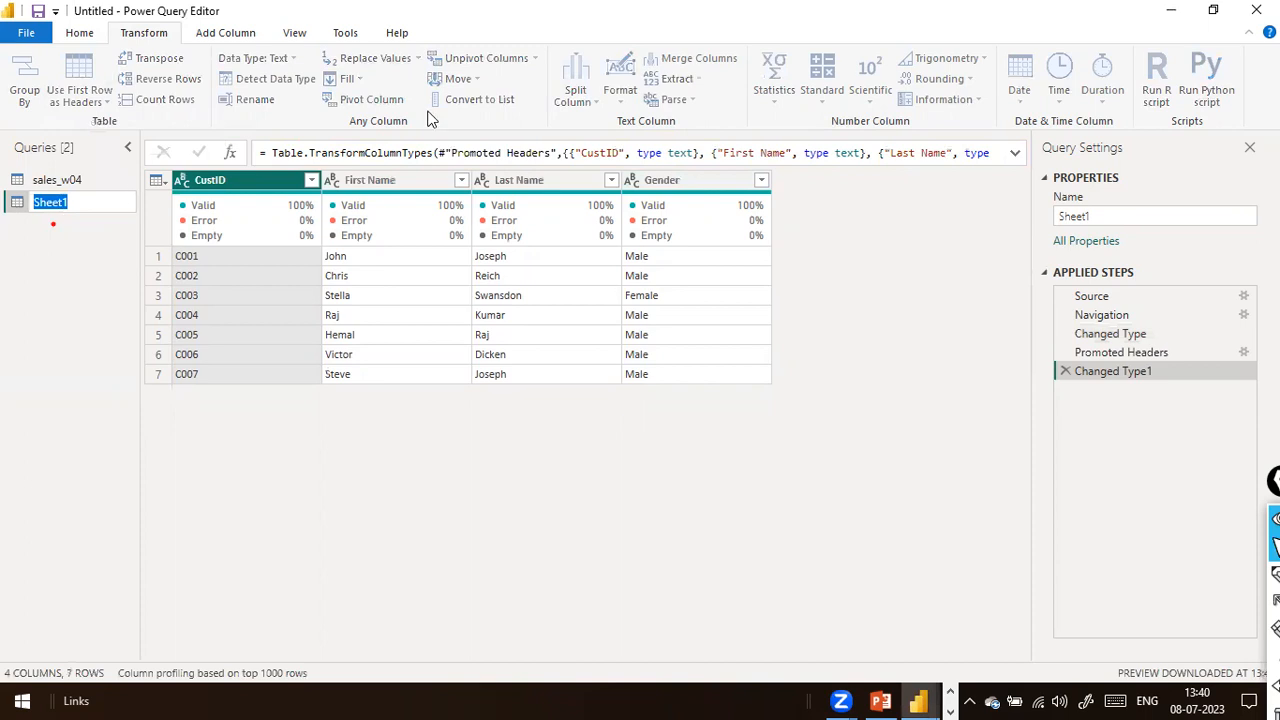
{"action": "type", "text": "D"}
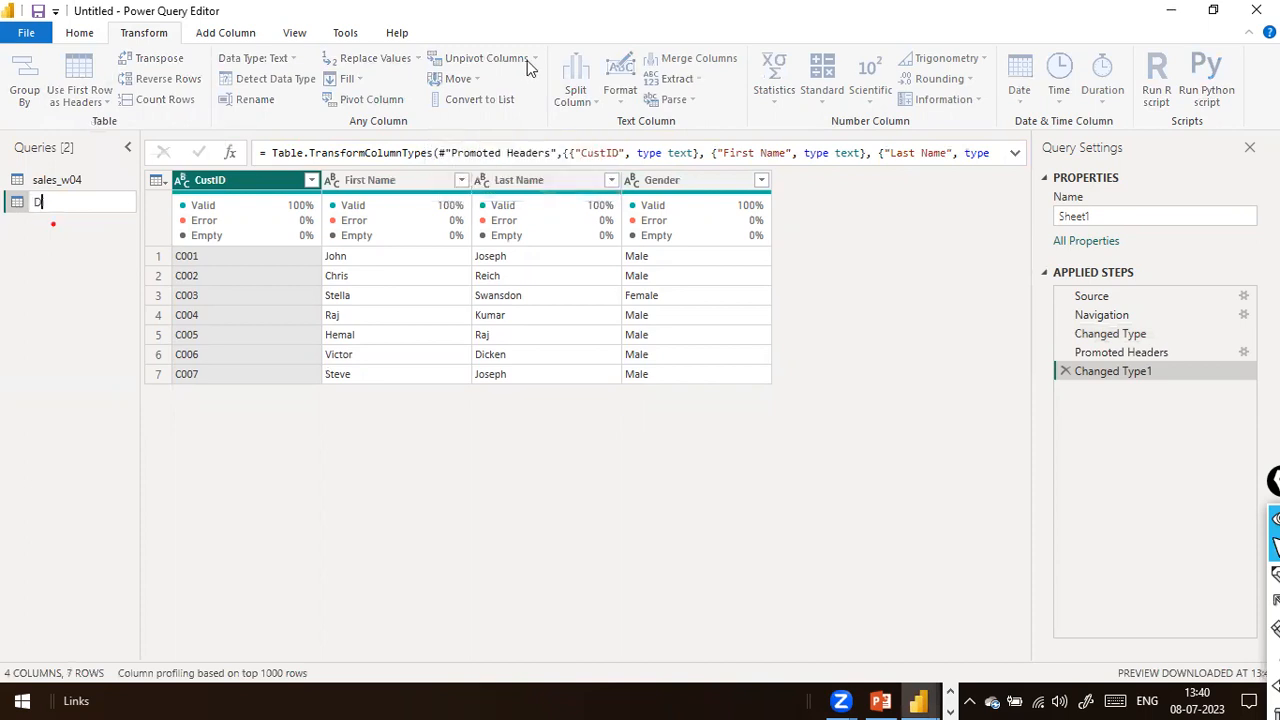
{"action": "type", "text": "imCustomer"}
{"action": "key", "text": "Return"}
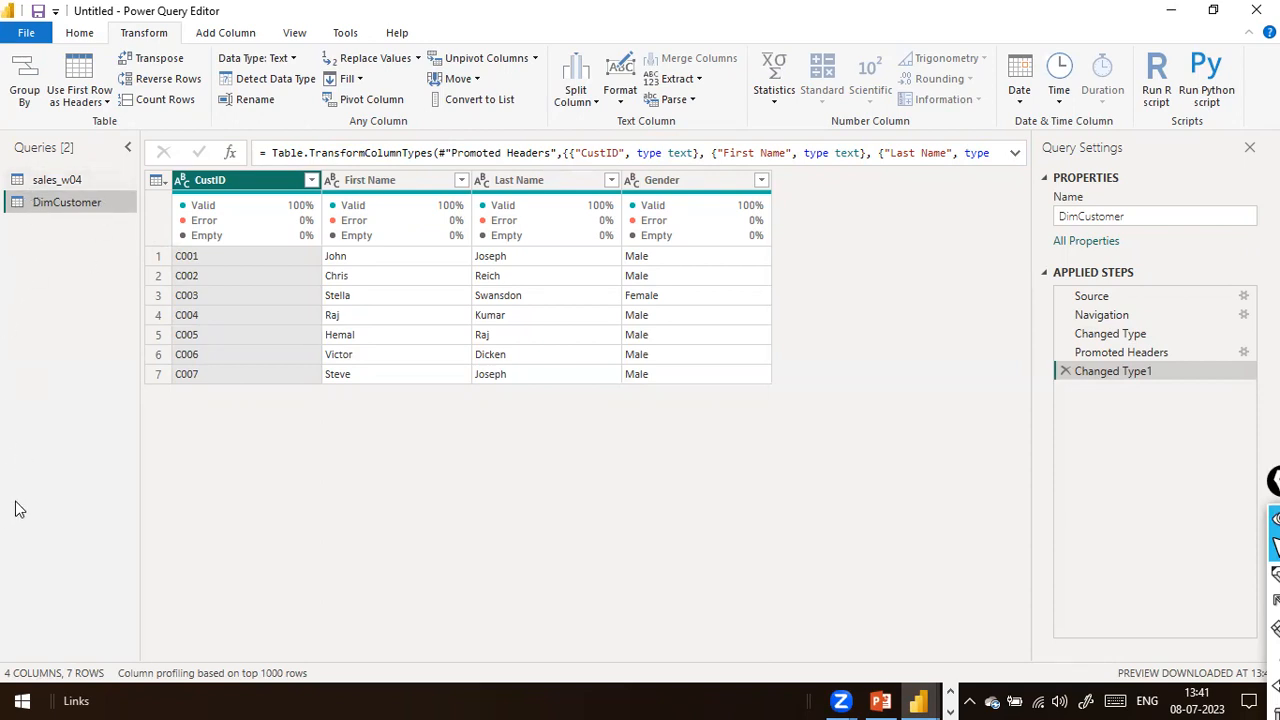
Close Power Query Editor and apply the pending query changes to the report.
{"action": "left_click", "coordinate": [34, 36]}
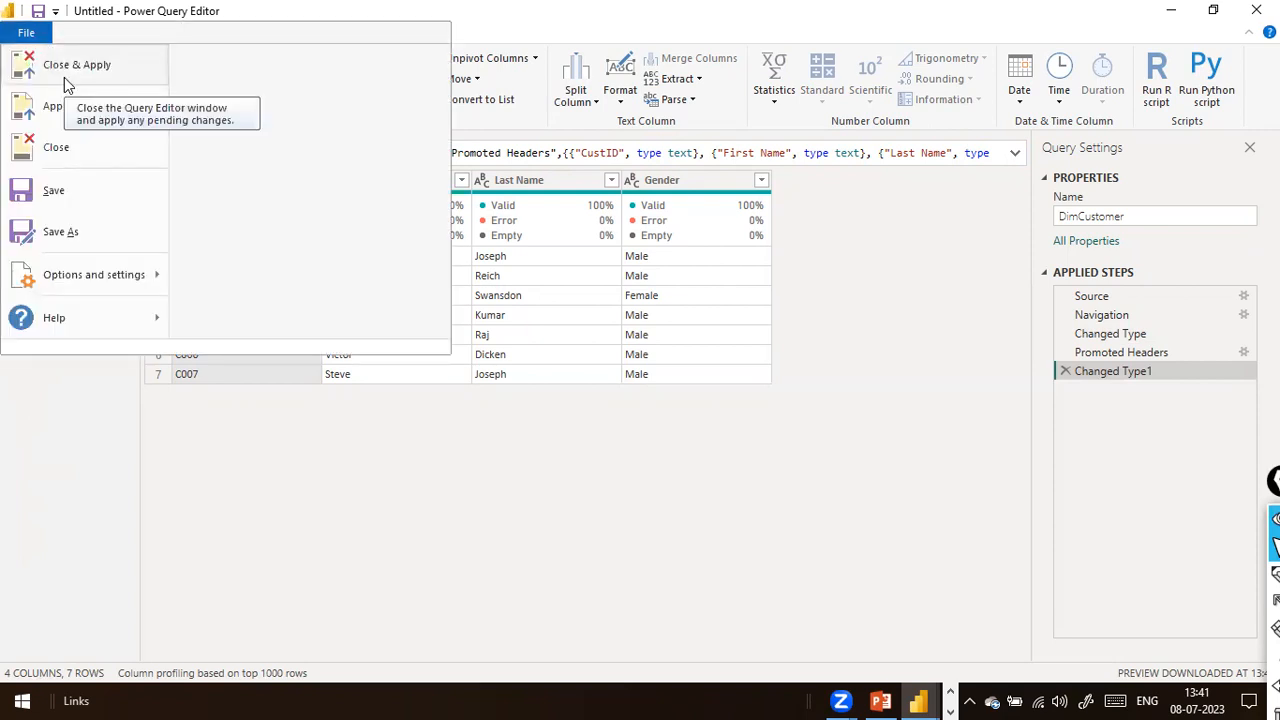
{"action": "left_click", "coordinate": [64, 77]}
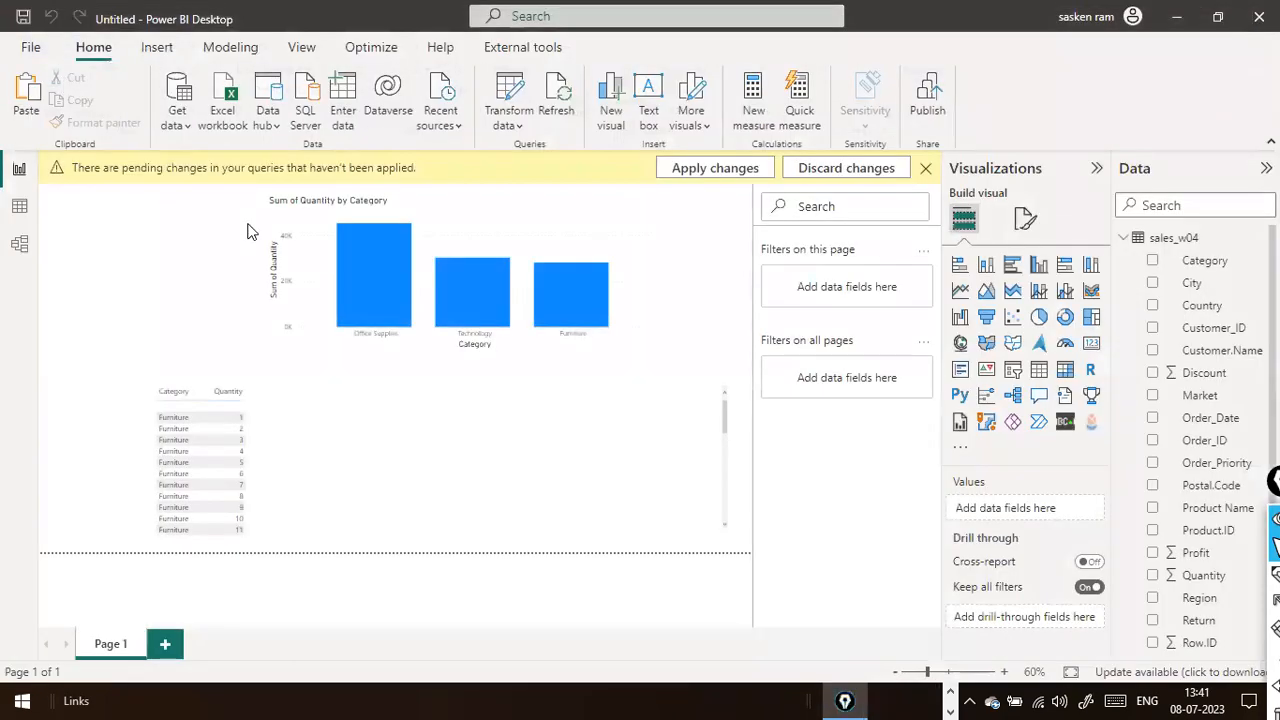
{"action": "left_click", "coordinate": [679, 175]}
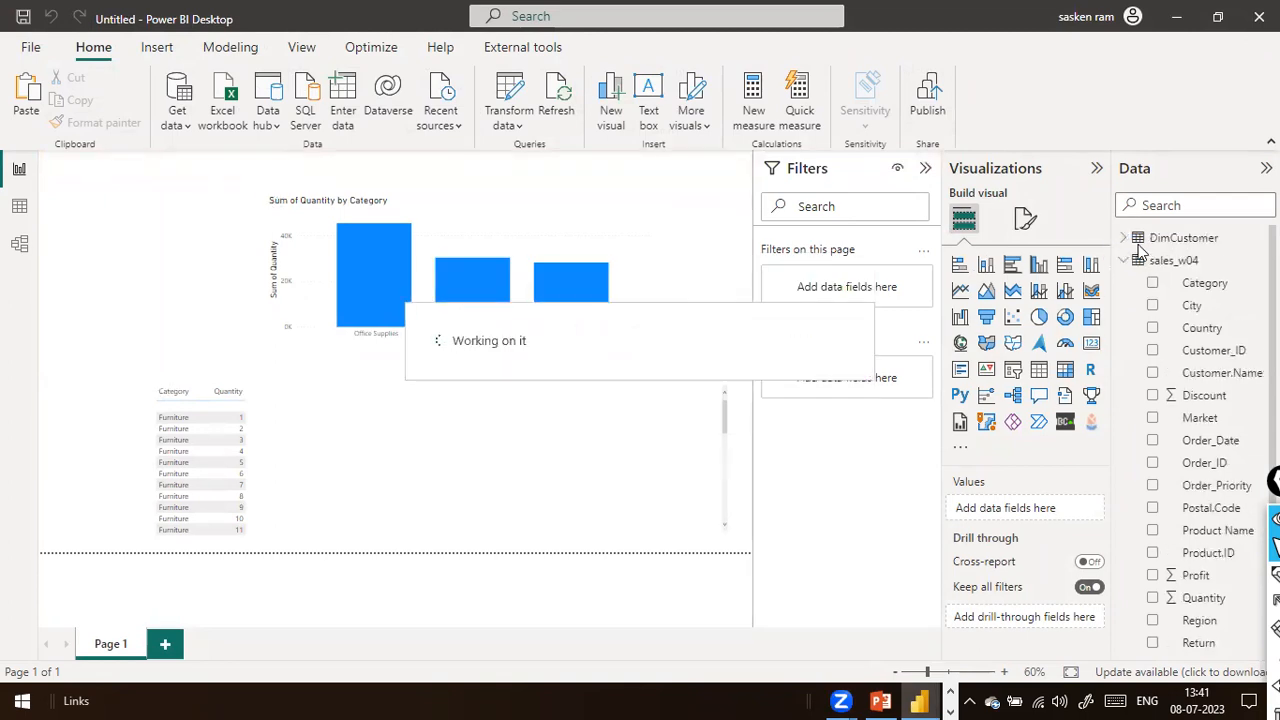
Collapse sales_w04, examine the fields of the DimCustomer table, and view its card in Model view.
{"action": "left_click", "coordinate": [1120, 258]}
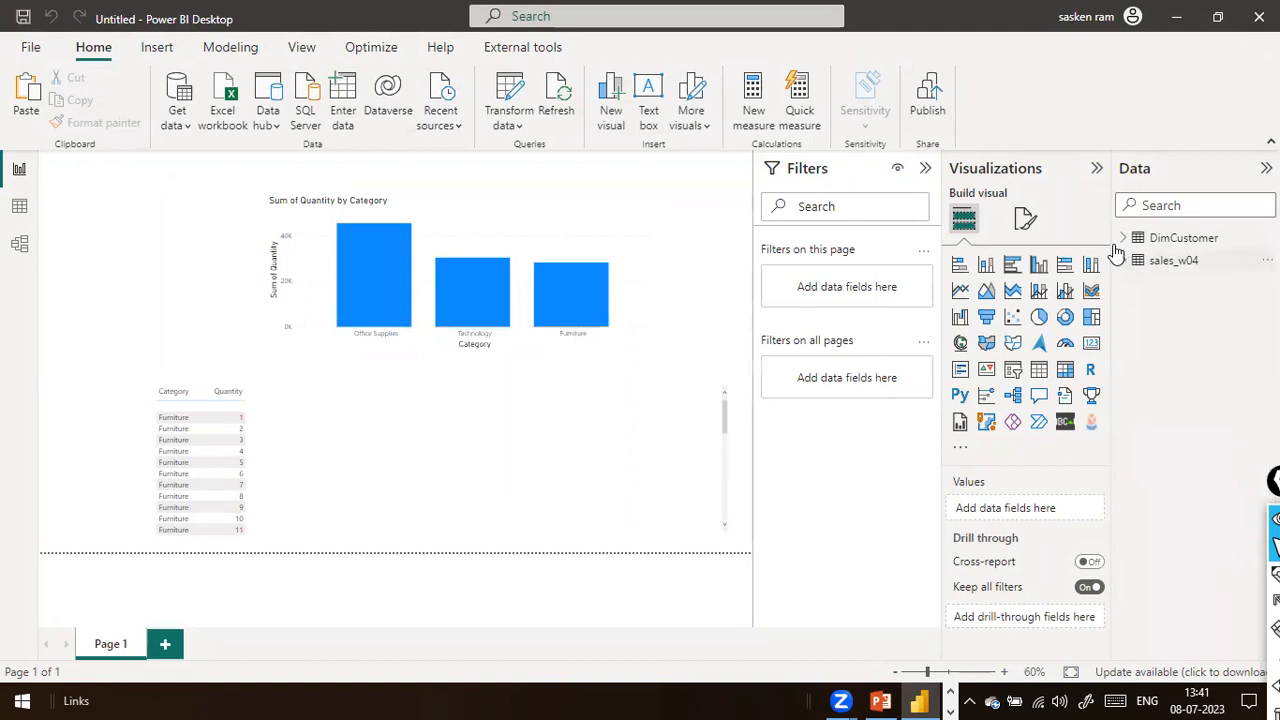
{"action": "left_click", "coordinate": [1122, 238]}
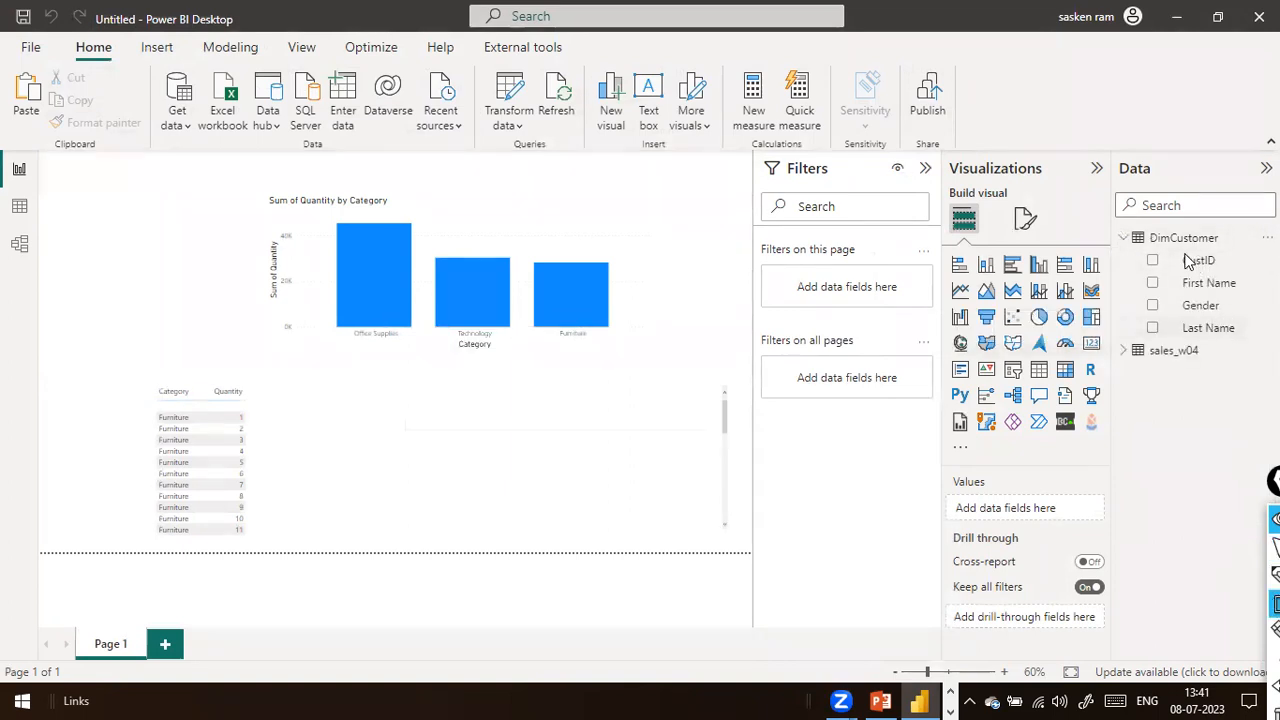
{"action": "mouse_move", "coordinate": [1172, 250]}
{"action": "left_mouse_down"}
{"action": "mouse_move", "coordinate": [1222, 333]}
{"action": "mouse_move", "coordinate": [1256, 346]}
{"action": "left_mouse_up"}
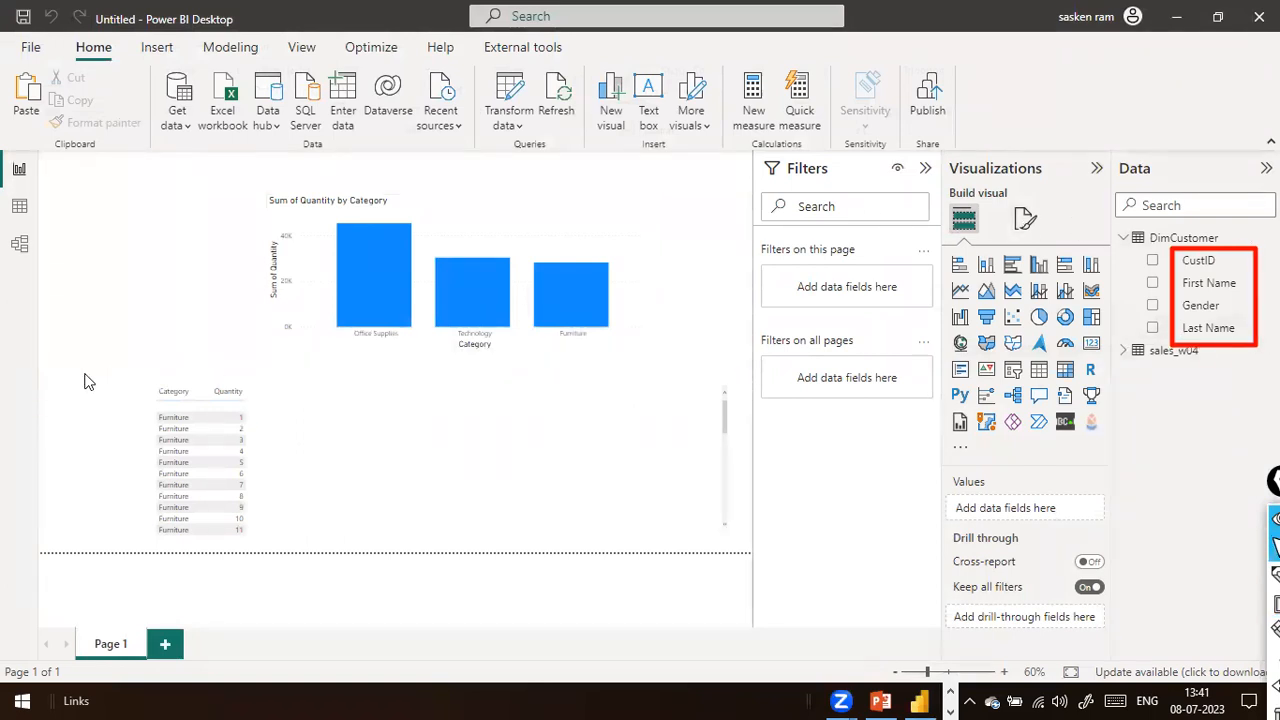
{"action": "left_click", "coordinate": [8, 258]}
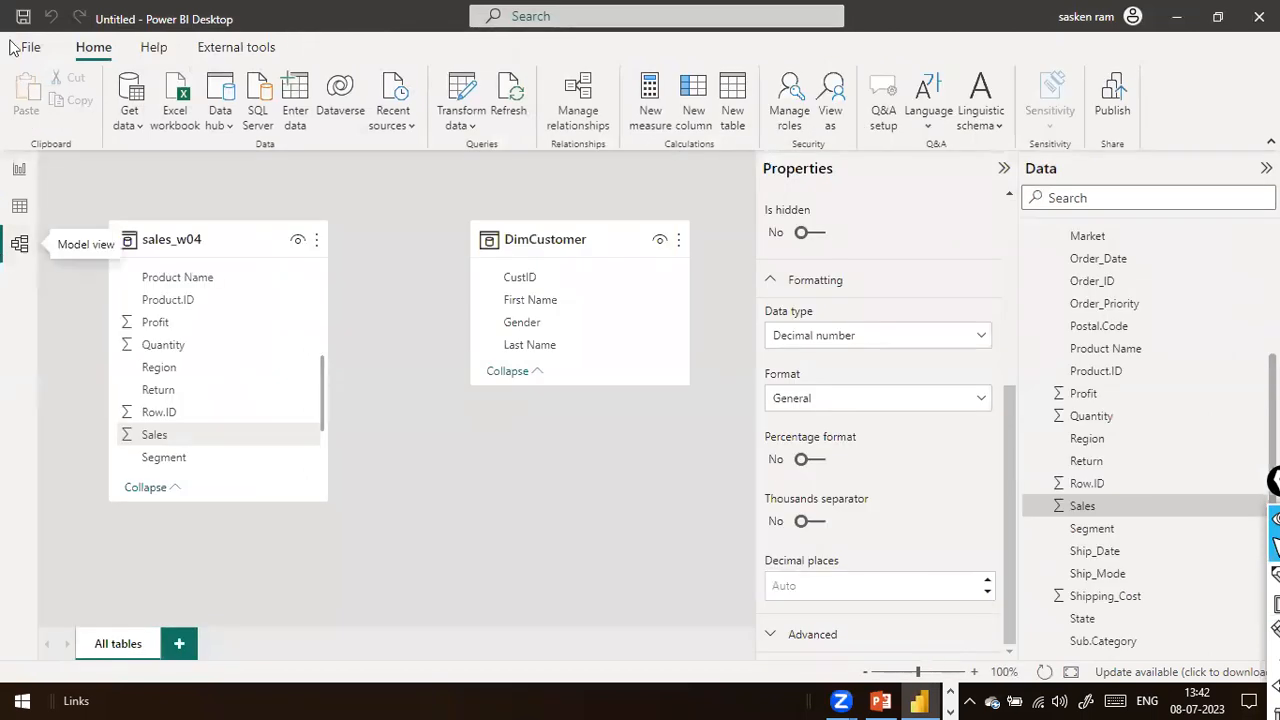
From Report view, browse the full list of data sources and connect to a JSON source.
{"action": "left_click", "coordinate": [20, 174]}
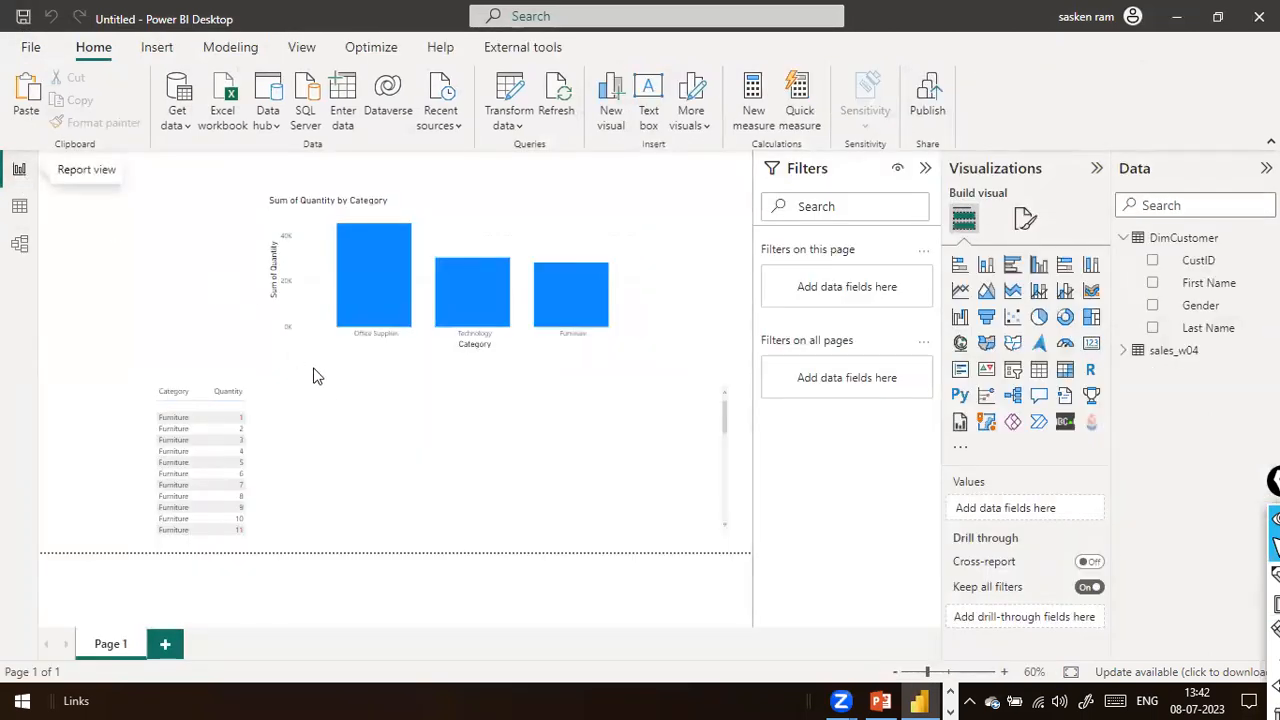
{"action": "left_click", "coordinate": [326, 434]}
{"action": "left_click", "coordinate": [183, 130]}
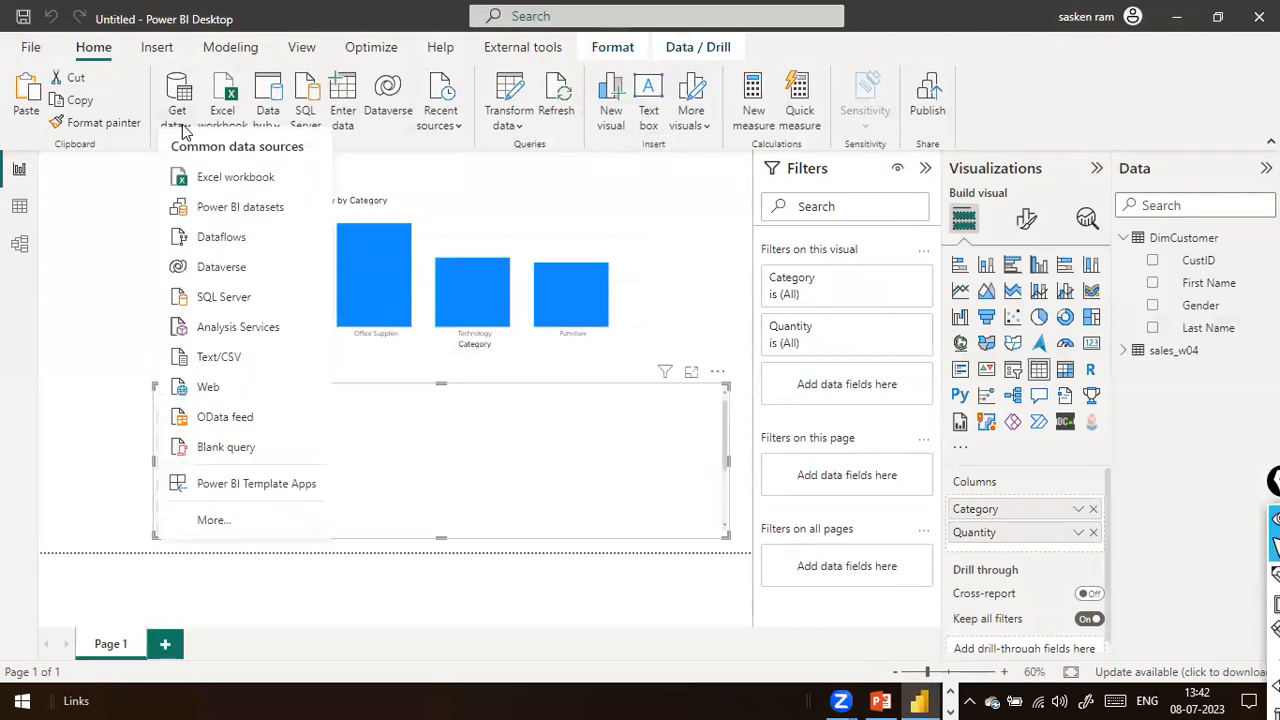
{"action": "left_click", "coordinate": [242, 525]}
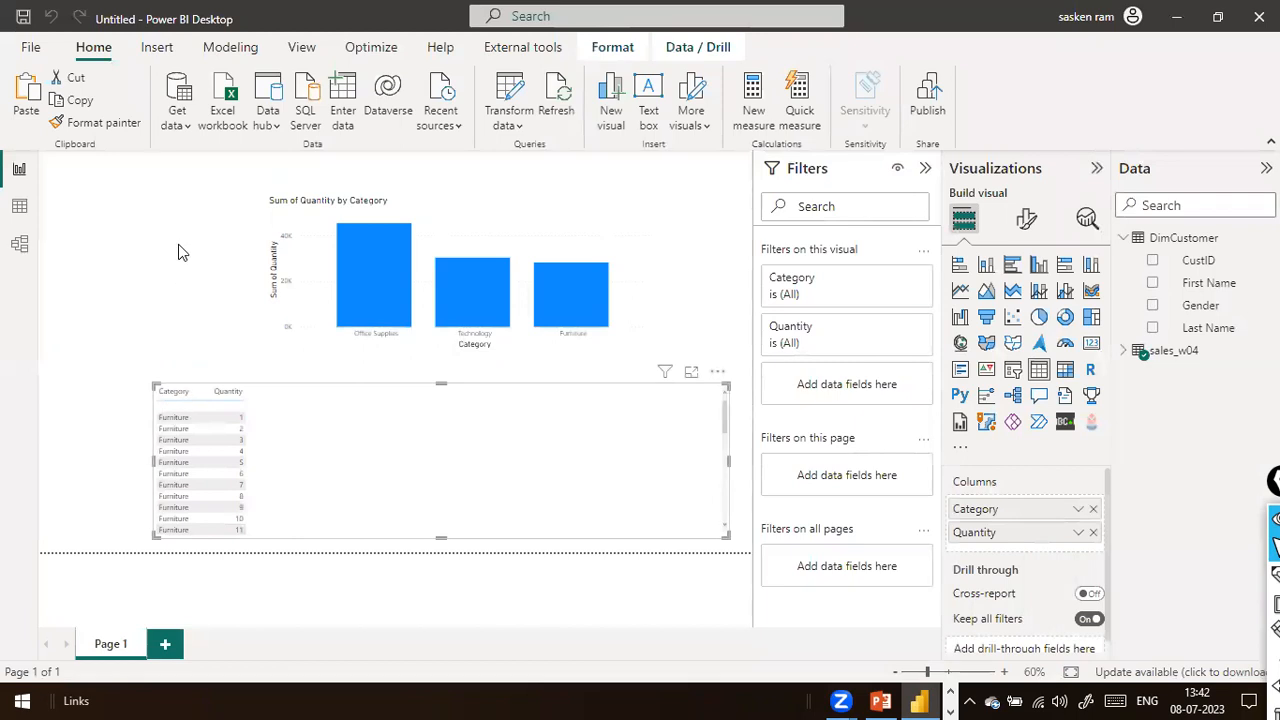
{"action": "left_click", "coordinate": [187, 129]}
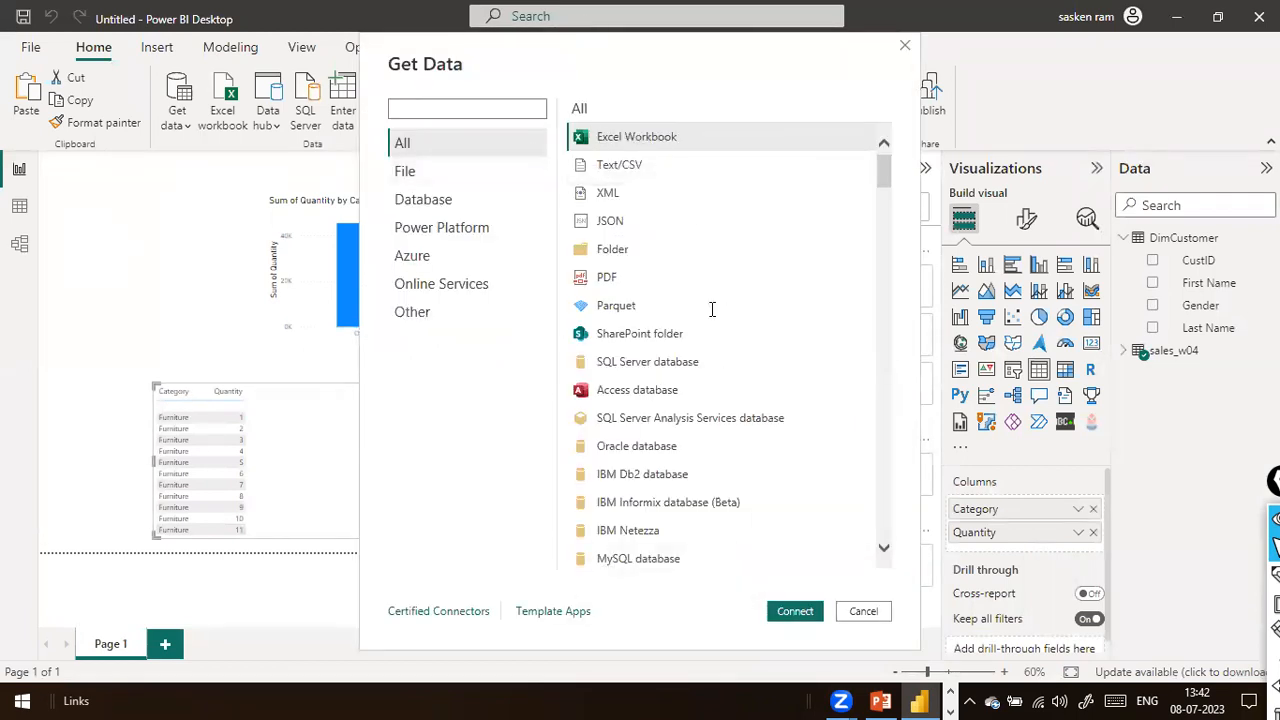
{"action": "scroll", "coordinate": [710, 309], "scroll_direction": "down", "scroll_amount": 2}
{"action": "scroll", "coordinate": [710, 309], "scroll_direction": "up", "scroll_amount": 2}
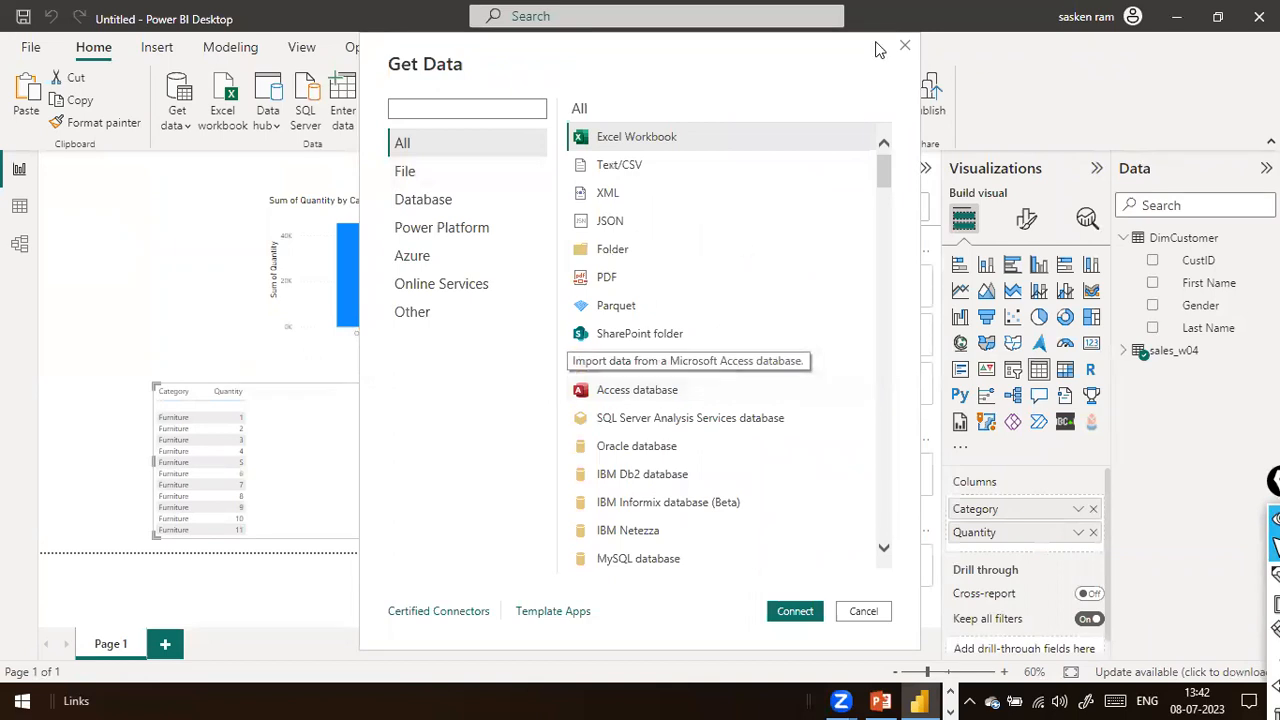
{"action": "left_click", "coordinate": [605, 224]}
{"action": "left_click", "coordinate": [789, 609]}
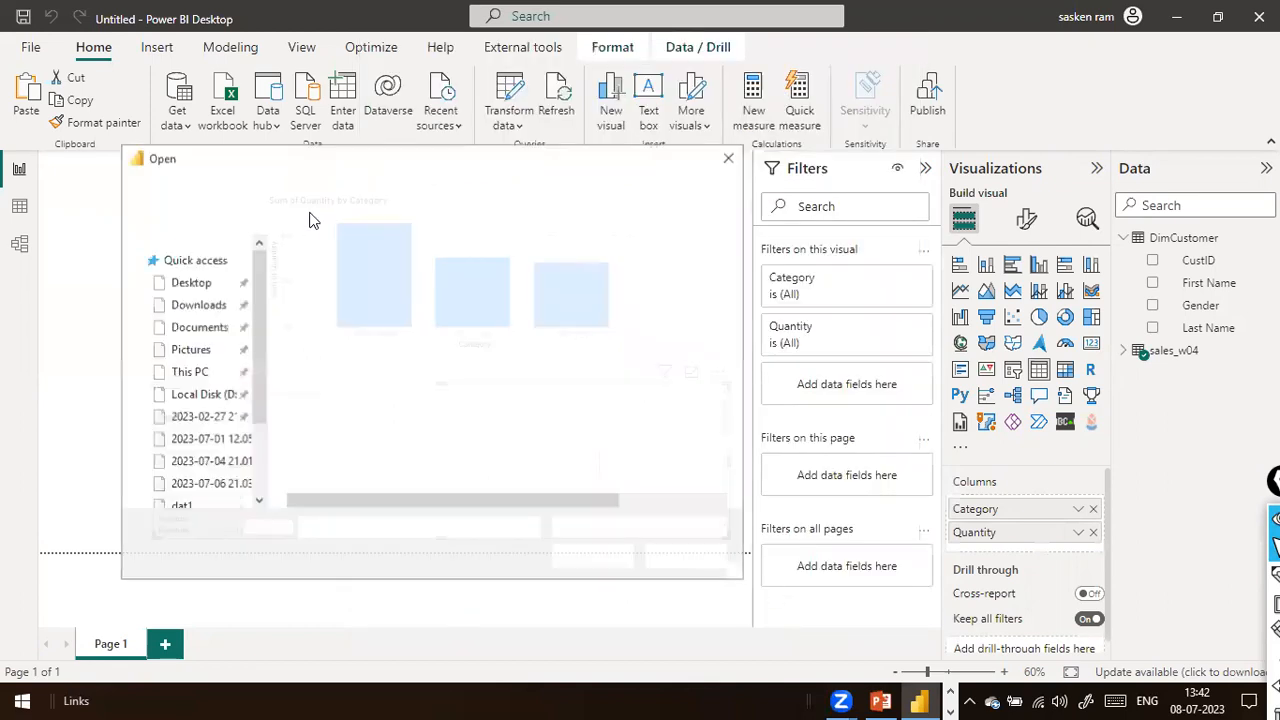
Open the Product_data2.json file from the dat1 folder as the new data source.
{"action": "left_click", "coordinate": [338, 332]}
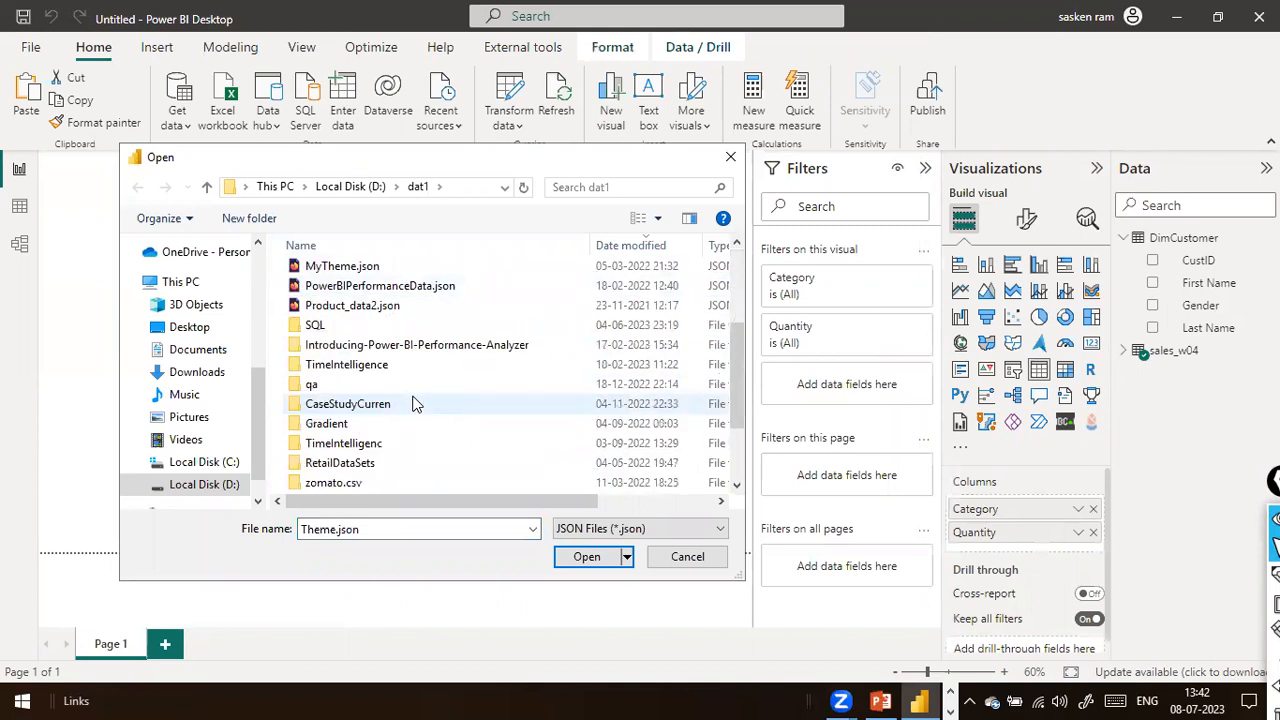
{"action": "scroll", "coordinate": [415, 403], "scroll_direction": "up", "scroll_amount": 2}
{"action": "left_click", "coordinate": [420, 368]}
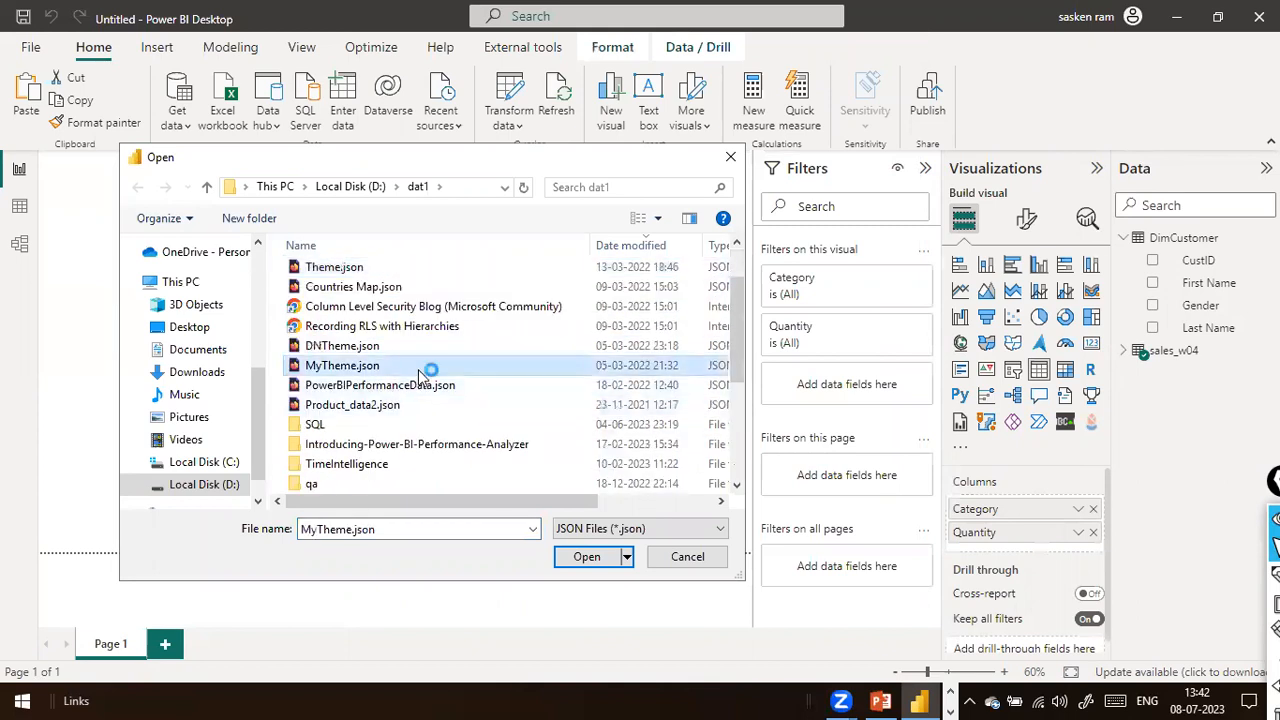
{"action": "key", "text": "Down"}
{"action": "key", "text": "Down"}
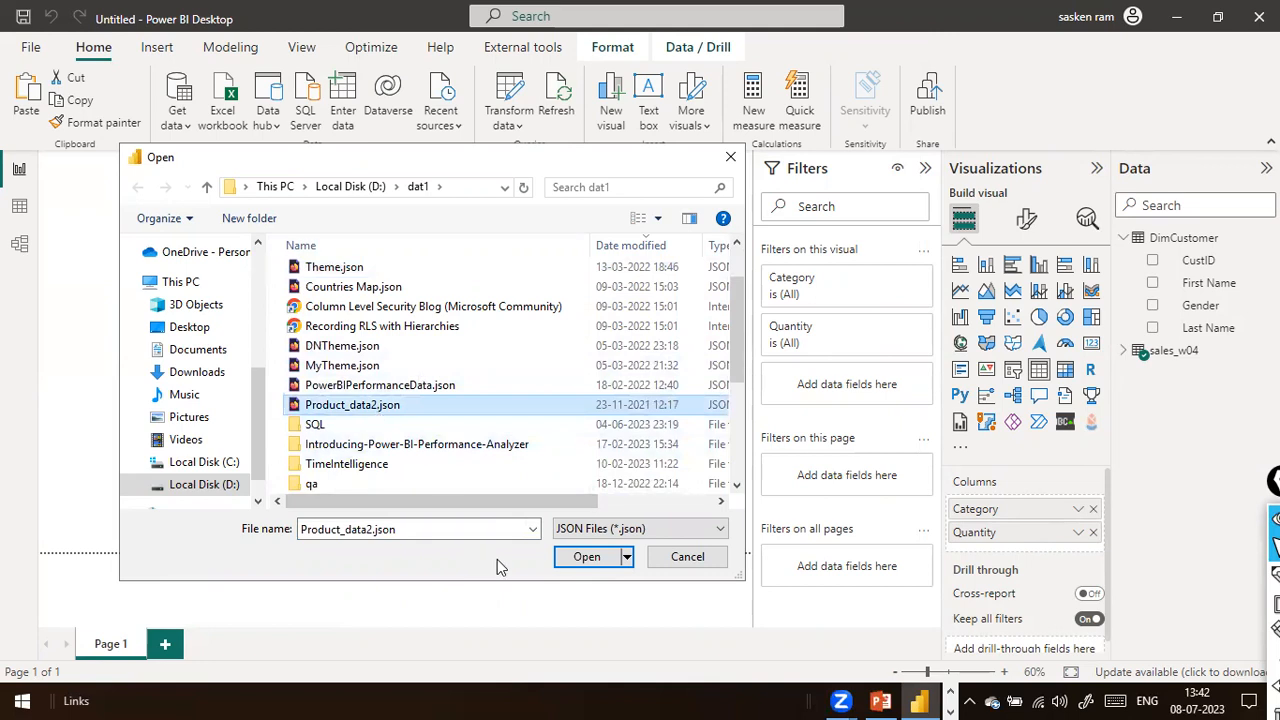
{"action": "left_click", "coordinate": [583, 558]}
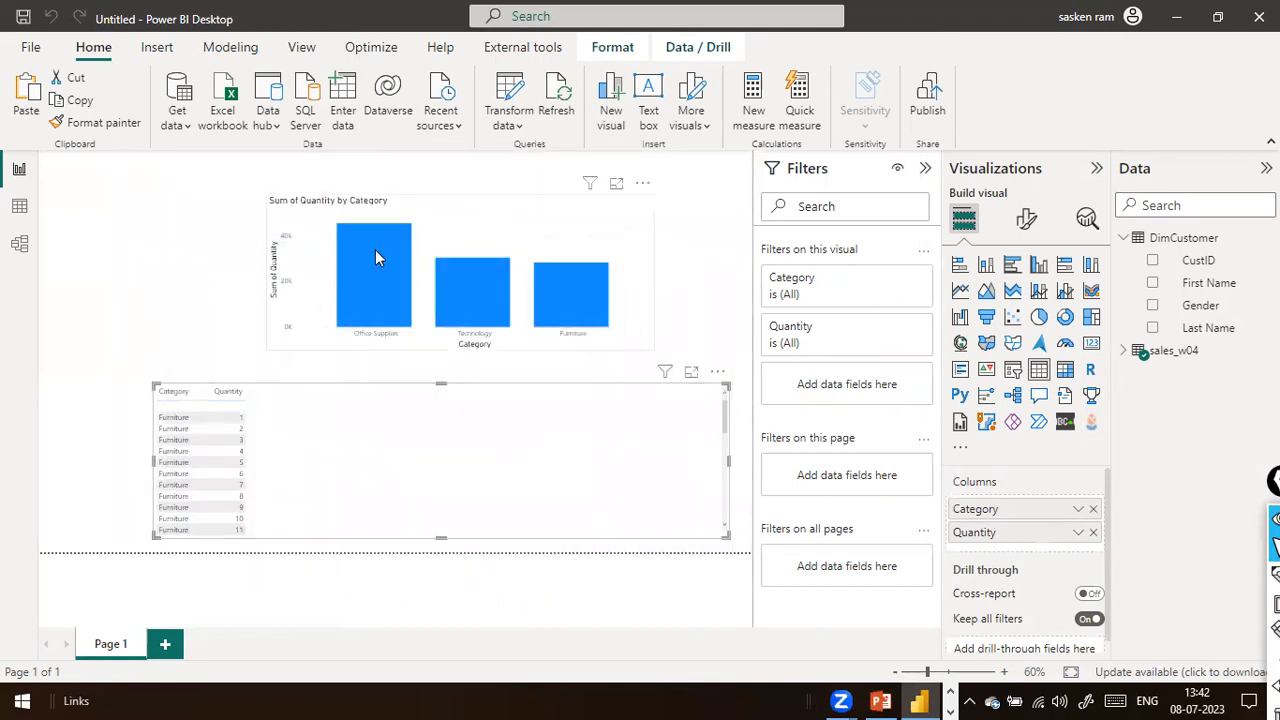
Examine the Product_data2 query's rows, the filter values of the Product_data.SKU column, and the Product_data.ProductNo column.
{"action": "mouse_move", "coordinate": [375, 250]}
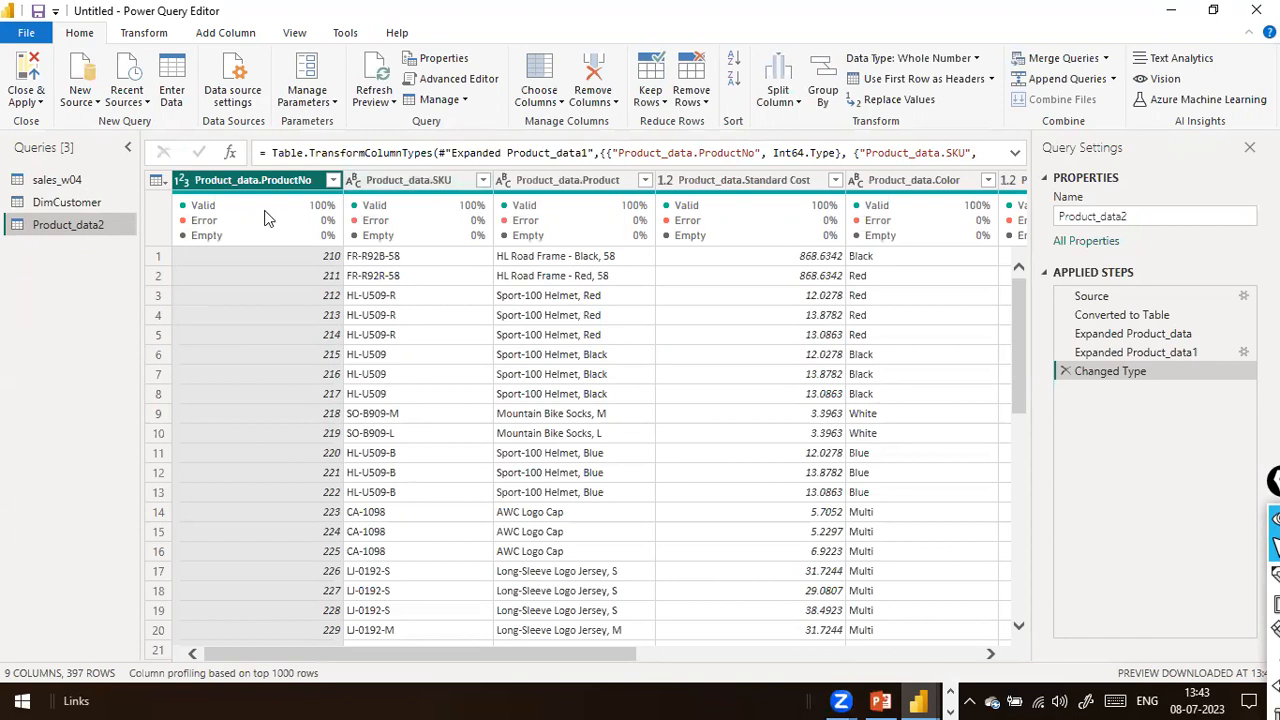
{"action": "mouse_move", "coordinate": [265, 219]}
{"action": "left_click_drag", "start_coordinate": [450, 656], "coordinate": [68, 543]}
{"action": "scroll", "coordinate": [435, 326], "scroll_direction": "down", "scroll_amount": 10}
{"action": "scroll", "coordinate": [420, 422], "scroll_direction": "down", "scroll_amount": 20}
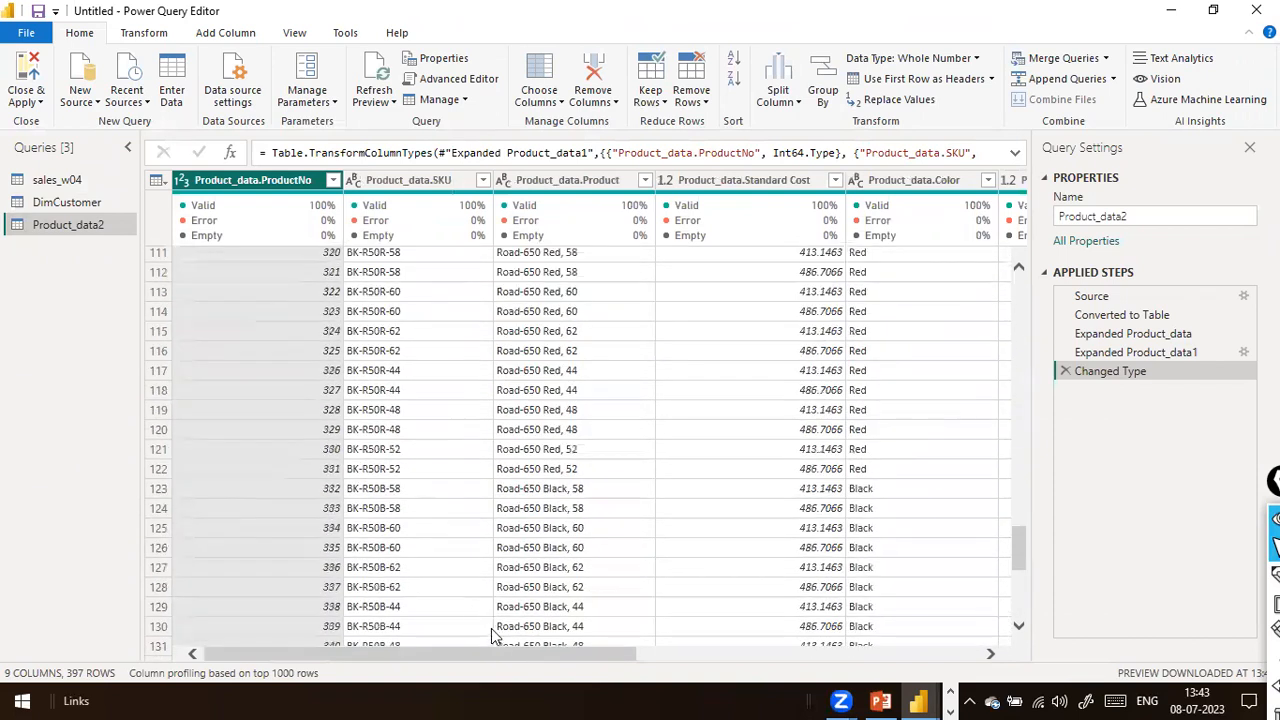
{"action": "left_click_drag", "start_coordinate": [506, 657], "coordinate": [214, 591]}
{"action": "left_click", "coordinate": [483, 180]}
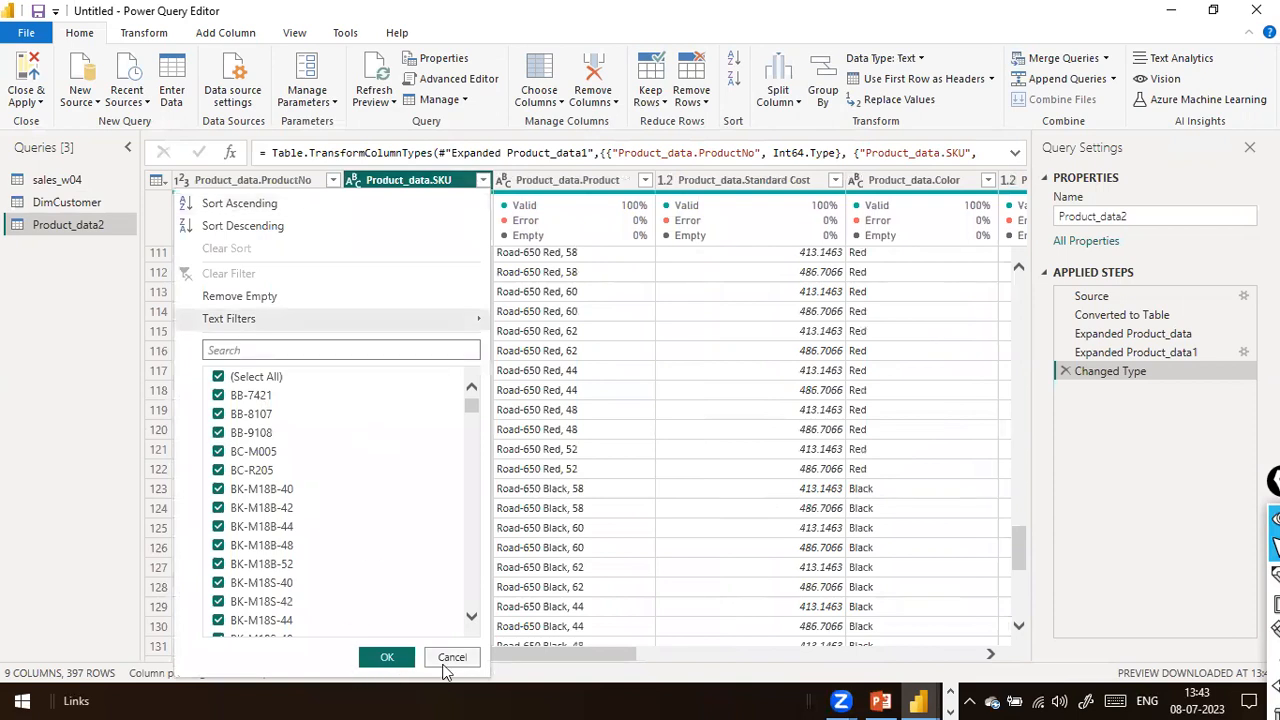
{"action": "left_click", "coordinate": [450, 660]}
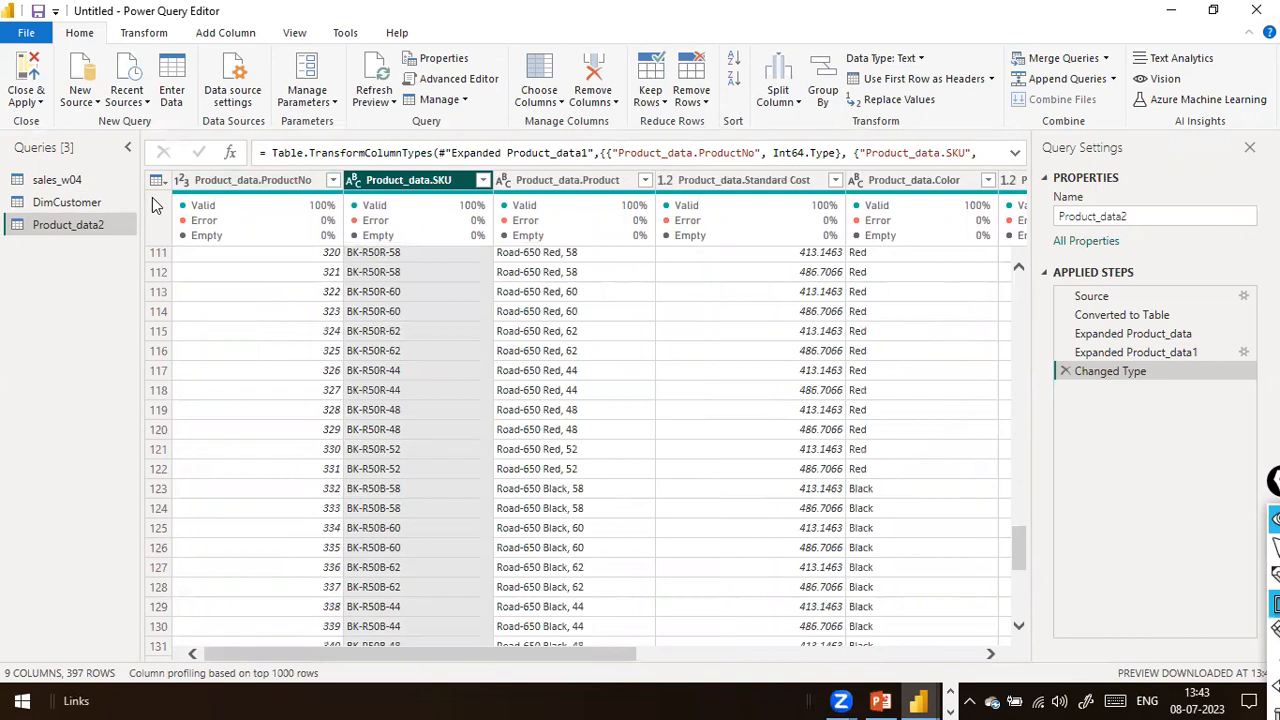
{"action": "mouse_move", "coordinate": [168, 196]}
{"action": "left_mouse_down"}
{"action": "mouse_move", "coordinate": [307, 267]}
{"action": "mouse_move", "coordinate": [606, 214]}
{"action": "mouse_move", "coordinate": [400, 10]}
{"action": "mouse_move", "coordinate": [306, 249]}
{"action": "mouse_move", "coordinate": [310, 222]}
{"action": "left_mouse_up"}
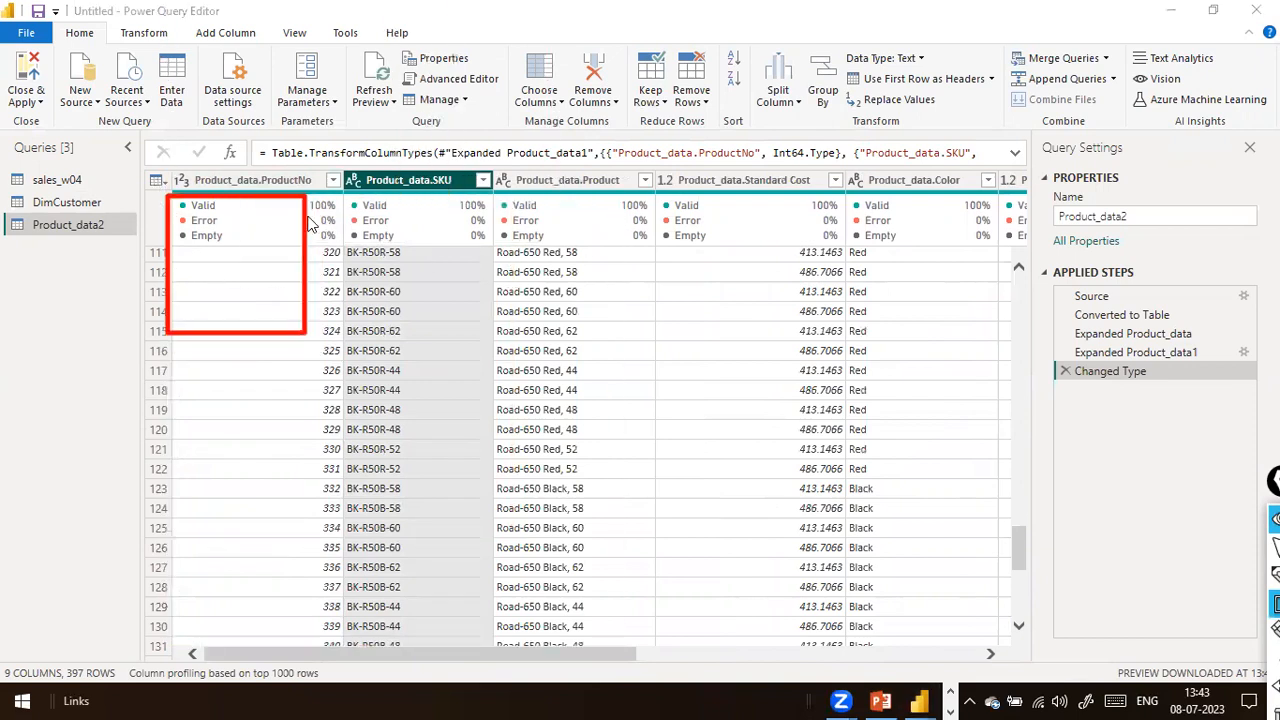
{"action": "left_click", "coordinate": [330, 234]}
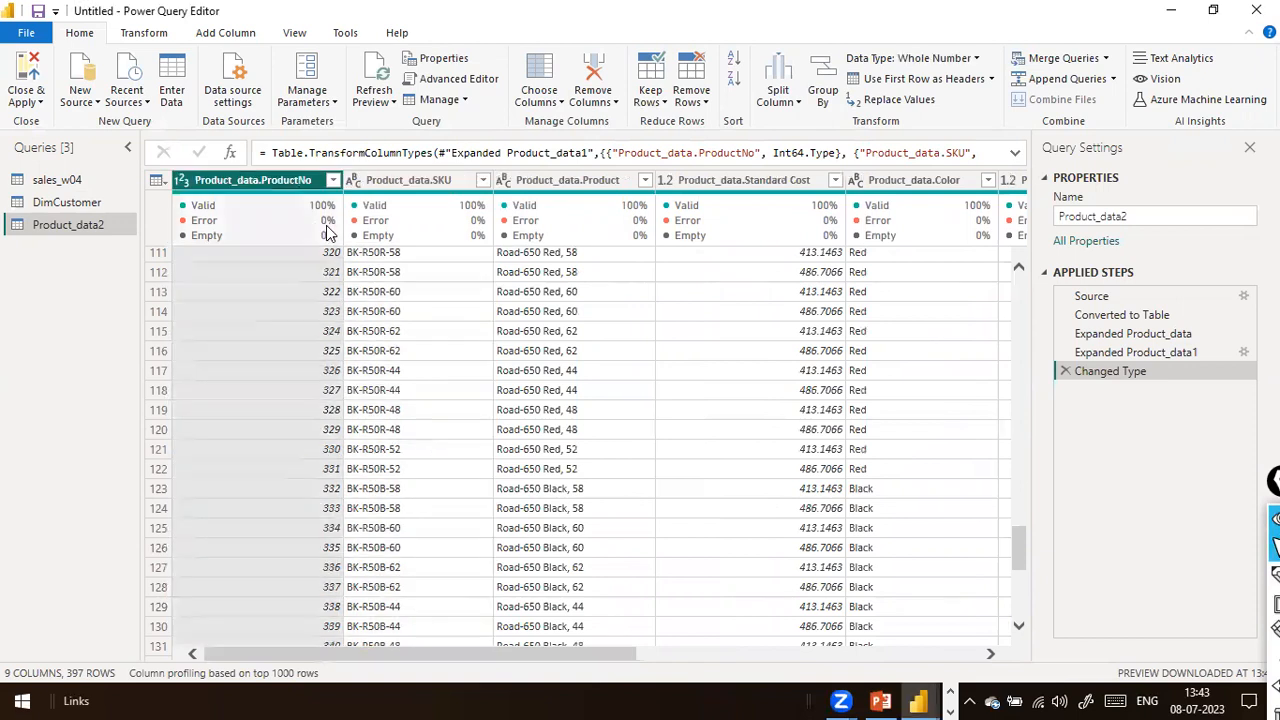
{"action": "mouse_move", "coordinate": [142, 166]}
{"action": "left_mouse_down"}
{"action": "mouse_move", "coordinate": [401, 426]}
{"action": "mouse_move", "coordinate": [271, 35]}
{"action": "mouse_move", "coordinate": [312, 334]}
{"action": "left_mouse_up"}
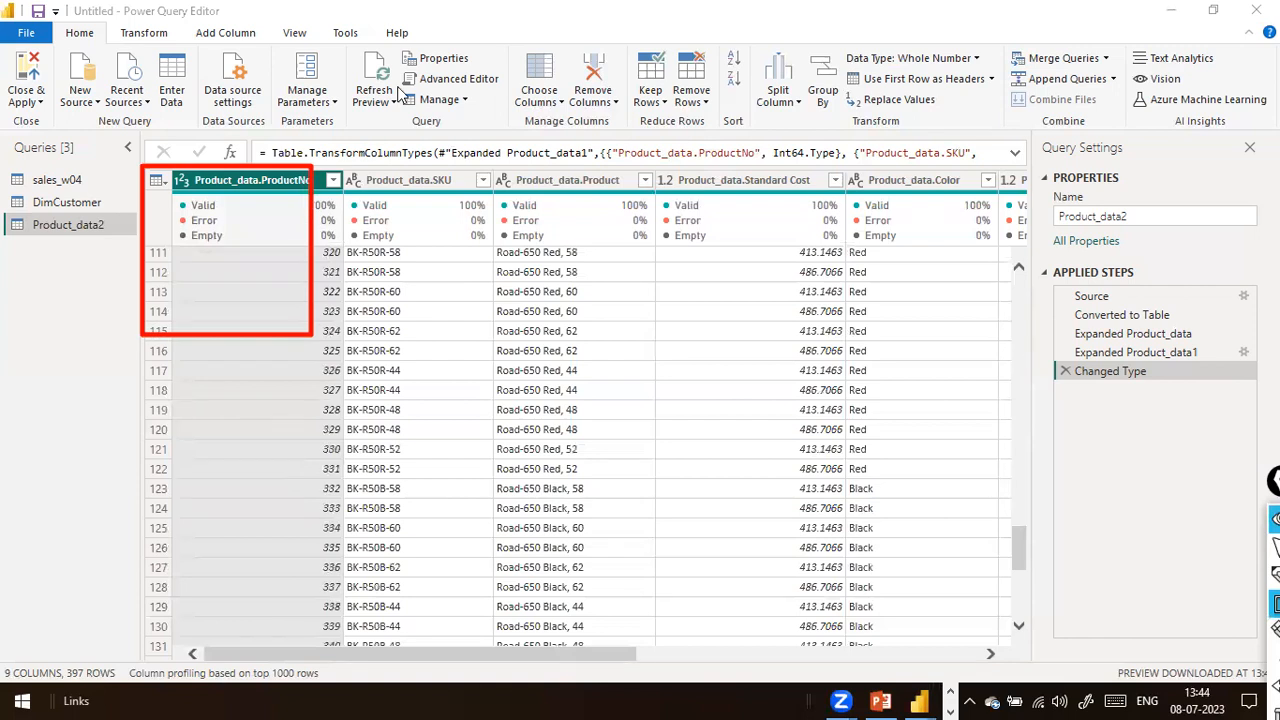
{"action": "key", "text": "ctrl+shift+7"}
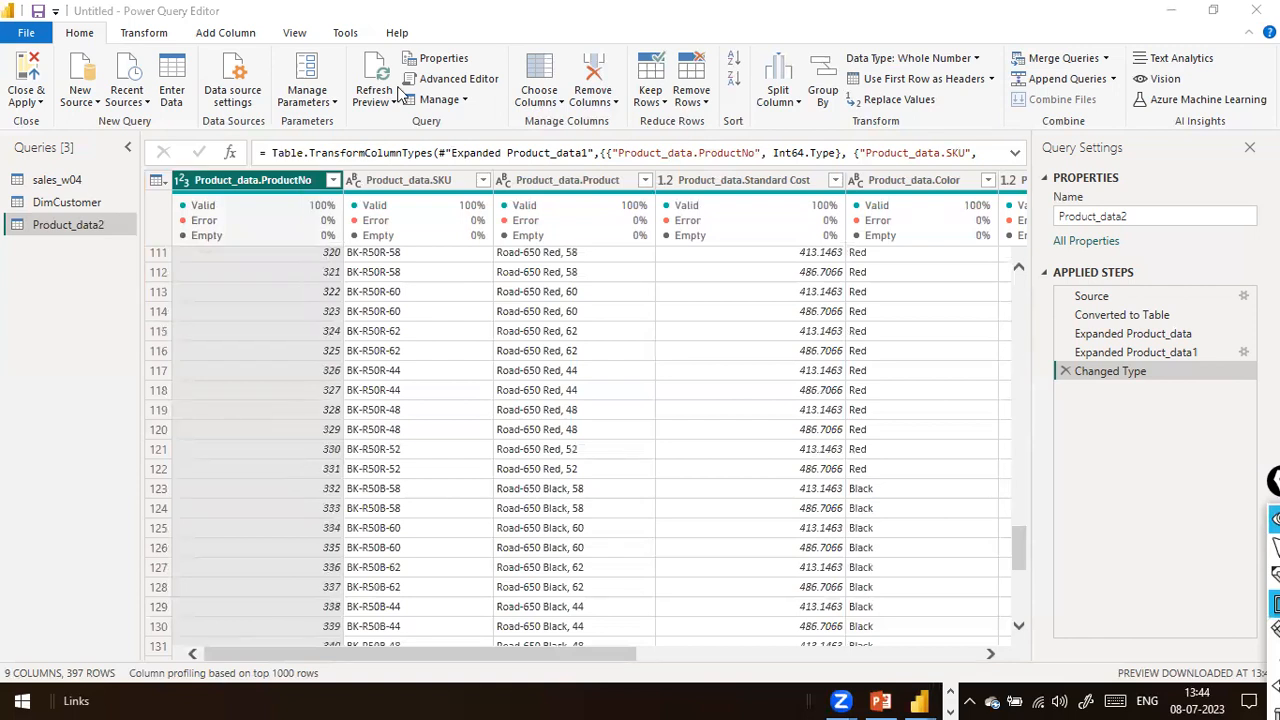
{"action": "key", "text": "ctrl+shift+2"}
{"action": "key", "text": "ctrl+shift+9"}
{"action": "mouse_move", "coordinate": [132, 160]}
{"action": "left_mouse_down"}
{"action": "mouse_move", "coordinate": [158, 230]}
{"action": "mouse_move", "coordinate": [735, 232]}
{"action": "mouse_move", "coordinate": [1036, 252]}
{"action": "left_mouse_up"}
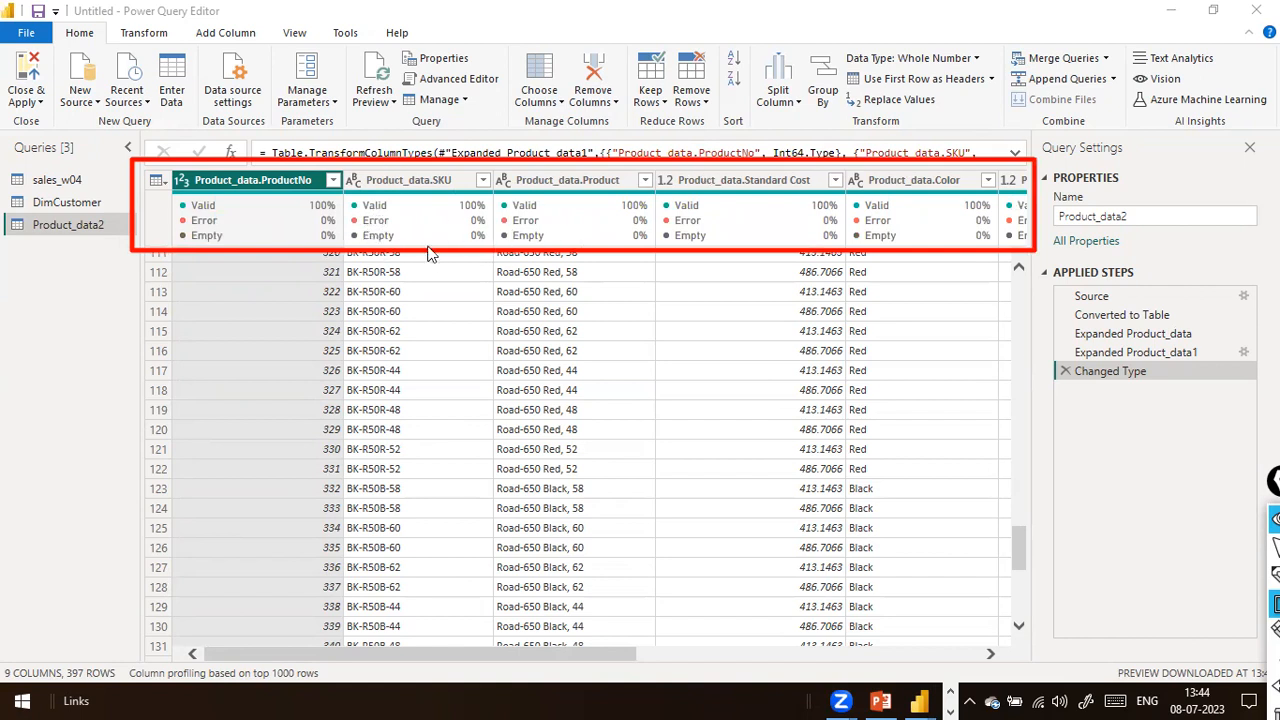
{"action": "left_click_drag", "start_coordinate": [436, 247], "coordinate": [377, 238]}
{"action": "key", "text": "Escape"}
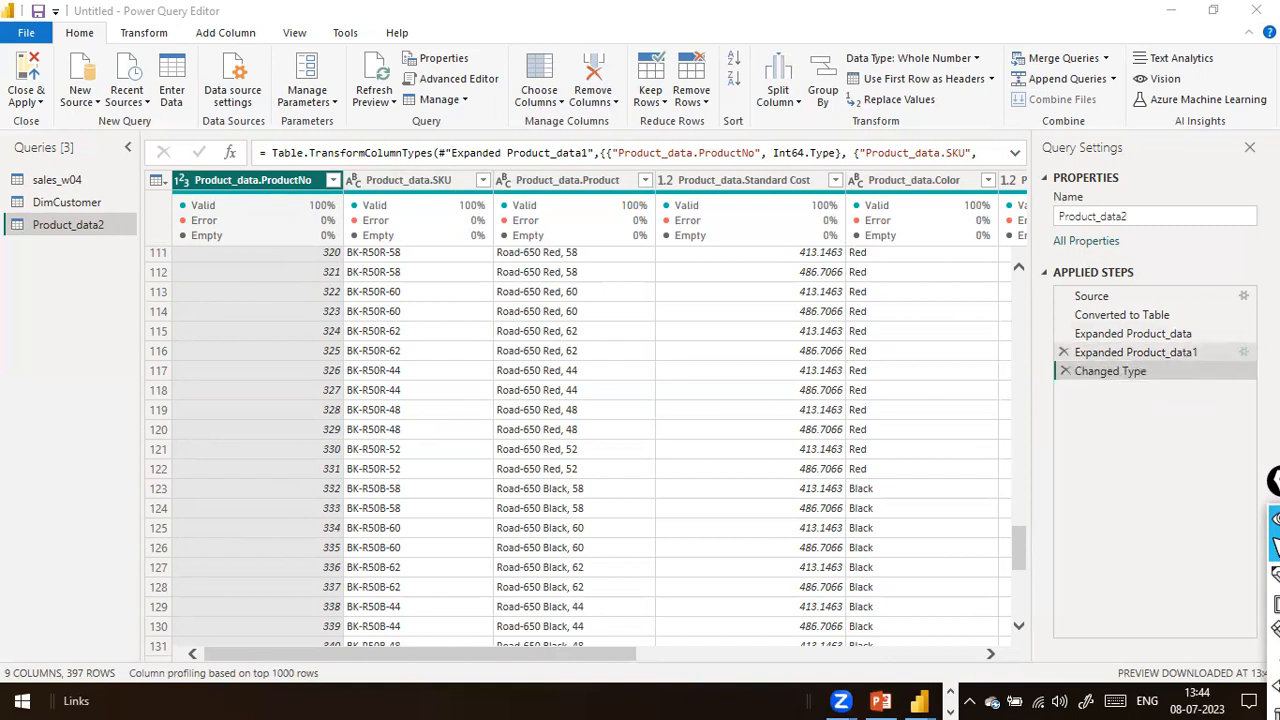
Clear the default column name prefix in the Expanded Product_data1 step of Product_data2 and delete the Changed Type step.
{"action": "left_click", "coordinate": [1245, 356]}
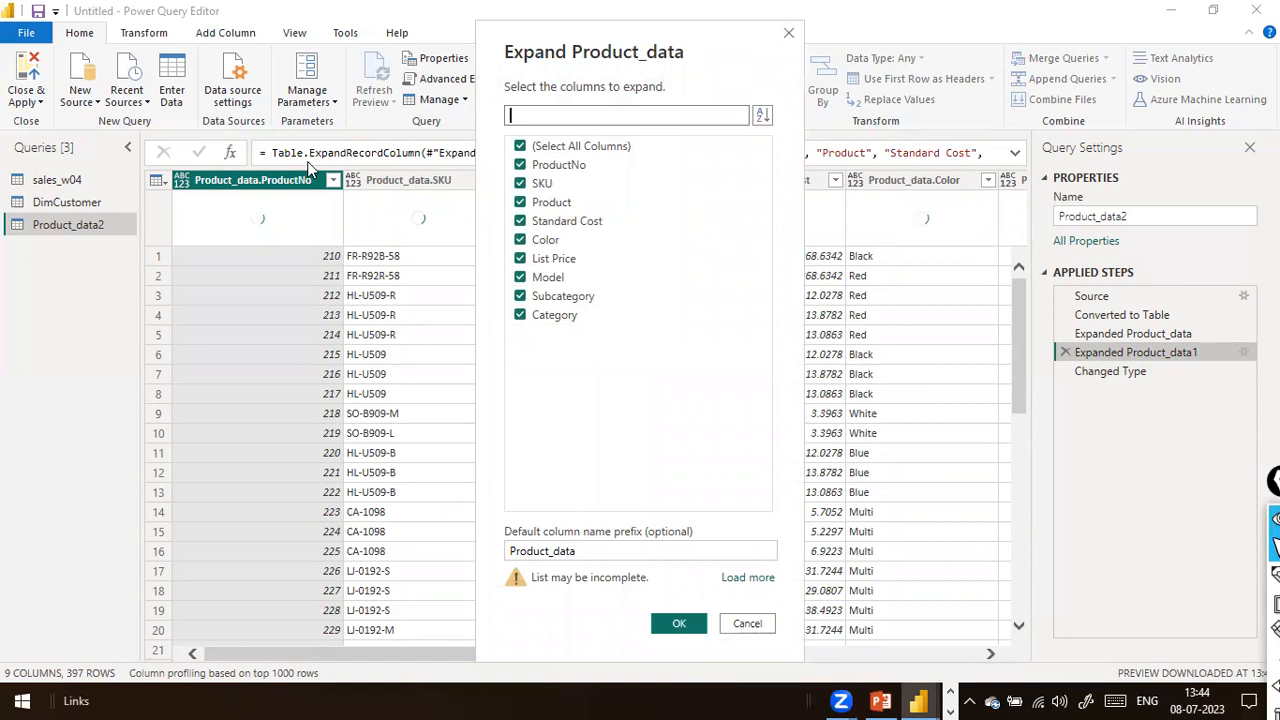
{"action": "left_click_drag", "start_coordinate": [202, 526], "coordinate": [32, 512]}
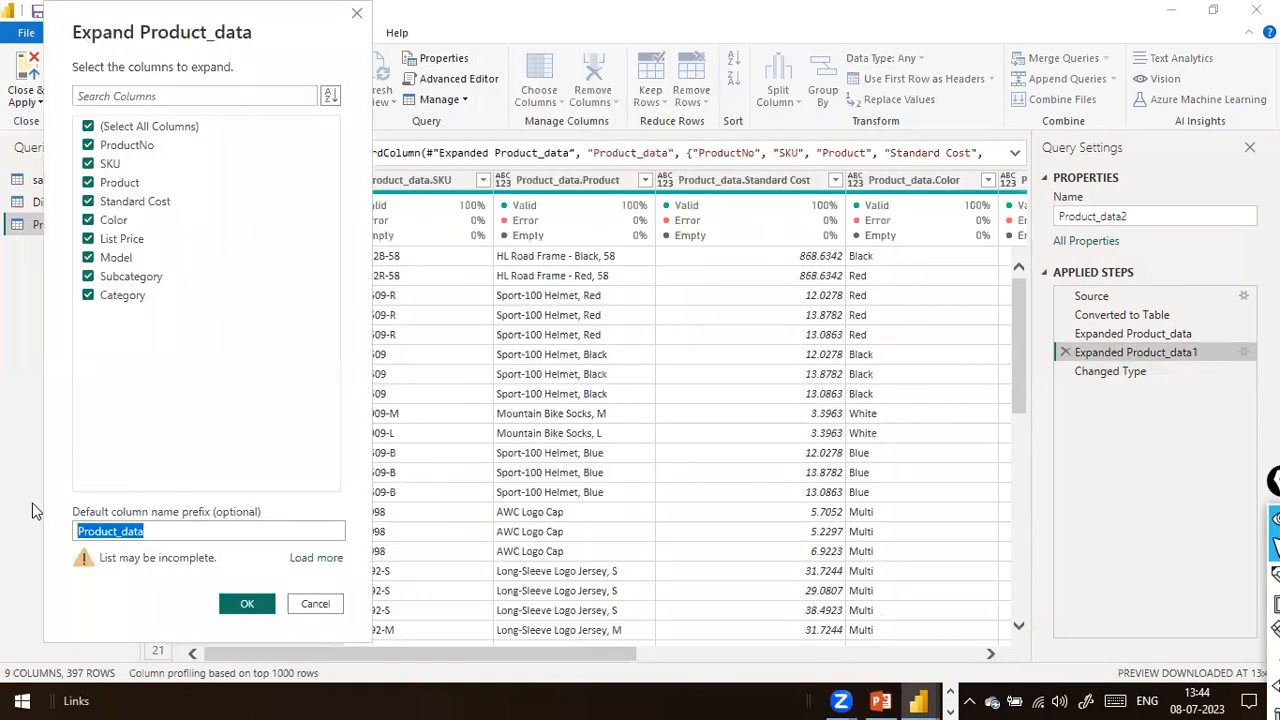
{"action": "key", "text": "ctrl+shift+8"}
{"action": "left_click_drag", "start_coordinate": [177, 438], "coordinate": [163, 507]}
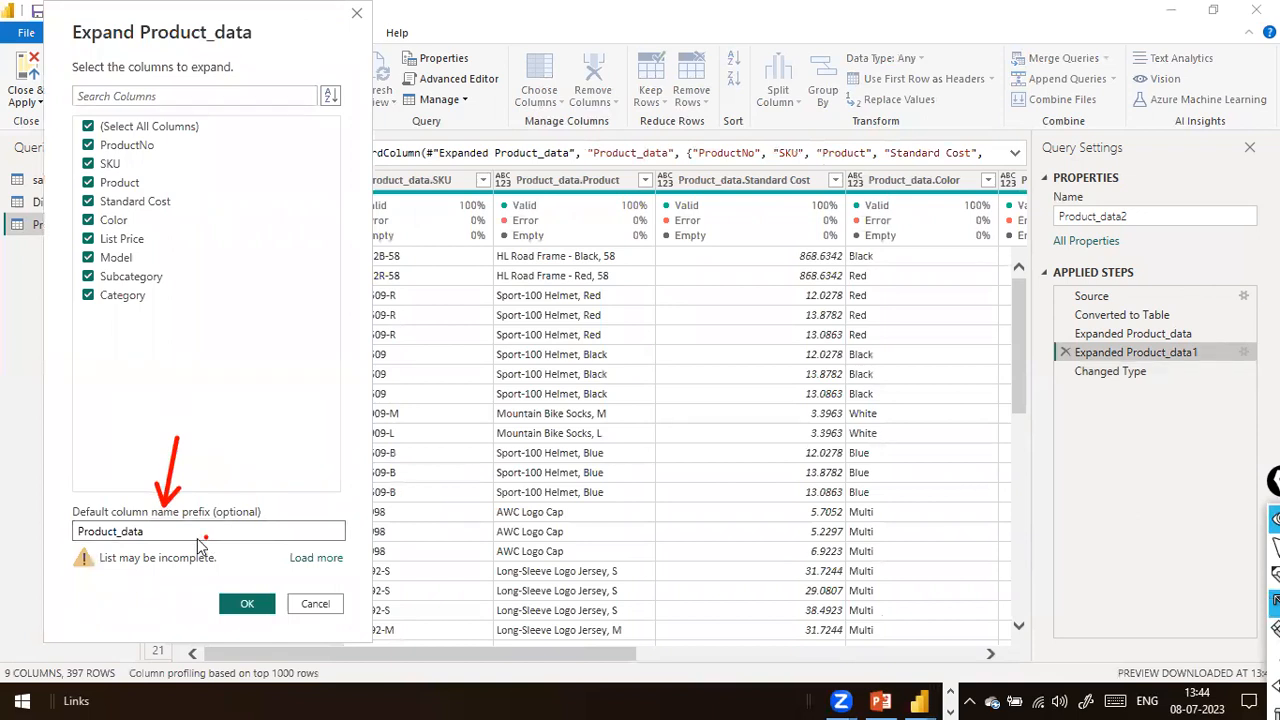
{"action": "left_click_drag", "start_coordinate": [186, 534], "coordinate": [64, 531]}
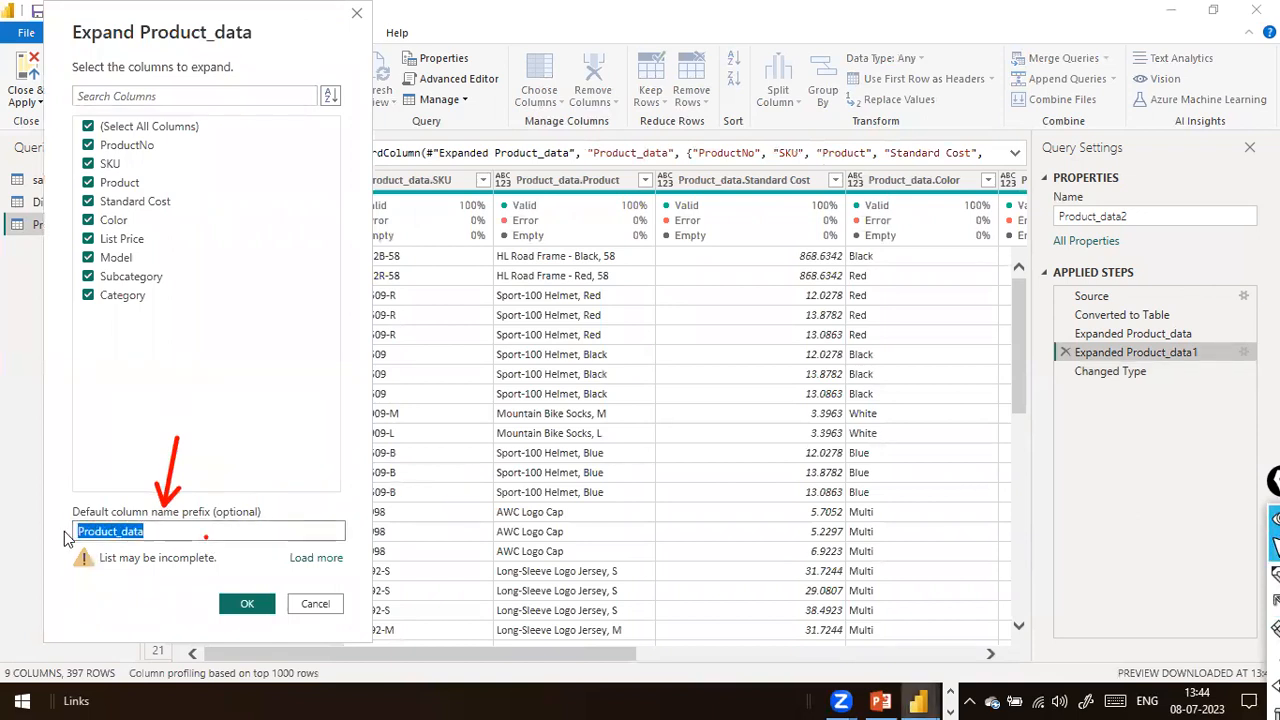
{"action": "key", "text": "BackSpace"}
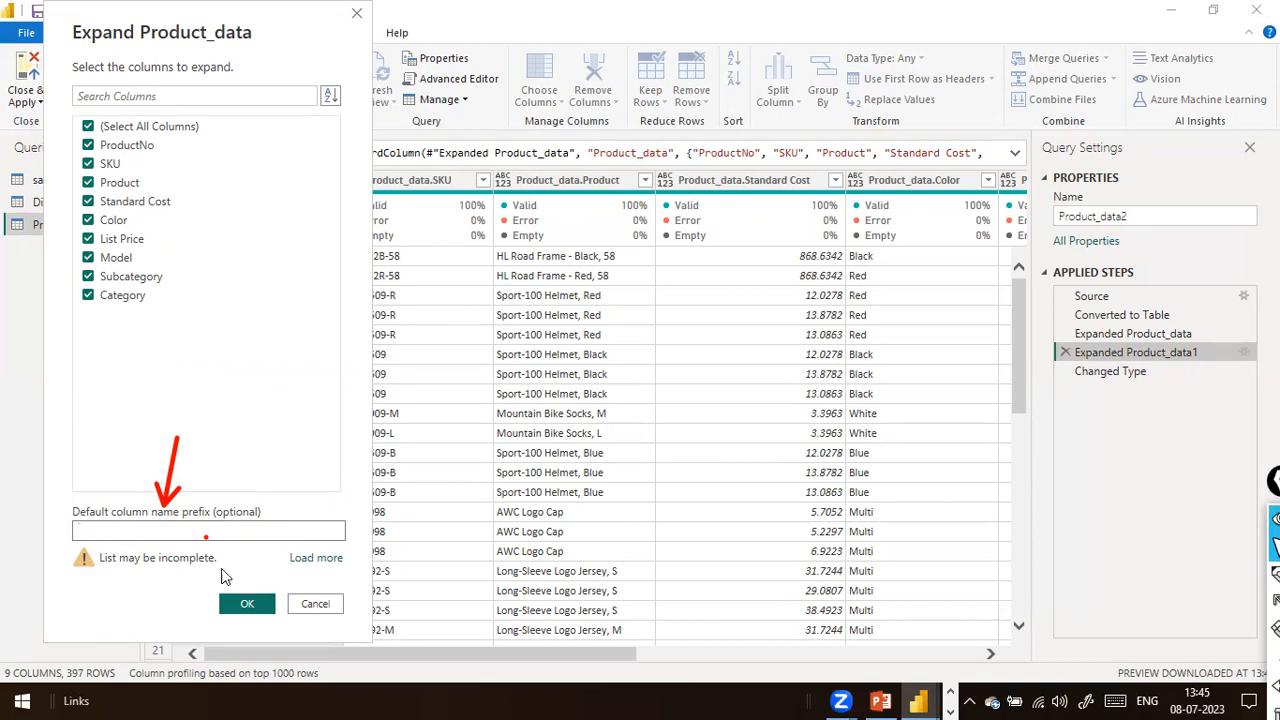
{"action": "left_click", "coordinate": [240, 605]}
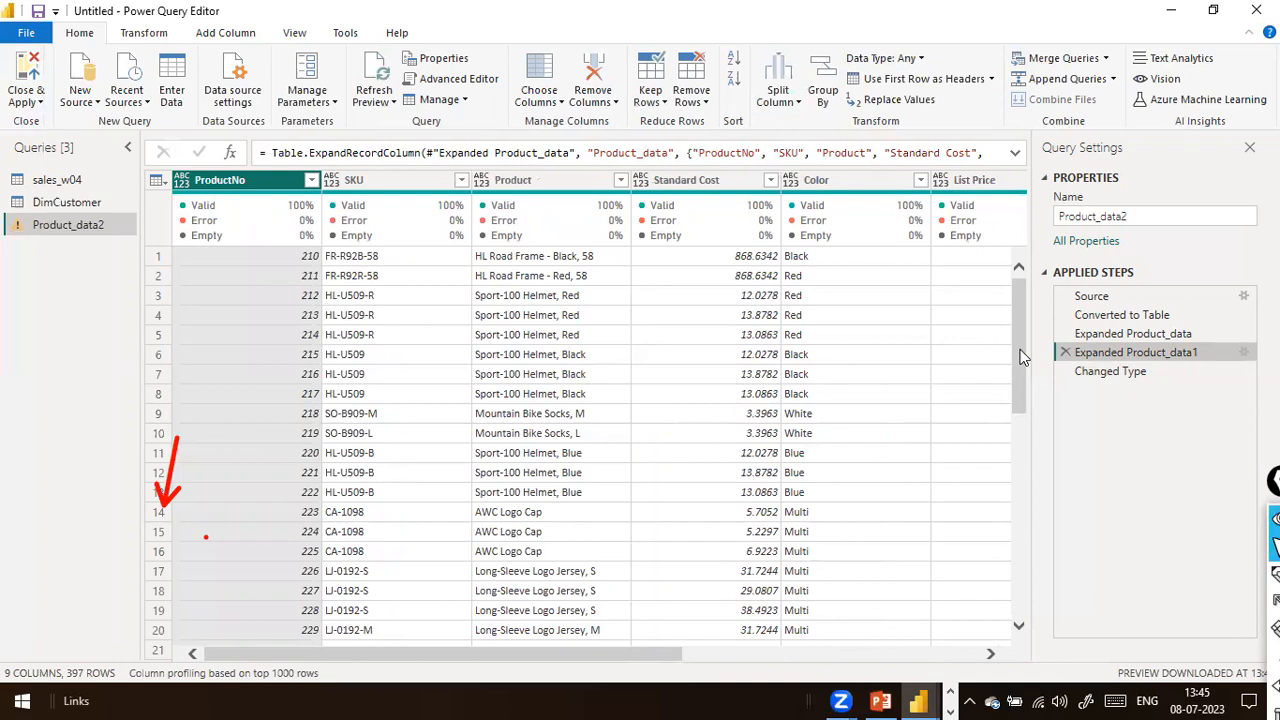
{"action": "left_click", "coordinate": [1080, 373]}
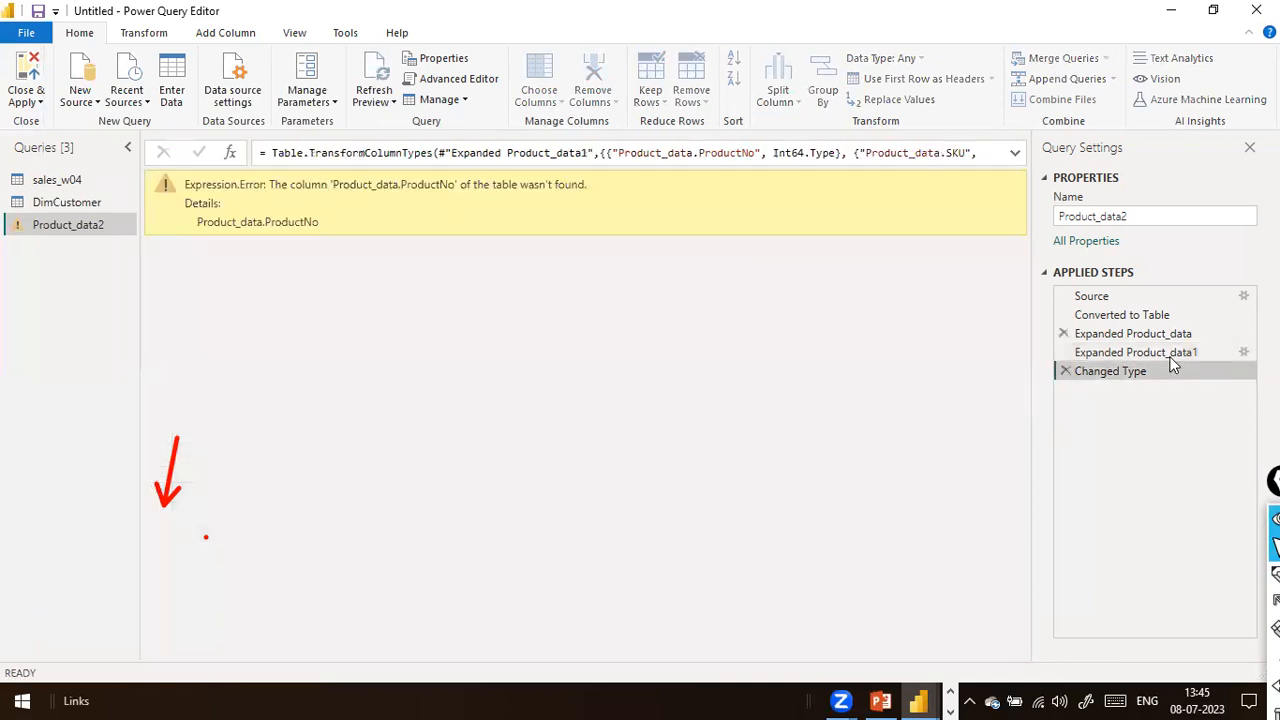
{"action": "left_click", "coordinate": [1065, 371]}
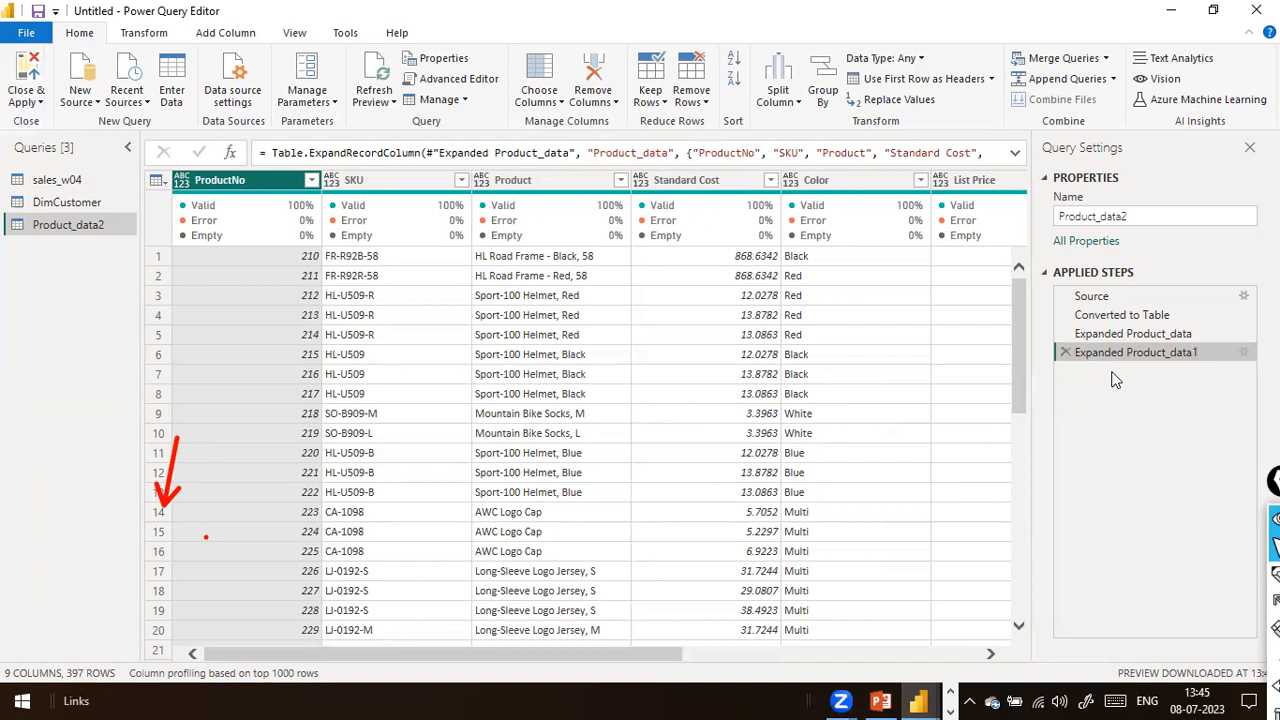
Close and apply the query changes, and expand the Product_data2 table in the report to view its fields.
{"action": "left_click_drag", "start_coordinate": [358, 653], "coordinate": [5, 490]}
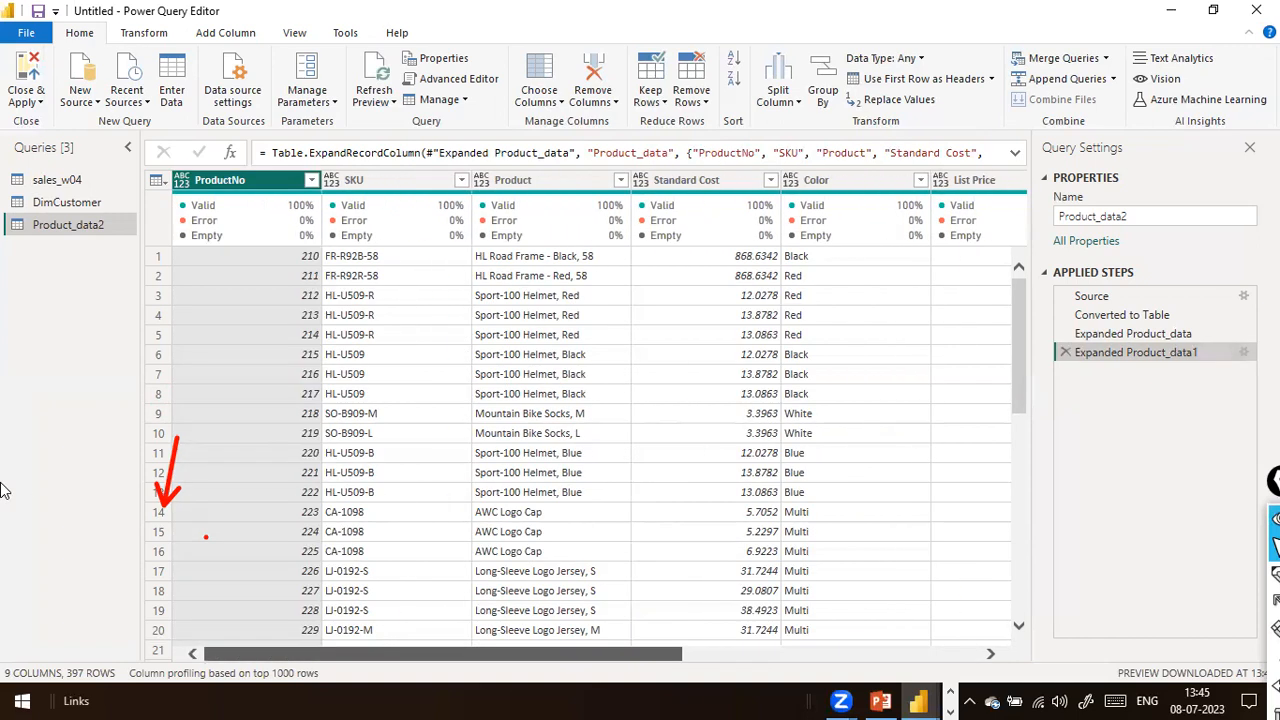
{"action": "left_click", "coordinate": [42, 36]}
{"action": "left_click", "coordinate": [55, 72]}
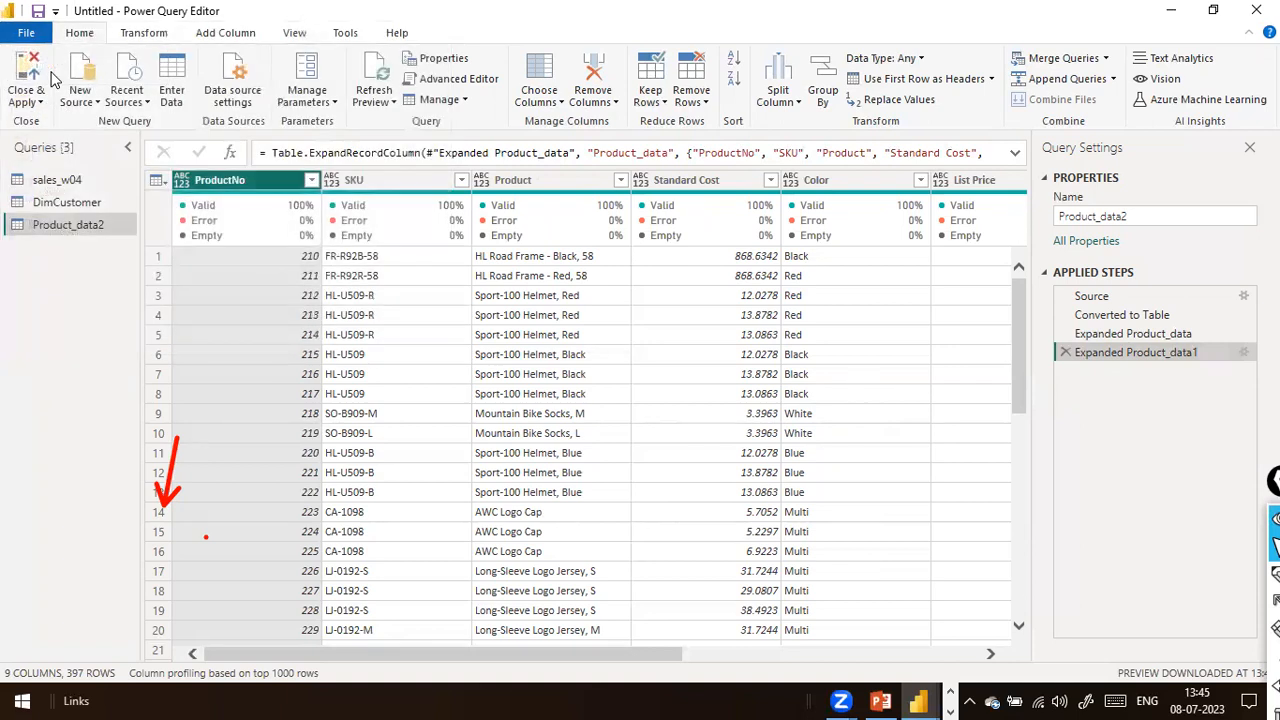
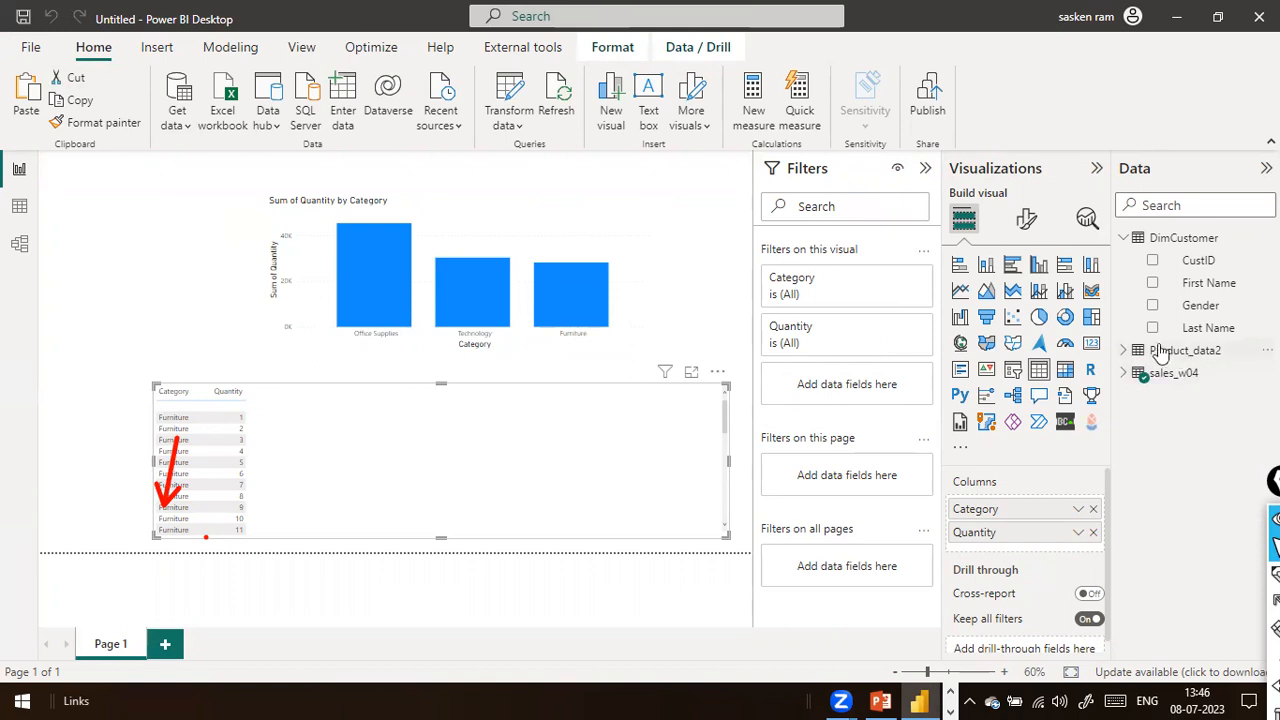
{"action": "left_click", "coordinate": [1121, 355]}
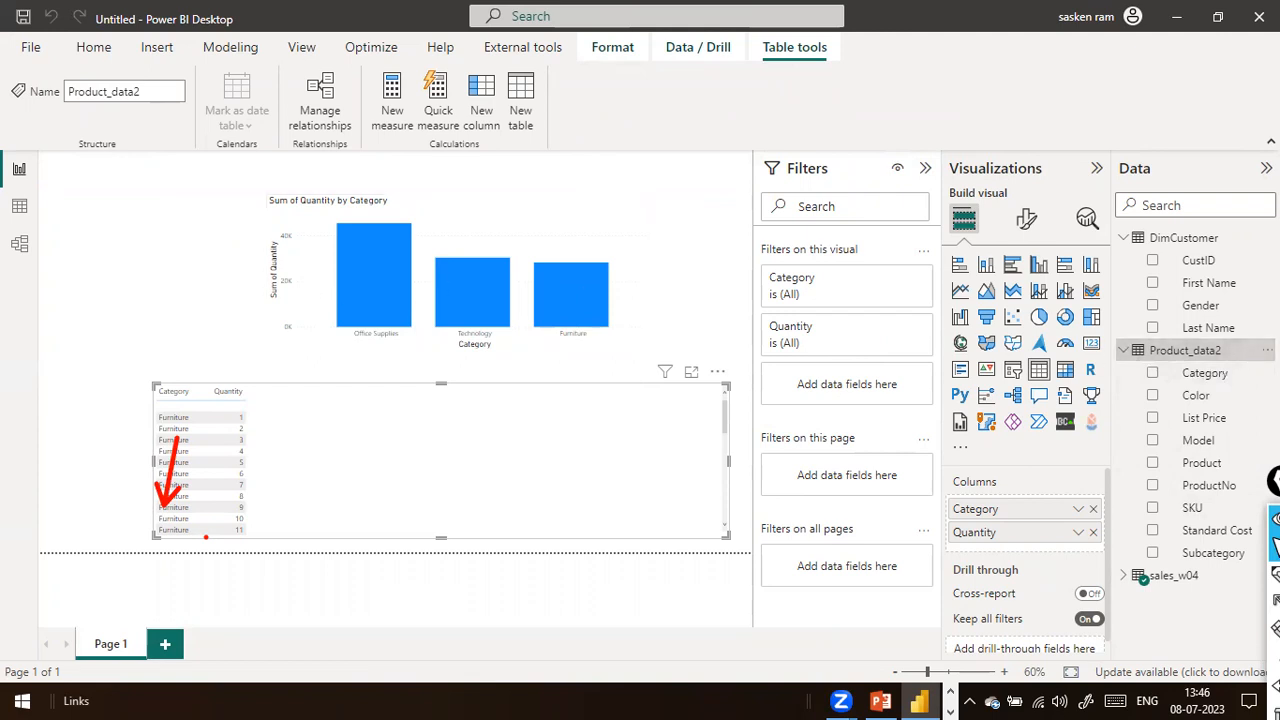
{"action": "left_click_drag", "start_coordinate": [1072, 290], "coordinate": [1138, 340]}
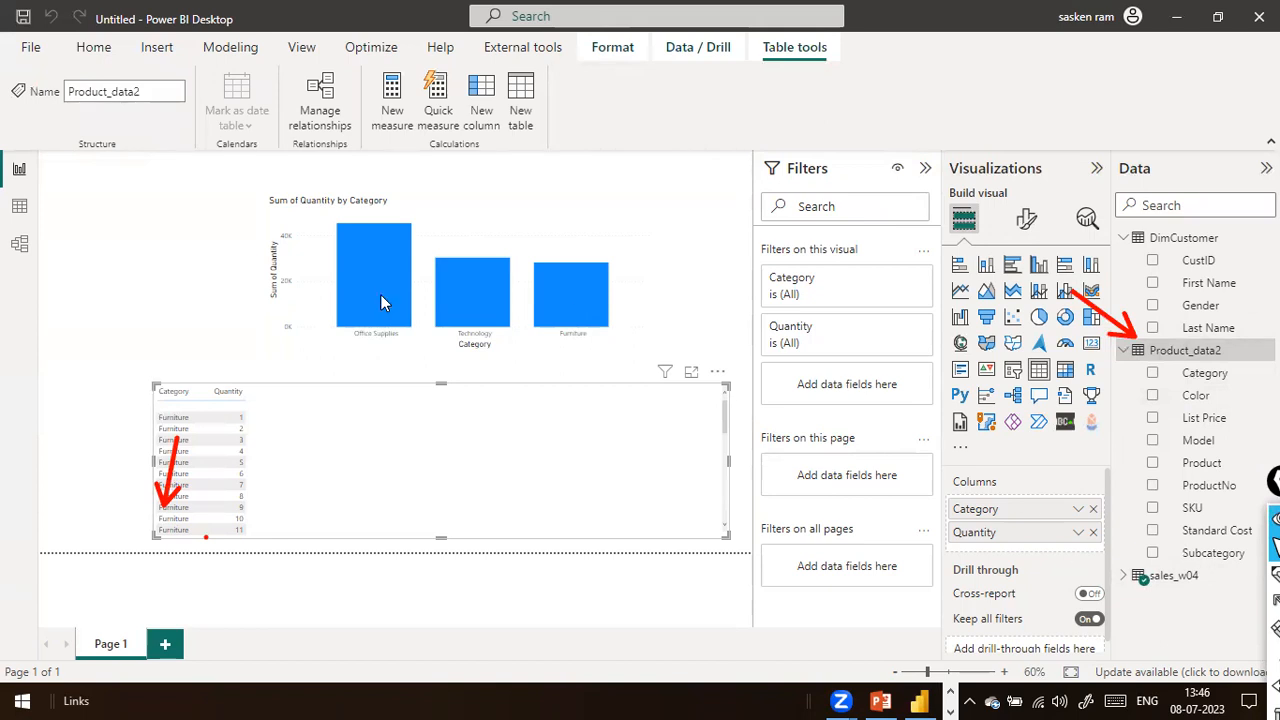
Examine the full list of available data source connectors and leave it without connecting to one.
{"action": "left_click", "coordinate": [93, 47]}
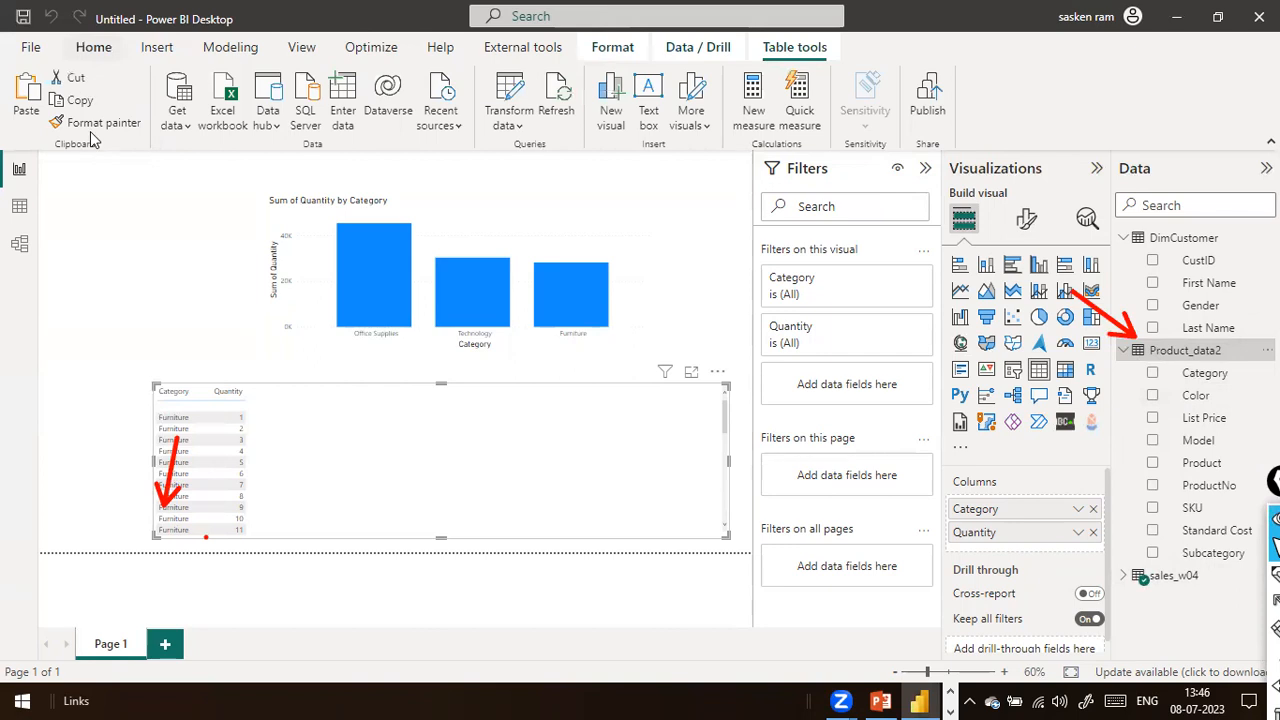
{"action": "left_click", "coordinate": [174, 125]}
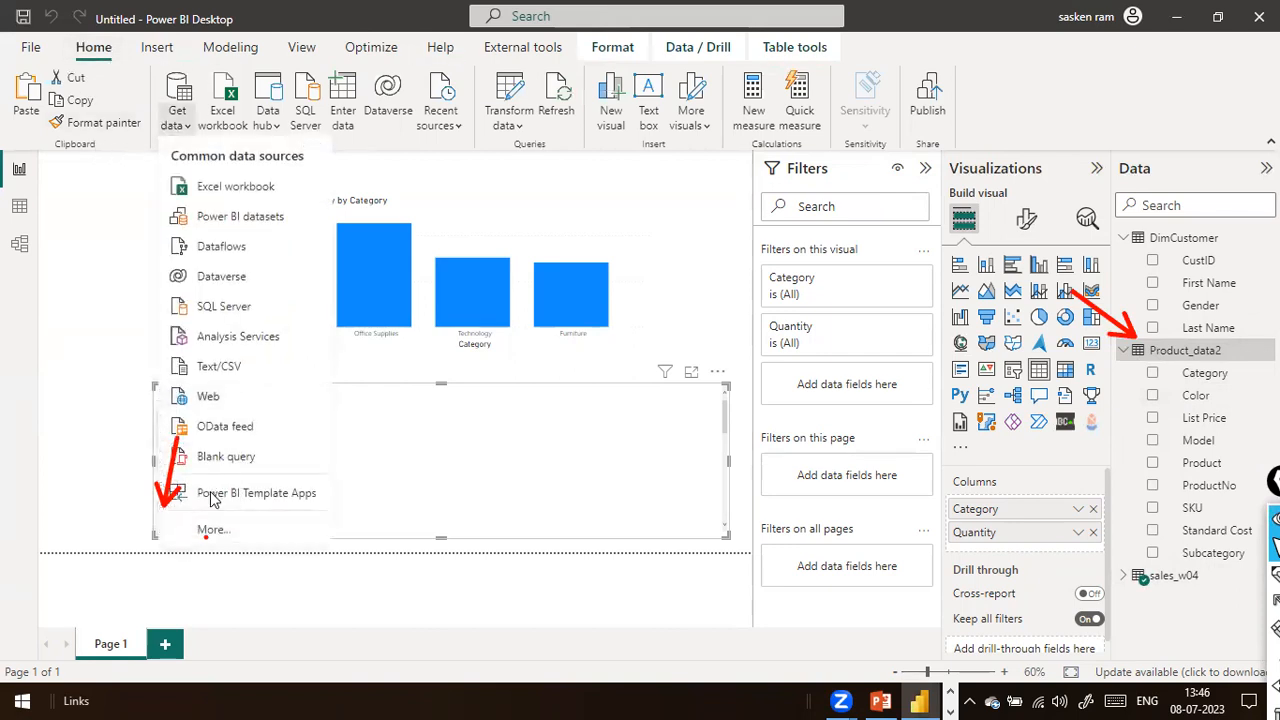
{"action": "left_click", "coordinate": [220, 536]}
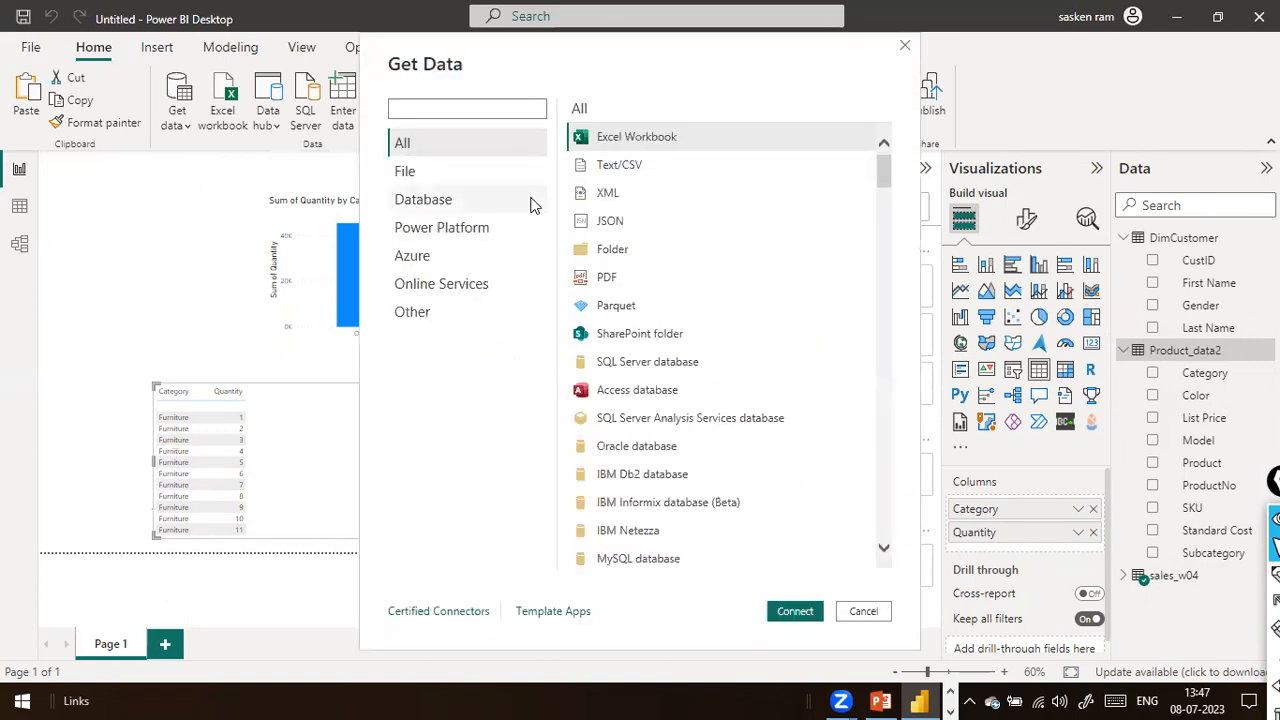
{"action": "scroll", "coordinate": [751, 289], "scroll_direction": "down", "scroll_amount": 3}
{"action": "scroll", "coordinate": [751, 289], "scroll_direction": "down", "scroll_amount": 15}
{"action": "scroll", "coordinate": [751, 289], "scroll_direction": "down", "scroll_amount": 20}
{"action": "scroll", "coordinate": [746, 309], "scroll_direction": "down", "scroll_amount": 15}
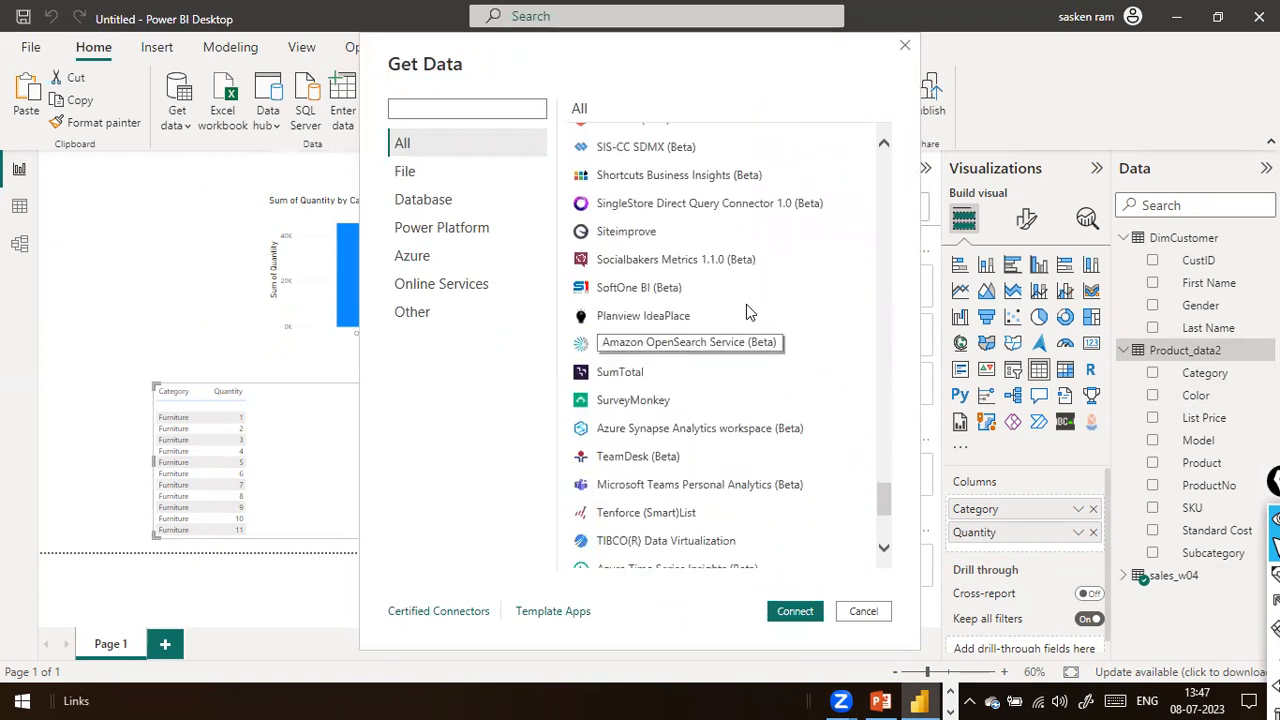
{"action": "left_click", "coordinate": [866, 612]}
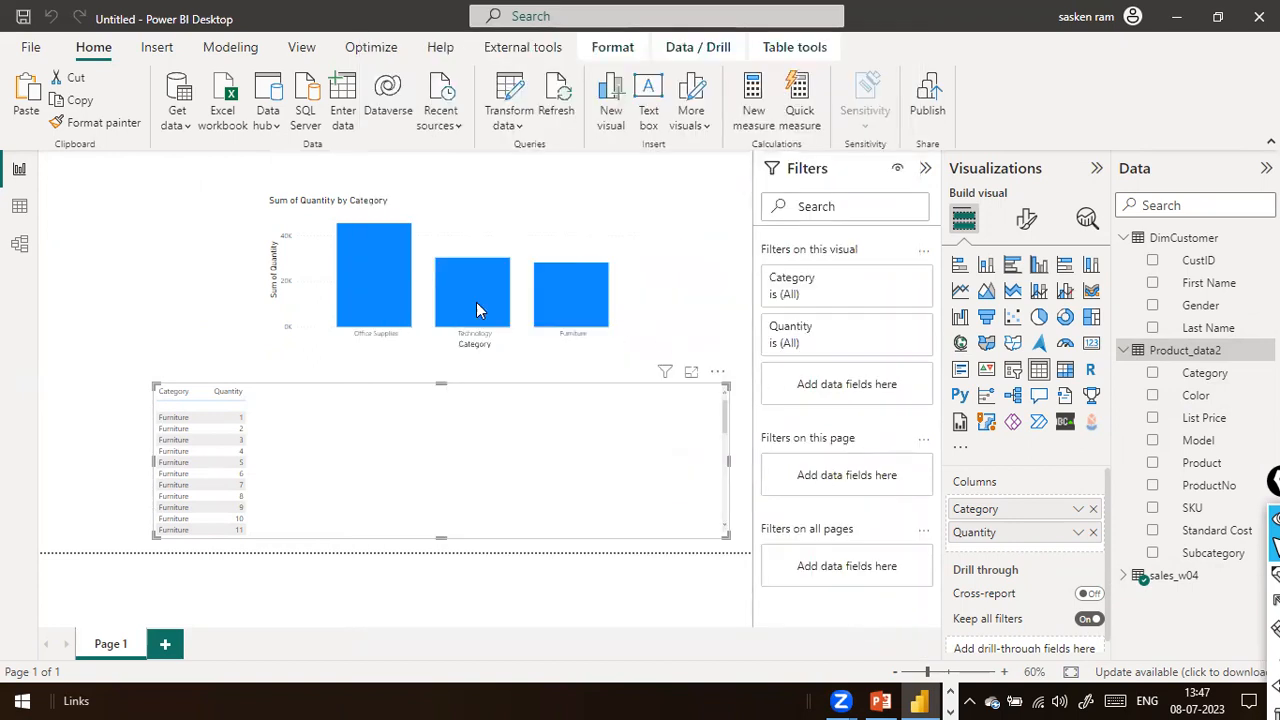
{"action": "left_click", "coordinate": [97, 247]}
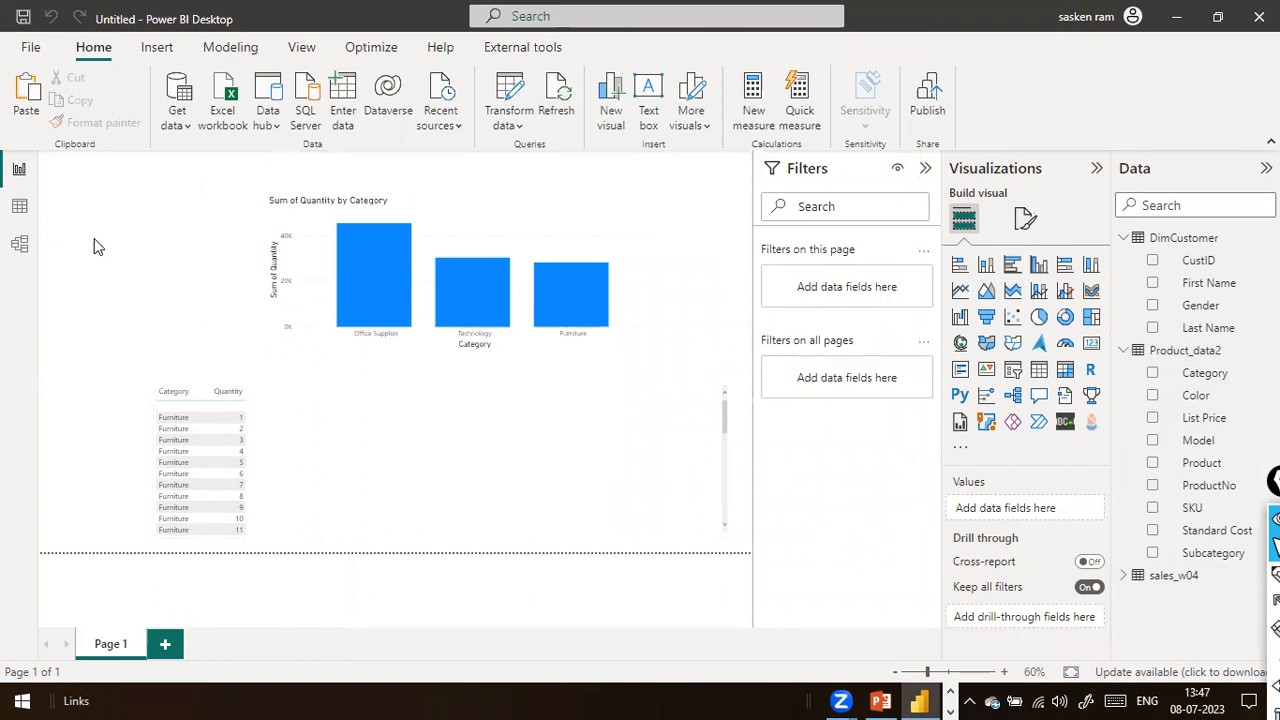
{"action": "left_click", "coordinate": [179, 120]}
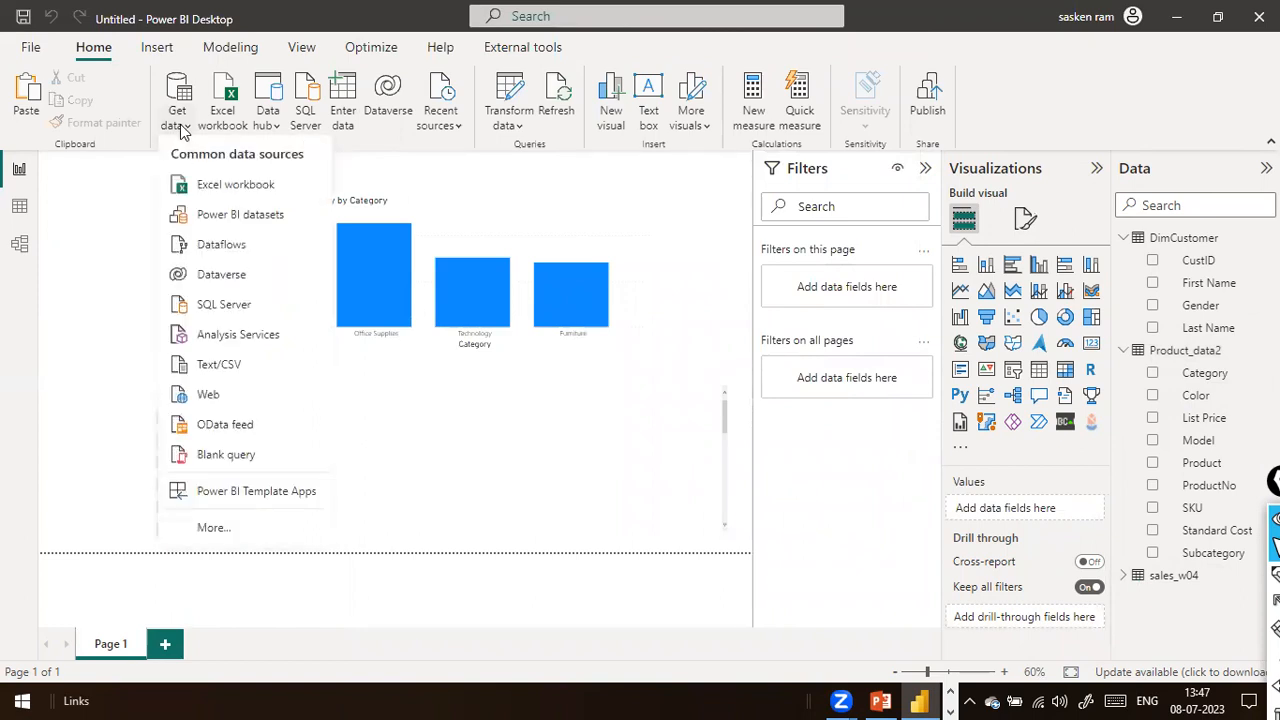
{"action": "left_click", "coordinate": [530, 438]}
{"action": "left_click", "coordinate": [530, 438]}
{"action": "left_click", "coordinate": [230, 287]}
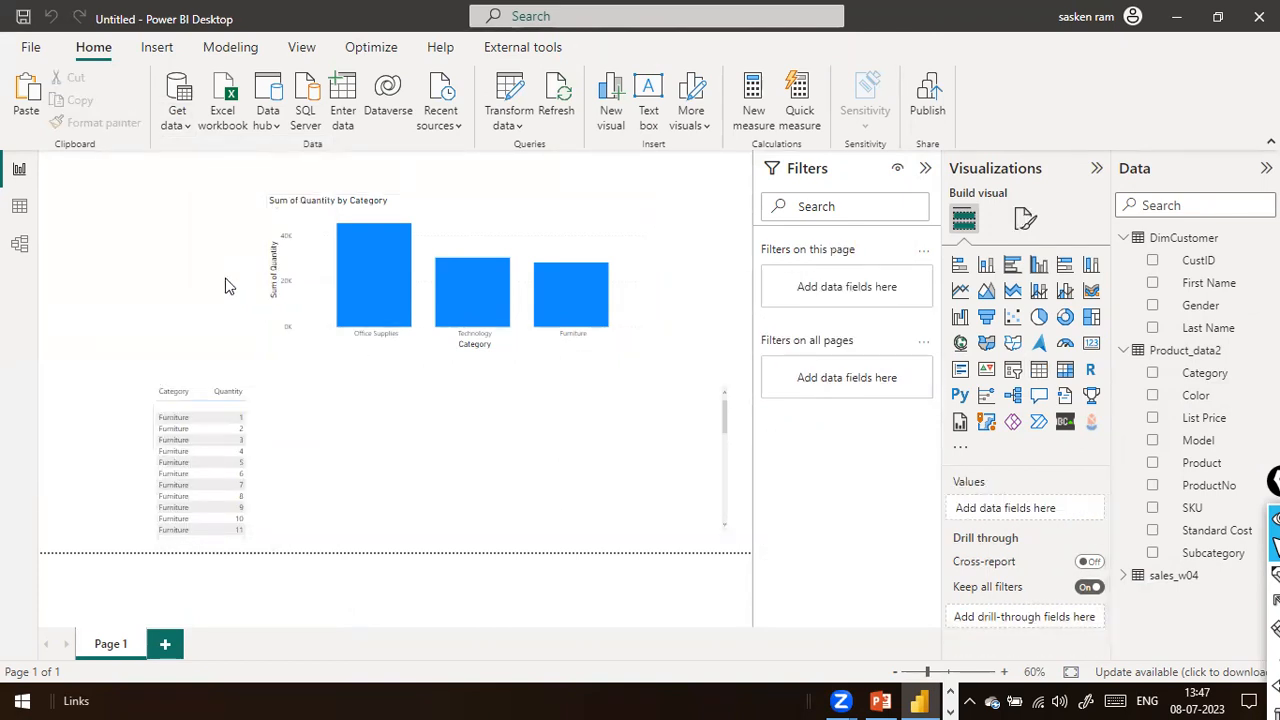
Switch to the Chrome browser and open the amazon.in shopping site in a new tab.
{"action": "key", "text": "alt+Tab"}
{"action": "key", "text": "alt+Tab"}
{"action": "key", "text": "alt+Tab"}
{"action": "key", "text": "alt+Tab"}
{"action": "key", "text": "alt+Tab"}
{"action": "key", "text": "alt+Tab"}
{"action": "key", "text": "alt+Tab"}
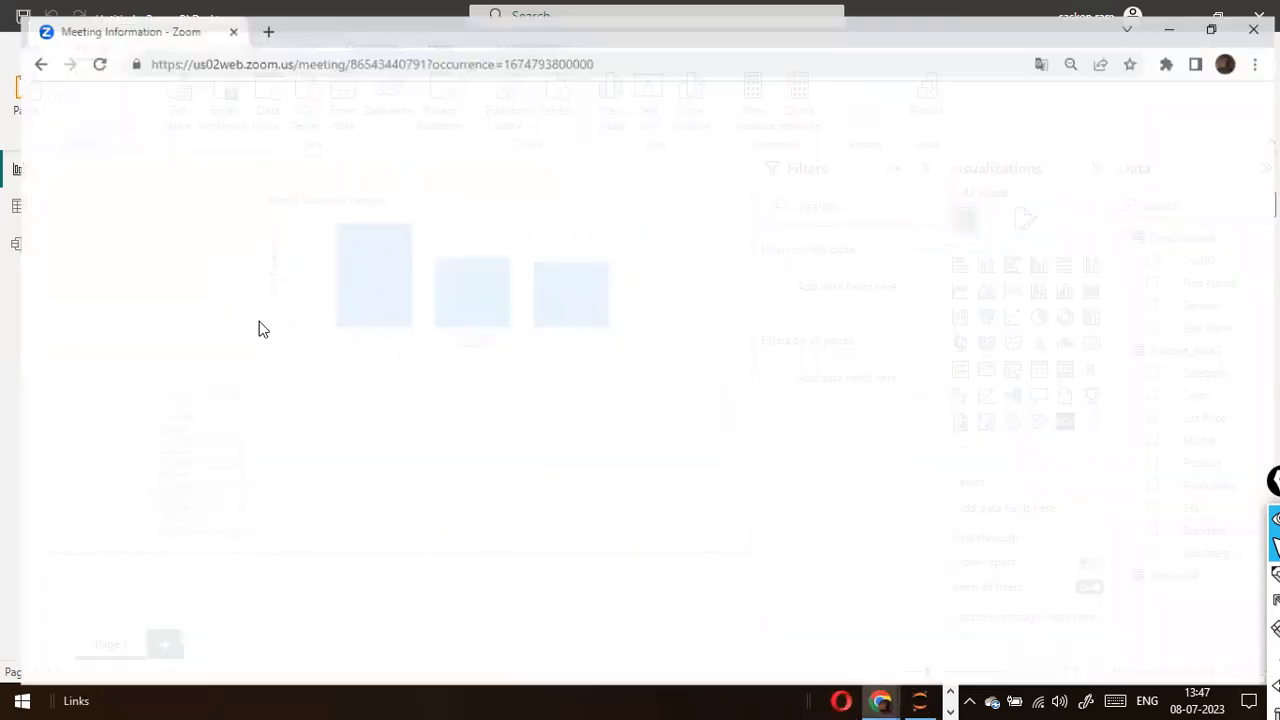
{"action": "left_click", "coordinate": [254, 15]}
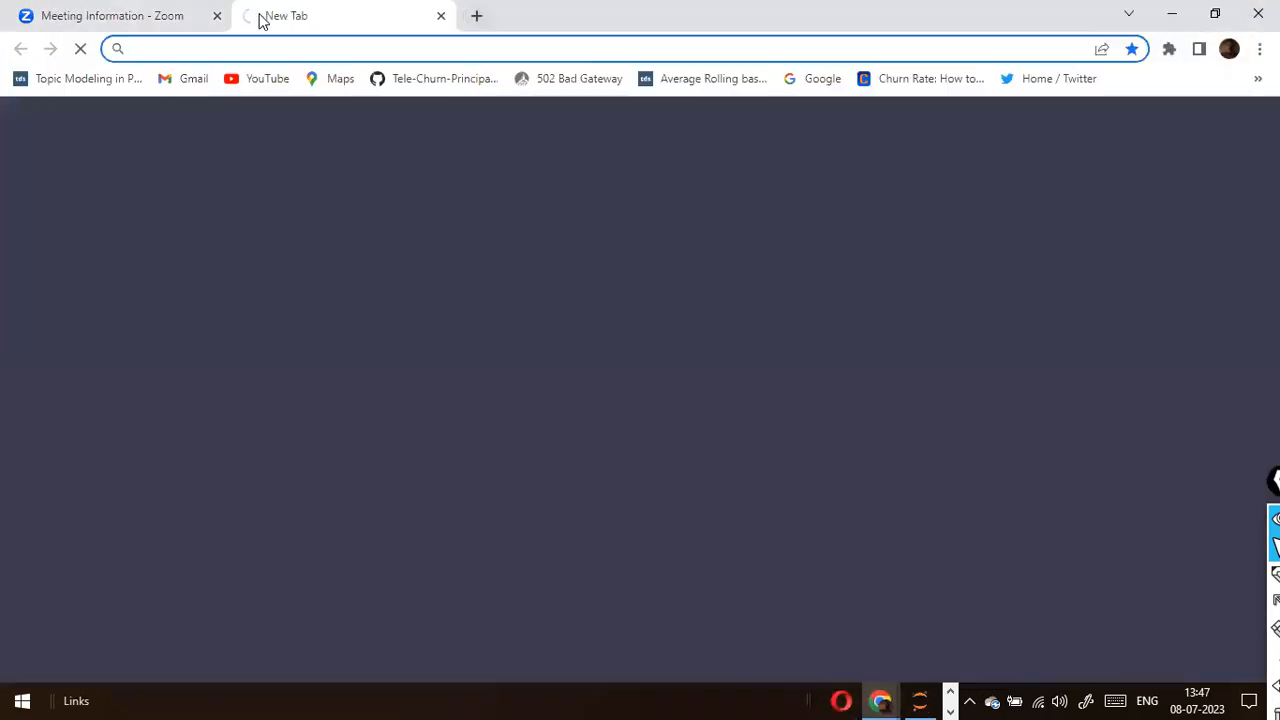
{"action": "type", "text": "ama"}
{"action": "key", "text": "Return"}
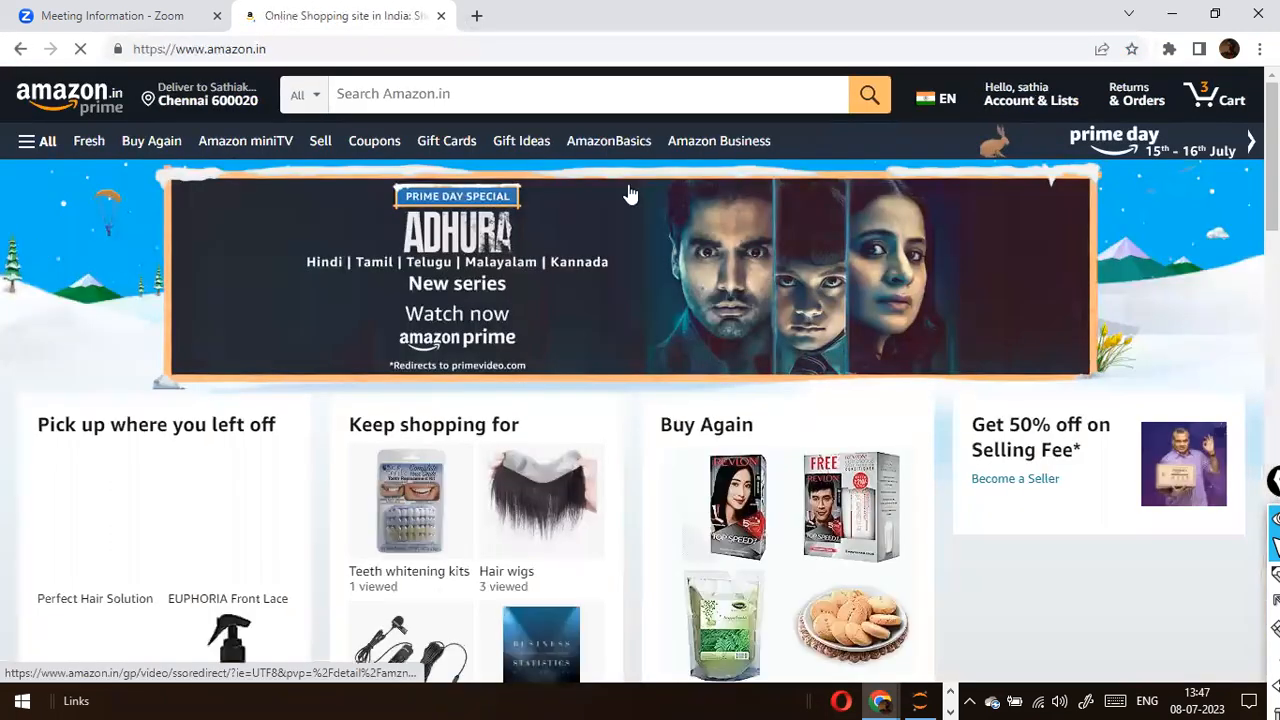
Examine the product, deal and recommendation sections on the Amazon home page.
{"action": "scroll", "coordinate": [903, 336], "scroll_direction": "down", "scroll_amount": 4}
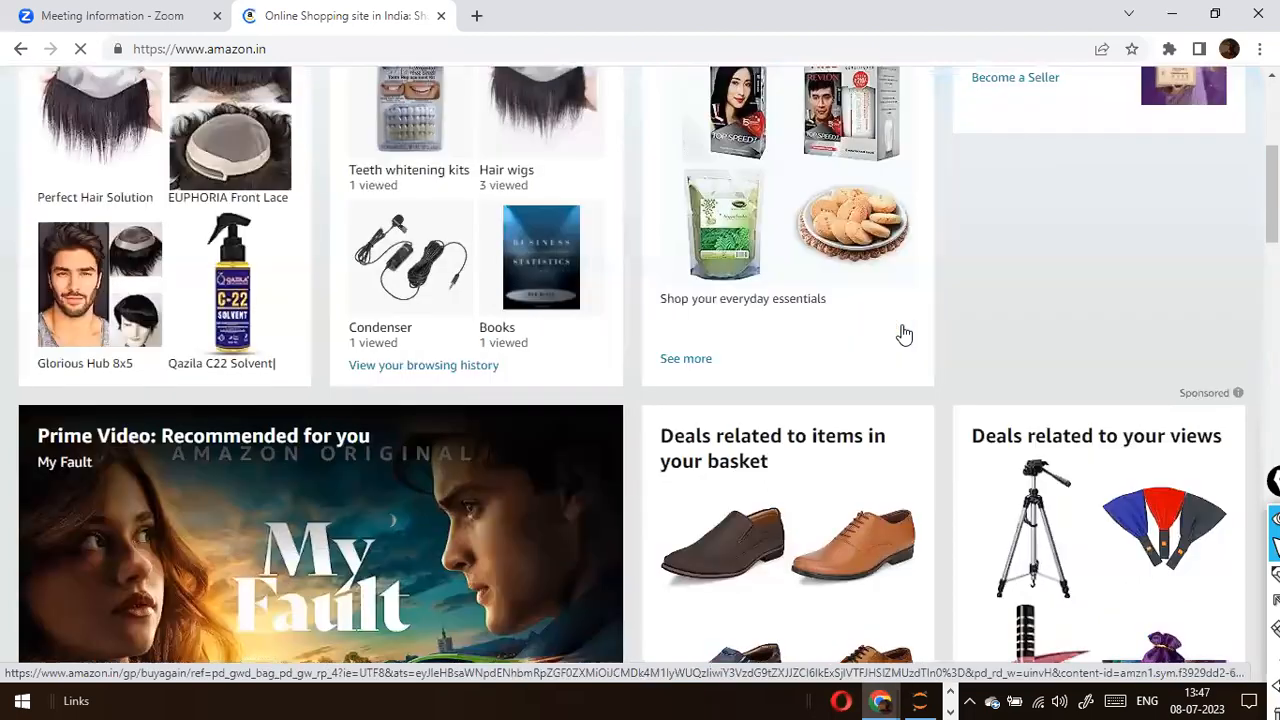
{"action": "scroll", "coordinate": [903, 336], "scroll_direction": "down", "scroll_amount": 3}
{"action": "scroll", "coordinate": [903, 334], "scroll_direction": "up", "scroll_amount": 4}
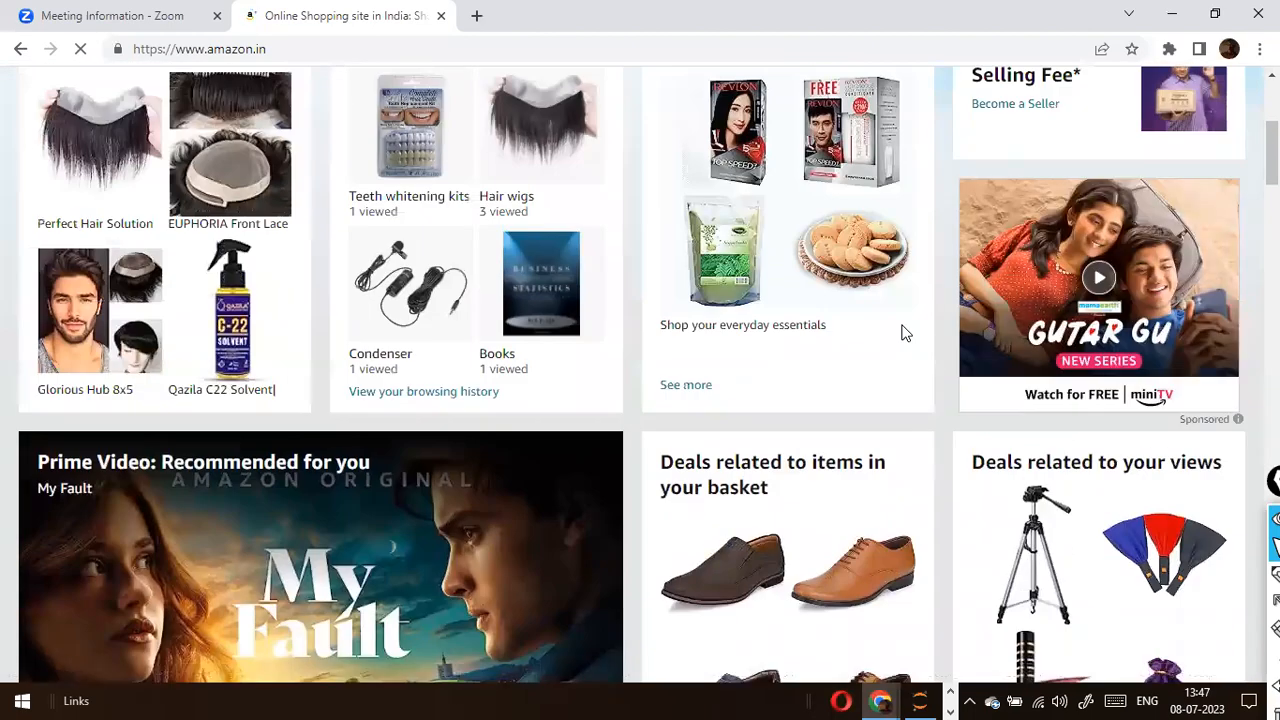
{"action": "scroll", "coordinate": [903, 333], "scroll_direction": "up", "scroll_amount": 3}
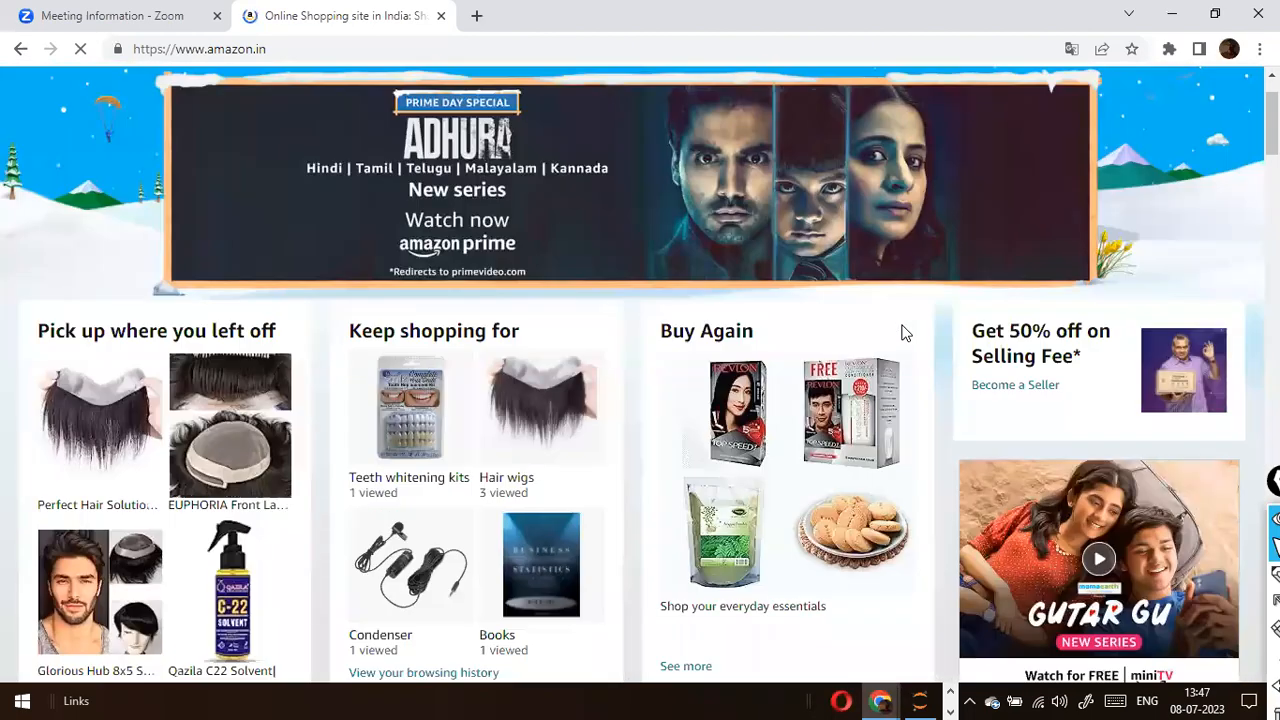
{"action": "scroll", "coordinate": [903, 333], "scroll_direction": "down", "scroll_amount": 6}
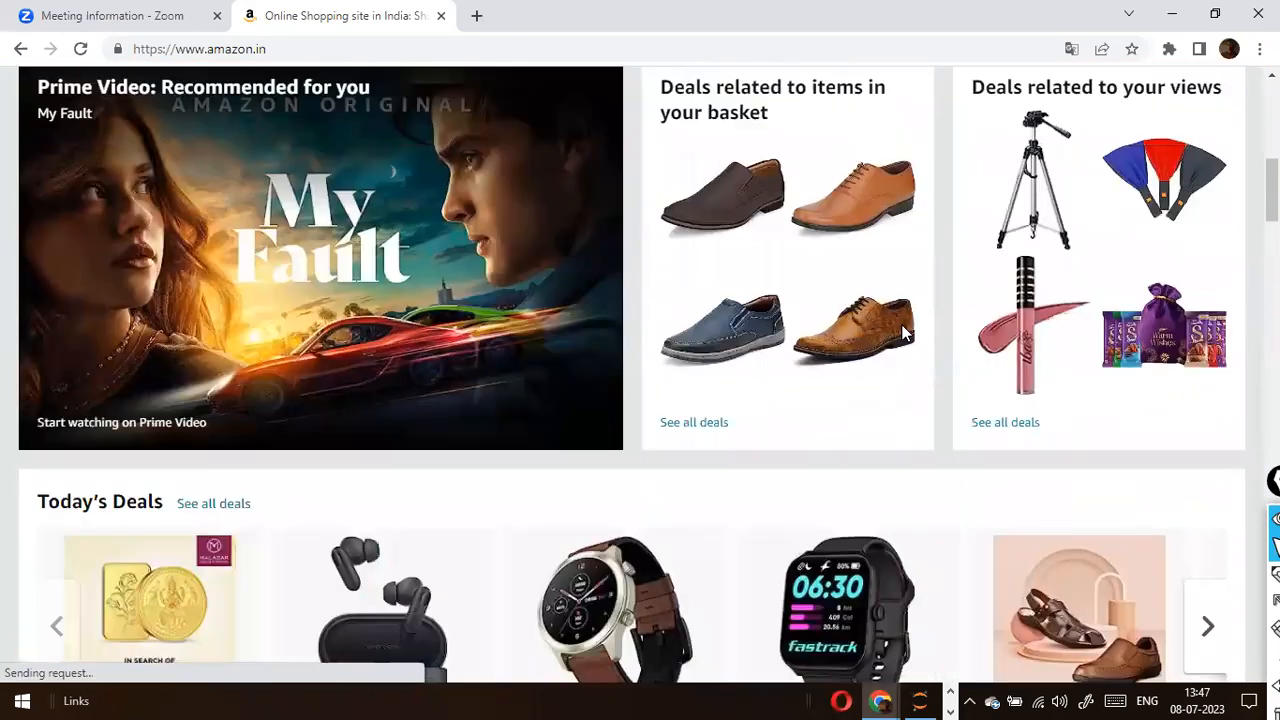
{"action": "scroll", "coordinate": [903, 333], "scroll_direction": "down", "scroll_amount": 4}
{"action": "scroll", "coordinate": [903, 333], "scroll_direction": "down", "scroll_amount": 2}
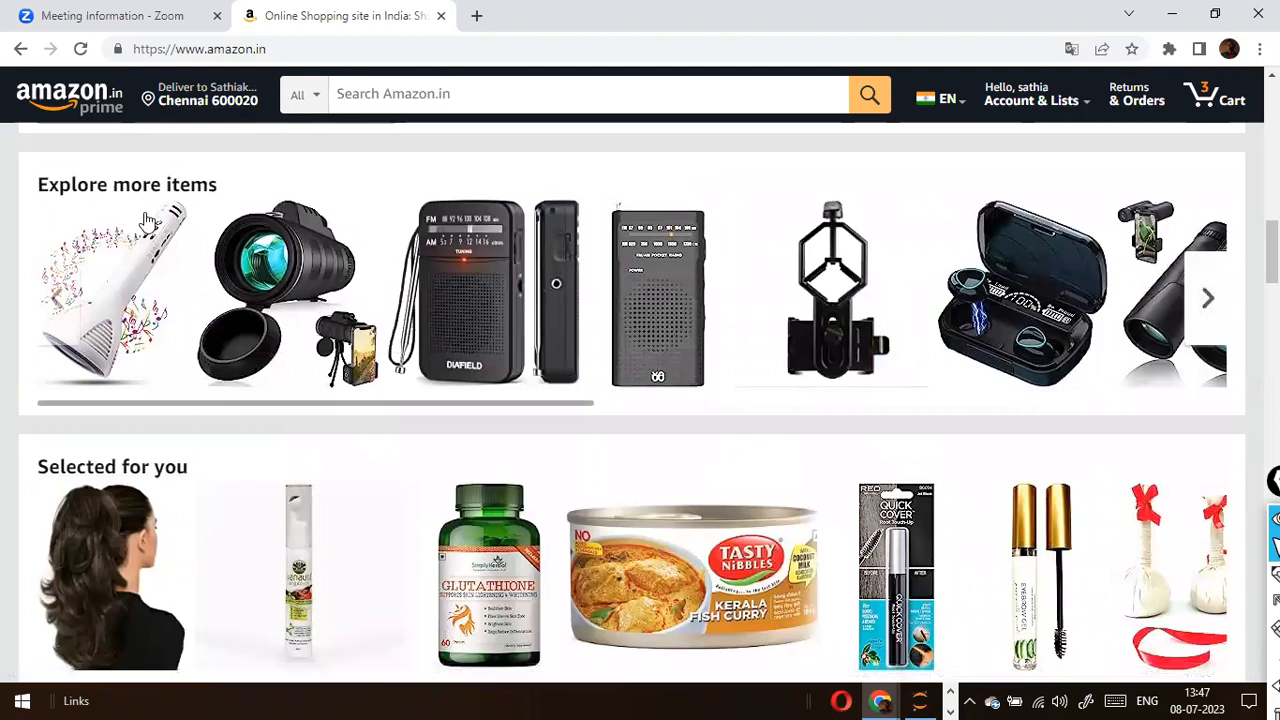
{"action": "scroll", "coordinate": [530, 340], "scroll_direction": "up", "scroll_amount": 1}
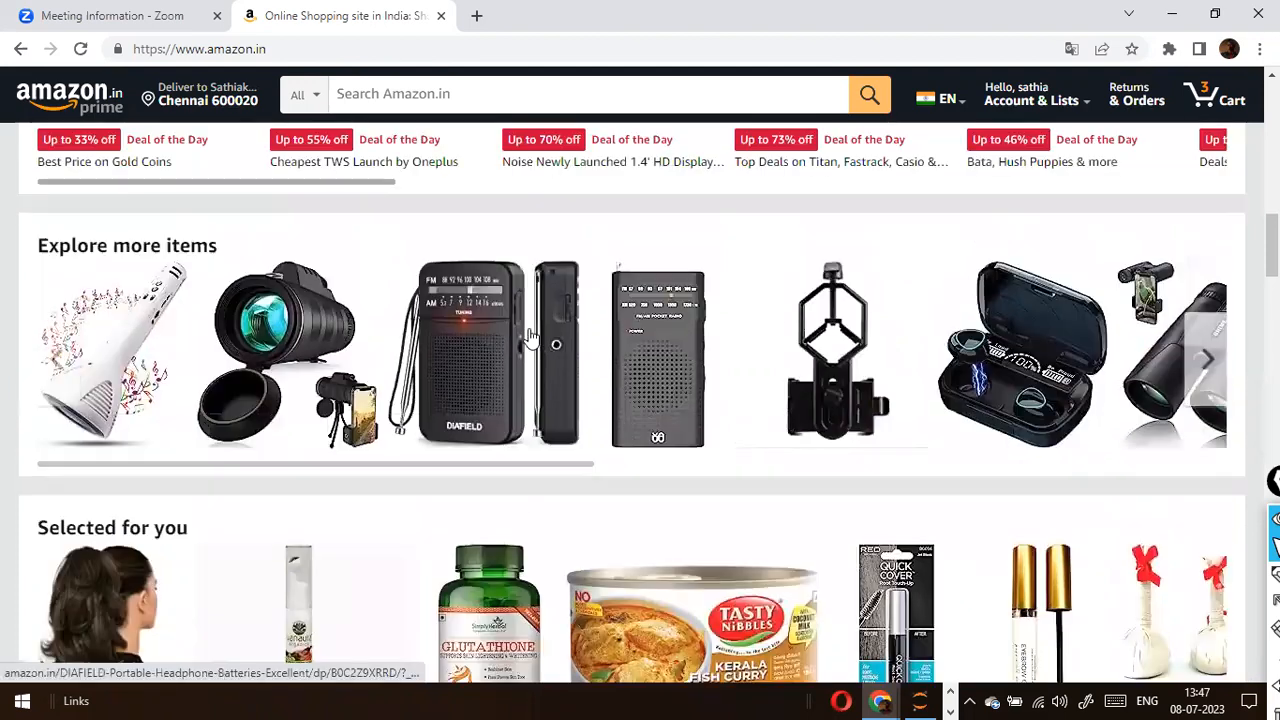
{"action": "scroll", "coordinate": [530, 338], "scroll_direction": "down", "scroll_amount": 5}
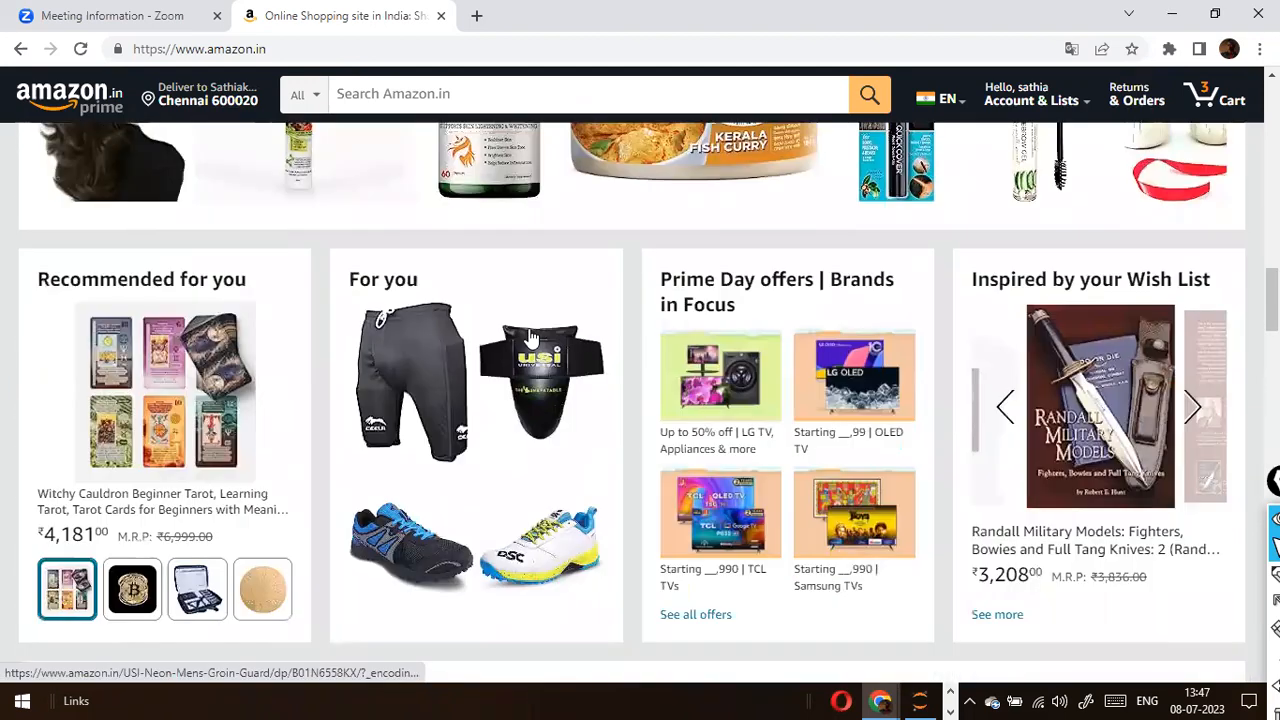
Open the karaoke microphone from the Explore more items section, examine its product details and return to the Amazon home page.
{"action": "scroll", "coordinate": [528, 337], "scroll_direction": "up", "scroll_amount": 3}
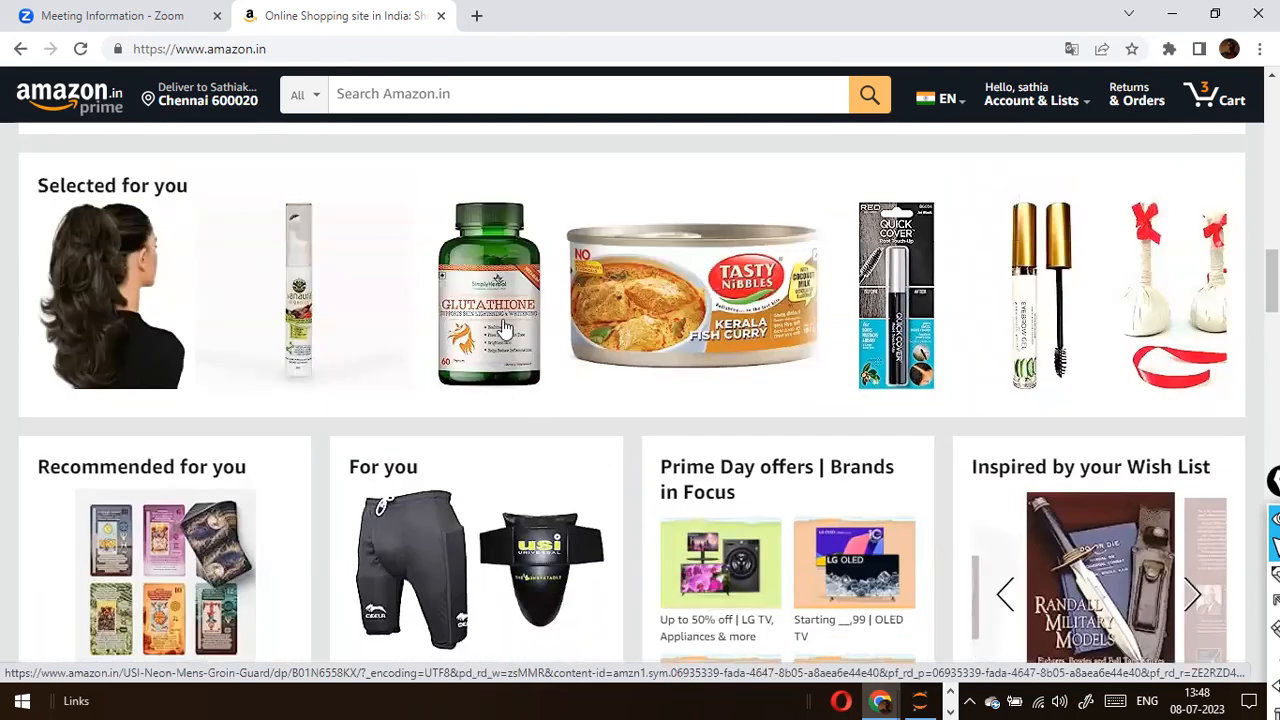
{"action": "scroll", "coordinate": [503, 330], "scroll_direction": "up", "scroll_amount": 4}
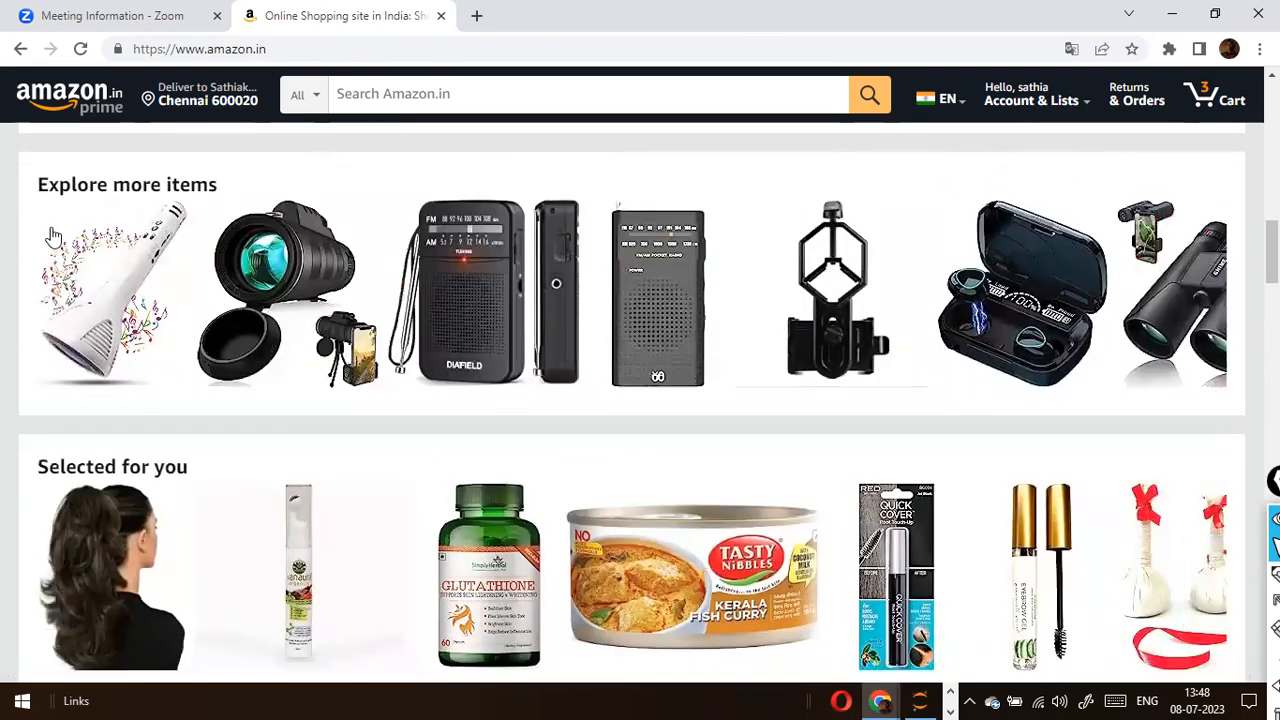
{"action": "left_click", "coordinate": [54, 236]}
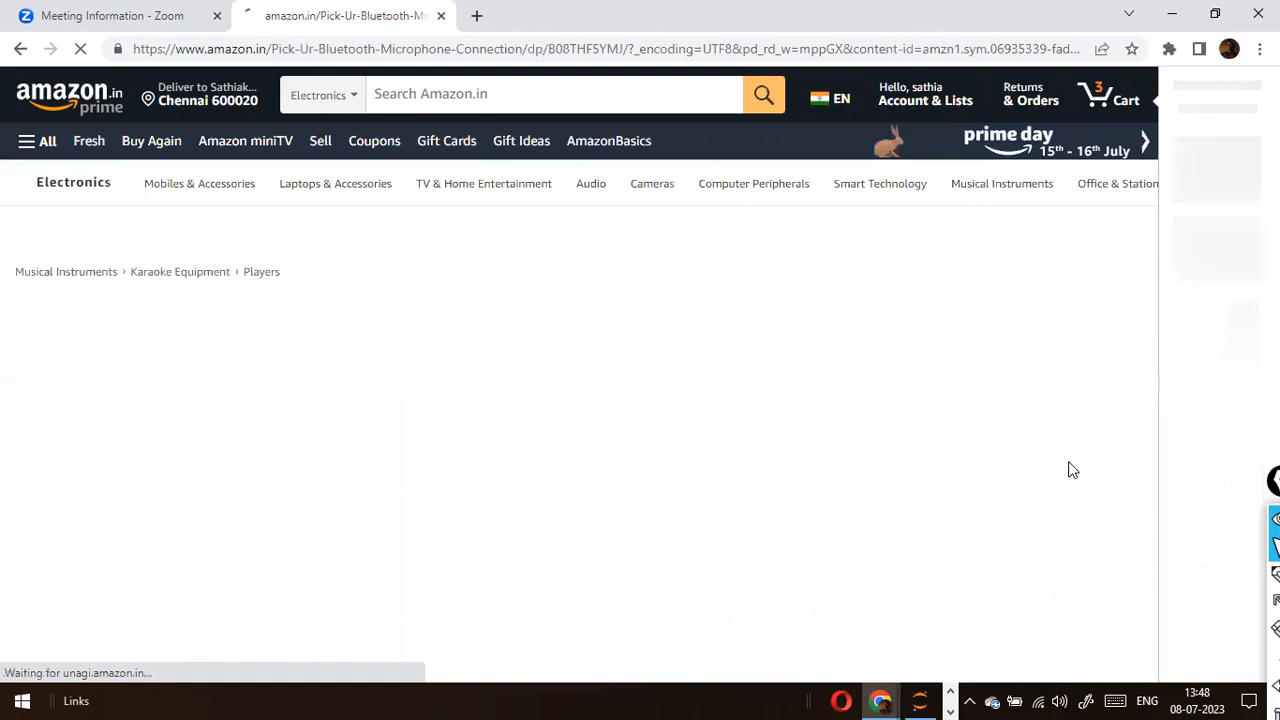
{"action": "scroll", "coordinate": [716, 383], "scroll_direction": "down", "scroll_amount": 1}
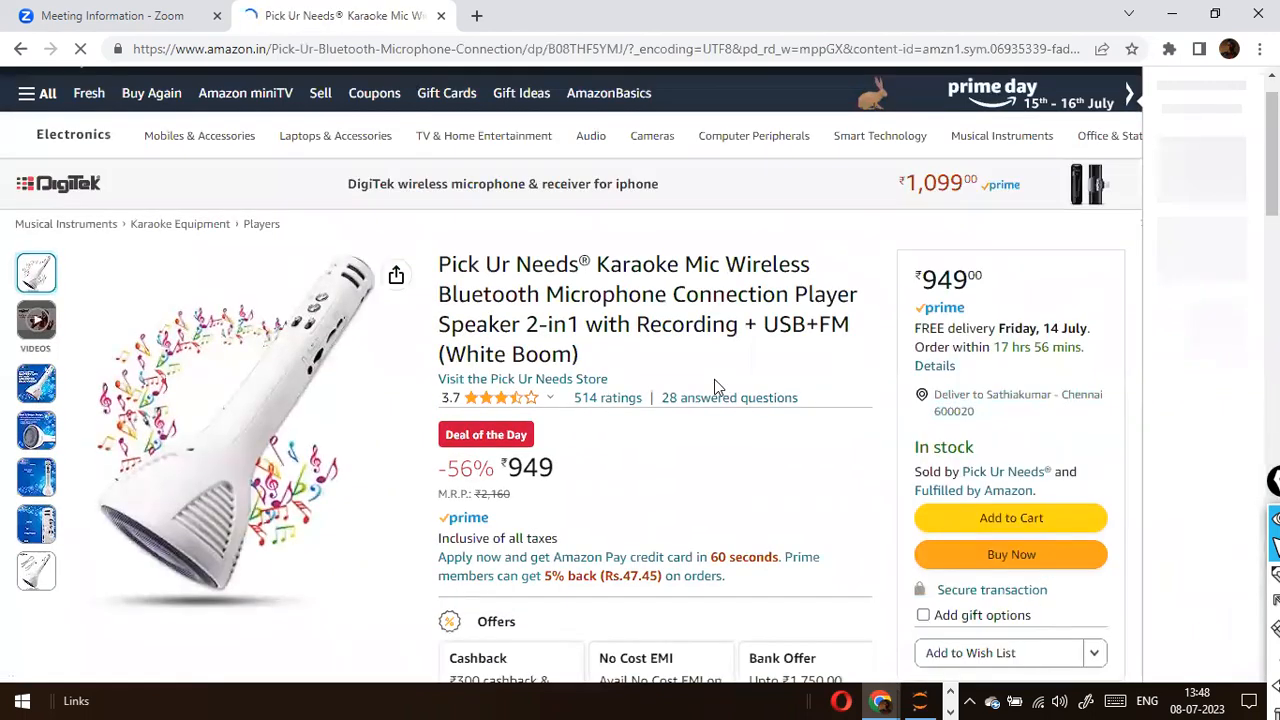
{"action": "scroll", "coordinate": [714, 379], "scroll_direction": "down", "scroll_amount": 8}
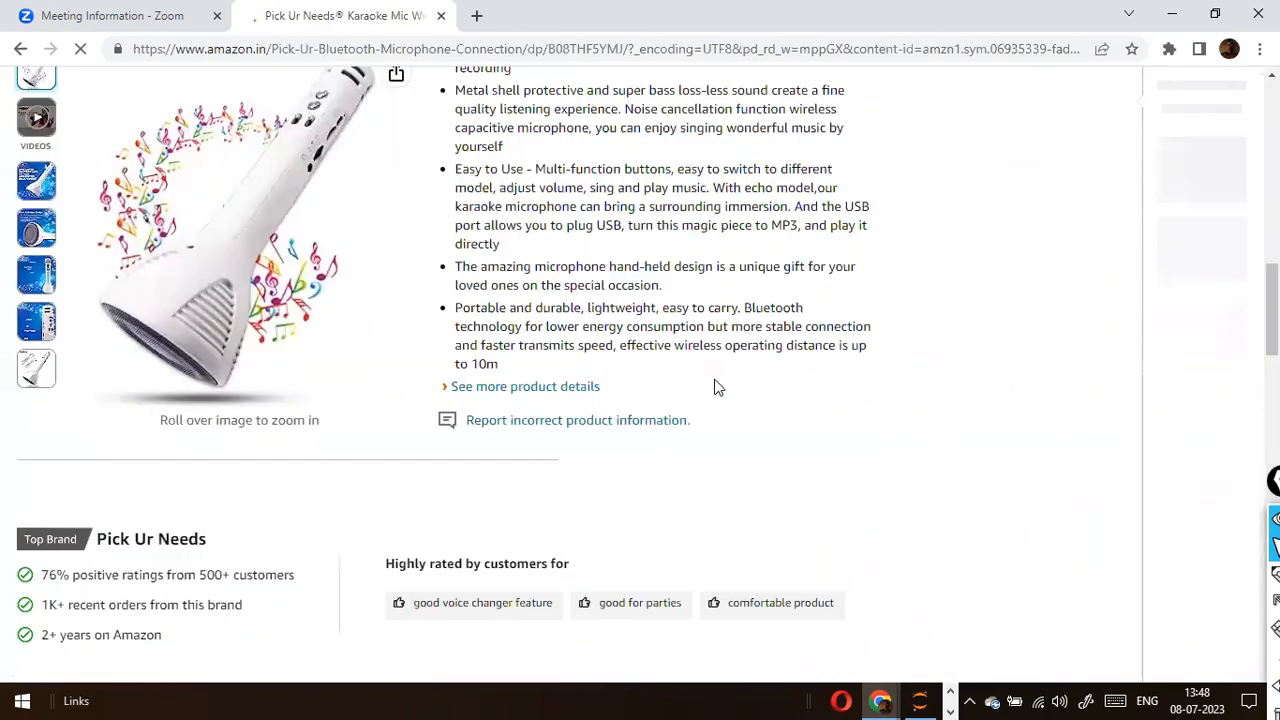
{"action": "left_click", "coordinate": [20, 50]}
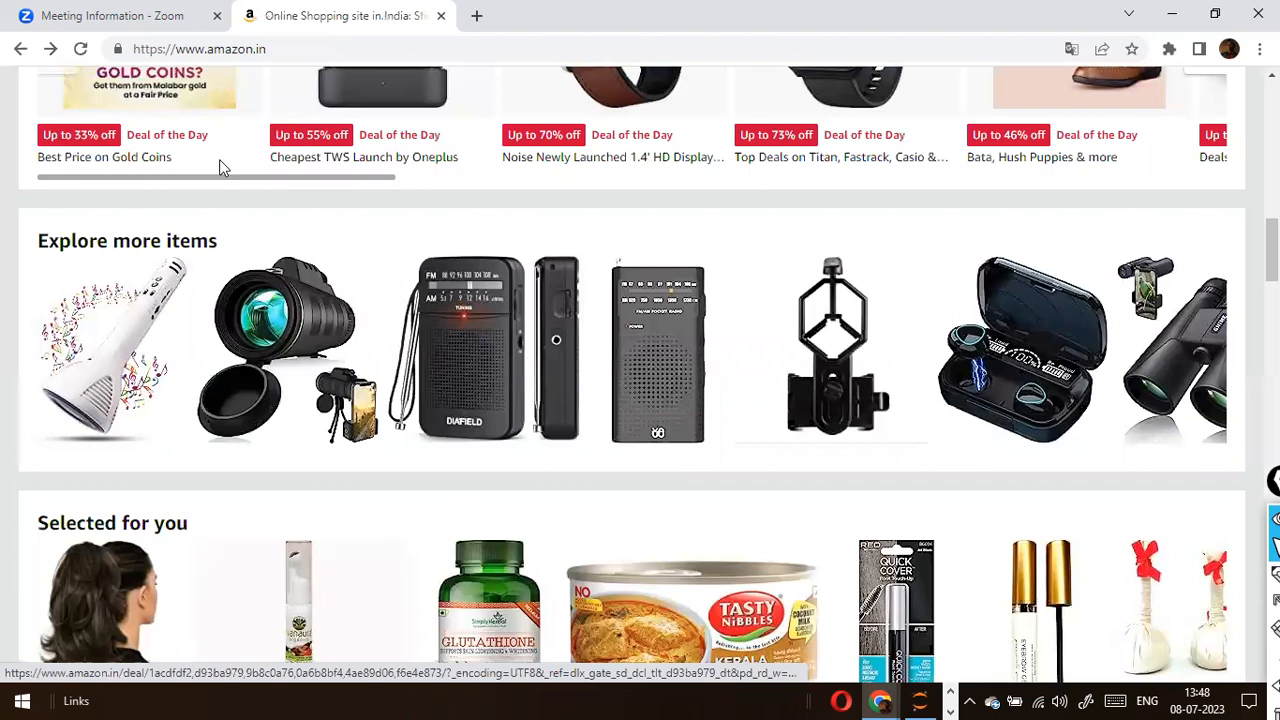
Open the ZALYA ponytail hair extension from the Selected for you section and copy the product page's web address.
{"action": "scroll", "coordinate": [165, 291], "scroll_direction": "down", "scroll_amount": 4}
{"action": "scroll", "coordinate": [283, 370], "scroll_direction": "up", "scroll_amount": 2}
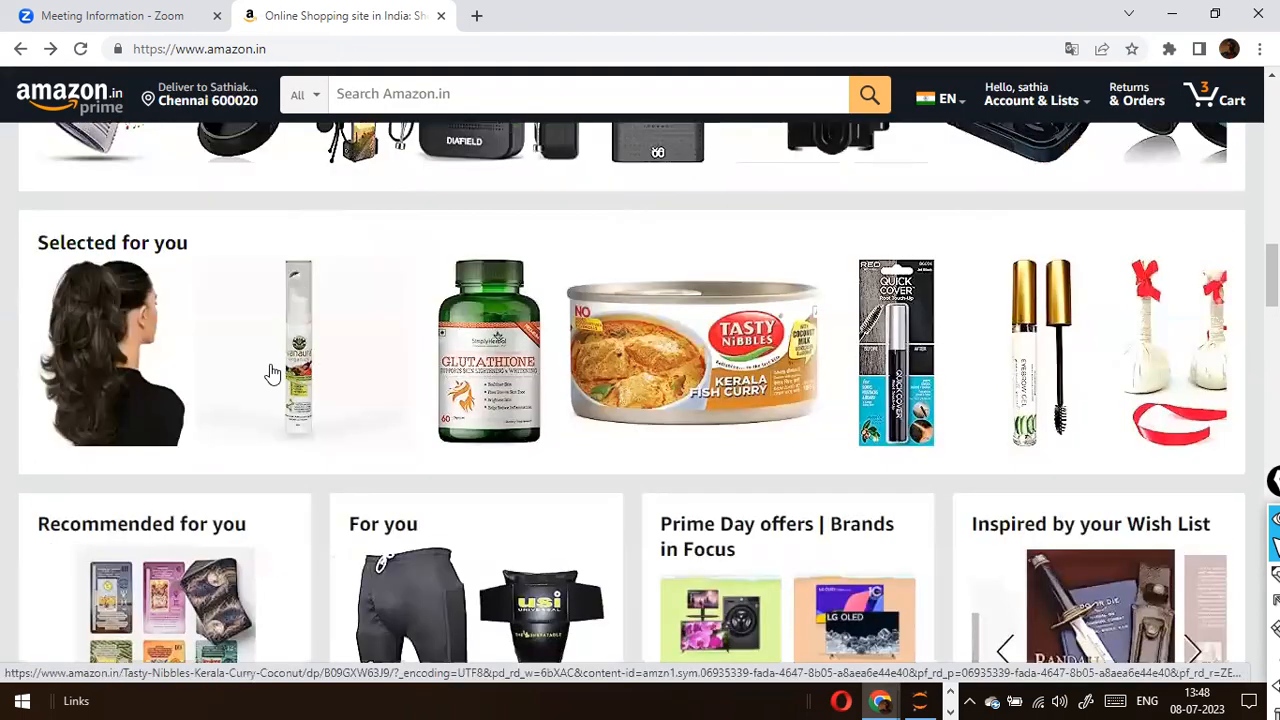
{"action": "mouse_move", "coordinate": [165, 241]}
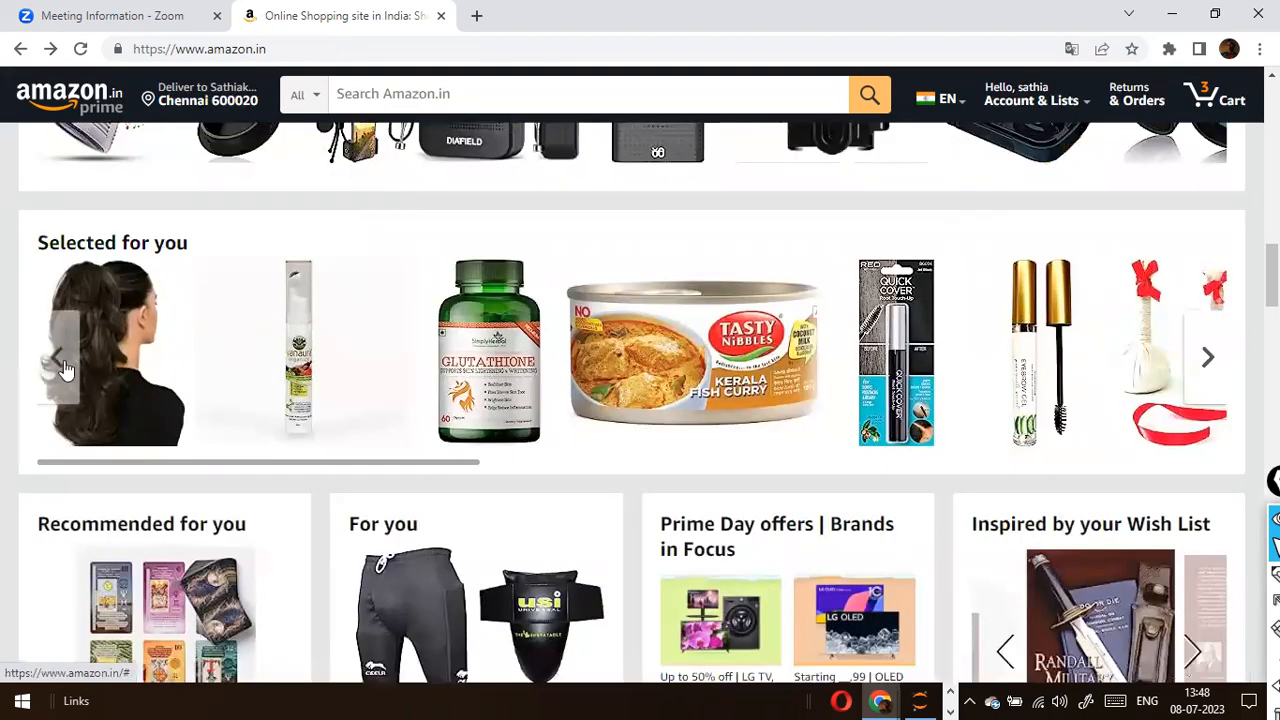
{"action": "left_click", "coordinate": [90, 345]}
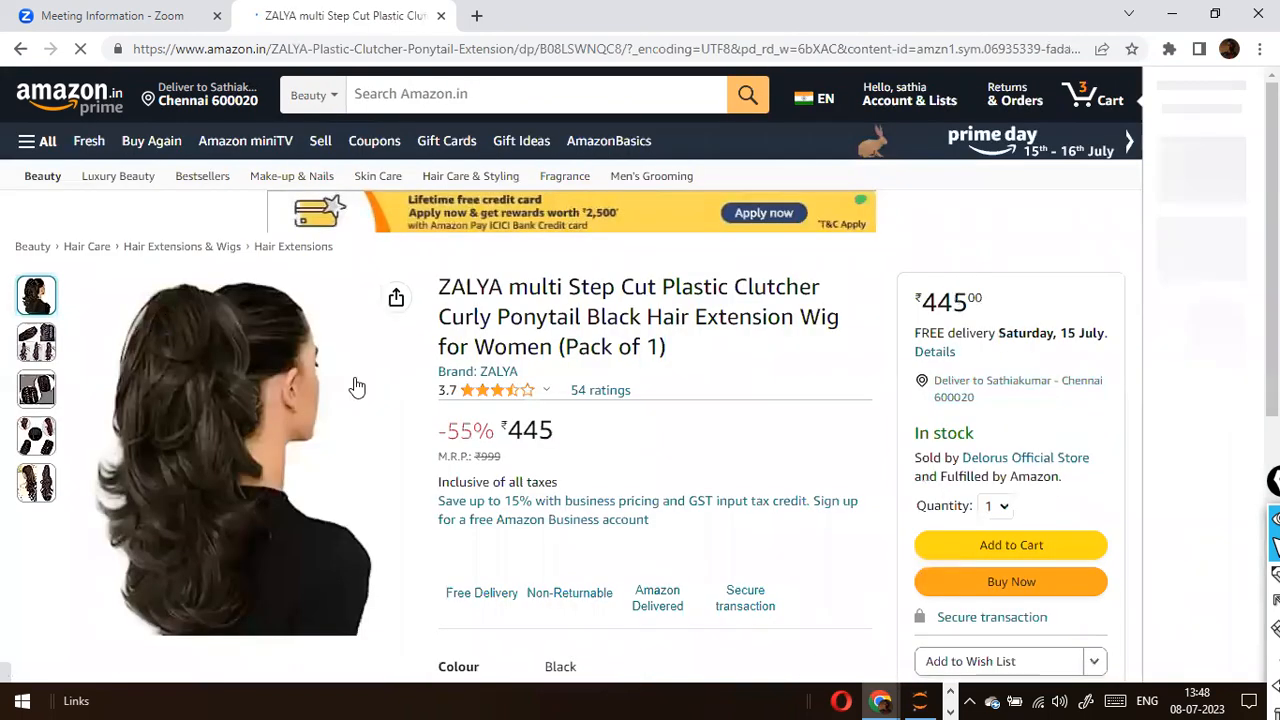
{"action": "left_click", "coordinate": [292, 57]}
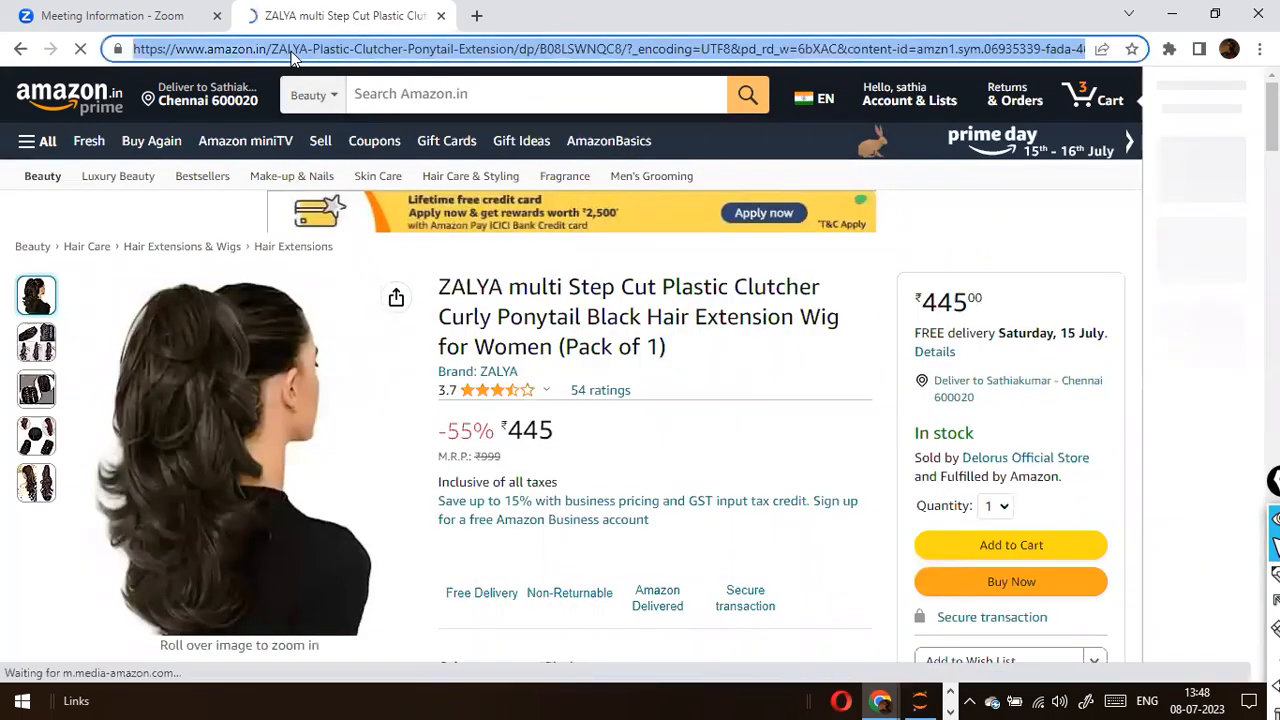
{"action": "right_click", "coordinate": [292, 57]}
{"action": "left_click", "coordinate": [340, 184]}
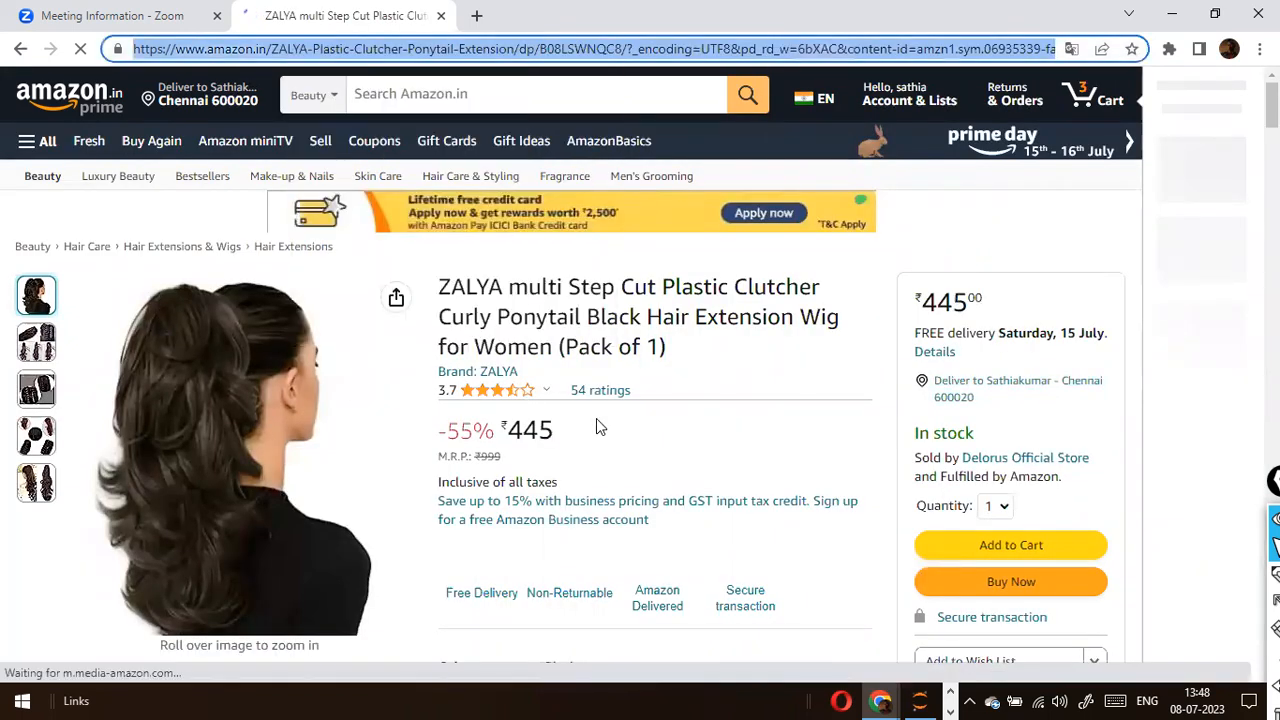
Switch to Power BI Desktop and enter the copied Amazon product page address as the URL of a new Web data source.
{"action": "key", "text": "alt+Tab"}
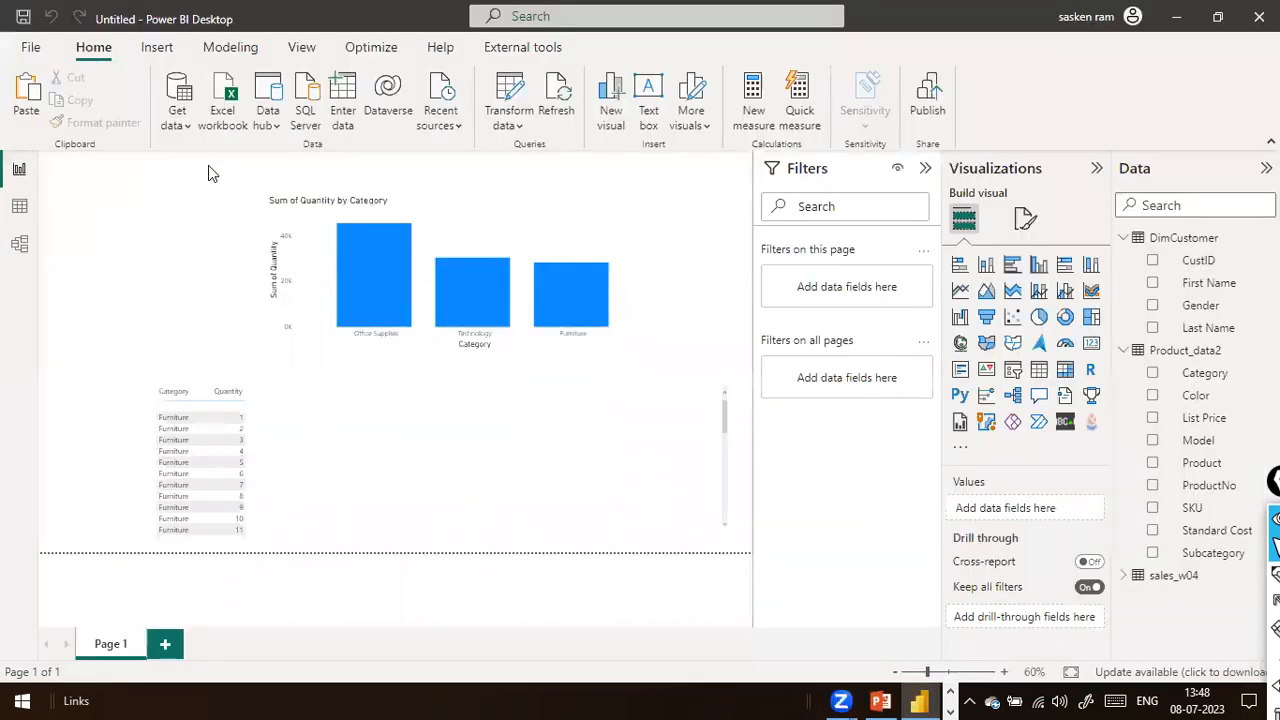
{"action": "left_click", "coordinate": [182, 127]}
{"action": "left_click", "coordinate": [217, 396]}
{"action": "key", "text": "ctrl+v"}
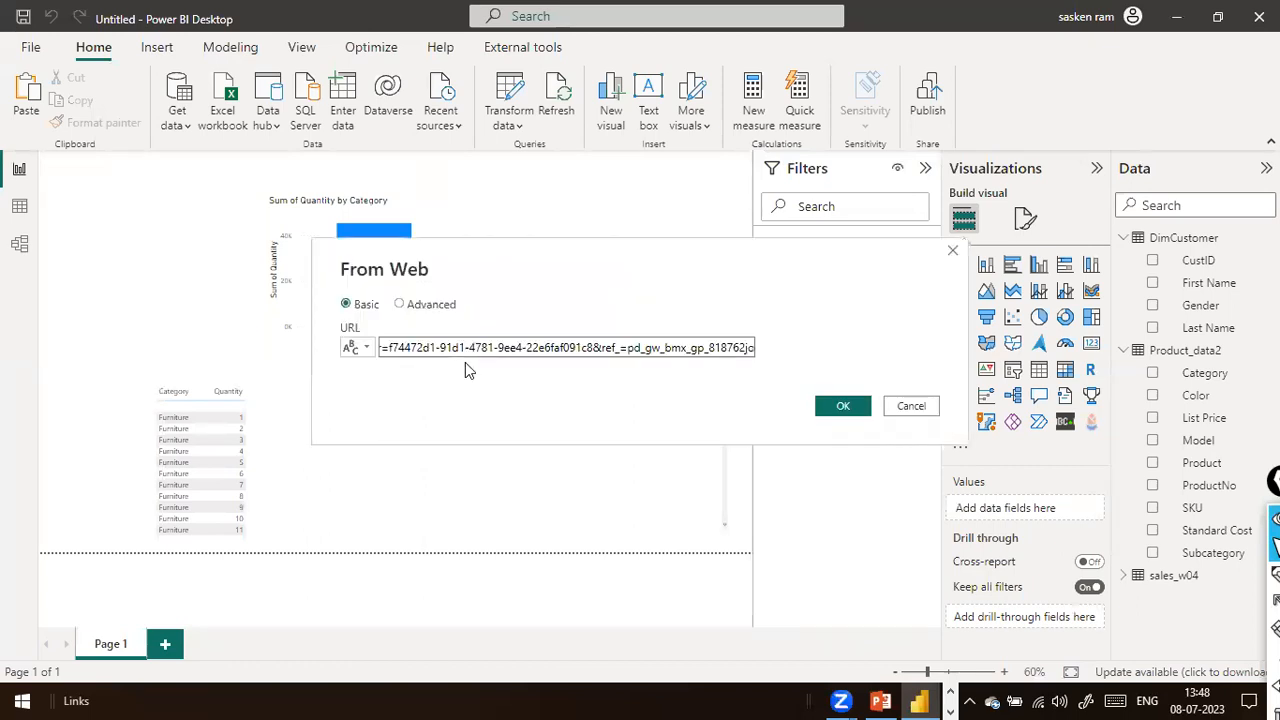
{"action": "left_click", "coordinate": [540, 347]}
{"action": "key", "text": "ctrl+a"}
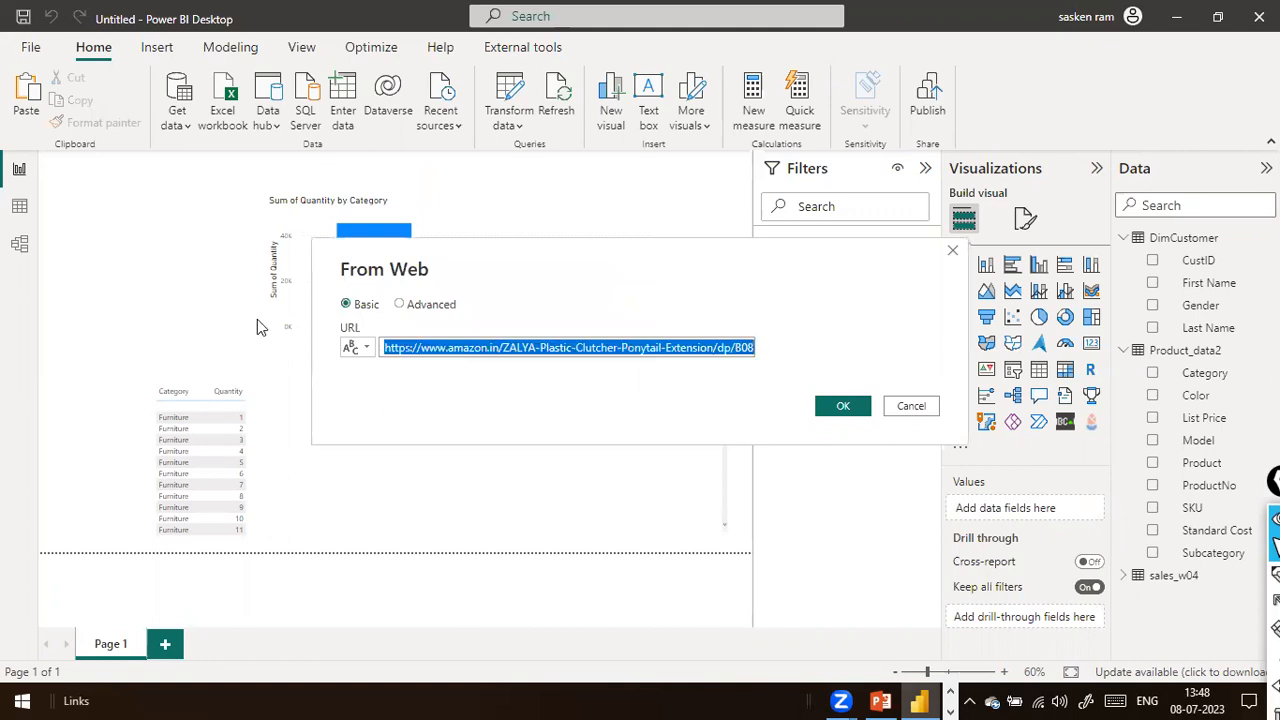
{"action": "left_click", "coordinate": [514, 351]}
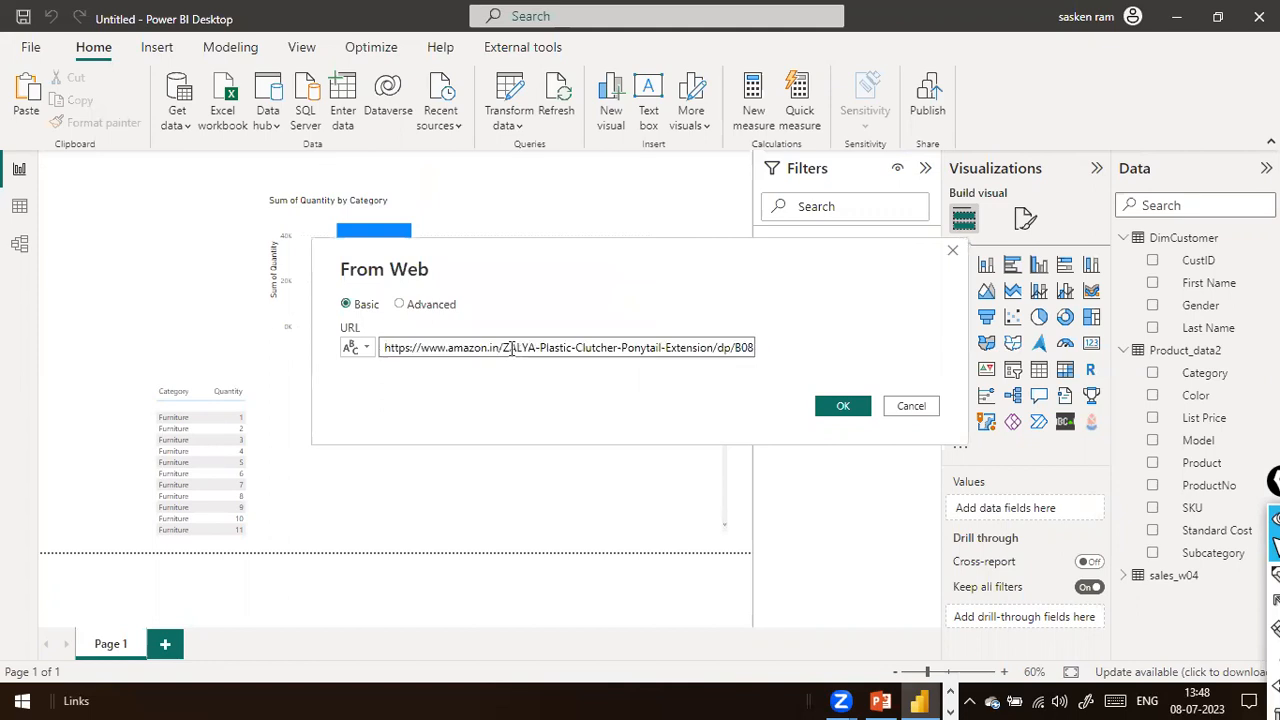
View the Advanced URL options, return to Basic and try to connect to the Amazon product page.
{"action": "left_click", "coordinate": [414, 309]}
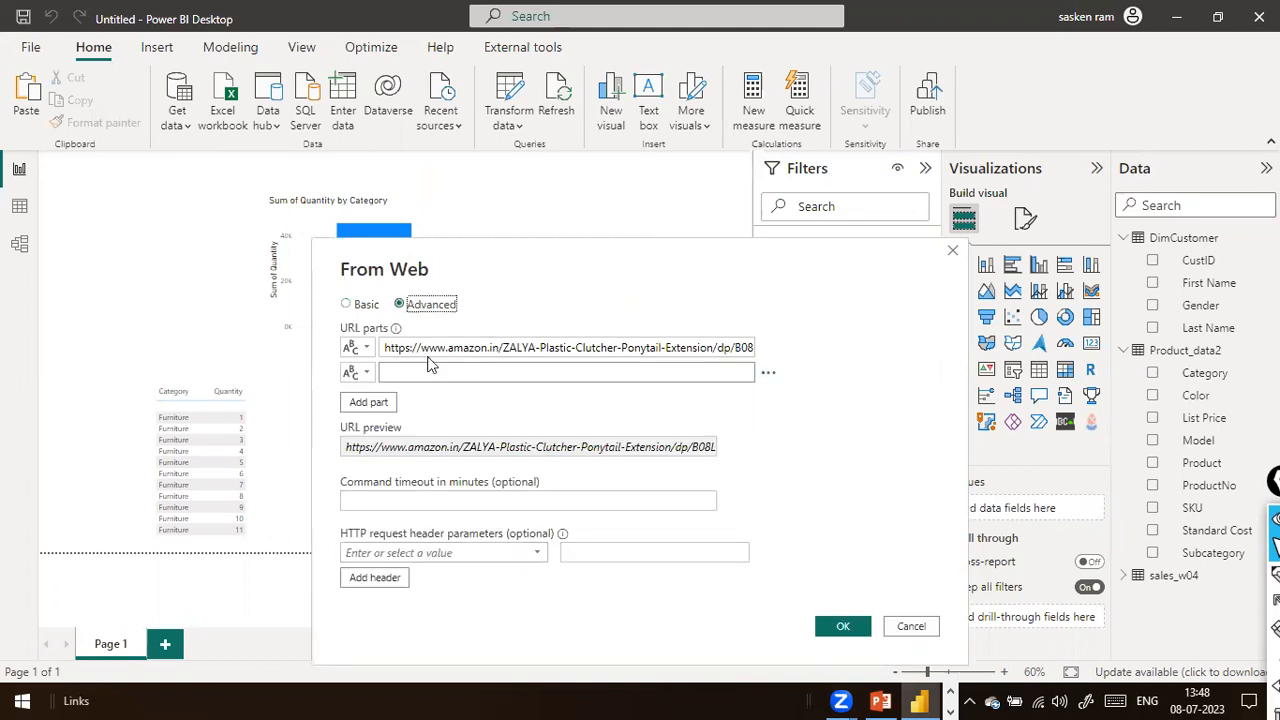
{"action": "left_click", "coordinate": [347, 305]}
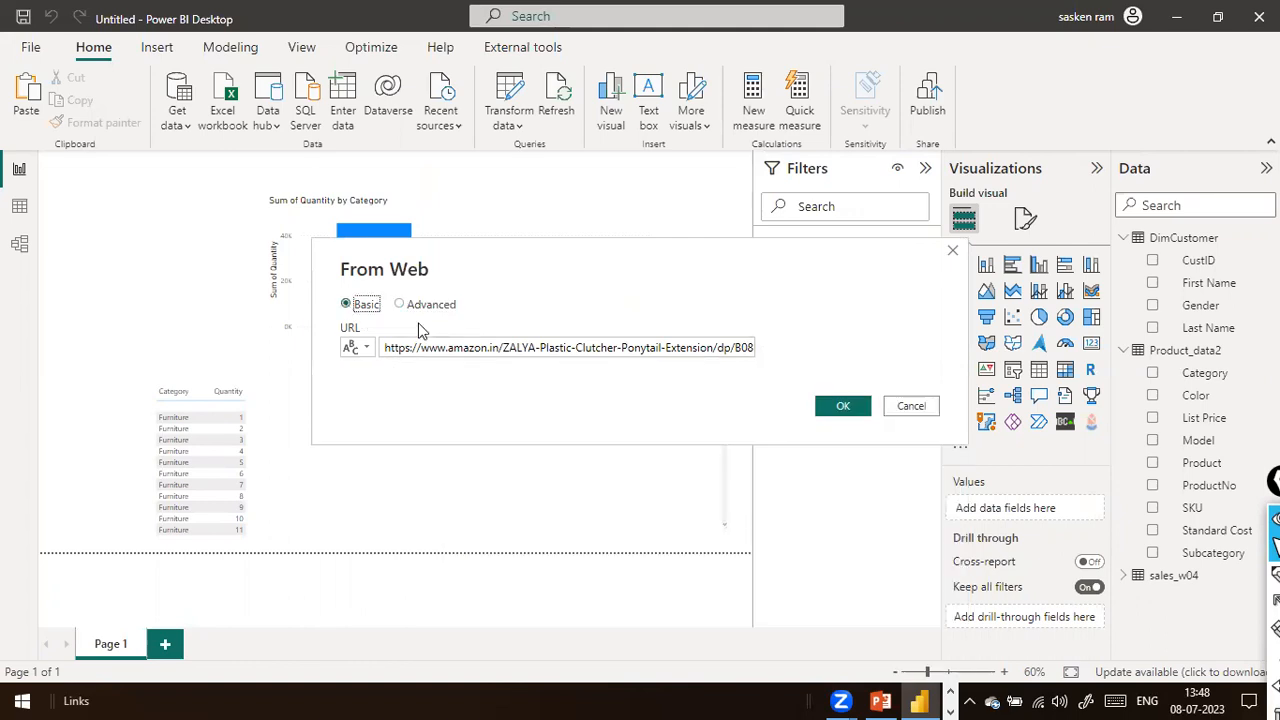
{"action": "left_click", "coordinate": [832, 410]}
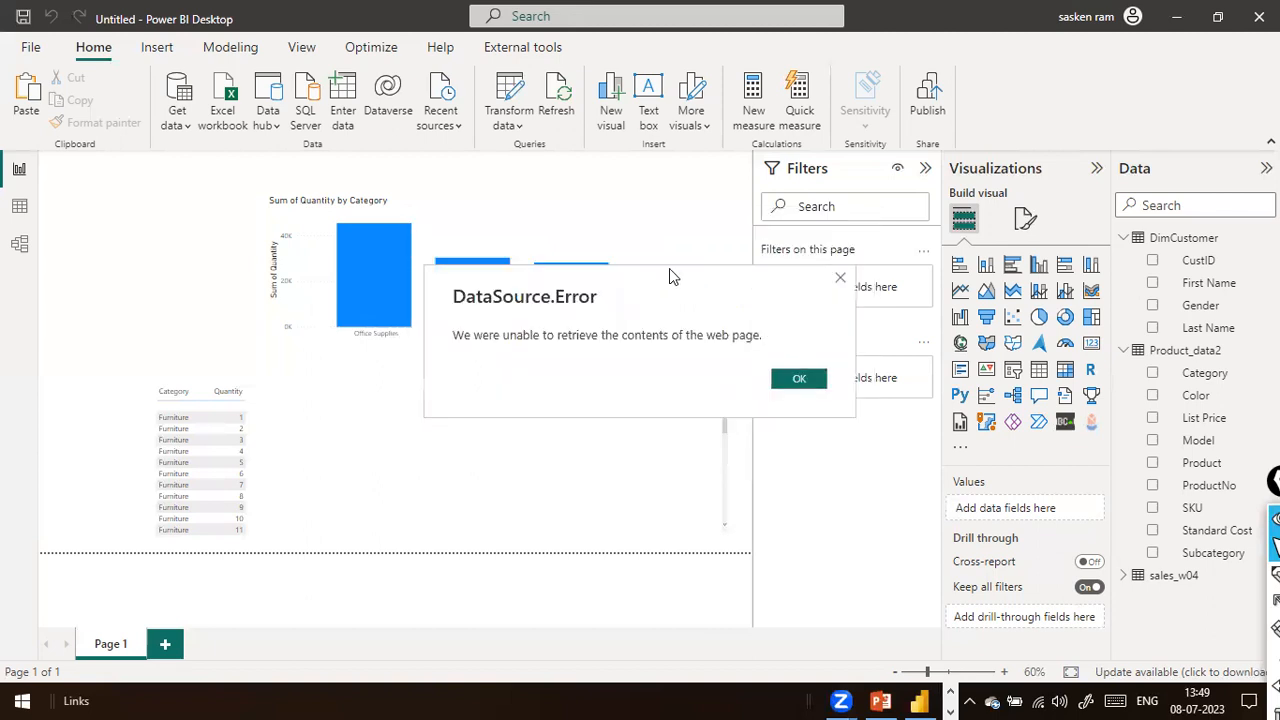
{"action": "left_click", "coordinate": [800, 378]}
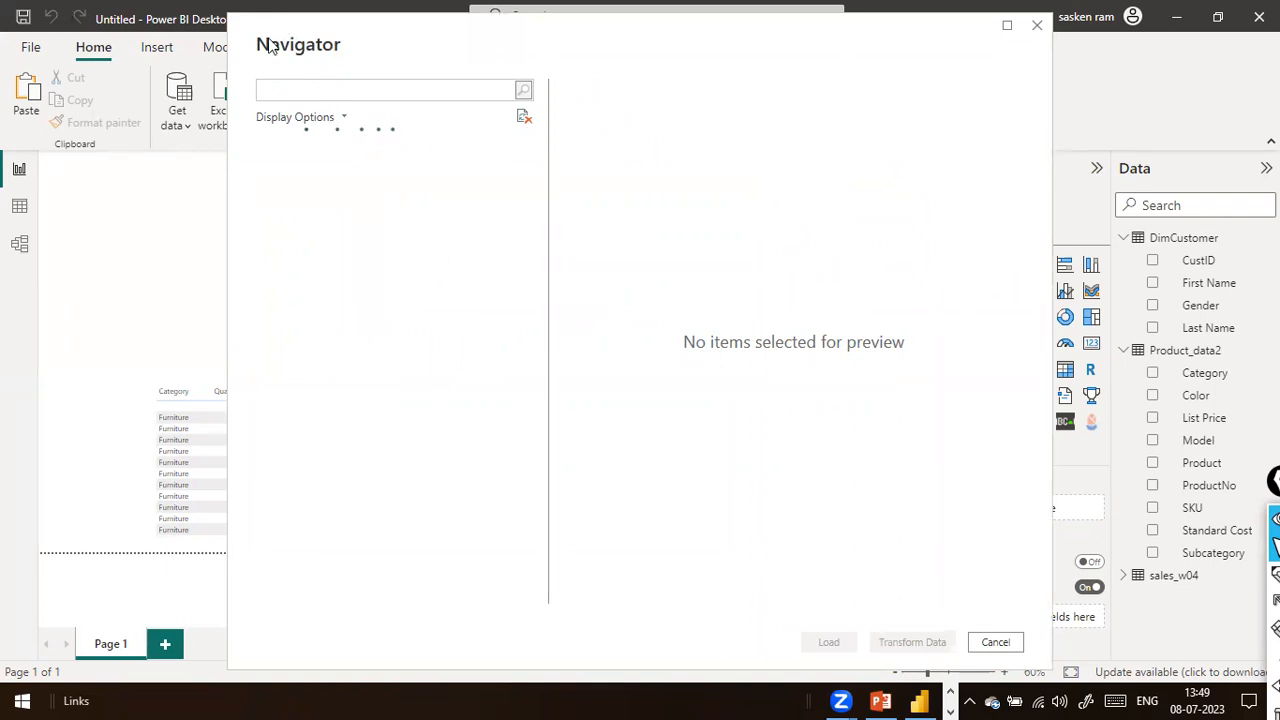
{"action": "left_click_drag", "start_coordinate": [270, 47], "coordinate": [182, 41]}
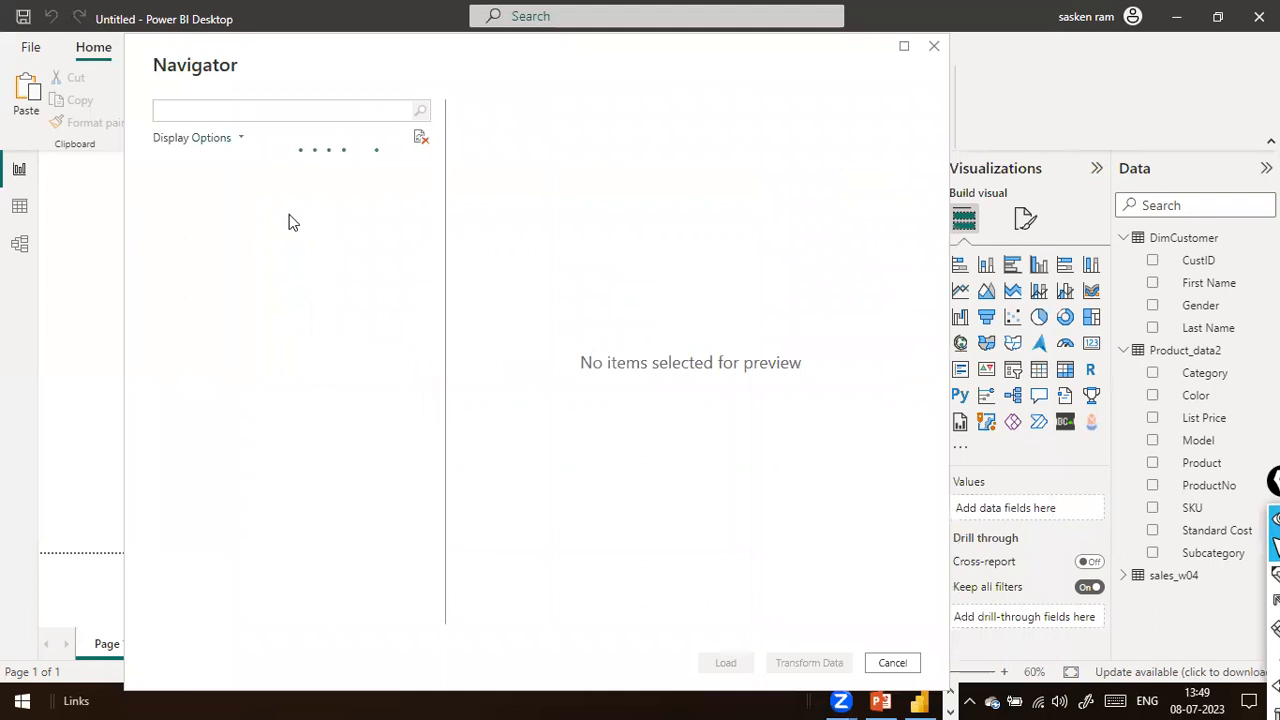
Switch to Chrome, go back to the Amazon home page and look over its Prime Day offers section.
{"action": "key", "text": "alt+Tab"}
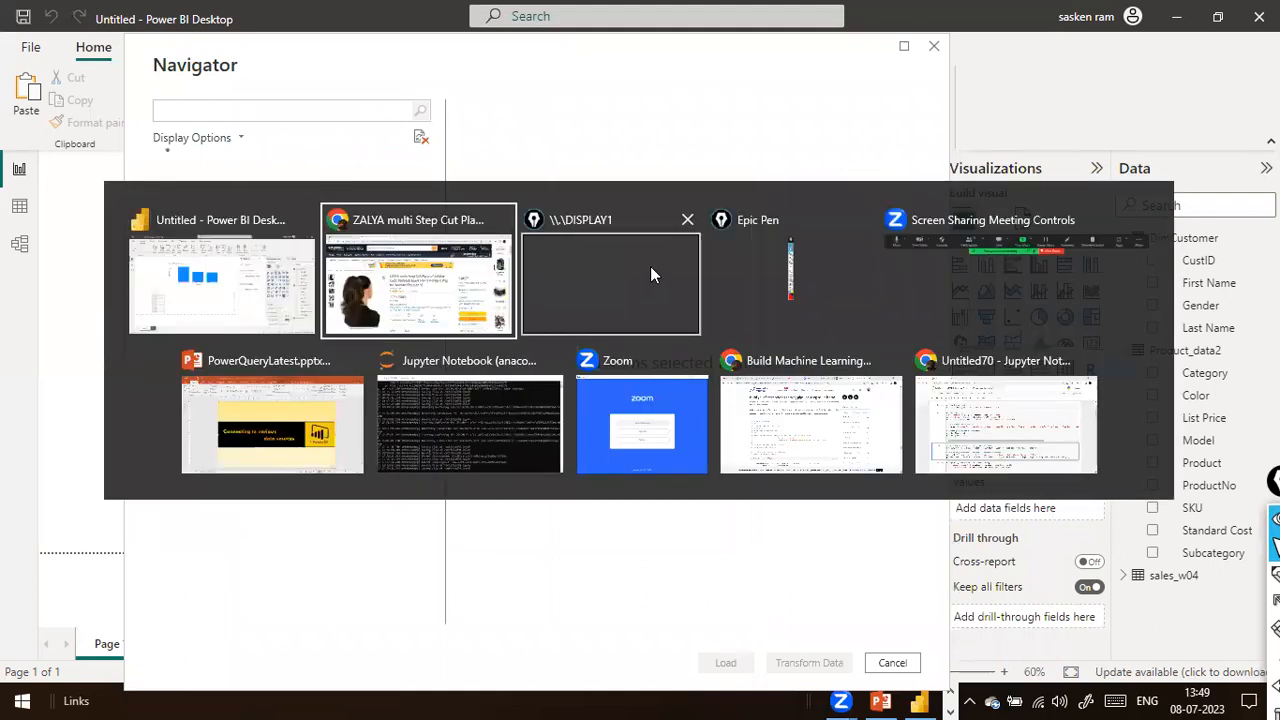
{"action": "left_click", "coordinate": [20, 49]}
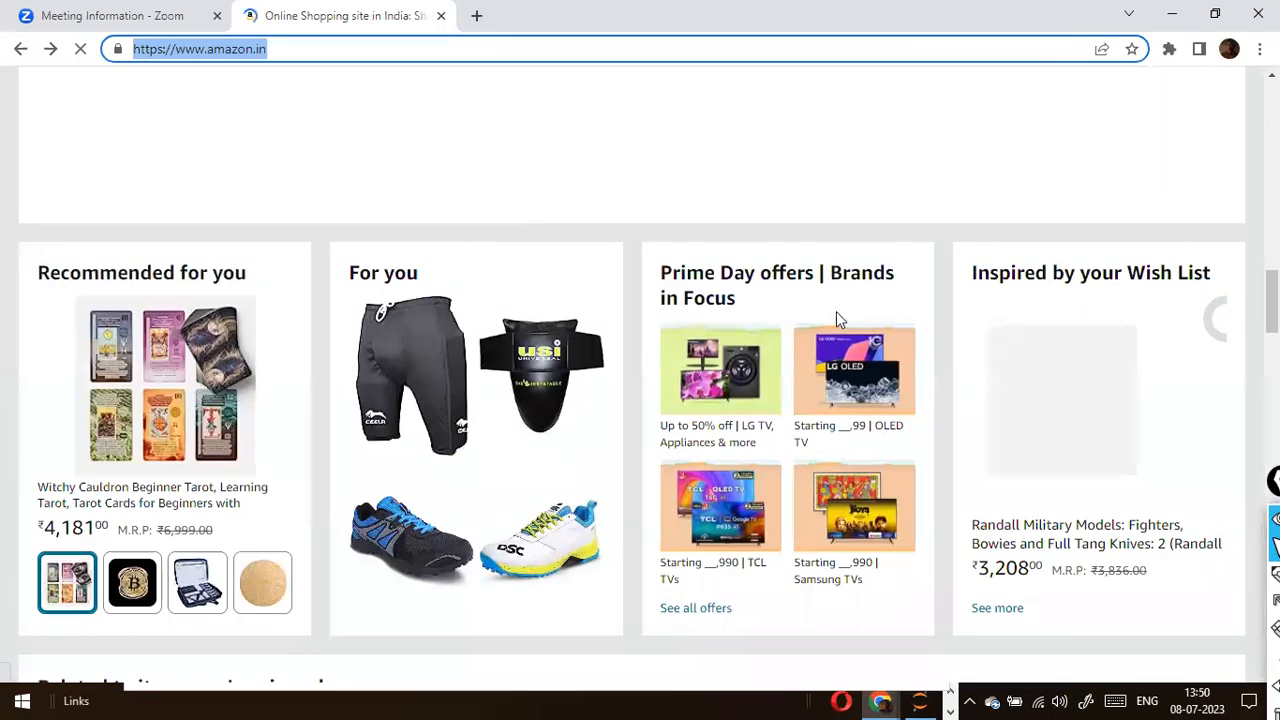
{"action": "left_click", "coordinate": [706, 293]}
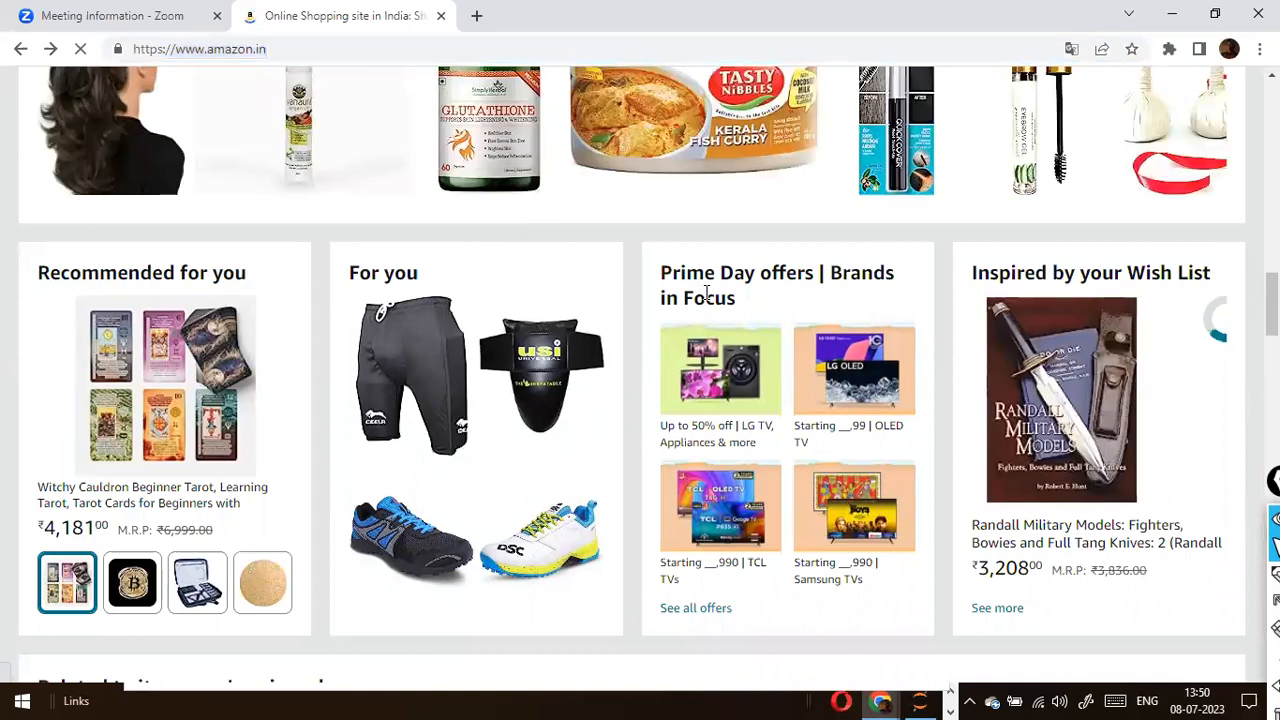
{"action": "double_click", "coordinate": [758, 272]}
{"action": "scroll", "coordinate": [786, 303], "scroll_direction": "down", "scroll_amount": 1}
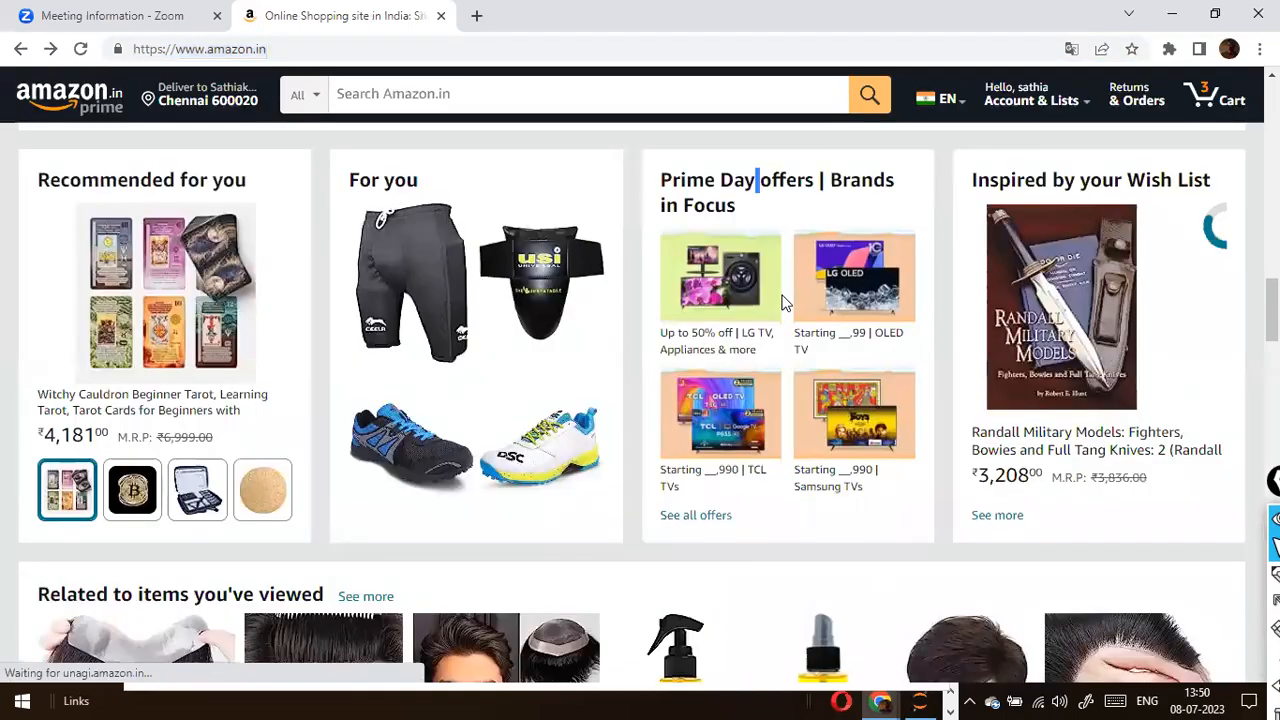
{"action": "left_click", "coordinate": [756, 218]}
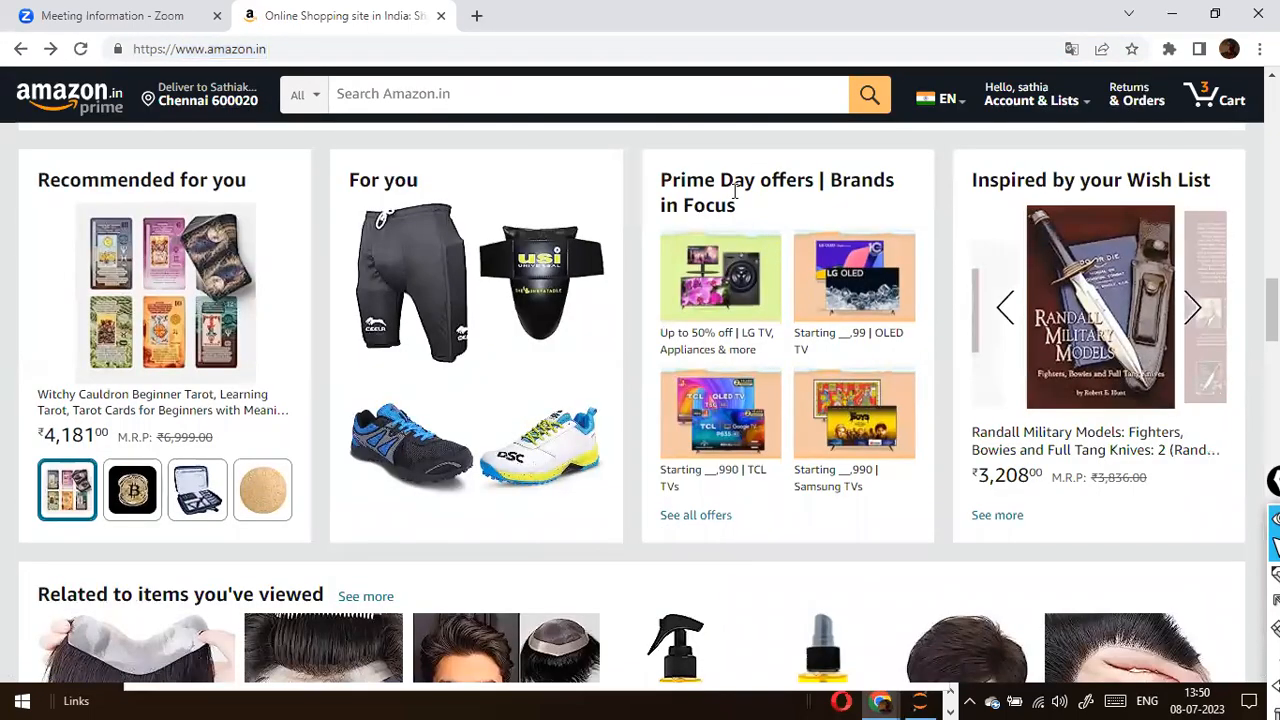
{"action": "double_click", "coordinate": [737, 185]}
{"action": "scroll", "coordinate": [529, 185], "scroll_direction": "up", "scroll_amount": 15}
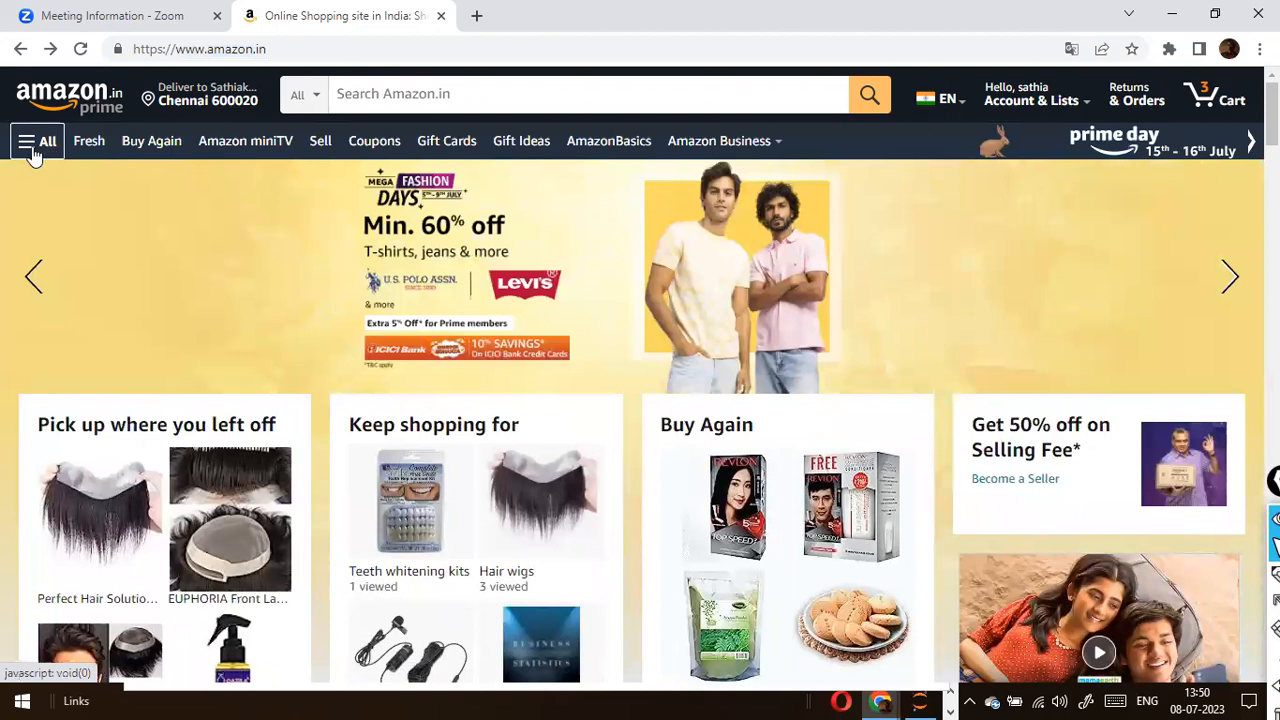
Open Amazon's Best Sellers page from the full site navigation and copy its web address.
{"action": "left_click", "coordinate": [26, 148]}
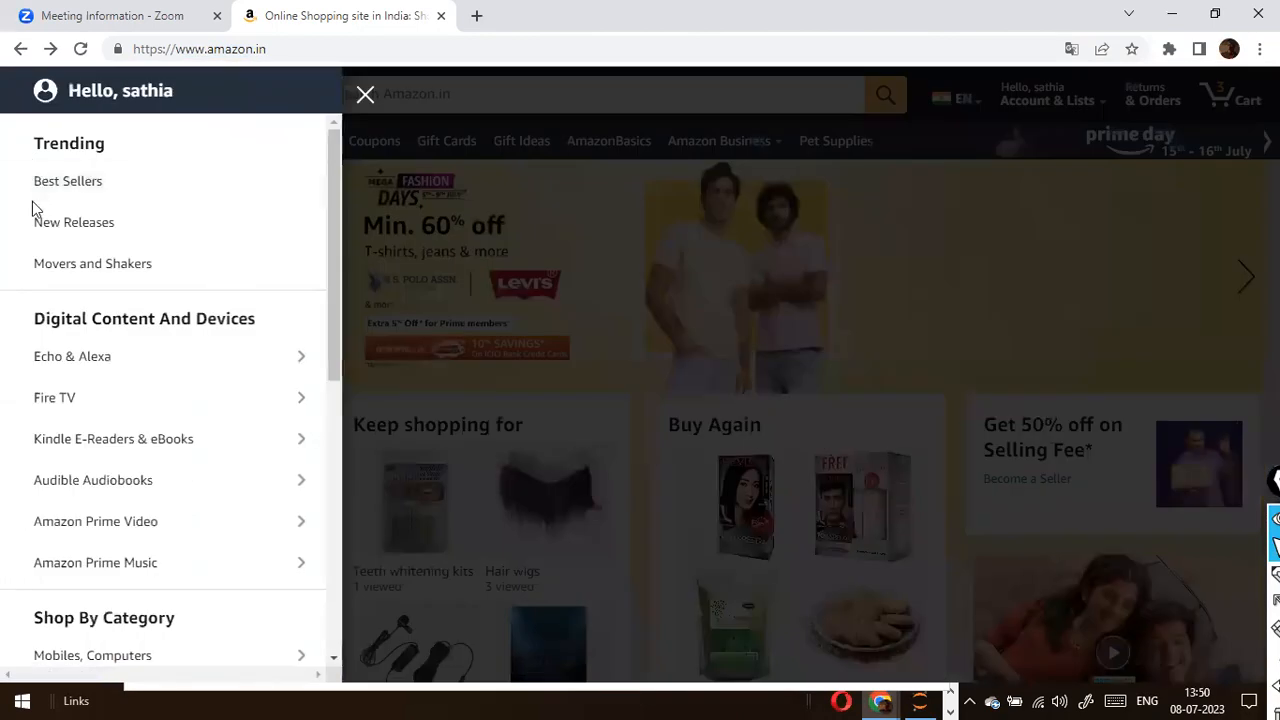
{"action": "left_click", "coordinate": [67, 185]}
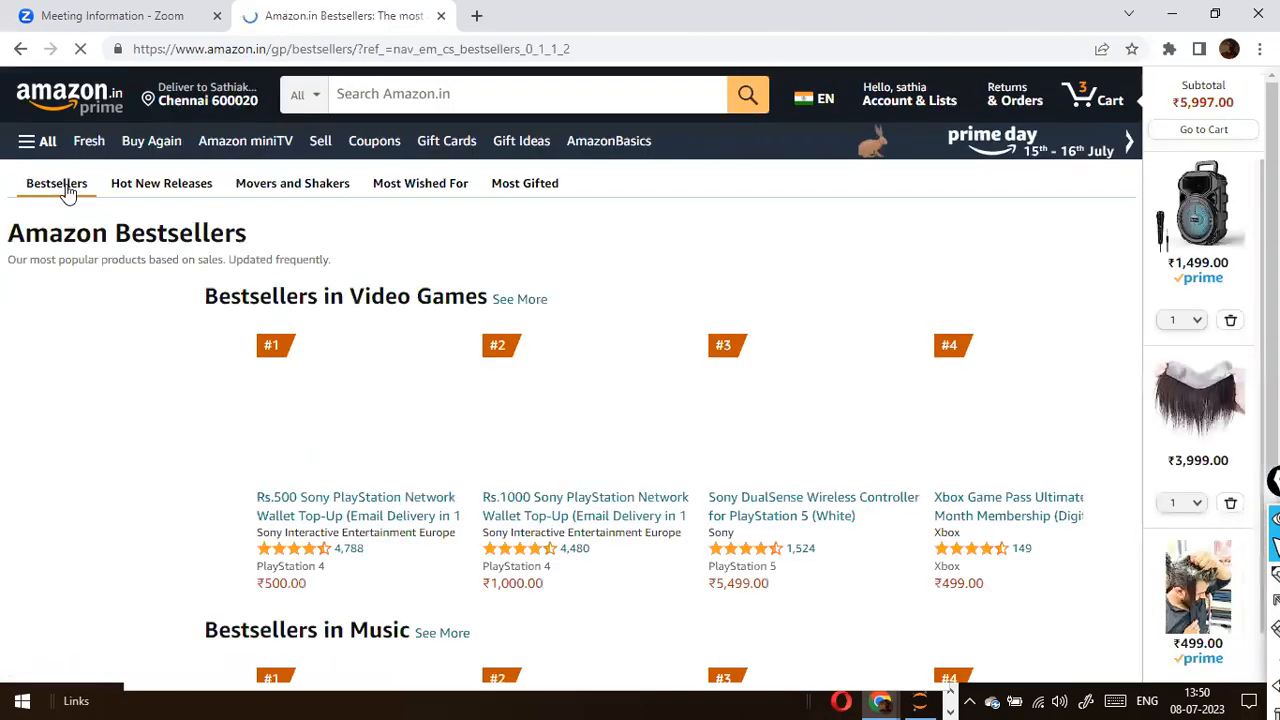
{"action": "left_click", "coordinate": [248, 50]}
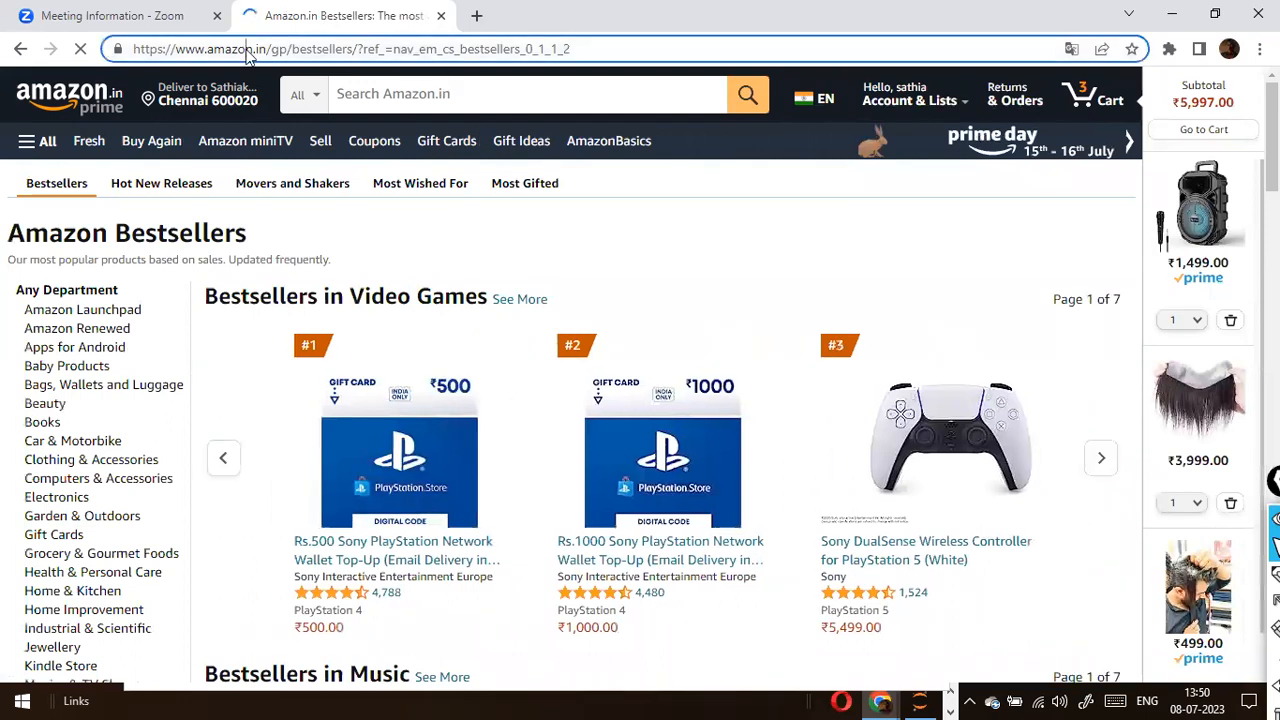
{"action": "right_click", "coordinate": [247, 54]}
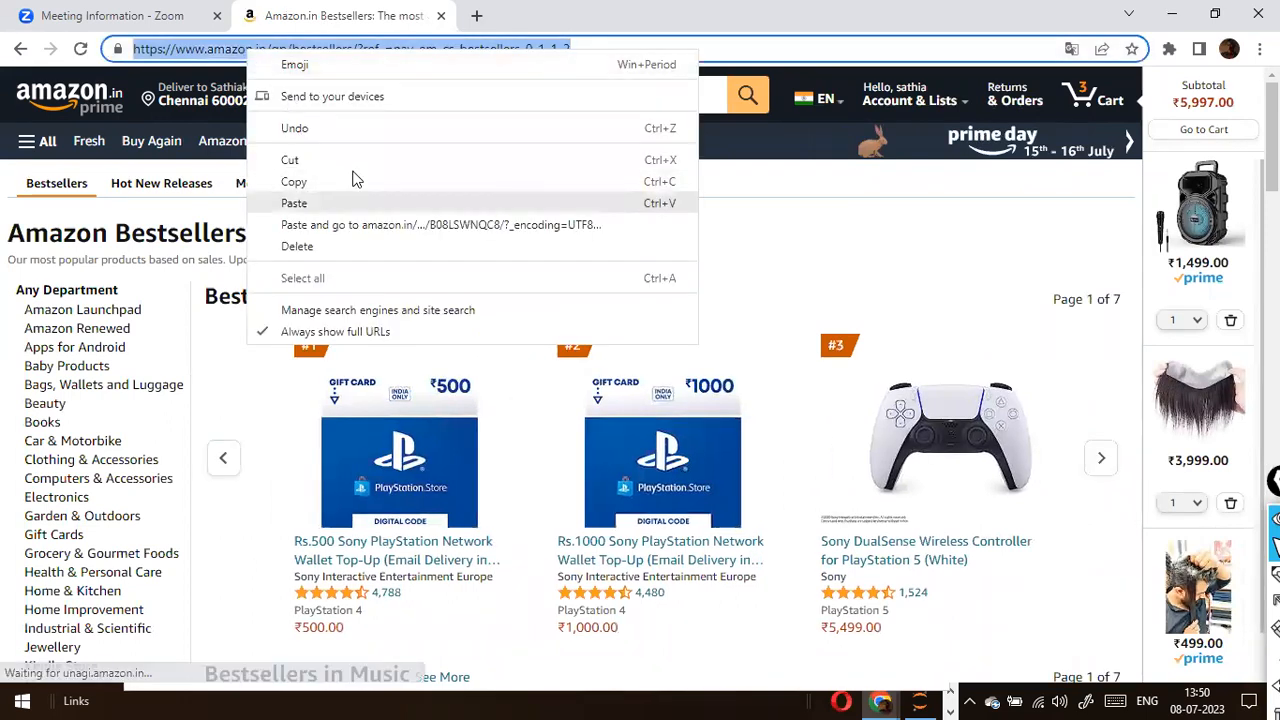
{"action": "left_click", "coordinate": [293, 181]}
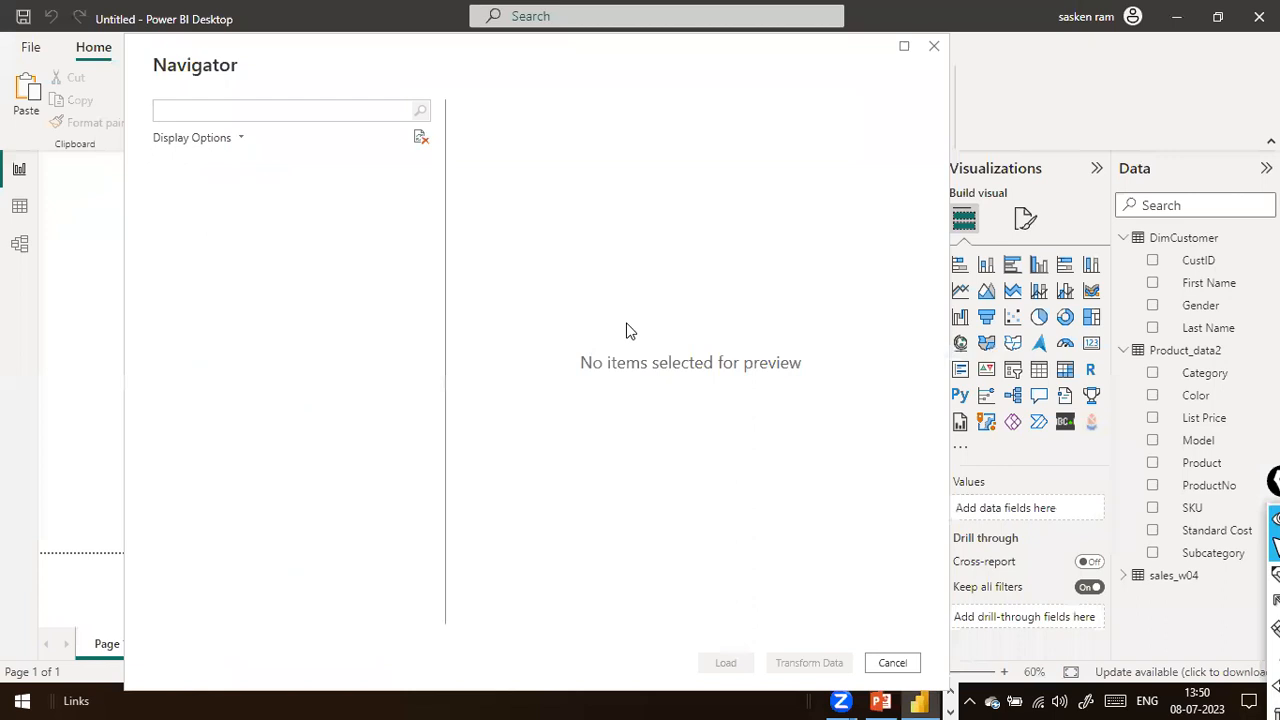
{"action": "left_click", "coordinate": [893, 663]}
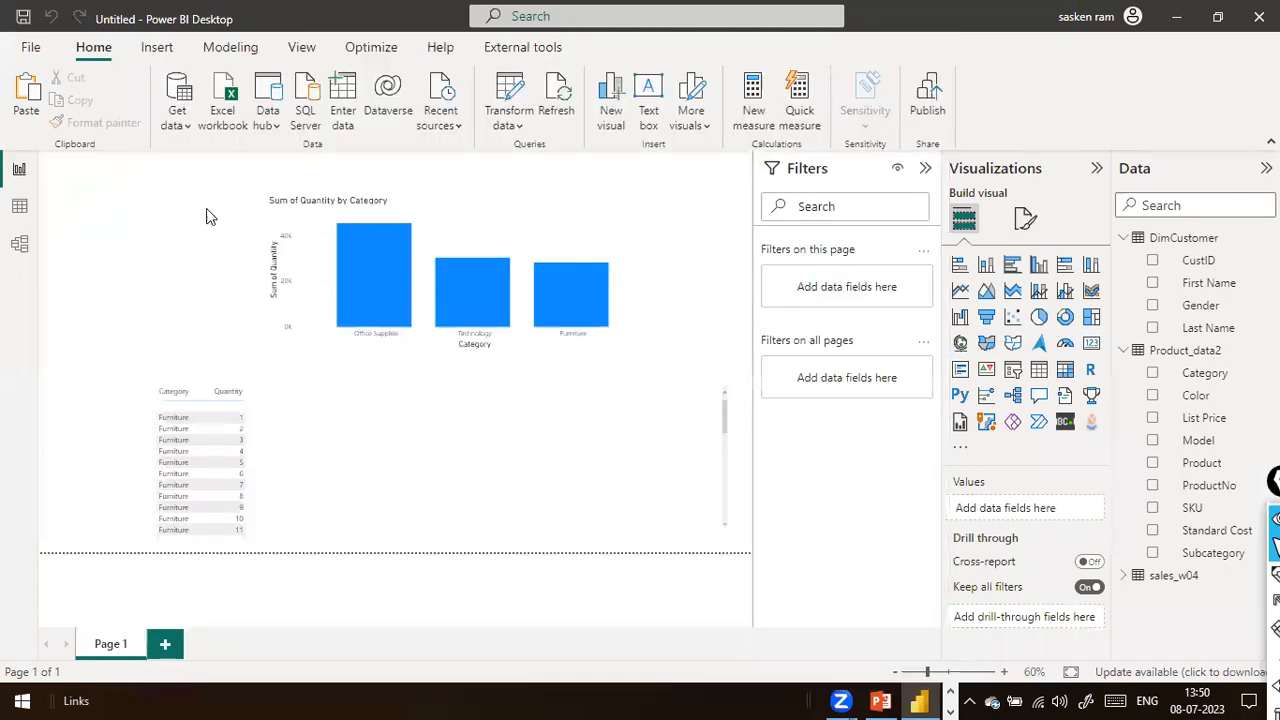
{"action": "left_click", "coordinate": [180, 124]}
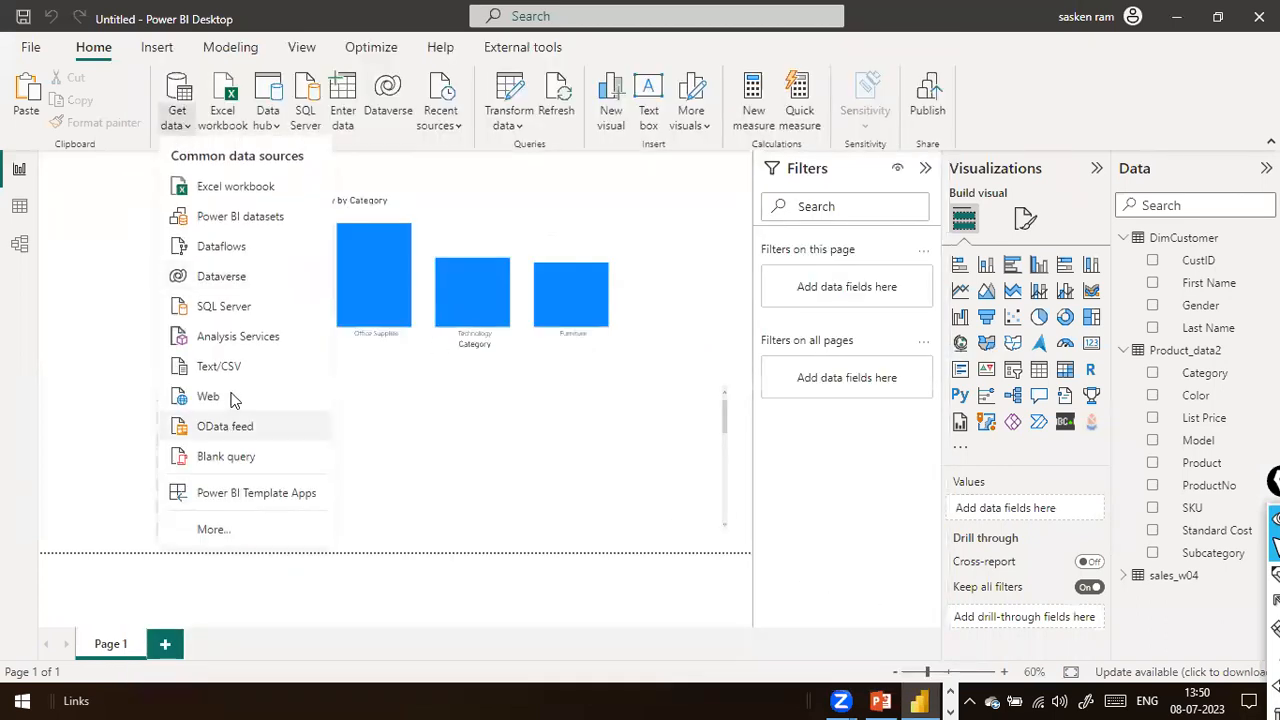
{"action": "left_click", "coordinate": [233, 396]}
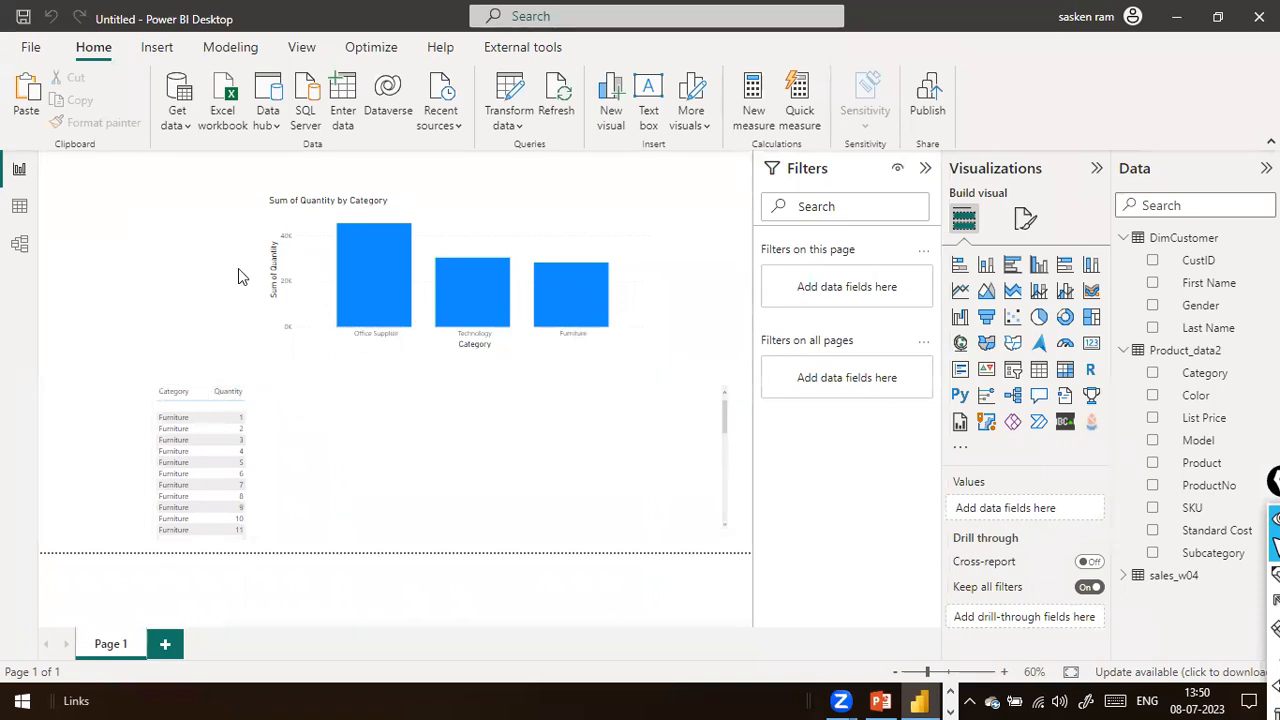
{"action": "key", "text": "ctrl+v"}
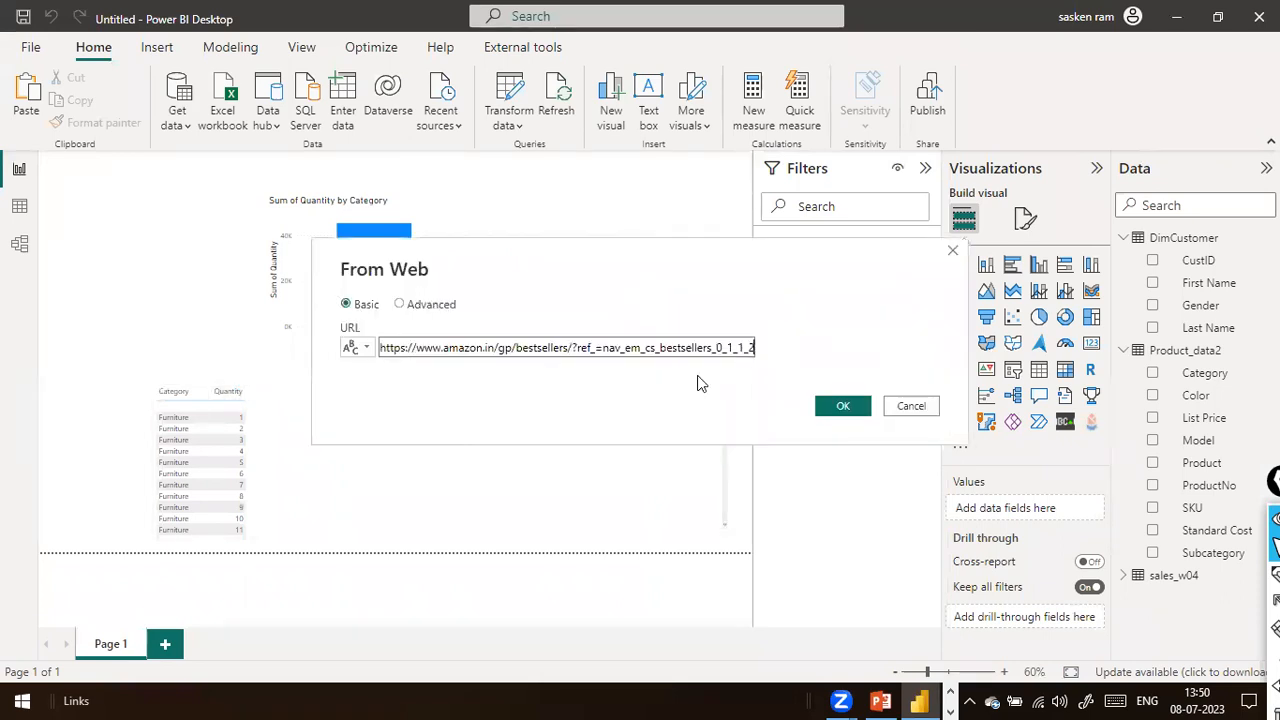
{"action": "left_click", "coordinate": [840, 406]}
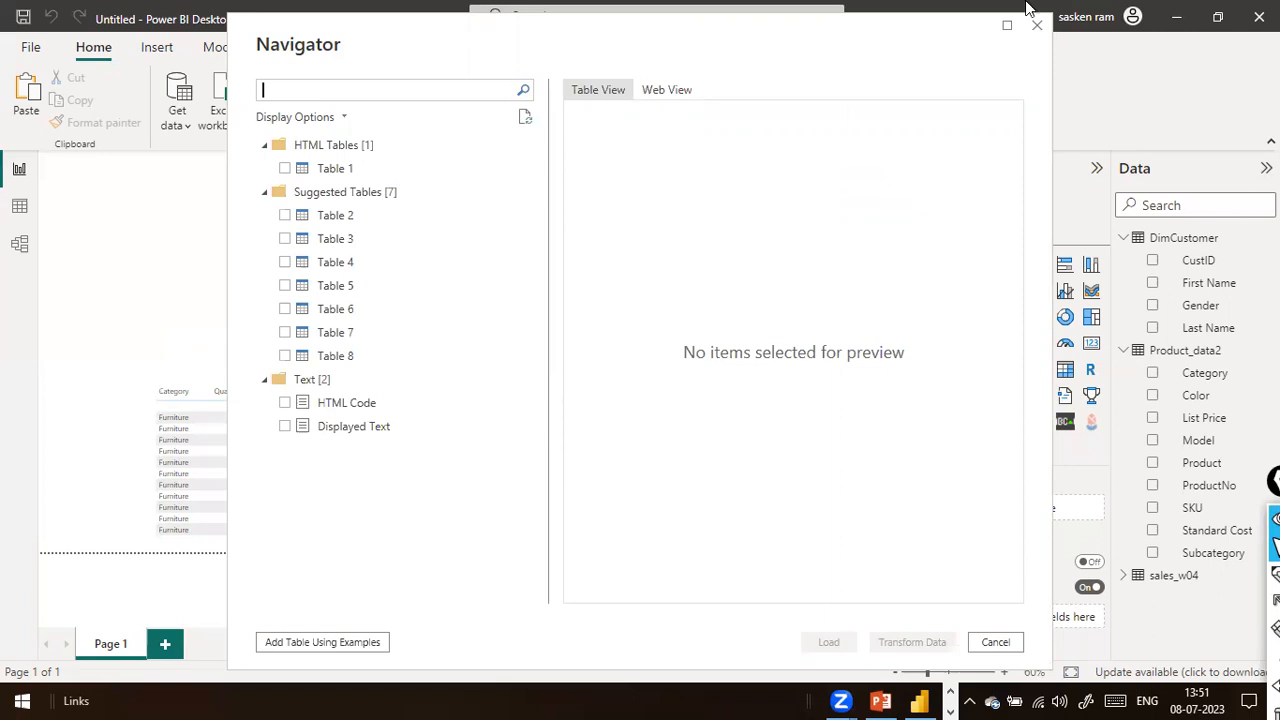
Select Table 1 and Table 2 from the Amazon bestsellers source and preview the columns of each.
{"action": "left_click", "coordinate": [288, 167]}
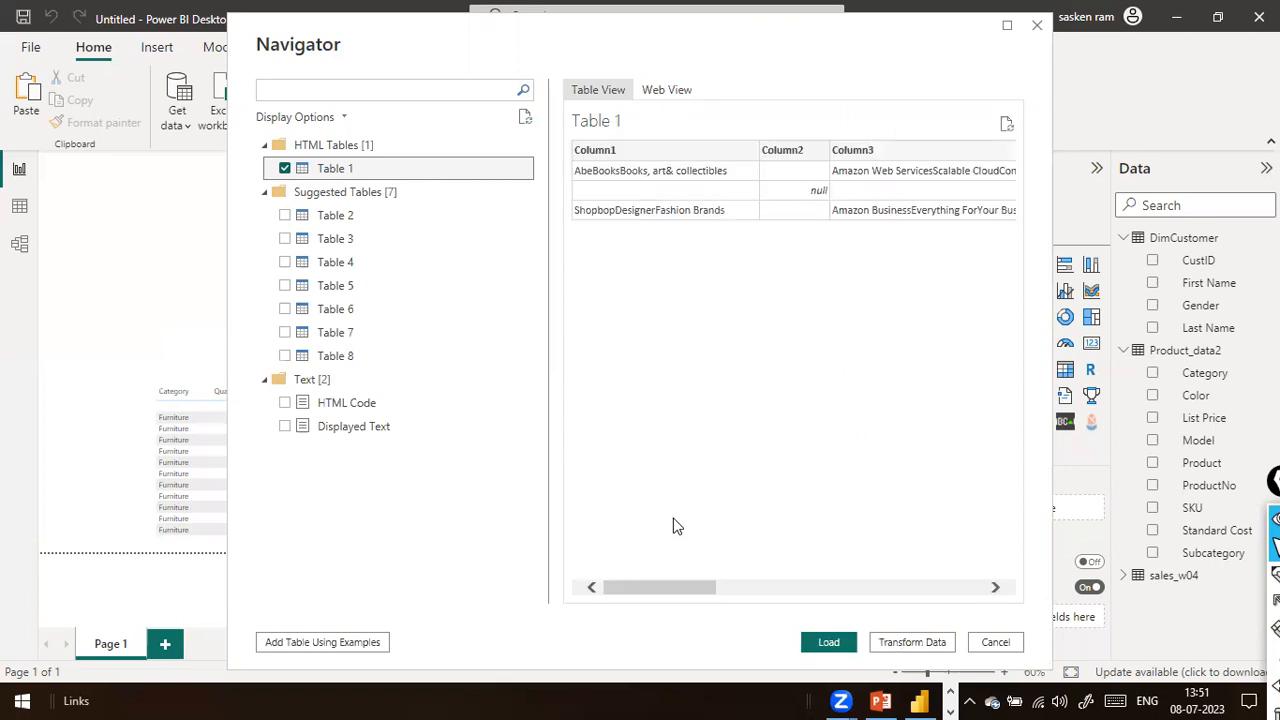
{"action": "left_click_drag", "start_coordinate": [668, 592], "coordinate": [679, 590]}
{"action": "left_click_drag", "start_coordinate": [875, 568], "coordinate": [1007, 566]}
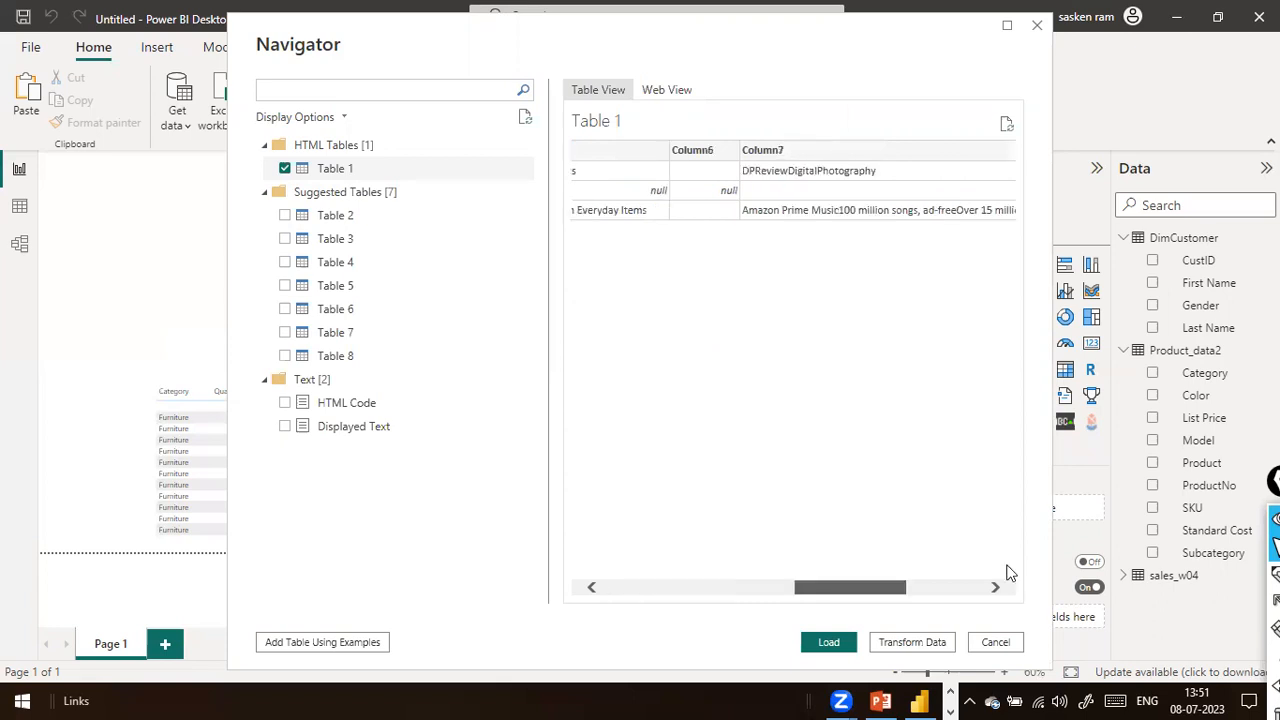
{"action": "left_click", "coordinate": [285, 215]}
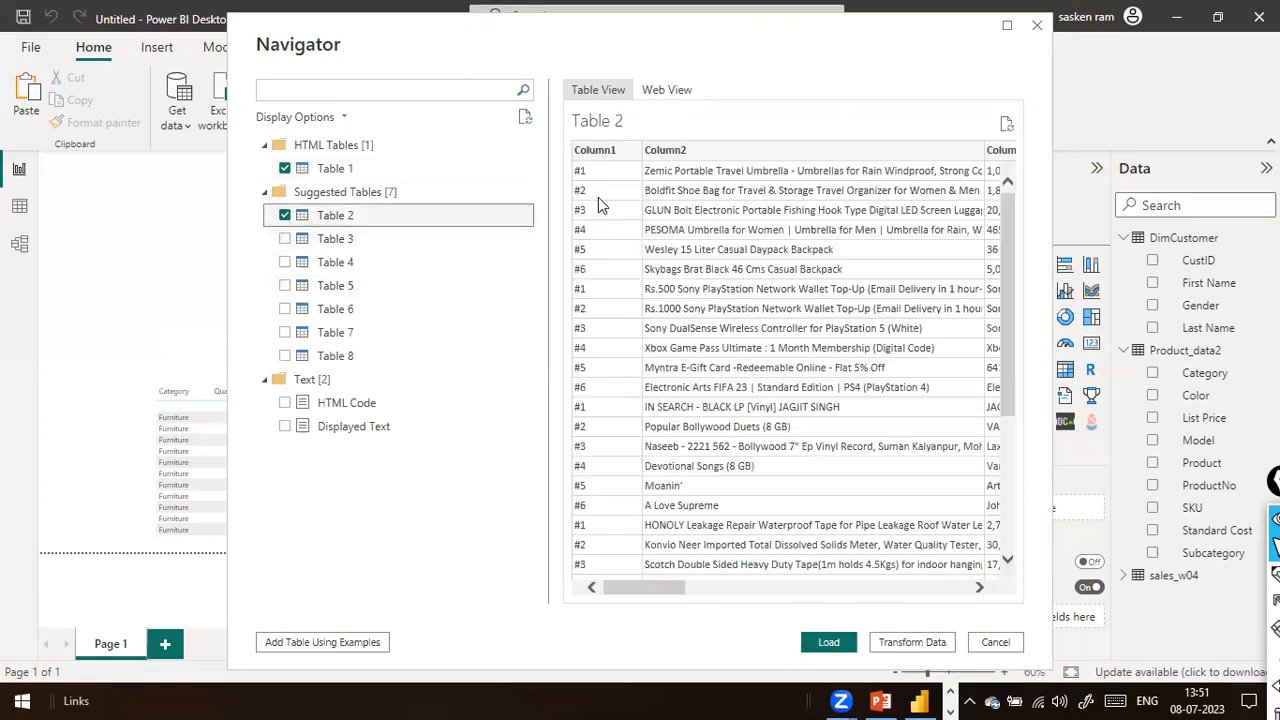
{"action": "left_click", "coordinate": [800, 588]}
{"action": "left_click_drag", "start_coordinate": [804, 588], "coordinate": [1030, 585]}
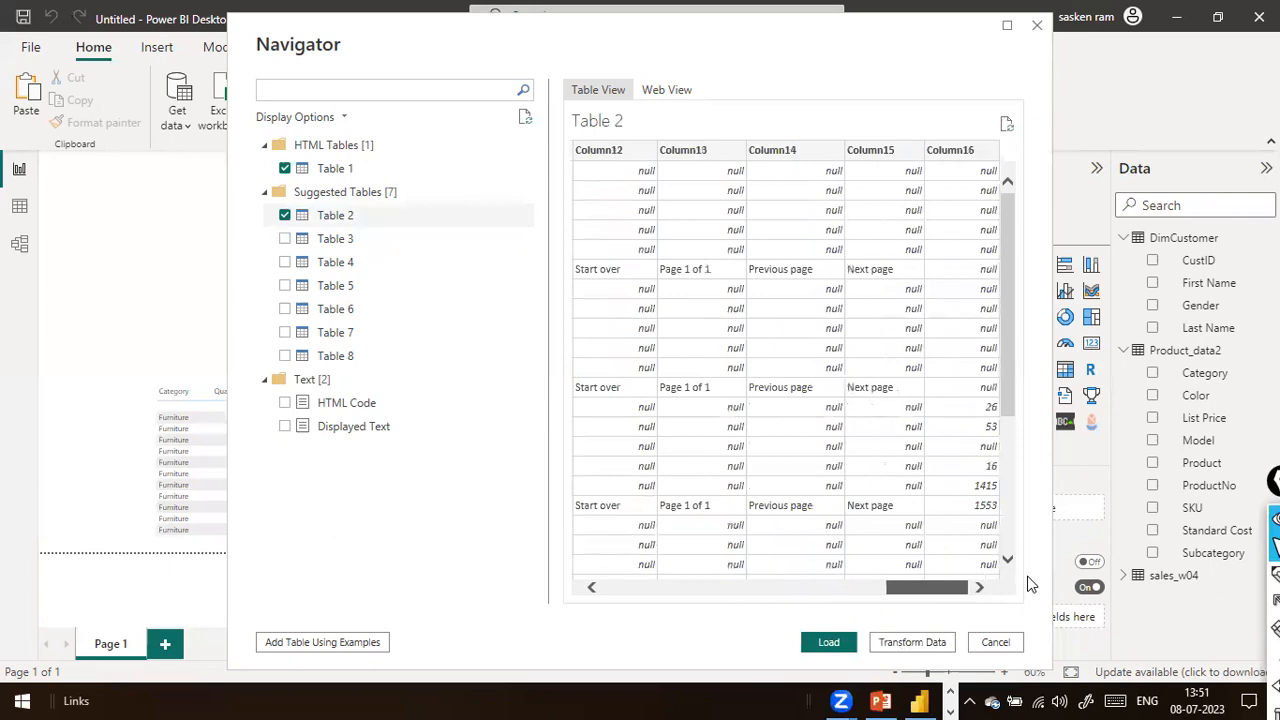
{"action": "scroll", "coordinate": [720, 572], "scroll_direction": "left", "scroll_amount": 10}
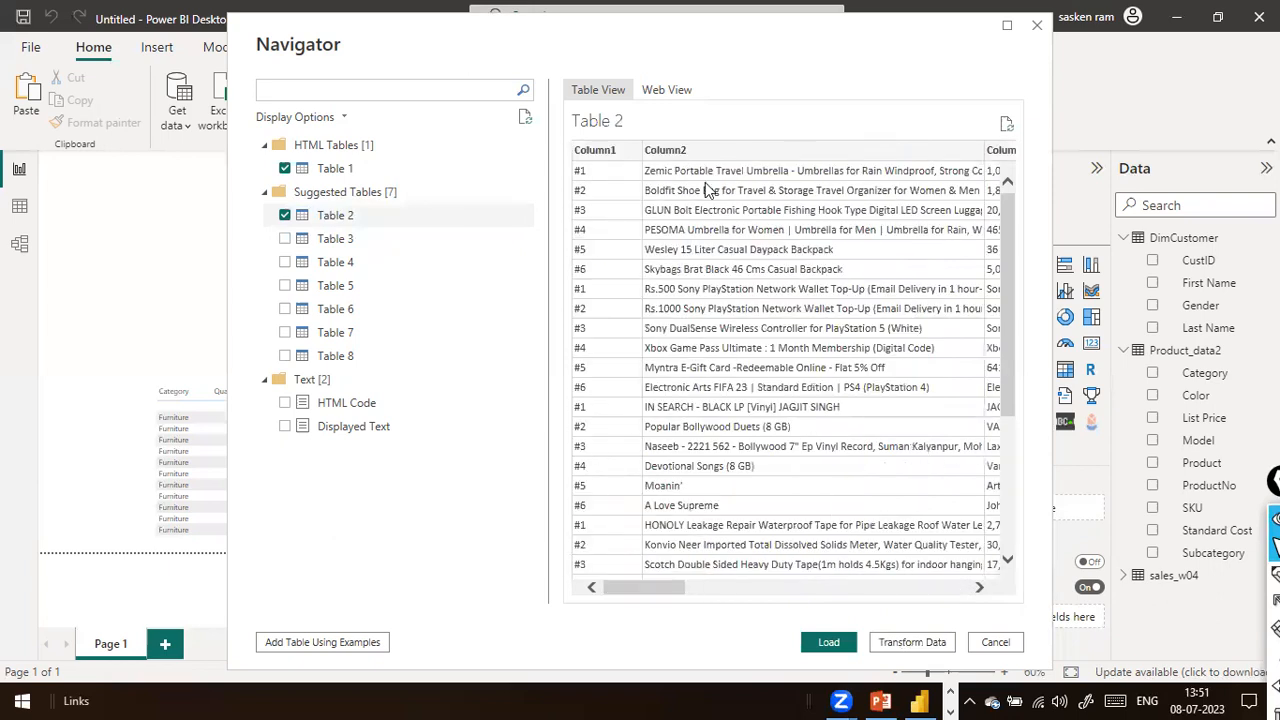
Switch to Chrome, search the Amazon Bestsellers page for "umbrella", and return to the Table 2 preview in Power BI Desktop.
{"action": "key", "text": "alt+Tab"}
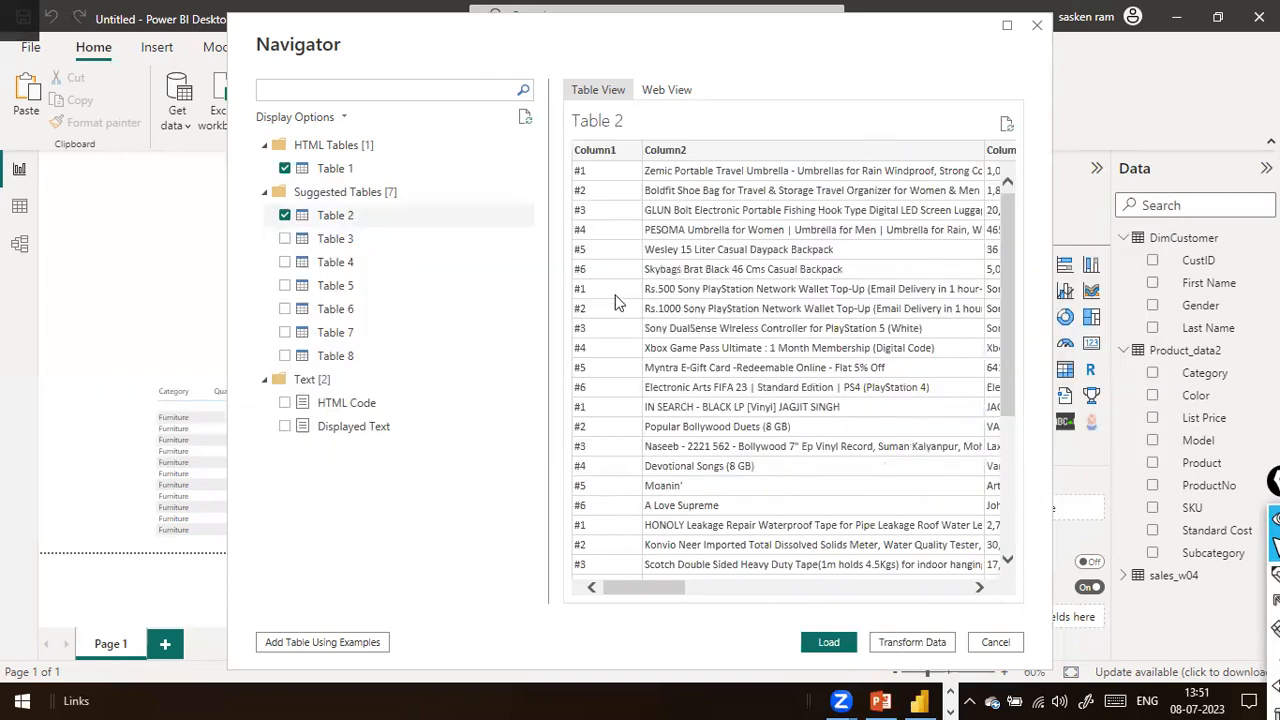
{"action": "scroll", "coordinate": [533, 343], "scroll_direction": "down", "scroll_amount": 2}
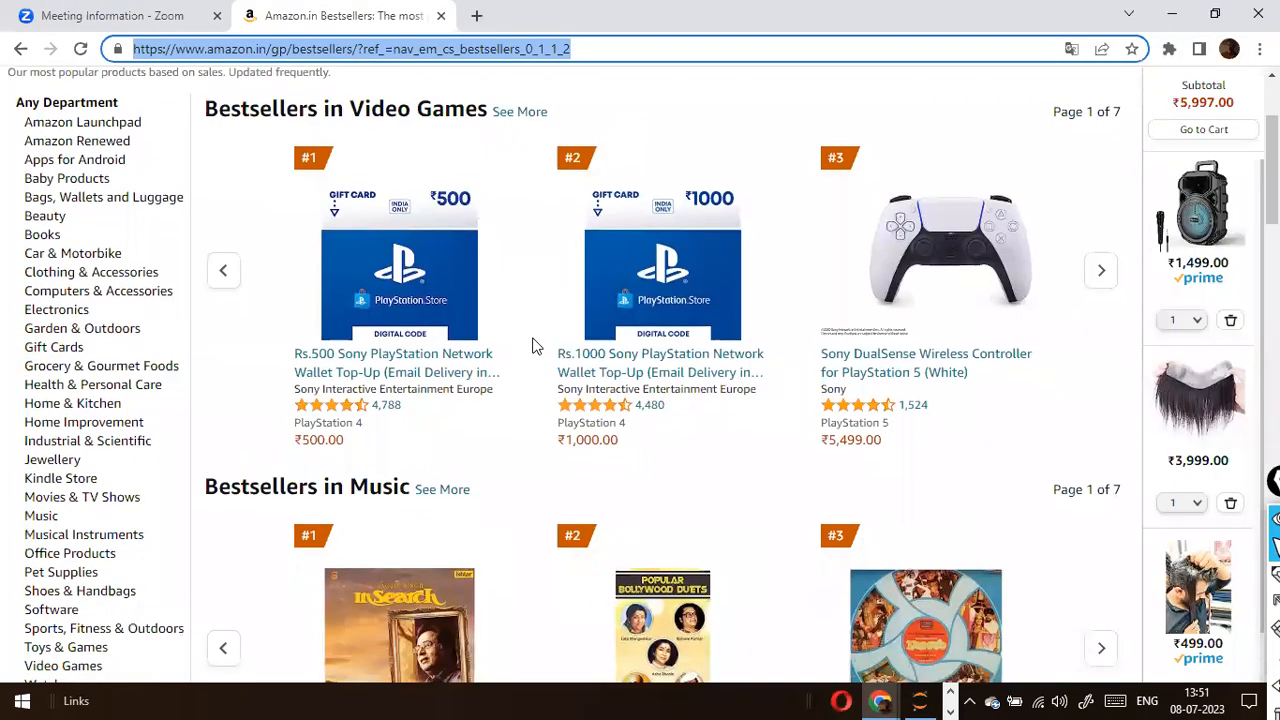
{"action": "scroll", "coordinate": [533, 346], "scroll_direction": "down", "scroll_amount": 3}
{"action": "scroll", "coordinate": [531, 346], "scroll_direction": "up", "scroll_amount": 5}
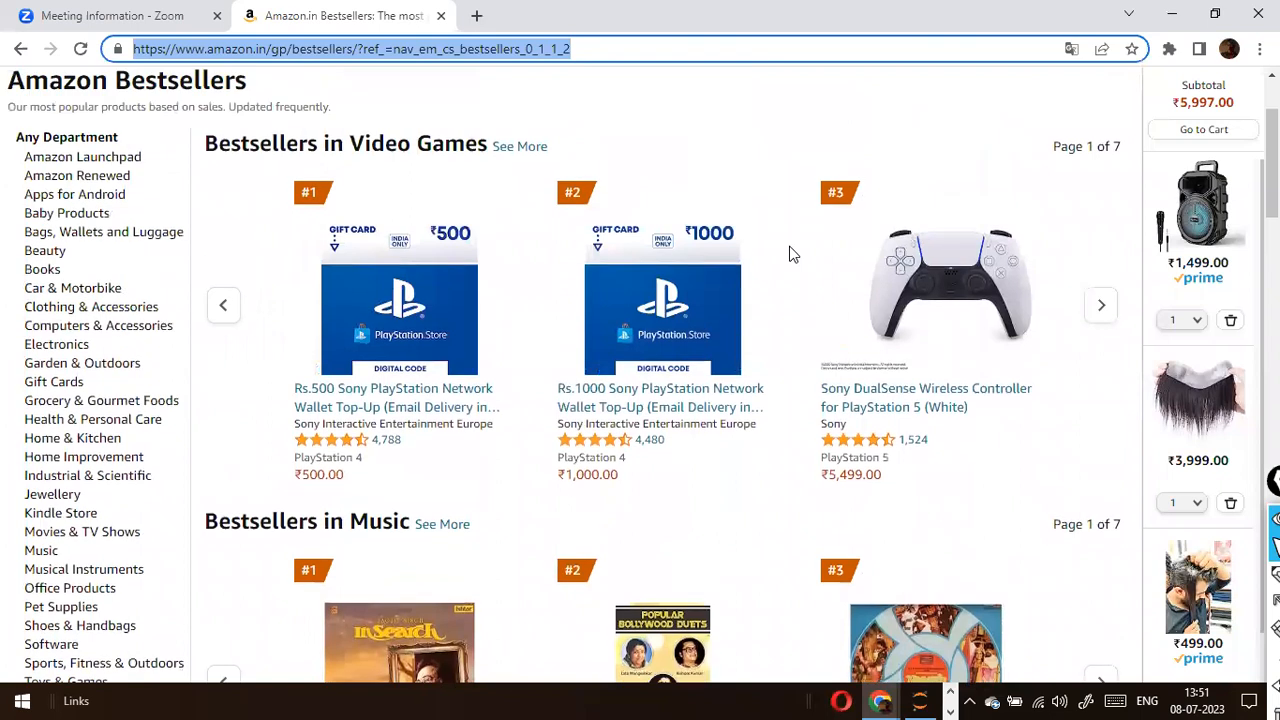
{"action": "key", "text": "ctrl+f"}
{"action": "type", "text": "u"}
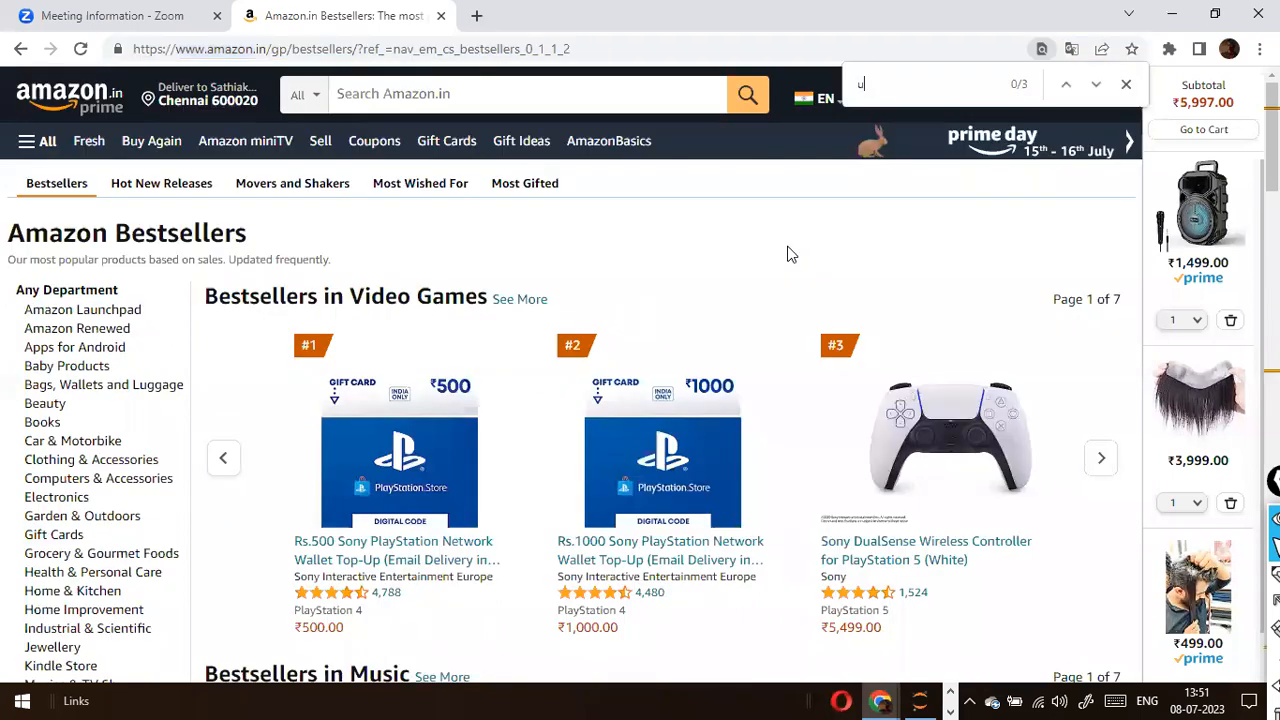
{"action": "type", "text": "mbrela"}
{"action": "type", "text": "la"}
{"action": "key", "text": "alt+Tab"}
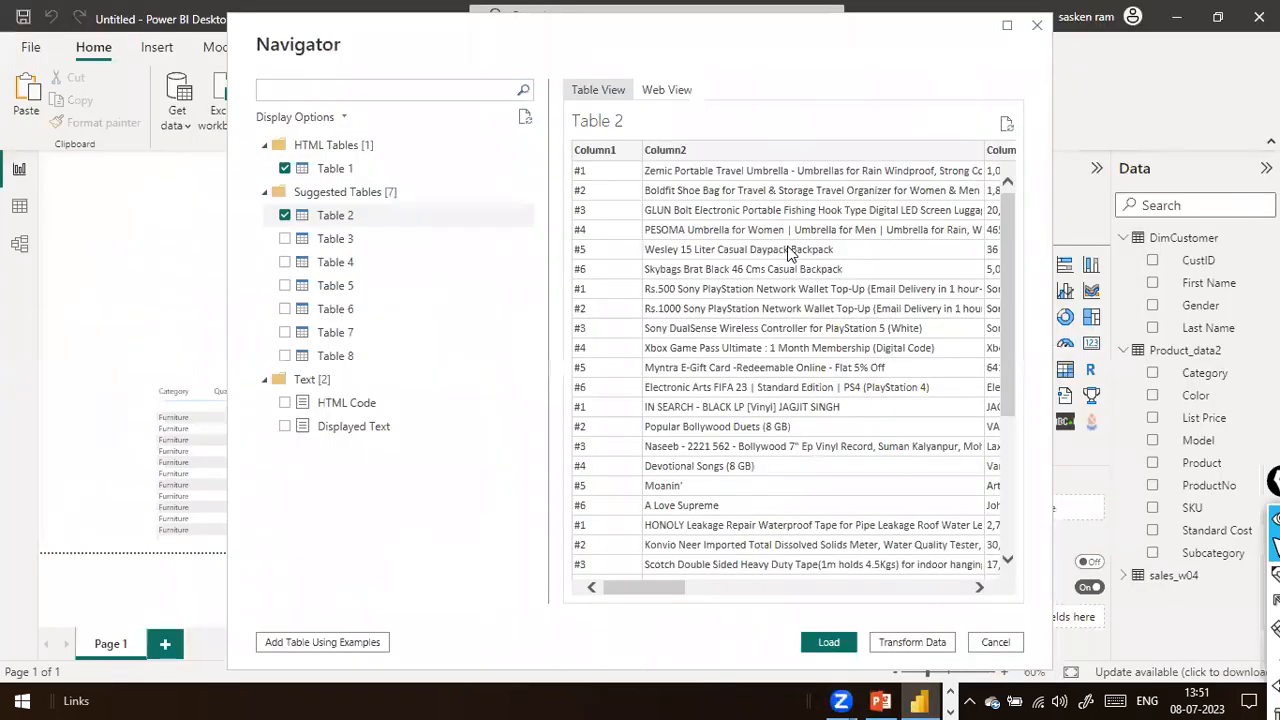
Replace the search text on the Bestsellers page in Chrome with "wesley", taken from the Table 2 preview, and close the page search.
{"action": "key", "text": "alt+Tab"}
{"action": "key", "text": "BackSpace"}
{"action": "key", "text": "BackSpace"}
{"action": "key", "text": "BackSpace"}
{"action": "key", "text": "BackSpace"}
{"action": "key", "text": "BackSpace"}
{"action": "key", "text": "BackSpace"}
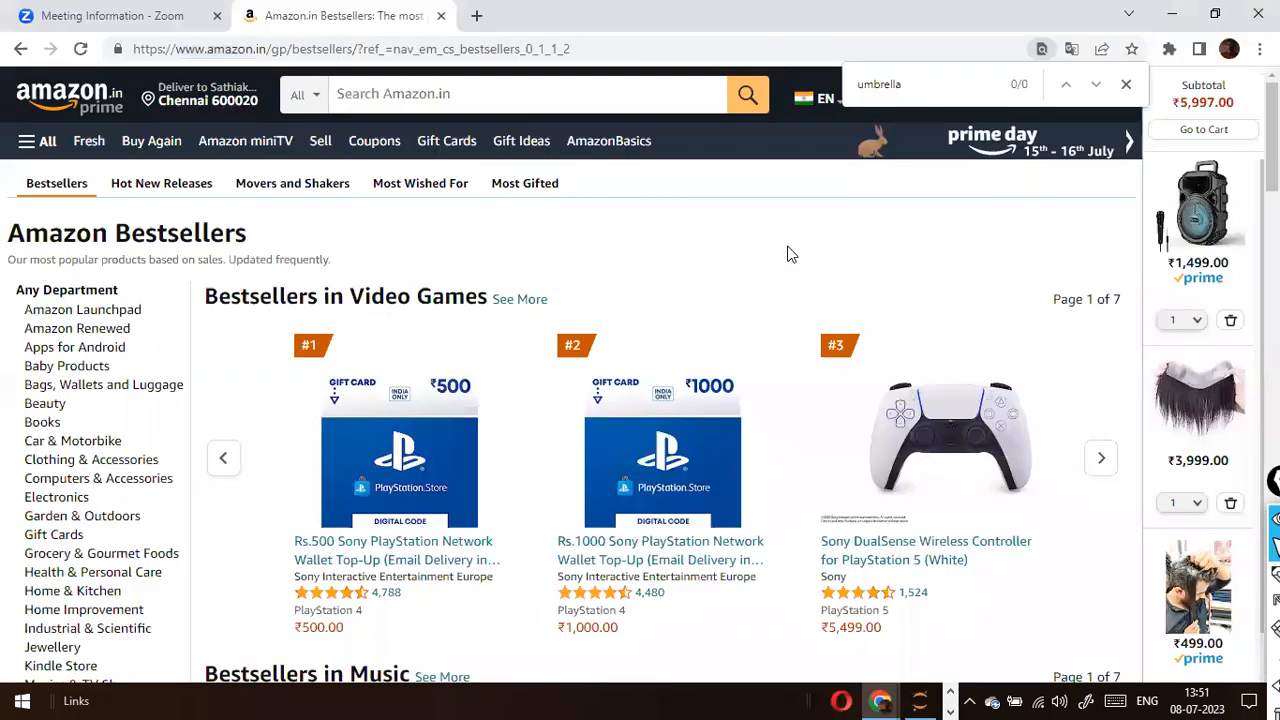
{"action": "key", "text": "BackSpace"}
{"action": "key", "text": "BackSpace"}
{"action": "key", "text": "alt+Tab"}
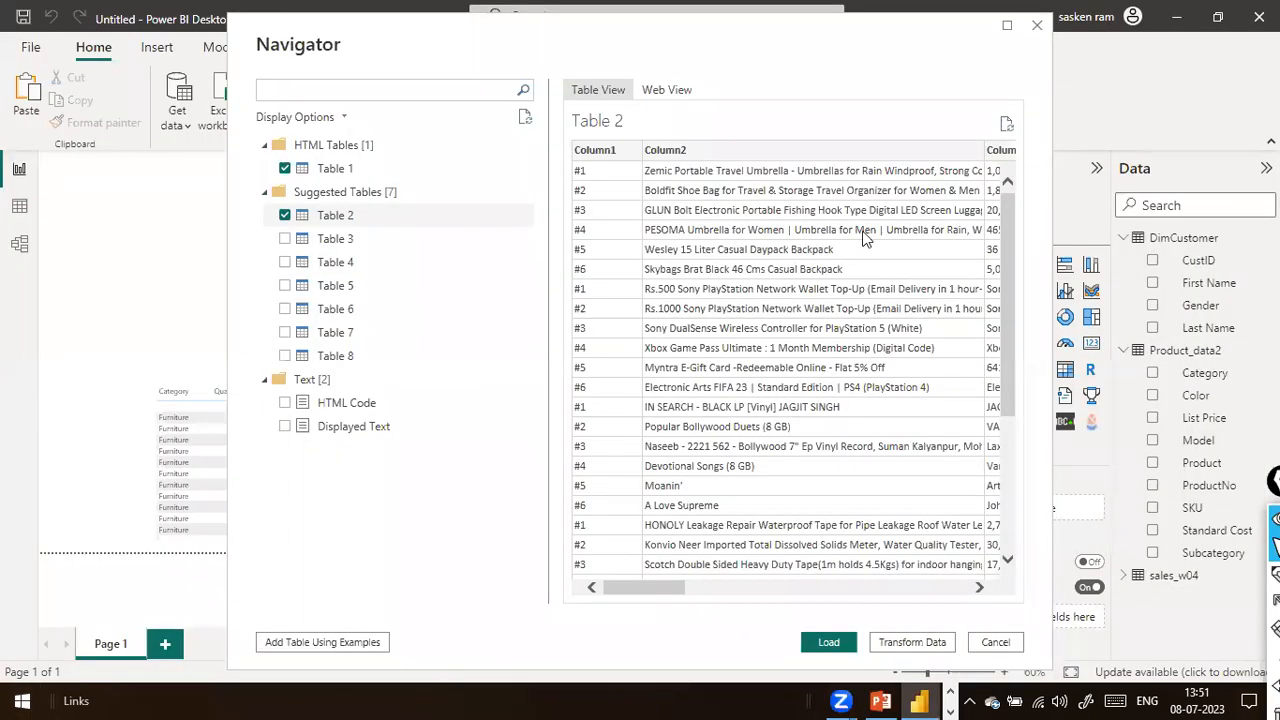
{"action": "key", "text": "alt+Tab"}
{"action": "type", "text": "wesley"}
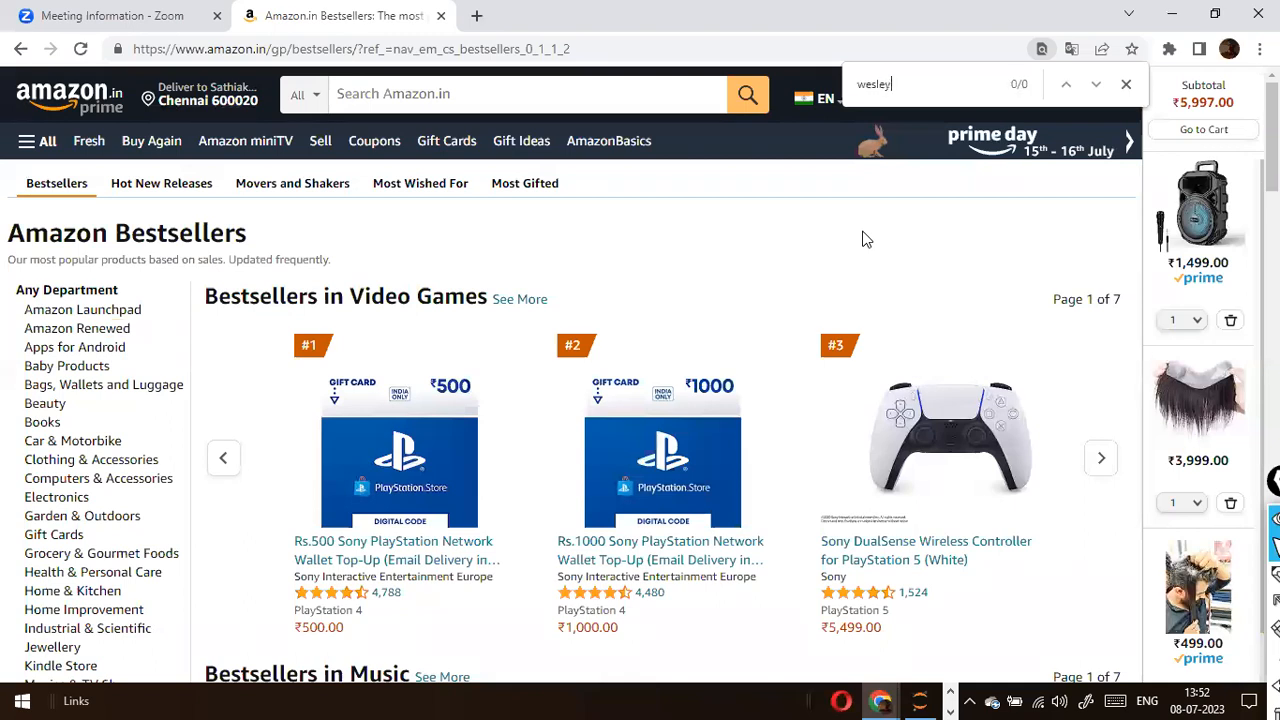
{"action": "key", "text": "Escape"}
Look over the Video Games, Music and Industrial & Scientific sections of the Amazon Bestsellers page.
{"action": "scroll", "coordinate": [500, 390], "scroll_direction": "down", "scroll_amount": 4}
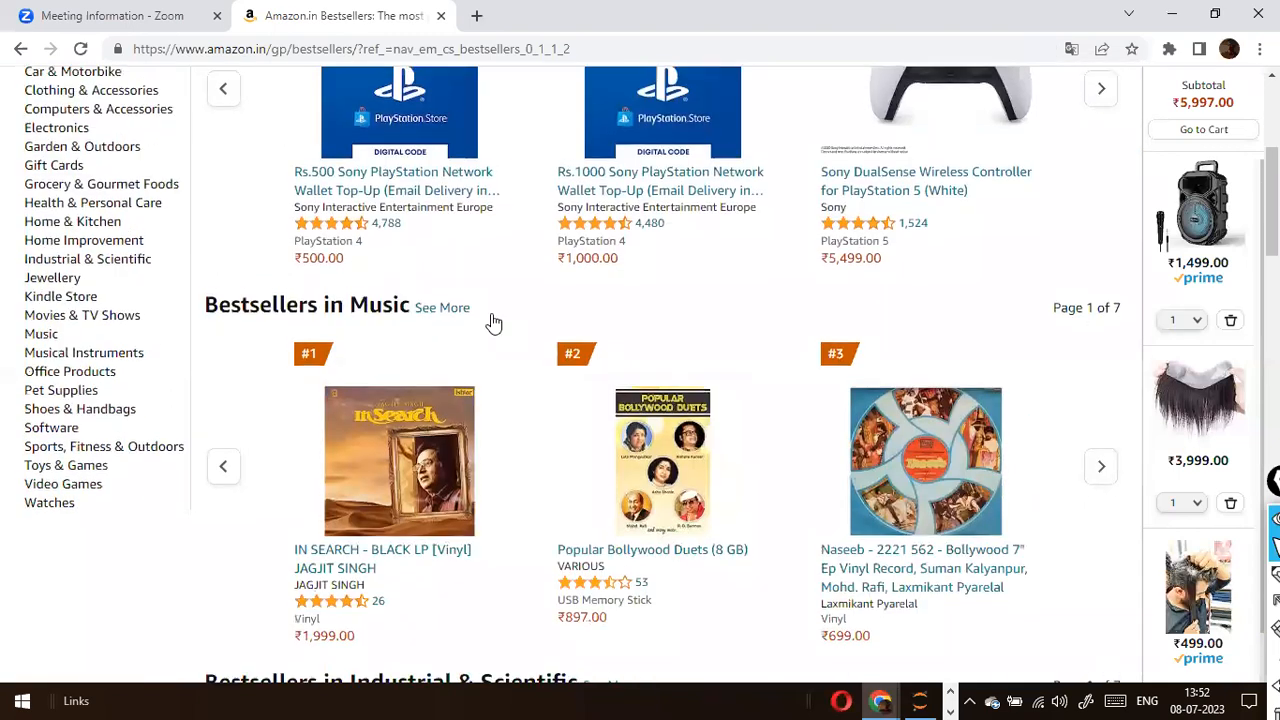
{"action": "scroll", "coordinate": [400, 280], "scroll_direction": "up", "scroll_amount": 3}
{"action": "scroll", "coordinate": [445, 218], "scroll_direction": "down", "scroll_amount": 3}
{"action": "scroll", "coordinate": [445, 218], "scroll_direction": "up", "scroll_amount": 5}
{"action": "scroll", "coordinate": [375, 250], "scroll_direction": "down", "scroll_amount": 5}
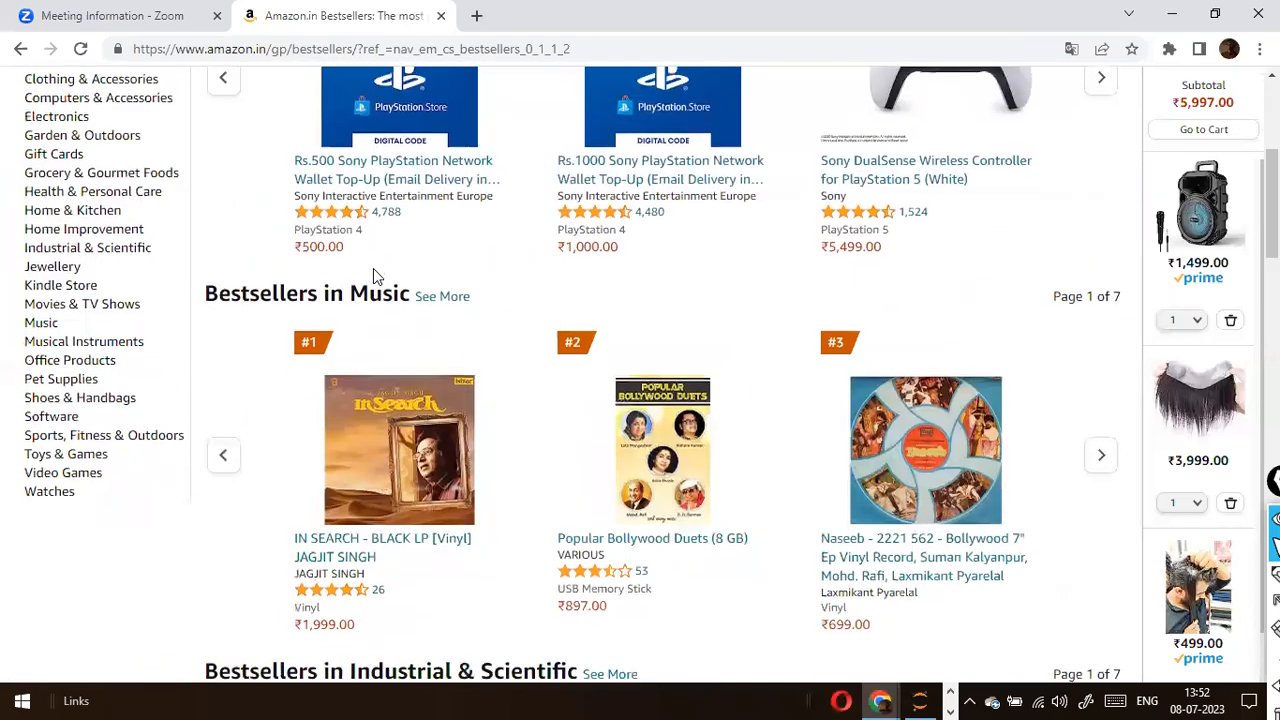
{"action": "scroll", "coordinate": [375, 276], "scroll_direction": "down", "scroll_amount": 3}
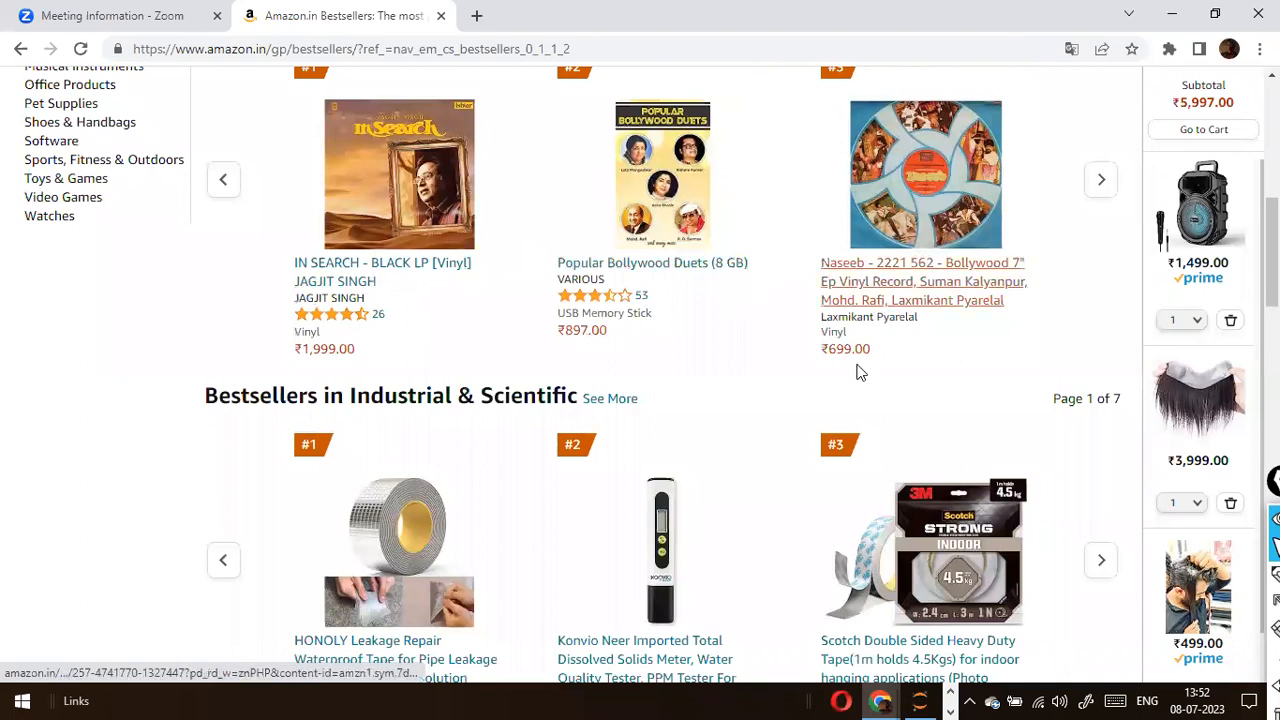
{"action": "scroll", "coordinate": [855, 380], "scroll_direction": "down", "scroll_amount": 4}
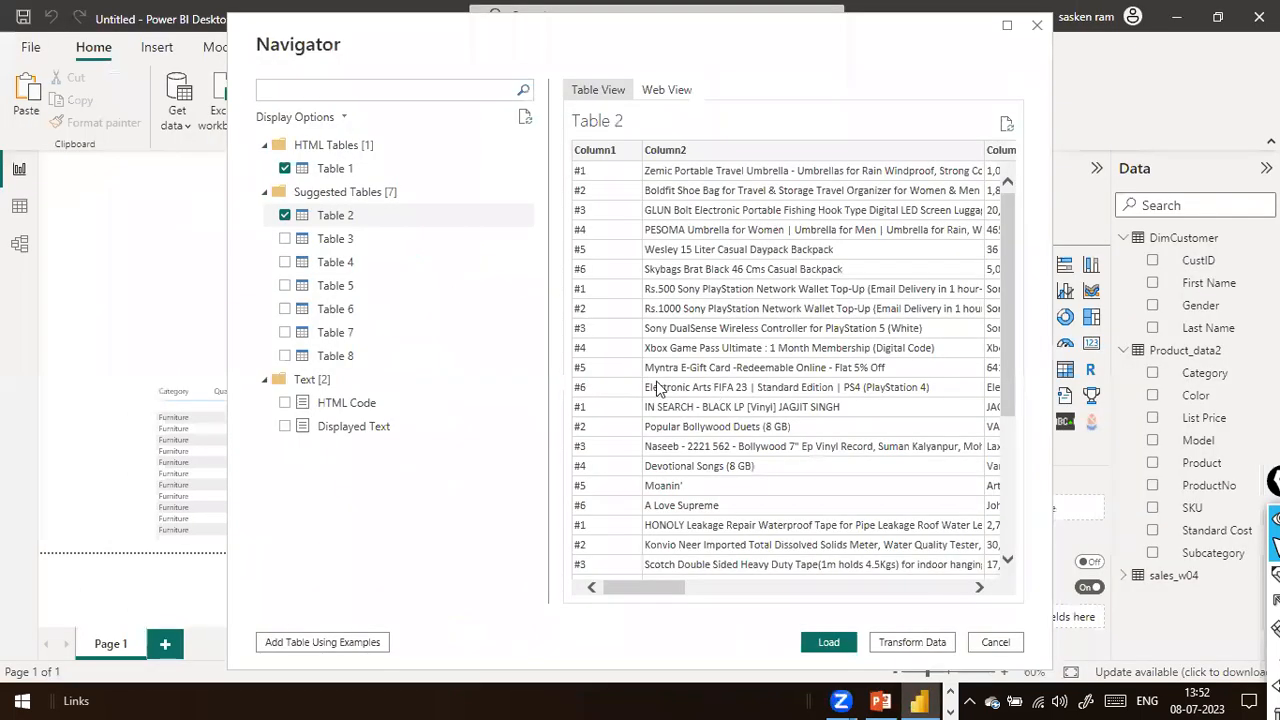
Compare the product rows in Power BI Desktop's Table 2 preview with the bestseller sections on the Amazon page in Chrome.
{"action": "scroll", "coordinate": [660, 357], "scroll_direction": "down", "scroll_amount": 4}
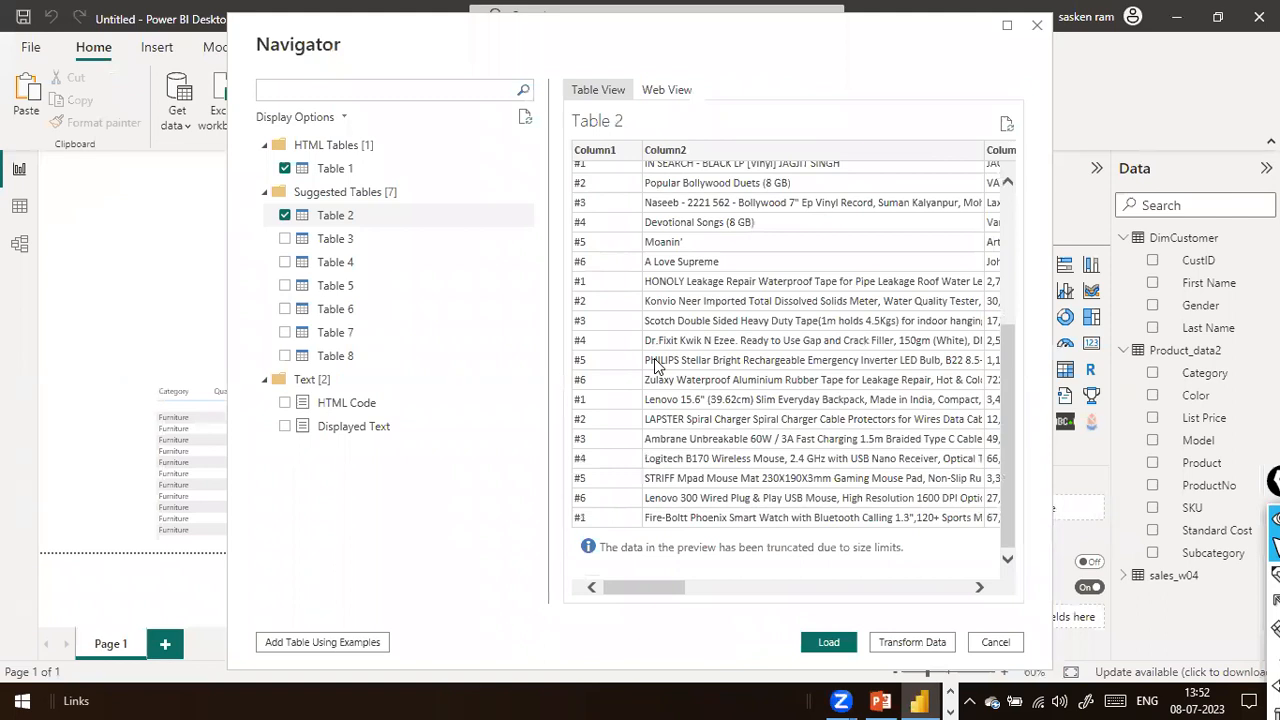
{"action": "scroll", "coordinate": [655, 366], "scroll_direction": "up", "scroll_amount": 4}
{"action": "key", "text": "alt+Tab"}
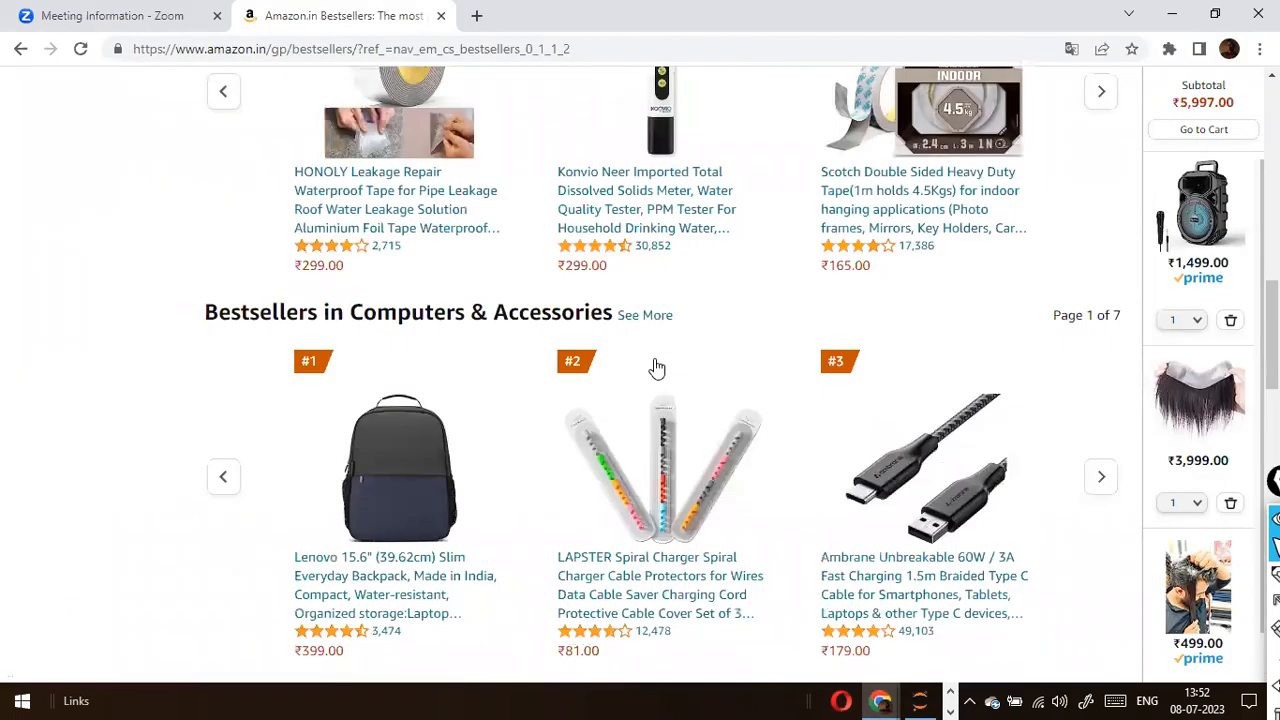
{"action": "scroll", "coordinate": [656, 367], "scroll_direction": "down", "scroll_amount": 3}
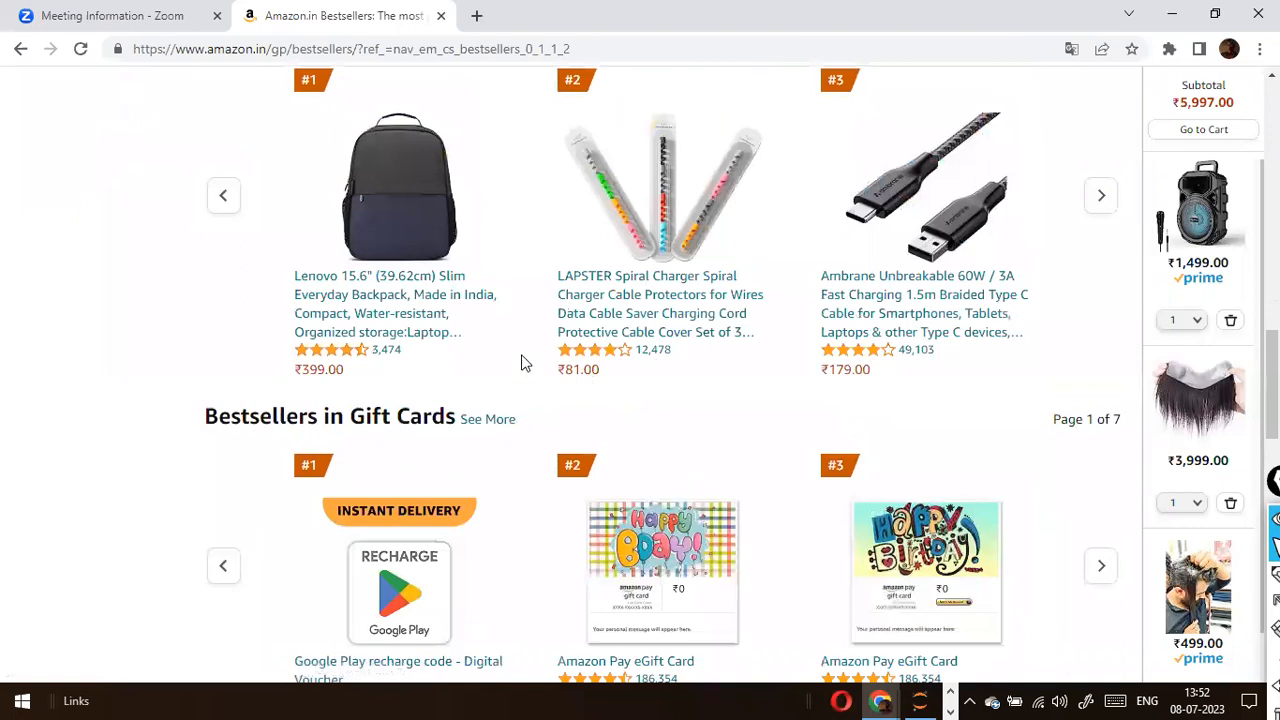
{"action": "key", "text": "alt+Tab"}
{"action": "scroll", "coordinate": [743, 502], "scroll_direction": "down", "scroll_amount": 3}
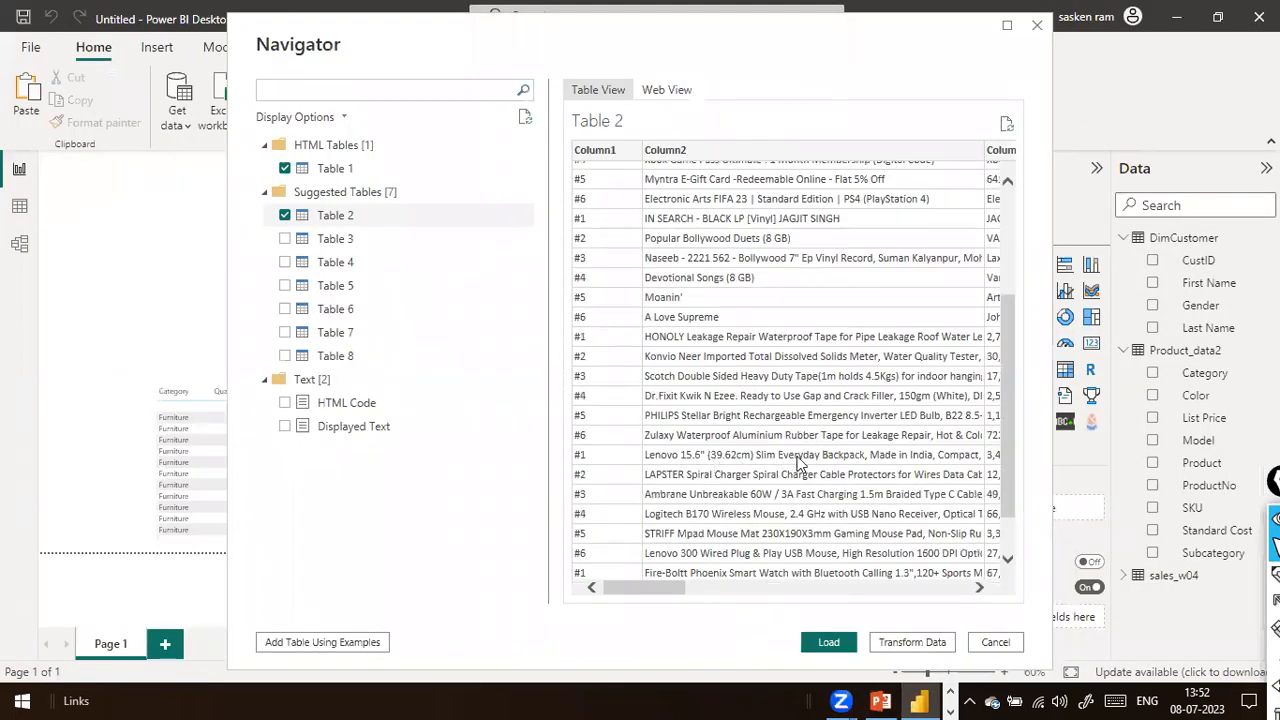
{"action": "key", "text": "alt+Tab"}
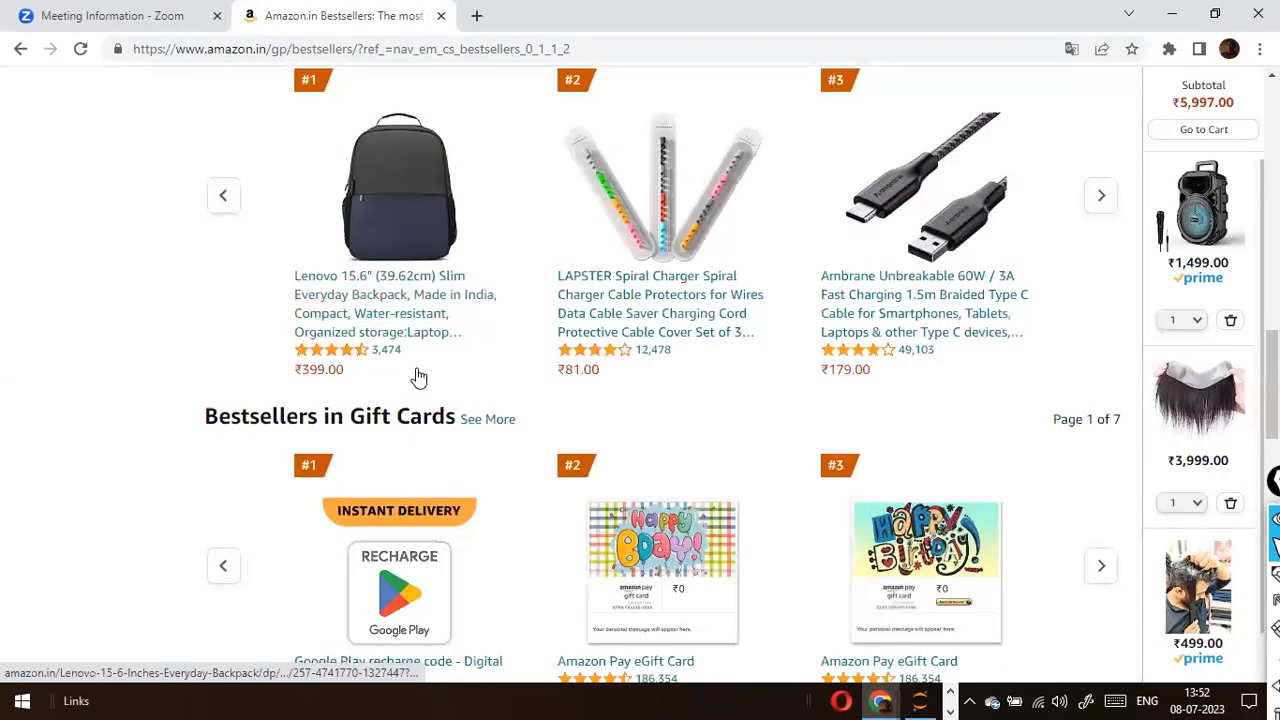
{"action": "scroll", "coordinate": [423, 320], "scroll_direction": "up", "scroll_amount": 15}
{"action": "scroll", "coordinate": [622, 328], "scroll_direction": "down", "scroll_amount": 20}
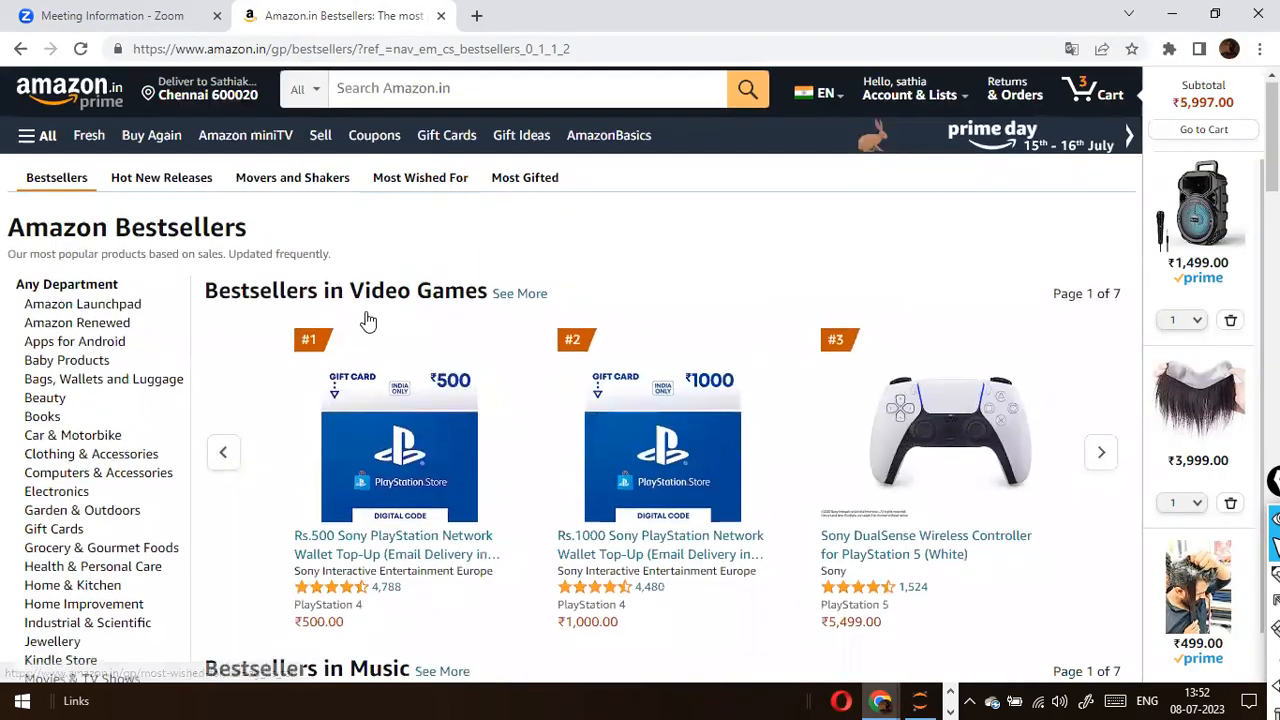
{"action": "scroll", "coordinate": [622, 328], "scroll_direction": "up", "scroll_amount": 3}
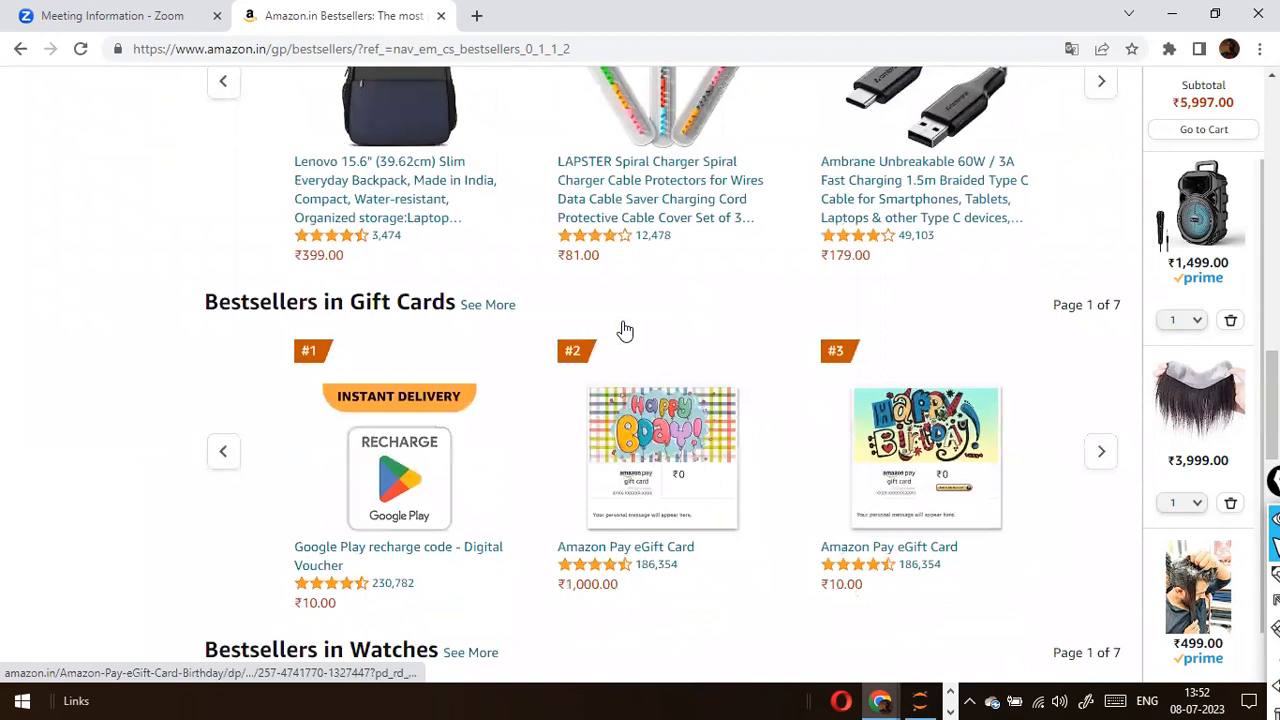
{"action": "key", "text": "alt+Tab"}
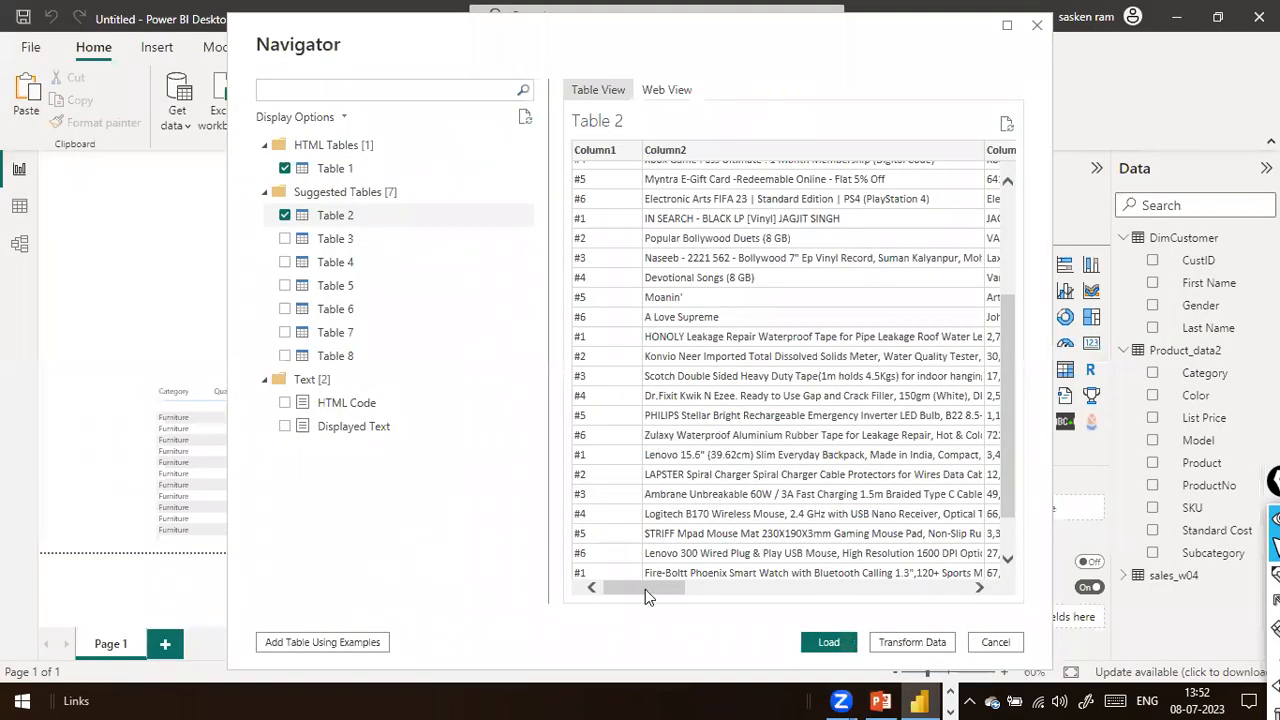
Check the rating, price and category columns of Table 2 and load Table 1 and Table 2 into the report.
{"action": "left_click", "coordinate": [745, 588]}
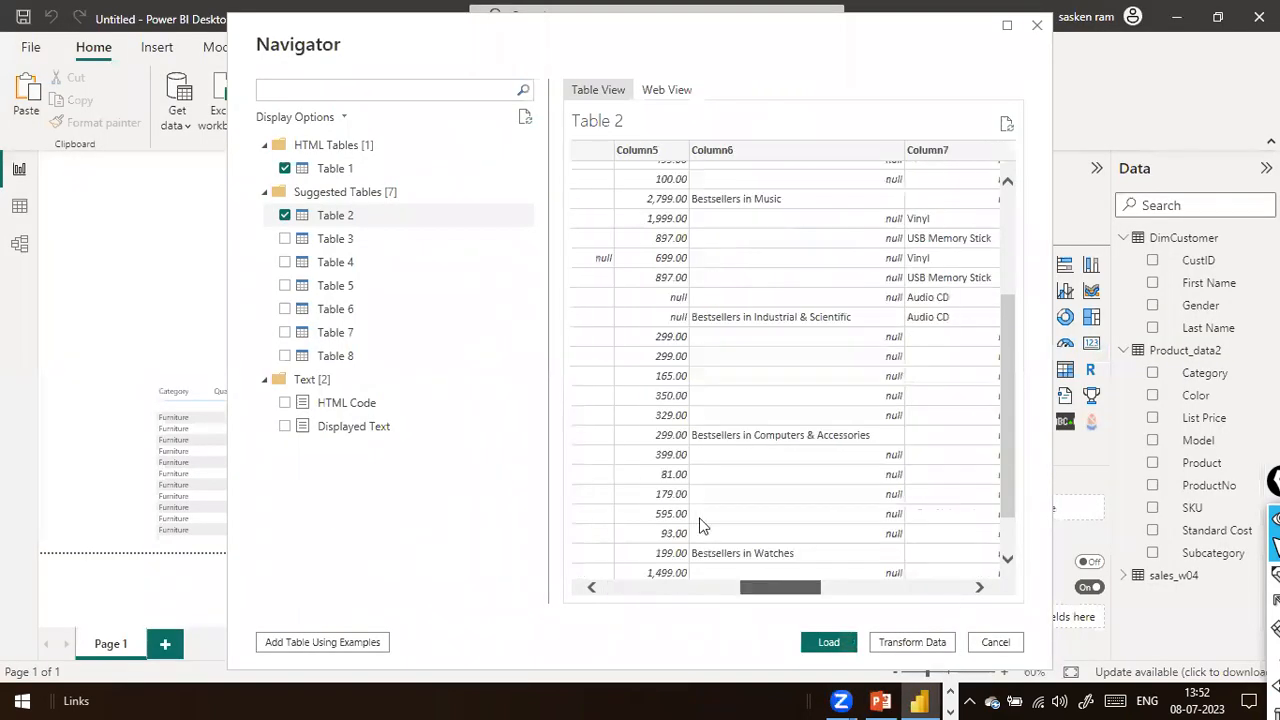
{"action": "left_click", "coordinate": [747, 586]}
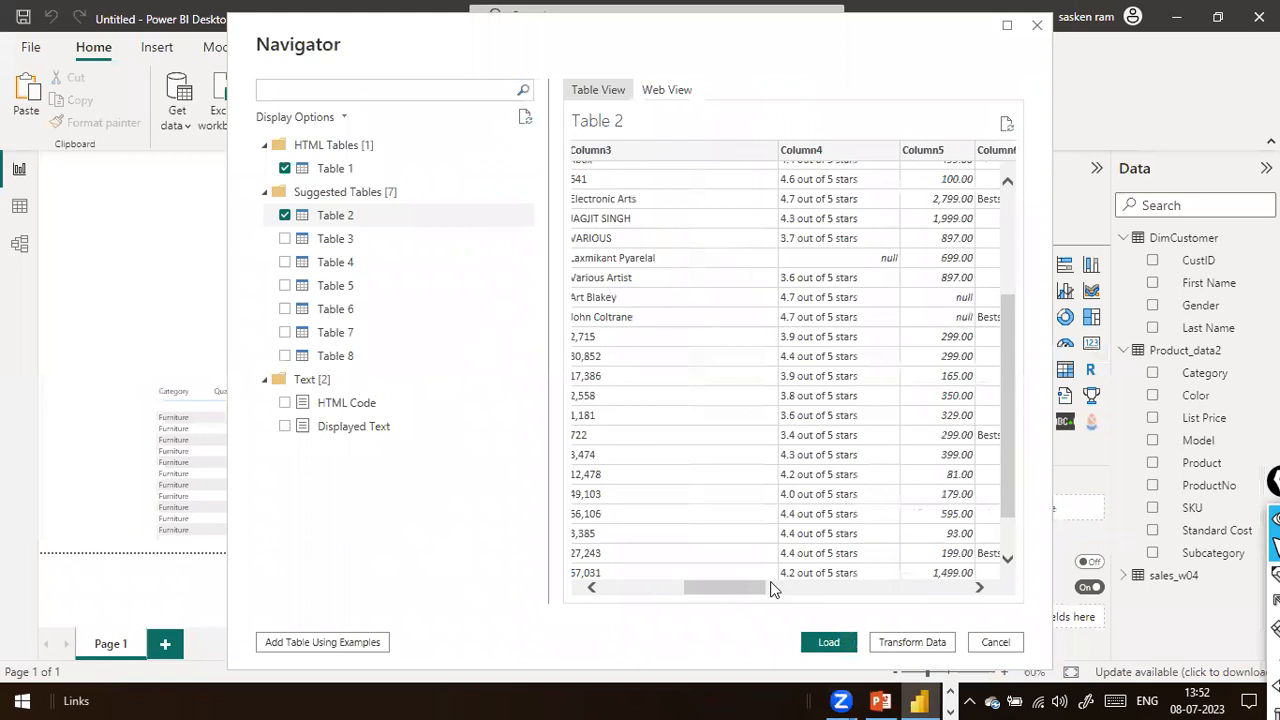
{"action": "left_click", "coordinate": [771, 589]}
{"action": "left_click", "coordinate": [787, 589]}
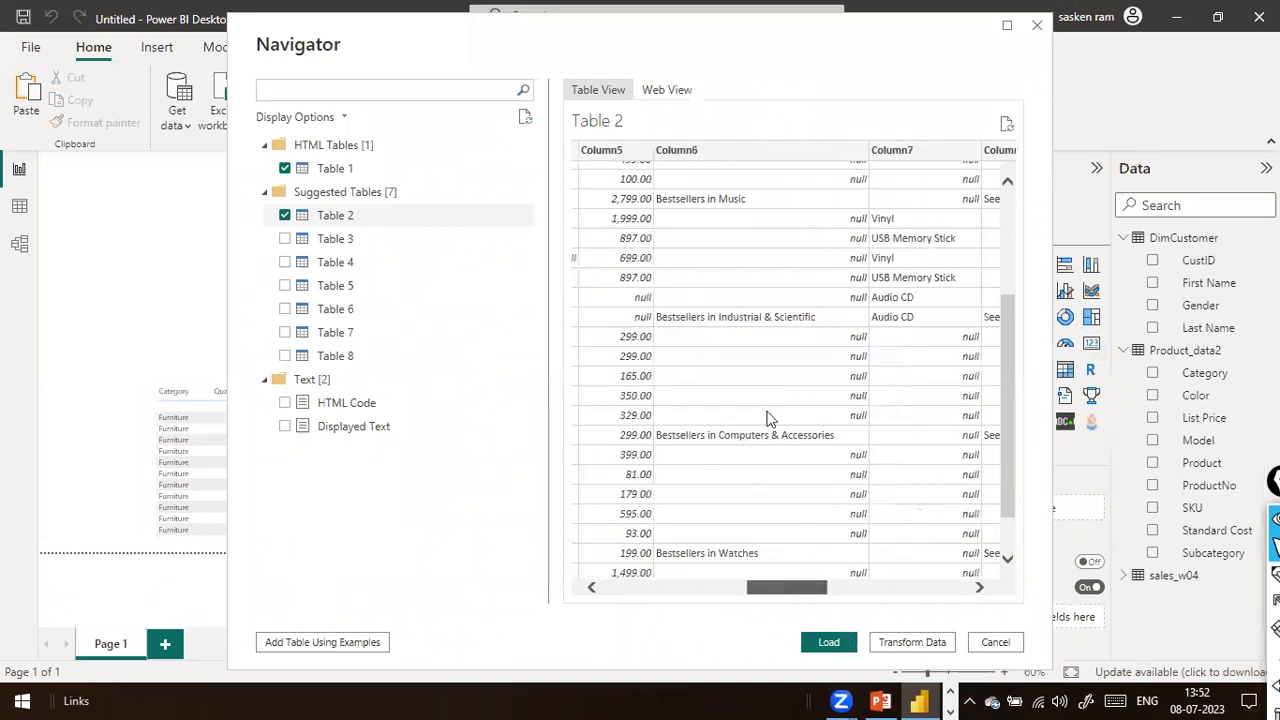
{"action": "scroll", "coordinate": [770, 415], "scroll_direction": "left", "scroll_amount": 2}
{"action": "scroll", "coordinate": [714, 220], "scroll_direction": "up", "scroll_amount": 3}
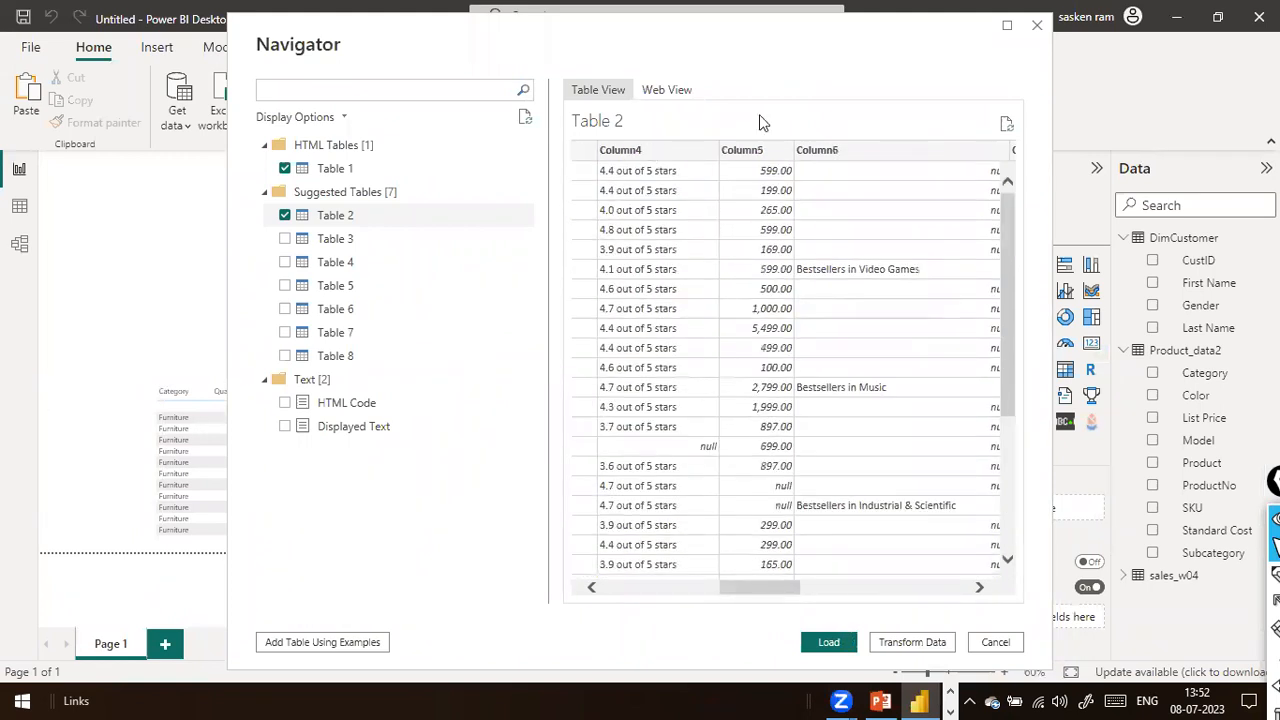
{"action": "left_click", "coordinate": [830, 640]}
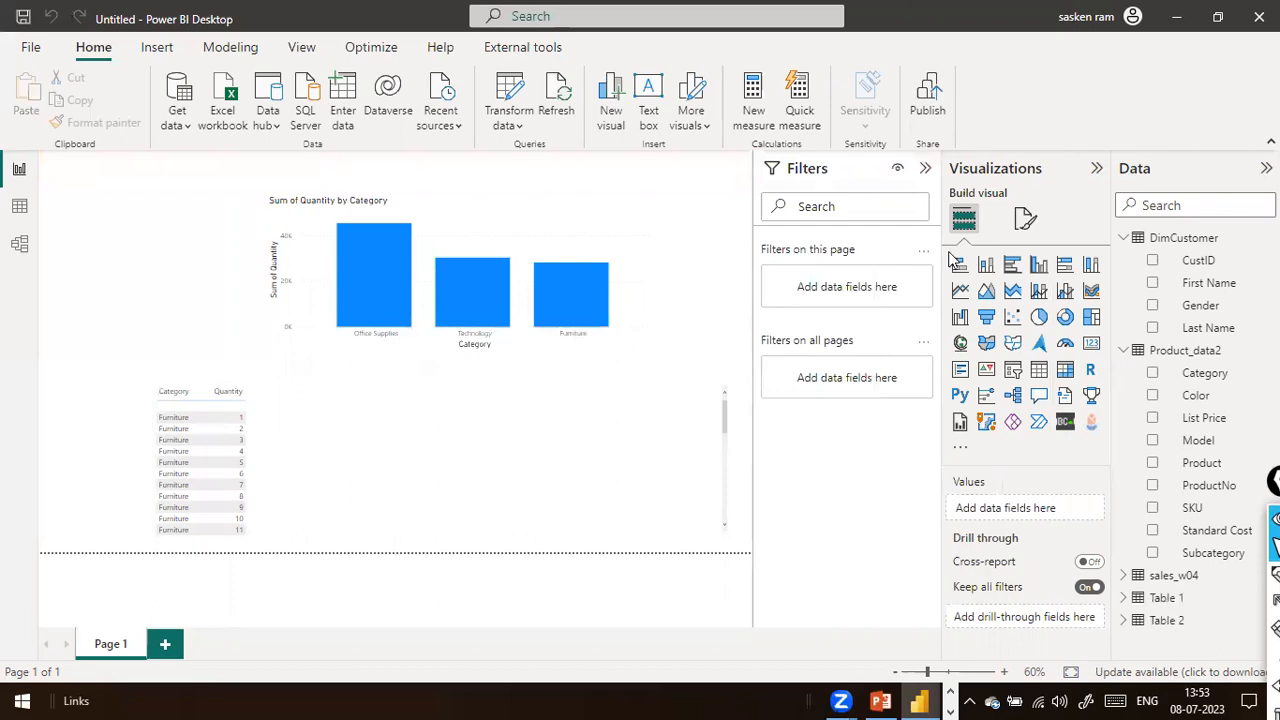
Show the imported rows of Table 1 in the data grid and collapse the sales_w04 field list.
{"action": "left_click", "coordinate": [1162, 601]}
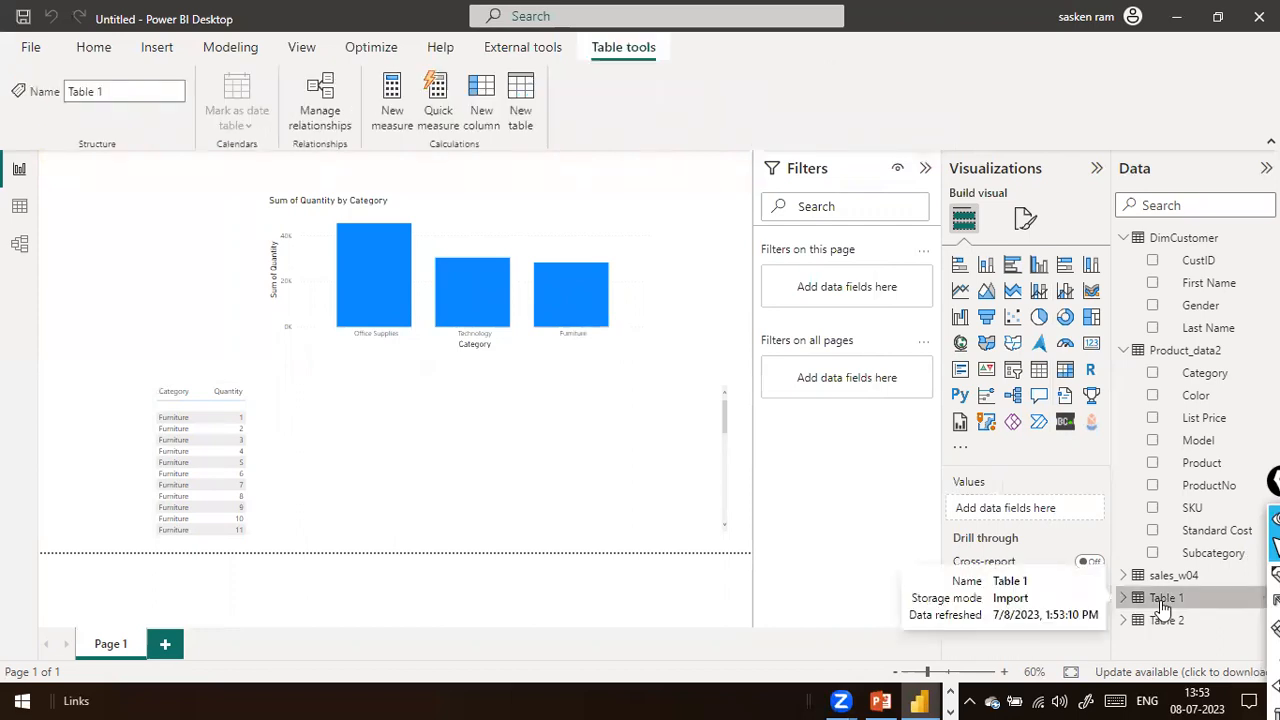
{"action": "left_click", "coordinate": [14, 248]}
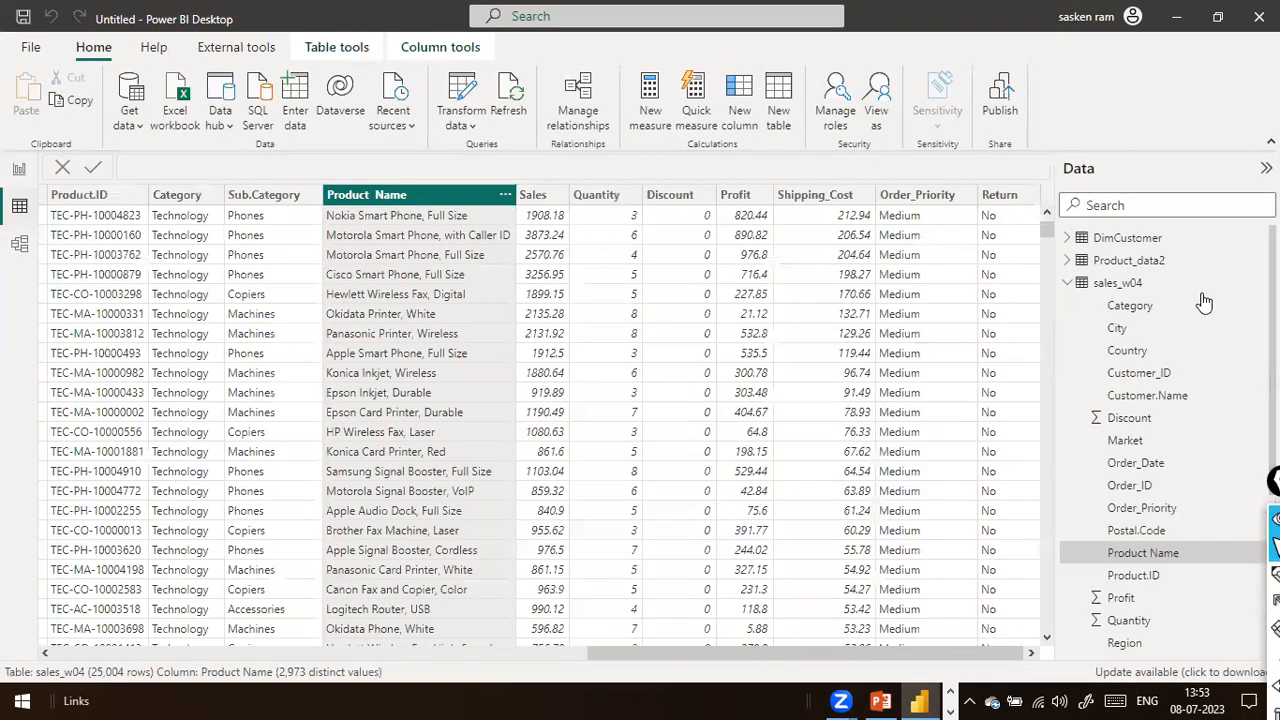
{"action": "left_click", "coordinate": [1066, 283]}
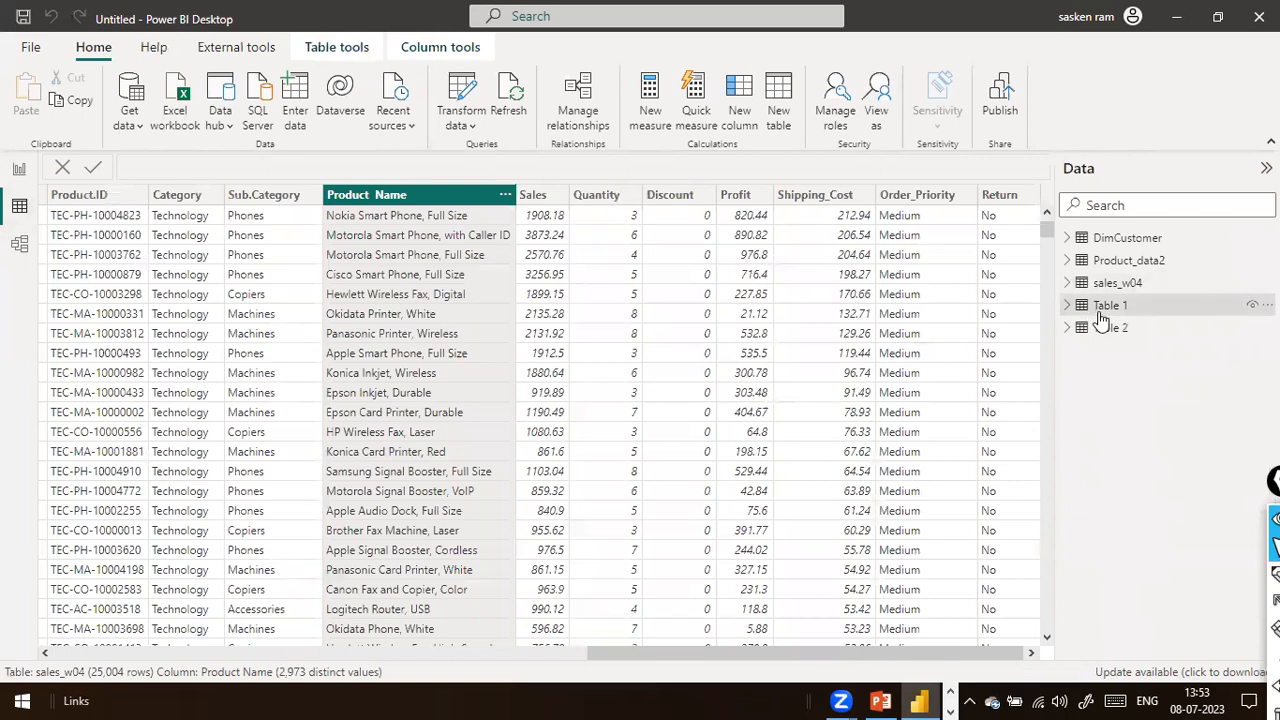
{"action": "left_click", "coordinate": [1105, 306]}
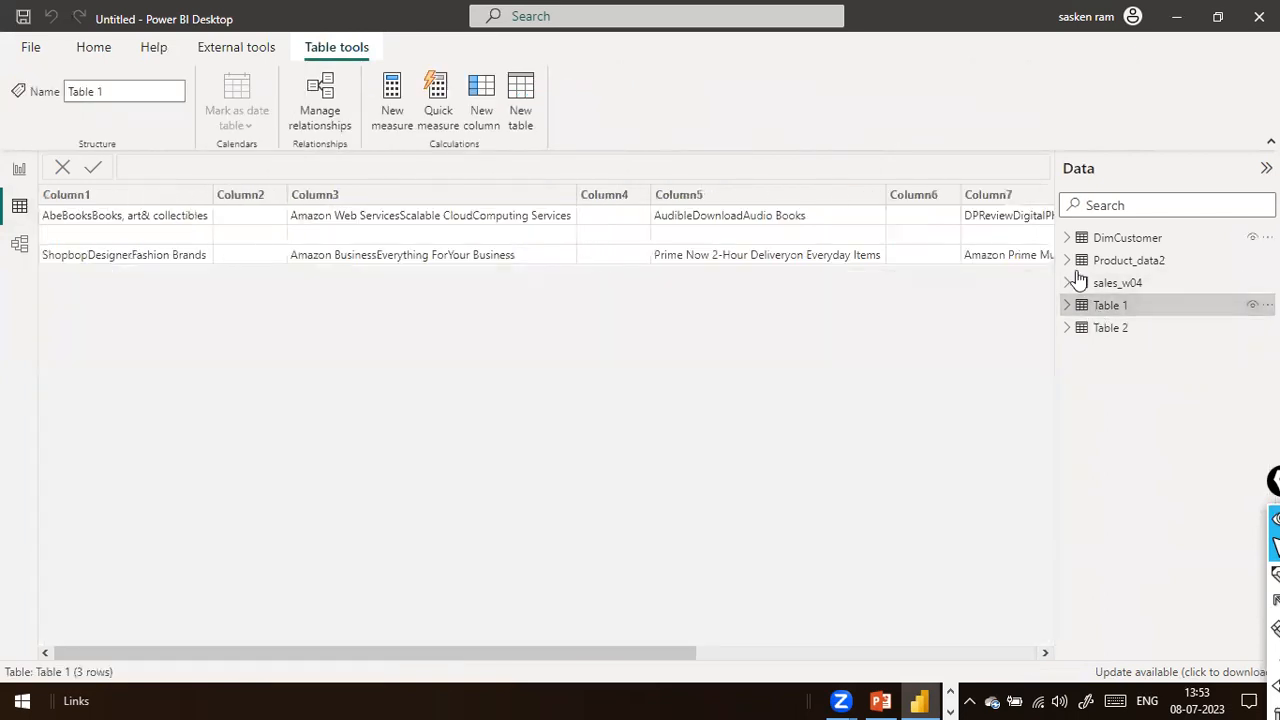
Open Table 2 in the data grid and look over its rows and columns from Column1 through Column16.
{"action": "left_click", "coordinate": [1134, 331]}
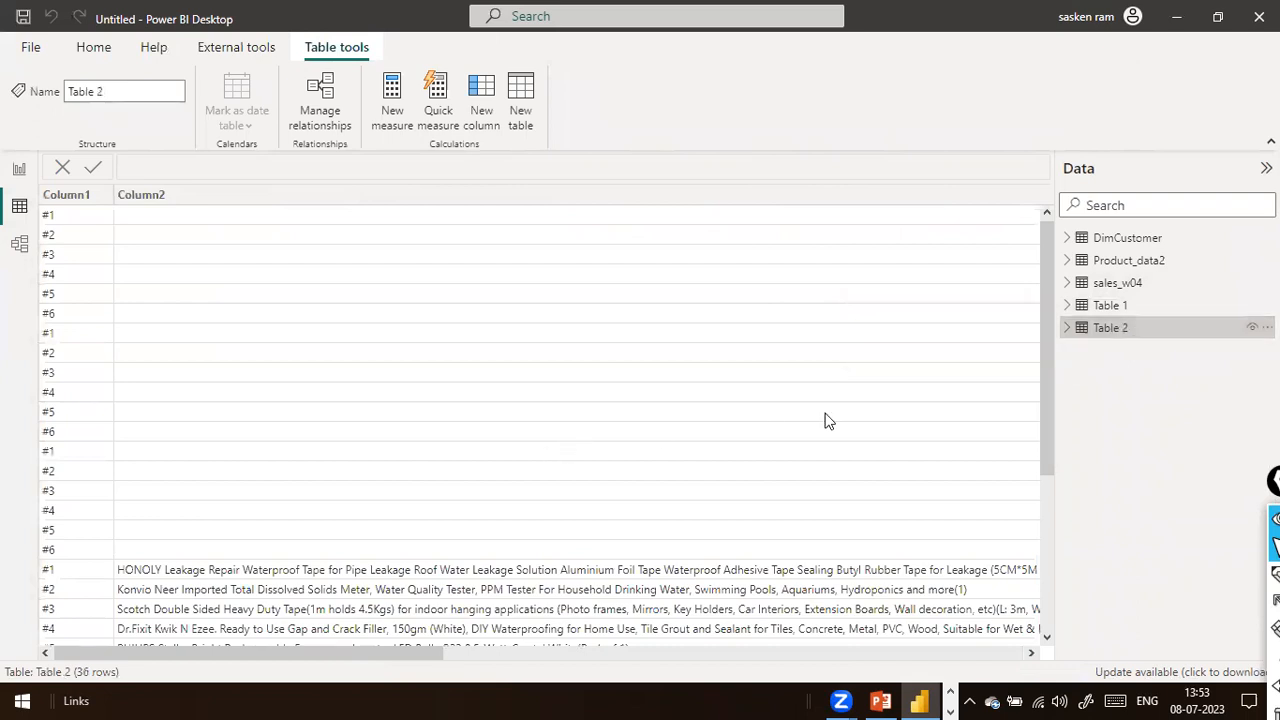
{"action": "left_click", "coordinate": [626, 660]}
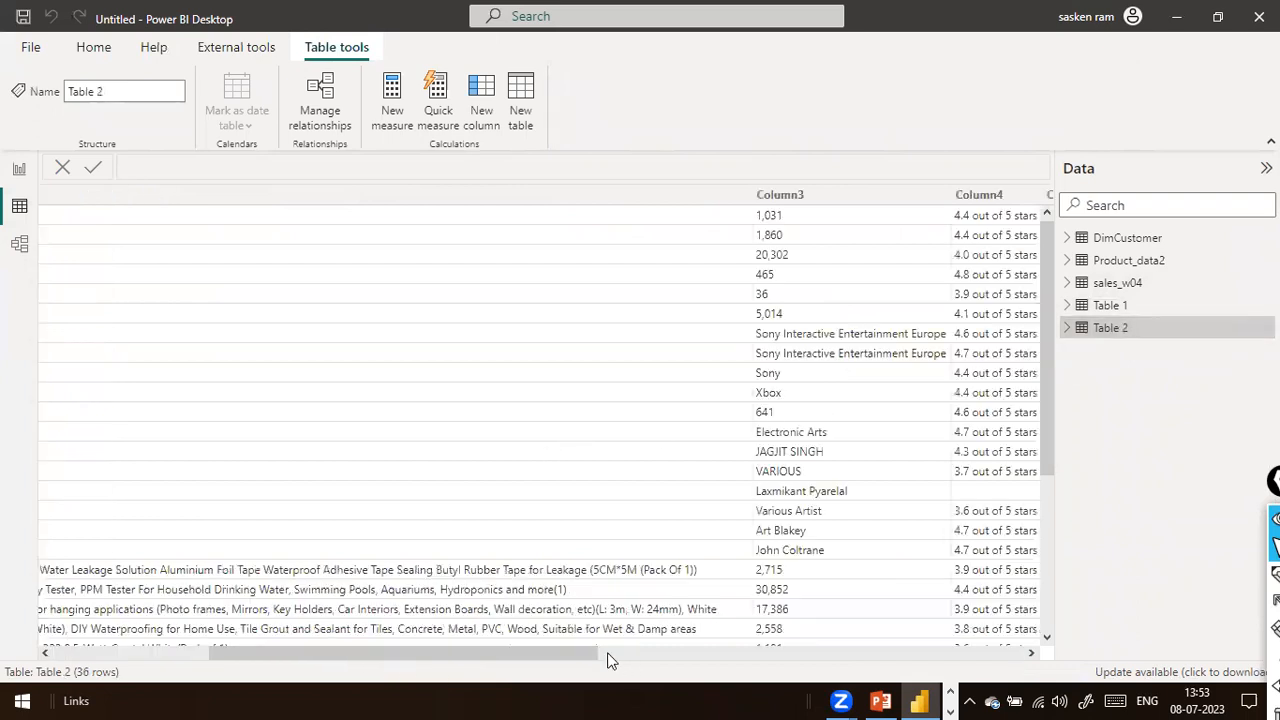
{"action": "left_click_drag", "start_coordinate": [610, 660], "coordinate": [88, 568]}
{"action": "scroll", "coordinate": [348, 512], "scroll_direction": "down", "scroll_amount": 1}
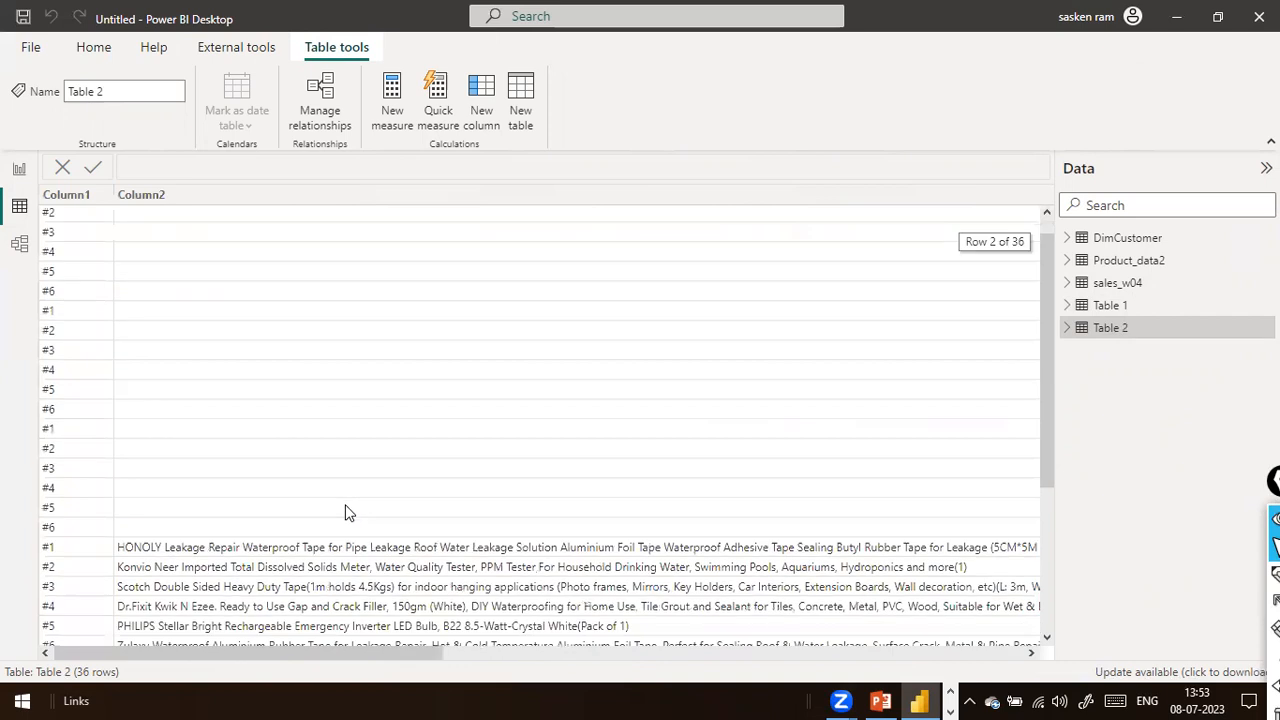
{"action": "scroll", "coordinate": [348, 512], "scroll_direction": "up", "scroll_amount": 1}
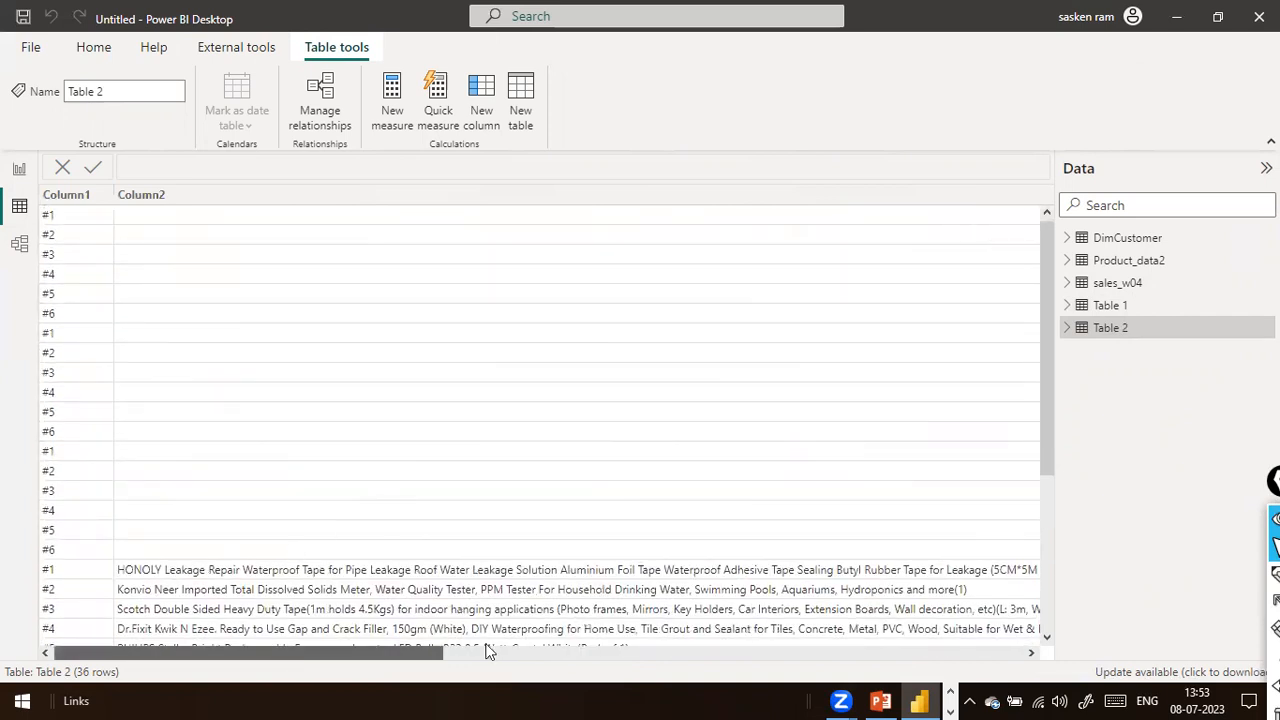
{"action": "left_click", "coordinate": [489, 651]}
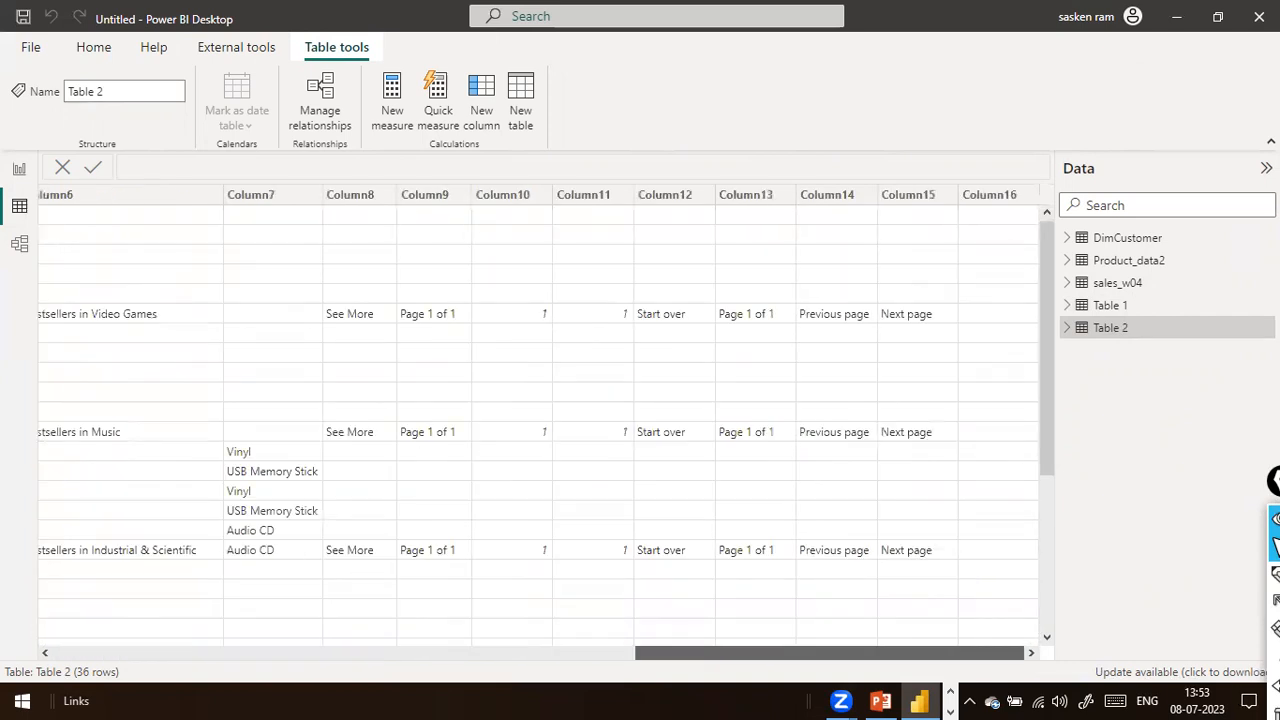
{"action": "left_click_drag", "start_coordinate": [1000, 652], "coordinate": [3, 600]}
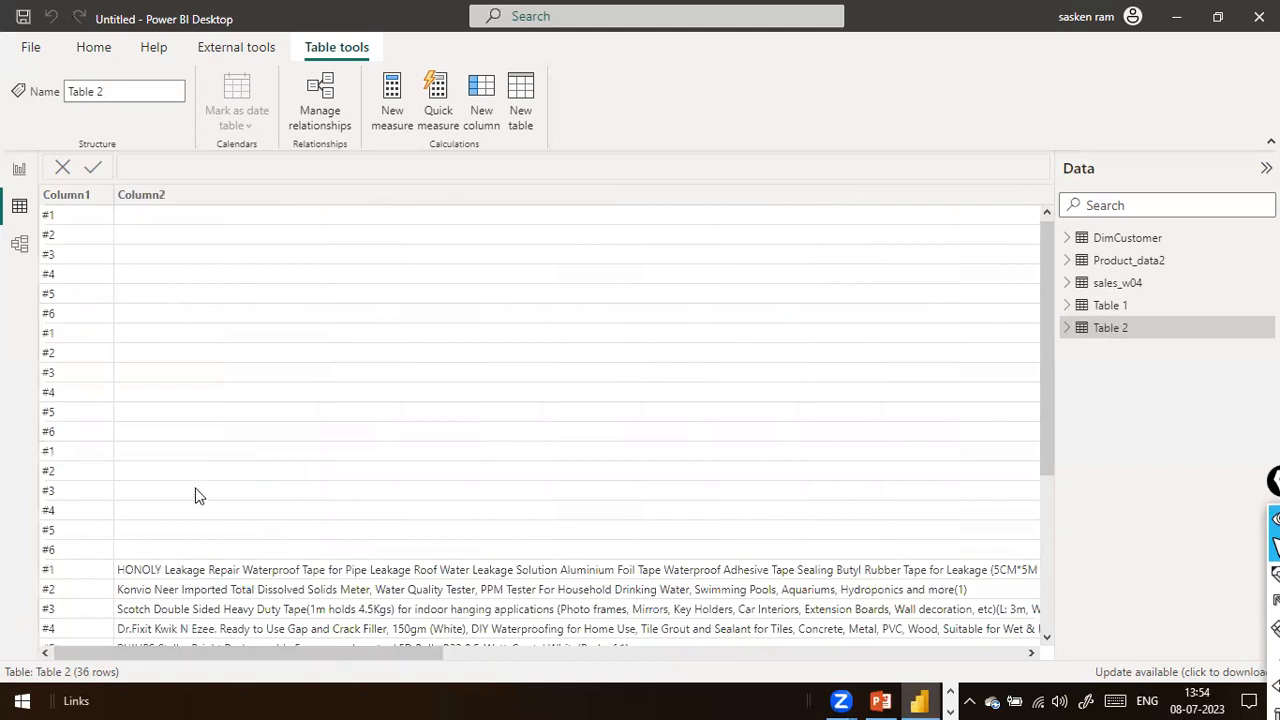
{"action": "scroll", "coordinate": [197, 496], "scroll_direction": "down", "scroll_amount": 5}
{"action": "scroll", "coordinate": [197, 496], "scroll_direction": "up", "scroll_amount": 5}
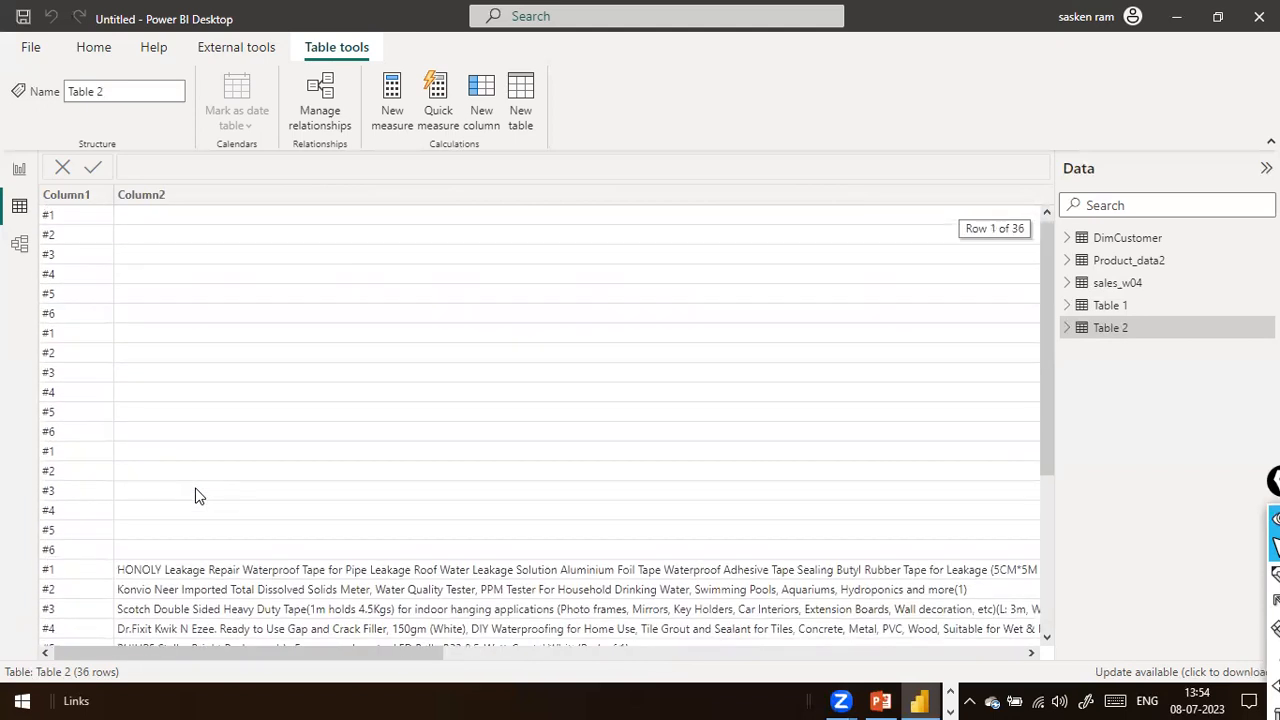
Examine Table 2's rating, price and category values in Column3 to Column8, its remaining columns, and the product names in Column2.
{"action": "left_click_drag", "start_coordinate": [243, 652], "coordinate": [573, 652]}
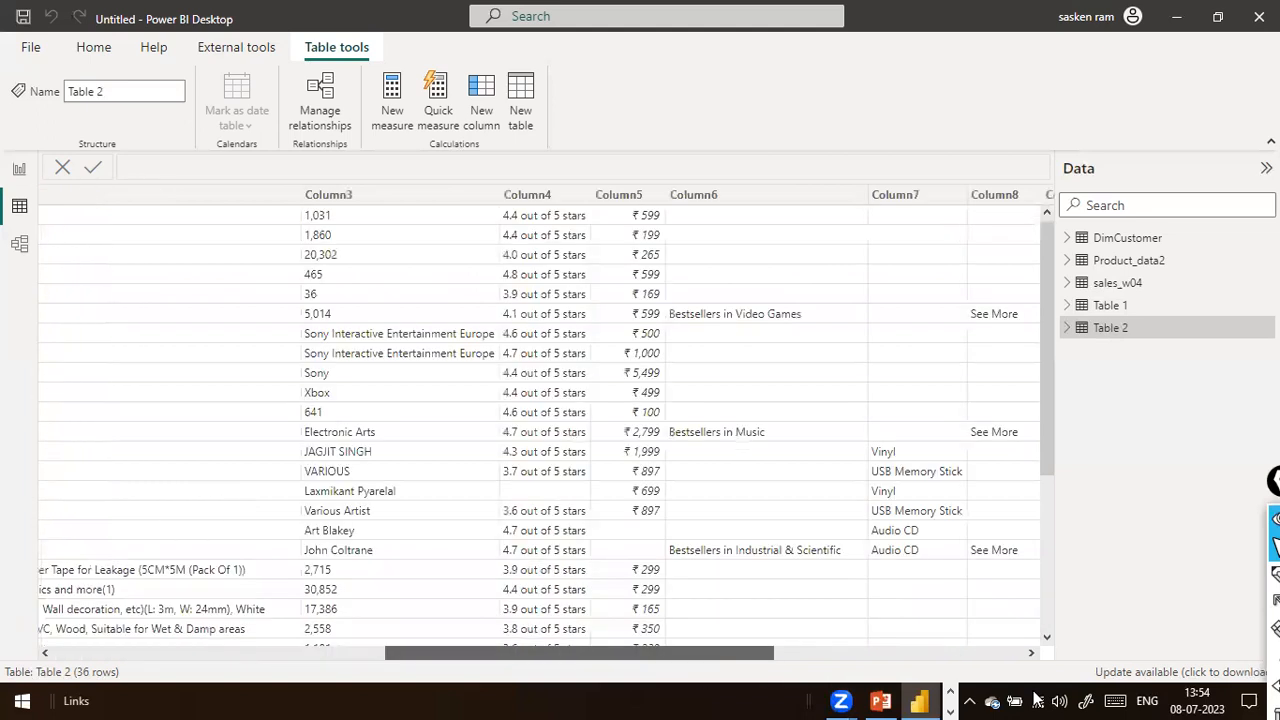
{"action": "left_click_drag", "start_coordinate": [1037, 700], "coordinate": [1233, 697]}
{"action": "left_click_drag", "start_coordinate": [713, 653], "coordinate": [125, 597]}
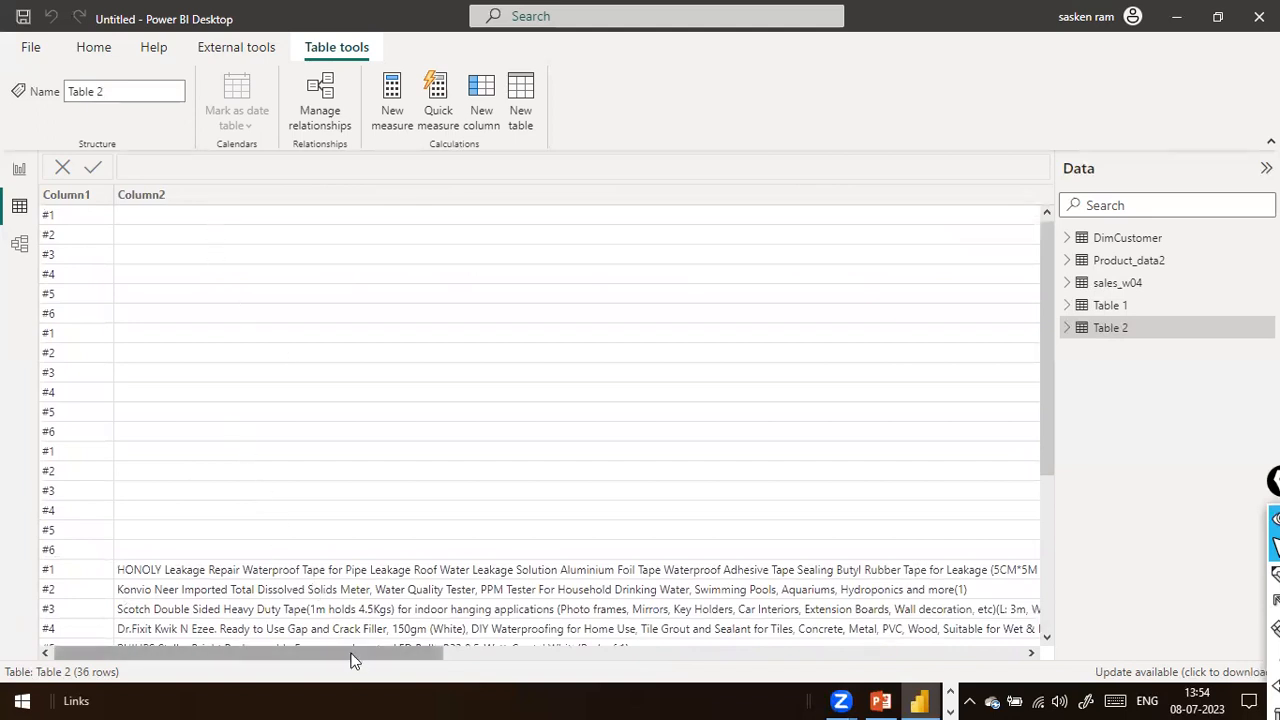
{"action": "mouse_move", "coordinate": [595, 654]}
{"action": "left_mouse_down"}
{"action": "mouse_move", "coordinate": [655, 662]}
{"action": "mouse_move", "coordinate": [595, 658]}
{"action": "left_mouse_up"}
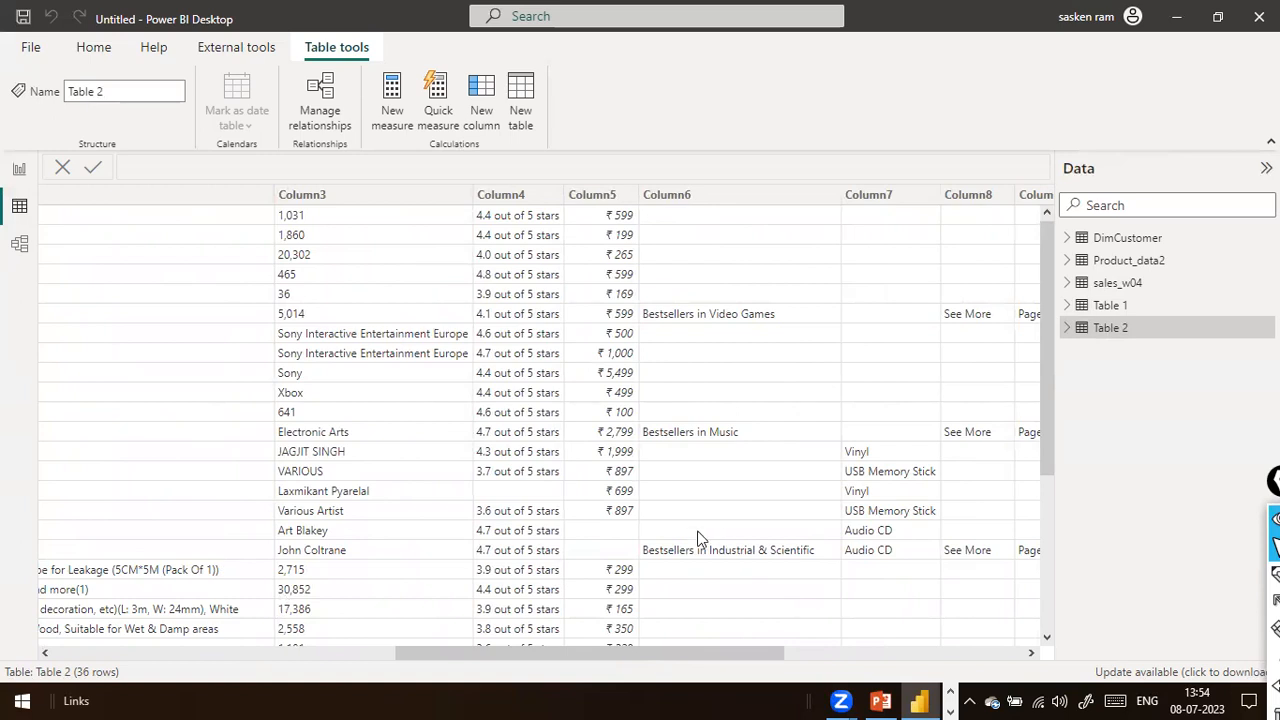
{"action": "left_click_drag", "start_coordinate": [519, 654], "coordinate": [3, 621]}
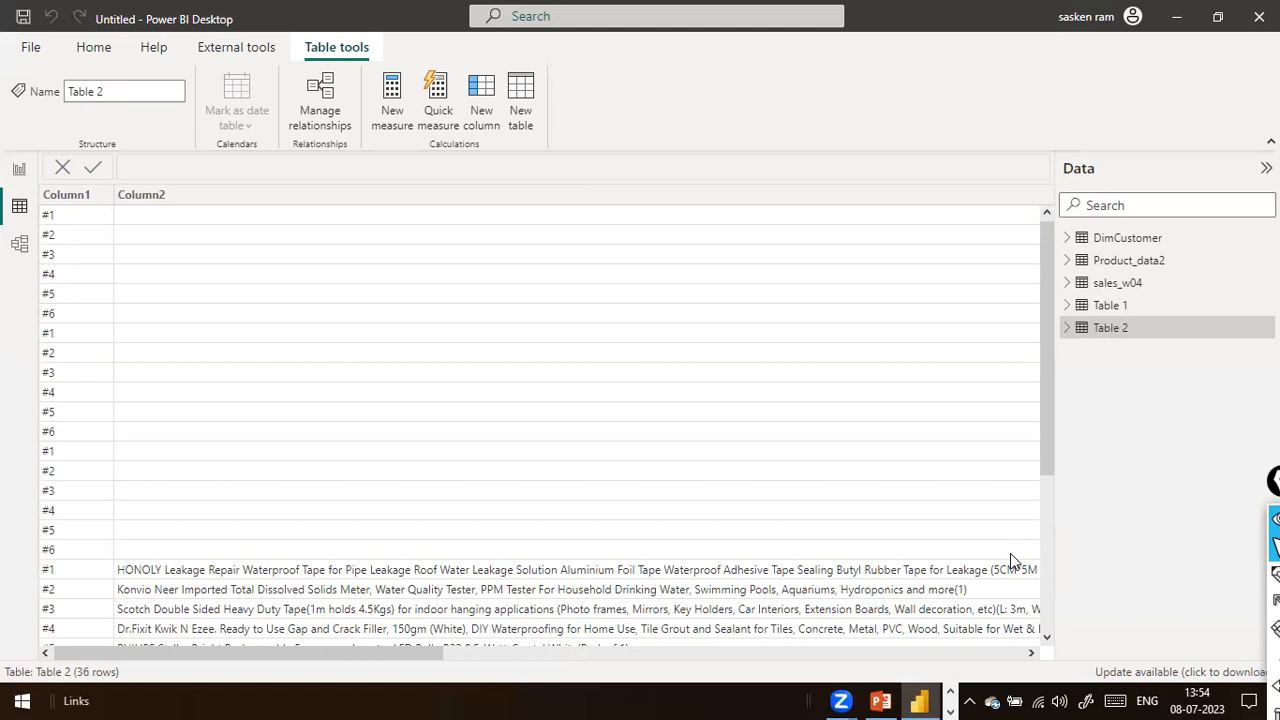
{"action": "left_click_drag", "start_coordinate": [743, 659], "coordinate": [1100, 652]}
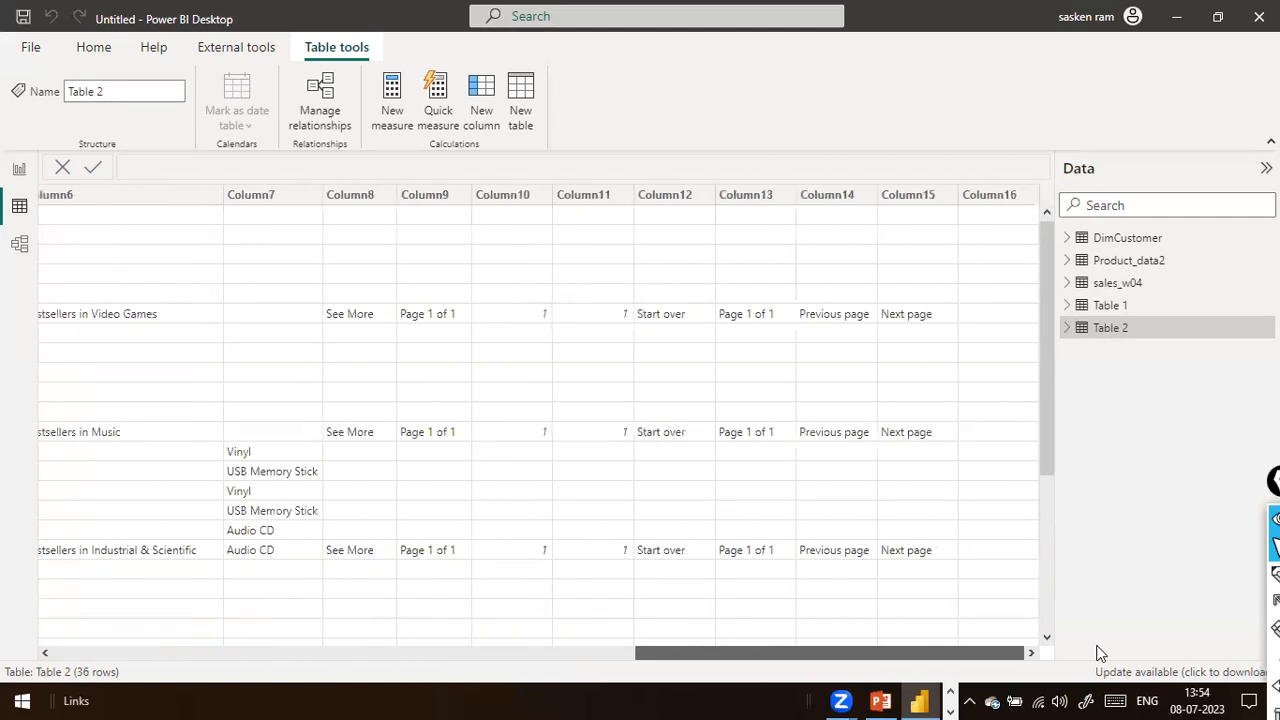
{"action": "left_click", "coordinate": [237, 650]}
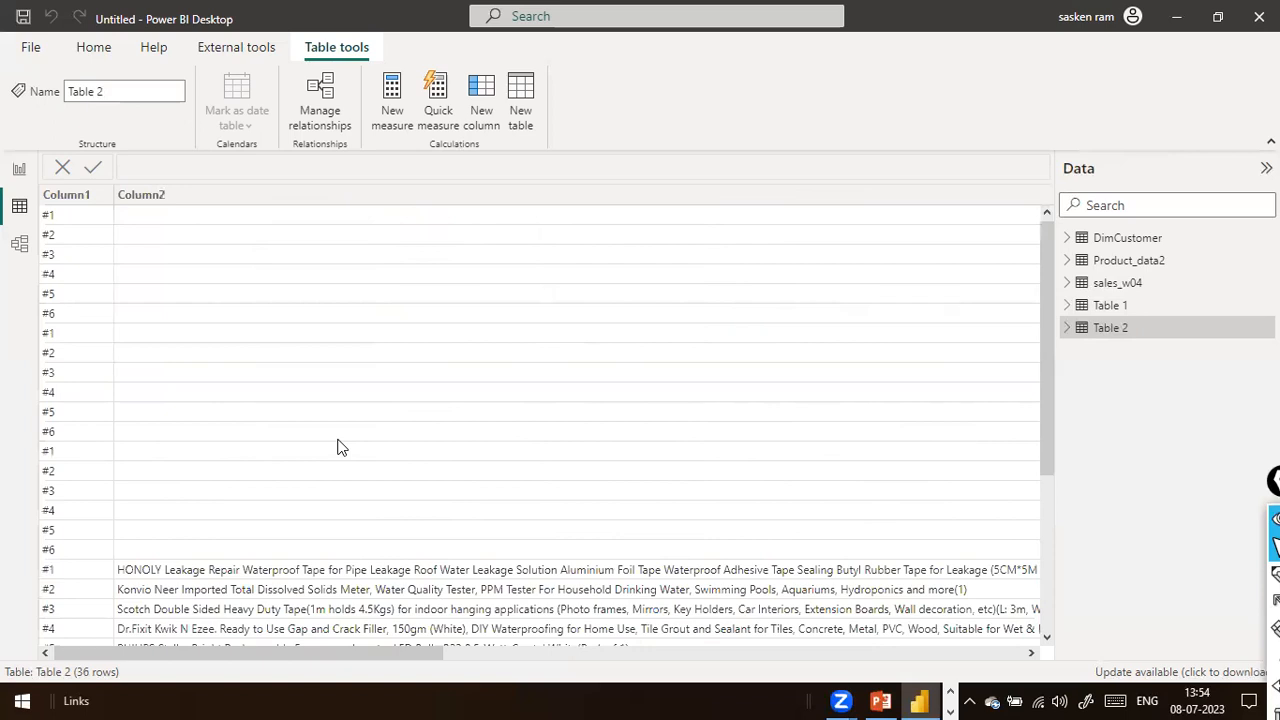
{"action": "scroll", "coordinate": [338, 447], "scroll_direction": "down", "scroll_amount": 5}
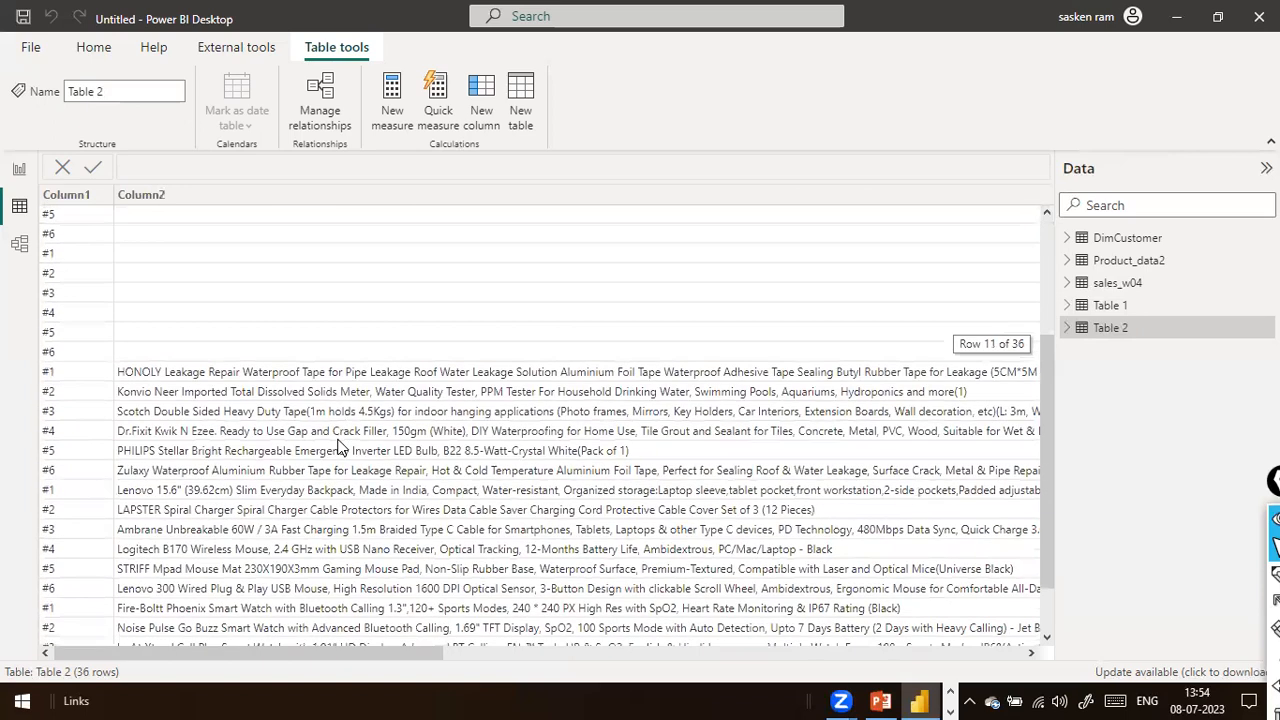
{"action": "scroll", "coordinate": [338, 447], "scroll_direction": "up", "scroll_amount": 5}
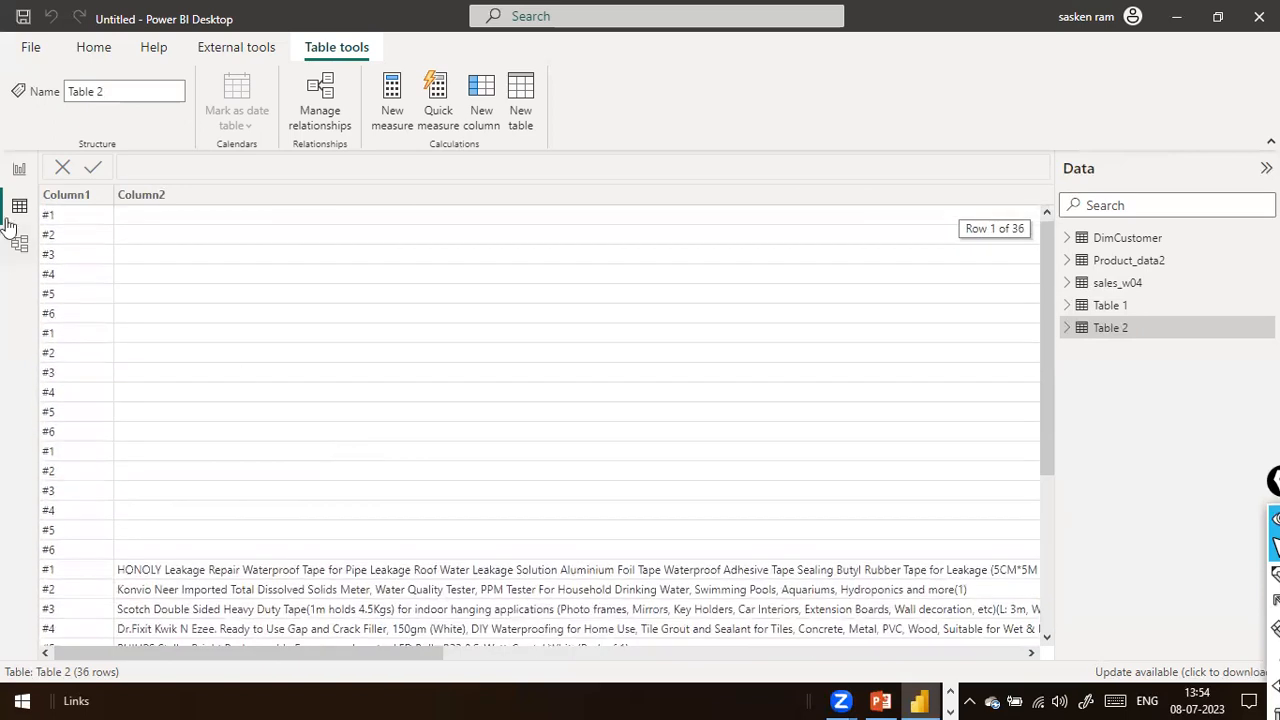
Return to the report canvas and collapse the DimCustomer and Product_data2 field lists.
{"action": "left_click", "coordinate": [19, 170]}
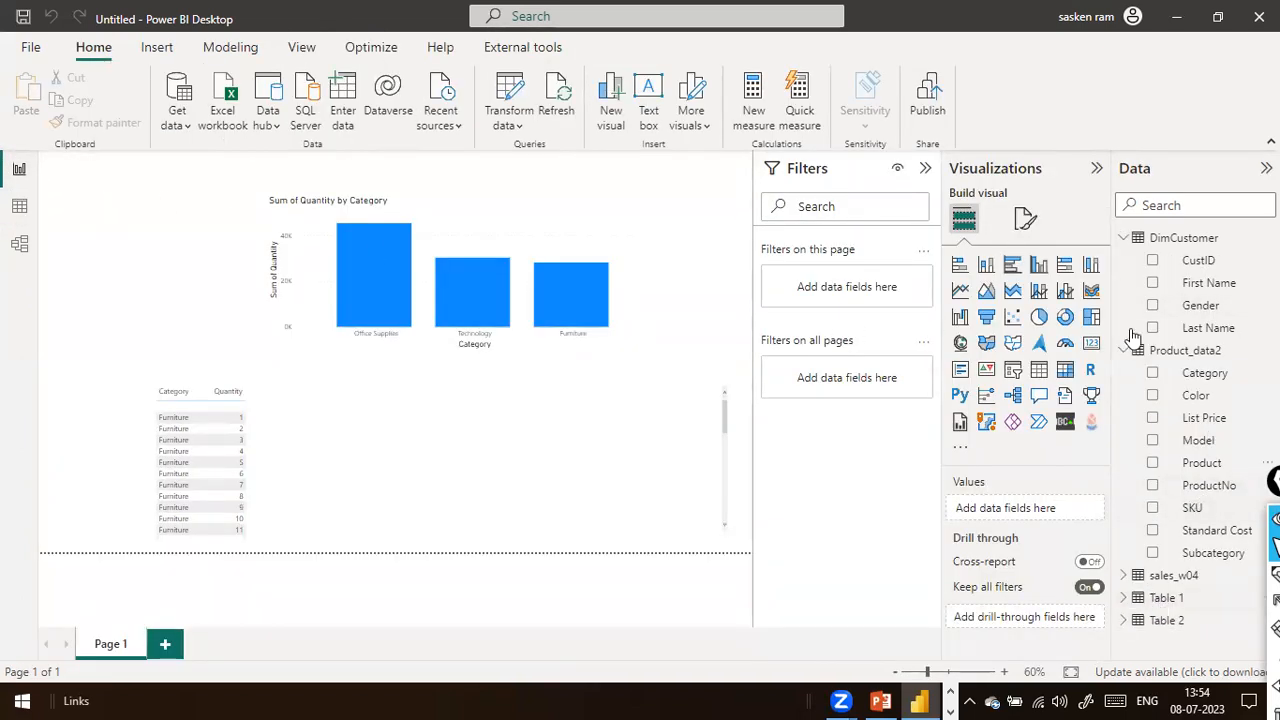
{"action": "left_click", "coordinate": [1126, 240]}
{"action": "left_click", "coordinate": [1128, 259]}
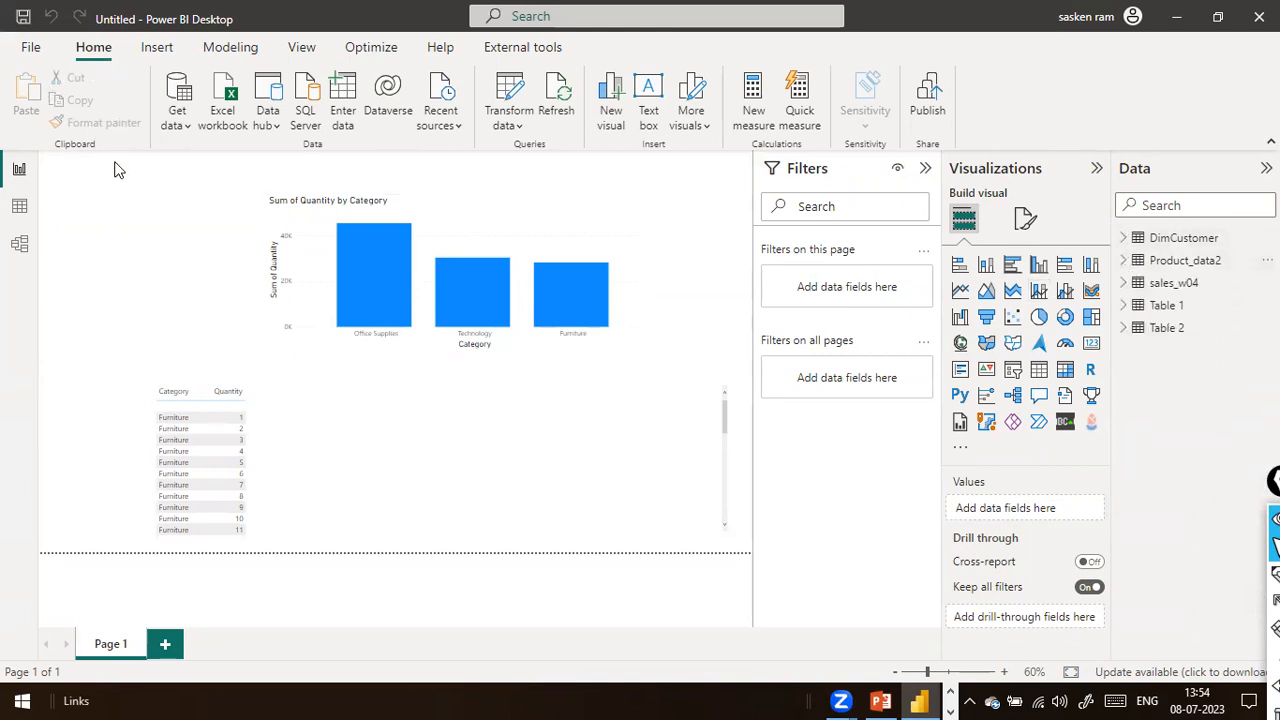
{"action": "left_click", "coordinate": [176, 118]}
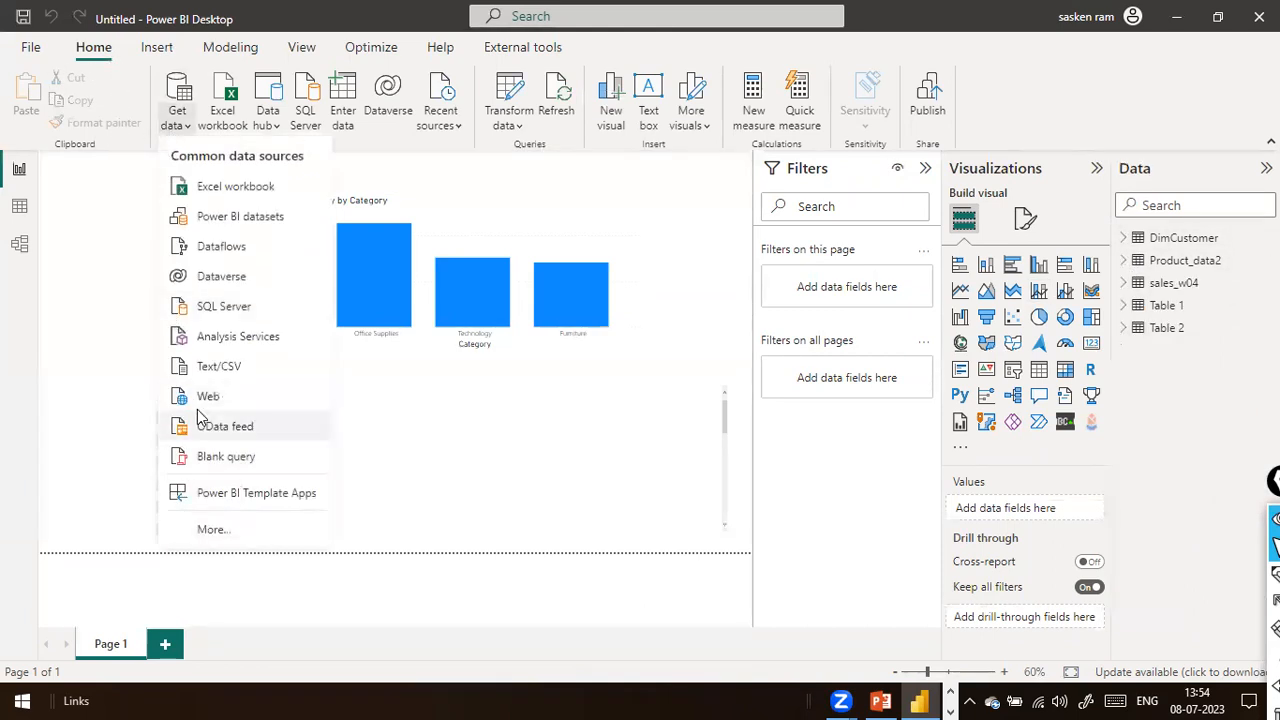
{"action": "left_click", "coordinate": [533, 415]}
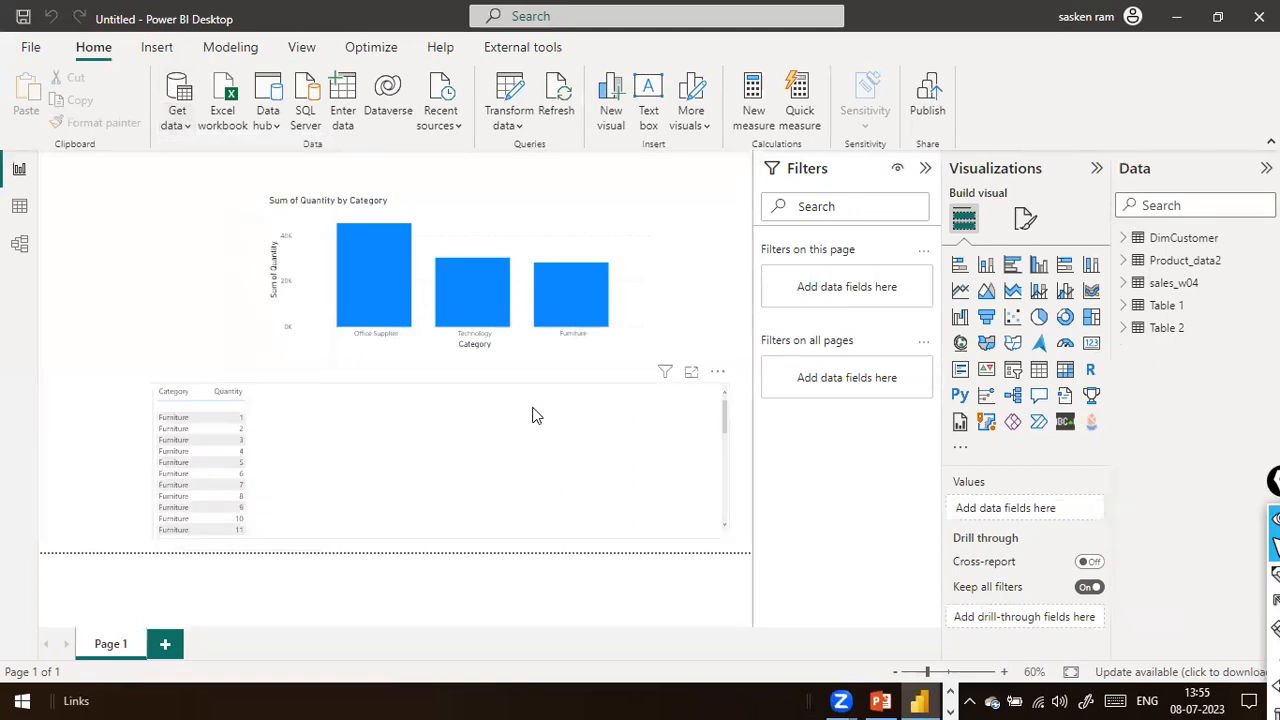
{"action": "left_click", "coordinate": [533, 415]}
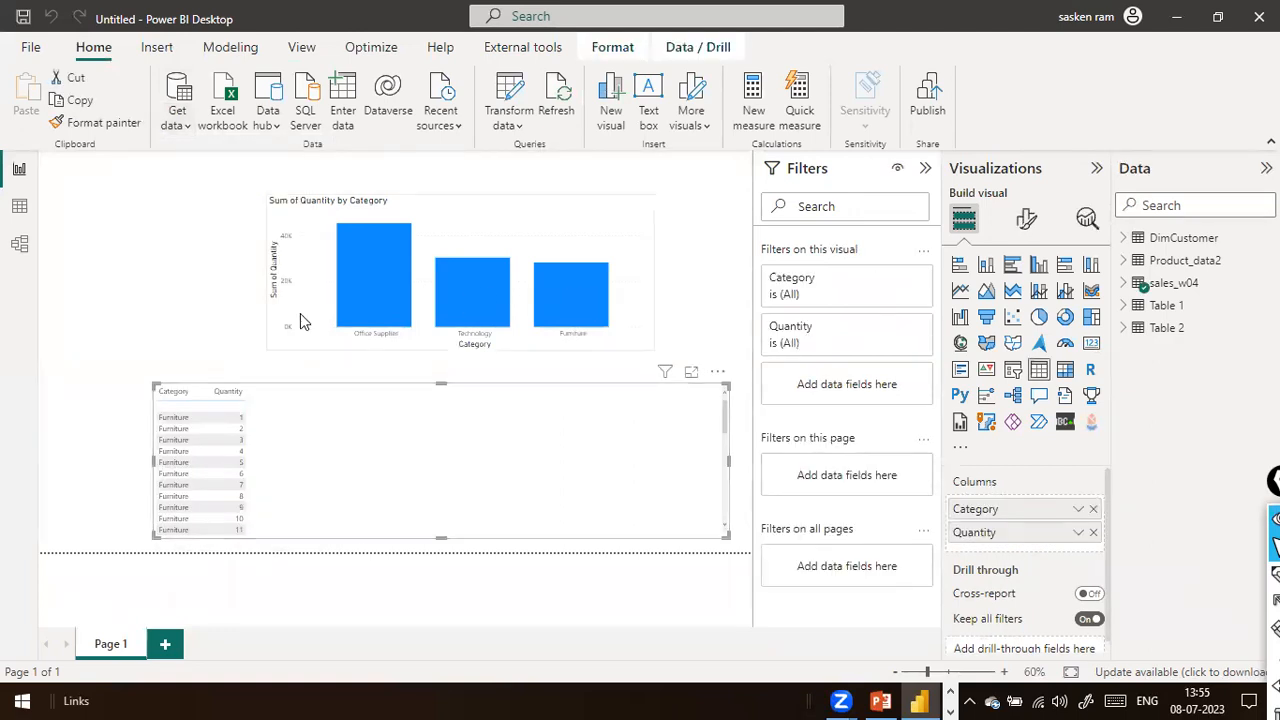
{"action": "left_click", "coordinate": [75, 330]}
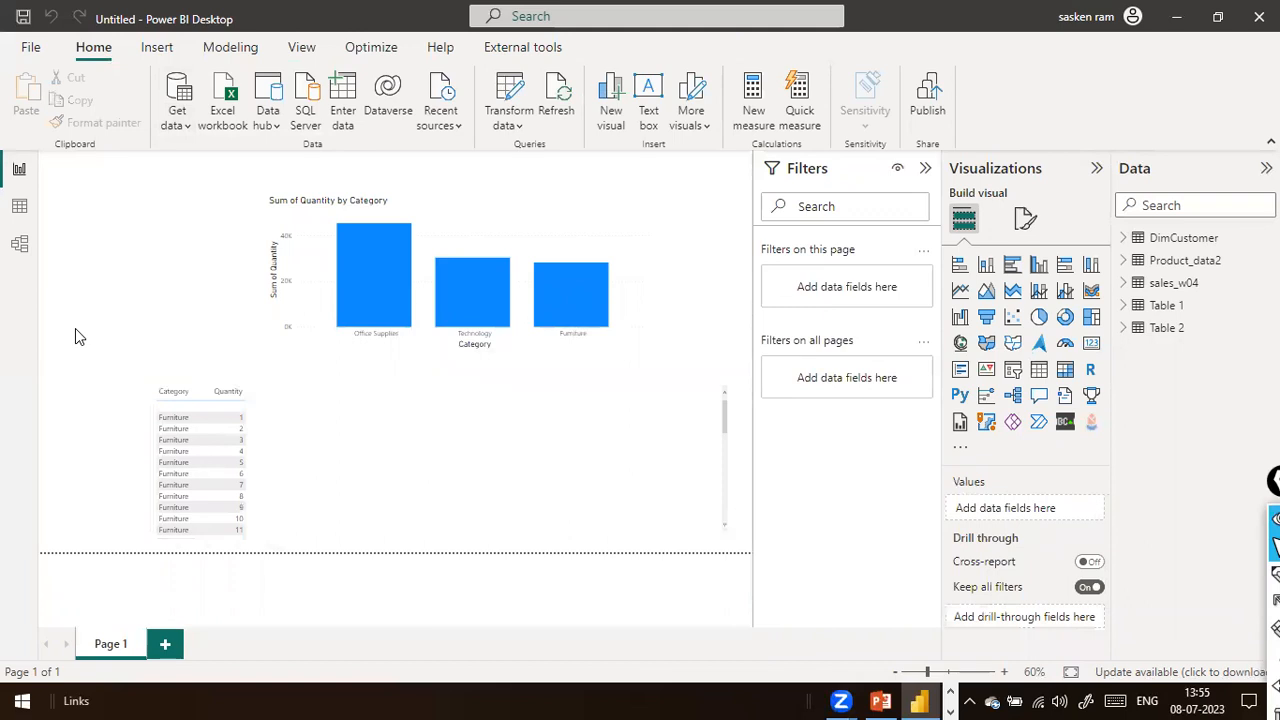